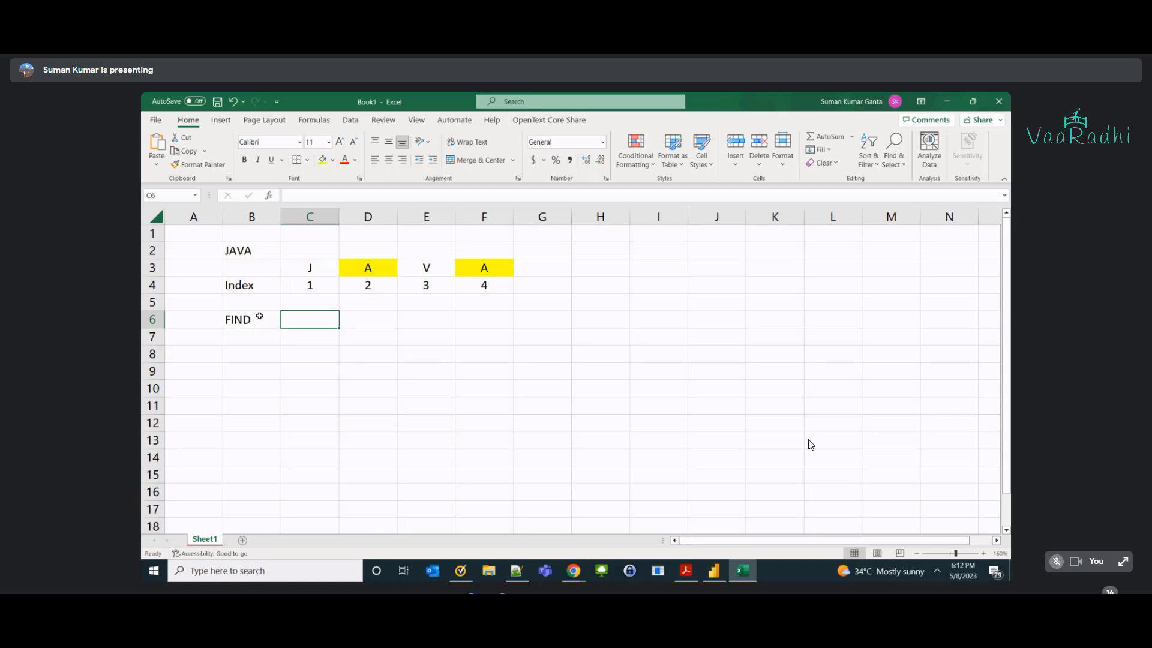
Copy JAVA into C6 and move the FIND label from B6 to B7.
{"action": "left_click", "coordinate": [234, 246]}
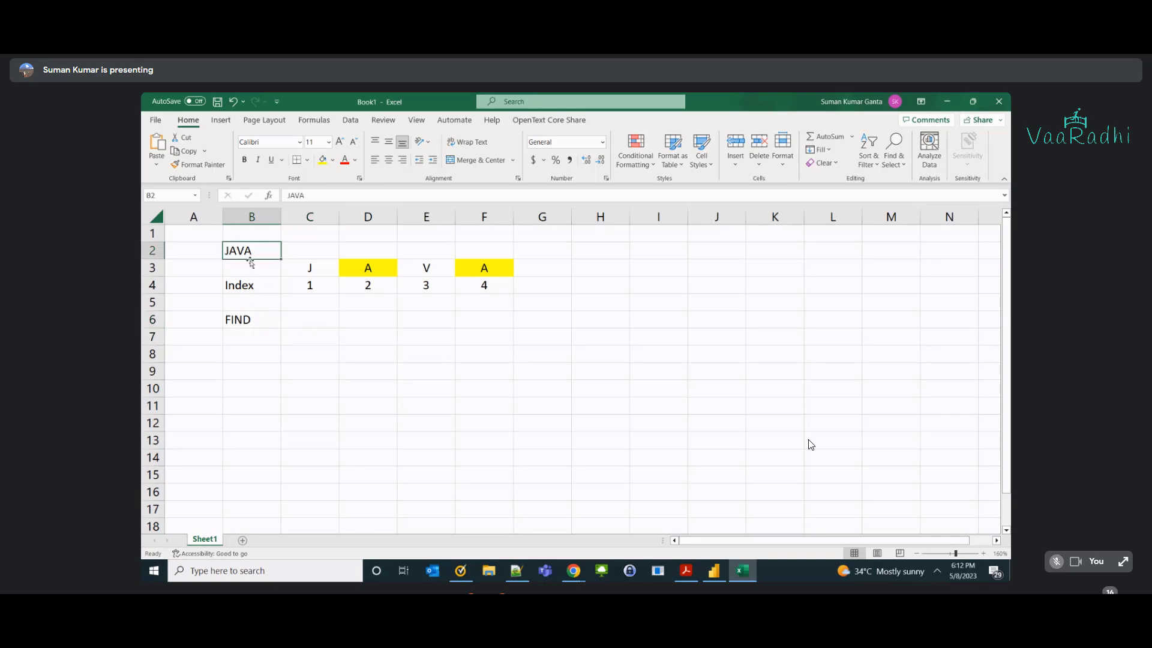
{"action": "key", "text": "ctrl+c"}
{"action": "left_click", "coordinate": [287, 319]}
{"action": "key", "text": "ctrl+v"}
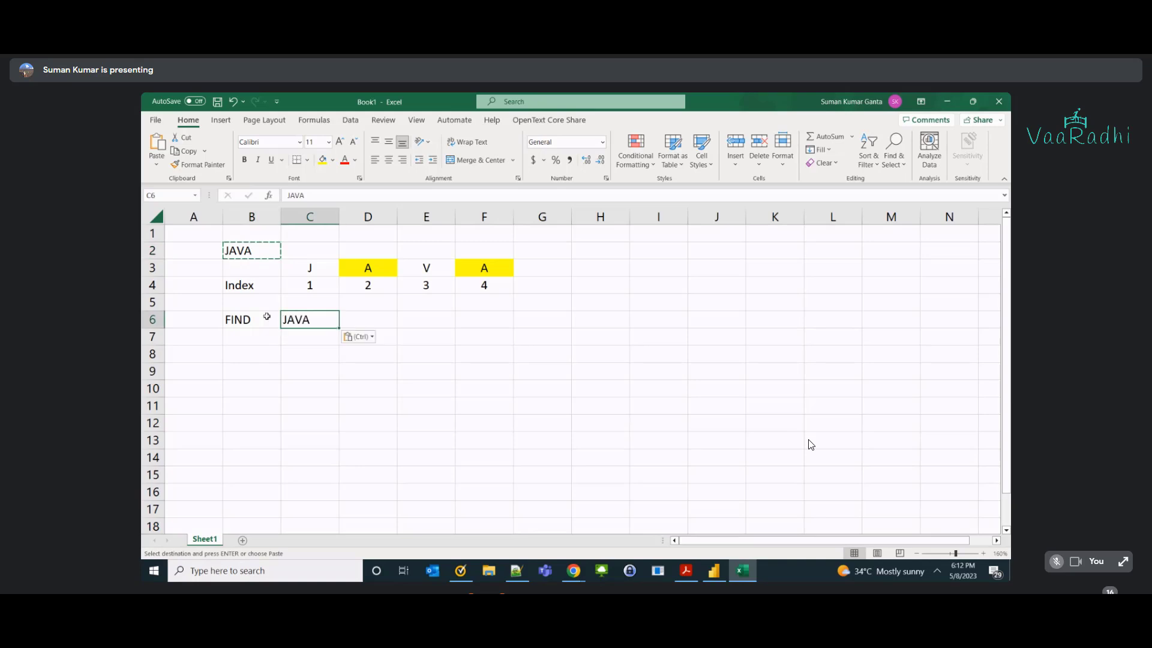
{"action": "left_click", "coordinate": [262, 319]}
{"action": "key", "text": "ctrl+x"}
{"action": "left_click", "coordinate": [256, 342]}
{"action": "key", "text": "ctrl+v"}
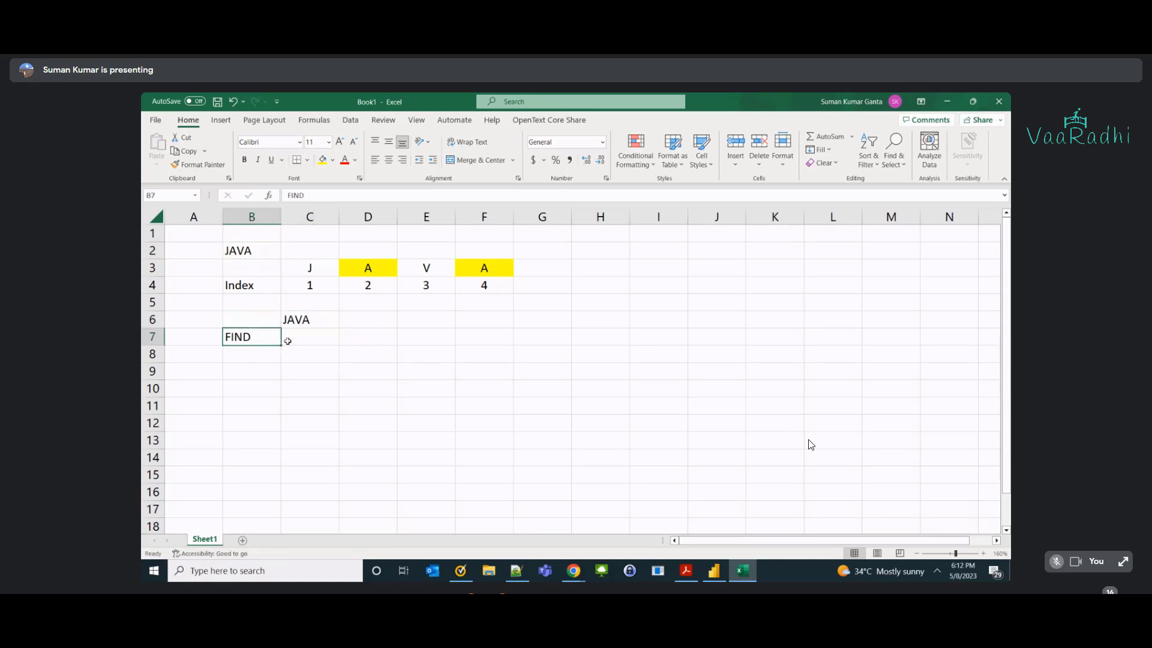
Enter the search letter J in C7, removing the autocompleted AVA.
{"action": "left_click", "coordinate": [290, 338]}
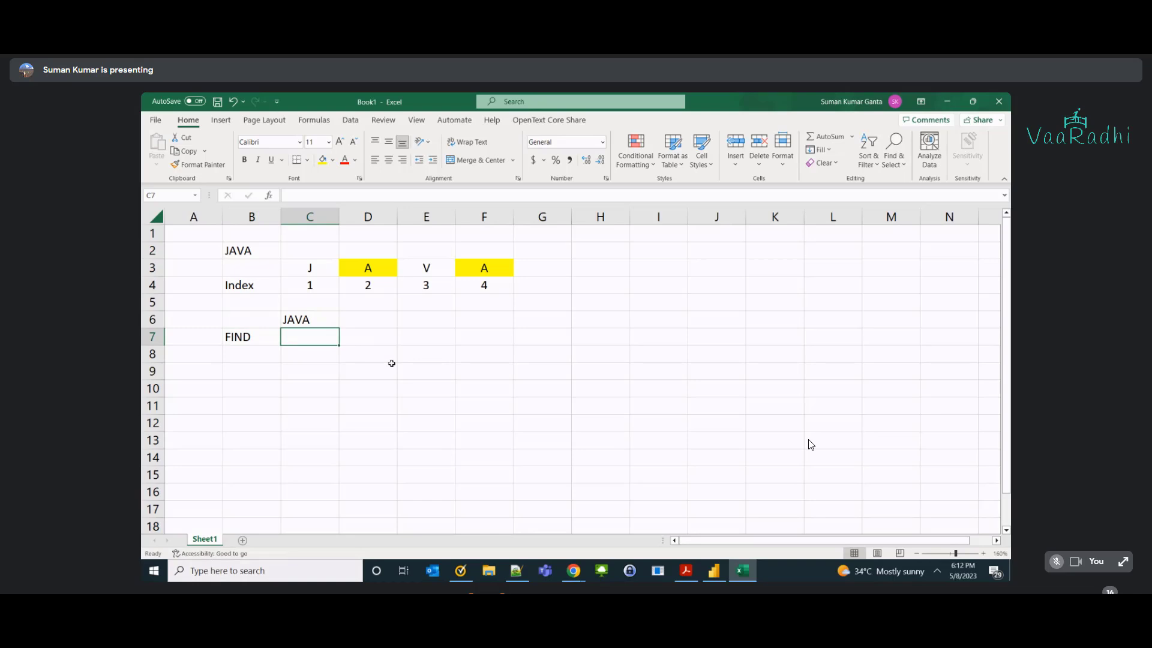
{"action": "type", "text": "J"}
{"action": "key", "text": "Tab"}
{"action": "key", "text": "shift+Tab"}
{"action": "type", "text": "J"}
{"action": "key", "text": "BackSpace"}
{"action": "key", "text": "Tab"}
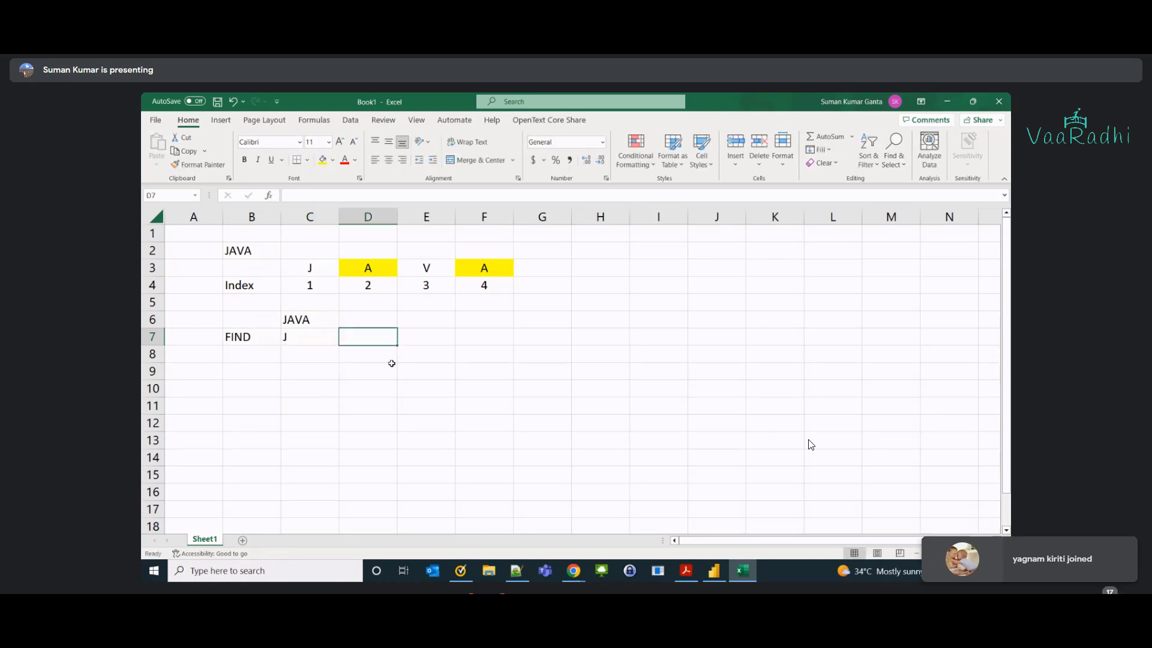
Type FIND in G7 as a syntax note, correcting the FINC typo.
{"action": "left_click", "coordinate": [250, 341]}
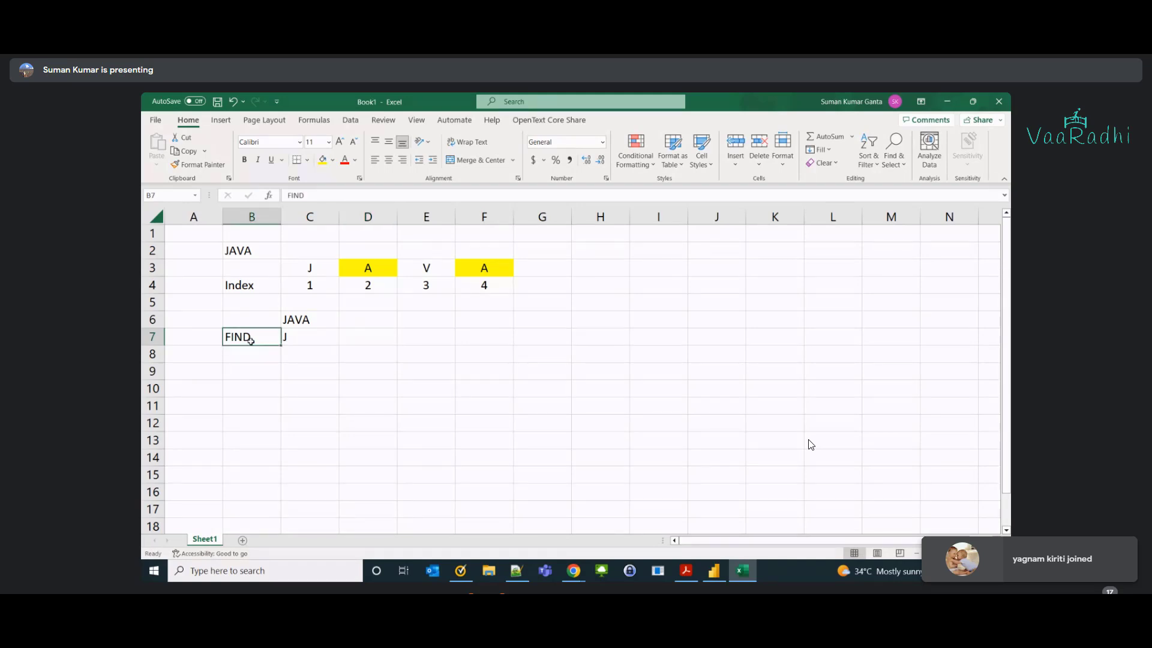
{"action": "left_click", "coordinate": [558, 335]}
{"action": "type", "text": "FINC"}
{"action": "key", "text": "BackSpace"}
{"action": "type", "text": "D"}
{"action": "key", "text": "Tab"}
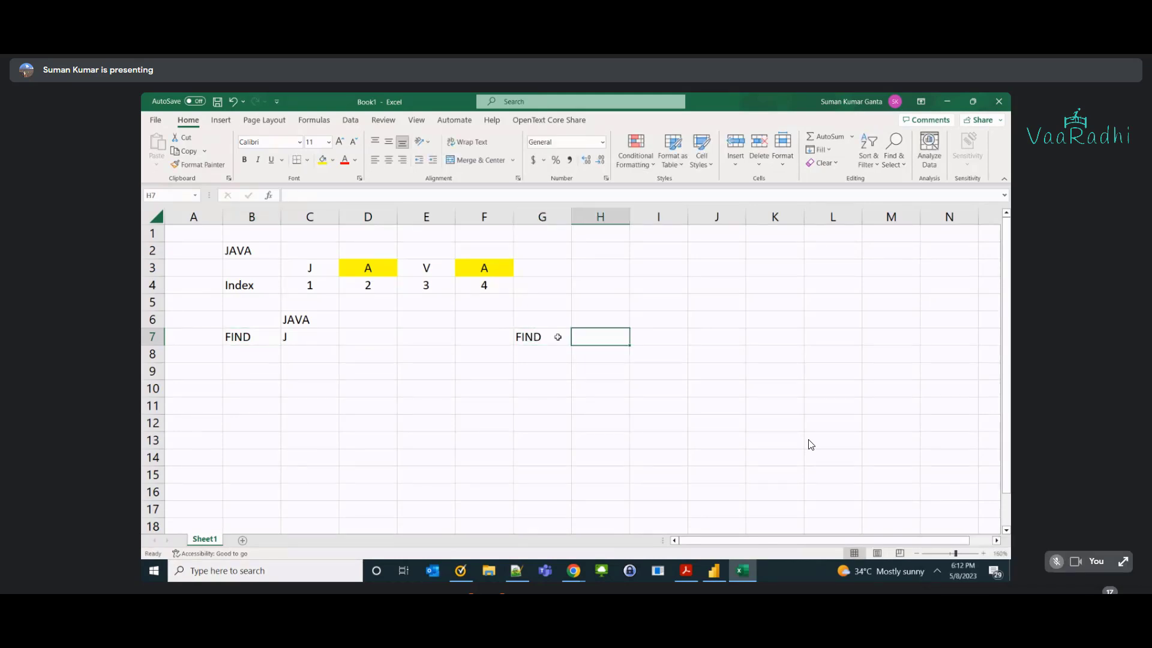
Append ' (Letter Or Word, Source Column)' to the FIND note in G7.
{"action": "double_click", "coordinate": [558, 337]}
{"action": "type", "text": "("}
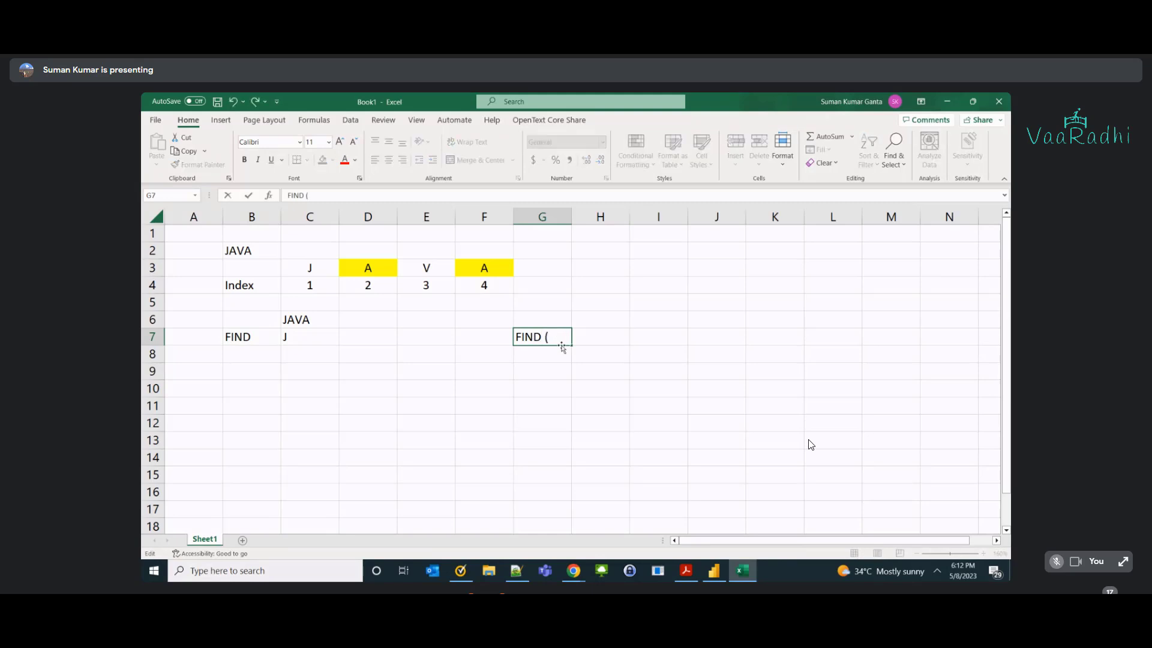
{"action": "type", "text": "Letter Or Word"}
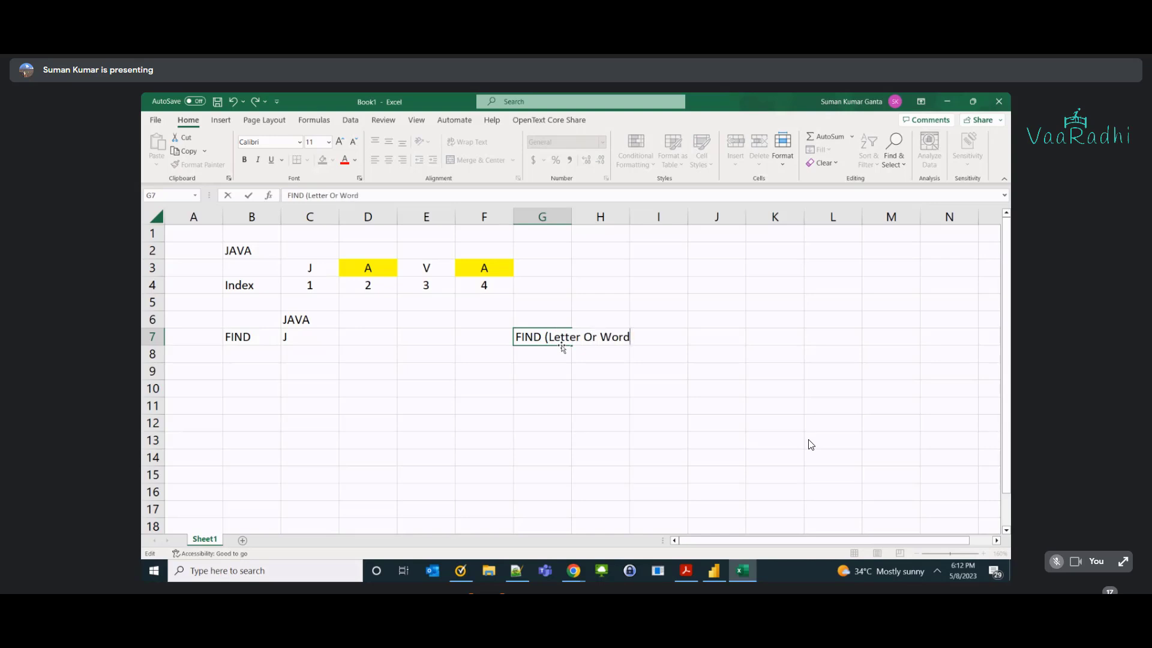
{"action": "type", "text": ", Source Data or Column"}
{"action": "key", "text": "BackSpace"}
{"action": "key", "text": "BackSpace"}
{"action": "key", "text": "BackSpace"}
{"action": "key", "text": "BackSpace"}
{"action": "key", "text": "BackSpace"}
{"action": "key", "text": "BackSpace"}
{"action": "key", "text": "BackSpace"}
{"action": "key", "text": "BackSpace"}
{"action": "key", "text": "BackSpace"}
{"action": "key", "text": "BackSpace"}
{"action": "key", "text": "BackSpace"}
{"action": "key", "text": "BackSpace"}
{"action": "key", "text": "BackSpace"}
{"action": "key", "text": "BackSpace"}
{"action": "type", "text": "Column)"}
{"action": "key", "text": "Return"}
{"action": "key", "text": "Up"}
{"action": "key", "text": "Left"}
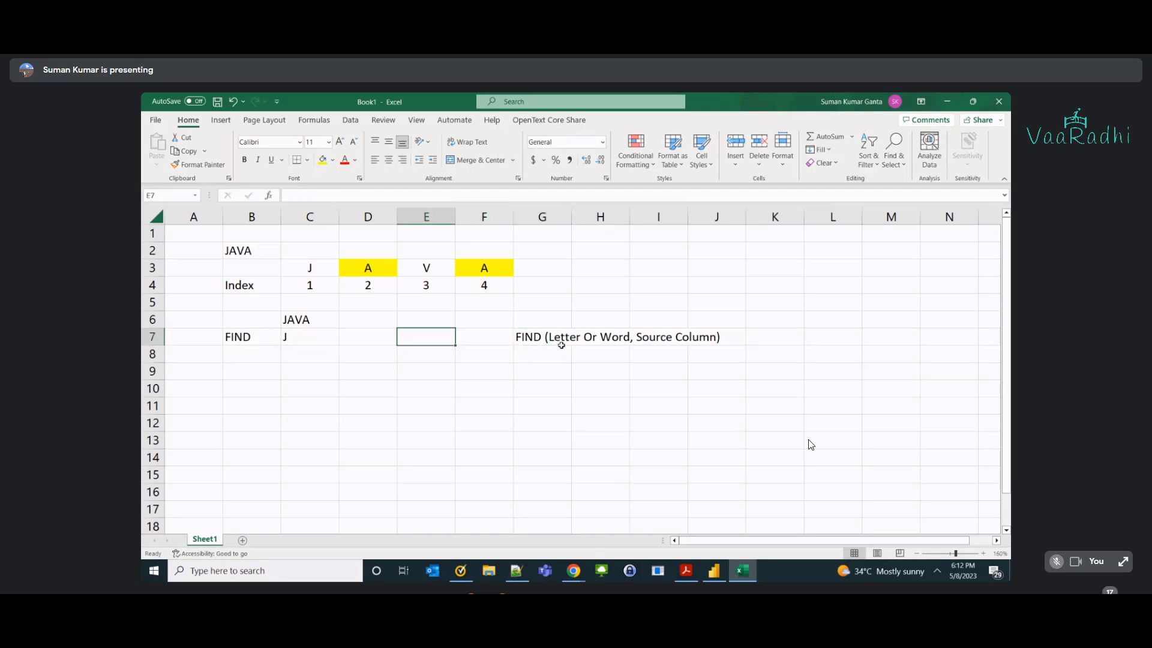
{"action": "key", "text": "Up"}
{"action": "key", "text": "Left"}
{"action": "key", "text": "Left"}
{"action": "key", "text": "Left"}
{"action": "key", "text": "Down"}
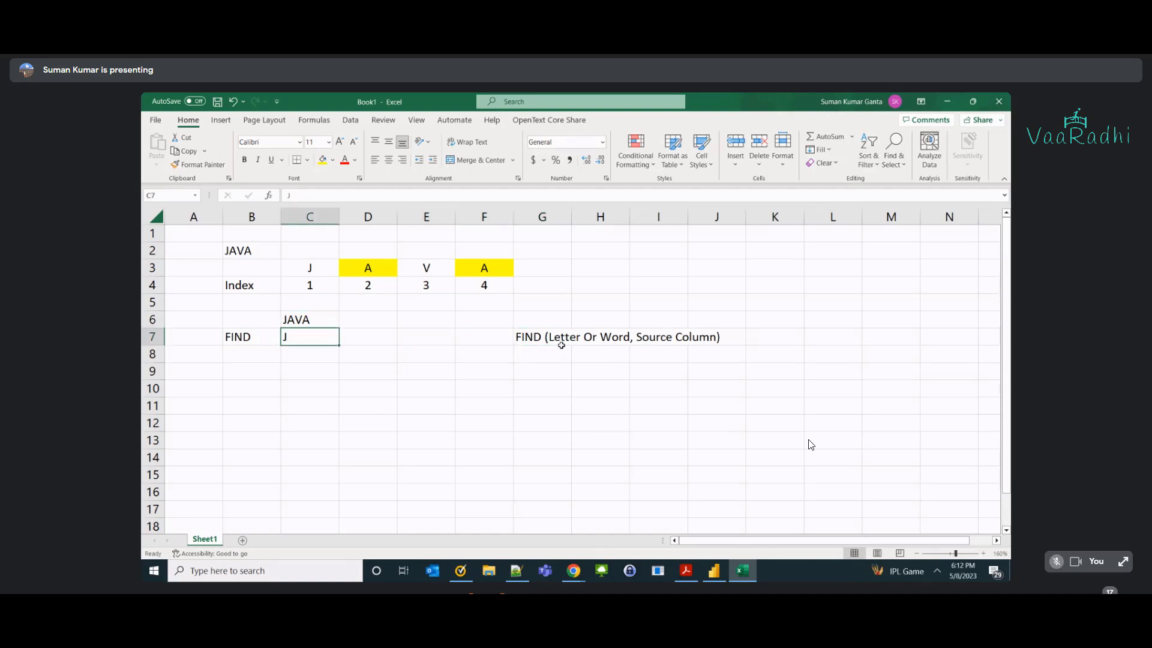
Add a Result header in D6 and =FIND(C7,C6) in D7, returning 1.
{"action": "key", "text": "Right"}
{"action": "key", "text": "Up"}
{"action": "type", "text": "Result"}
{"action": "key", "text": "Return"}
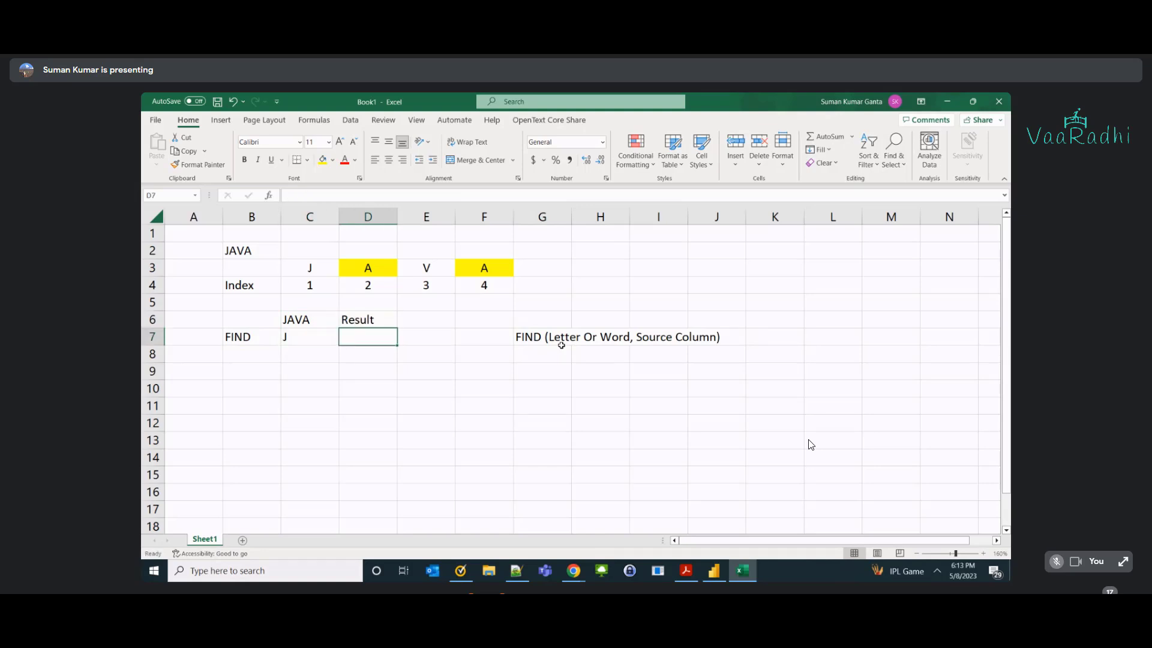
{"action": "key", "text": "Left"}
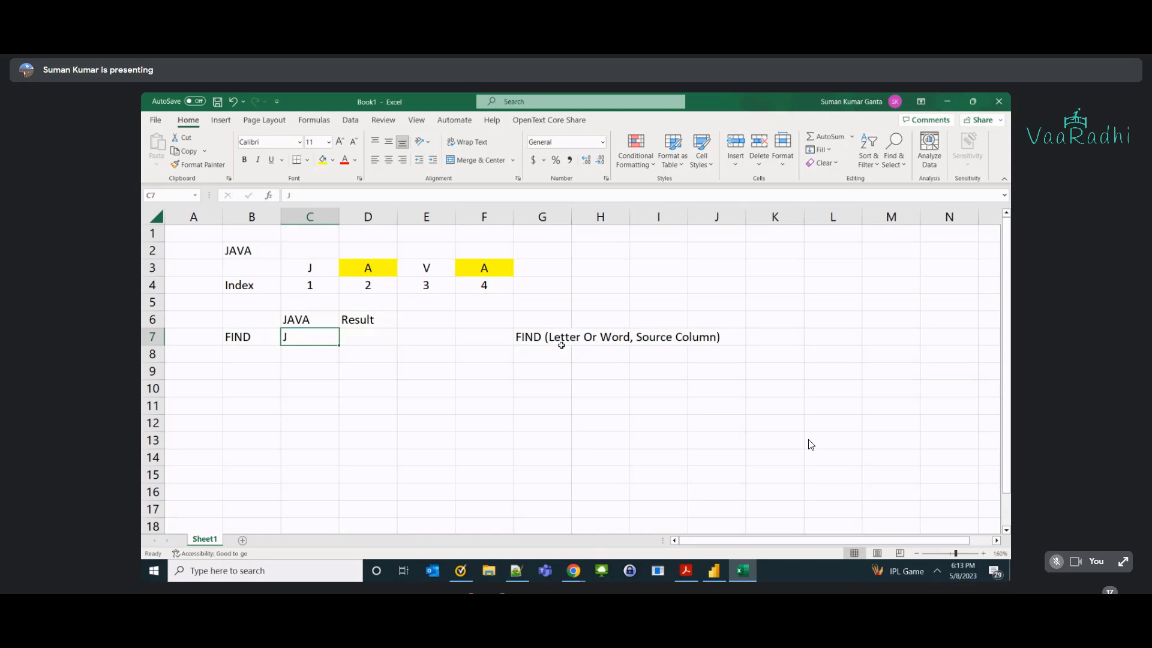
{"action": "key", "text": "Right"}
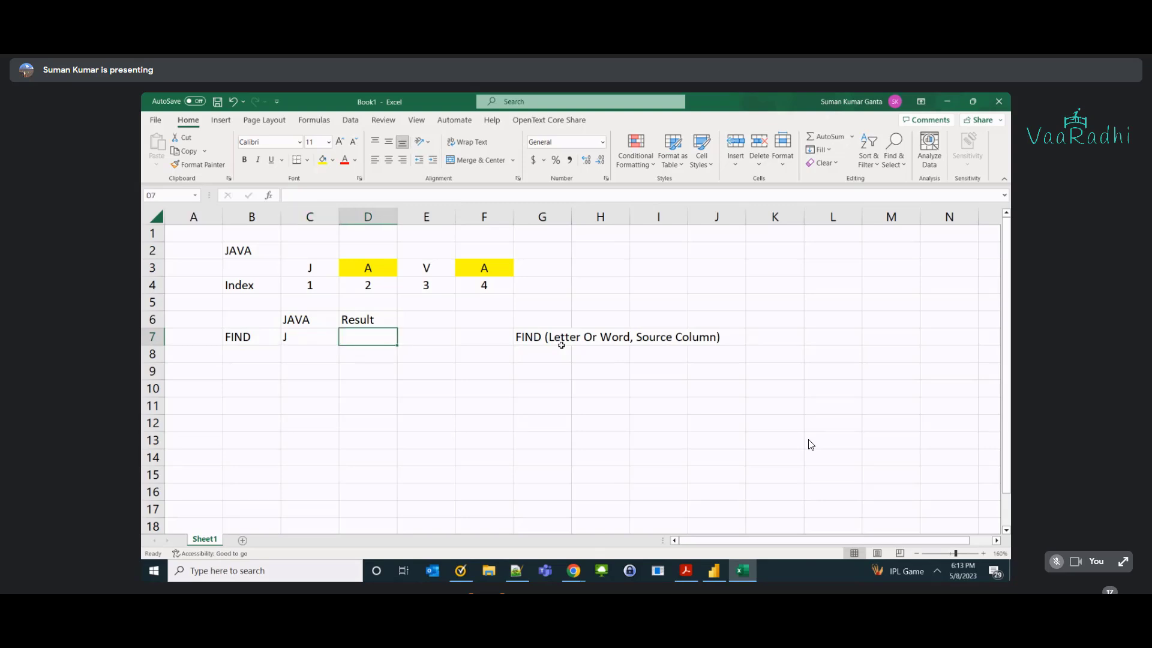
{"action": "type", "text": "=FIND(C7,C6)"}
{"action": "key", "text": "Return"}
Add a FIND example searching AV in B8:C8 and highlight A and V in D3:E3.
{"action": "key", "text": "Up"}
{"action": "key", "text": "Up"}
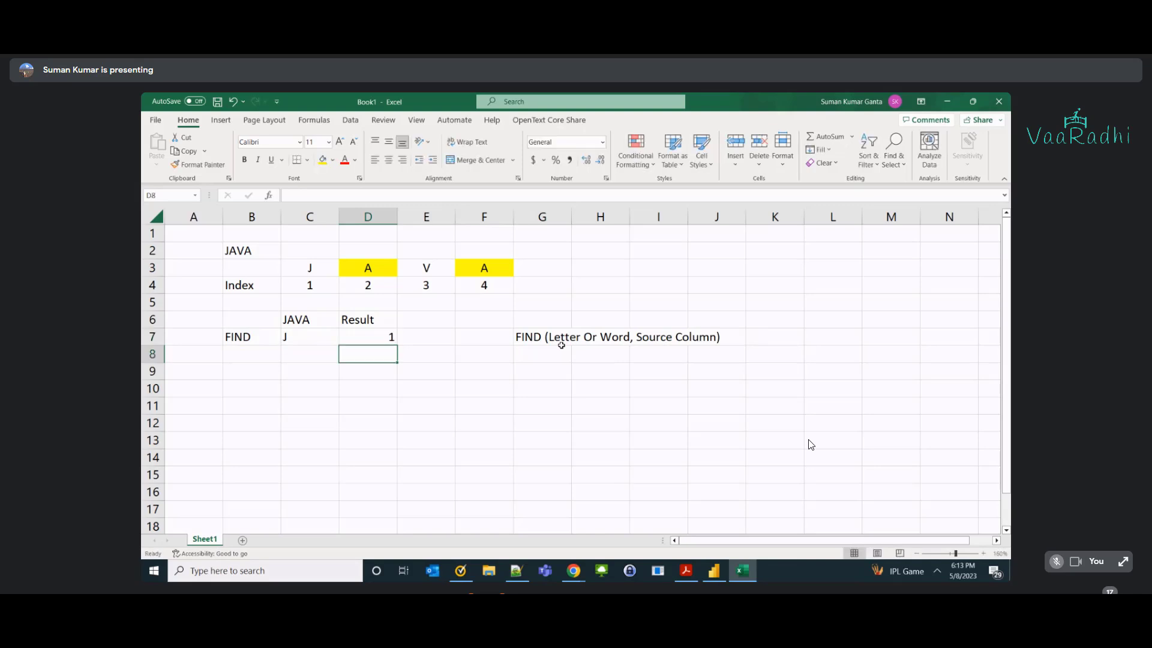
{"action": "key", "text": "Left"}
{"action": "key", "text": "Down"}
{"action": "key", "text": "Left"}
{"action": "key", "text": "Down"}
{"action": "type", "text": "FIND"}
{"action": "key", "text": "Tab"}
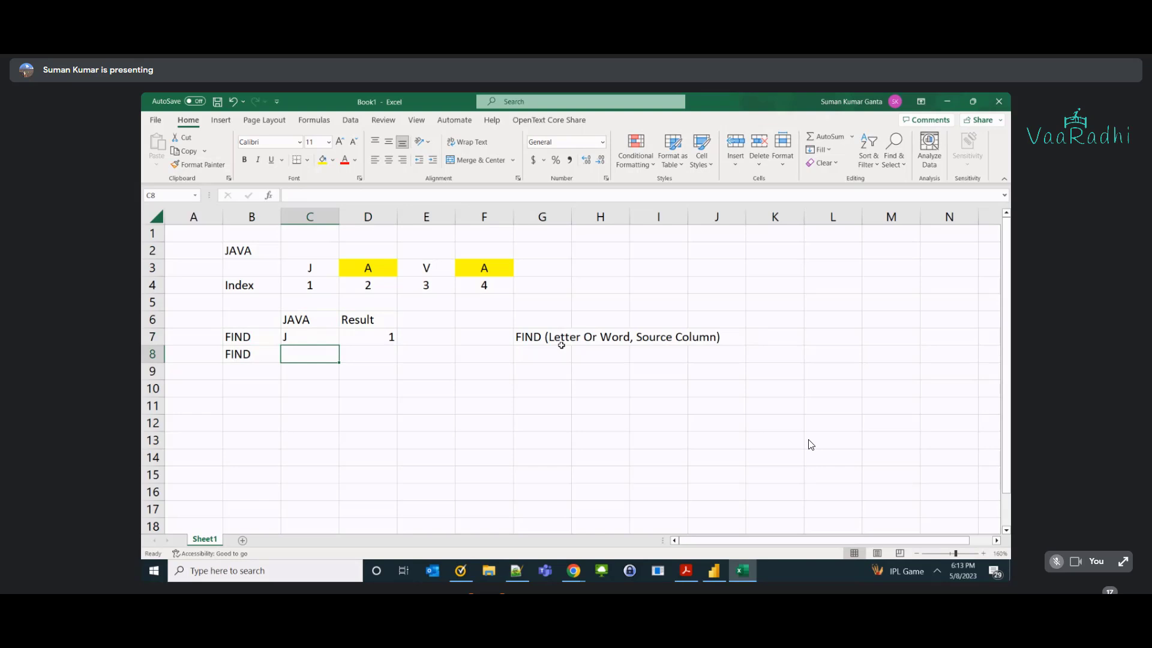
{"action": "type", "text": "AV"}
{"action": "key", "text": "Tab"}
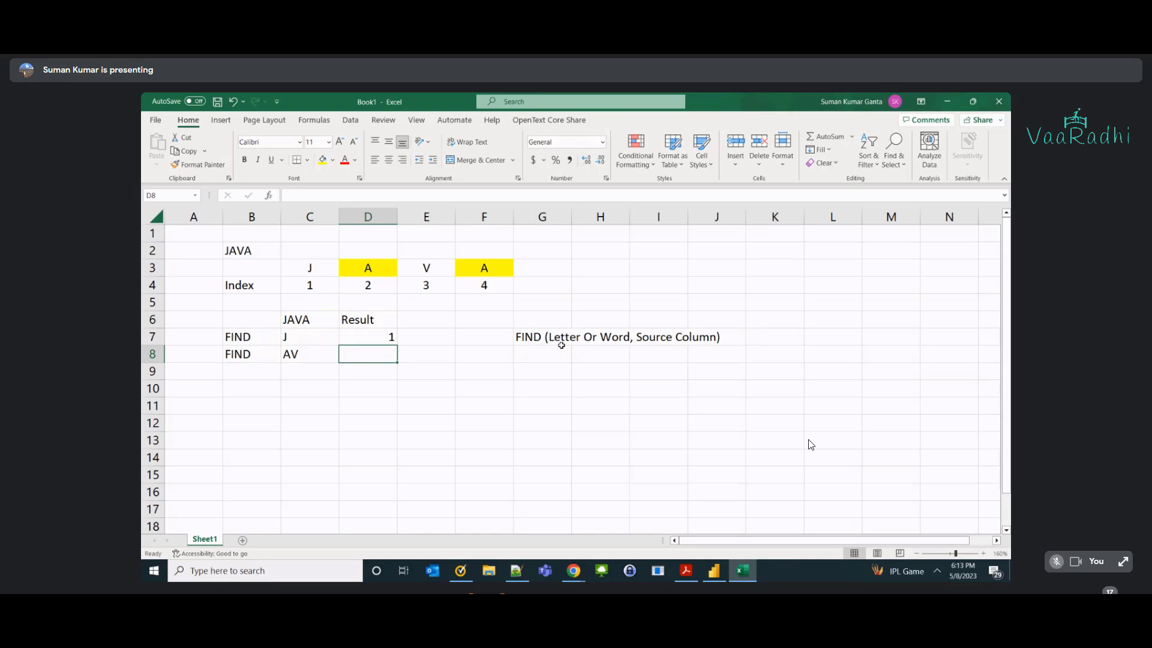
{"action": "left_click", "coordinate": [306, 348]}
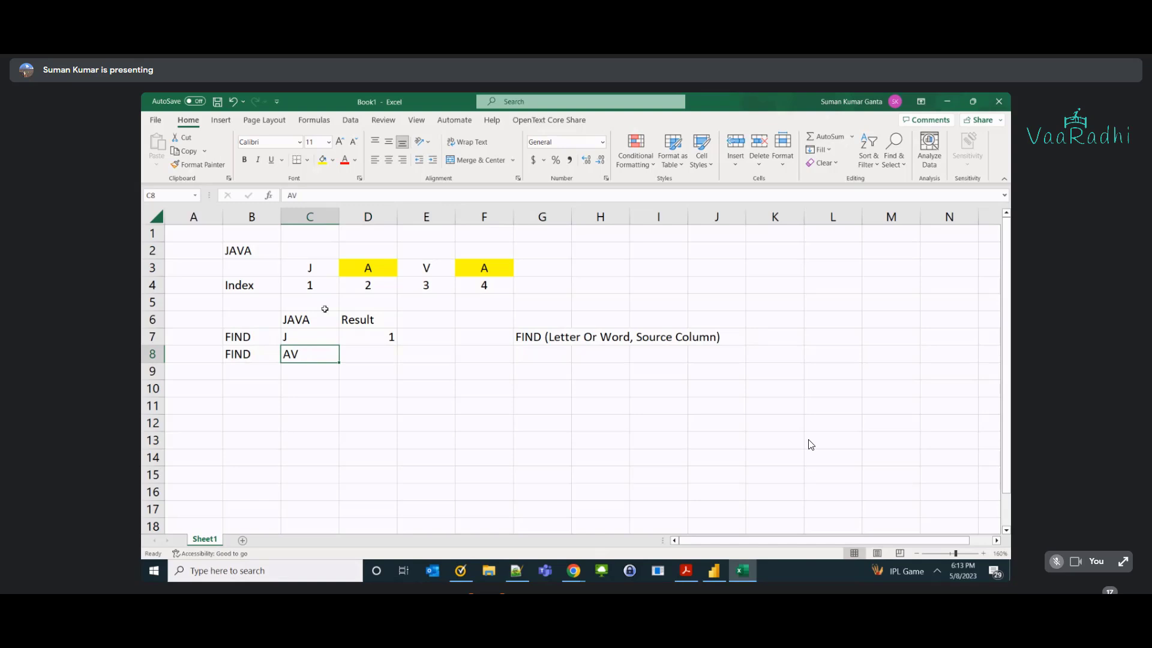
{"action": "left_click", "coordinate": [359, 266]}
{"action": "left_click_drag", "start_coordinate": [374, 266], "coordinate": [407, 264]}
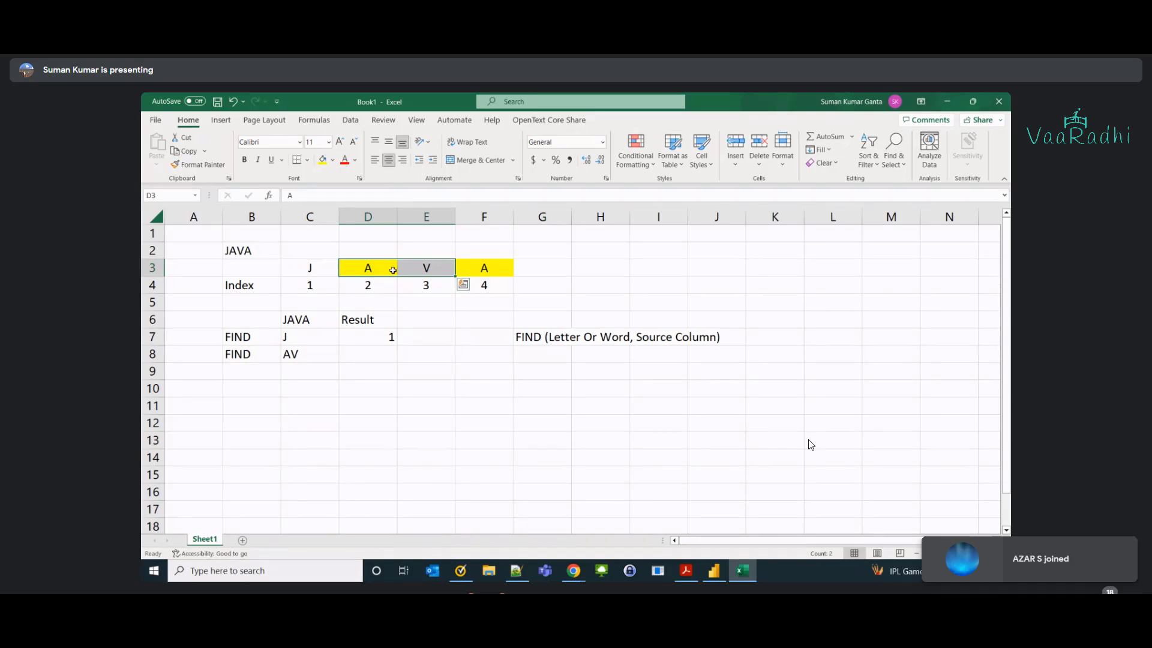
Enter 2 as the AV result in D8 and add a FIND row for AVA returning 2.
{"action": "left_click", "coordinate": [380, 355]}
{"action": "type", "text": "2"}
{"action": "key", "text": "Return"}
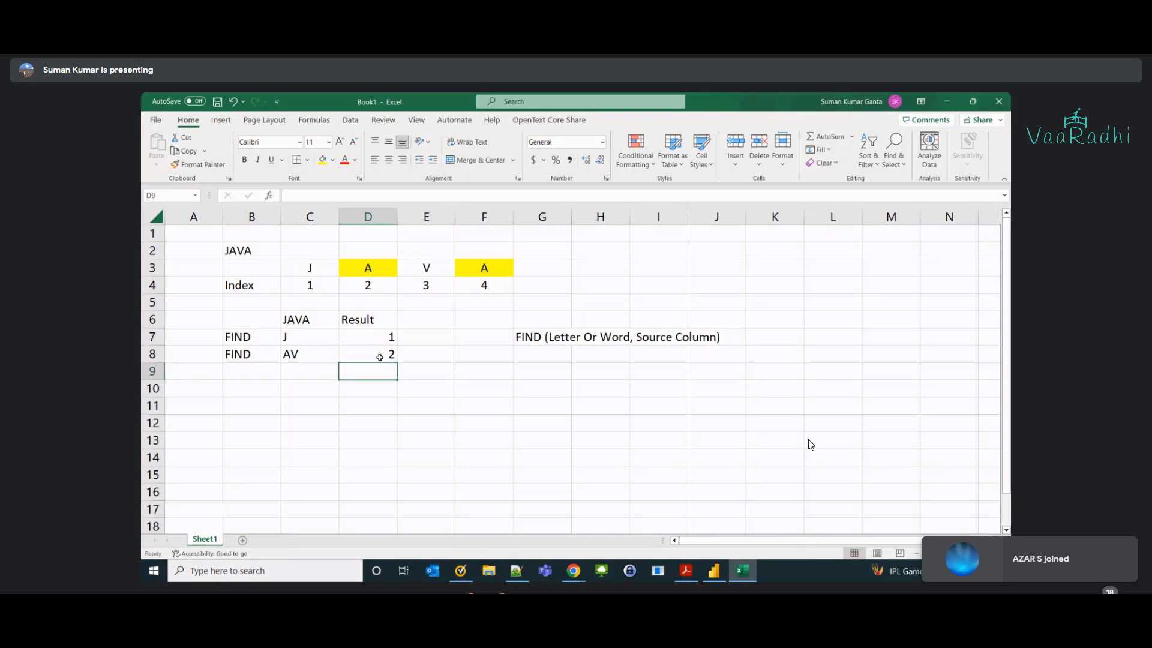
{"action": "key", "text": "Left"}
{"action": "key", "text": "Left"}
{"action": "type", "text": "FIND"}
{"action": "key", "text": "Tab"}
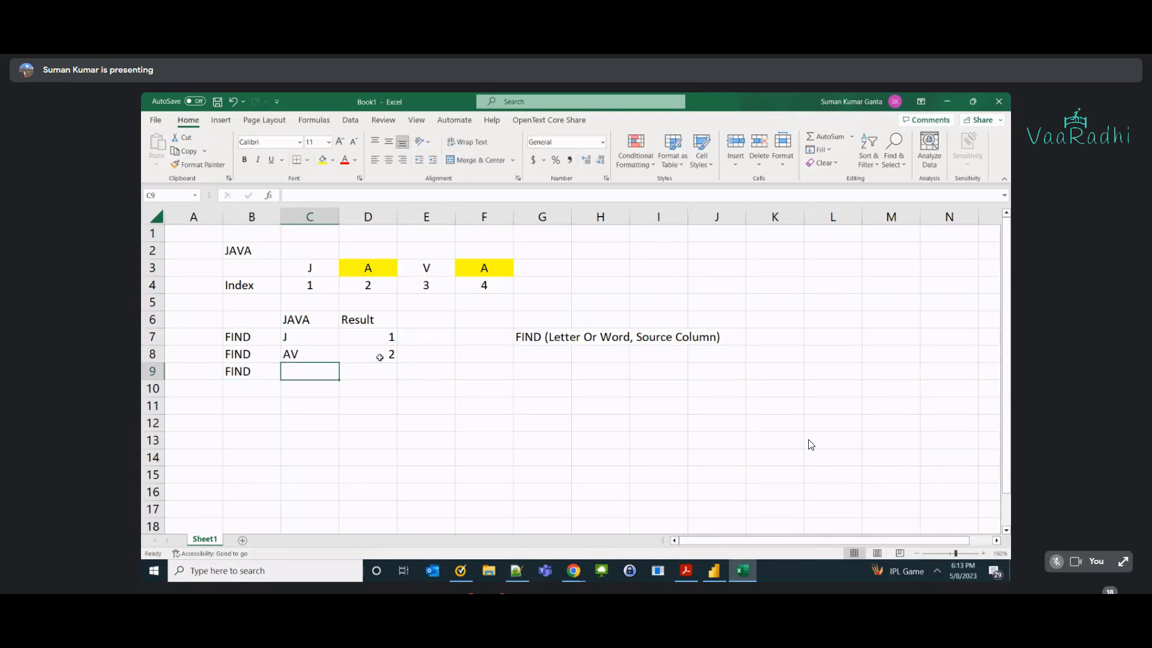
{"action": "type", "text": "AVA"}
{"action": "key", "text": "Tab"}
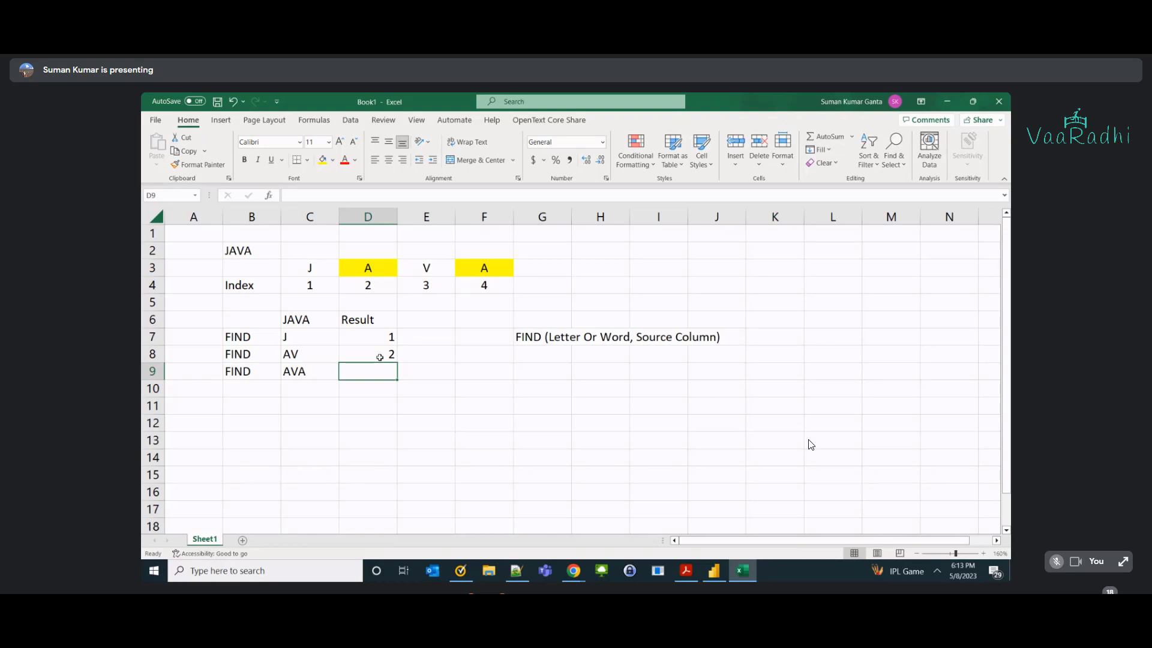
{"action": "scroll", "coordinate": [351, 364], "scroll_direction": "up", "scroll_amount": 1, "text": "ctrl"}
{"action": "type", "text": "2"}
{"action": "key", "text": "Return"}
{"action": "left_click", "coordinate": [402, 271]}
{"action": "left_click_drag", "start_coordinate": [402, 272], "coordinate": [497, 275]}
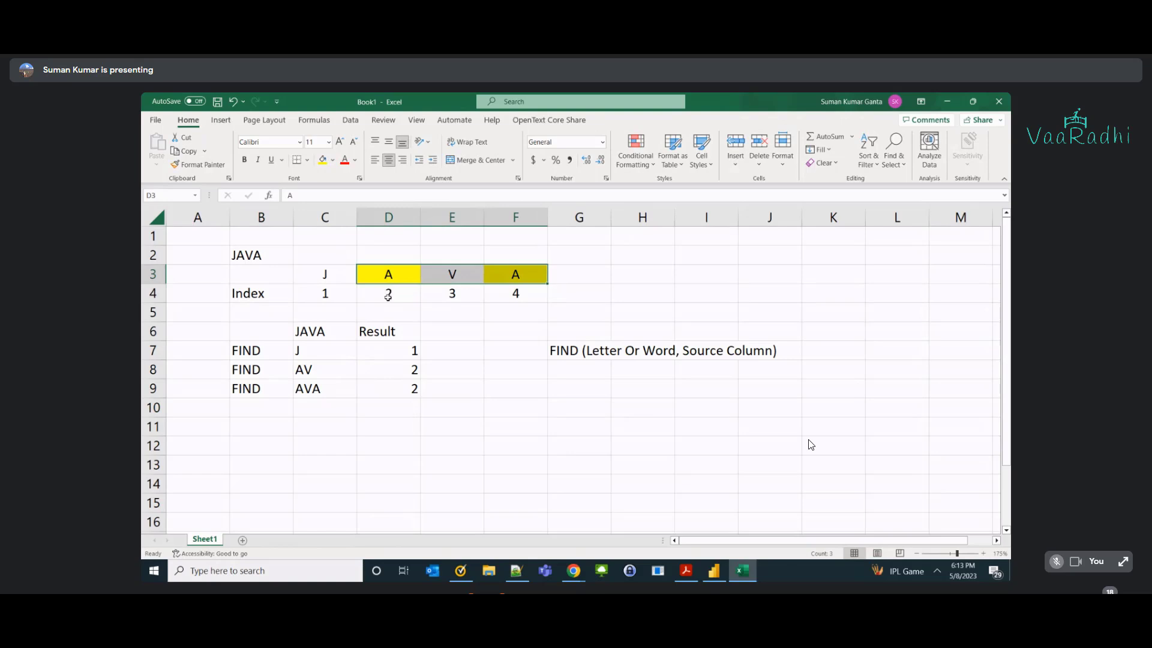
{"action": "mouse_move", "coordinate": [247, 352]}
{"action": "left_mouse_down"}
{"action": "mouse_move", "coordinate": [257, 367]}
{"action": "mouse_move", "coordinate": [412, 387]}
{"action": "left_mouse_up"}
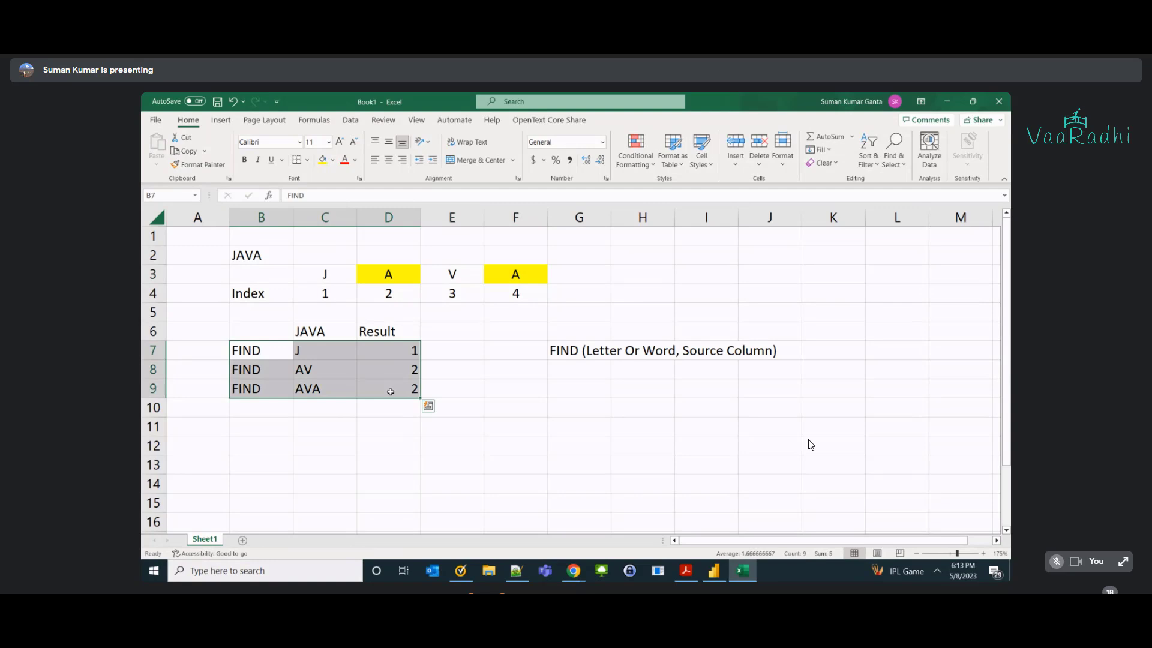
Add a FIND row for A in row 10 with the result note '2 or 4'.
{"action": "left_click", "coordinate": [274, 402]}
{"action": "type", "text": "FIND"}
{"action": "key", "text": "Tab"}
{"action": "type", "text": "A"}
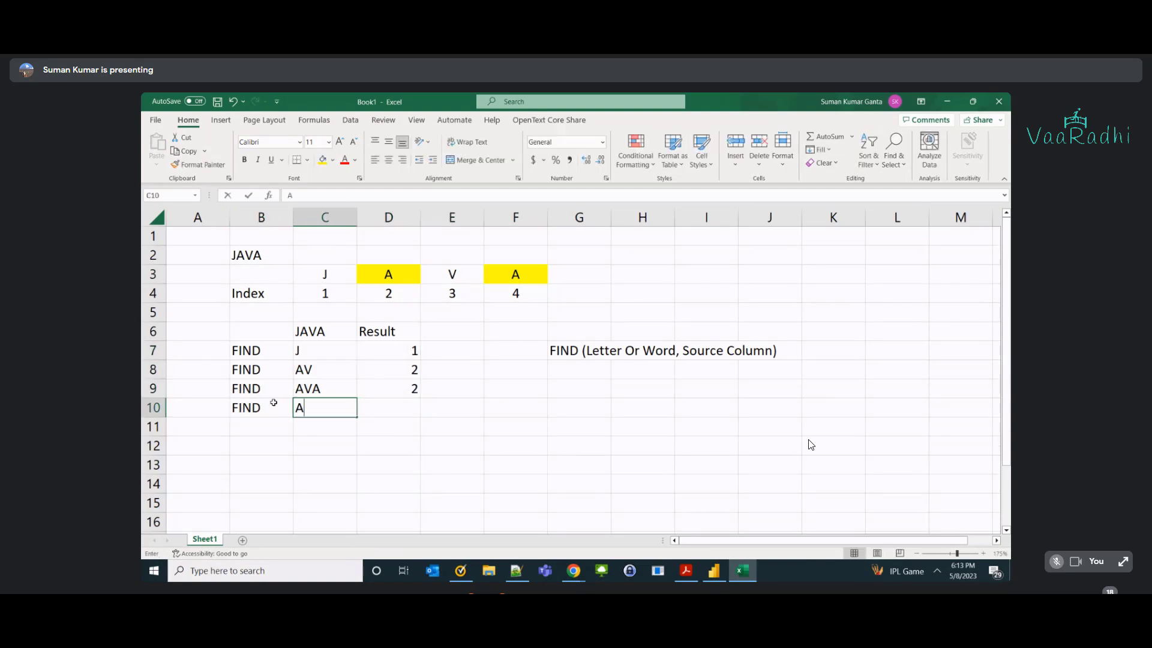
{"action": "key", "text": "BackSpace"}
{"action": "key", "text": "Tab"}
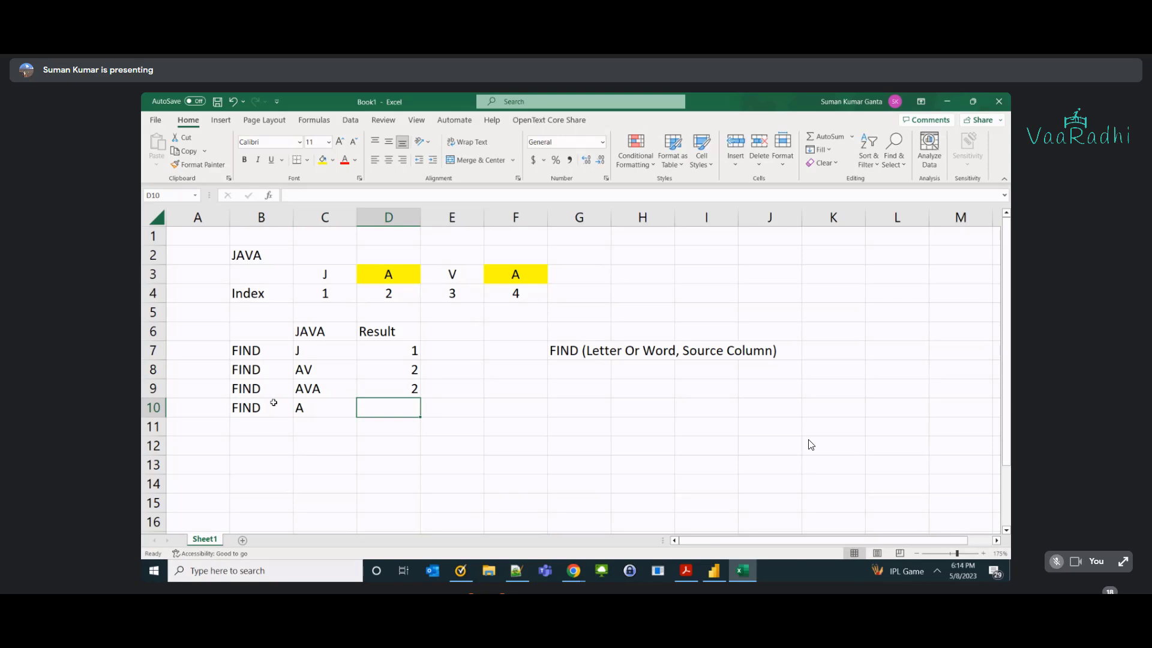
{"action": "type", "text": "2/4"}
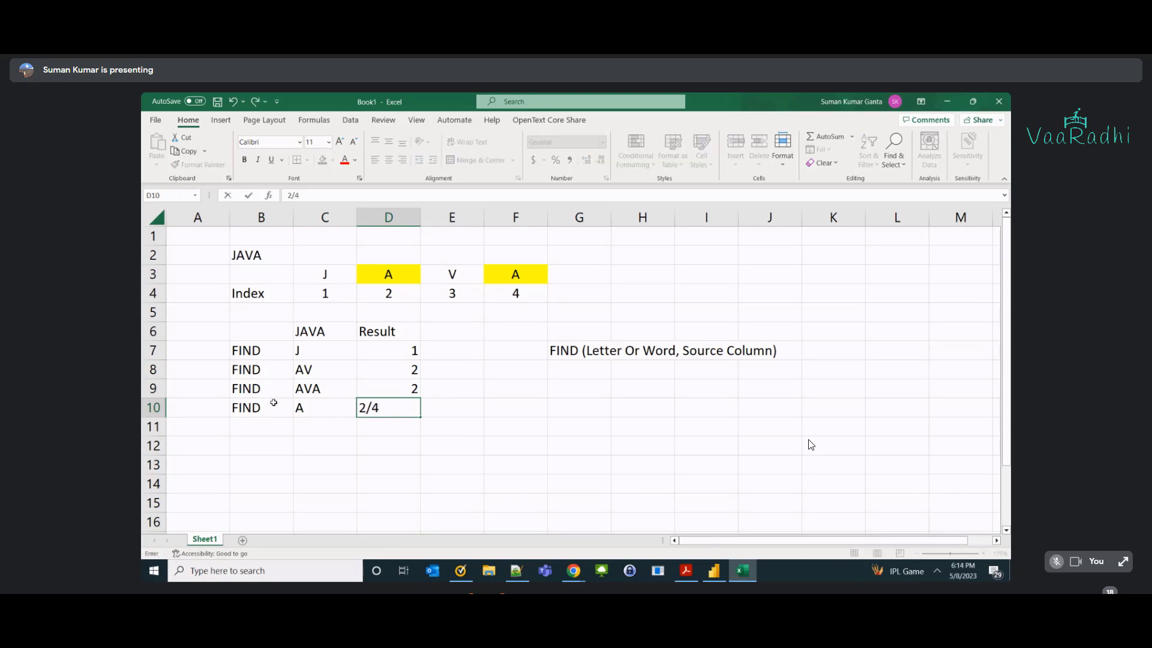
{"action": "key", "text": "Return"}
{"action": "key", "text": "ctrl+z"}
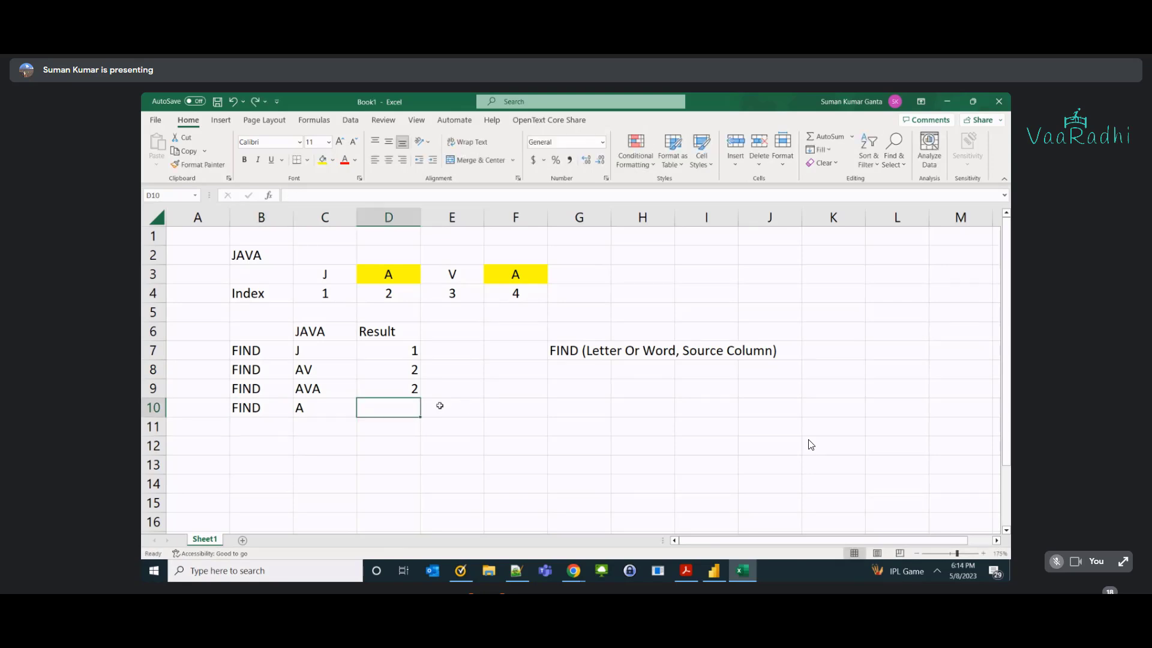
{"action": "type", "text": "2 or 5"}
{"action": "key", "text": "BackSpace"}
{"action": "type", "text": "4"}
{"action": "key", "text": "Return"}
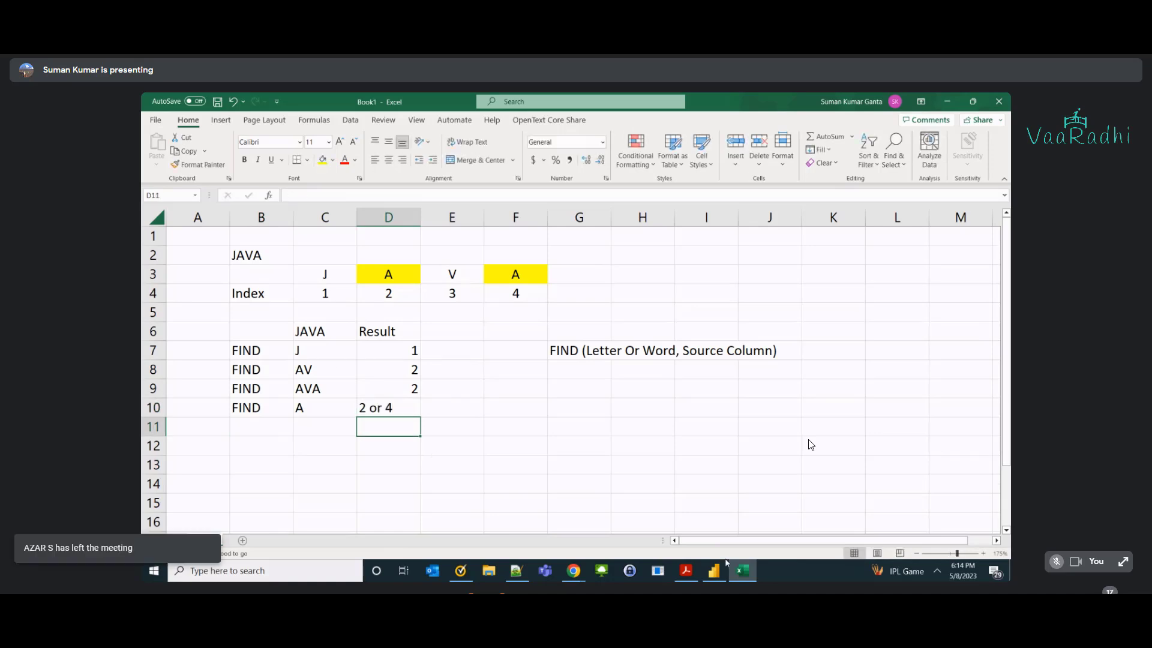
{"action": "left_click", "coordinate": [713, 571]}
Import the Civilians table from the Excel workbook, zoom the page to 100%, and open Data view.
{"action": "left_click", "coordinate": [280, 153]}
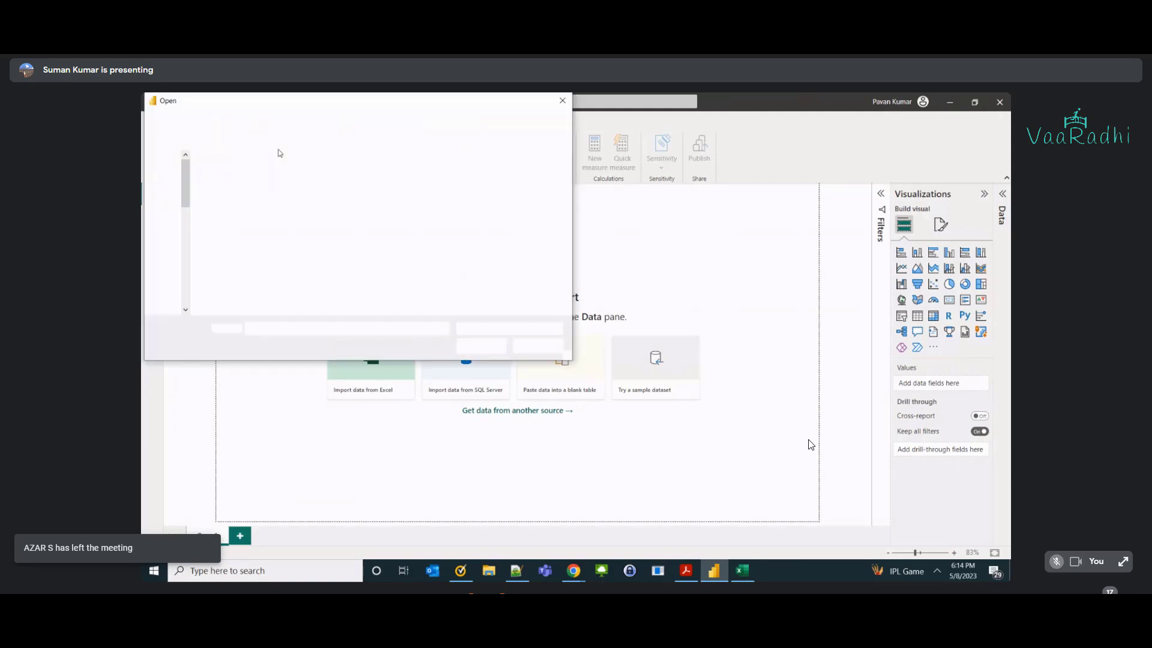
{"action": "key", "text": "Escape"}
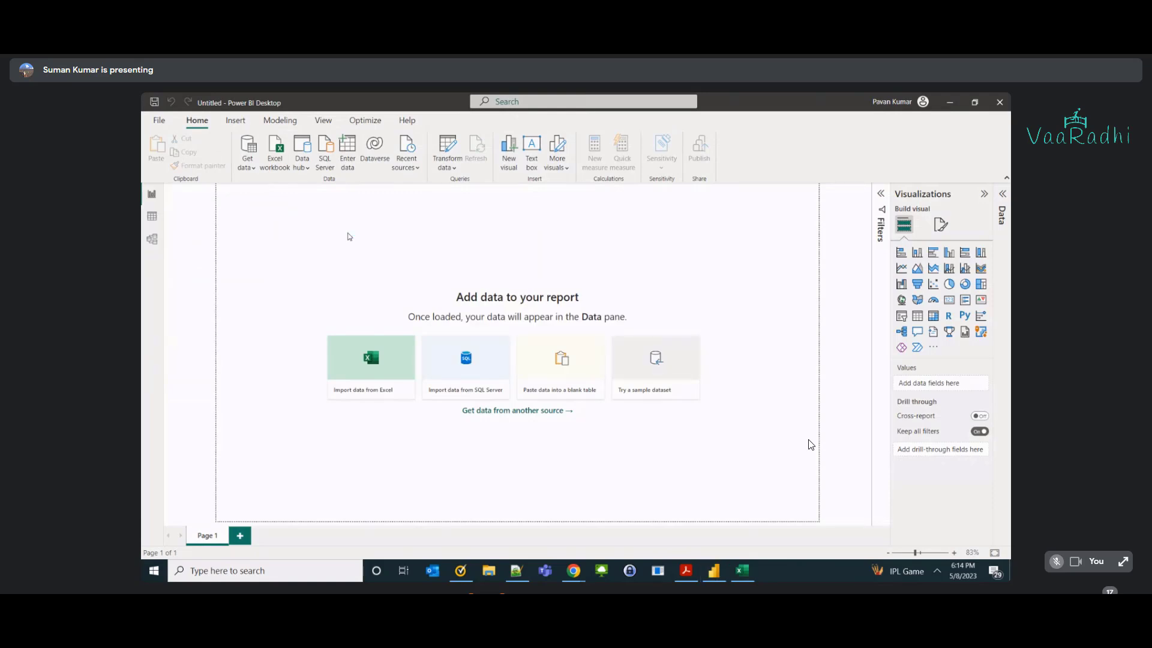
{"action": "left_click", "coordinate": [361, 221]}
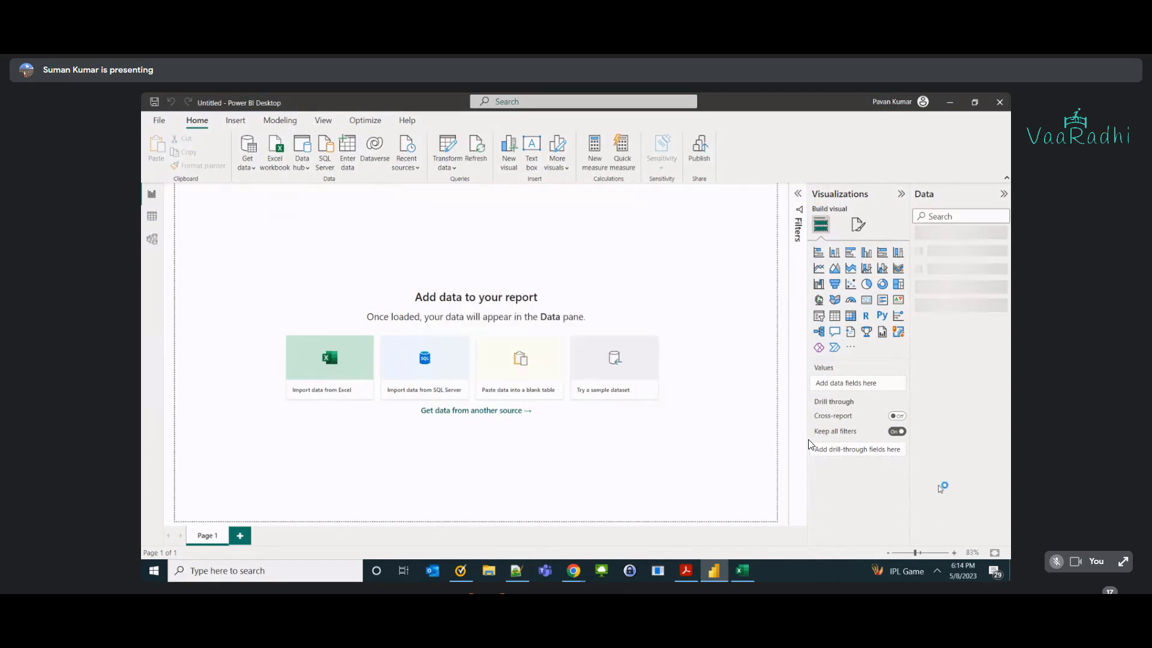
{"action": "left_click", "coordinate": [954, 554]}
{"action": "left_click", "coordinate": [955, 554]}
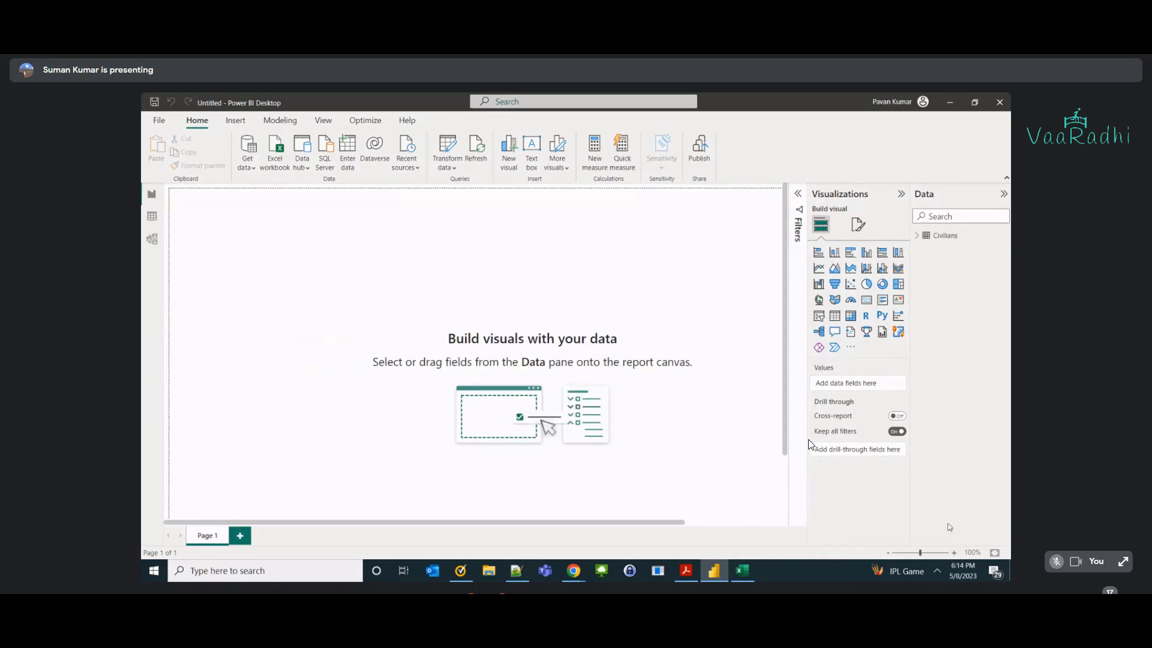
{"action": "left_click", "coordinate": [152, 216]}
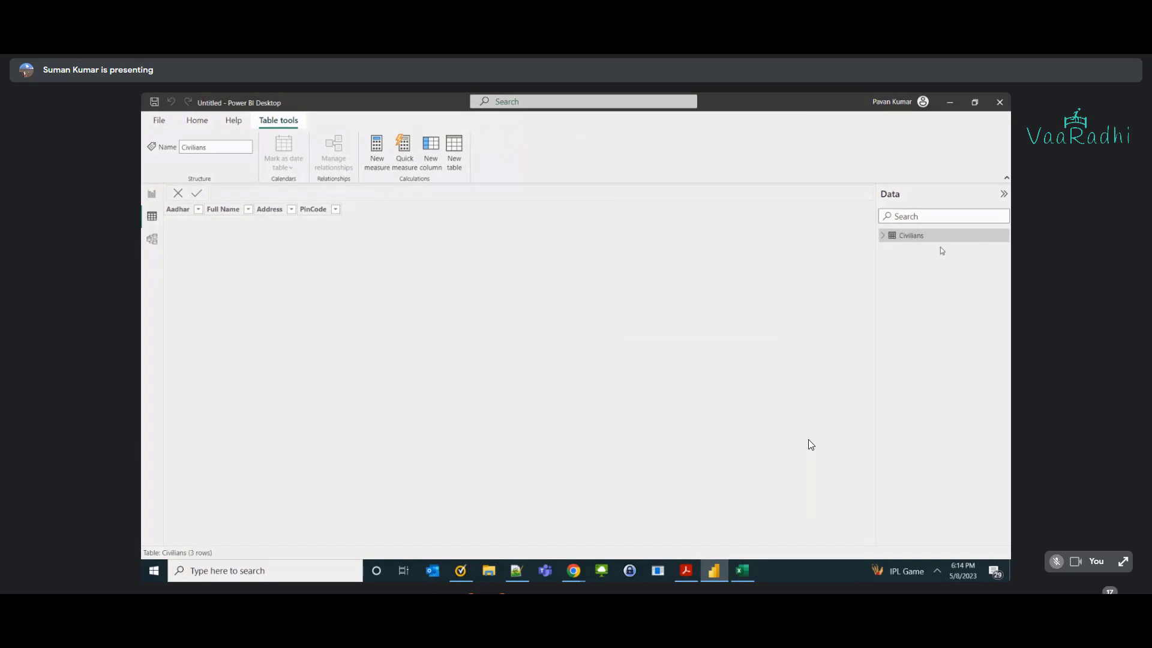
Expand Civilians in the Data pane and add a new calculated column to it.
{"action": "left_click", "coordinate": [883, 236]}
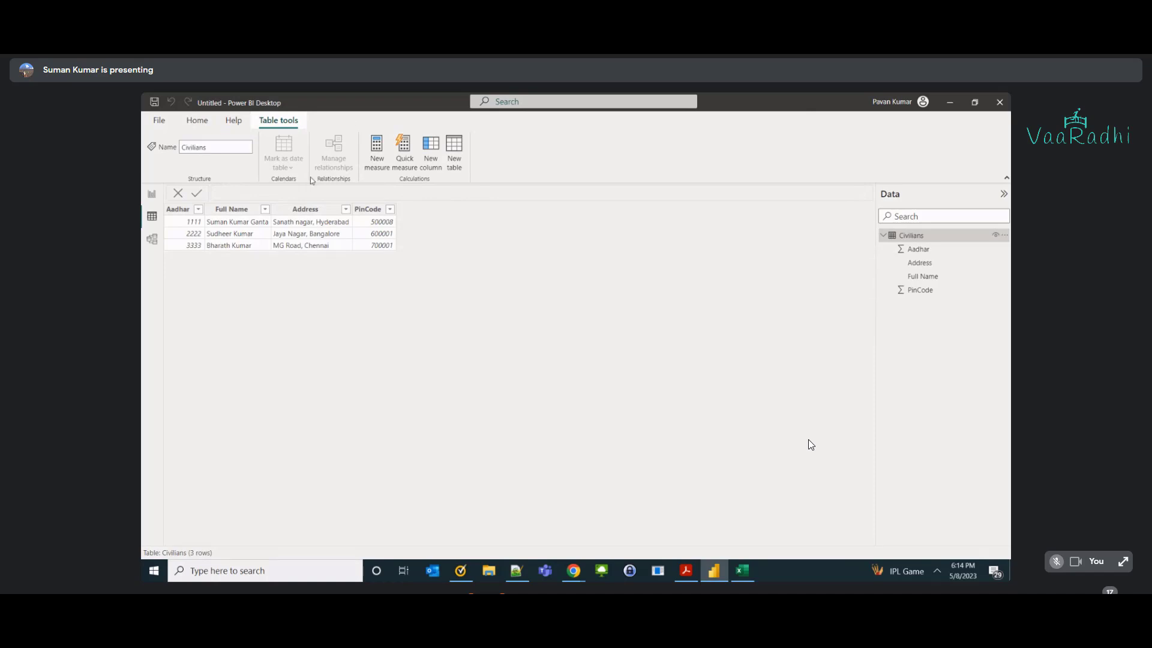
{"action": "left_click", "coordinate": [431, 157]}
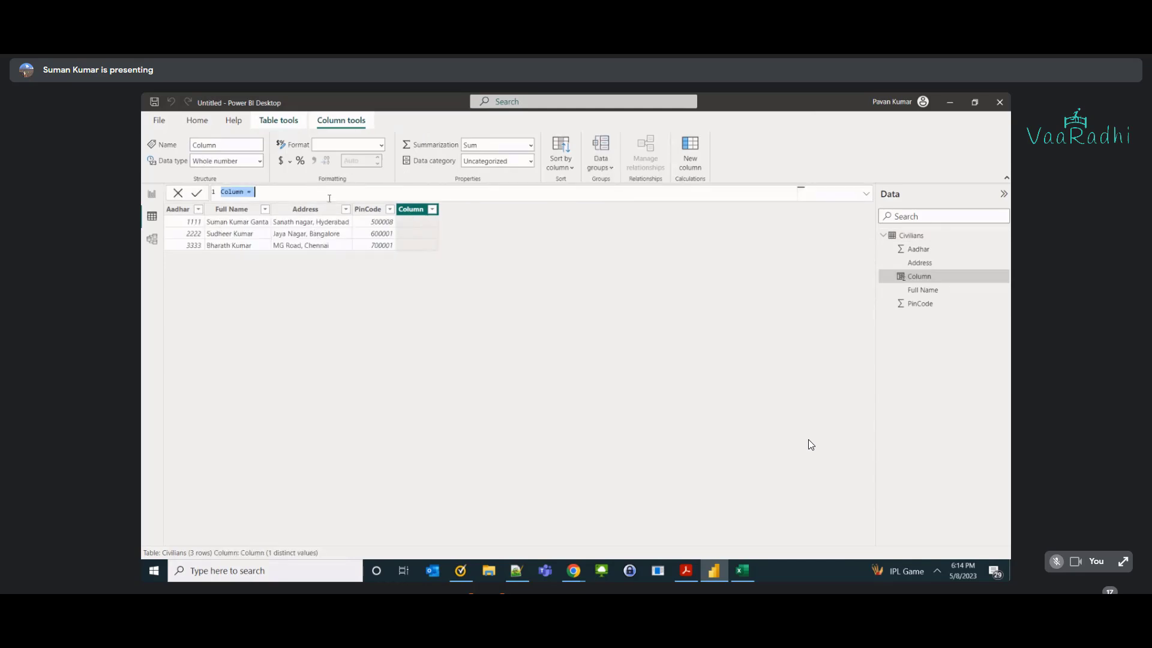
Rename the new column to Index of Space and begin the formula find(" ",.
{"action": "key", "text": "Home"}
{"action": "key", "text": "ctrl+shift+Right"}
{"action": "type", "text": "Index of Space"}
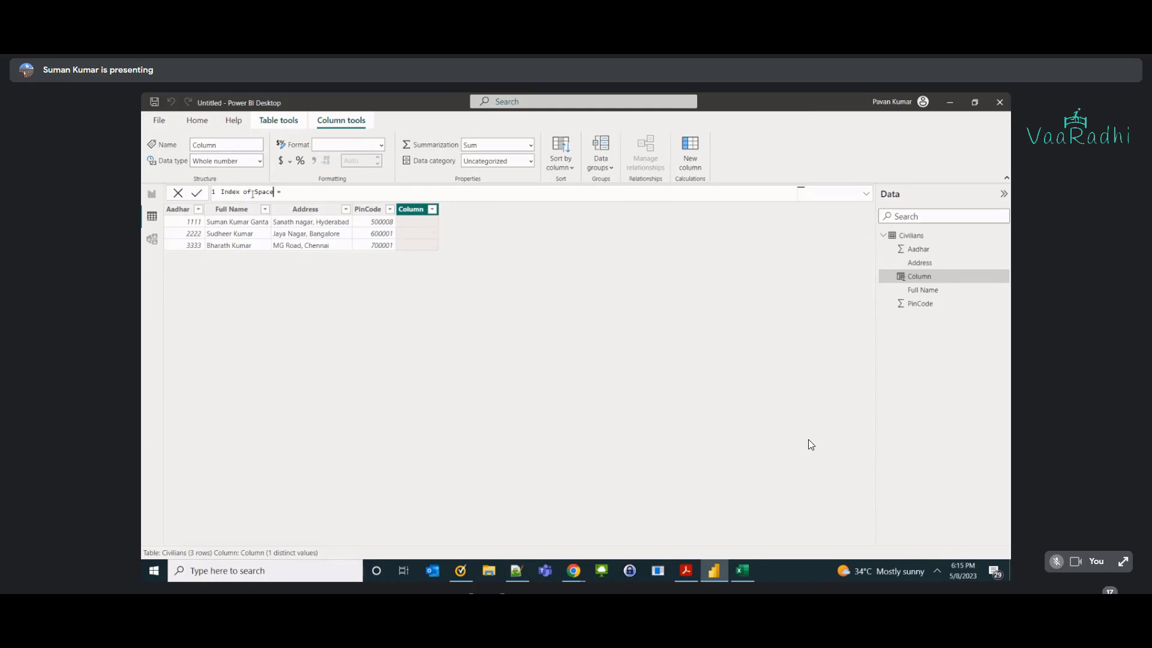
{"action": "left_click", "coordinate": [298, 192]}
{"action": "type", "text": "f"}
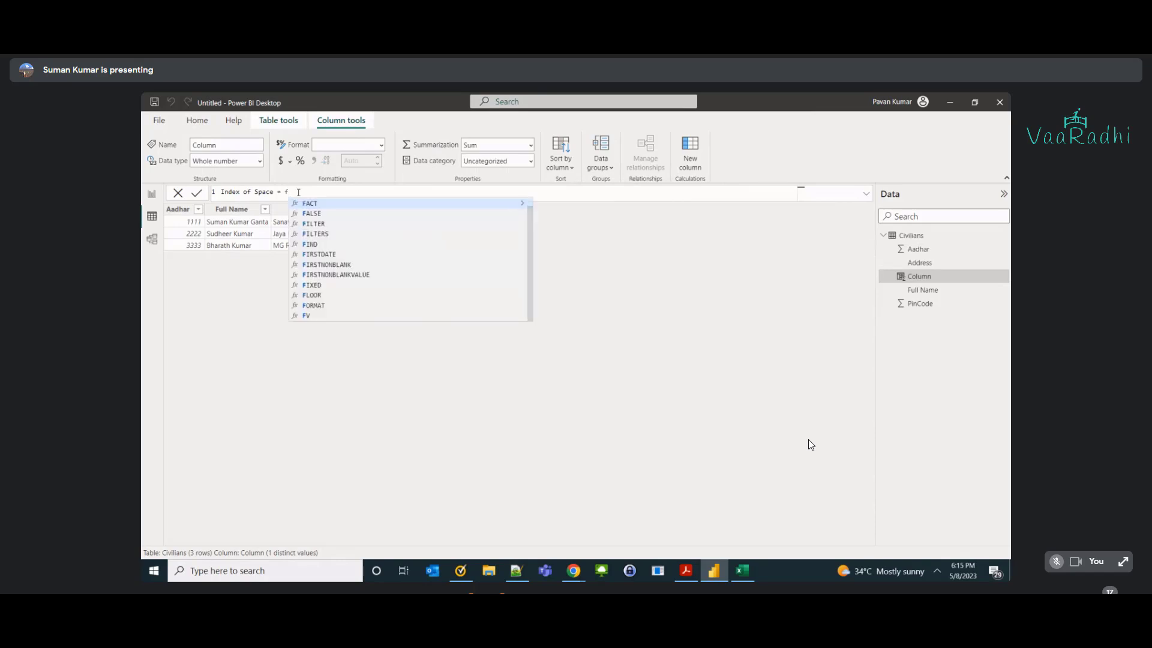
{"action": "type", "text": "ind("}
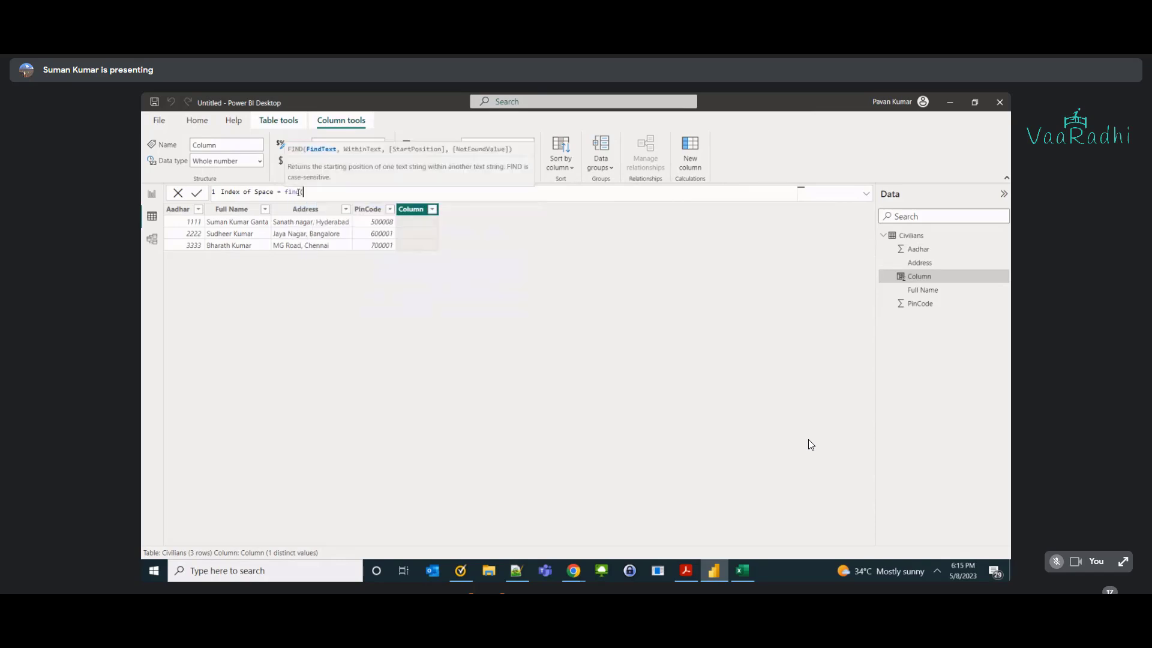
{"action": "type", "text": "\" \","}
Complete the formula with Civilians[Full Name] so Index of Space returns 6, 8, 8.
{"action": "left_click", "coordinate": [244, 213]}
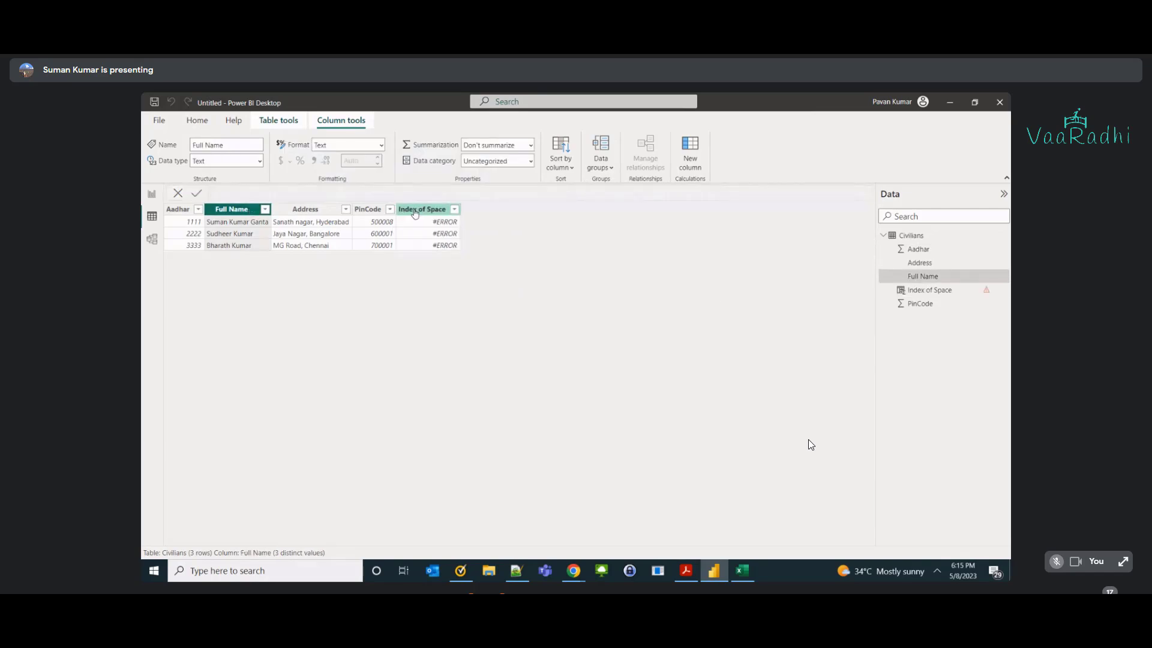
{"action": "left_click", "coordinate": [414, 213]}
{"action": "left_click", "coordinate": [387, 197]}
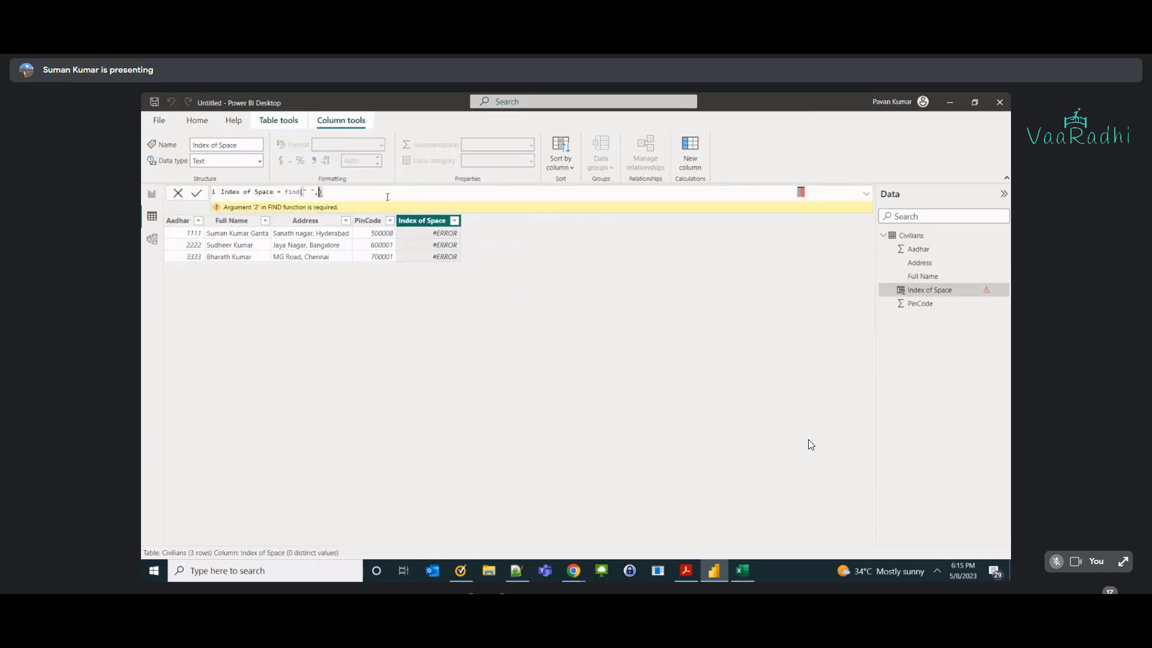
{"action": "type", "text": "funn"}
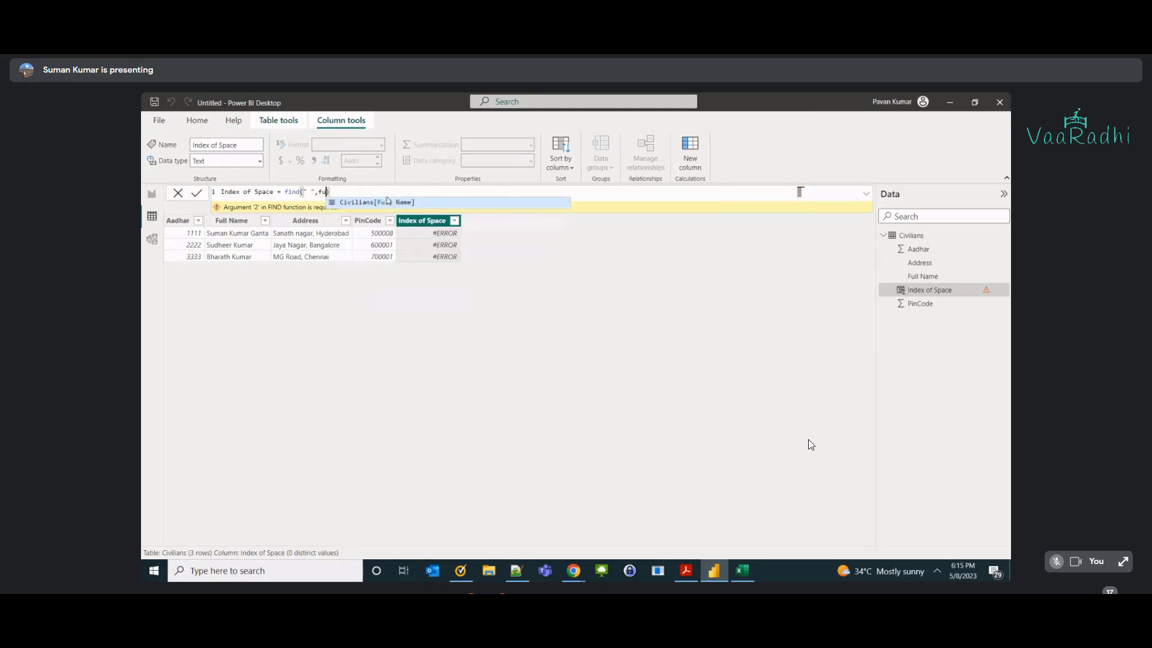
{"action": "key", "text": "BackSpace"}
{"action": "key", "text": "BackSpace"}
{"action": "key", "text": "BackSpace"}
{"action": "key", "text": "BackSpace"}
{"action": "type", "text": "civi"}
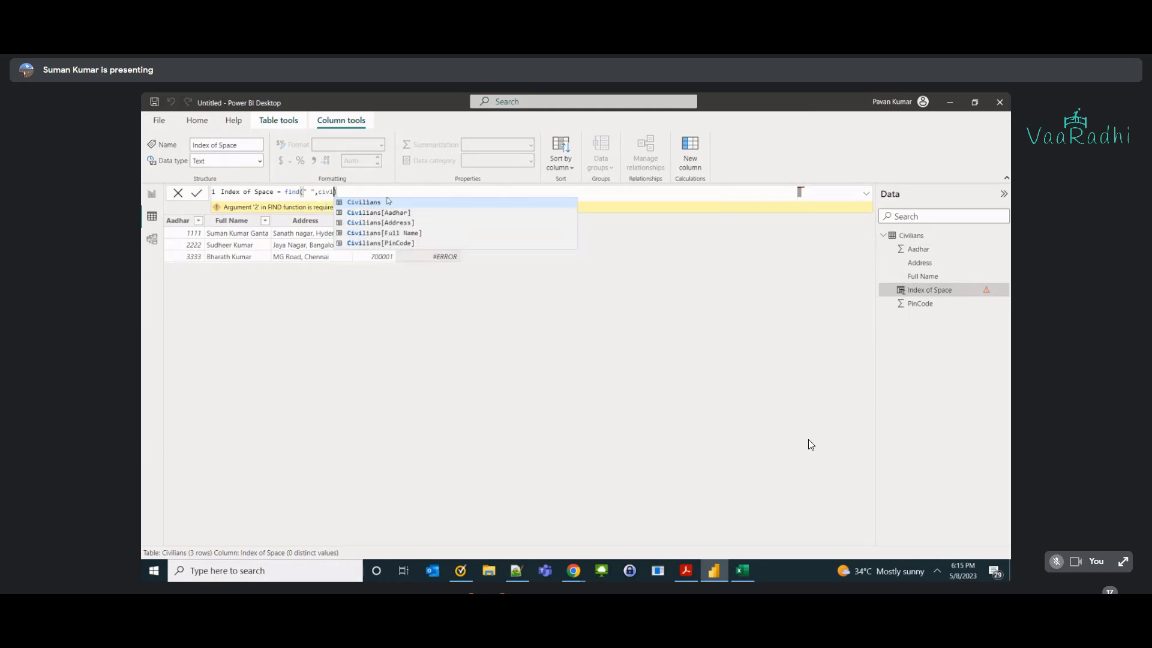
{"action": "key", "text": "Down"}
{"action": "key", "text": "Down"}
{"action": "key", "text": "Down"}
{"action": "key", "text": "Tab"}
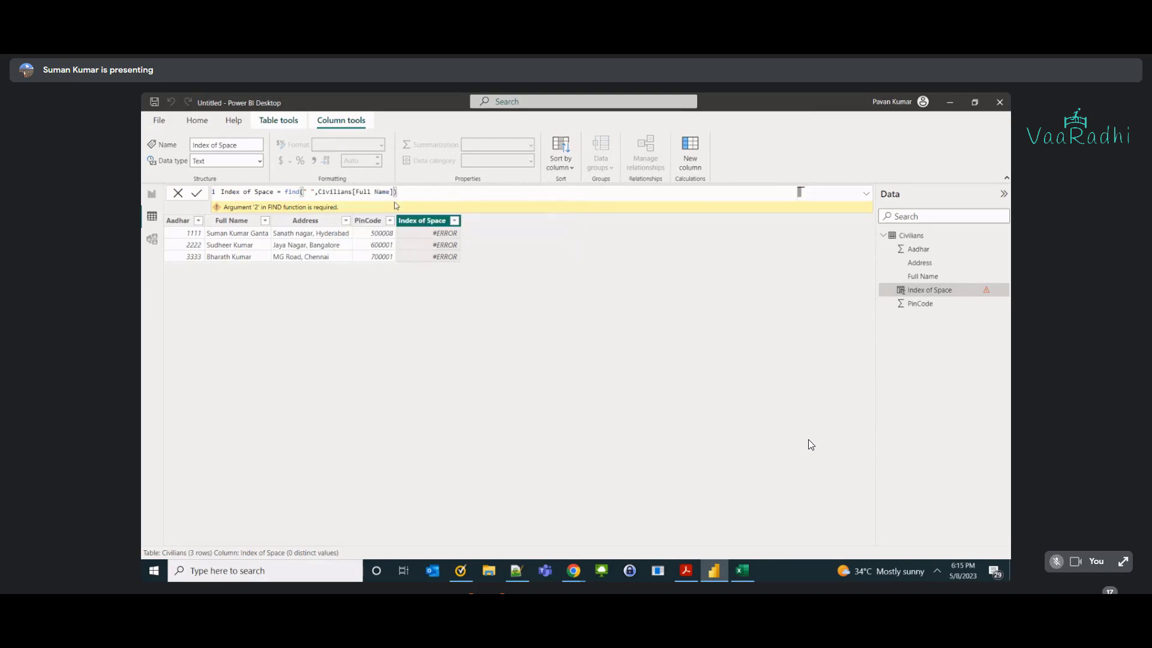
{"action": "left_click_drag", "start_coordinate": [394, 192], "coordinate": [317, 192]}
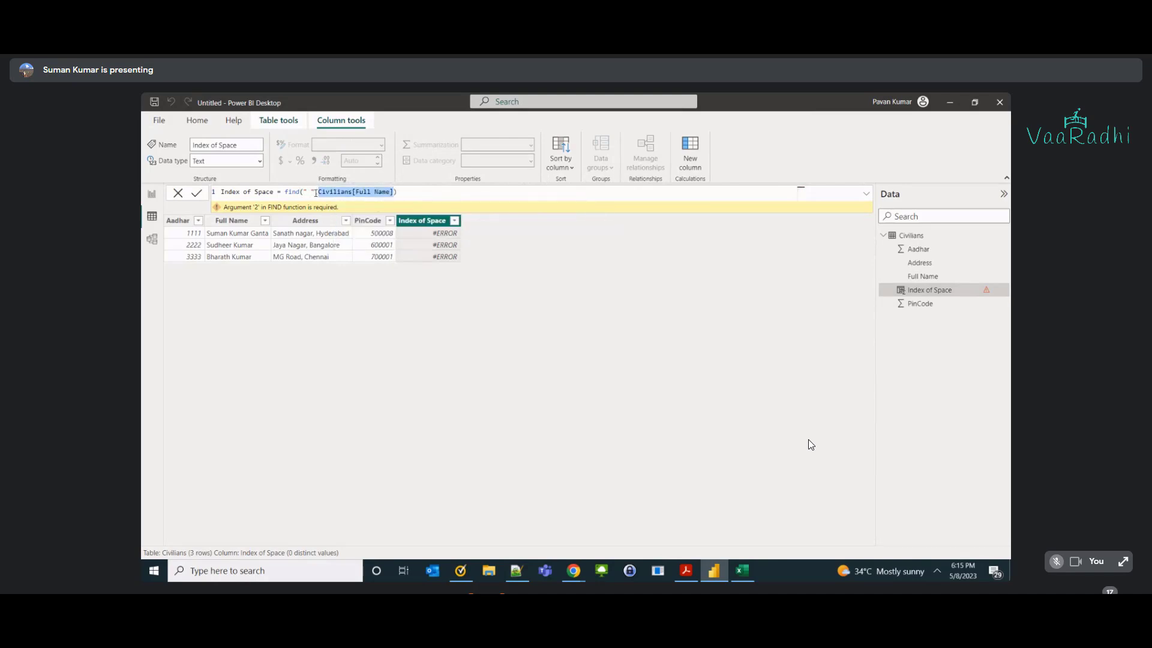
{"action": "left_click", "coordinate": [306, 192]}
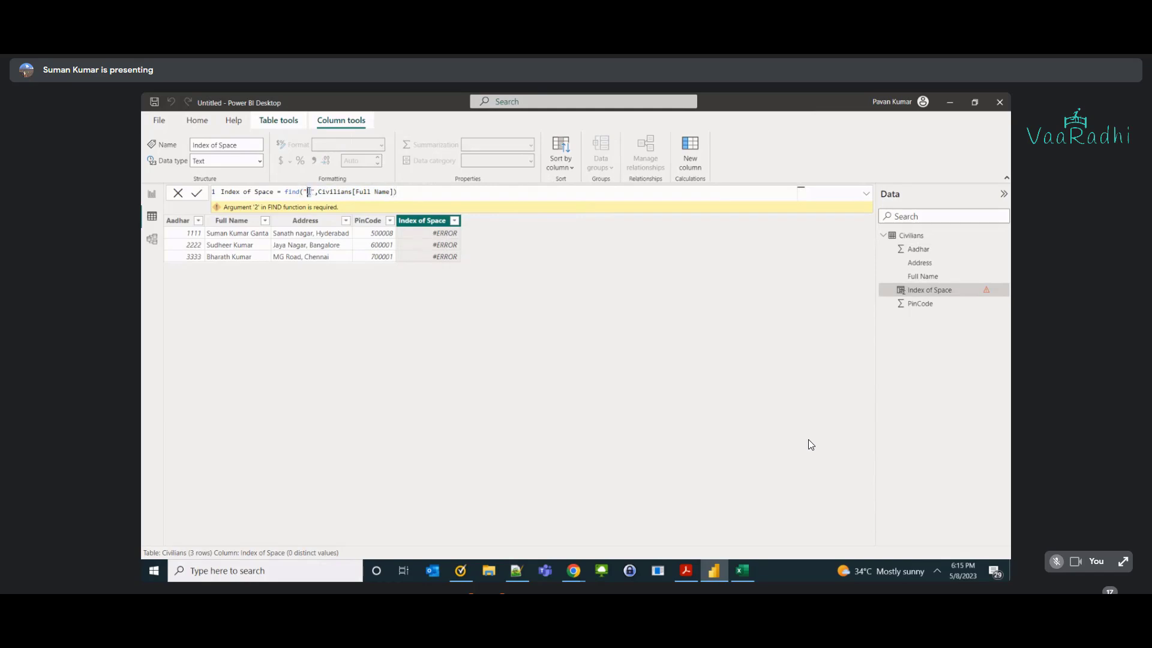
{"action": "left_click", "coordinate": [441, 189]}
{"action": "key", "text": "Return"}
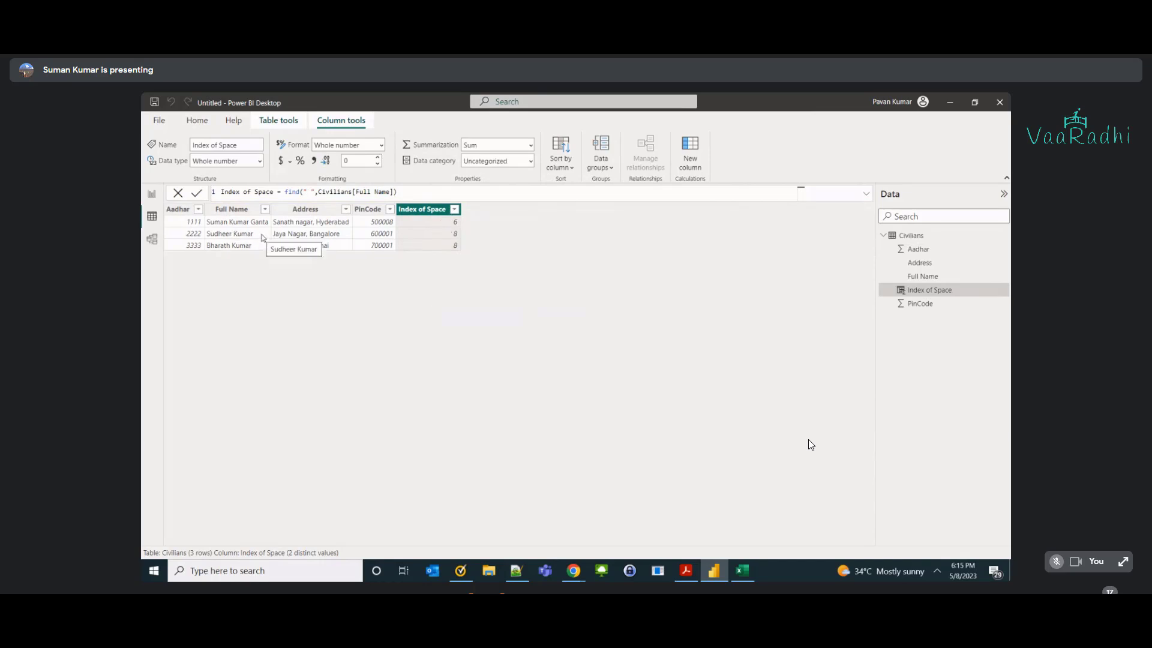
Compare the Index of Space results against the Full Name values, then return to Excel.
{"action": "left_click", "coordinate": [248, 228]}
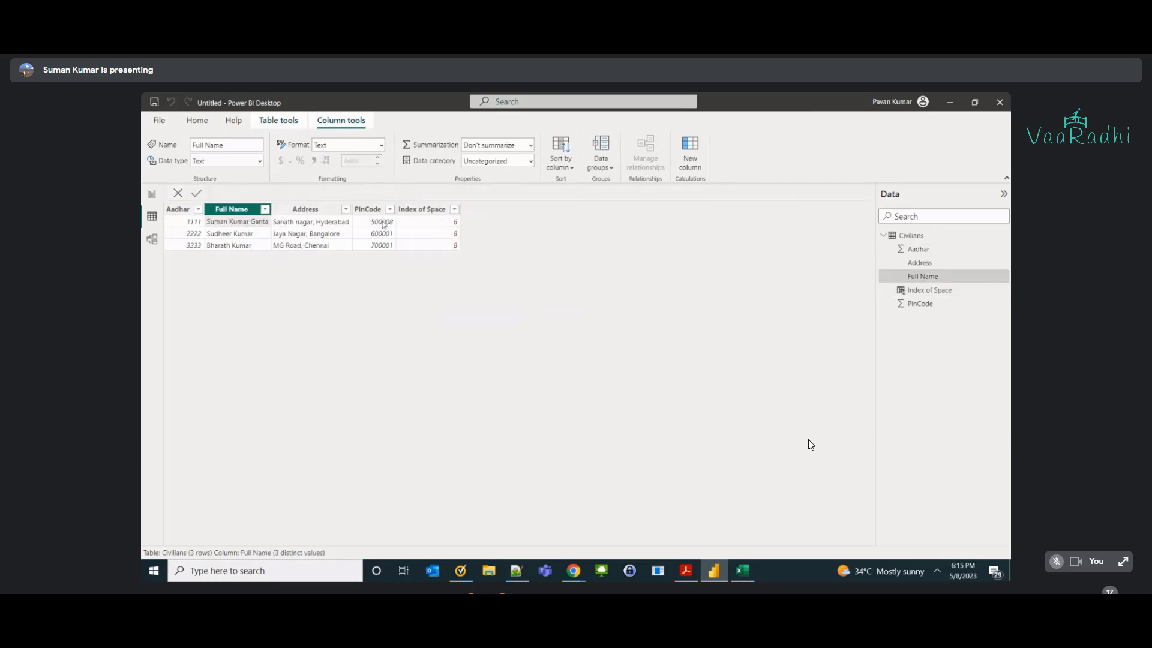
{"action": "left_click", "coordinate": [391, 222]}
{"action": "left_click", "coordinate": [415, 222]}
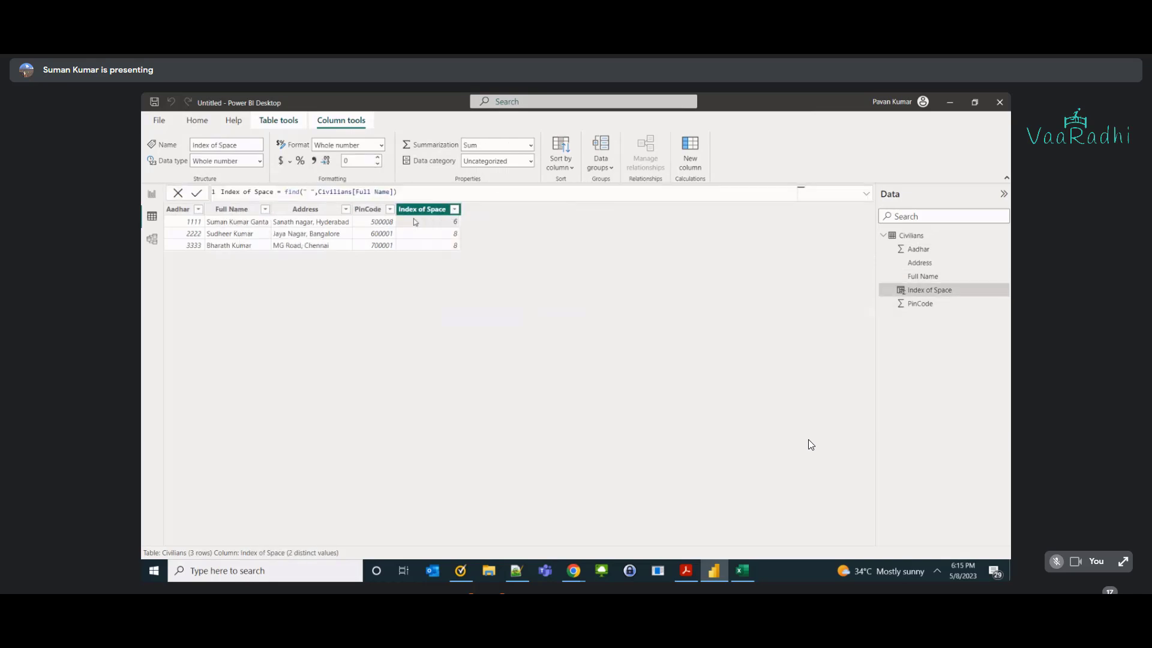
{"action": "left_click", "coordinate": [308, 192]}
{"action": "left_click", "coordinate": [249, 227]}
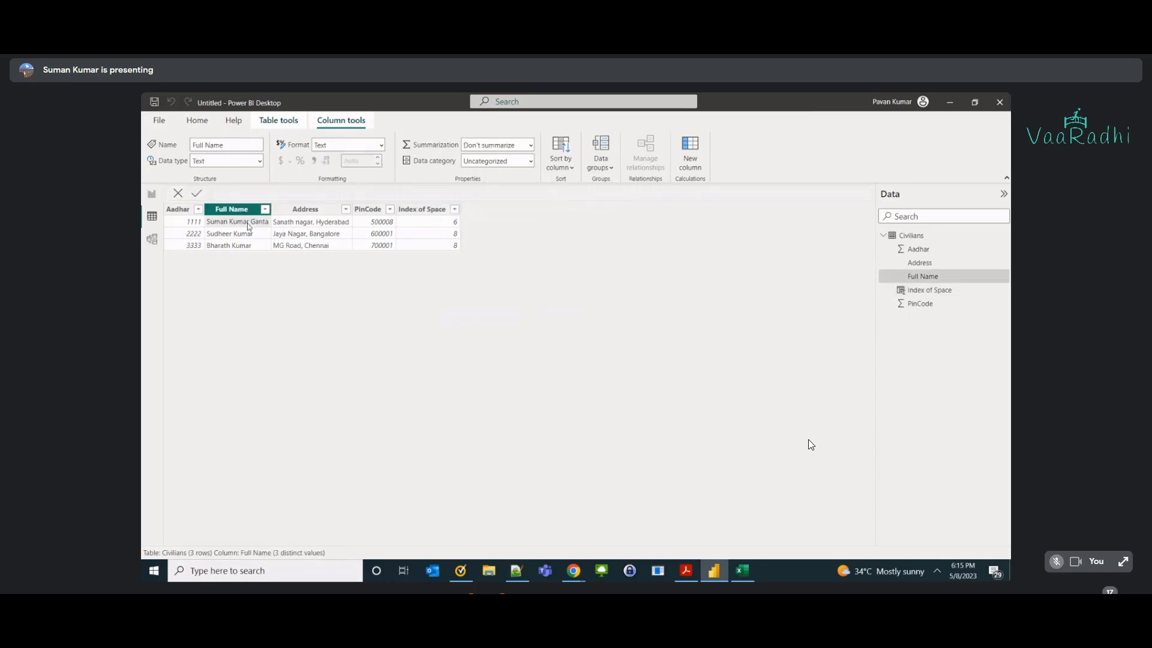
{"action": "key", "text": "alt+Tab"}
{"action": "left_click", "coordinate": [534, 420]}
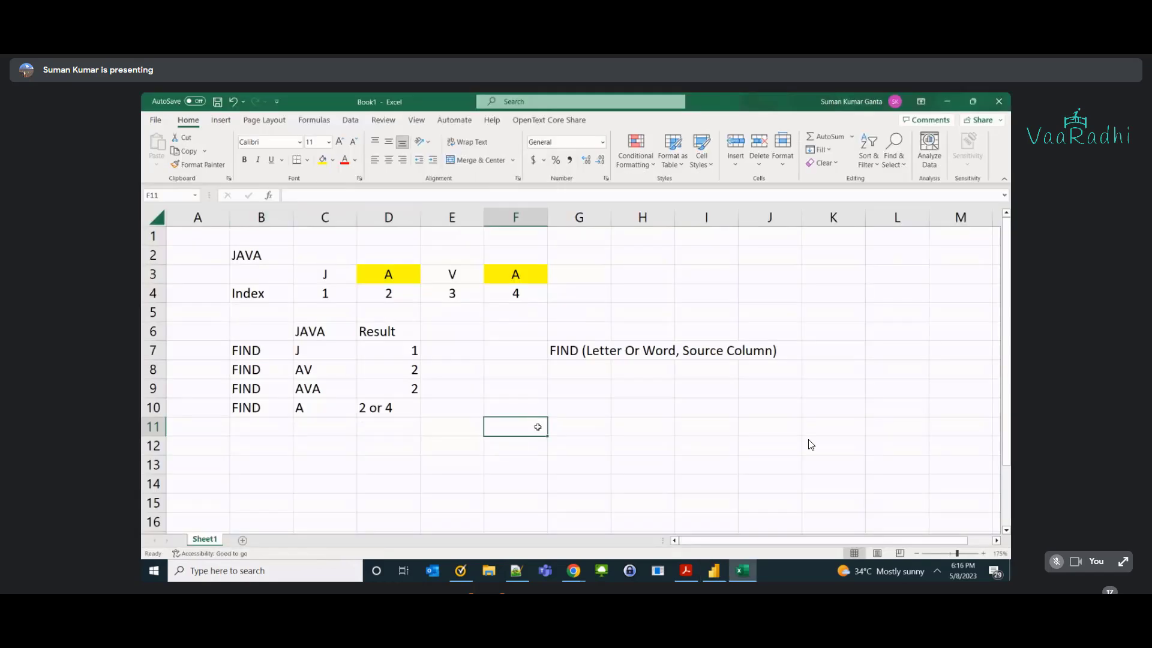
Enter a sample full name in F11 and step through its characters to count positions.
{"action": "key", "text": "Return"}
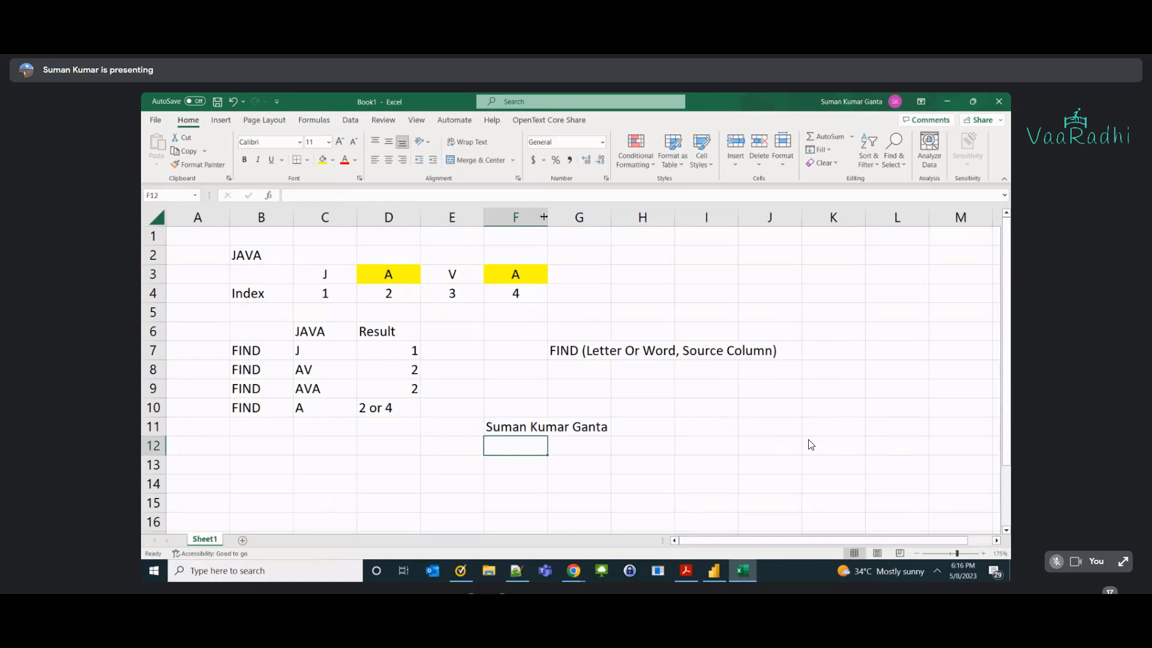
{"action": "scroll", "coordinate": [567, 478], "scroll_direction": "up", "scroll_amount": 2}
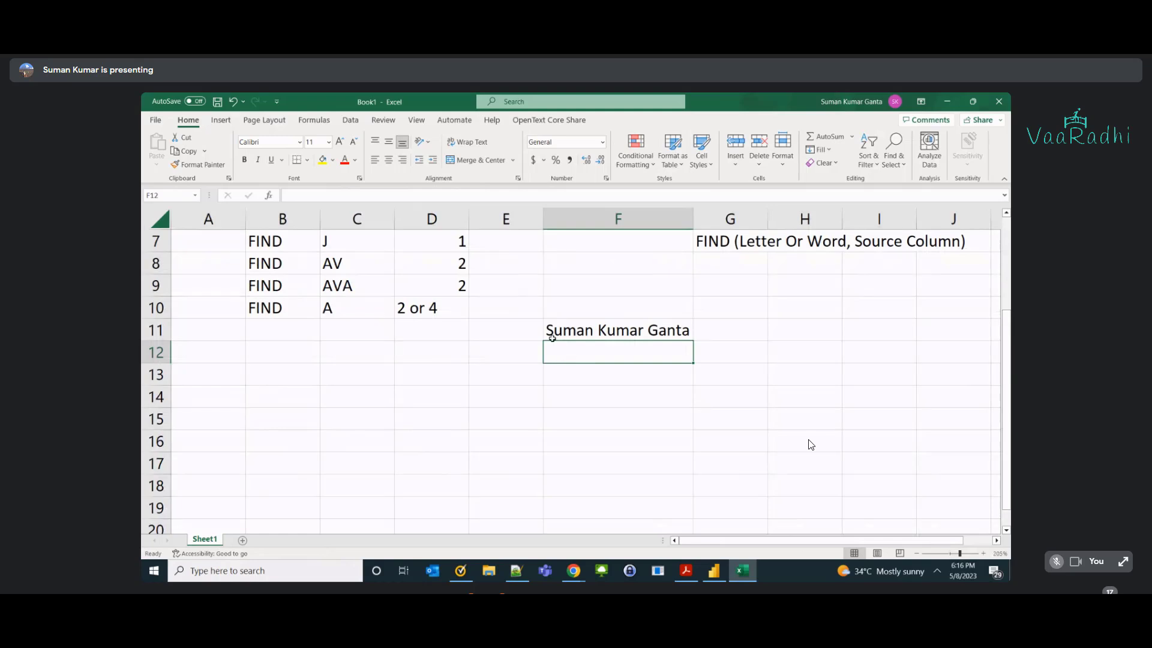
{"action": "double_click", "coordinate": [560, 333]}
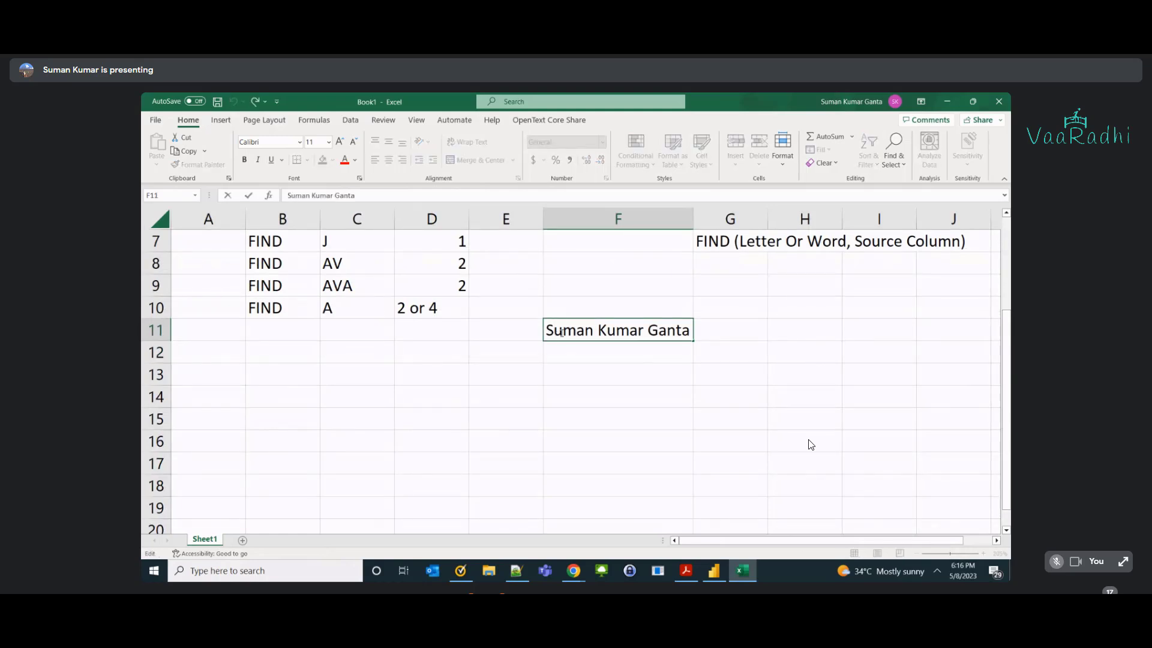
{"action": "key", "text": "shift+Right"}
{"action": "key", "text": "shift+Right"}
{"action": "key", "text": "shift+Right"}
{"action": "key", "text": "shift+Right"}
{"action": "key", "text": "Right"}
{"action": "key", "text": "Home"}
{"action": "key", "text": "Right"}
{"action": "key", "text": "Right"}
{"action": "key", "text": "Right"}
{"action": "key", "text": "Right"}
{"action": "key", "text": "Right"}
{"action": "key", "text": "shift+Right"}
{"action": "key", "text": "shift+Right"}
{"action": "key", "text": "shift+Right"}
{"action": "key", "text": "shift+Right"}
{"action": "key", "text": "shift+Right"}
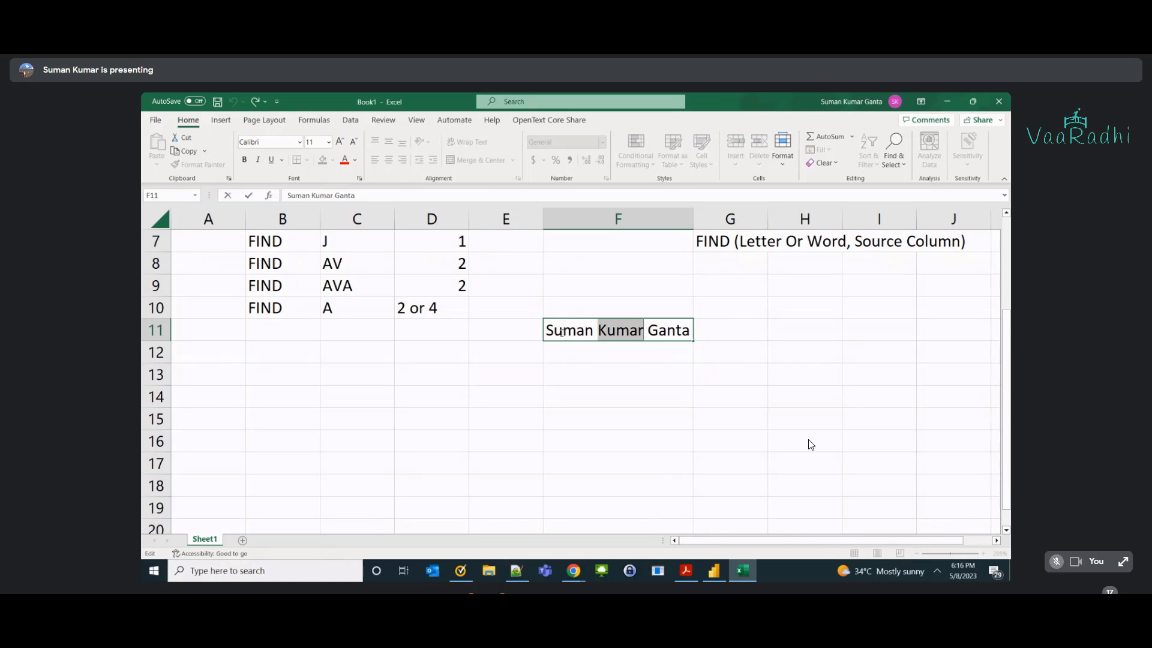
{"action": "key", "text": "shift+Right"}
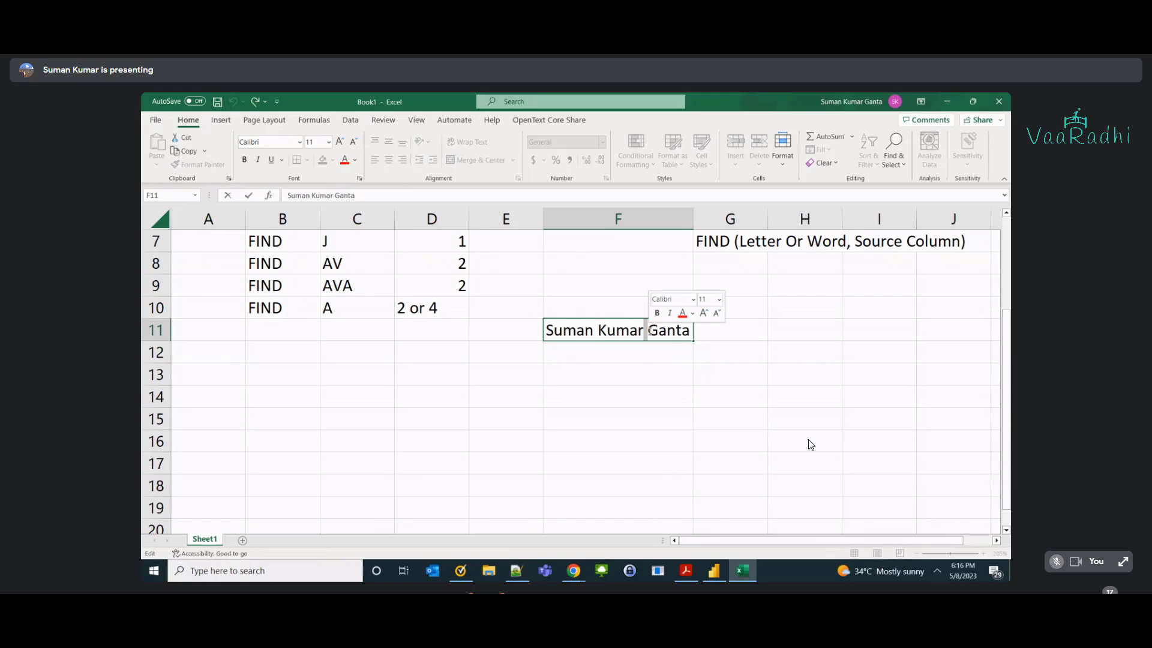
Compare the sample name with Power BI's Index of Space formula to locate the first space.
{"action": "key", "text": "alt+Tab"}
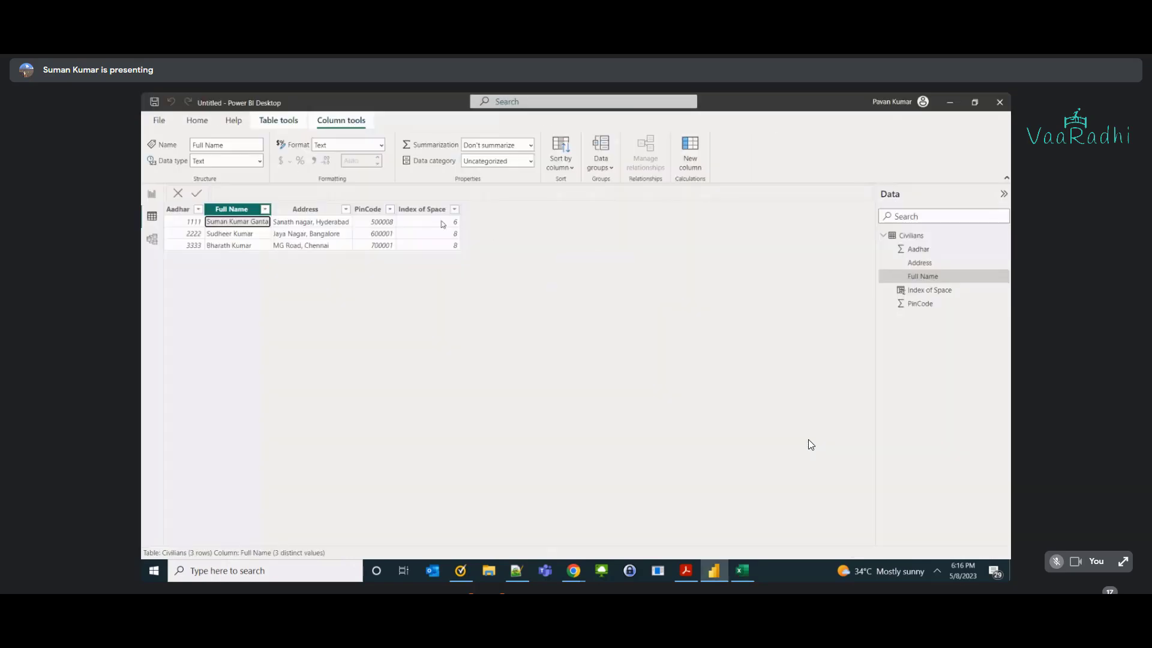
{"action": "left_click", "coordinate": [442, 224]}
{"action": "key", "text": "alt+Tab"}
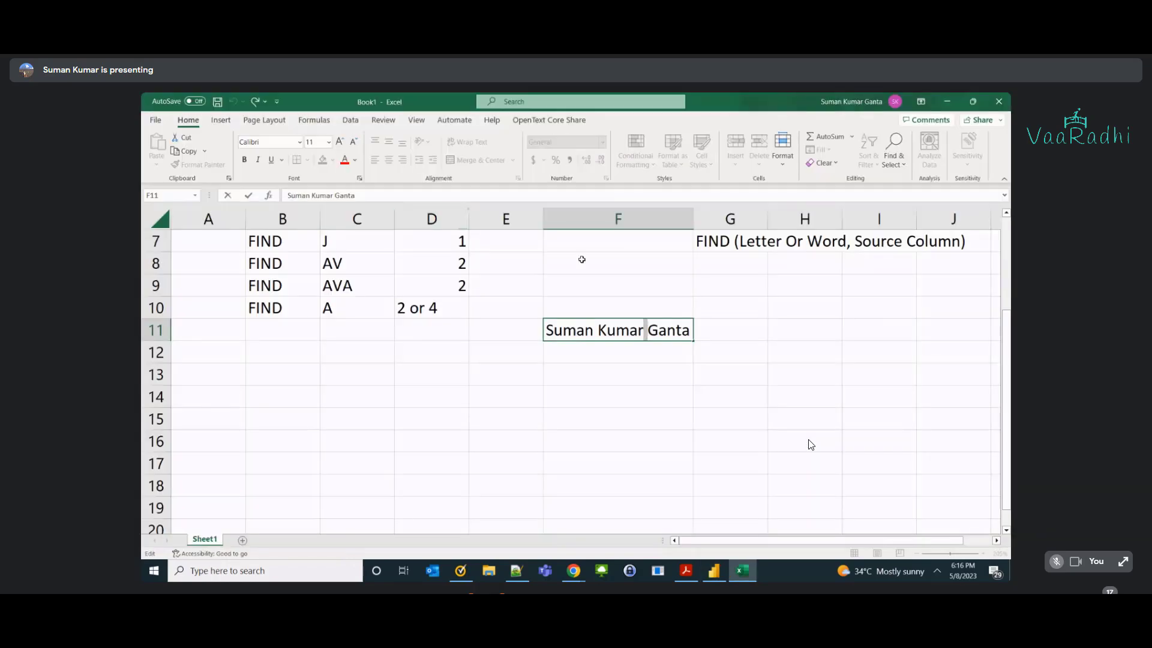
{"action": "key", "text": "alt+Tab"}
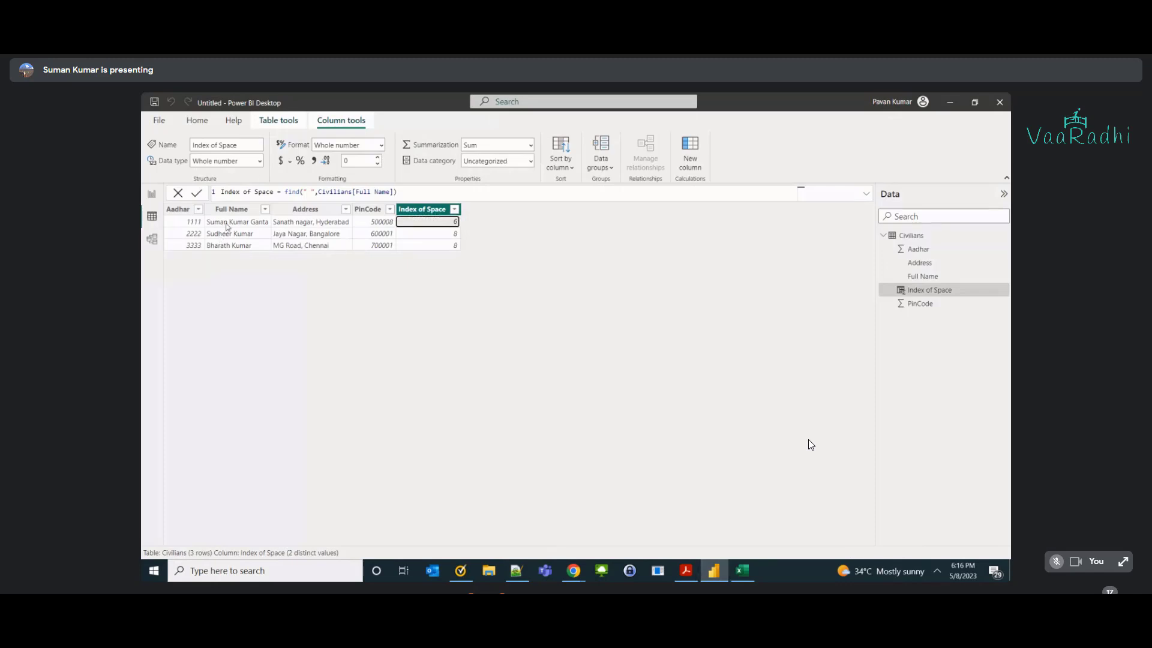
{"action": "left_click_drag", "start_coordinate": [304, 191], "coordinate": [312, 191]}
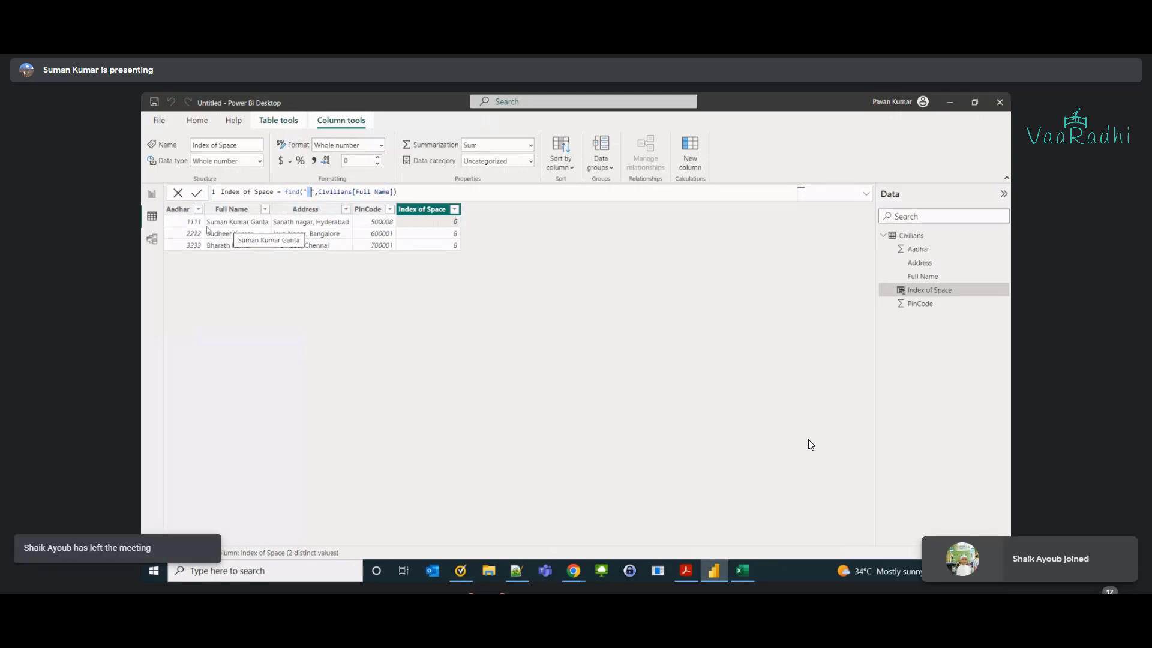
{"action": "key", "text": "alt+Tab"}
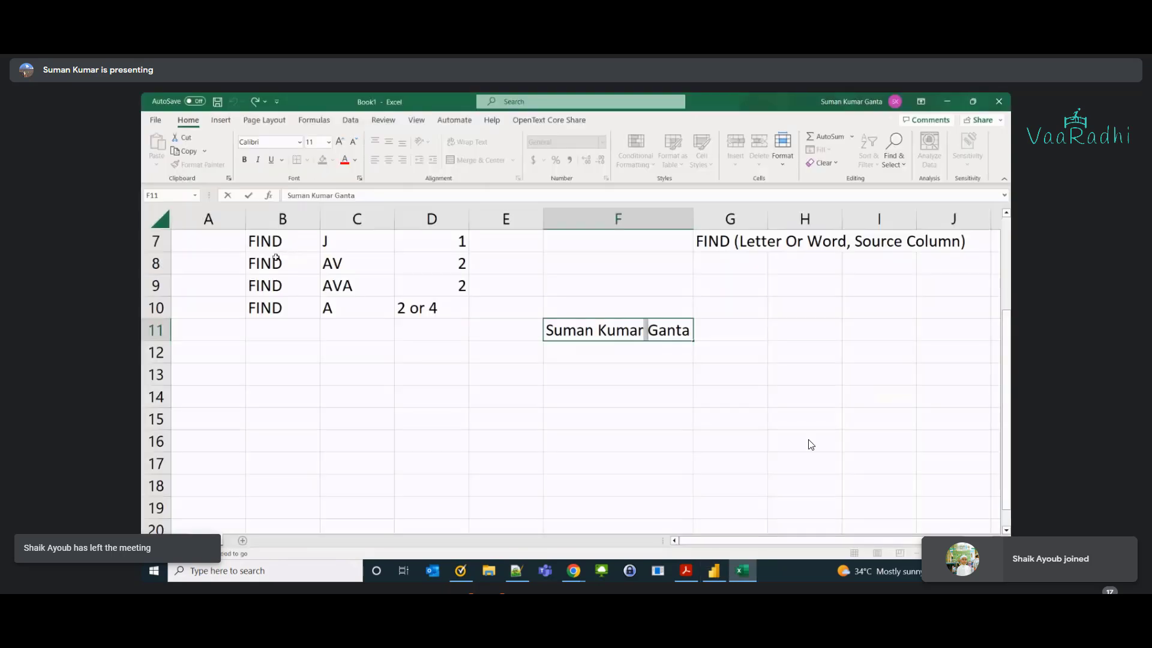
{"action": "left_click", "coordinate": [598, 329]}
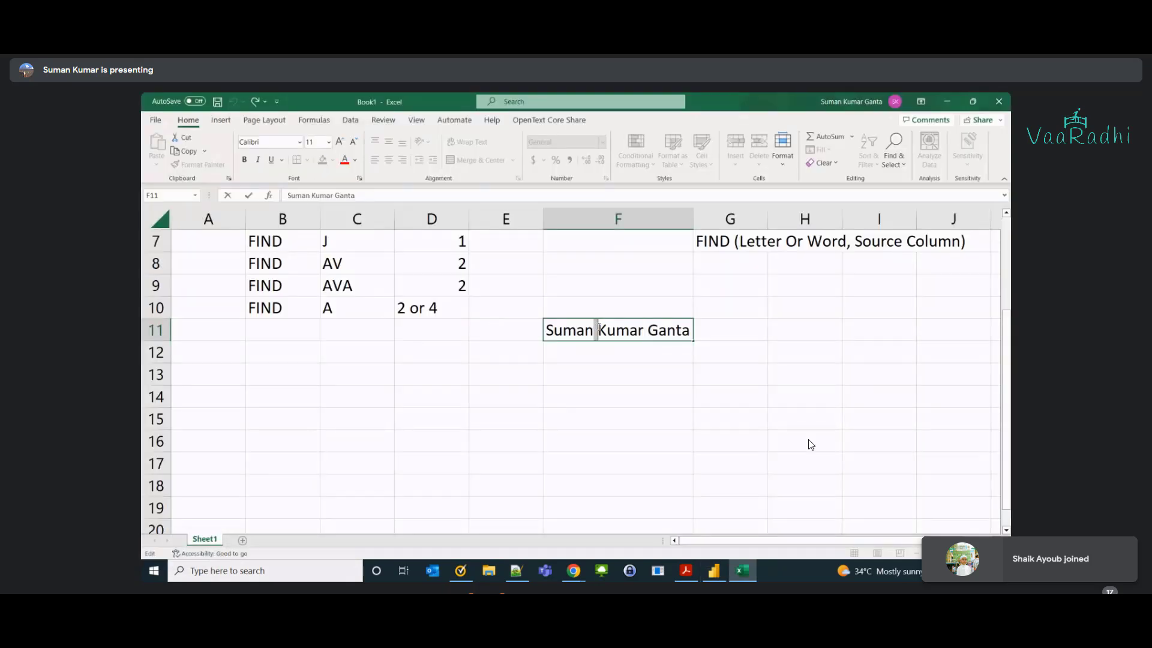
{"action": "left_click", "coordinate": [648, 330]}
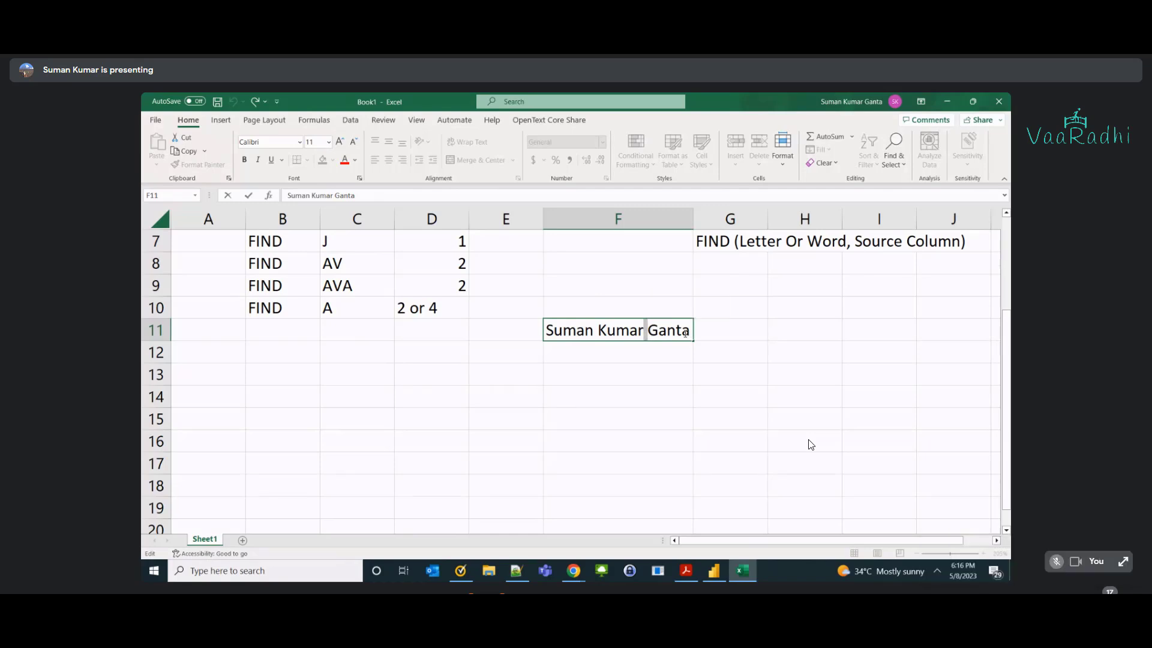
{"action": "left_click", "coordinate": [595, 331]}
Record 6 in G11 as the first-space position and review the FIND syntax note in G7.
{"action": "left_click", "coordinate": [730, 334]}
{"action": "type", "text": "6"}
{"action": "key", "text": "Tab"}
{"action": "scroll", "coordinate": [733, 339], "scroll_direction": "up", "scroll_amount": 2}
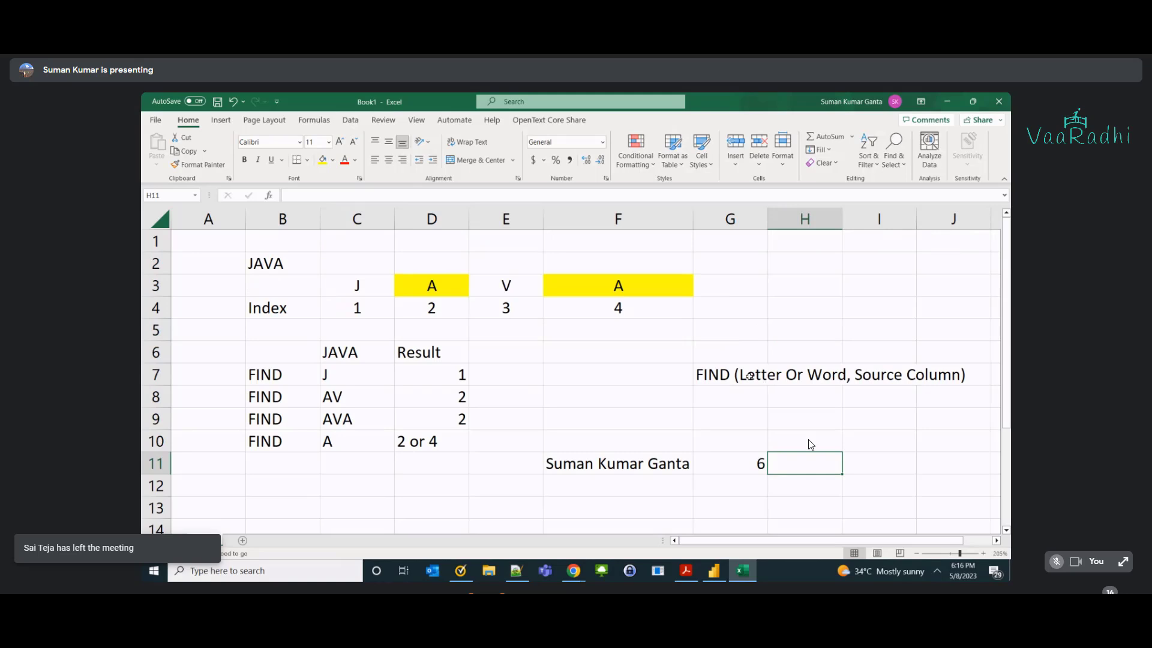
{"action": "double_click", "coordinate": [749, 376]}
{"action": "left_click", "coordinate": [846, 375], "text": "shift"}
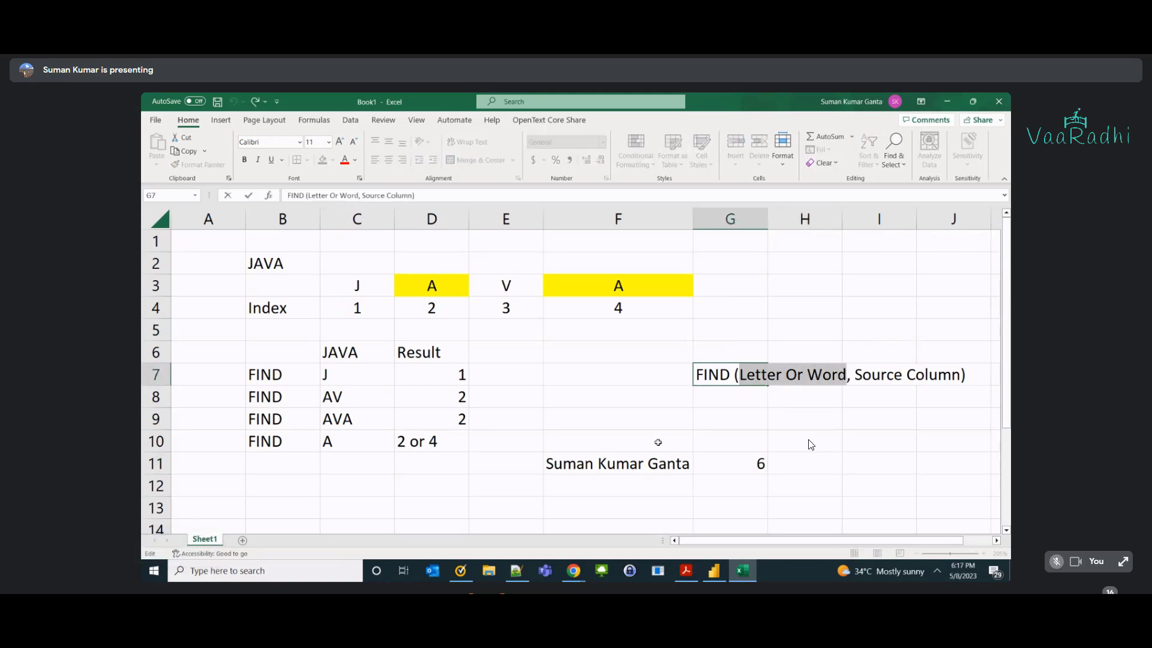
{"action": "key", "text": "alt+Tab"}
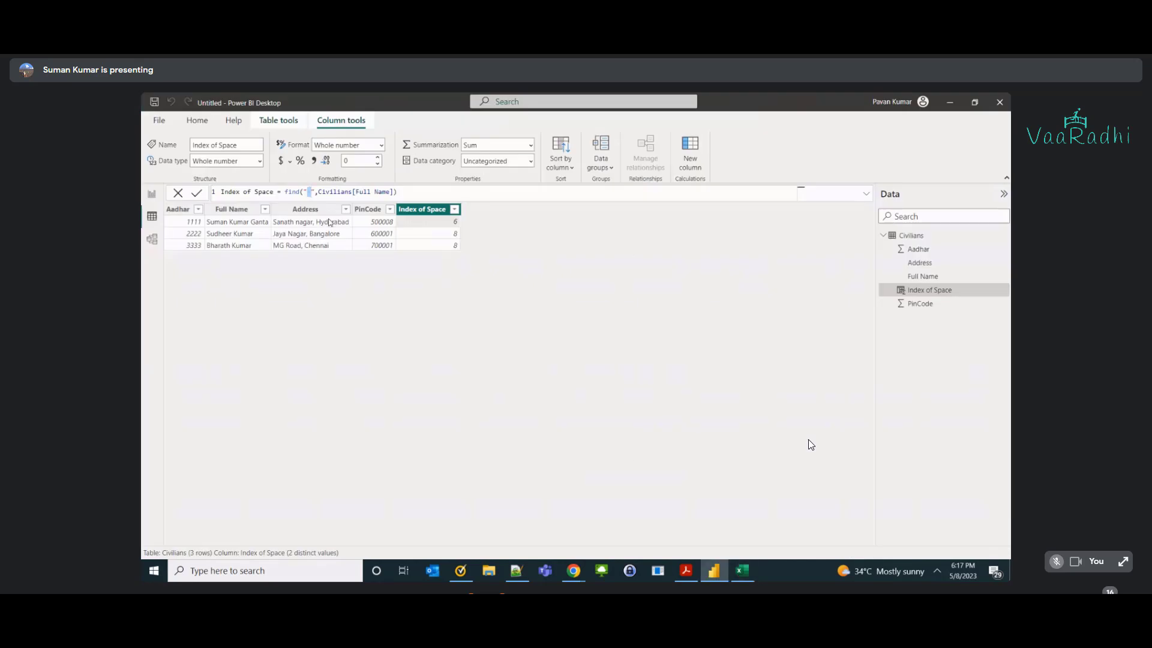
{"action": "left_click", "coordinate": [258, 240]}
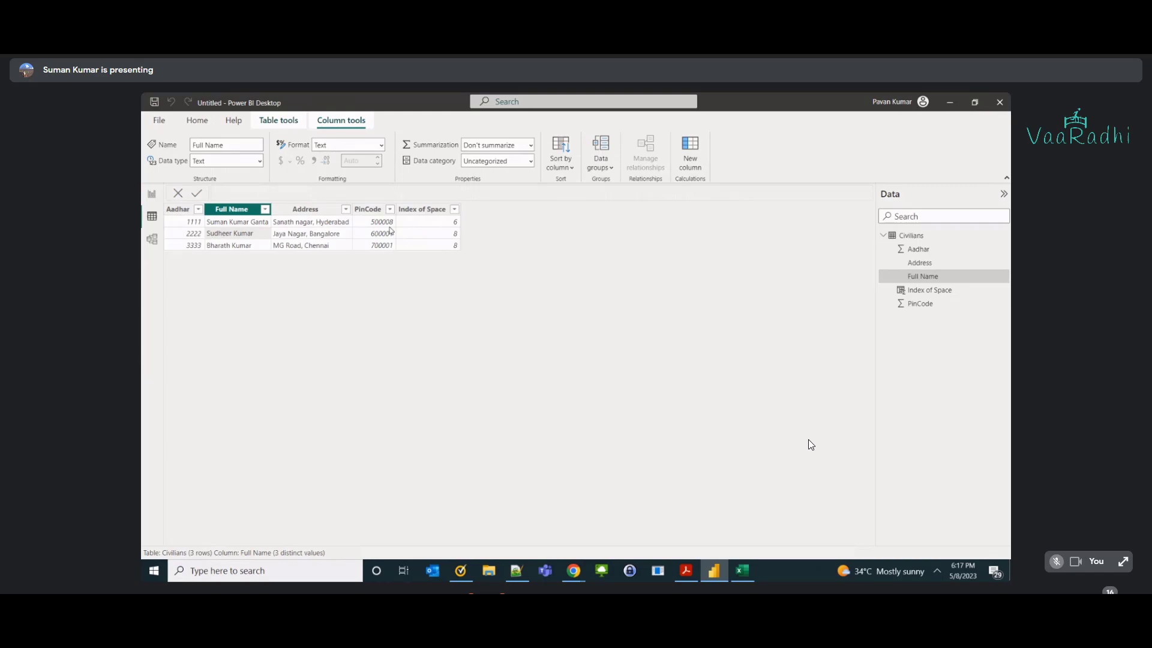
Add a Left Data calculated column to Civilians defined as LEFT(Civilians[Full Name], 5).
{"action": "left_click", "coordinate": [278, 120]}
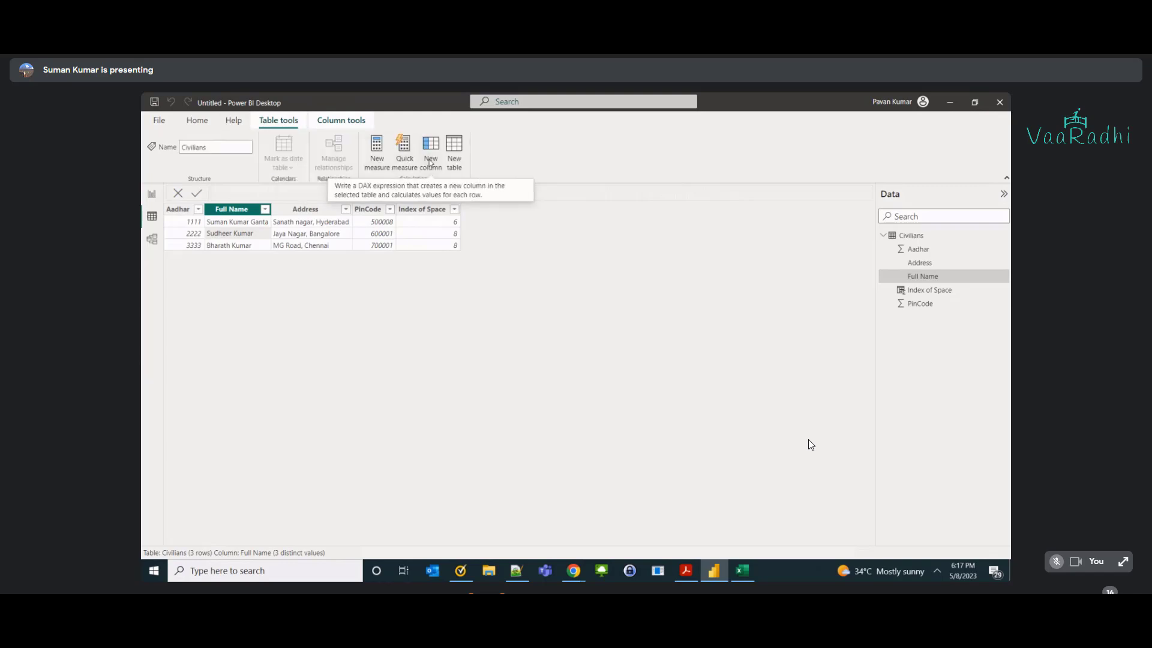
{"action": "left_click", "coordinate": [436, 159]}
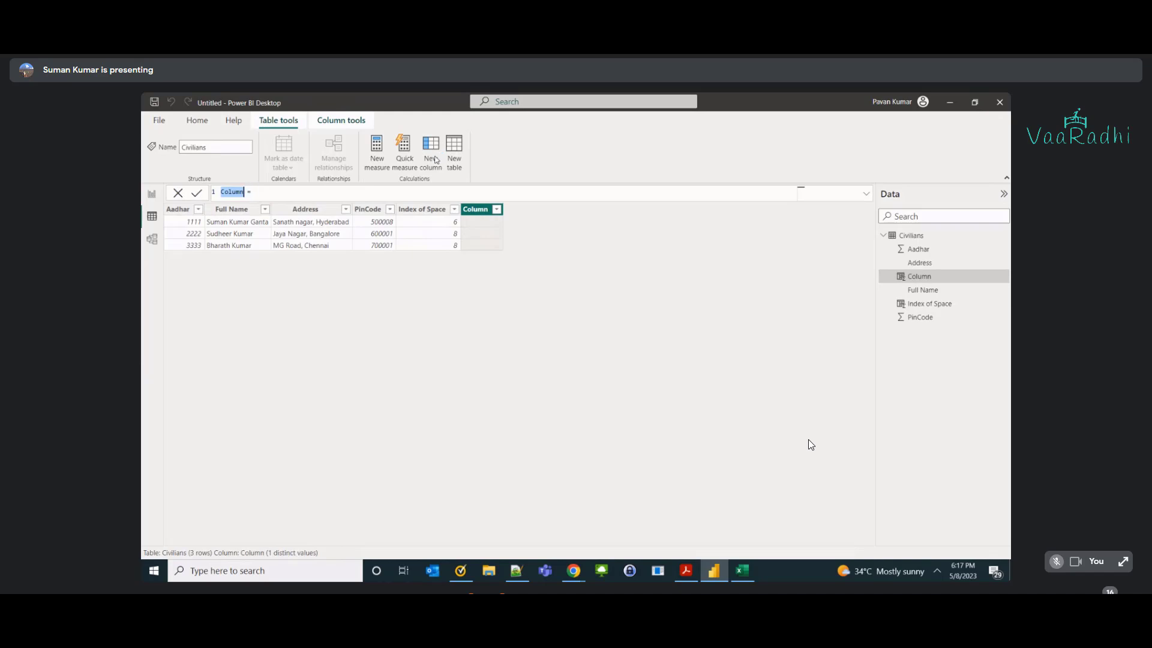
{"action": "type", "text": "Left Data"}
{"action": "key", "text": "End"}
{"action": "type", "text": "left("}
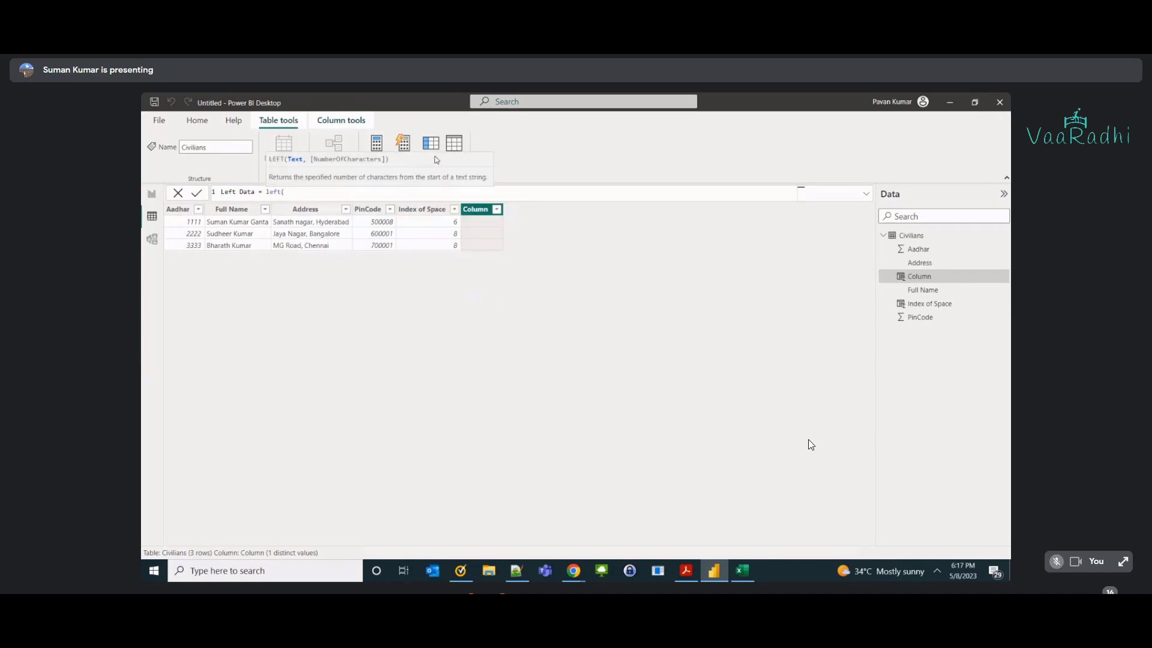
{"action": "type", "text": "full"}
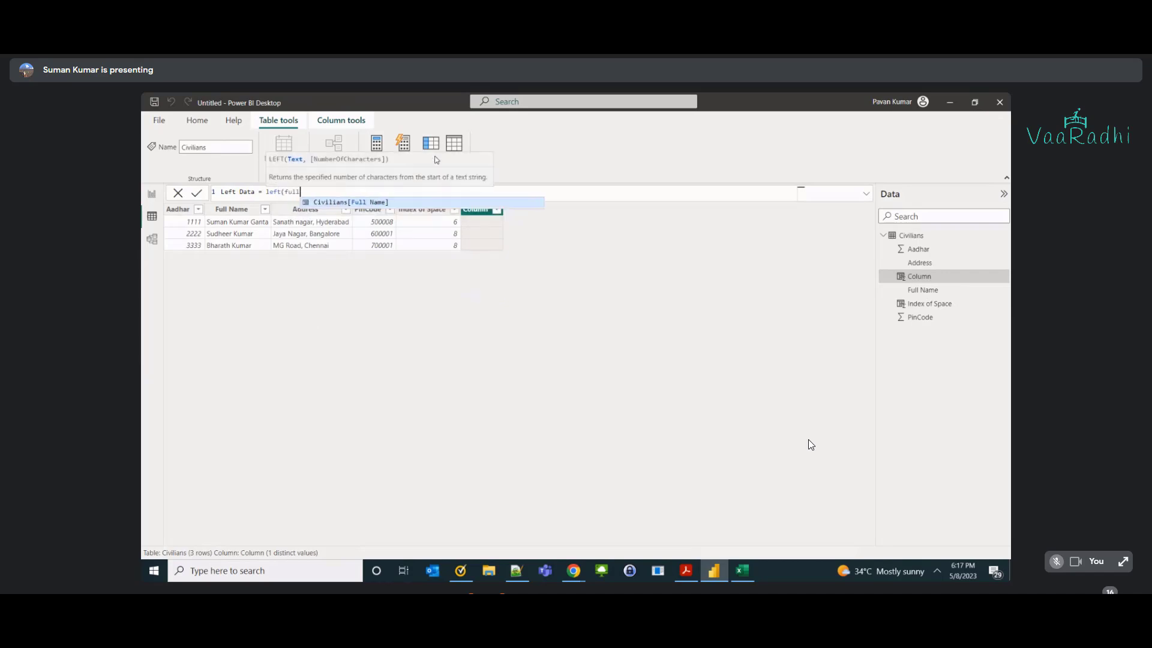
{"action": "key", "text": "Tab"}
{"action": "type", "text": ","}
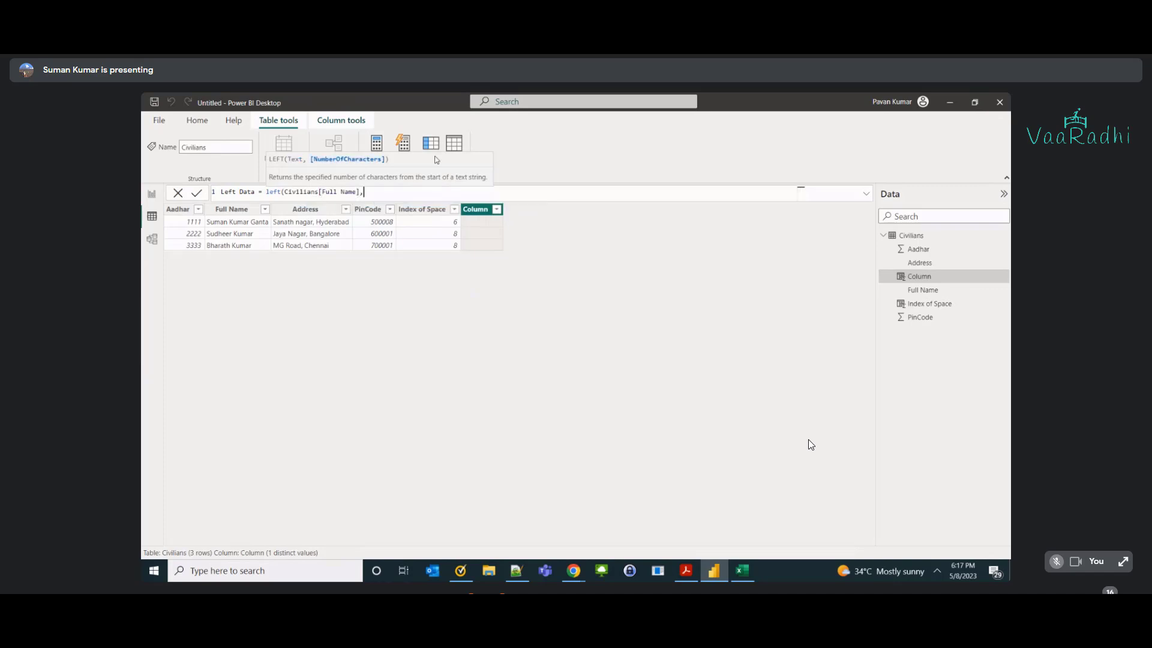
{"action": "type", "text": " 5)"}
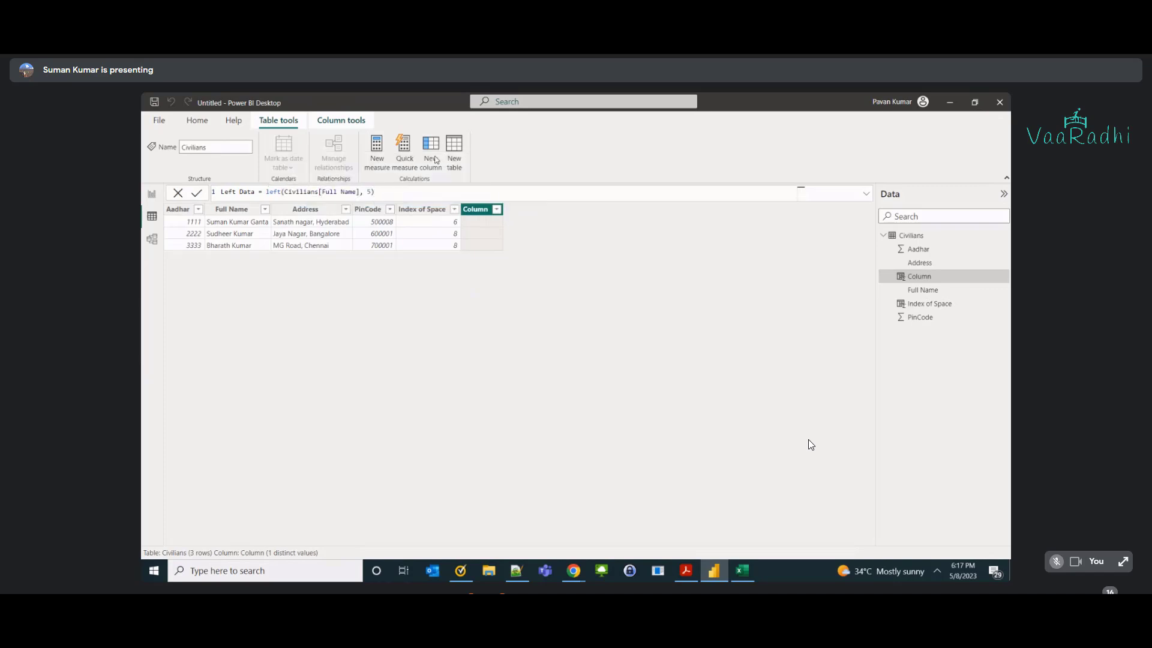
{"action": "key", "text": "Return"}
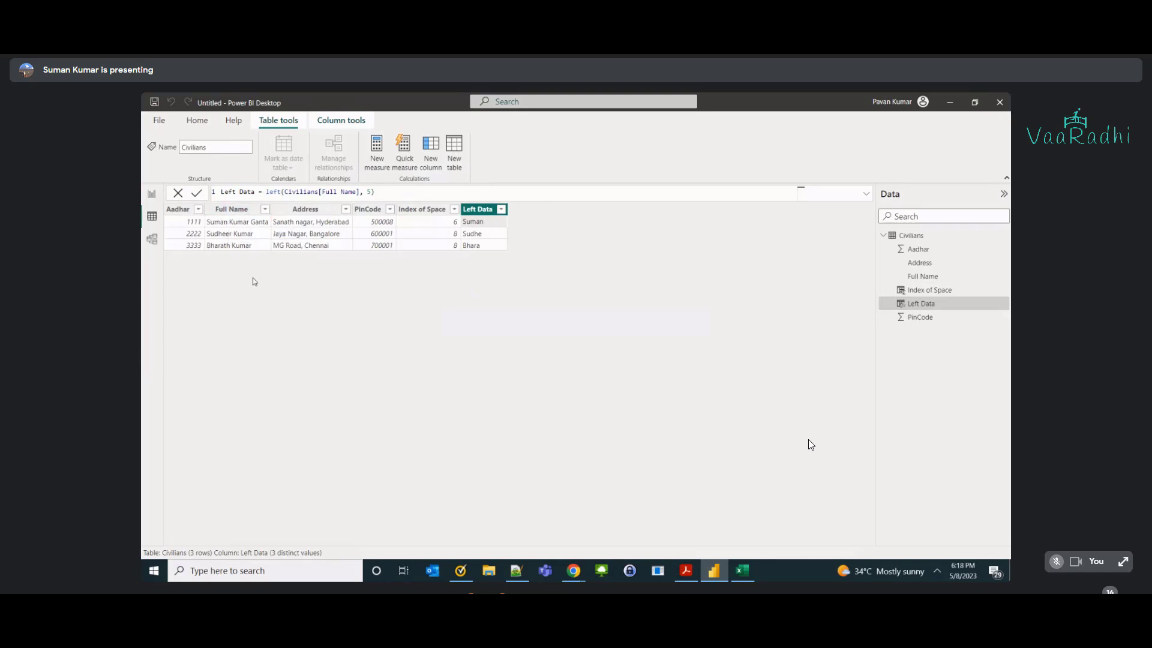
Select the Left Data formula text and the Address column, then return to Excel.
{"action": "left_click", "coordinate": [386, 193]}
{"action": "key", "text": "ctrl+shift+Left"}
{"action": "key", "text": "ctrl+shift+Left"}
{"action": "key", "text": "ctrl+shift+Left"}
{"action": "key", "text": "ctrl+shift+Left"}
{"action": "key", "text": "ctrl+shift+Left"}
{"action": "key", "text": "ctrl+shift+Left"}
{"action": "key", "text": "ctrl+shift+Left"}
{"action": "key", "text": "ctrl+shift+Left"}
{"action": "key", "text": "ctrl+shift+Left"}
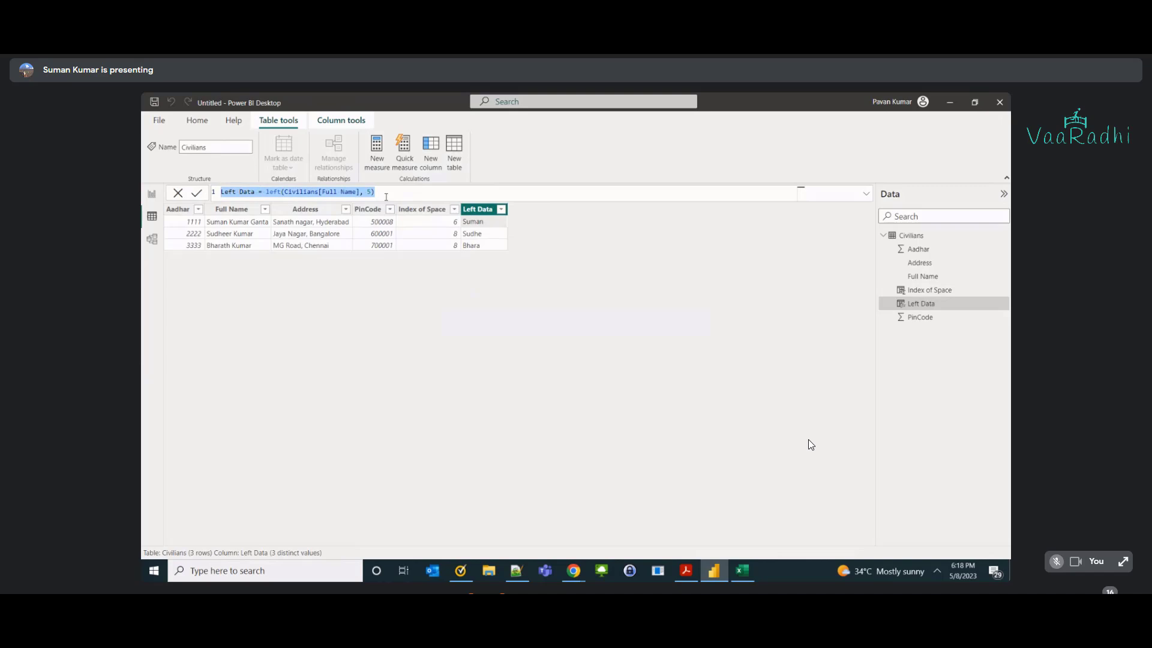
{"action": "left_click", "coordinate": [318, 225]}
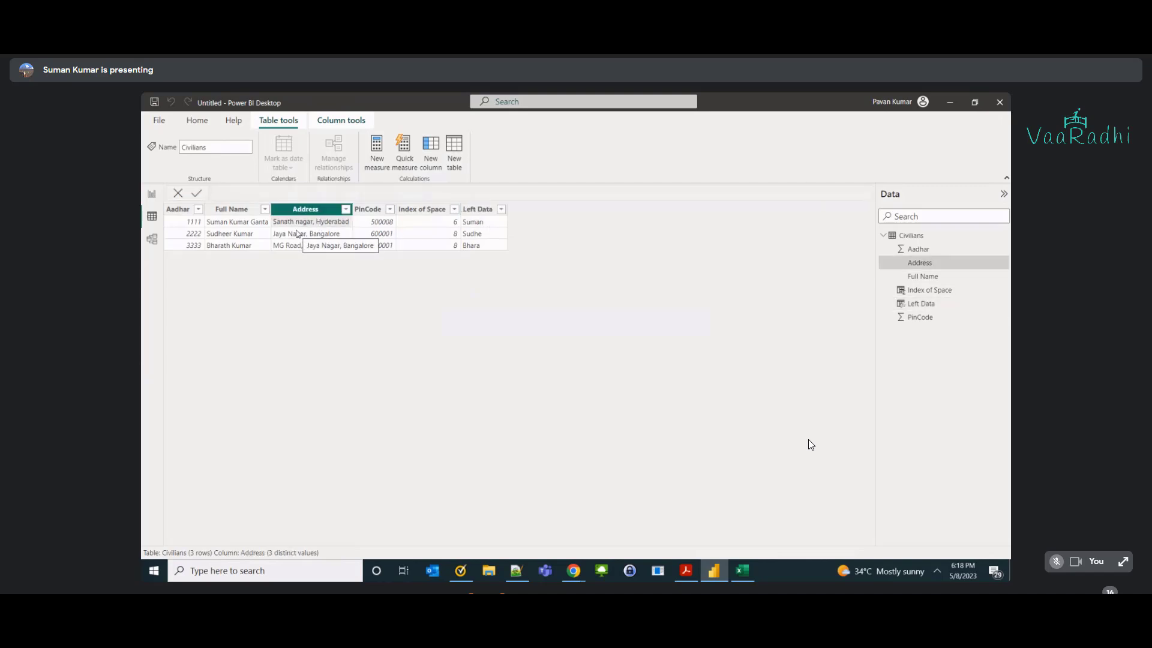
{"action": "key", "text": "alt+Tab"}
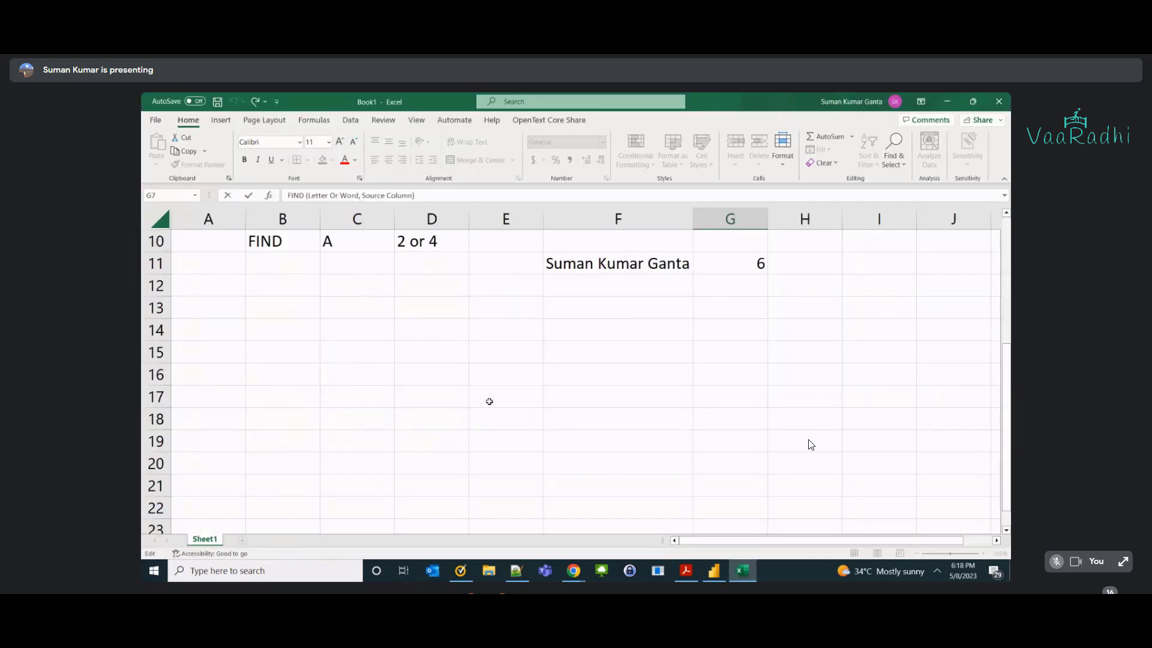
Enter the sample address 'Sanath Nagar, Hyderabad' in cell C14.
{"action": "left_click", "coordinate": [369, 336]}
{"action": "type", "text": "Sam"}
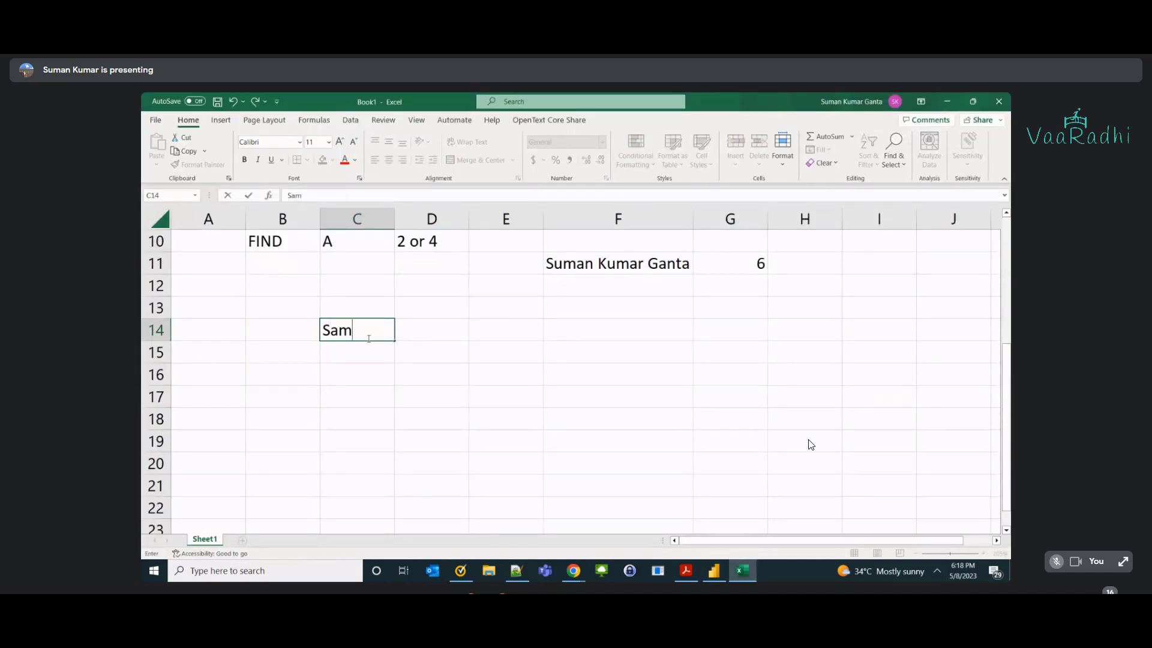
{"action": "key", "text": "BackSpace"}
{"action": "type", "text": "nath Nagar, H"}
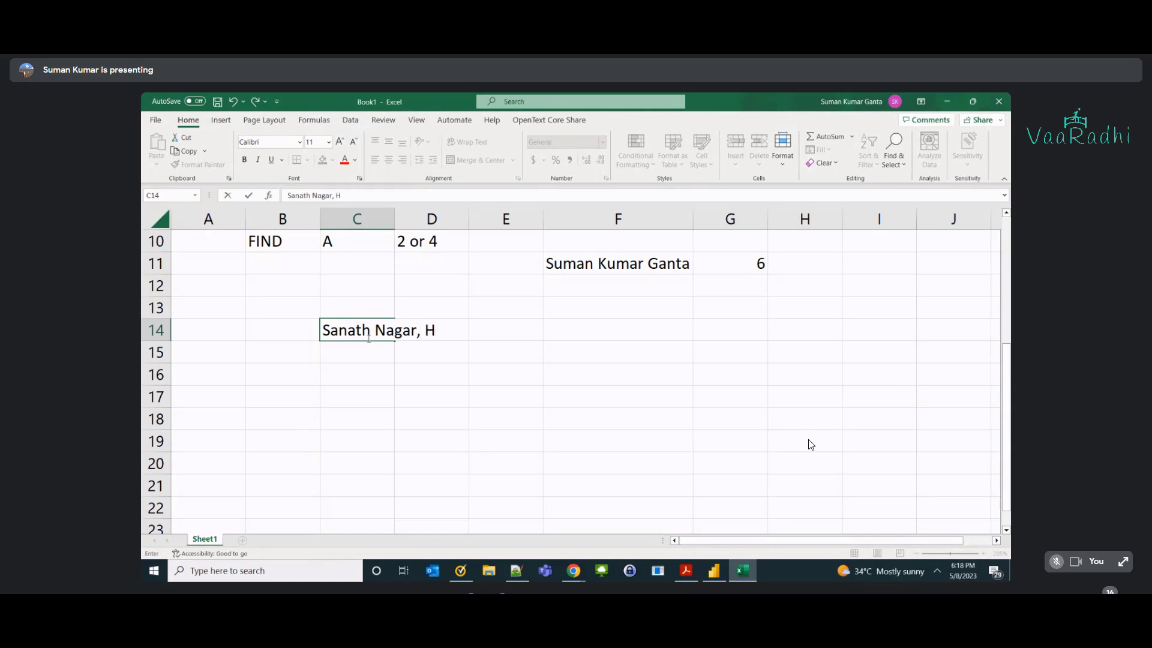
{"action": "type", "text": "yderabad"}
{"action": "key", "text": "Return"}
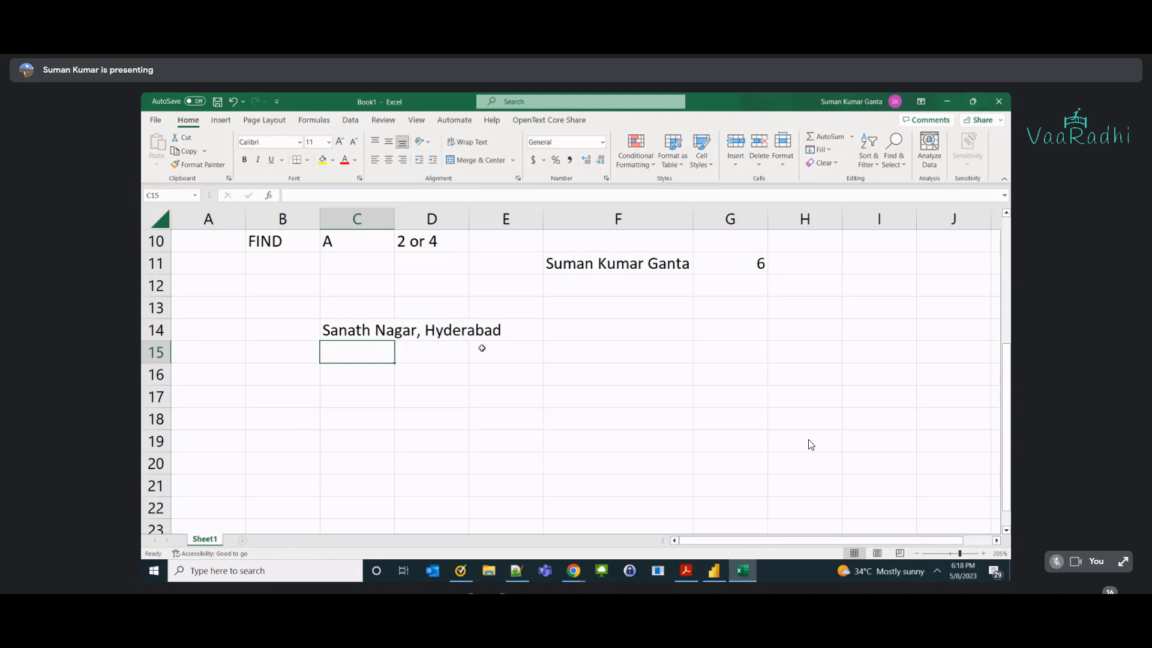
After comparing with Power BI's addresses, type the street part 'Sanath Nagar' into C17.
{"action": "key", "text": "alt+Tab"}
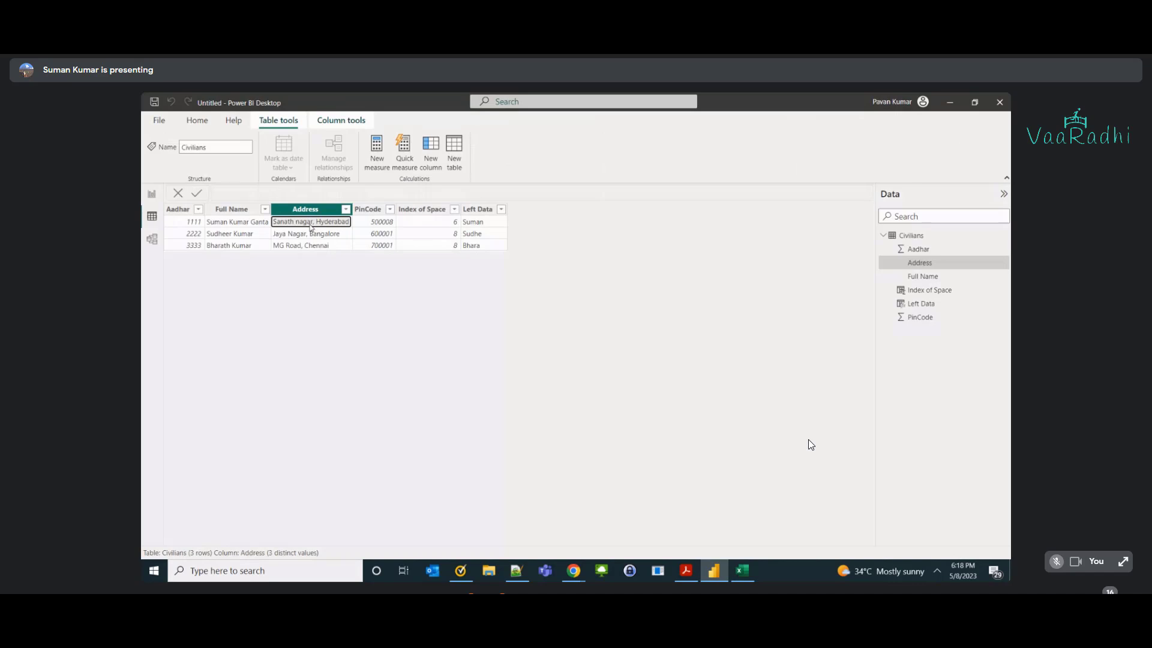
{"action": "key", "text": "alt+Tab"}
{"action": "left_click", "coordinate": [359, 321]}
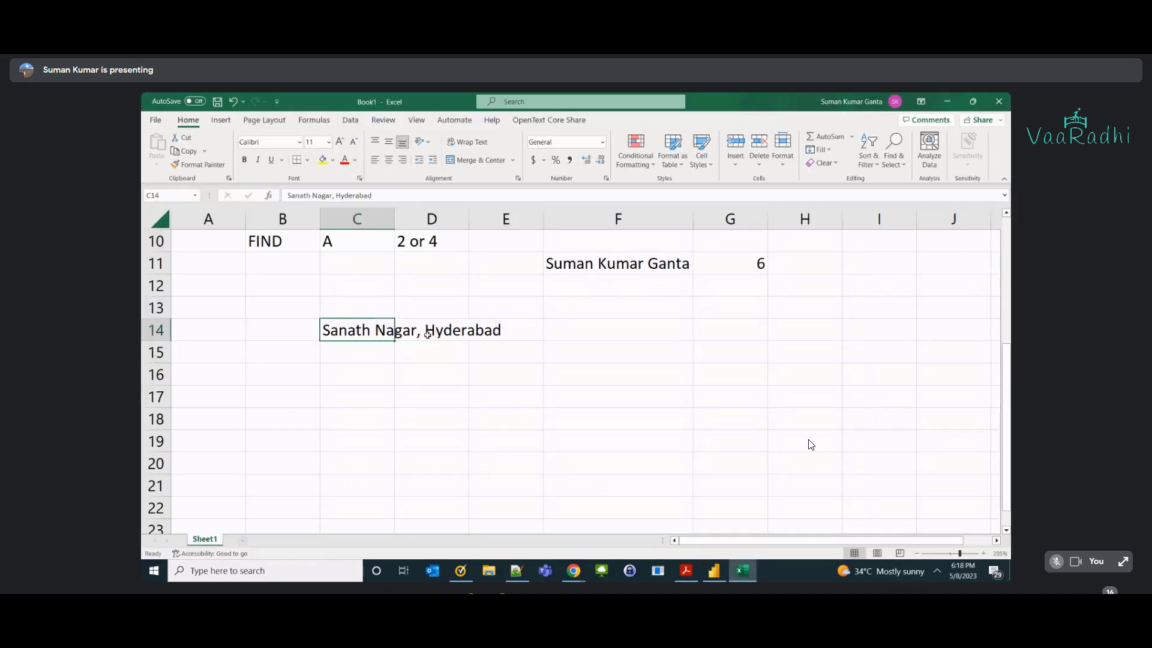
{"action": "left_click", "coordinate": [427, 336]}
{"action": "left_click", "coordinate": [380, 382]}
{"action": "left_click", "coordinate": [377, 404]}
{"action": "type", "text": "Sanath Nager"}
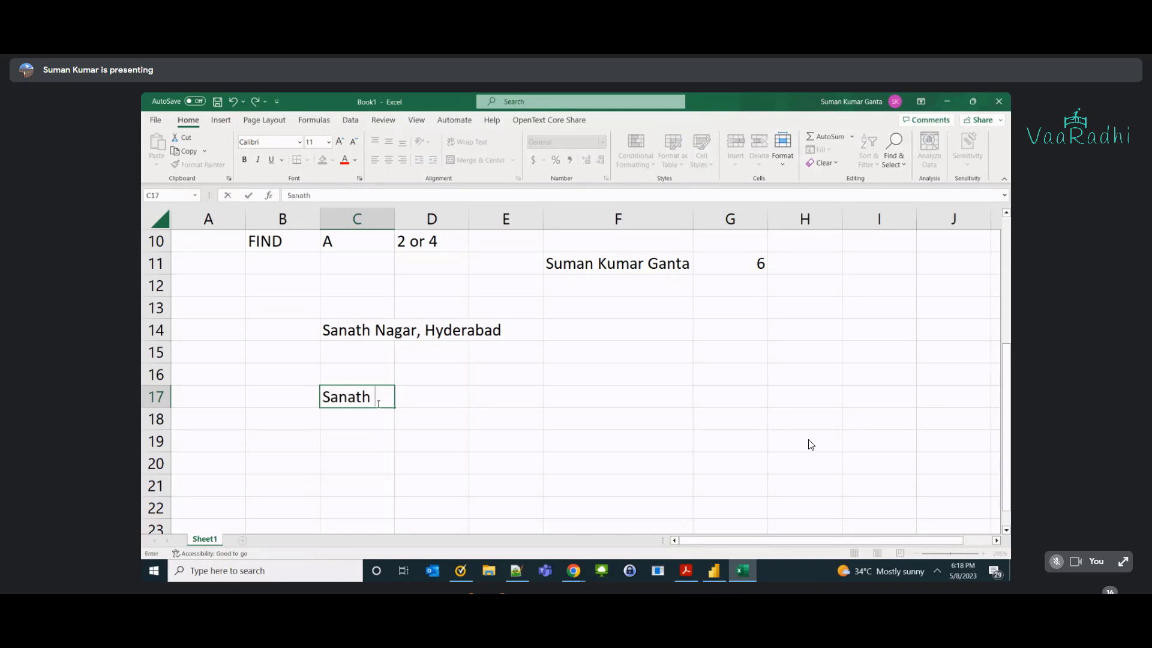
{"action": "key", "text": "BackSpace"}
{"action": "key", "text": "BackSpace"}
{"action": "type", "text": "ar"}
Add 'Address' and 'City' headings in C16:D16 and 'Hyderabad' in D17.
{"action": "key", "text": "Up"}
{"action": "type", "text": "Address"}
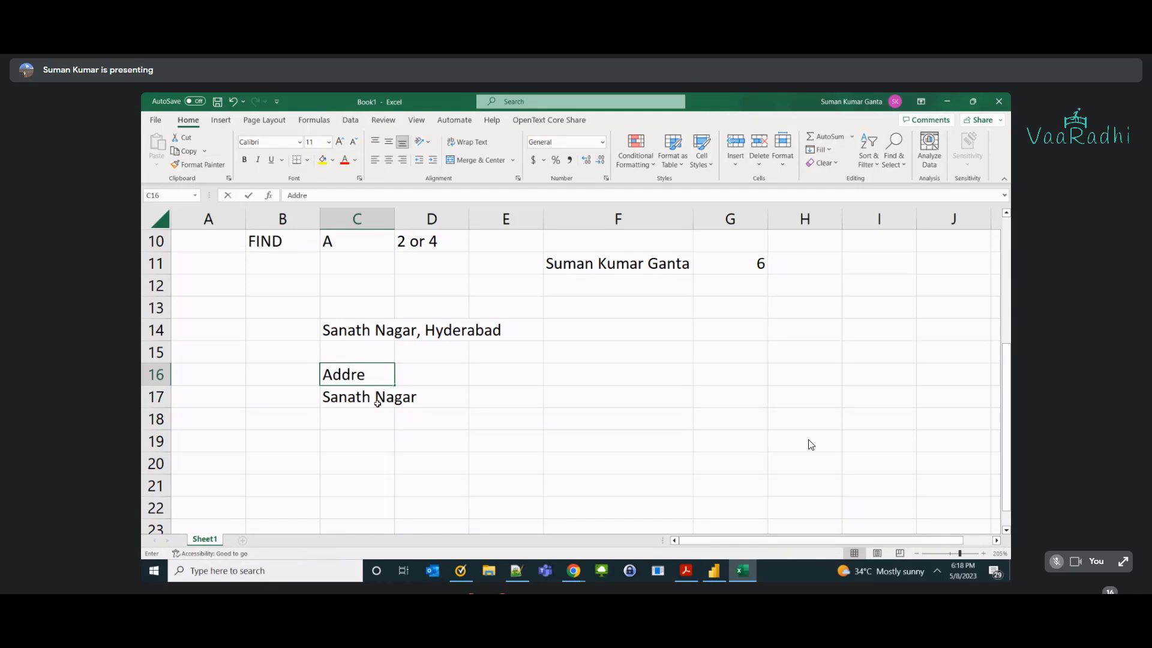
{"action": "key", "text": "Right"}
{"action": "type", "text": "City"}
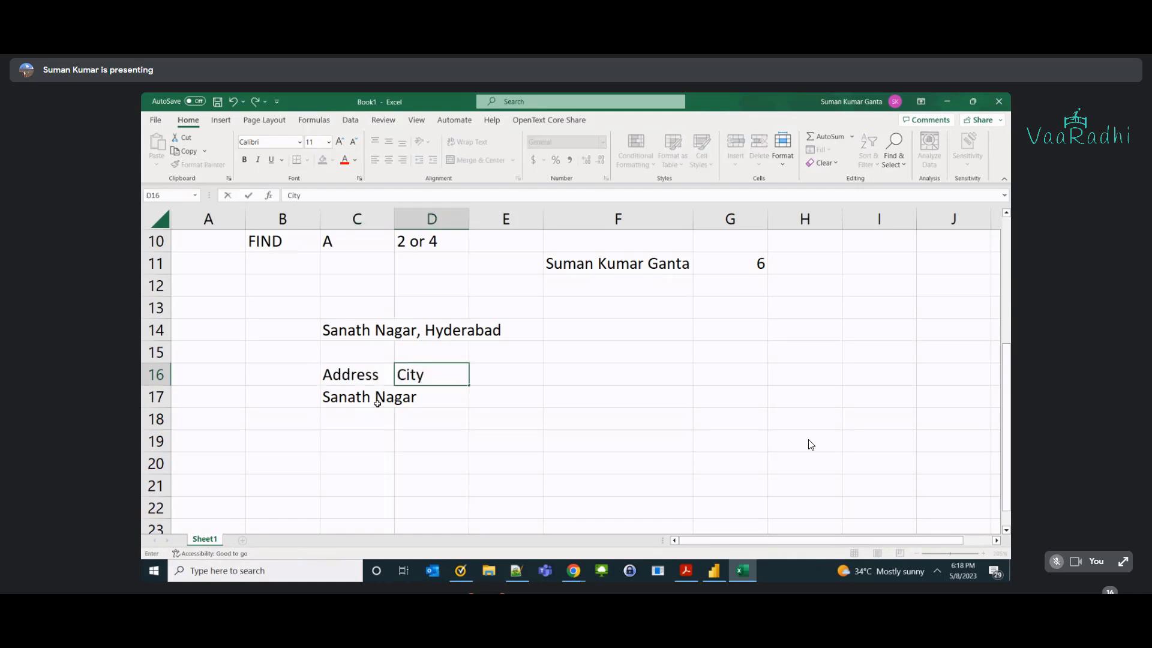
{"action": "key", "text": "Down"}
{"action": "type", "text": "Hyderabad"}
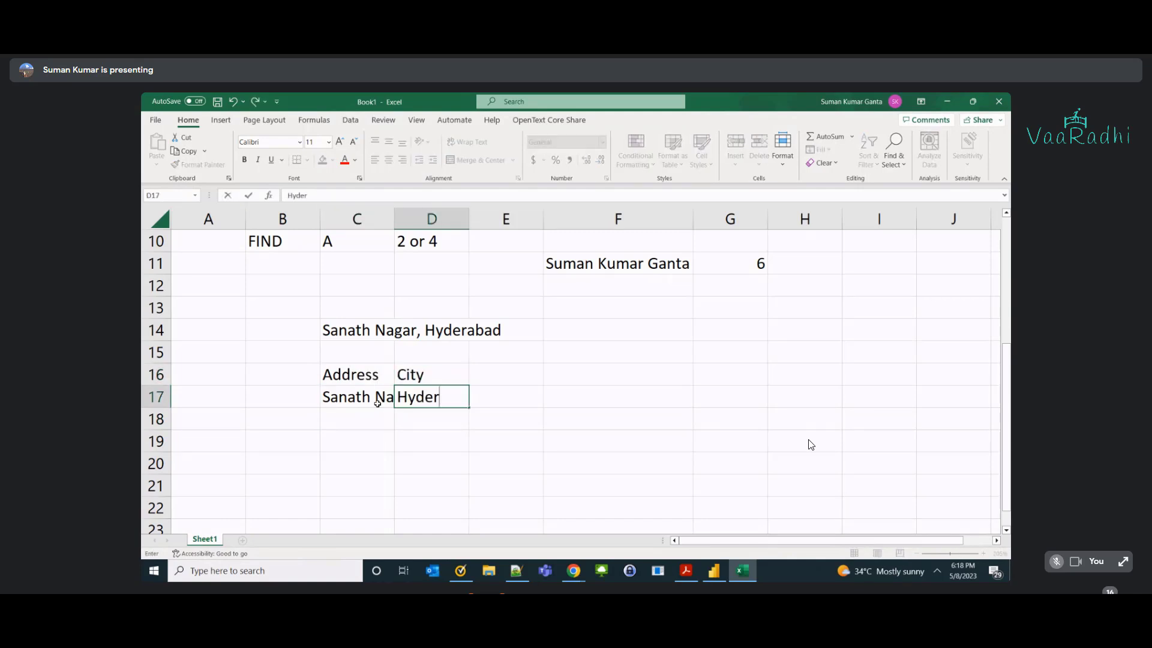
{"action": "key", "text": "Return"}
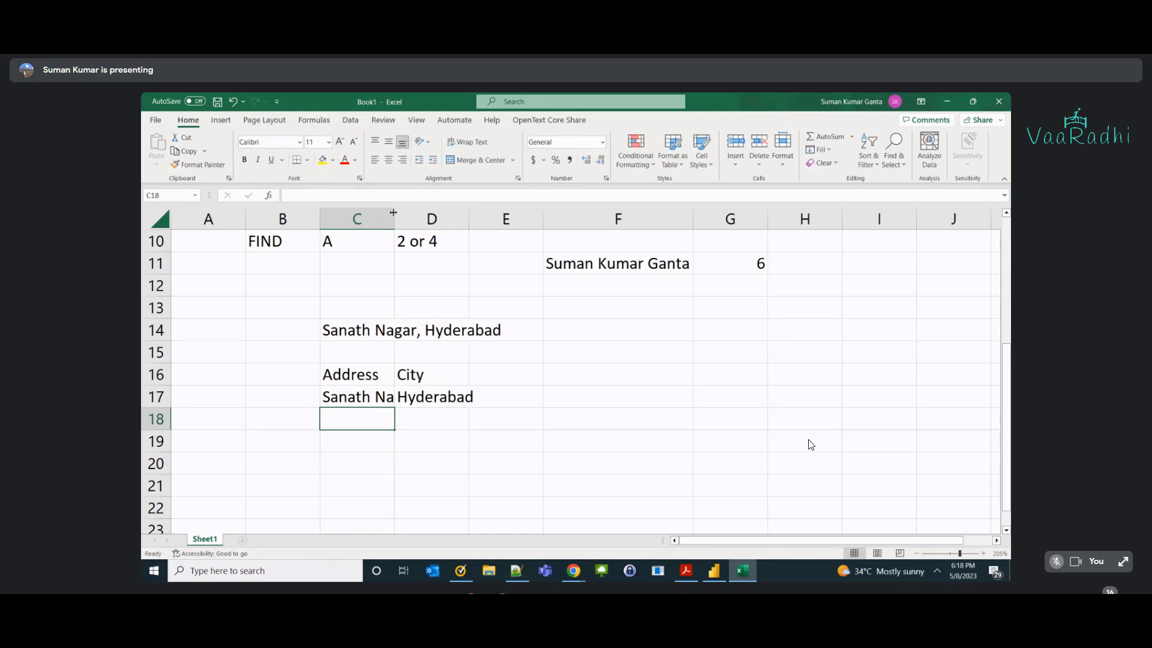
Autofit columns C and D to their contents, then switch to Power BI Desktop.
{"action": "double_click", "coordinate": [393, 213]}
{"action": "left_click_drag", "start_coordinate": [337, 383], "coordinate": [557, 398]}
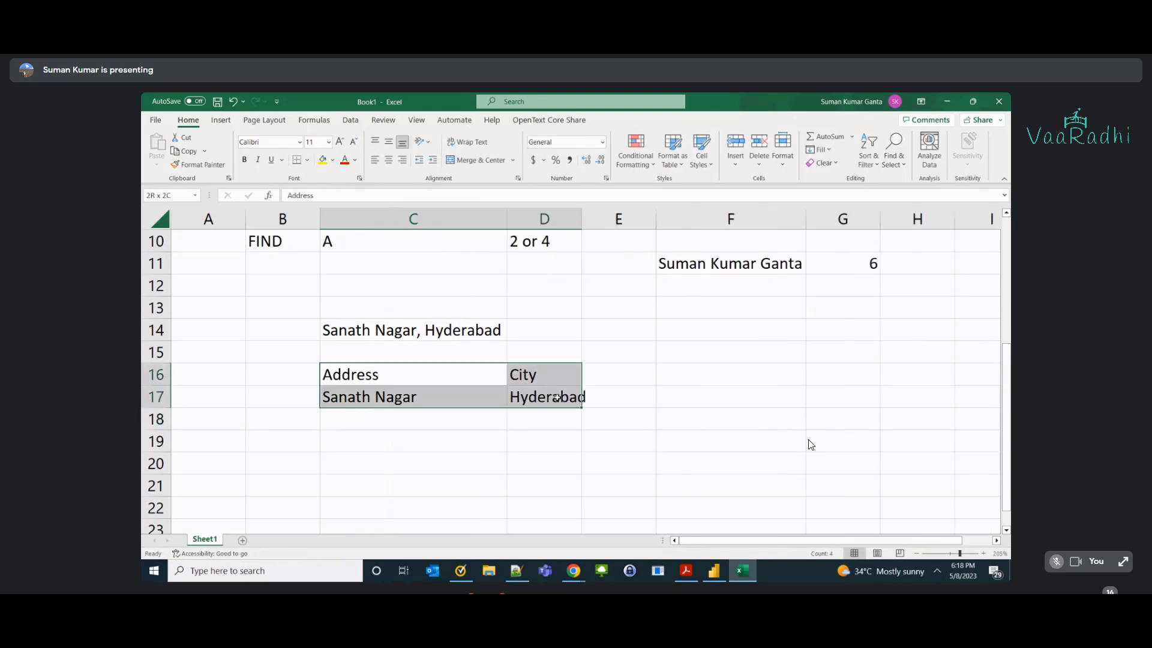
{"action": "double_click", "coordinate": [582, 218]}
{"action": "key", "text": "alt+Tab"}
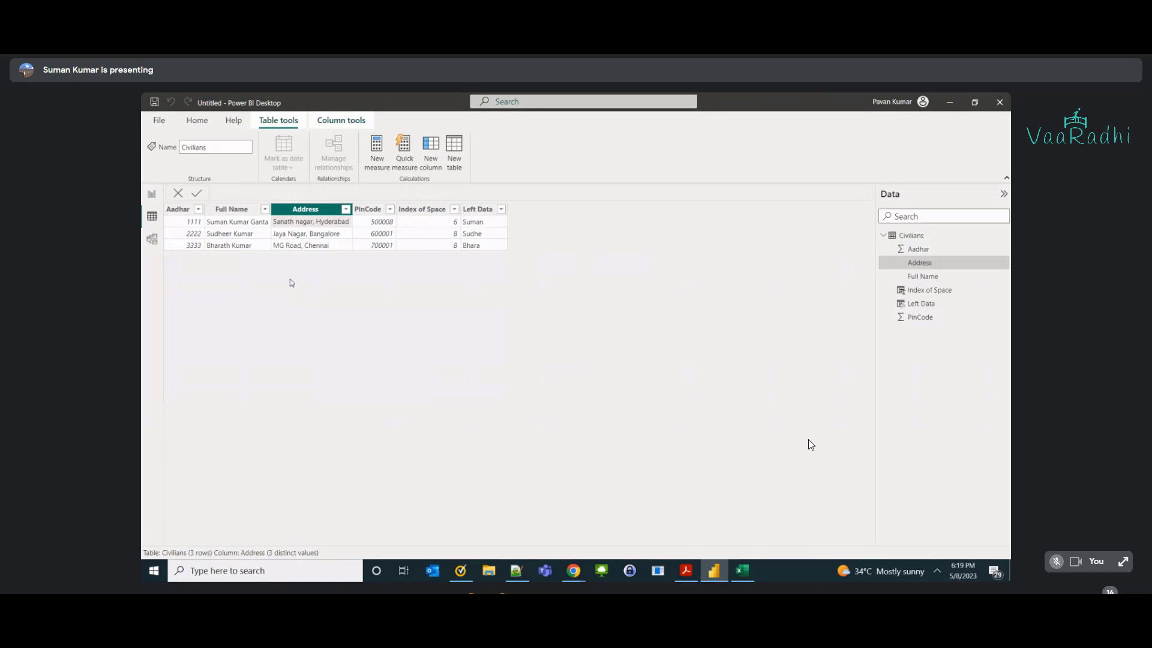
Open the PowerBI folder in File Explorer, then bring up the DAX Text Functions workbook's Civilians sheet.
{"action": "key", "text": "super+e"}
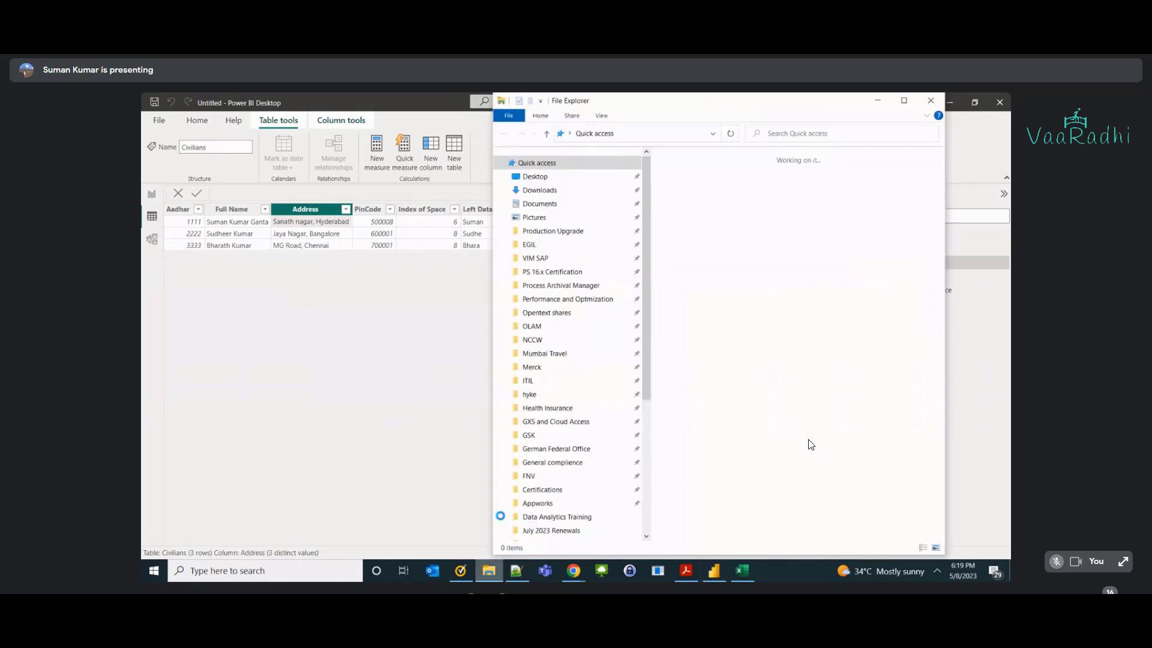
{"action": "scroll", "coordinate": [547, 481], "scroll_direction": "down", "scroll_amount": 2}
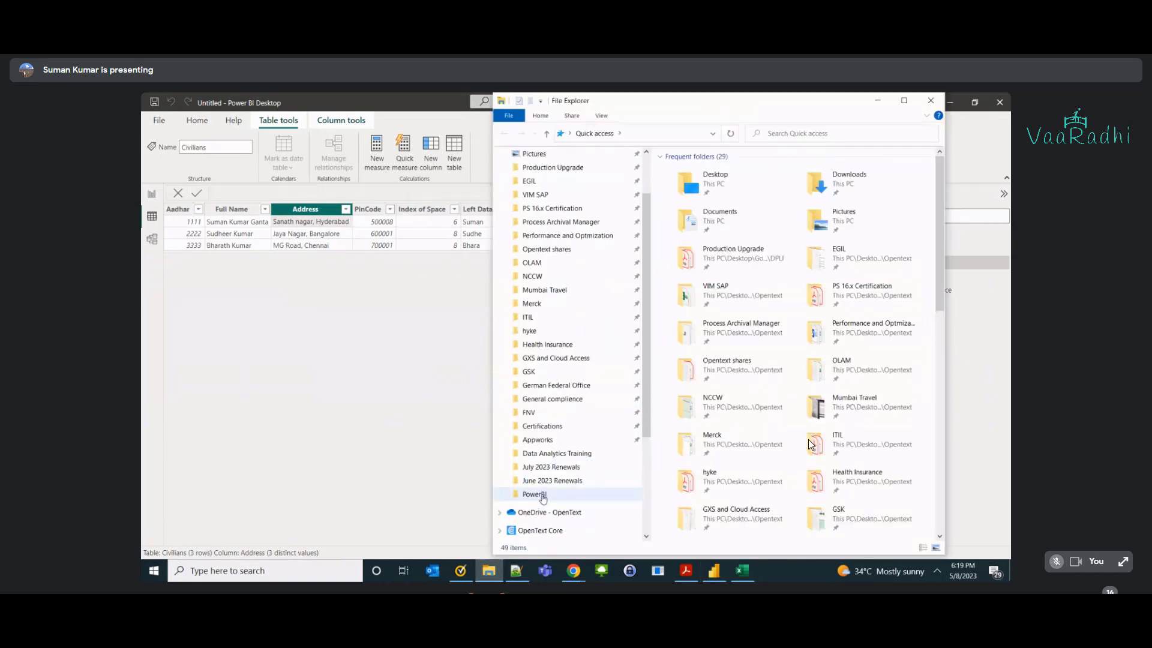
{"action": "left_click", "coordinate": [543, 495]}
{"action": "key", "text": "alt+Tab"}
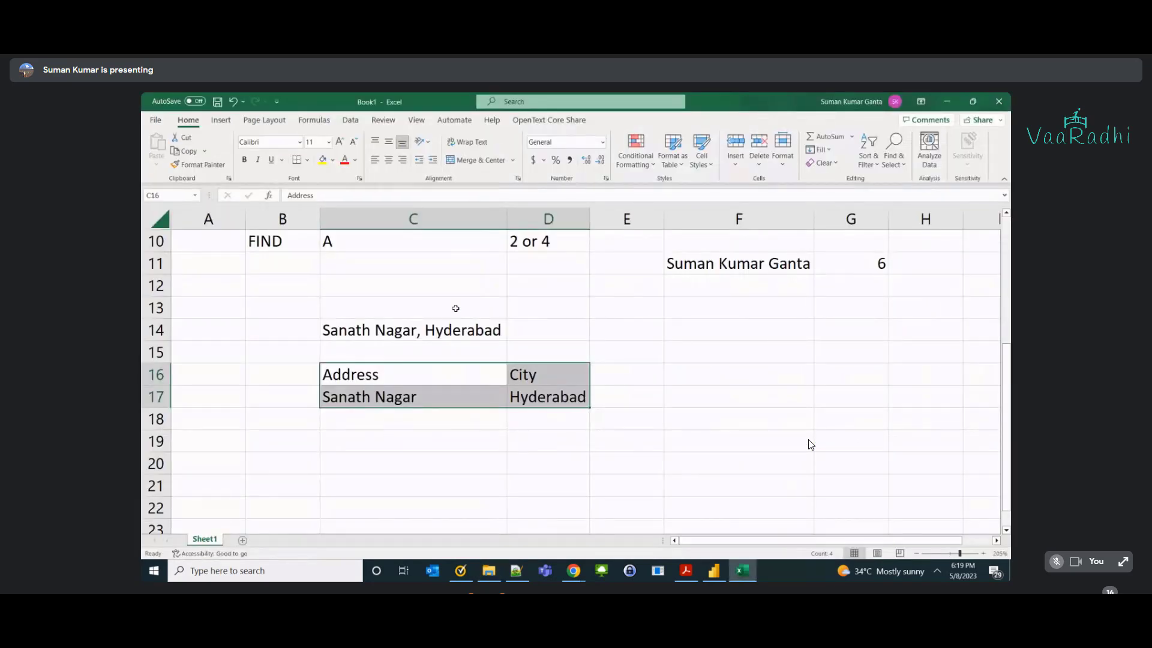
{"action": "key", "text": "alt+Tab"}
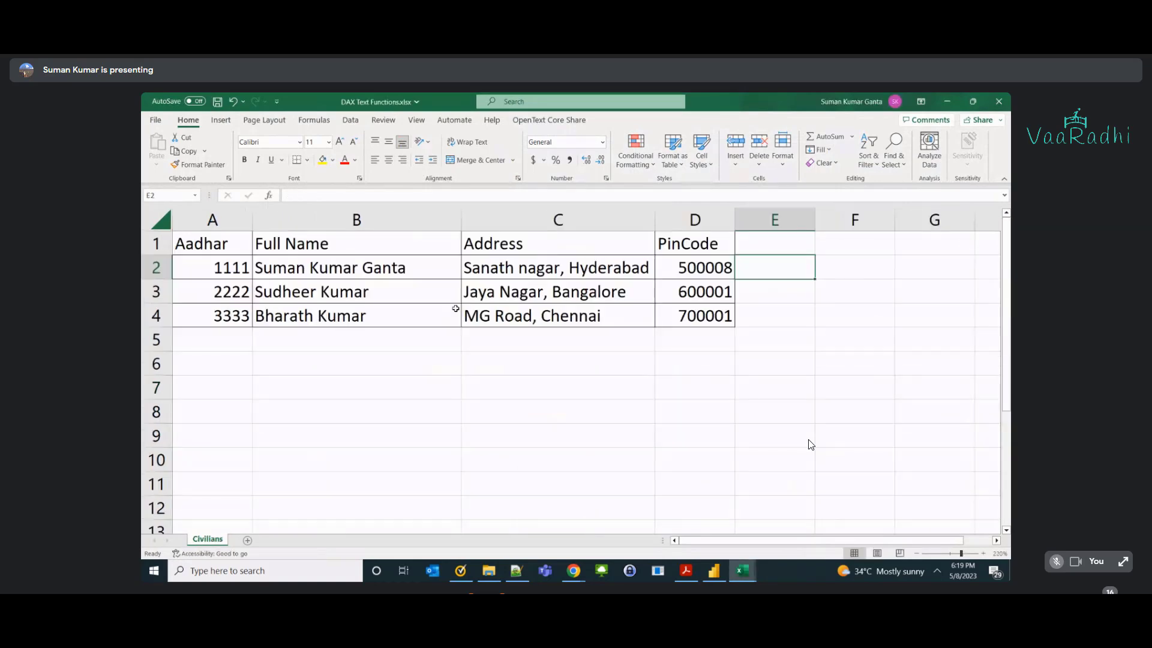
{"action": "left_click_drag", "start_coordinate": [557, 271], "coordinate": [569, 316]}
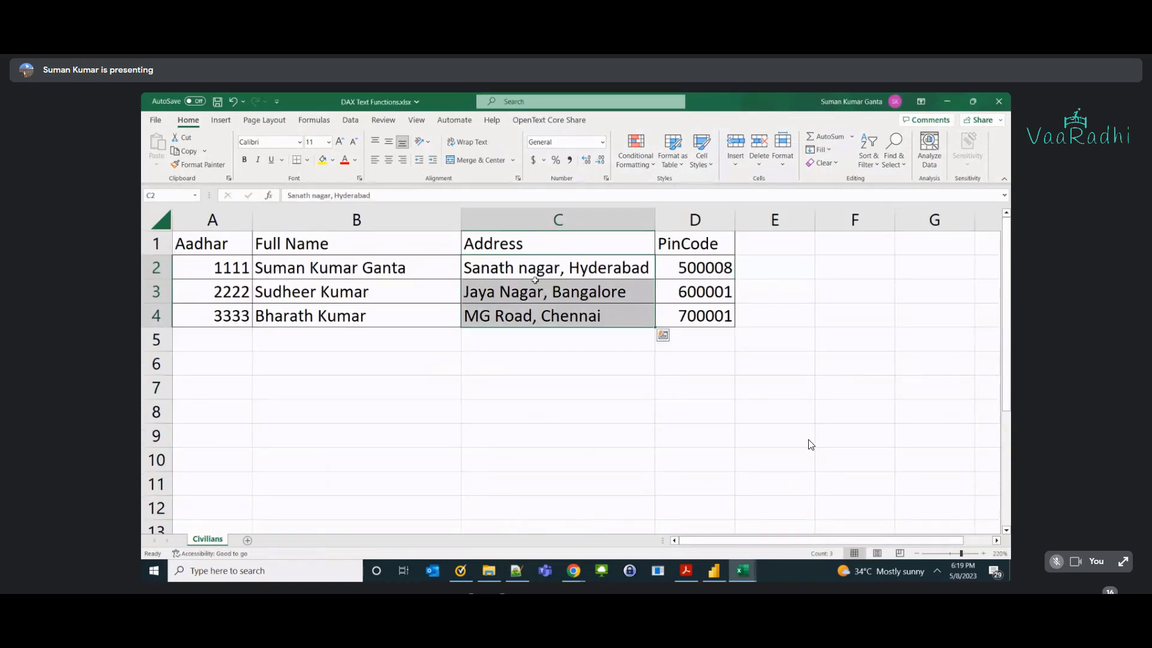
{"action": "left_click", "coordinate": [558, 268]}
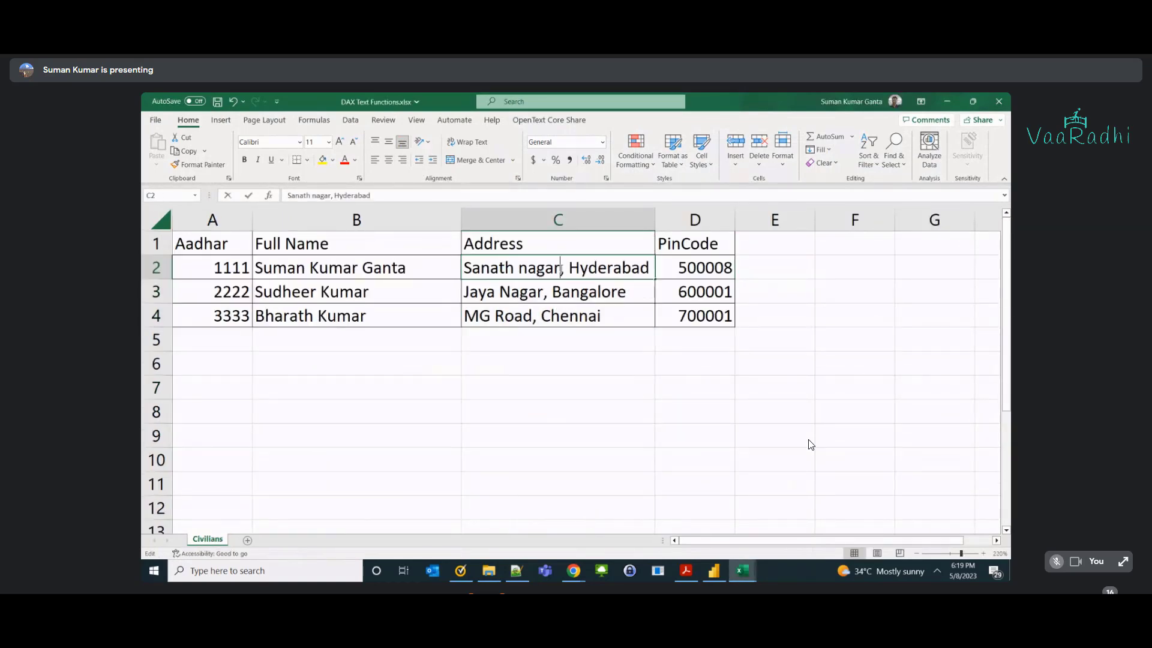
{"action": "double_click", "coordinate": [560, 268]}
{"action": "left_click_drag", "start_coordinate": [561, 268], "coordinate": [464, 273]}
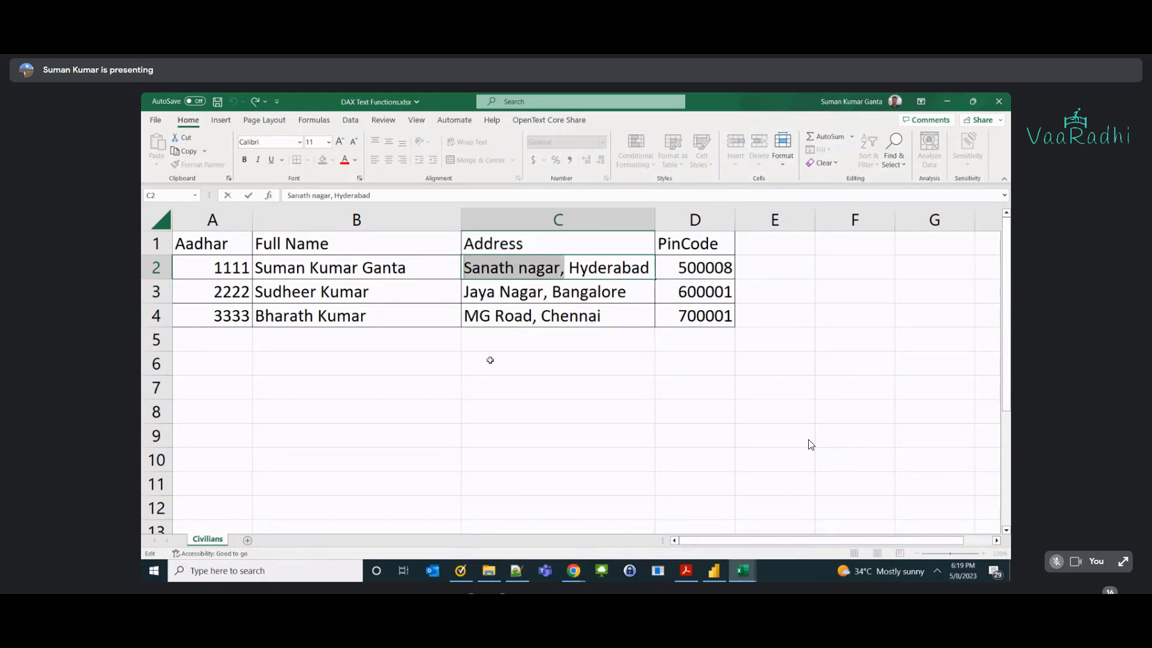
{"action": "left_click", "coordinate": [553, 339]}
{"action": "double_click", "coordinate": [570, 268]}
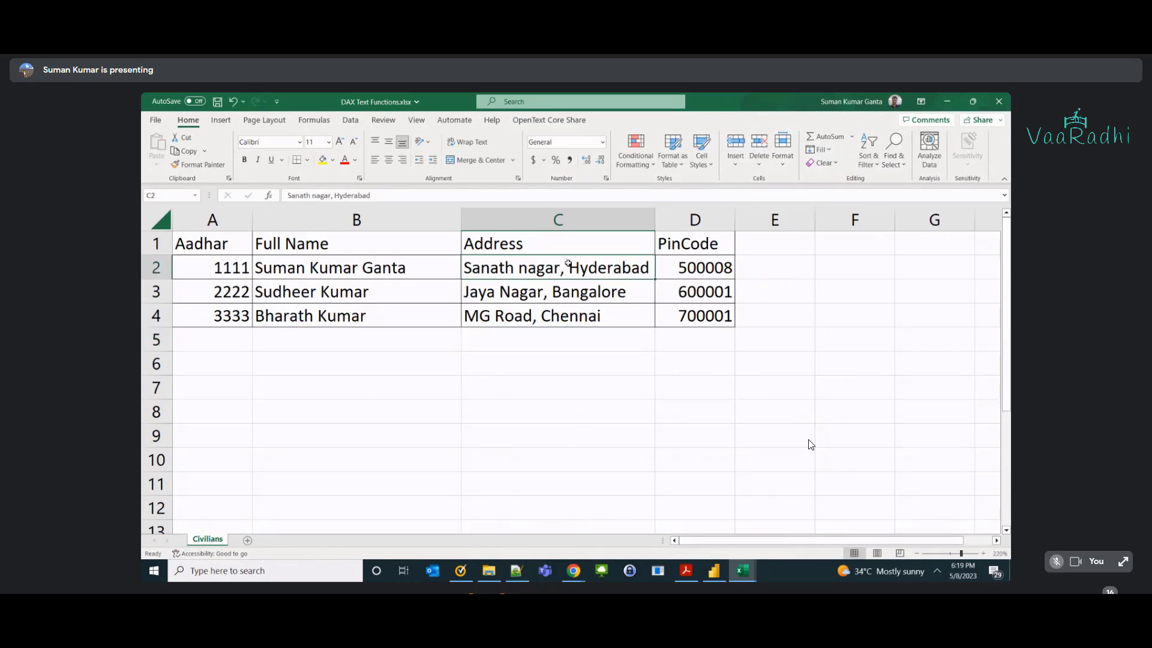
{"action": "left_click_drag", "start_coordinate": [571, 267], "coordinate": [652, 269]}
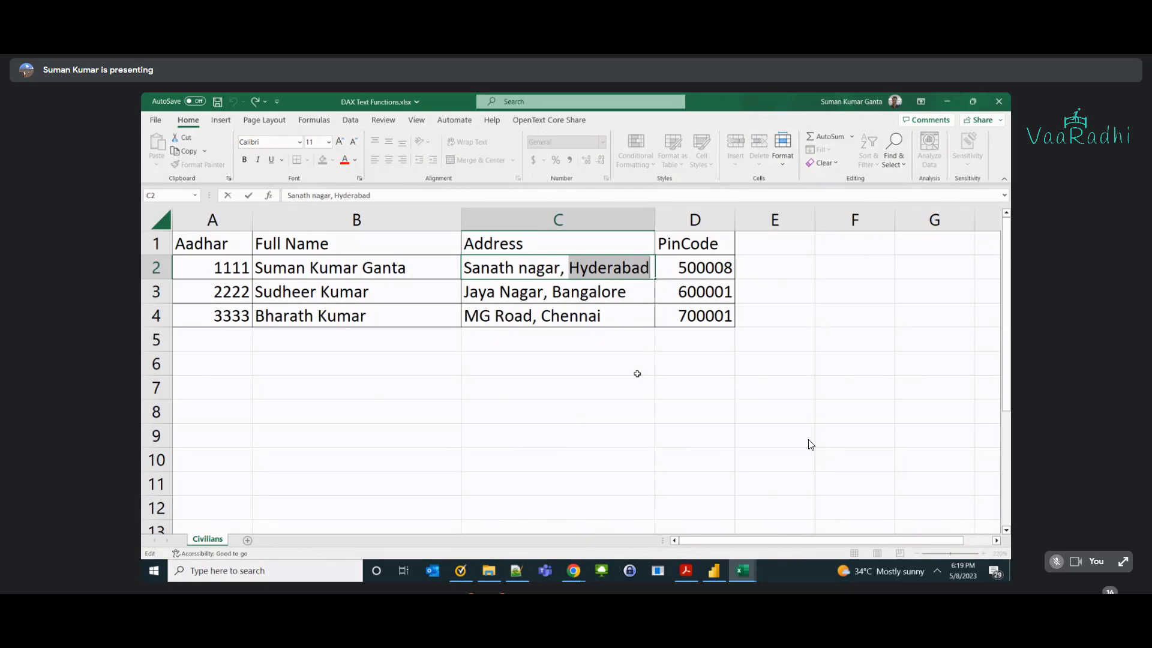
{"action": "left_click", "coordinate": [525, 299]}
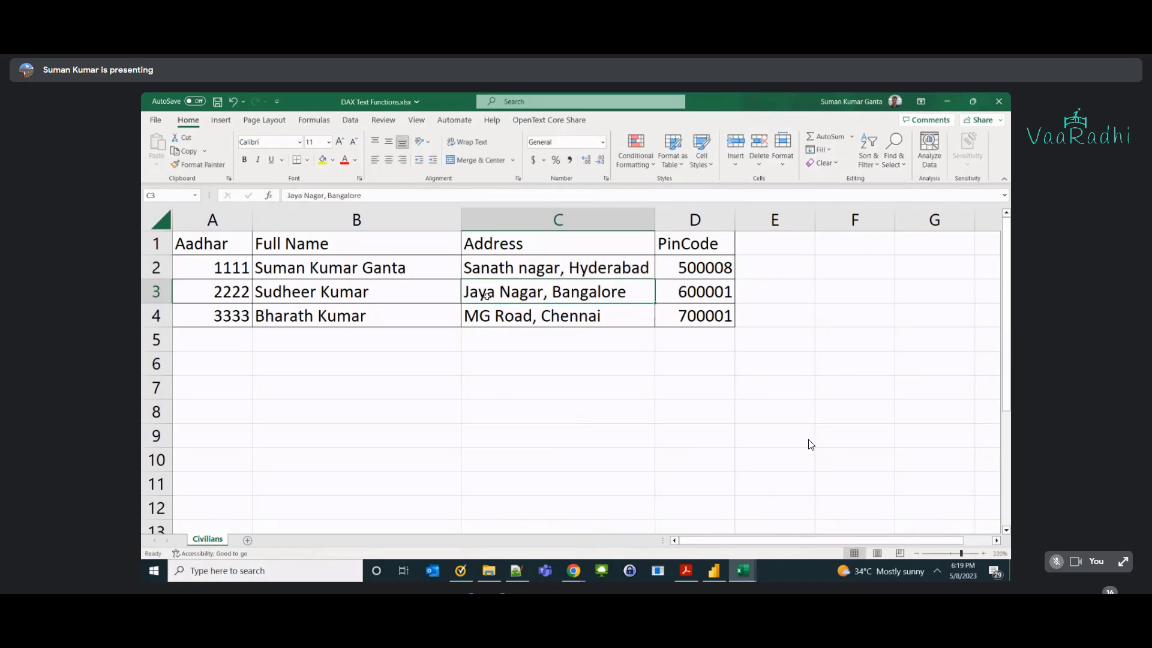
{"action": "left_click", "coordinate": [480, 267]}
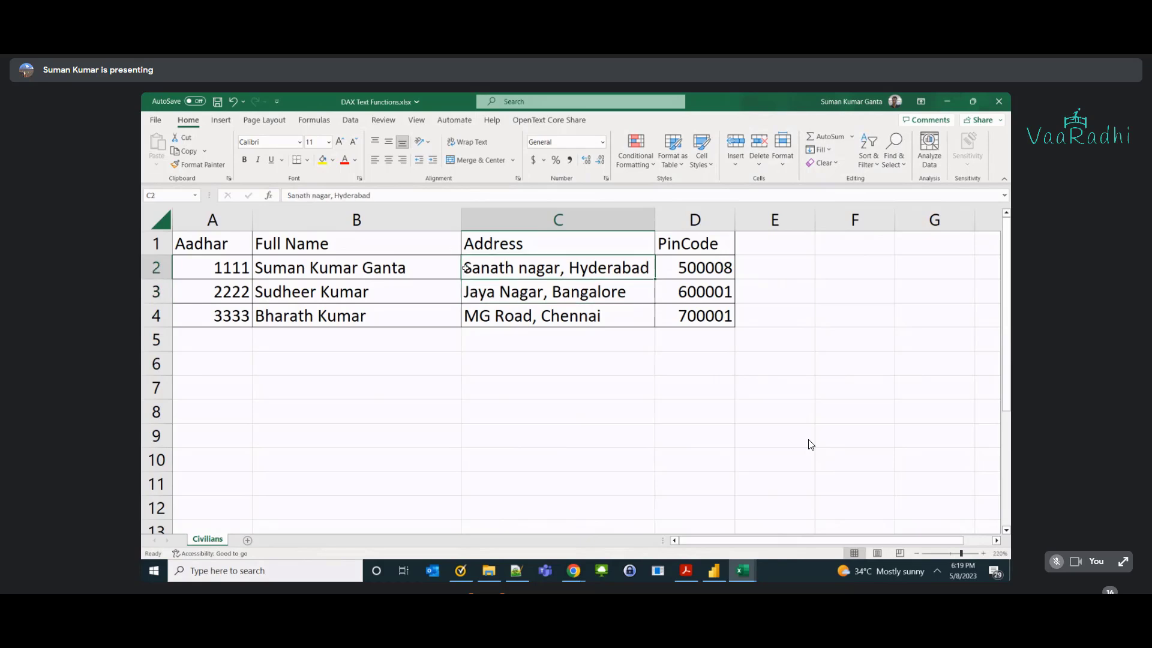
{"action": "double_click", "coordinate": [465, 267]}
{"action": "left_click_drag", "start_coordinate": [464, 268], "coordinate": [560, 270]}
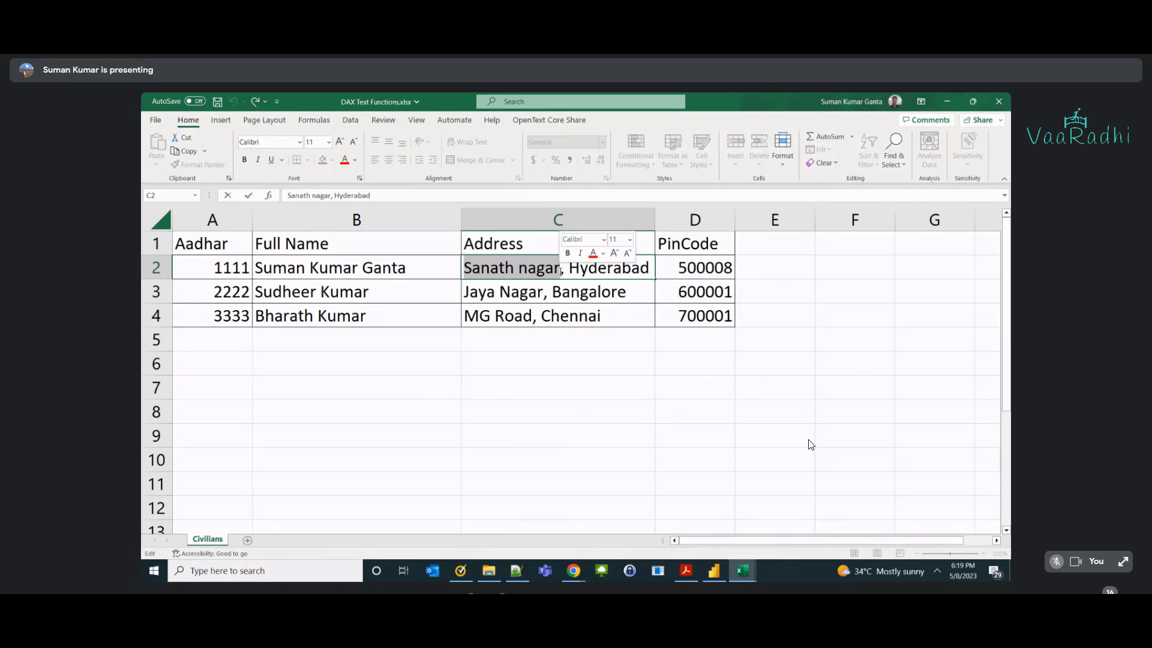
{"action": "double_click", "coordinate": [482, 271]}
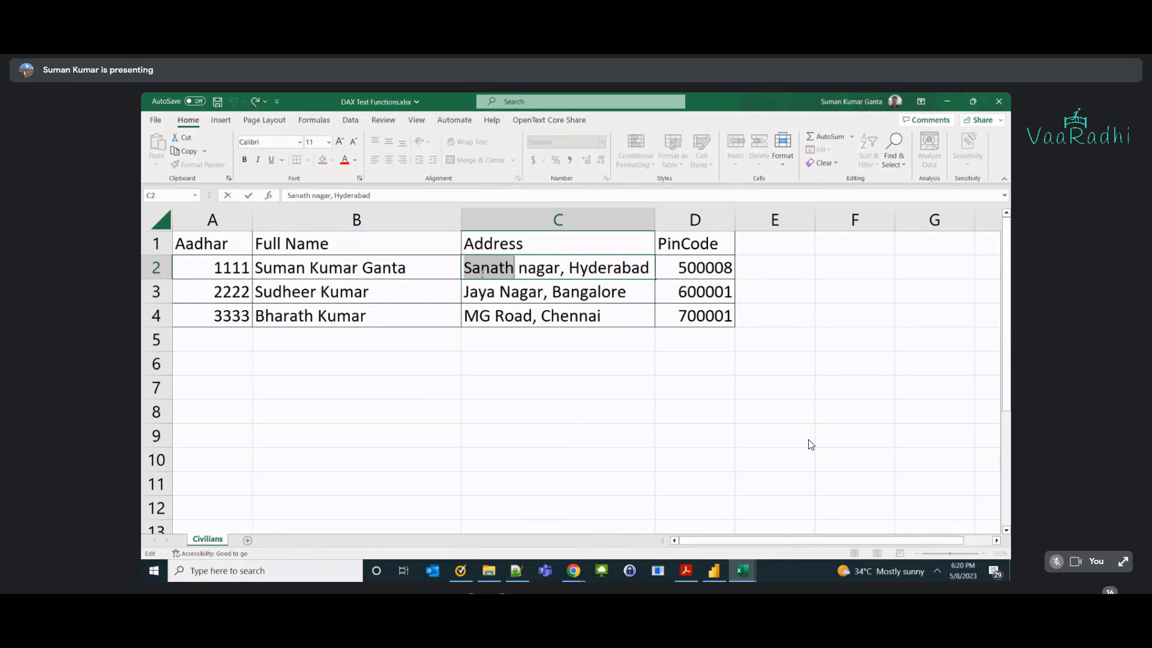
{"action": "key", "text": "Right"}
{"action": "key", "text": "shift+Right"}
{"action": "key", "text": "shift+Right"}
{"action": "key", "text": "shift+Right"}
{"action": "key", "text": "shift+Right"}
{"action": "key", "text": "shift+Right"}
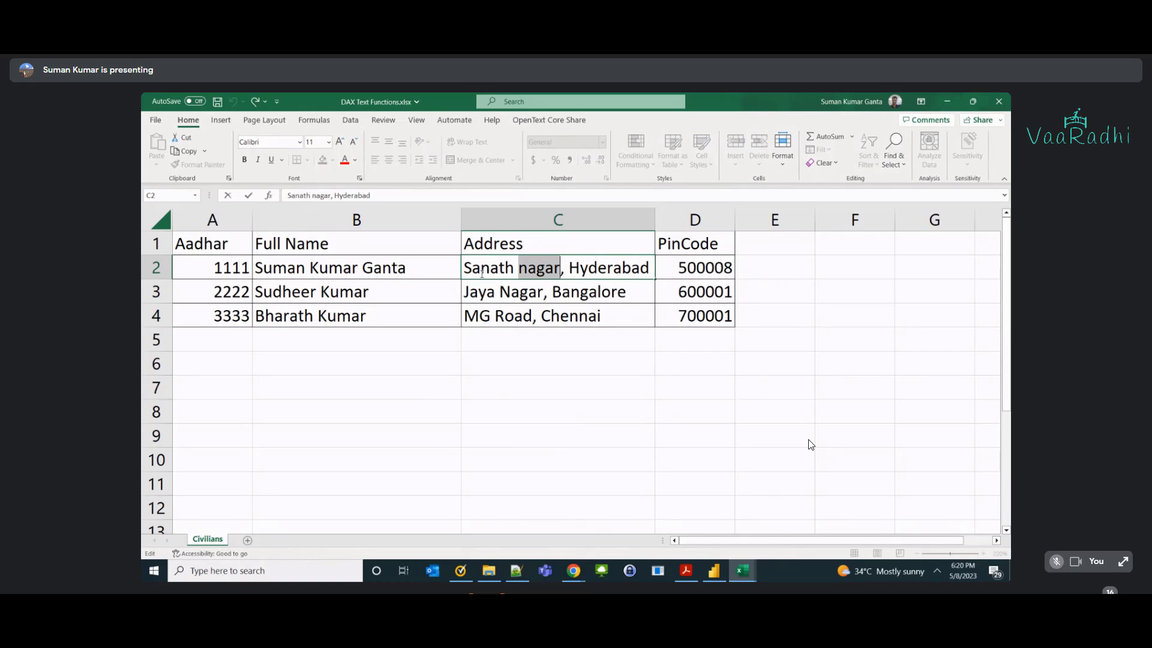
{"action": "key", "text": "Right"}
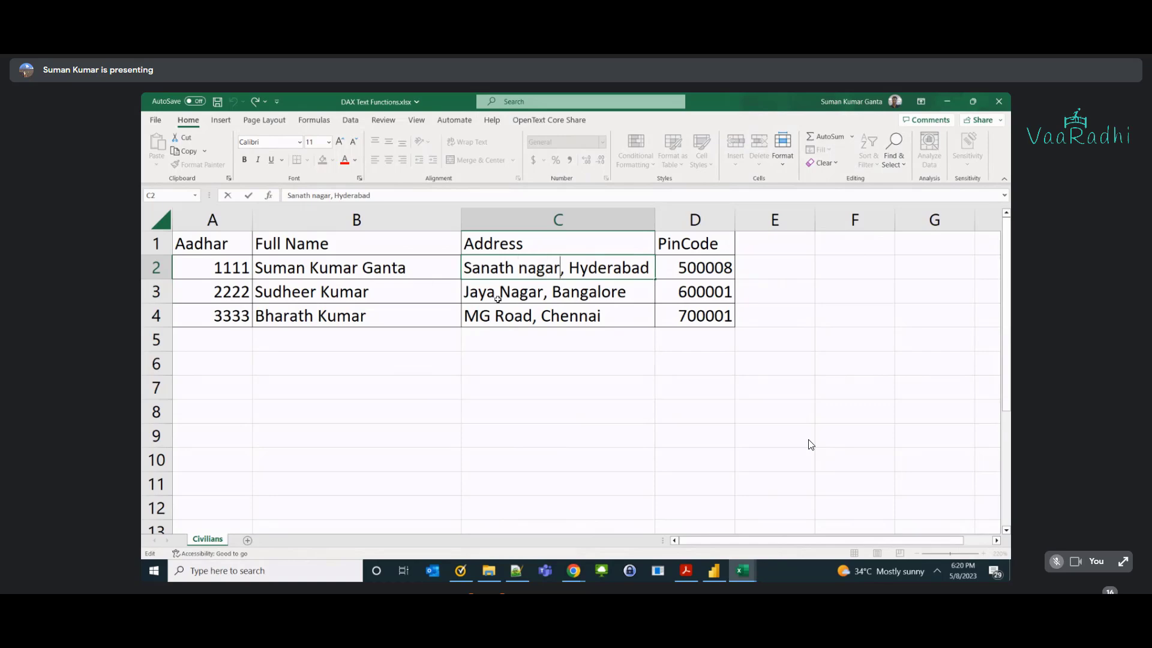
{"action": "left_click", "coordinate": [469, 290]}
{"action": "double_click", "coordinate": [539, 292]}
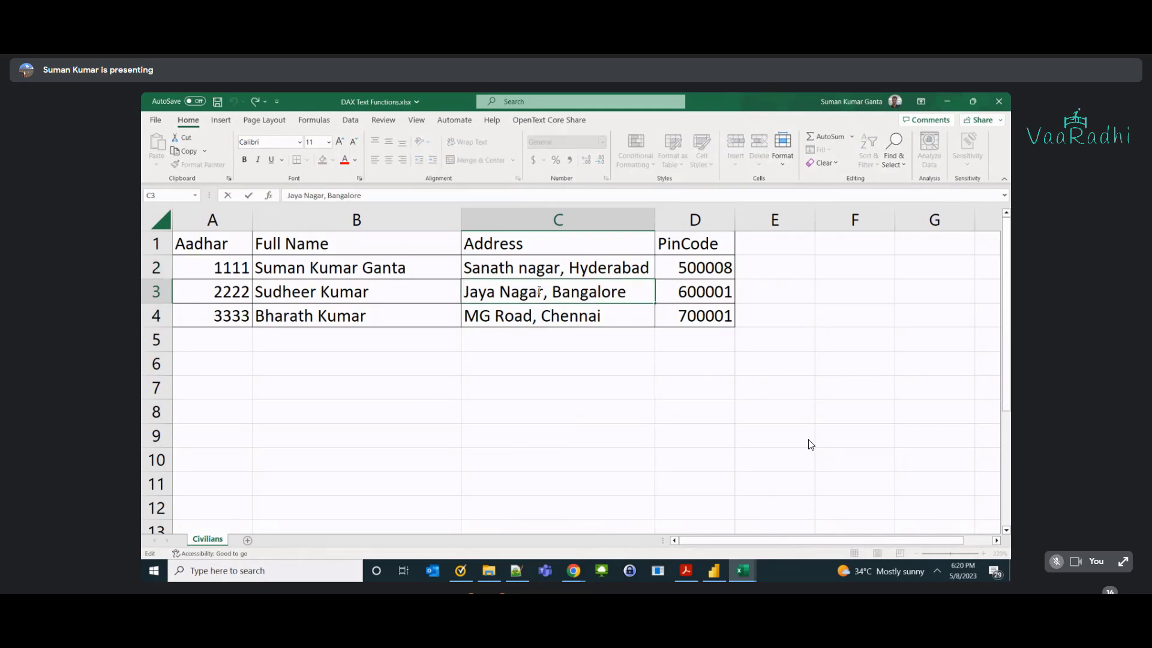
{"action": "key", "text": "shift+Home"}
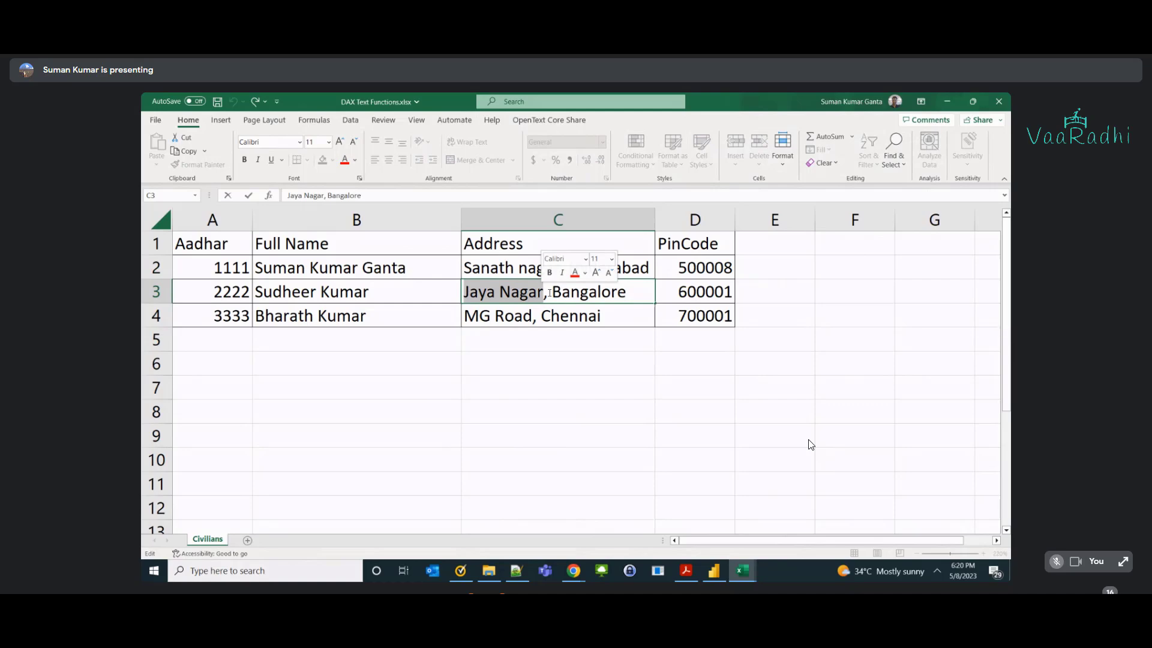
{"action": "key", "text": "ctrl+Right"}
{"action": "double_click", "coordinate": [497, 293]}
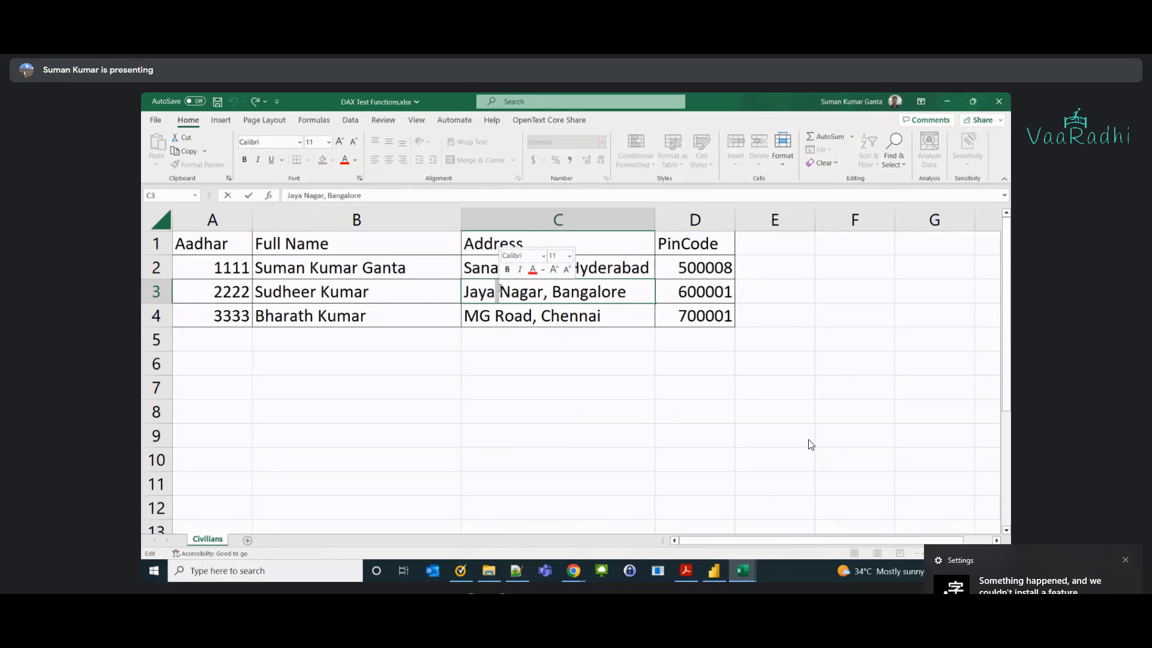
{"action": "left_click_drag", "start_coordinate": [499, 293], "coordinate": [442, 332]}
{"action": "key", "text": "Return"}
{"action": "double_click", "coordinate": [534, 316]}
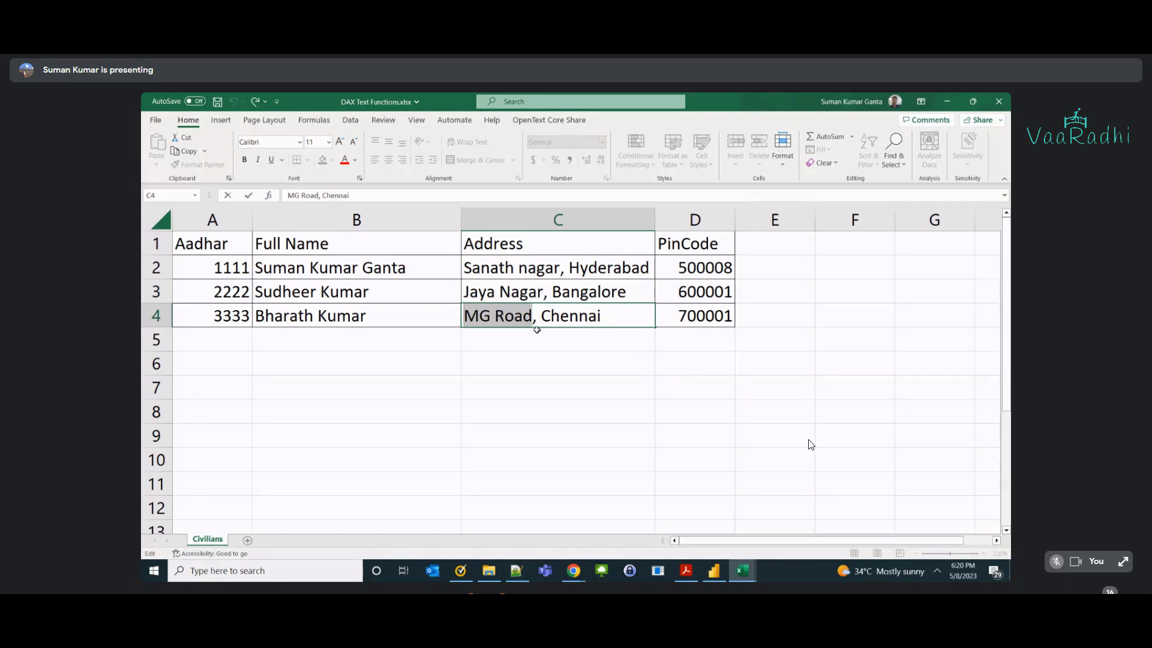
{"action": "left_click_drag", "start_coordinate": [464, 317], "coordinate": [493, 319]}
{"action": "left_click", "coordinate": [493, 319]}
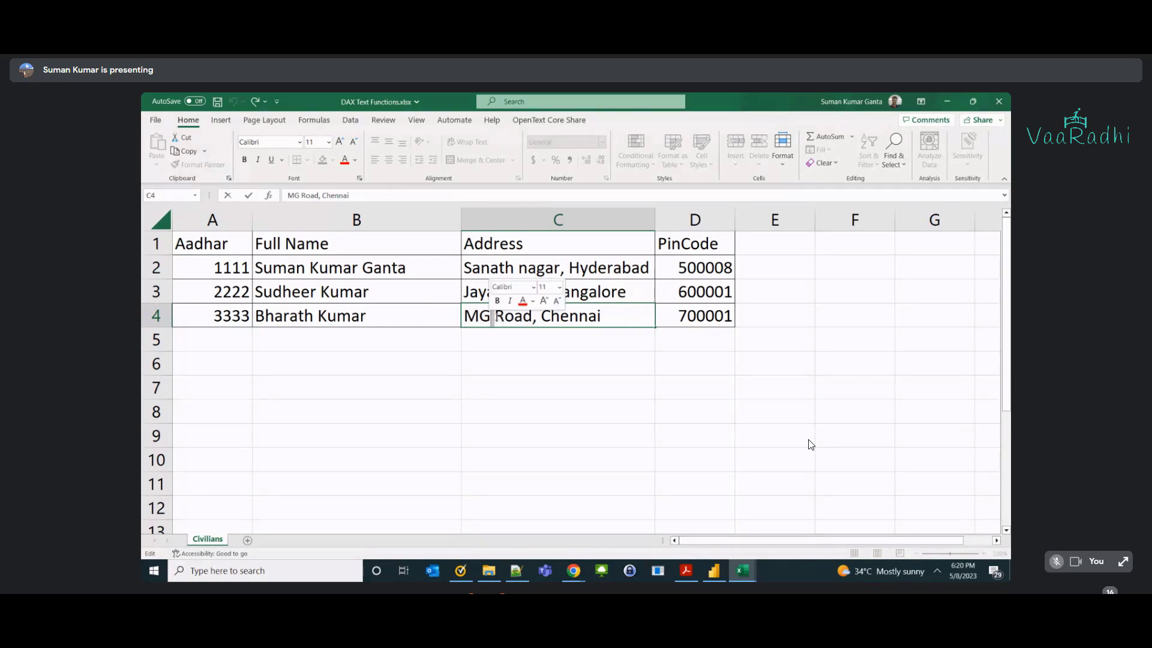
{"action": "left_click_drag", "start_coordinate": [532, 317], "coordinate": [464, 317]}
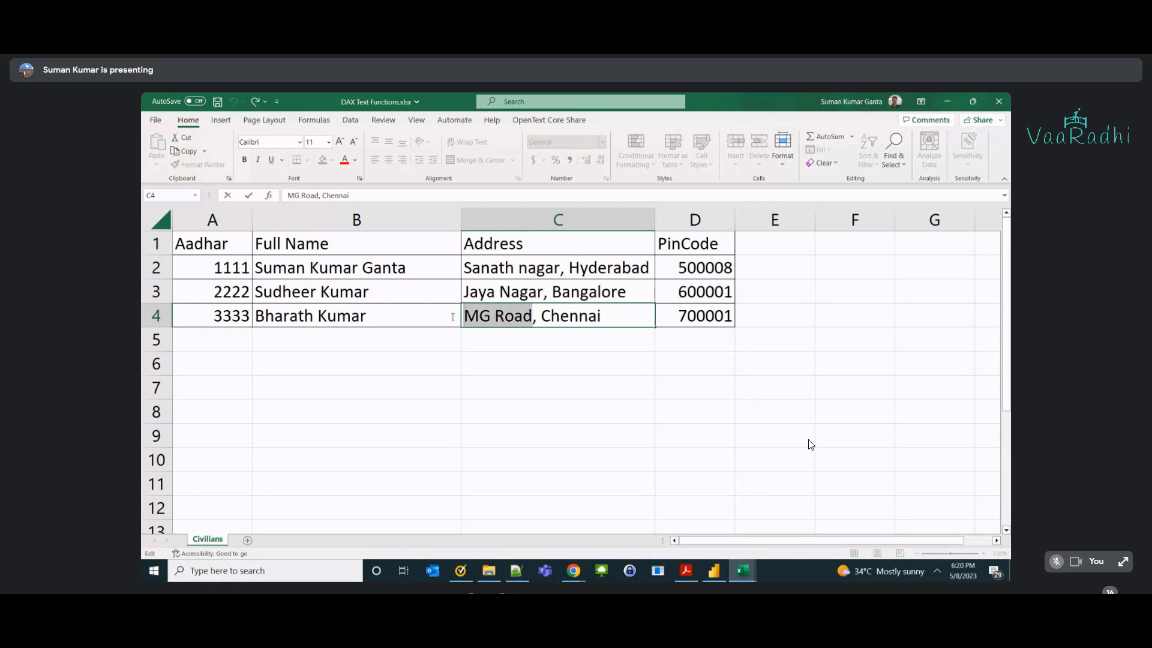
{"action": "left_click", "coordinate": [488, 335]}
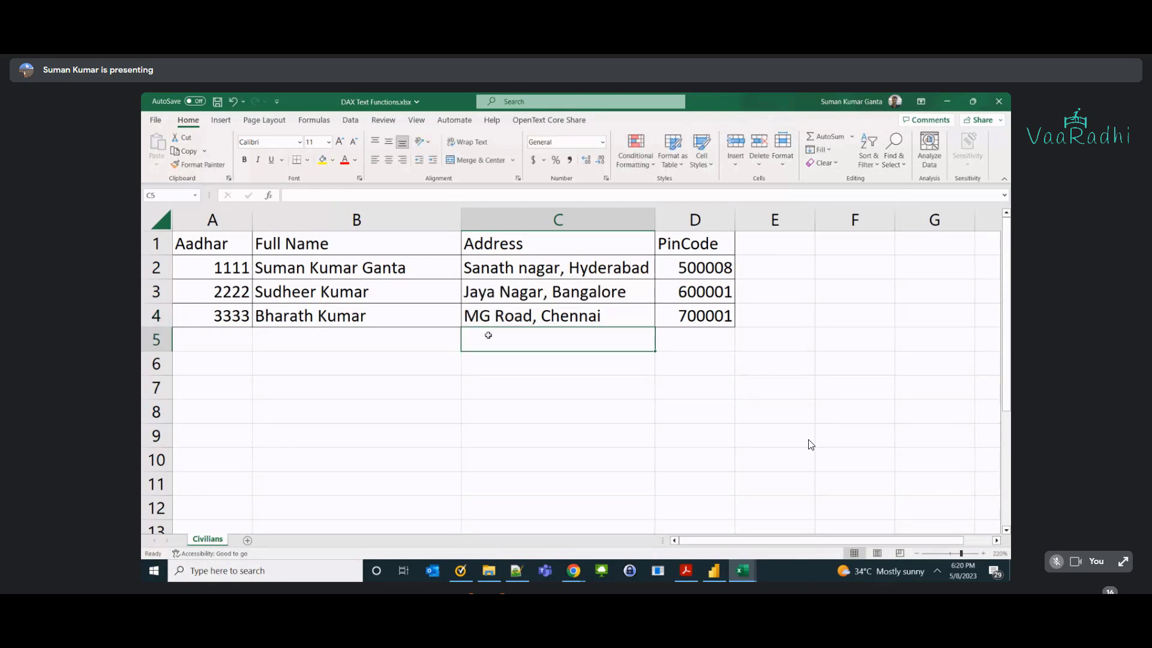
{"action": "double_click", "coordinate": [564, 268]}
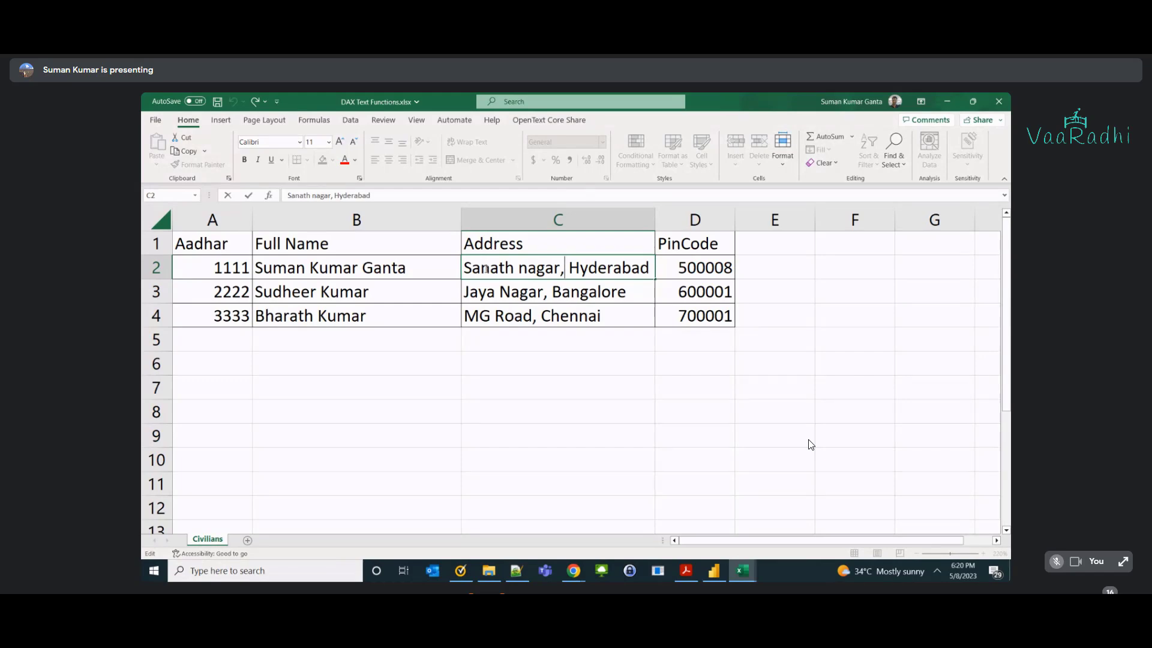
{"action": "left_click", "coordinate": [594, 378]}
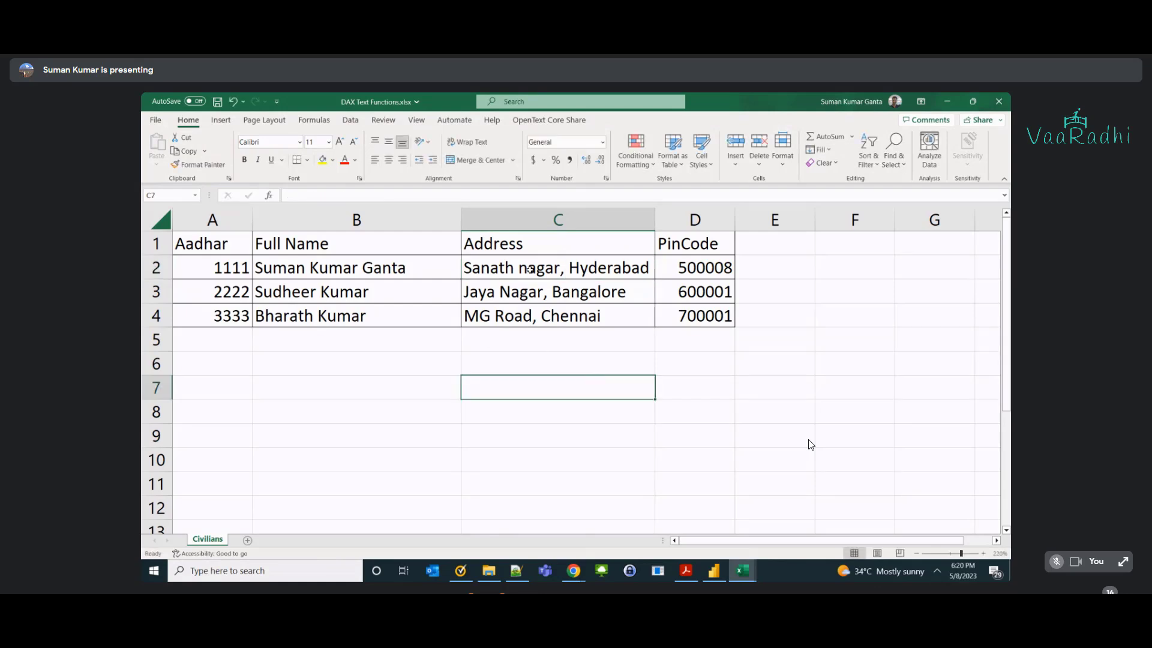
{"action": "left_click_drag", "start_coordinate": [529, 269], "coordinate": [531, 317]}
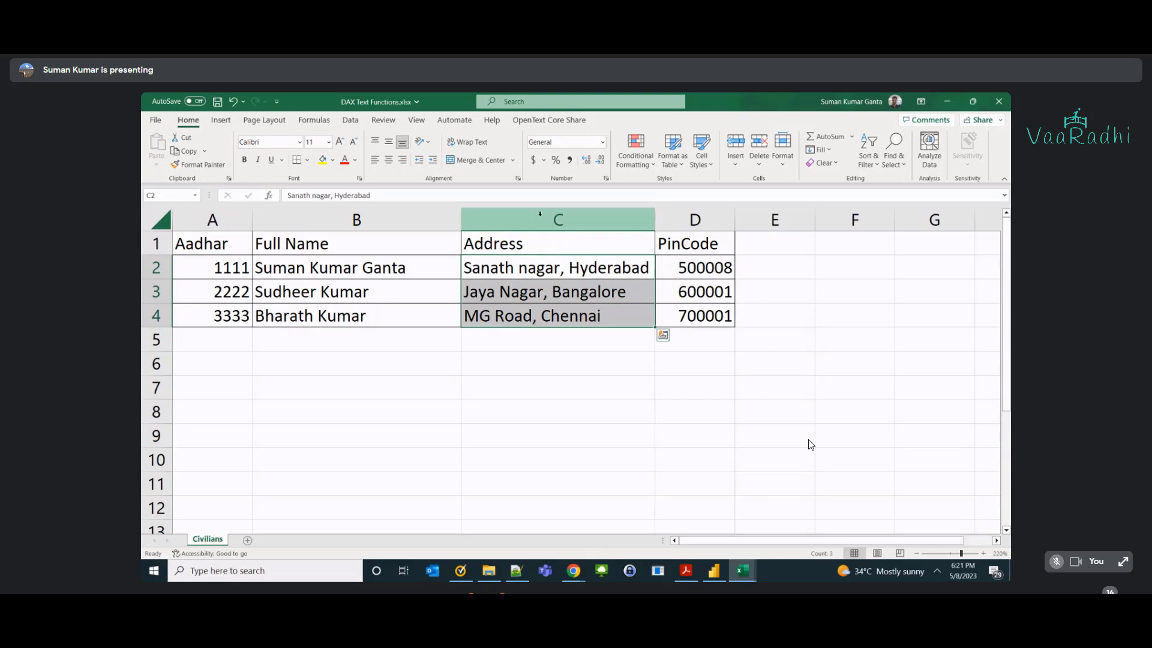
Add 'Address' and 'City' headings in C7 and D7.
{"action": "left_click", "coordinate": [510, 387]}
{"action": "type", "text": "Address"}
{"action": "key", "text": "Tab"}
{"action": "type", "text": "City"}
{"action": "key", "text": "Return"}
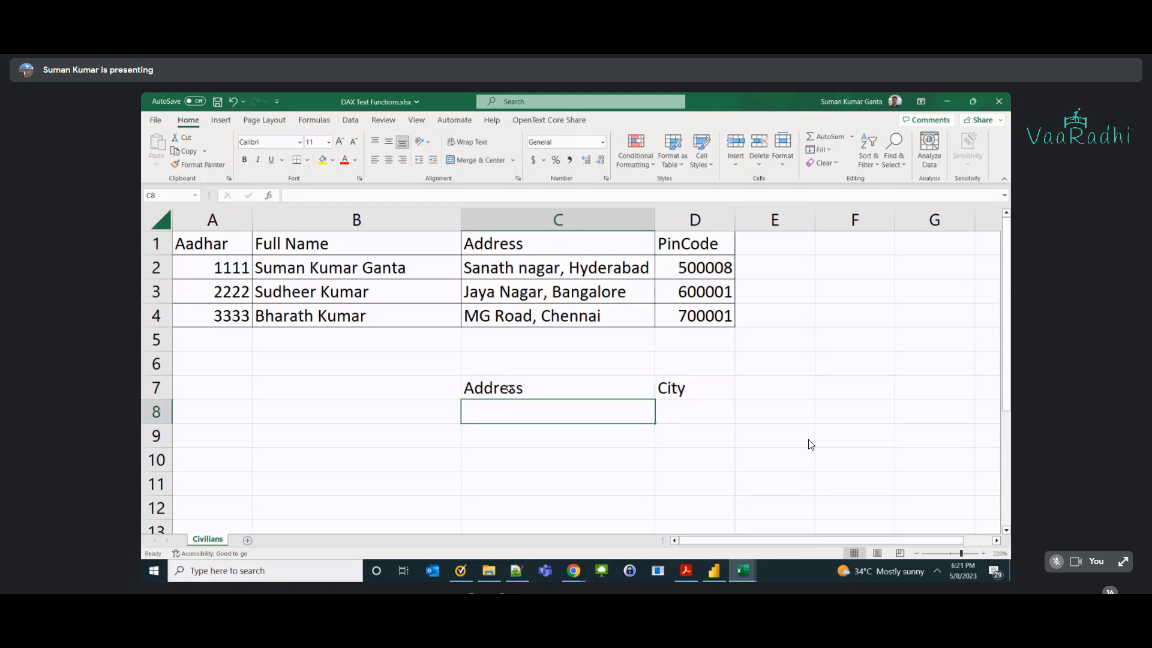
Inspect the three addresses in C2:C4 to show the ', ' separator in each.
{"action": "left_click_drag", "start_coordinate": [525, 262], "coordinate": [535, 309]}
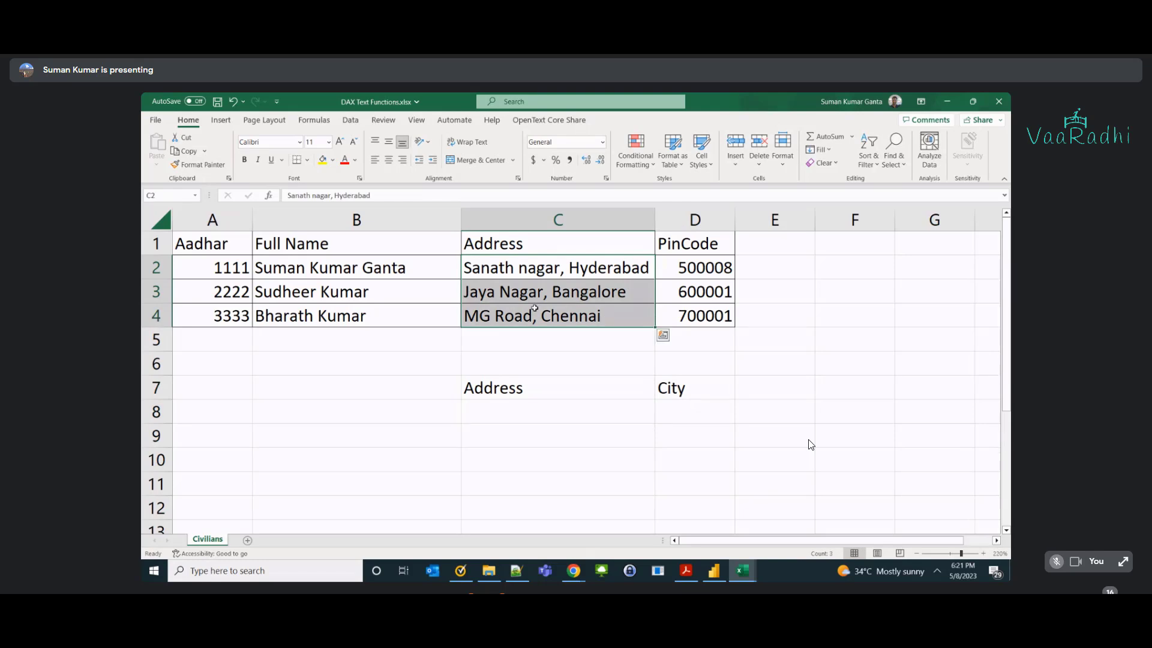
{"action": "left_click", "coordinate": [539, 271]}
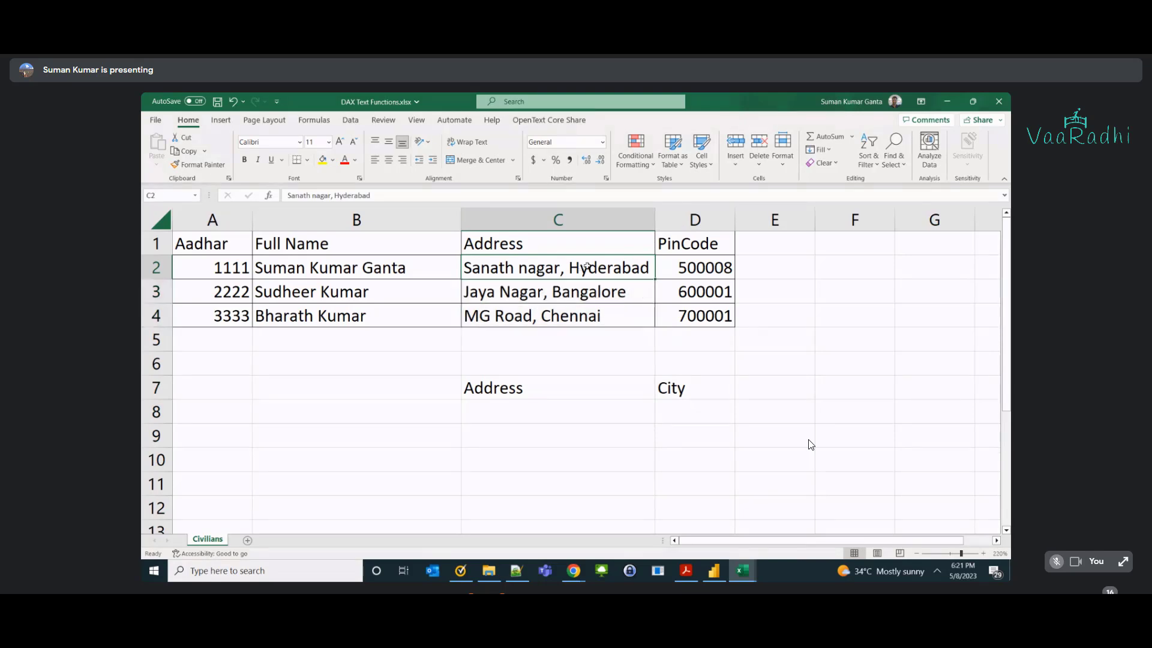
{"action": "double_click", "coordinate": [562, 271]}
{"action": "key", "text": "shift+Right"}
{"action": "key", "text": "shift+Right"}
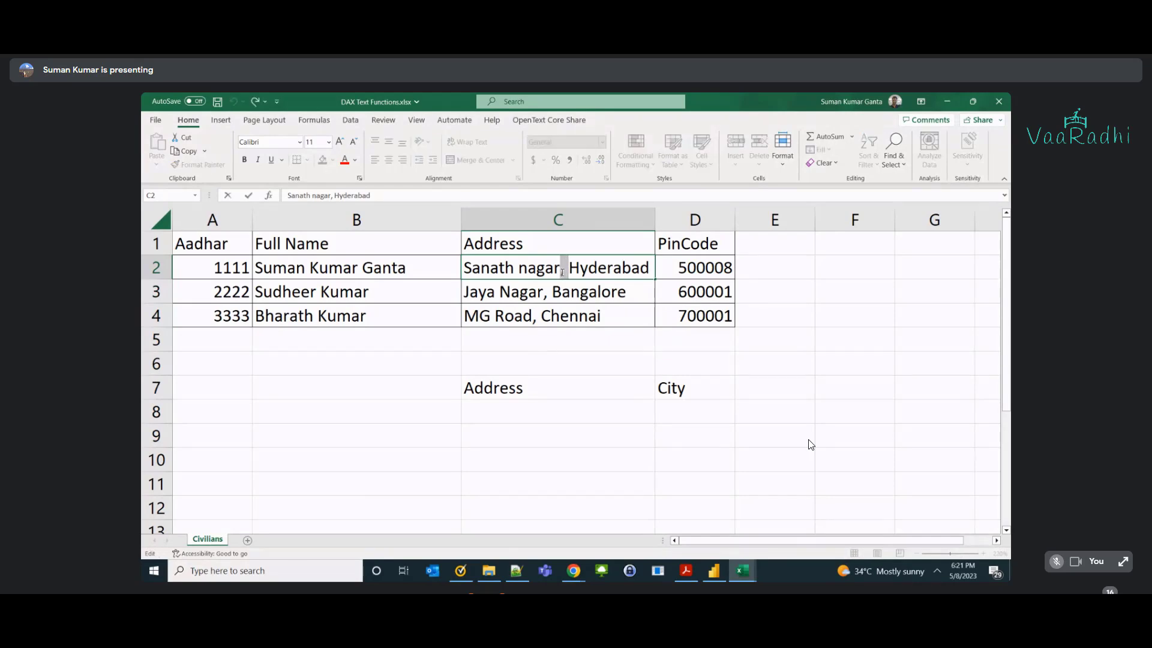
{"action": "double_click", "coordinate": [552, 294]}
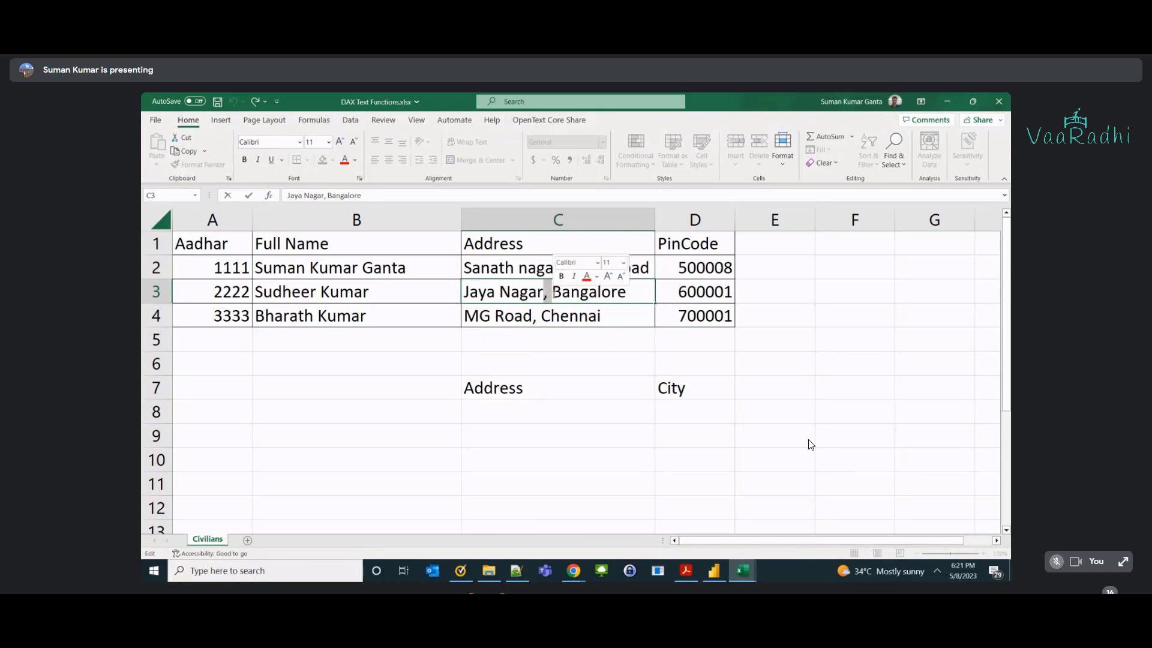
{"action": "left_click", "coordinate": [534, 316]}
{"action": "double_click", "coordinate": [537, 316]}
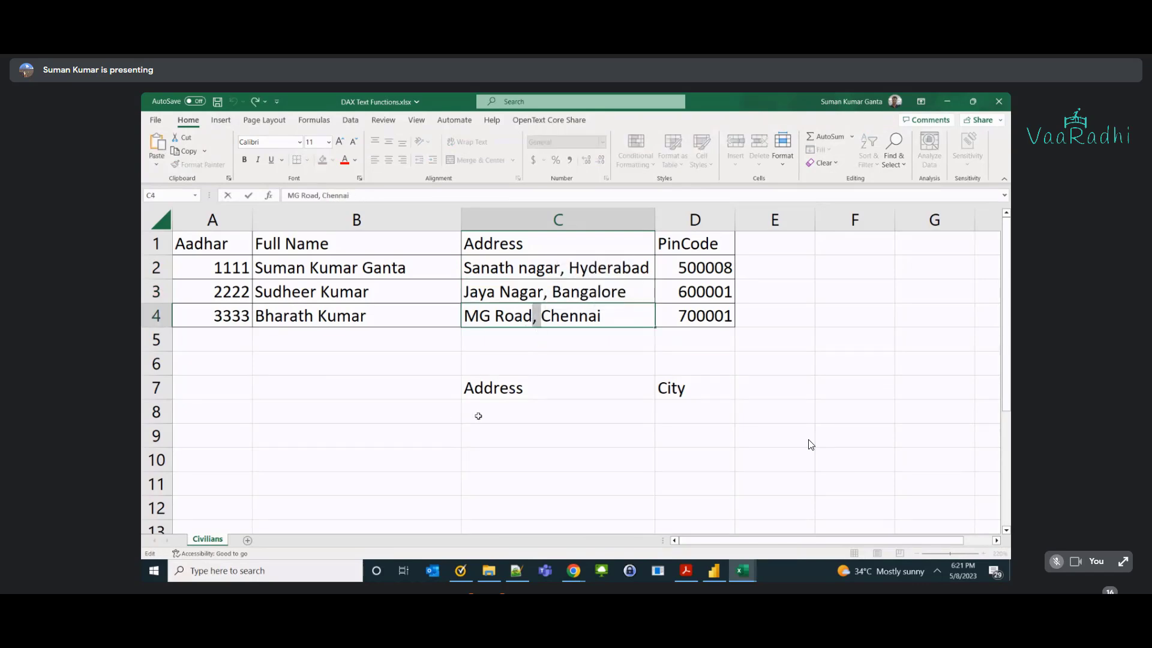
Write the note 'Text before ", " is Address' in C8.
{"action": "double_click", "coordinate": [478, 415]}
{"action": "type", "text": "String"}
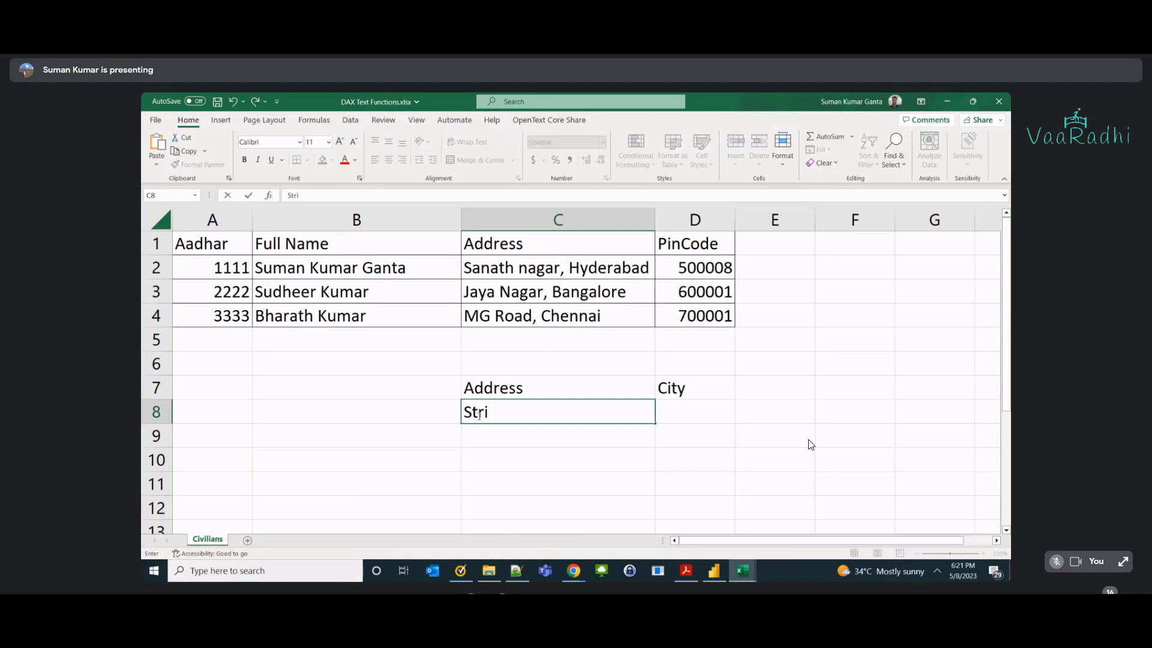
{"action": "key", "text": "BackSpace"}
{"action": "key", "text": "BackSpace"}
{"action": "key", "text": "BackSpace"}
{"action": "key", "text": "BackSpace"}
{"action": "key", "text": "BackSpace"}
{"action": "key", "text": "BackSpace"}
{"action": "key", "text": "BackSpace"}
{"action": "type", "text": "Text before \""}
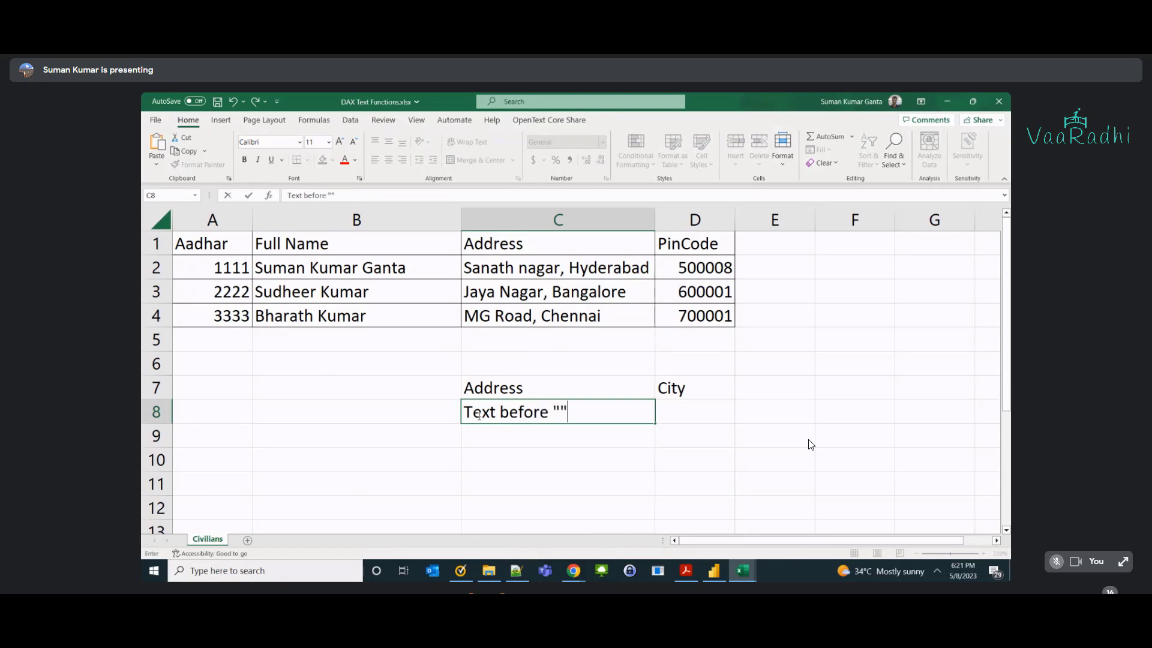
{"action": "type", "text": ","}
{"action": "key", "text": "Right"}
{"action": "type", "text": "is Address"}
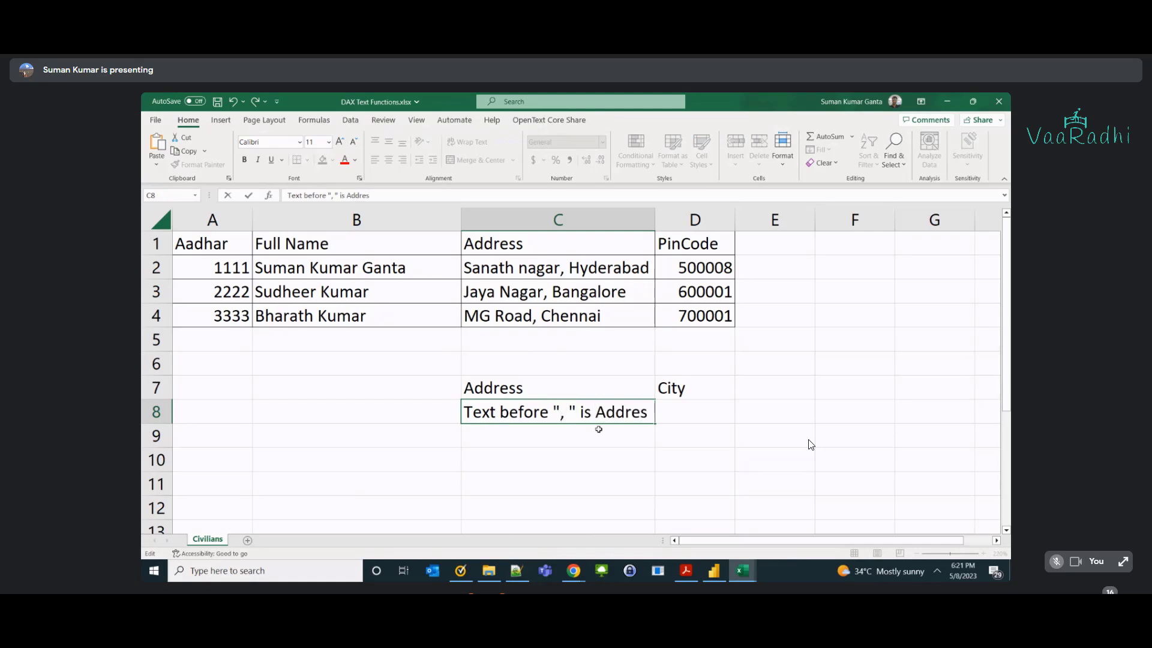
{"action": "key", "text": "Tab"}
Copy the C8 note into D8 and autofit columns C and D.
{"action": "key", "text": "Left"}
{"action": "key", "text": "ctrl+c"}
{"action": "key", "text": "Right"}
{"action": "key", "text": "ctrl+v"}
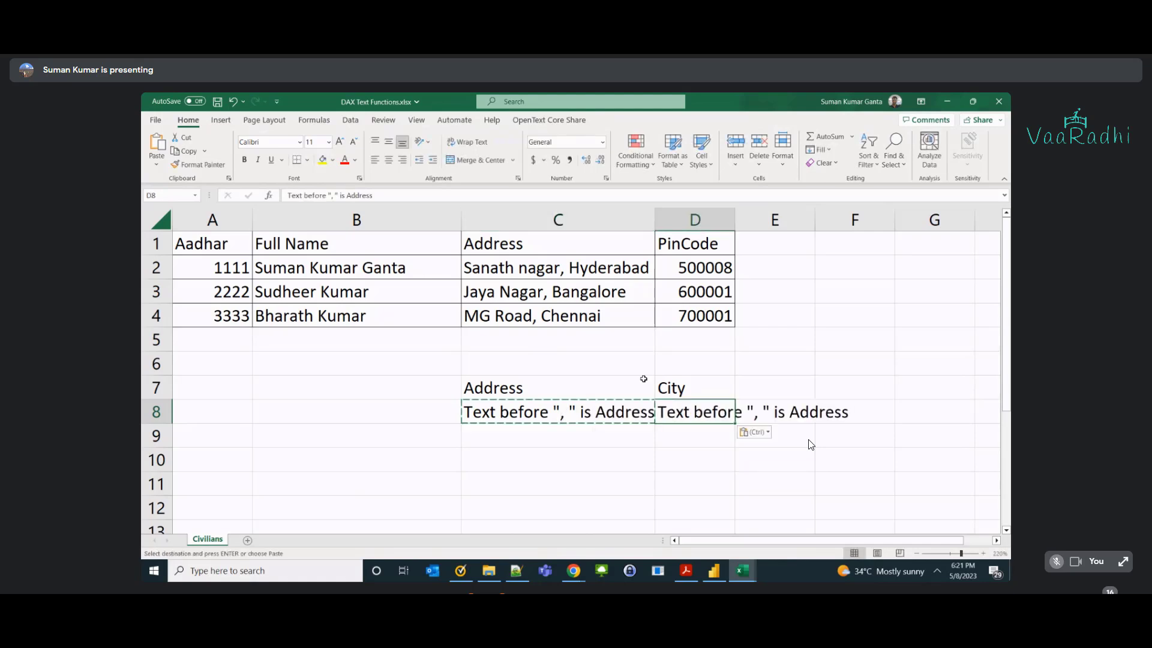
{"action": "key", "text": "alt+h"}
{"action": "key", "text": "o"}
{"action": "key", "text": "i"}
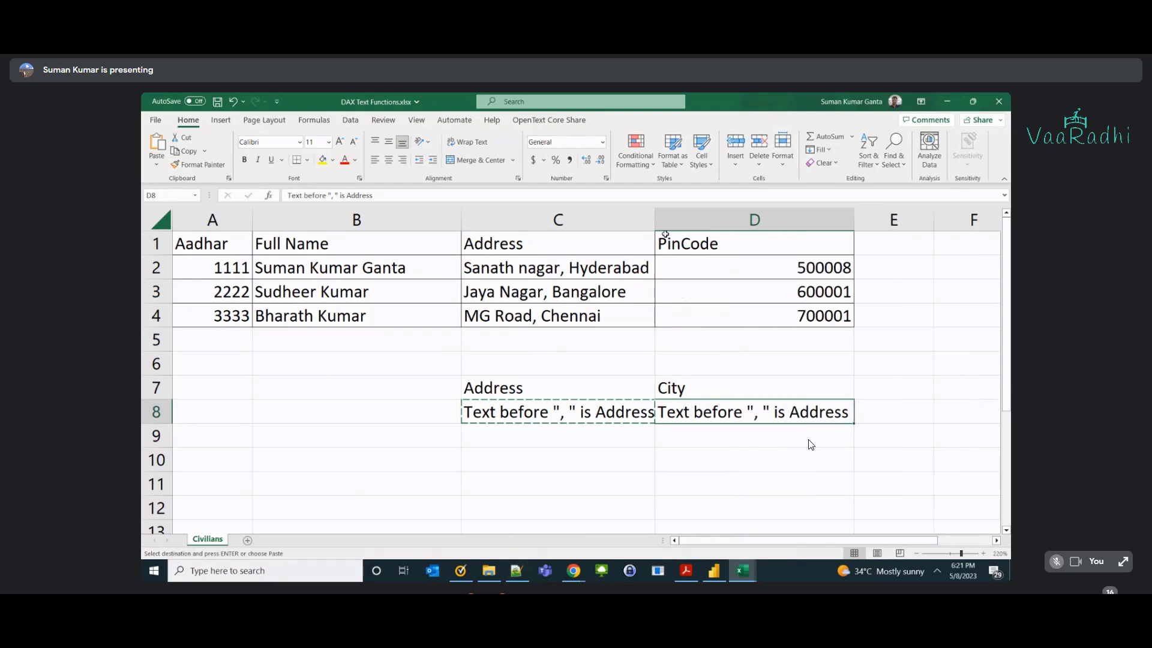
{"action": "double_click", "coordinate": [655, 220]}
Edit the D8 note to read 'Text After ", " is City'.
{"action": "double_click", "coordinate": [684, 414]}
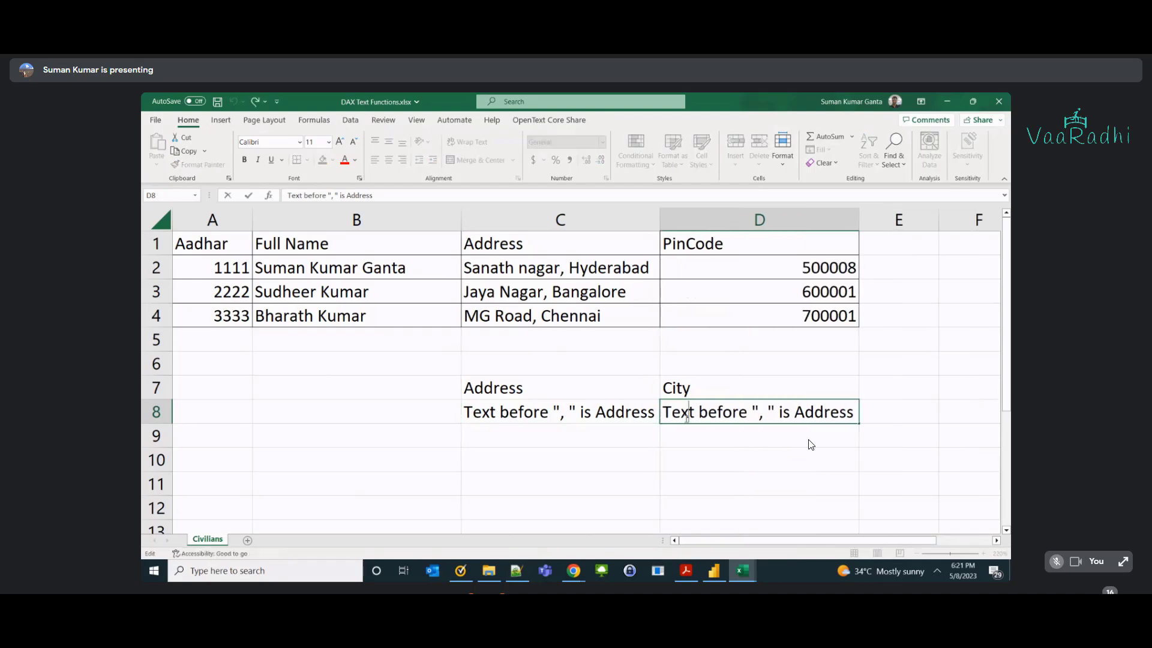
{"action": "double_click", "coordinate": [714, 413]}
{"action": "type", "text": "After"}
{"action": "key", "text": "Right"}
{"action": "key", "text": "Right"}
{"action": "key", "text": "Right"}
{"action": "key", "text": "Right"}
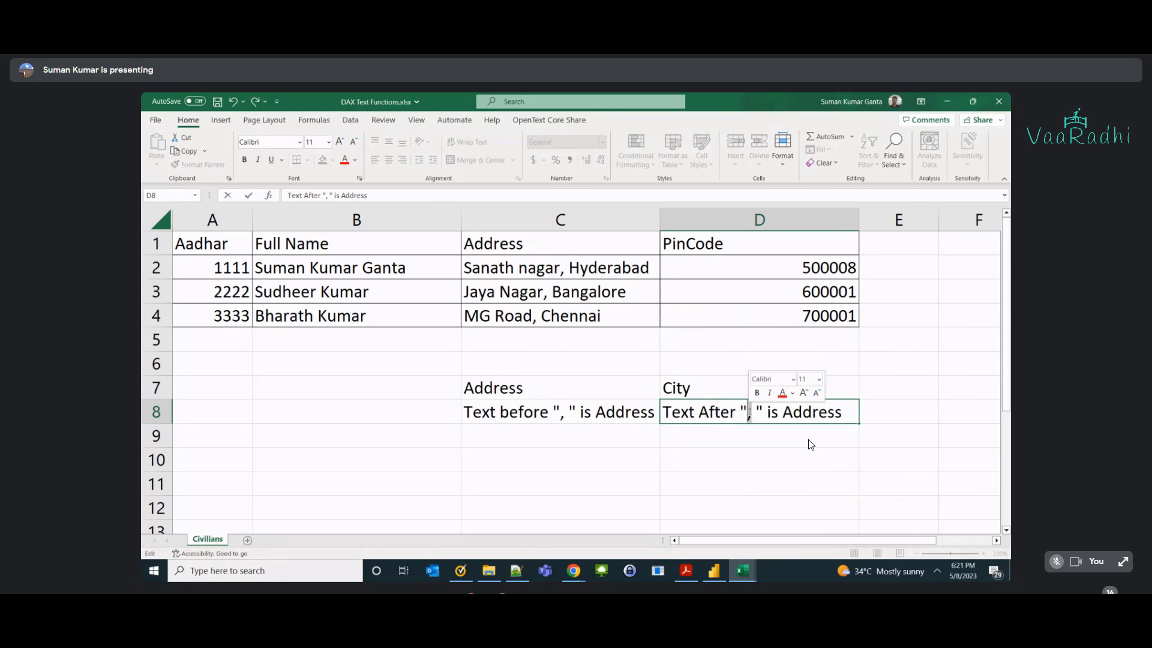
{"action": "double_click", "coordinate": [789, 412]}
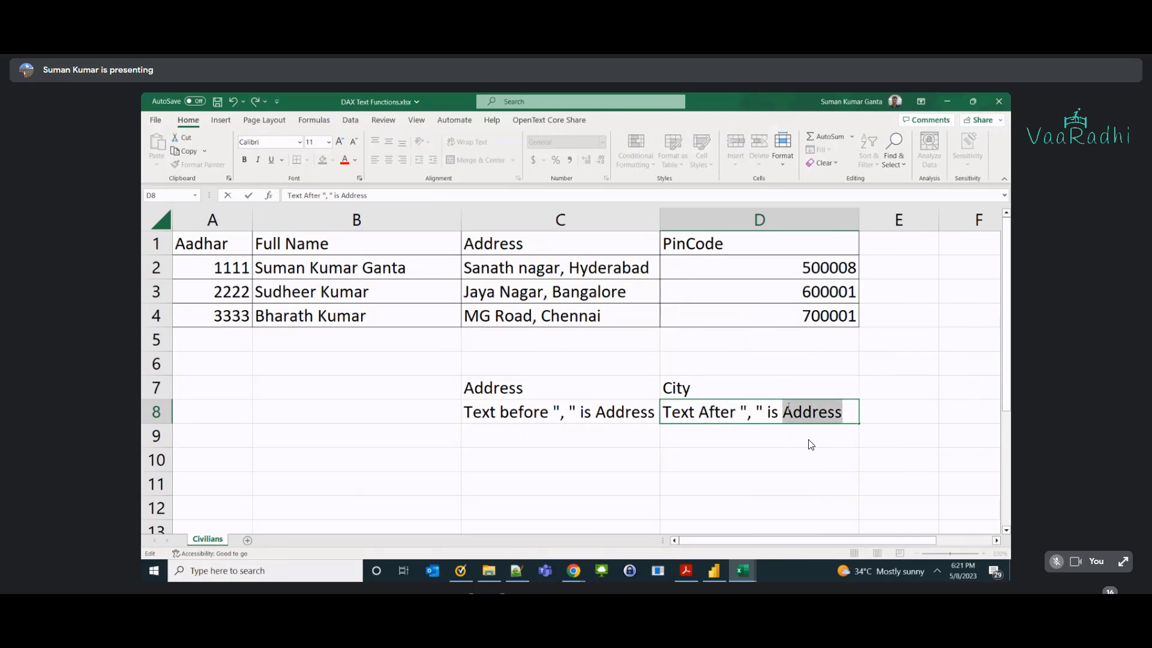
{"action": "type", "text": "City"}
{"action": "key", "text": "Return"}
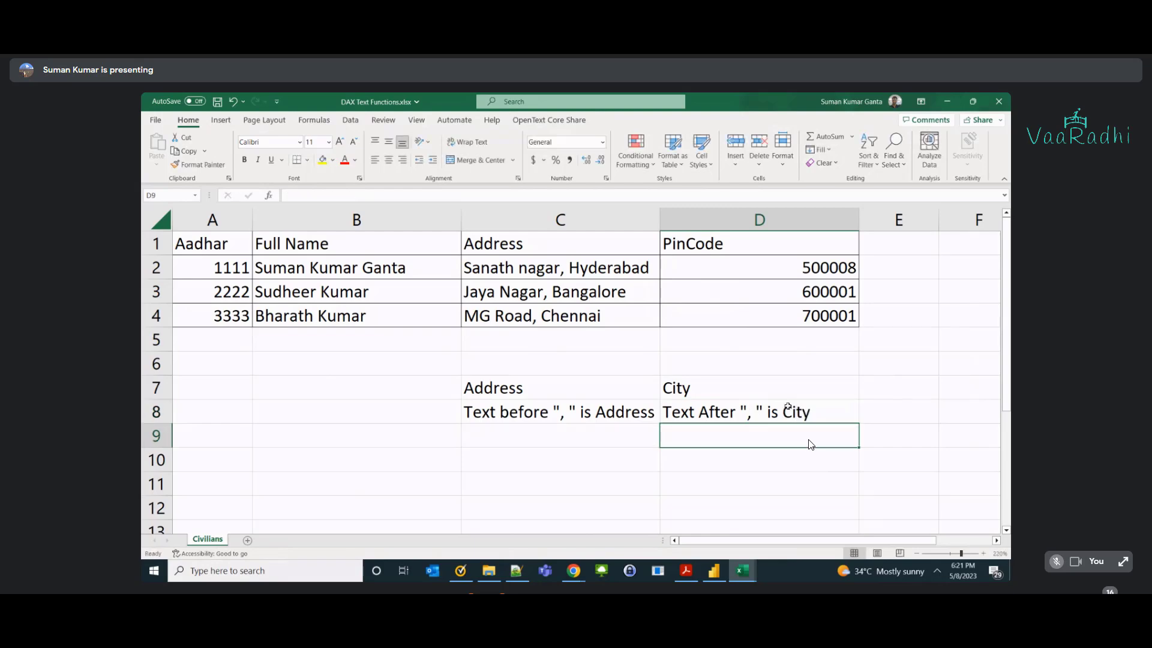
Enter the sample results 'Sanath Nagar' in C9 and 'Hyderabad' in D9.
{"action": "key", "text": "Left"}
{"action": "type", "text": "Sanath"}
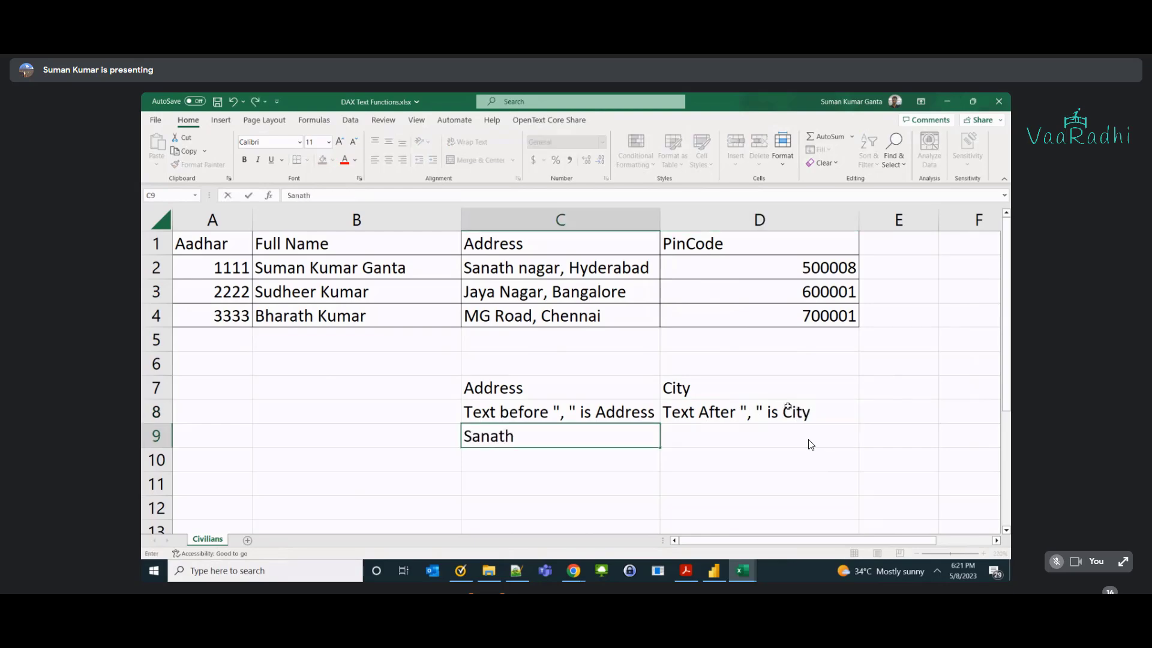
{"action": "type", "text": " nag"}
{"action": "key", "text": "BackSpace"}
{"action": "key", "text": "BackSpace"}
{"action": "key", "text": "BackSpace"}
{"action": "type", "text": "Naga"}
{"action": "key", "text": "Right"}
{"action": "key", "text": "Left"}
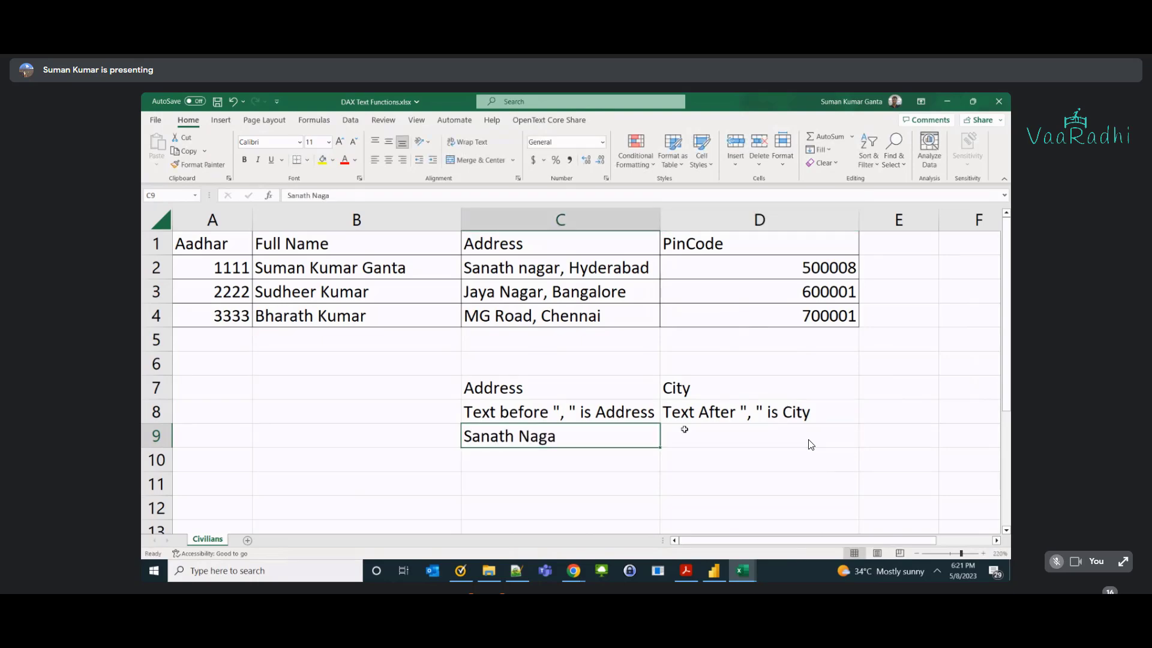
{"action": "double_click", "coordinate": [632, 438]}
{"action": "type", "text": "r"}
{"action": "key", "text": "Tab"}
{"action": "type", "text": "Hyderabad"}
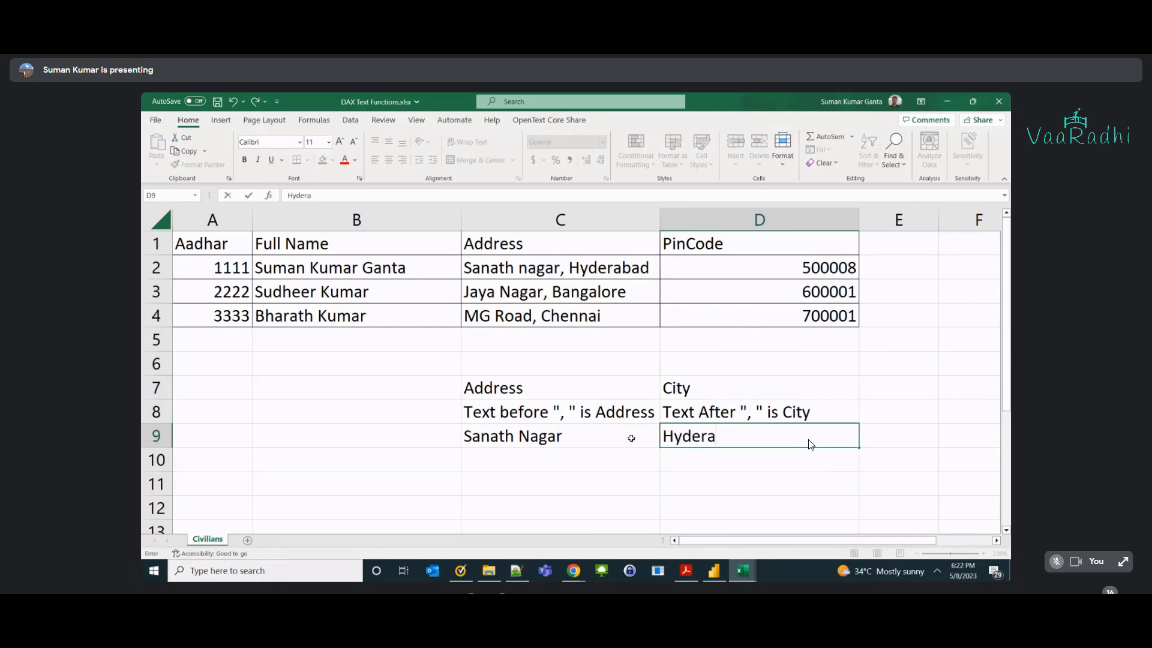
{"action": "key", "text": "Return"}
Move the Address/City block C7:D9 so it starts at B6.
{"action": "key", "text": "Up"}
{"action": "key", "text": "Up"}
{"action": "key", "text": "Up"}
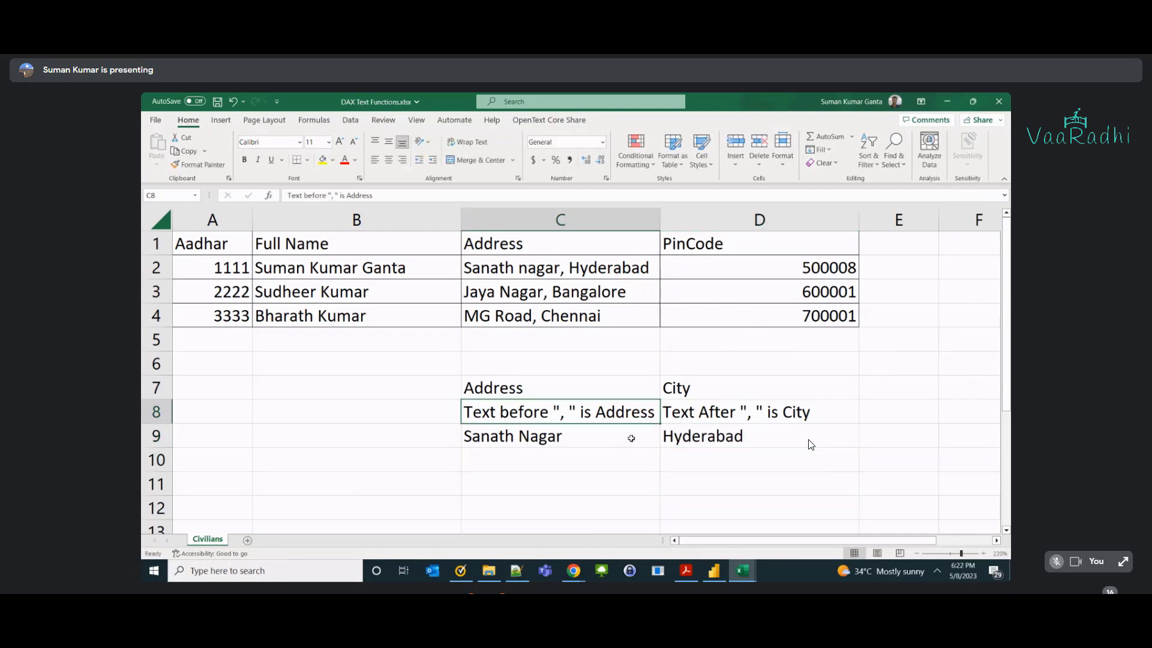
{"action": "key", "text": "shift+Down"}
{"action": "key", "text": "shift+Down"}
{"action": "key", "text": "shift+Right"}
{"action": "key", "text": "ctrl+c"}
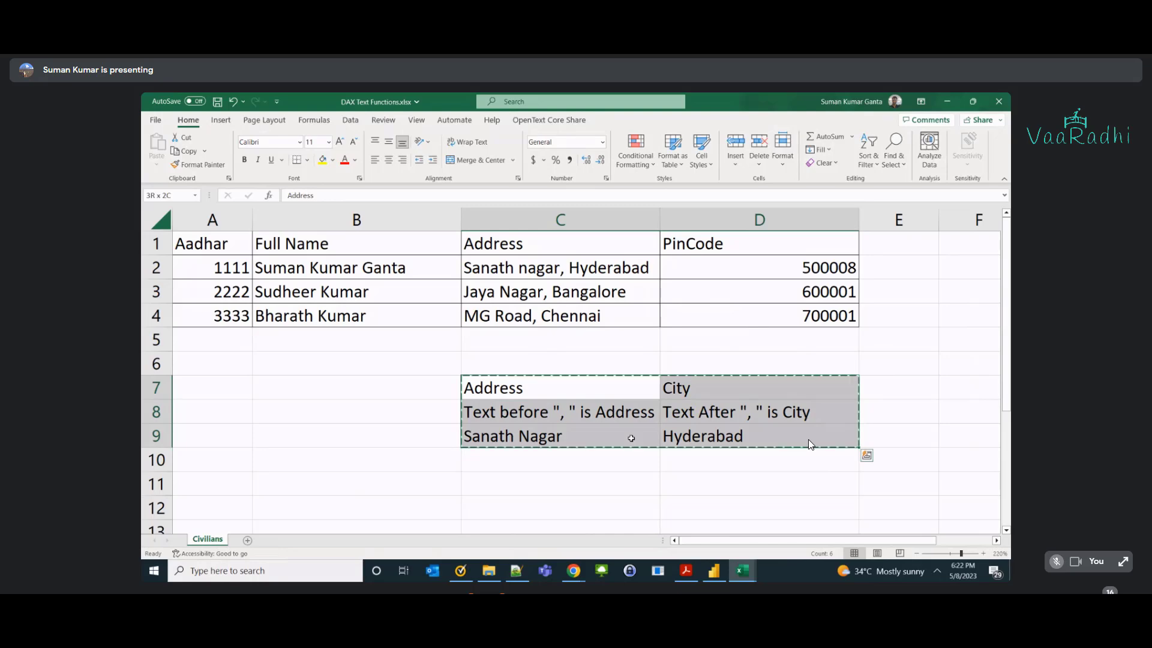
{"action": "key", "text": "Left"}
{"action": "key", "text": "Left"}
{"action": "key", "text": "Up"}
{"action": "key", "text": "Right"}
{"action": "key", "text": "ctrl+v"}
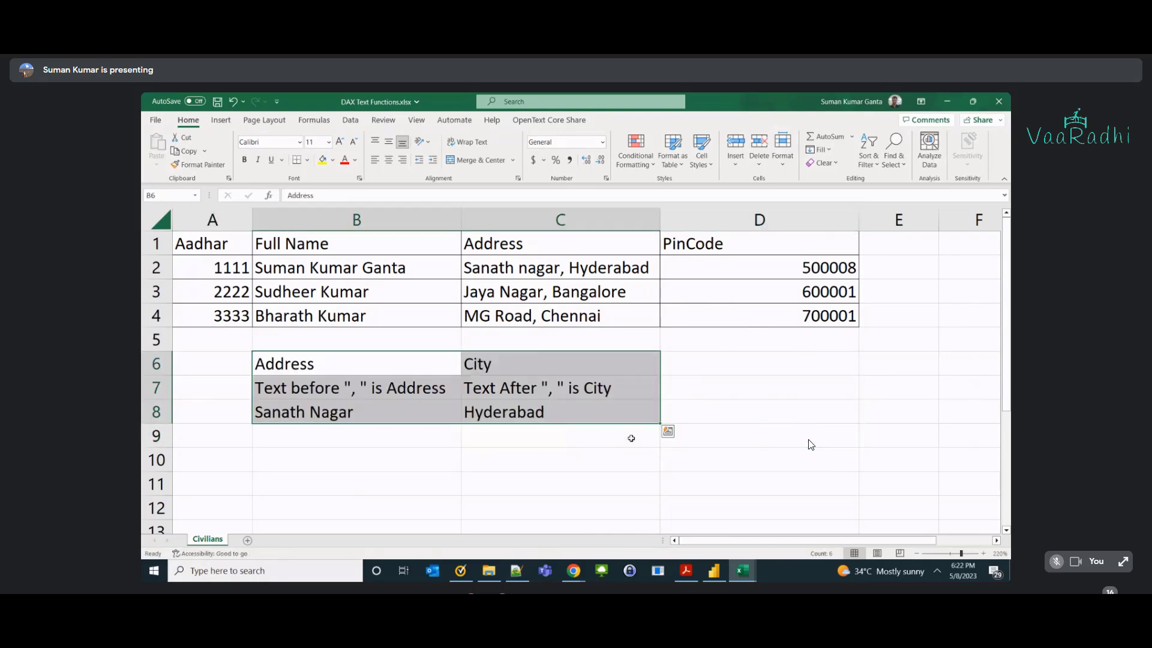
{"action": "left_click", "coordinate": [540, 260]}
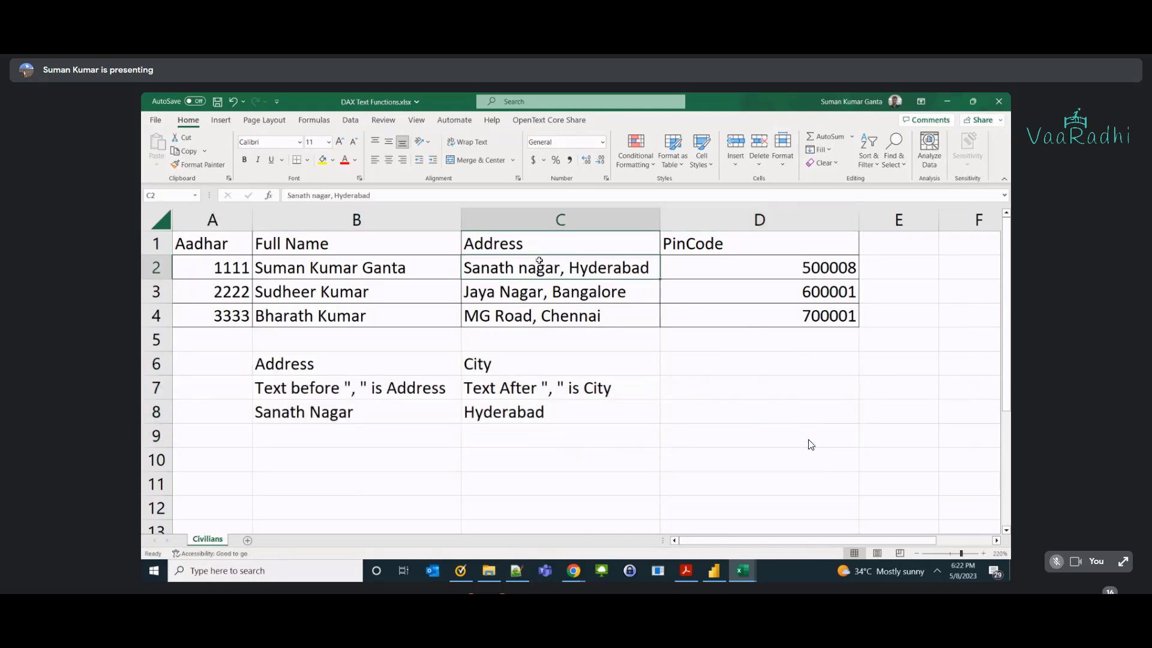
{"action": "double_click", "coordinate": [360, 387]}
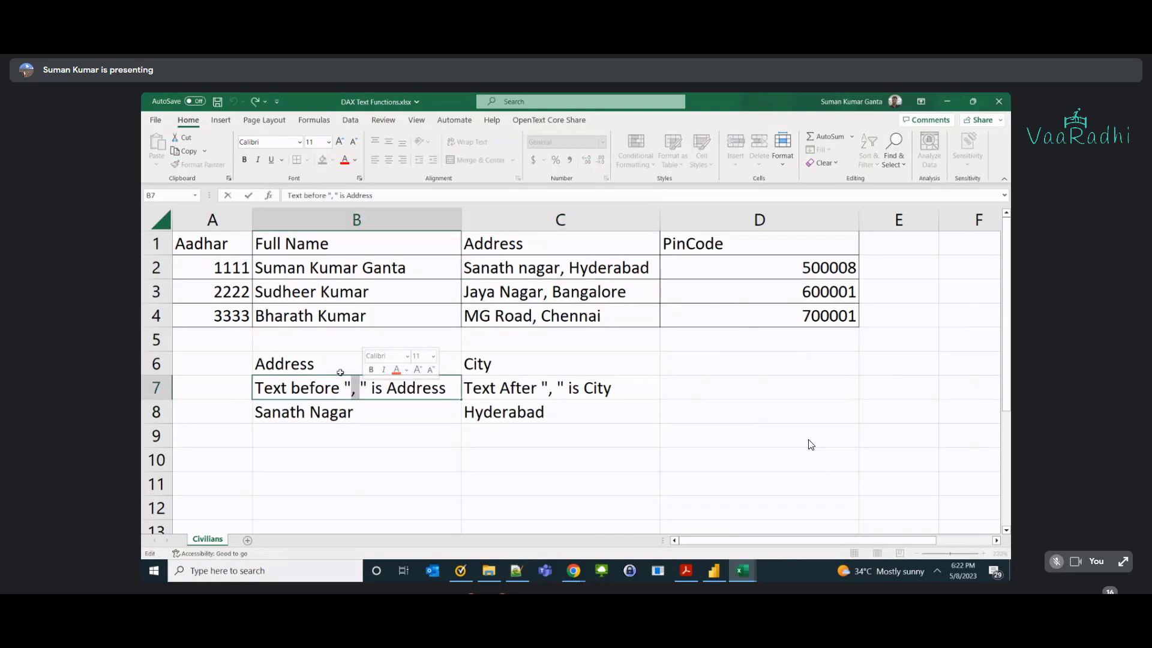
{"action": "left_click", "coordinate": [327, 365]}
{"action": "left_click", "coordinate": [543, 387]}
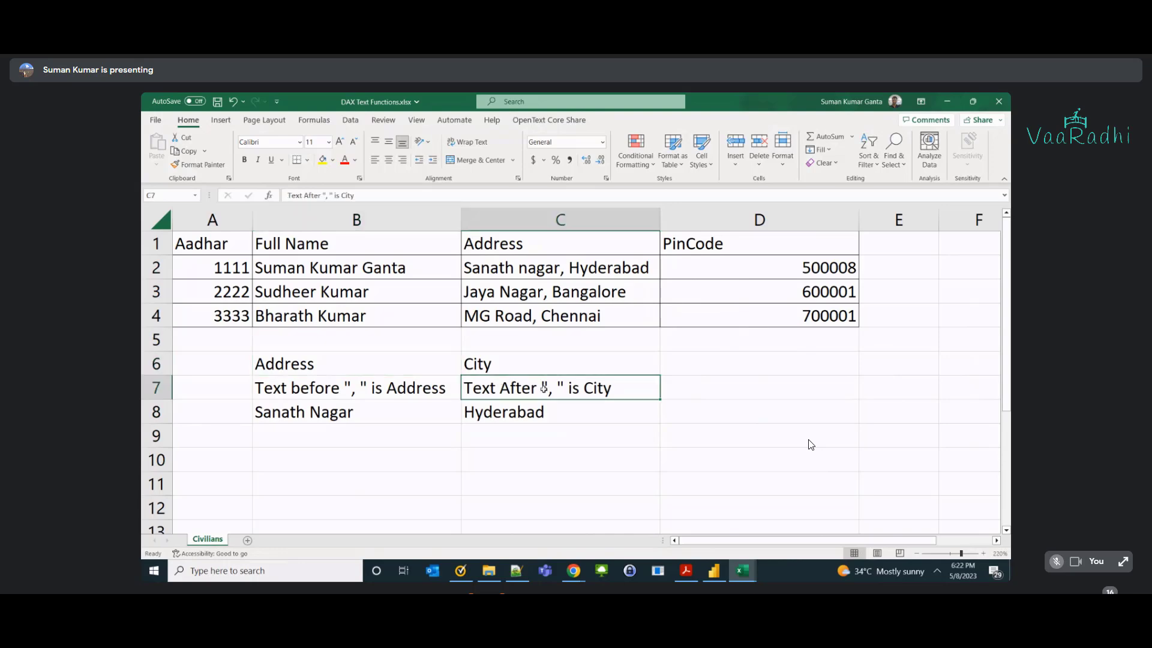
{"action": "double_click", "coordinate": [544, 388]}
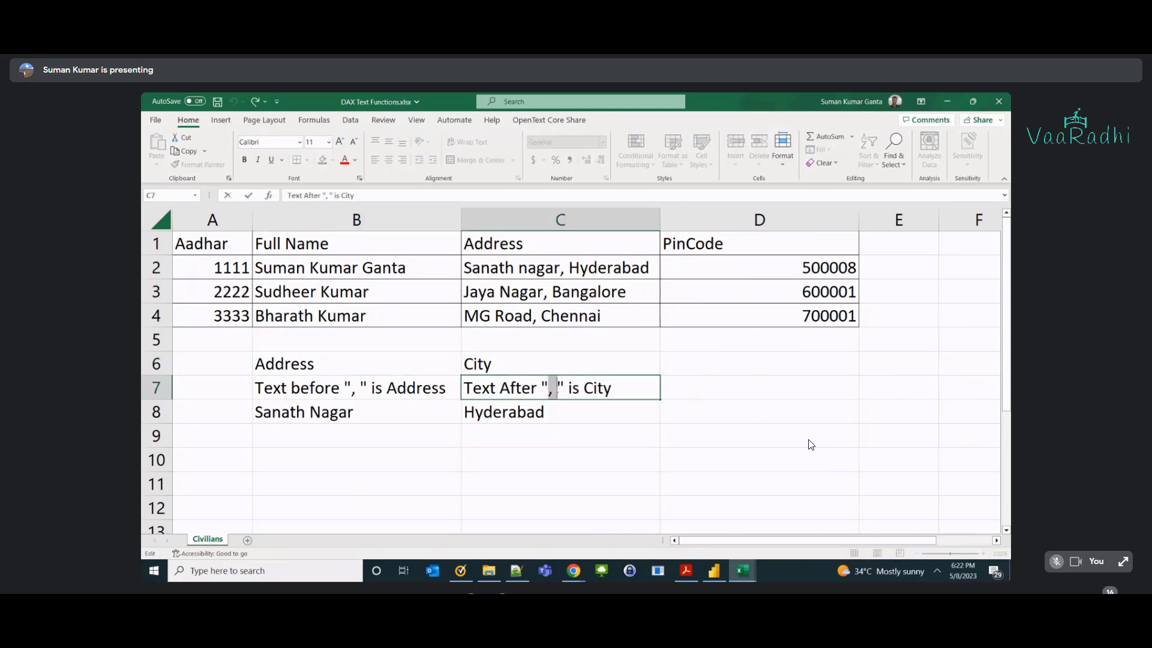
{"action": "double_click", "coordinate": [597, 388]}
{"action": "left_click", "coordinate": [580, 411]}
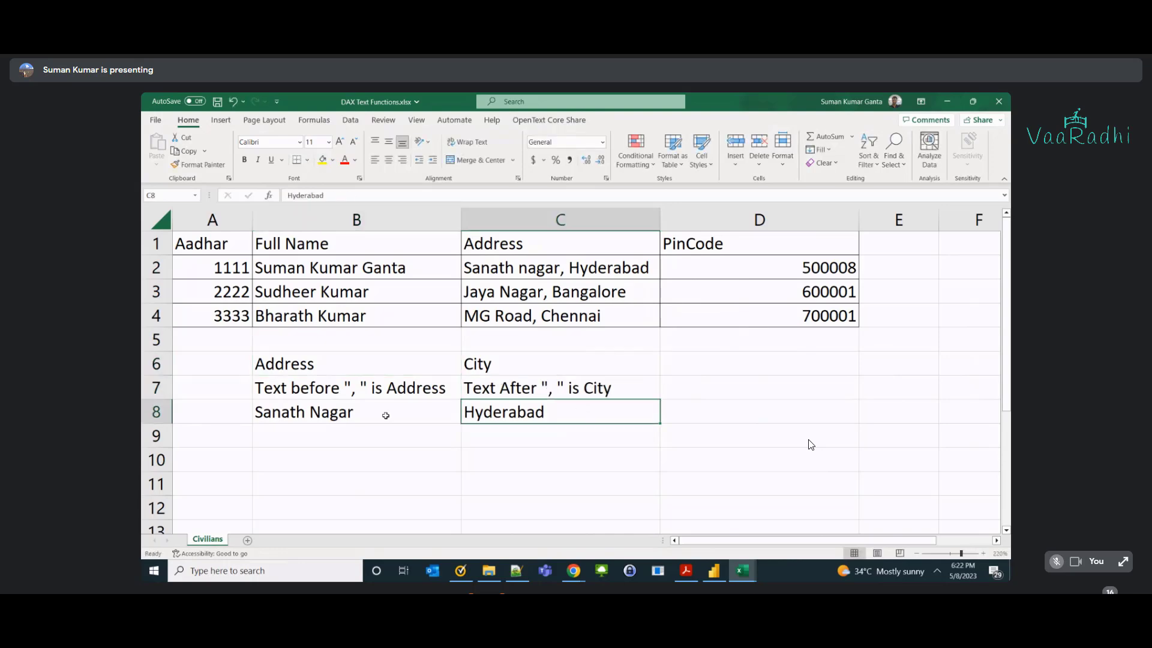
{"action": "left_click", "coordinate": [386, 415]}
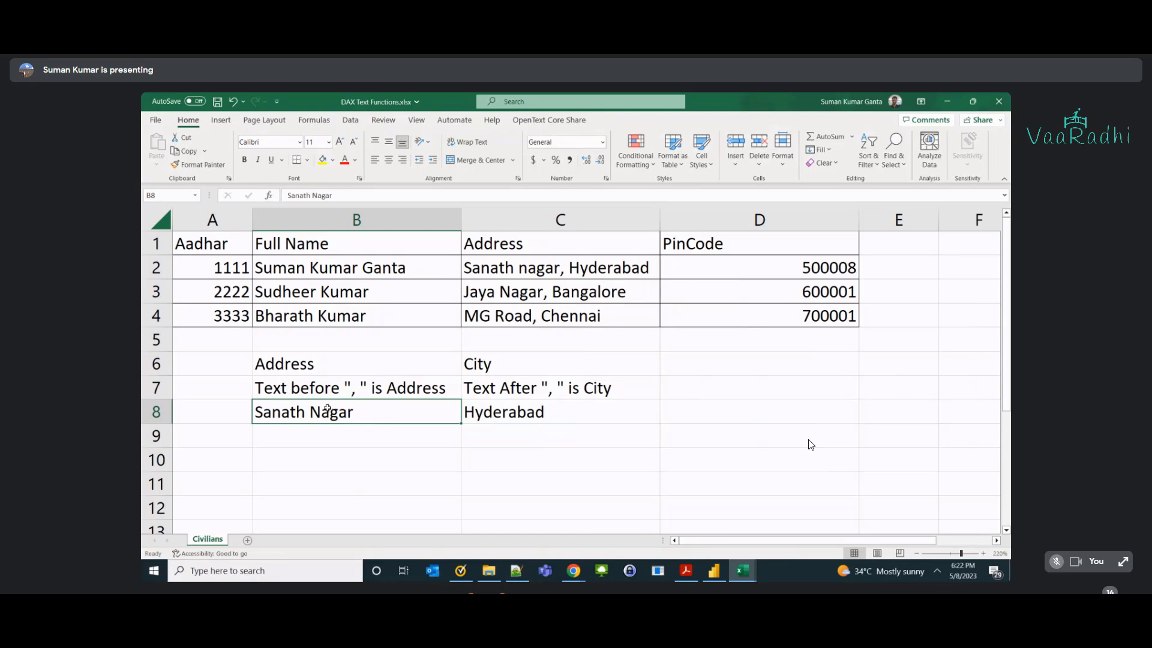
{"action": "left_click", "coordinate": [482, 413]}
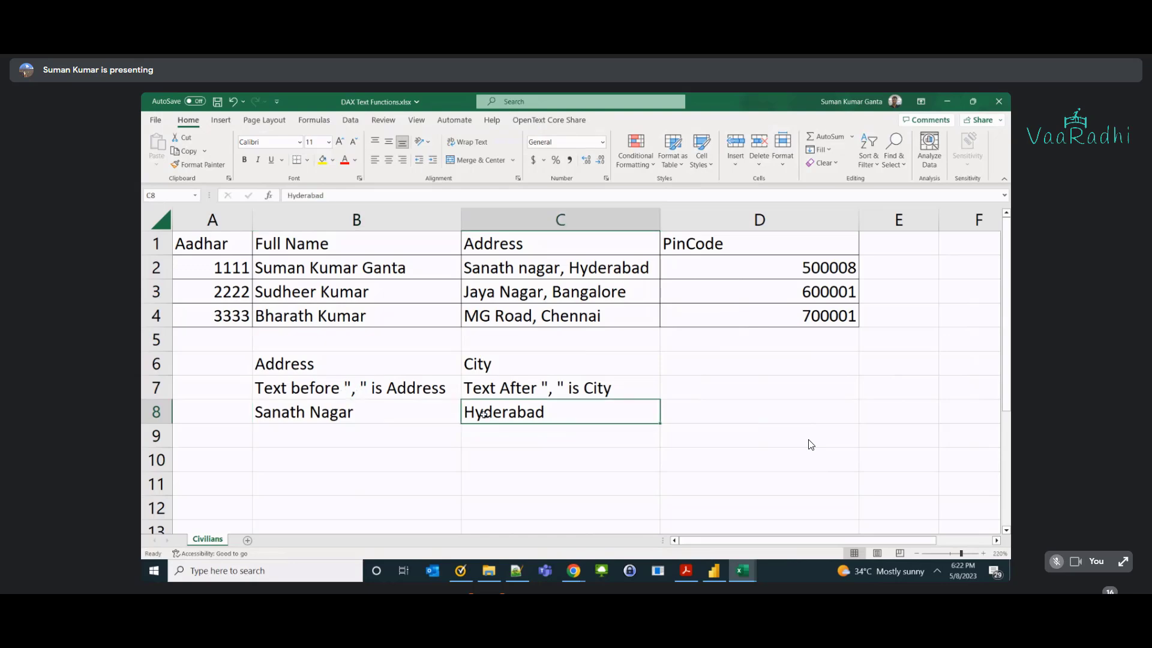
{"action": "left_click", "coordinate": [551, 388]}
{"action": "double_click", "coordinate": [550, 388]}
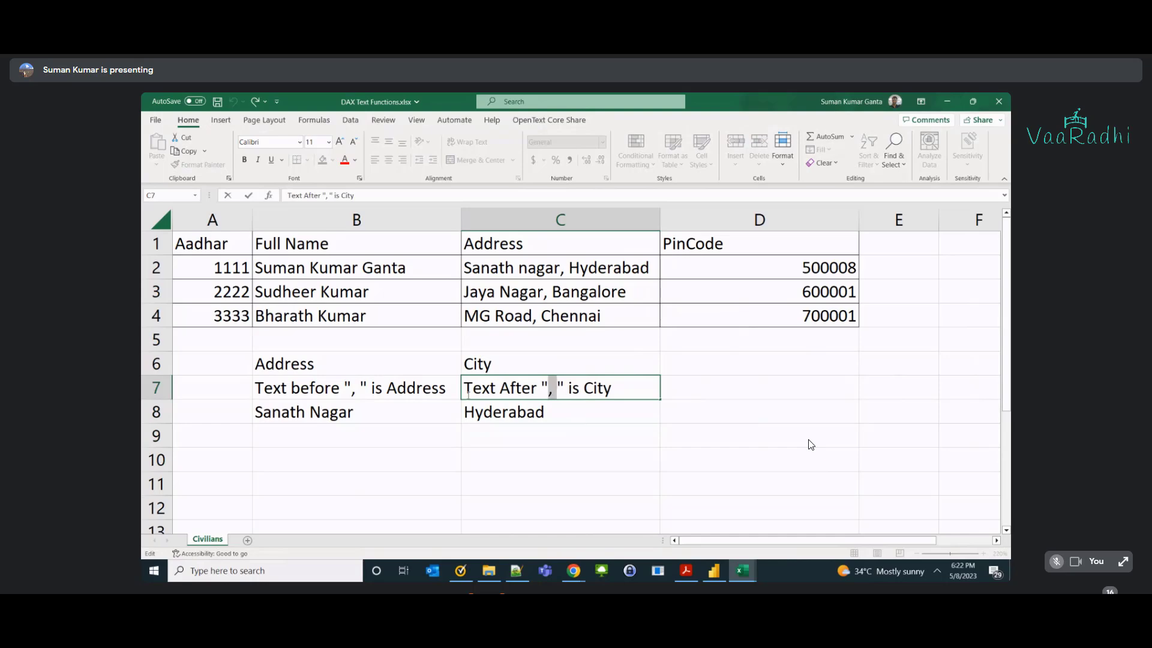
{"action": "left_click", "coordinate": [340, 432]}
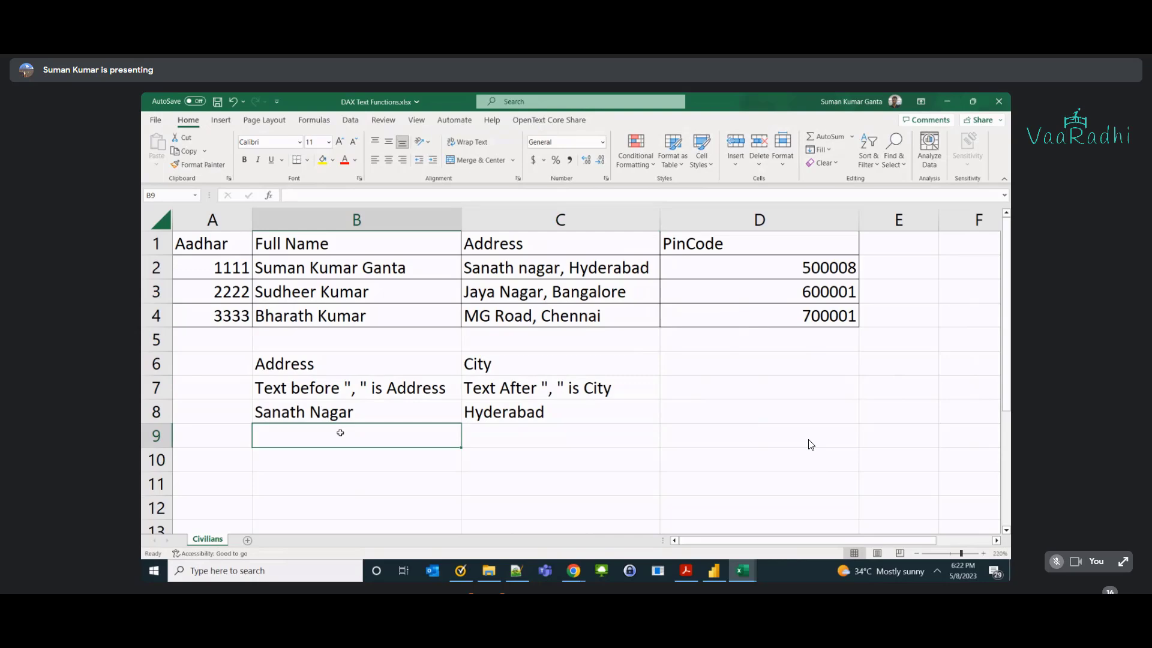
{"action": "double_click", "coordinate": [528, 265]}
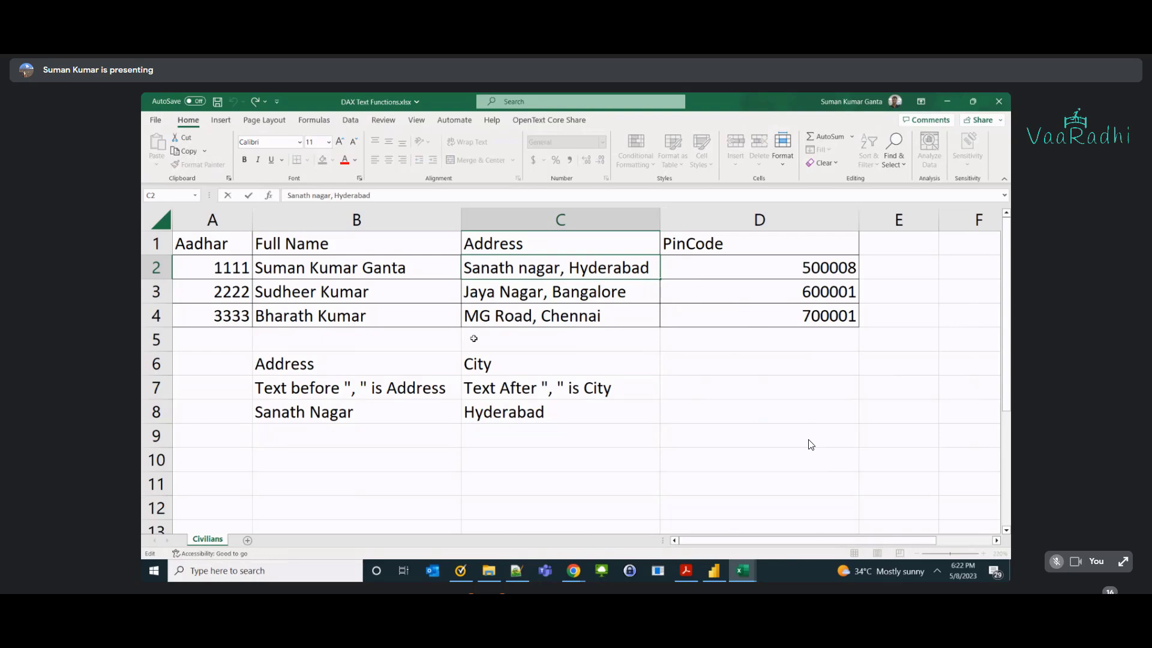
{"action": "left_click", "coordinate": [373, 416]}
{"action": "left_click", "coordinate": [534, 275]}
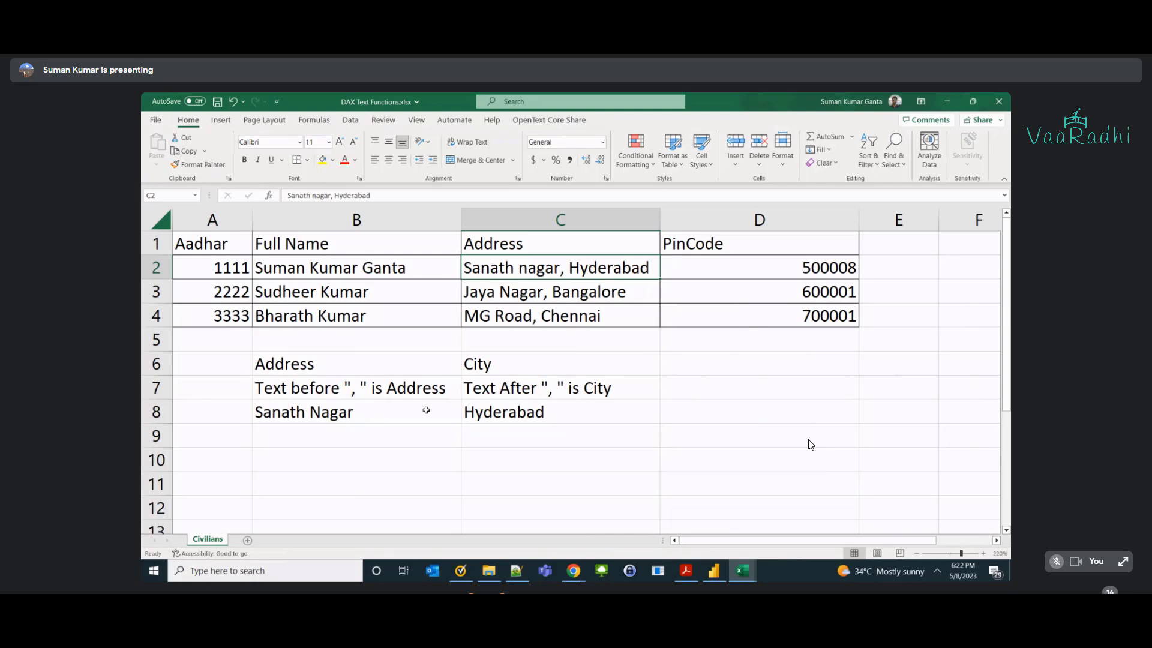
{"action": "key", "text": "alt+Tab"}
Admit both people waiting in the Google Meet call, then go back to the Civilians sheet.
{"action": "left_click", "coordinate": [798, 260]}
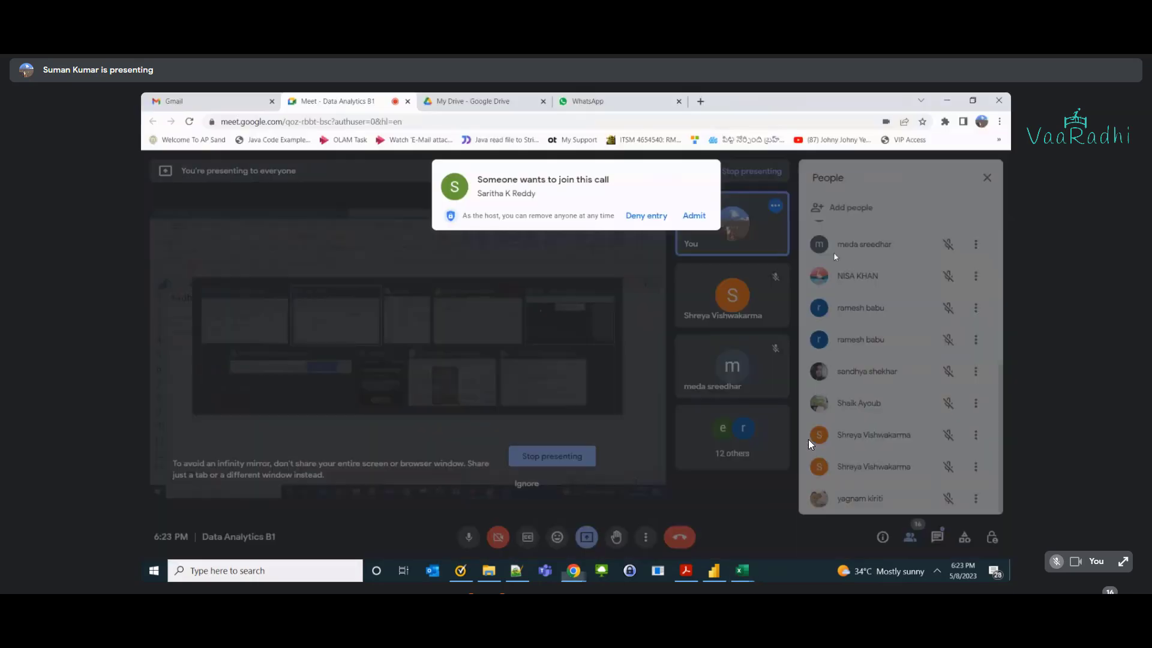
{"action": "left_click", "coordinate": [687, 221]}
{"action": "key", "text": "alt+Tab"}
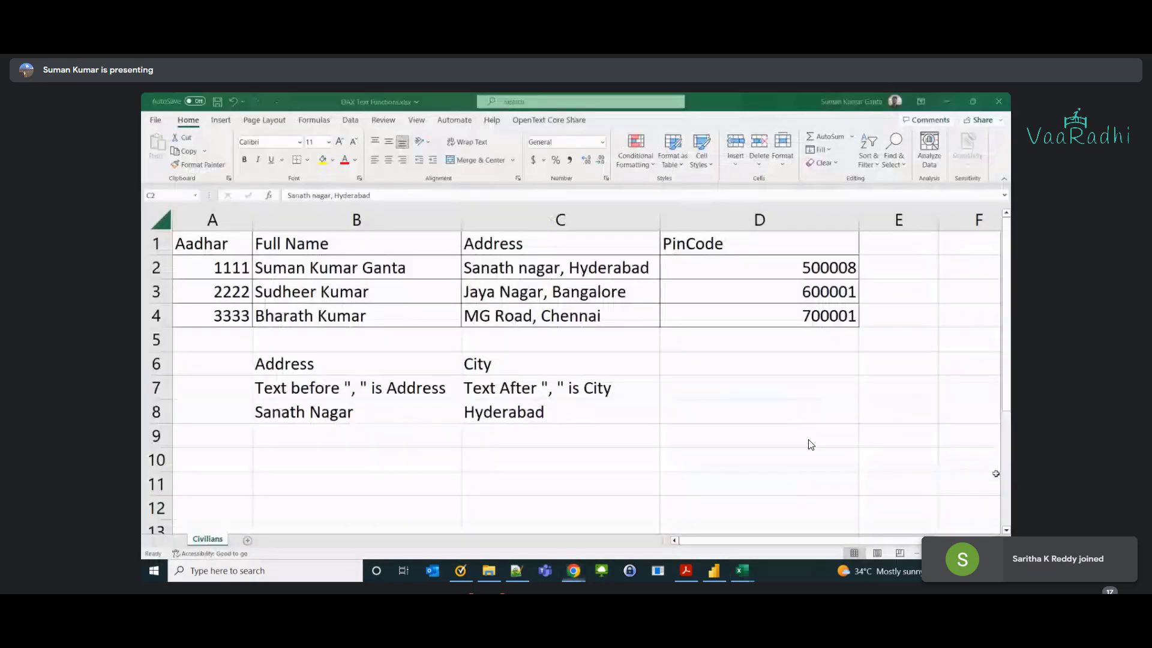
{"action": "key", "text": "alt+Tab"}
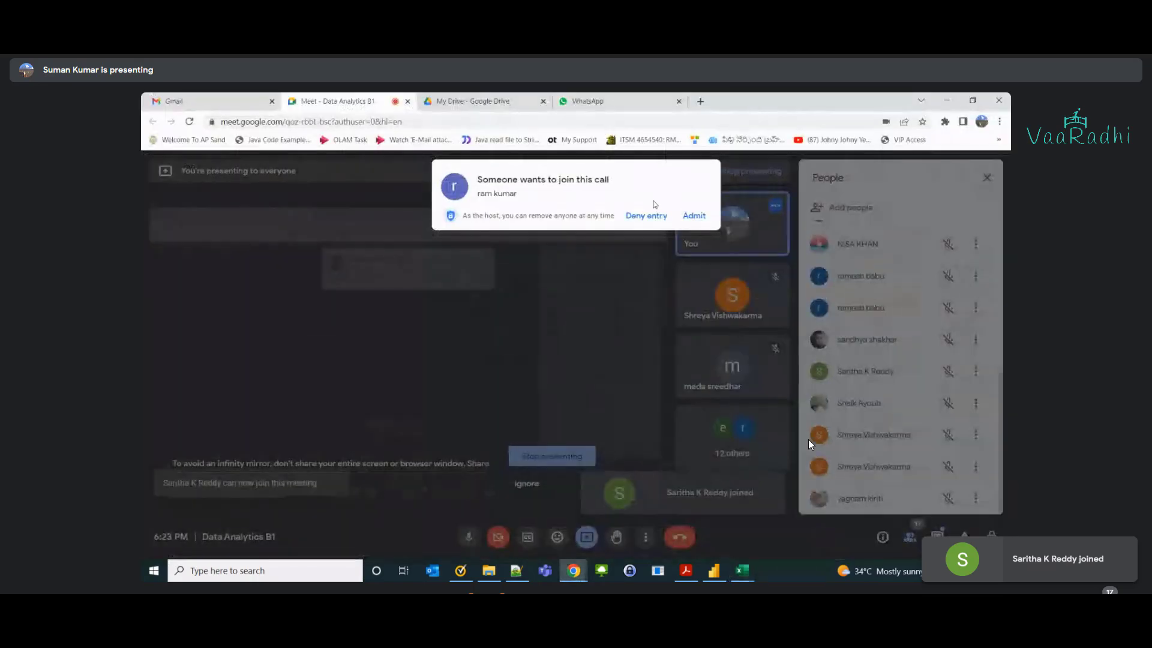
{"action": "left_click", "coordinate": [686, 215]}
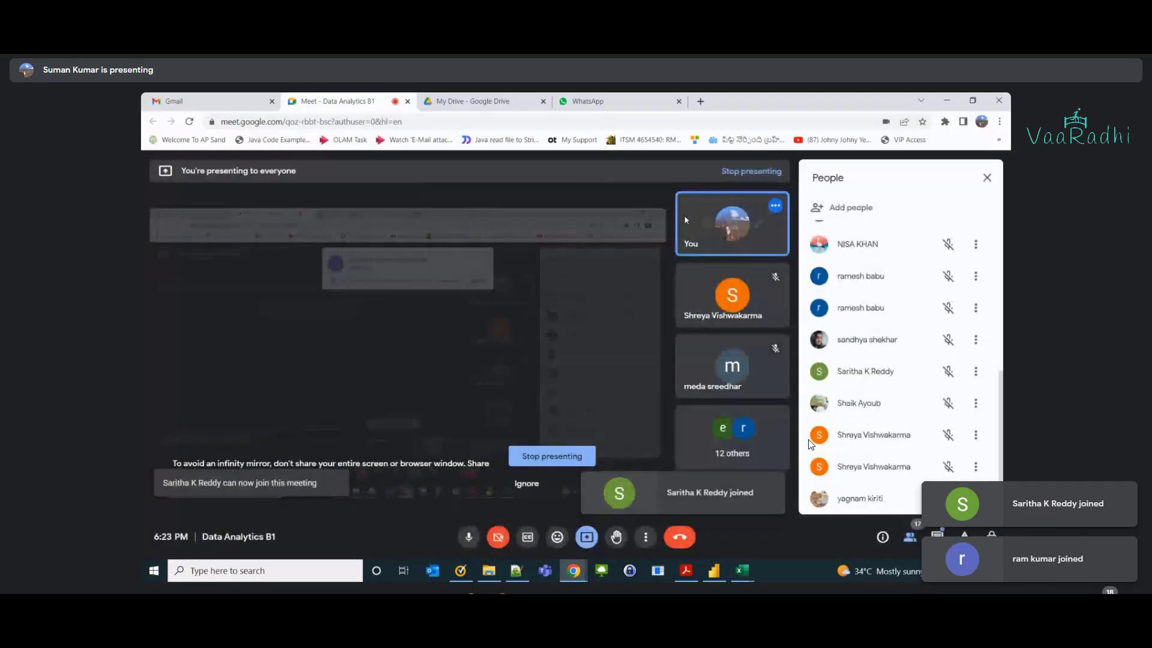
{"action": "key", "text": "alt+Tab"}
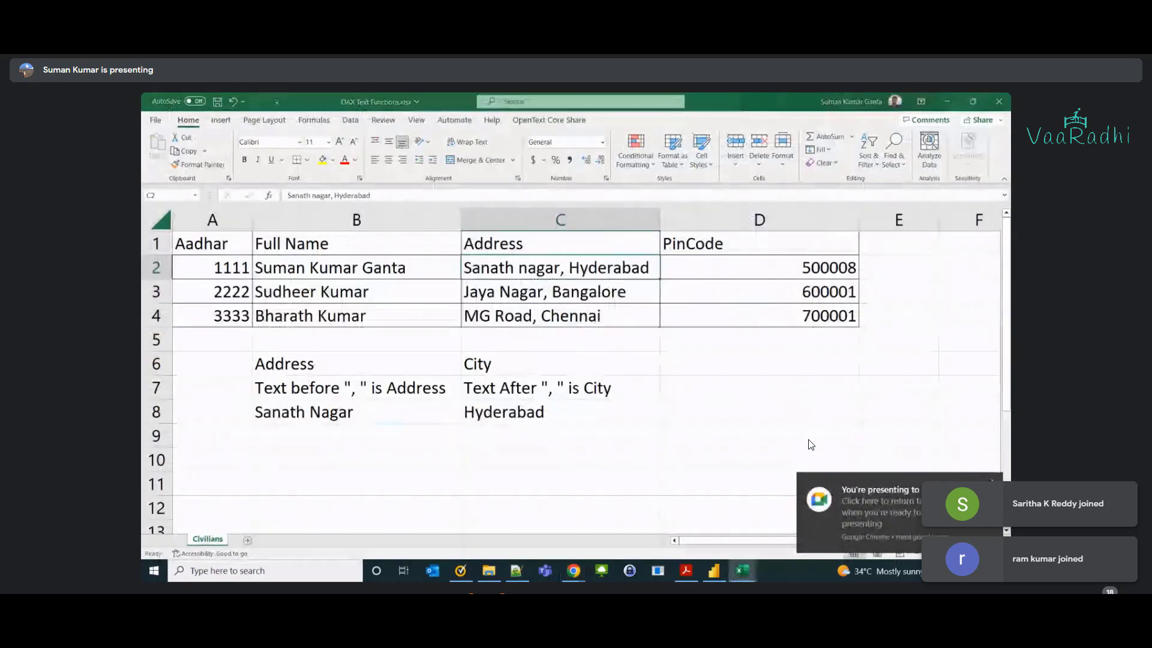
{"action": "left_click", "coordinate": [332, 432]}
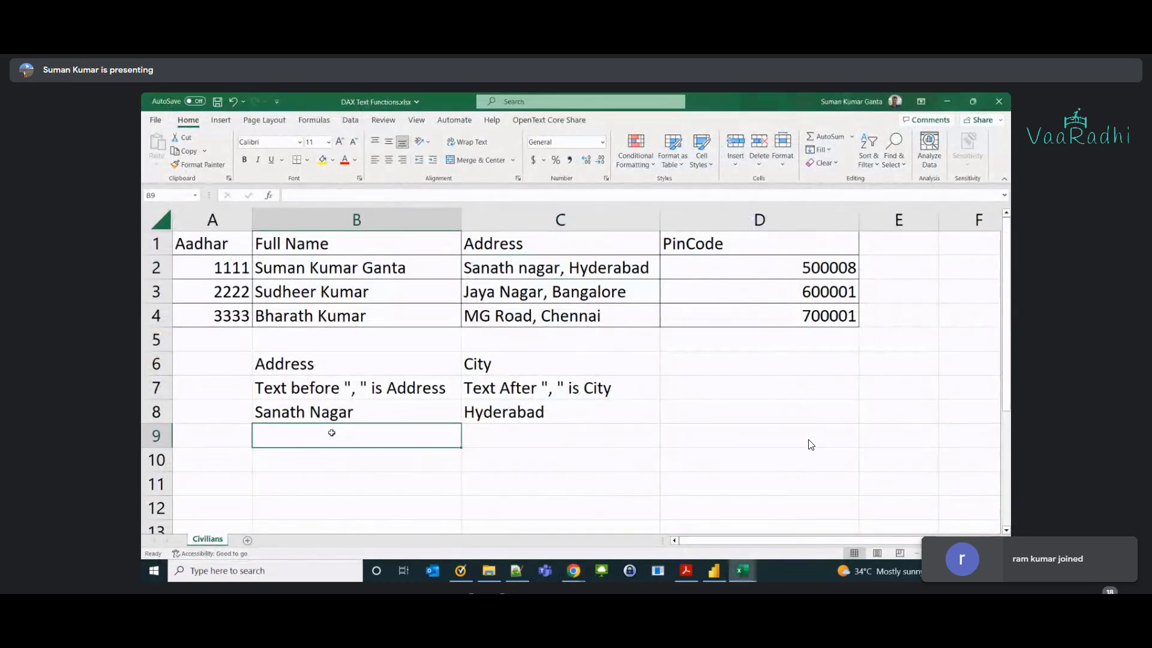
{"action": "key", "text": "Up"}
{"action": "key", "text": "Up"}
{"action": "key", "text": "Up"}
{"action": "key", "text": "Up"}
{"action": "key", "text": "Up"}
{"action": "key", "text": "Up"}
{"action": "key", "text": "Up"}
{"action": "key", "text": "Up"}
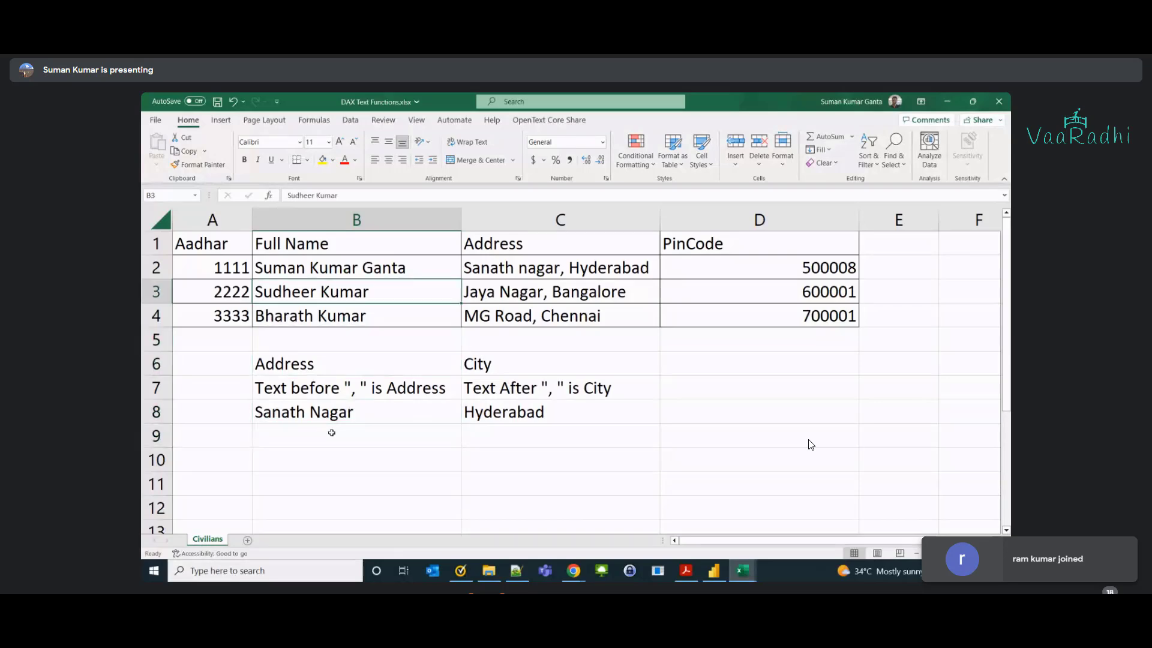
{"action": "key", "text": "Down"}
{"action": "key", "text": "Right"}
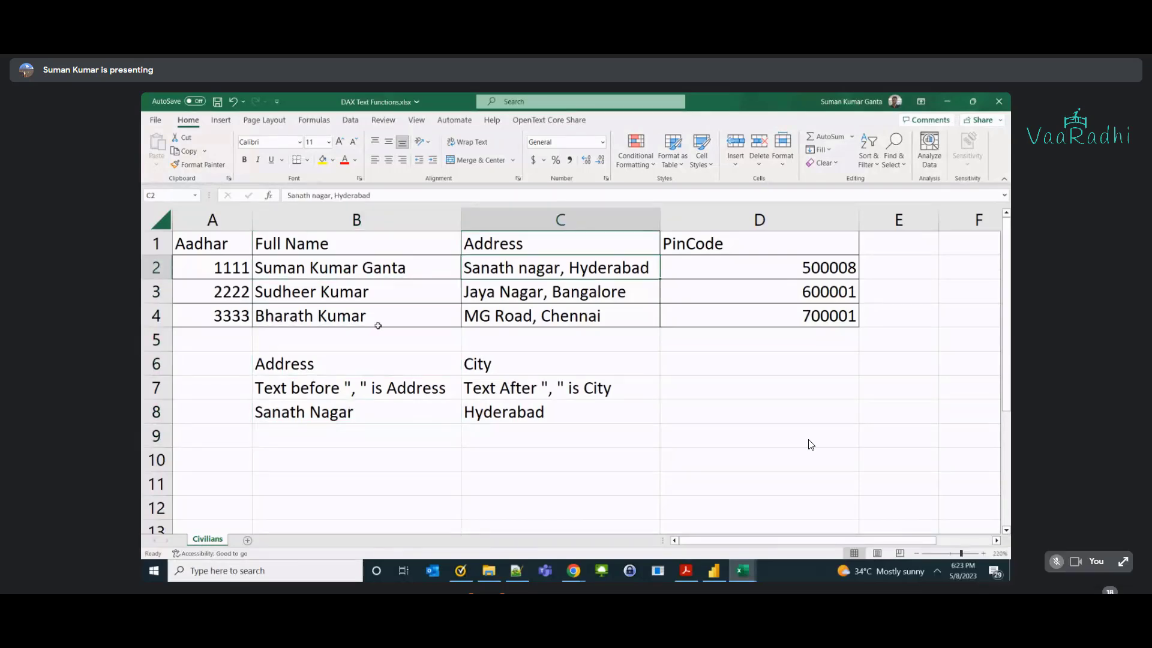
{"action": "double_click", "coordinate": [257, 413]}
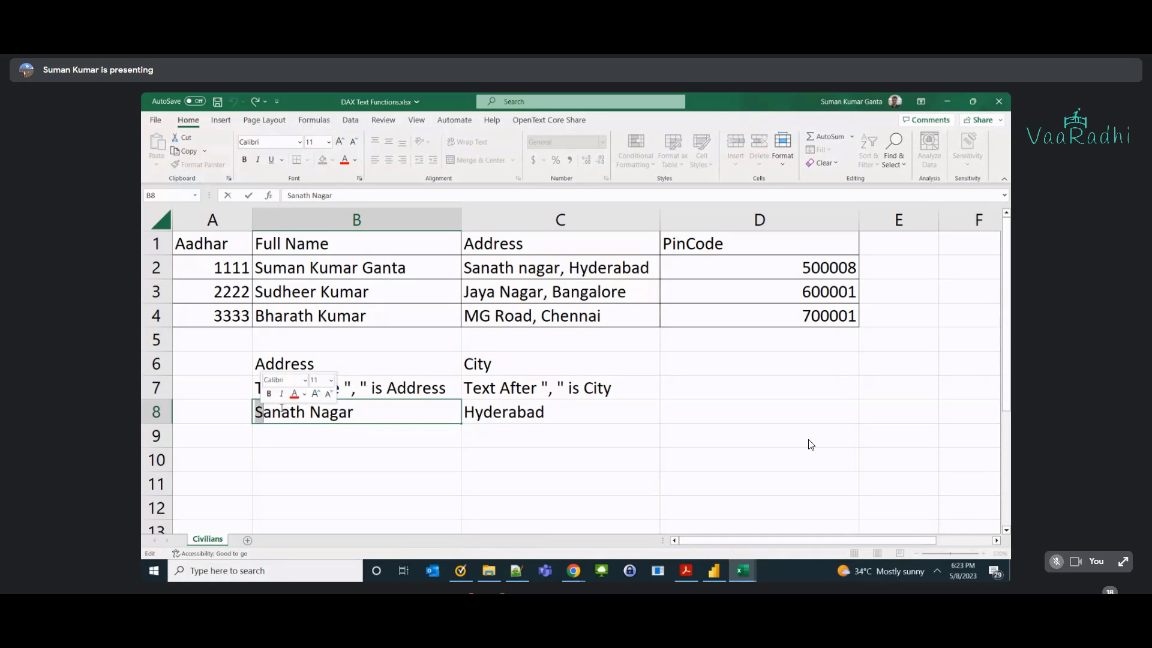
{"action": "double_click", "coordinate": [353, 389]}
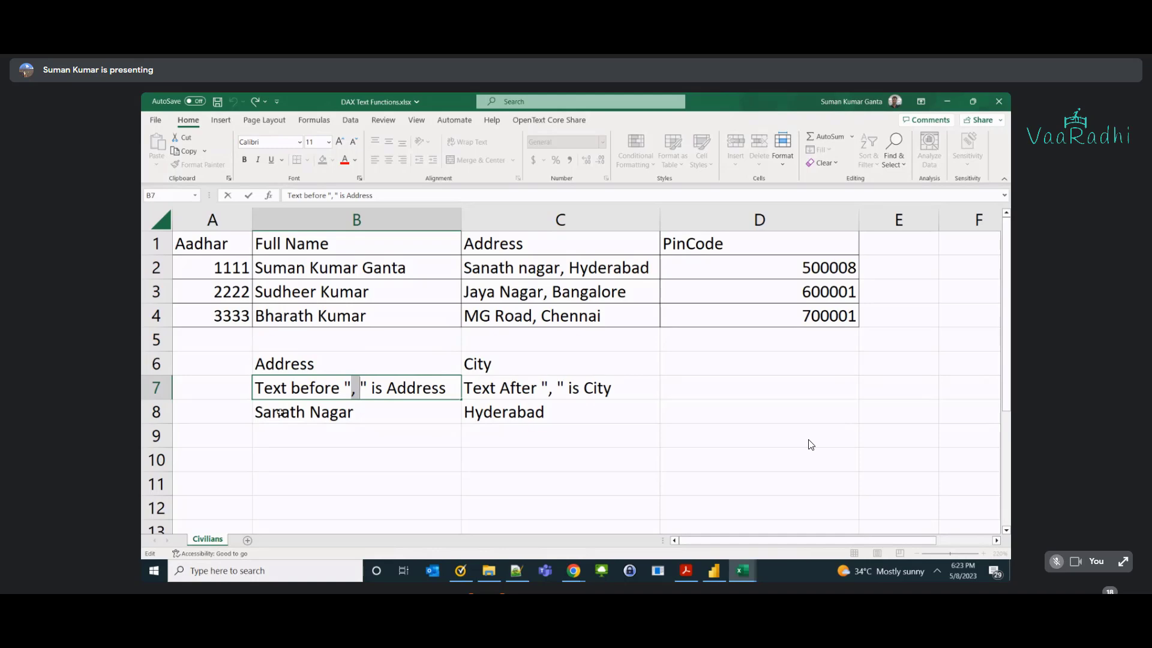
{"action": "double_click", "coordinate": [263, 412]}
{"action": "left_click_drag", "start_coordinate": [263, 412], "coordinate": [255, 412]}
{"action": "double_click", "coordinate": [352, 389]}
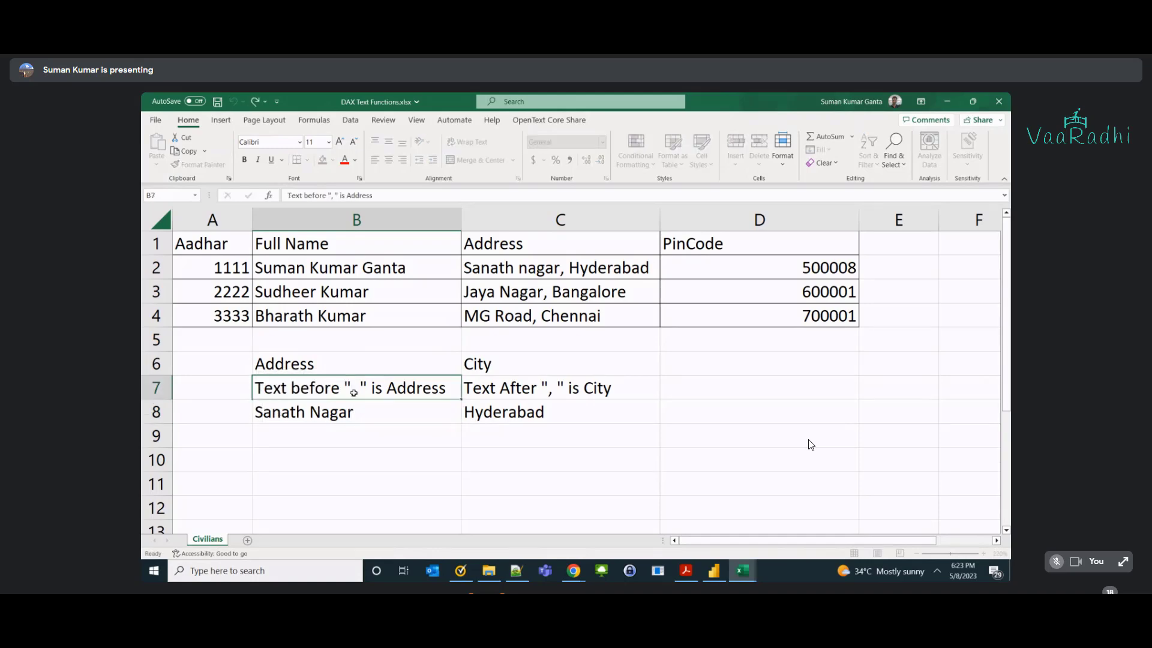
{"action": "left_click_drag", "start_coordinate": [353, 393], "coordinate": [362, 393]}
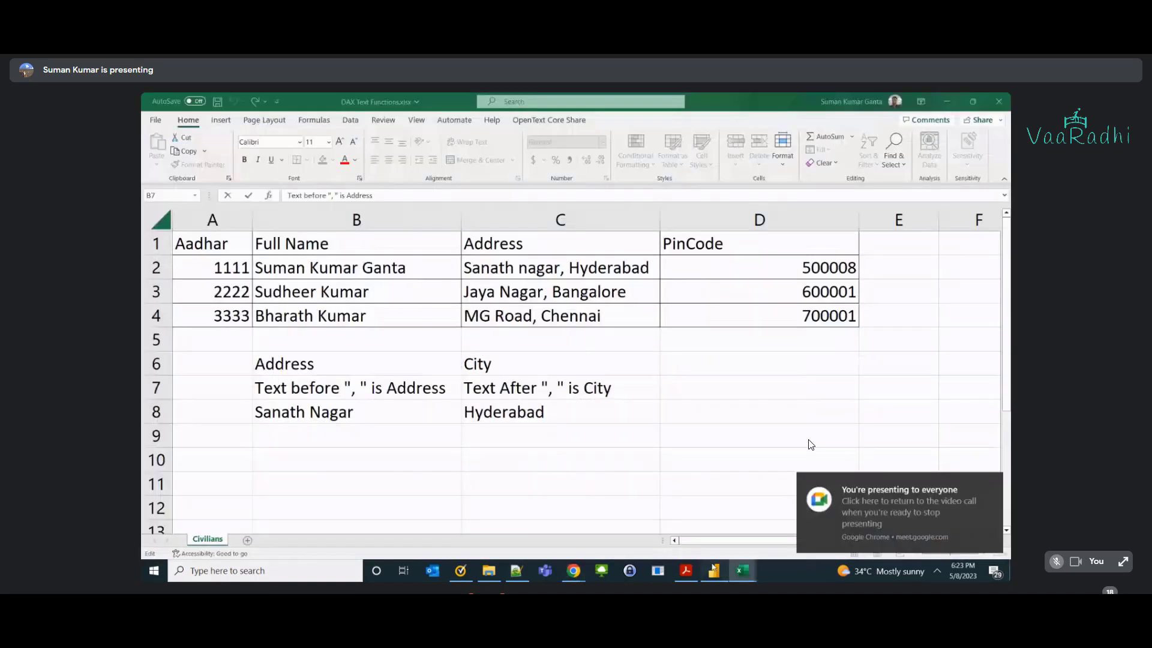
Rename the Left Data column to 'Index of comma'.
{"action": "key", "text": "alt+Tab"}
{"action": "left_click", "coordinate": [503, 223]}
{"action": "double_click", "coordinate": [228, 192]}
{"action": "type", "text": "Index of Data = left(Civilians[Full Name], 5"}
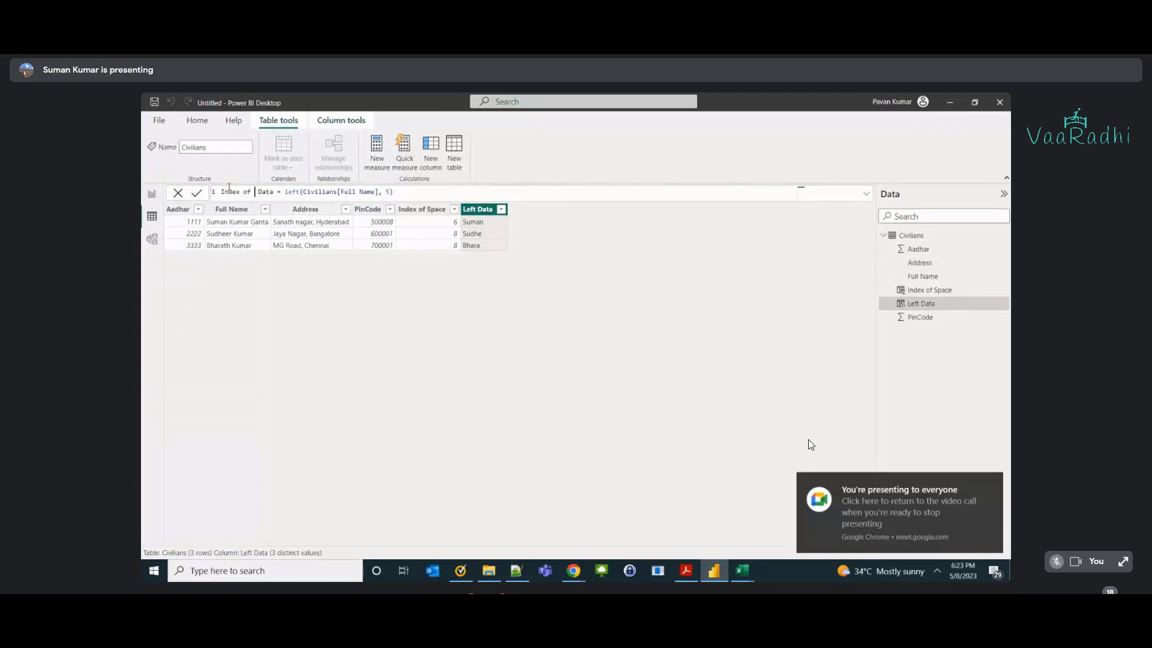
{"action": "key", "text": "ctrl+shift+Right"}
{"action": "key", "text": "BackSpace"}
{"action": "type", "text": "comma"}
Replace its formula with FIND(", ", Civilians[Address]), giving 13, 11, 8, then return to Excel.
{"action": "key", "text": "ctrl+Right"}
{"action": "key", "text": "ctrl+Right"}
{"action": "key", "text": "ctrl+Left"}
{"action": "key", "text": "shift+End"}
{"action": "type", "text": "f"}
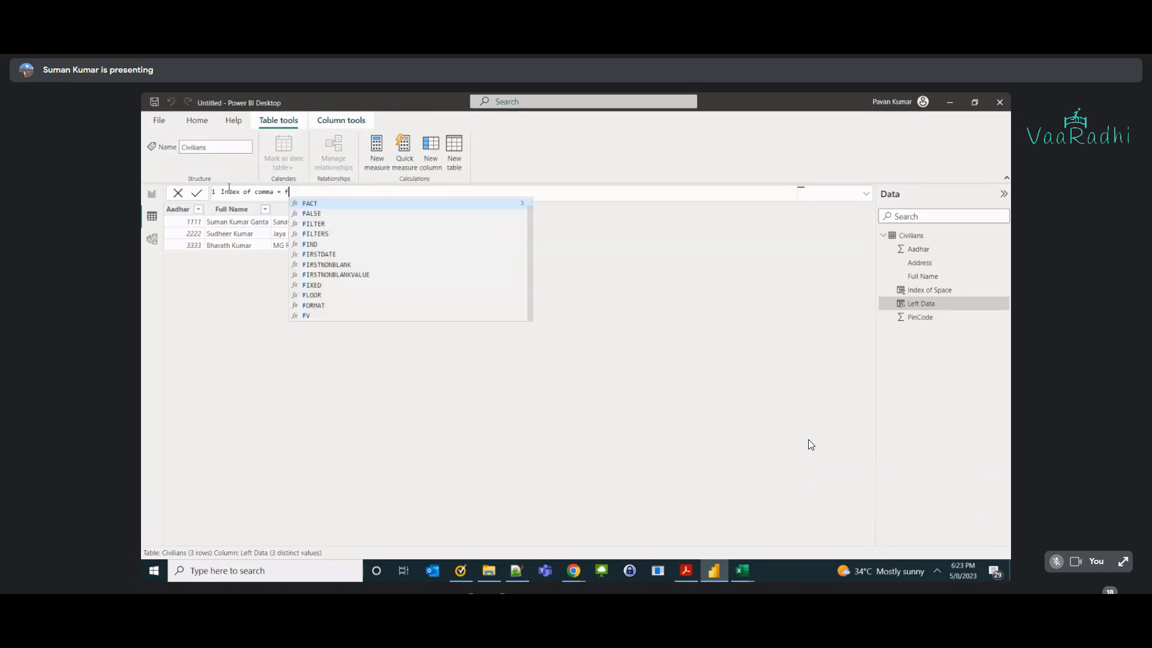
{"action": "type", "text": "ind("}
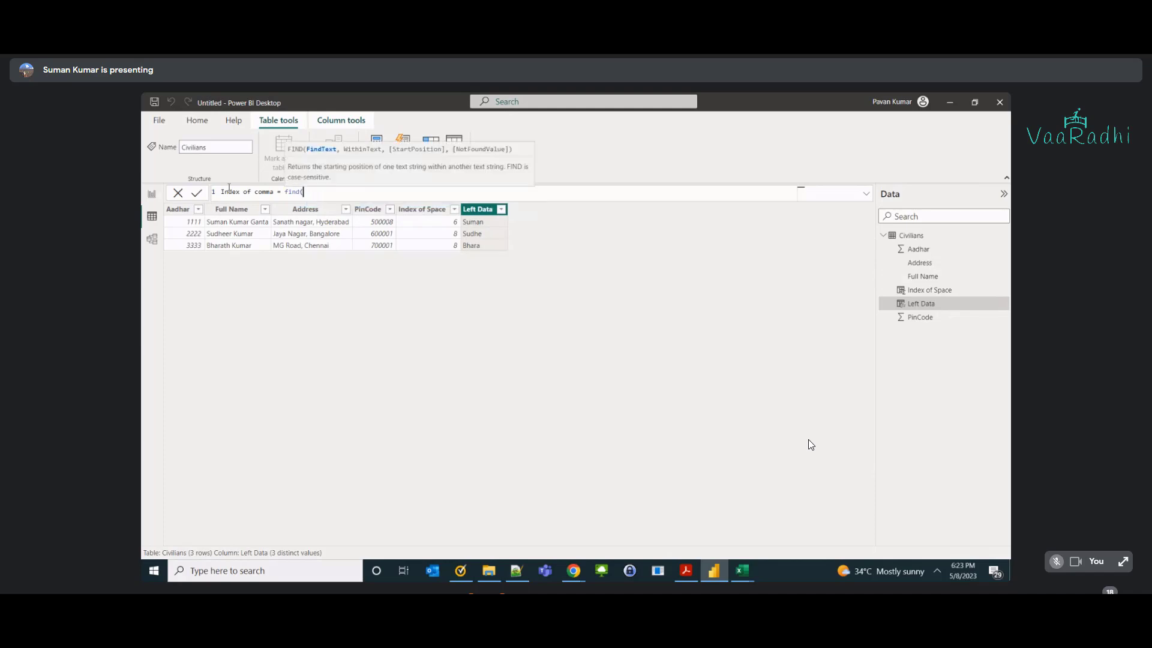
{"action": "type", "text": "\", \",civil"}
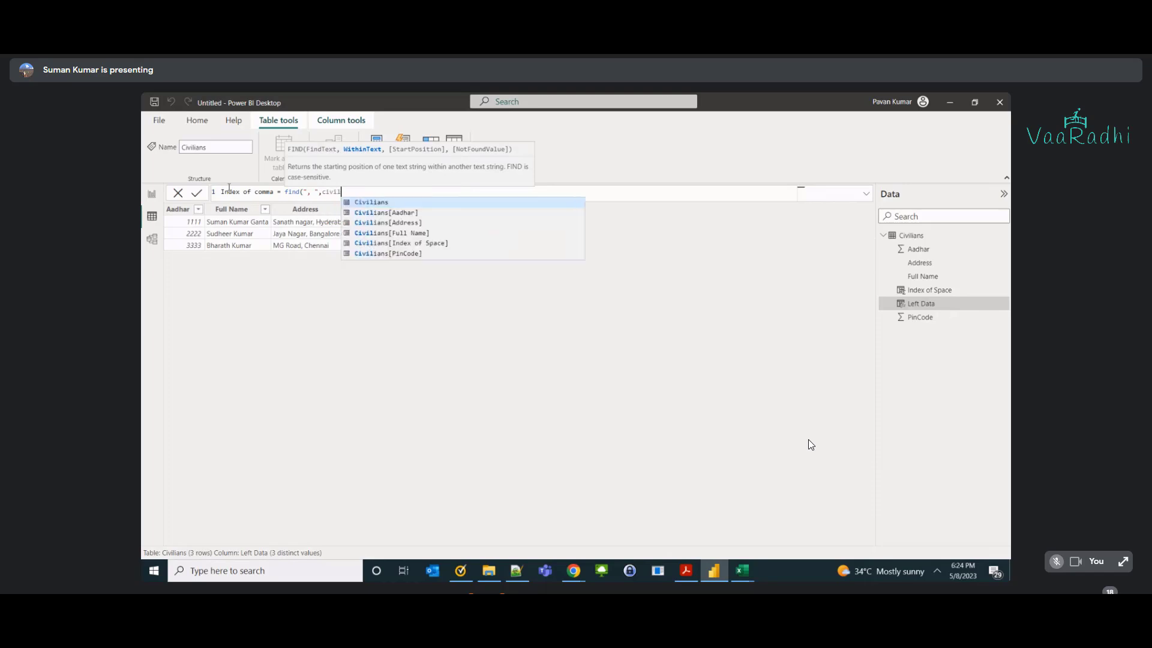
{"action": "key", "text": "Down"}
{"action": "key", "text": "Down"}
{"action": "key", "text": "Tab"}
{"action": "type", "text": ")"}
{"action": "key", "text": "Return"}
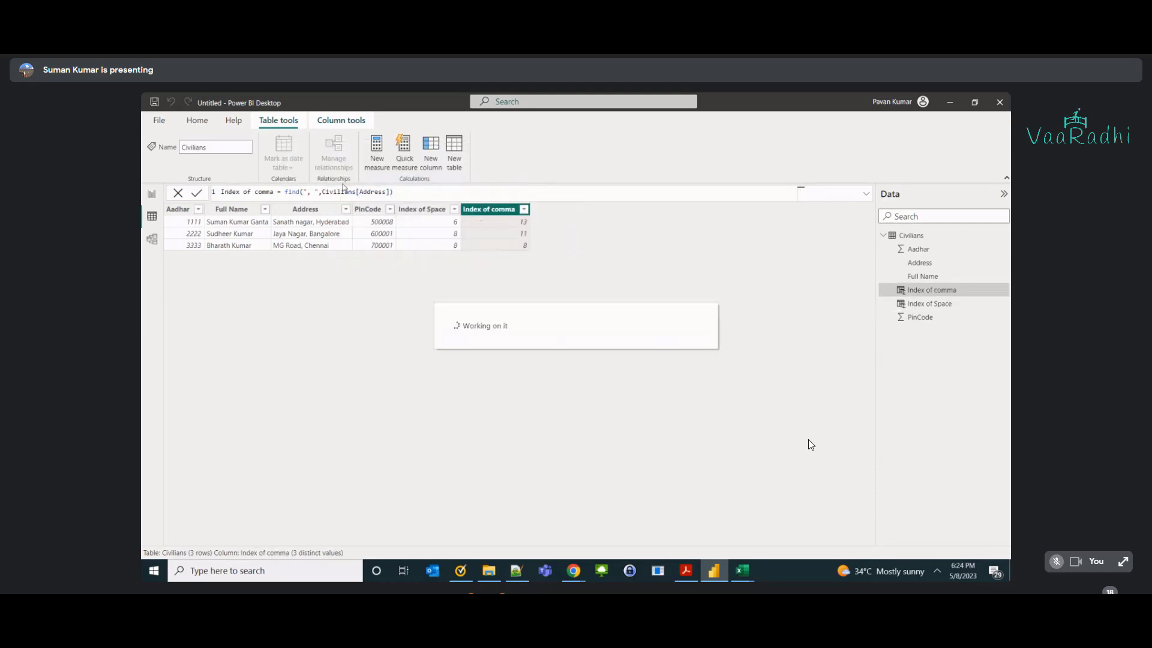
{"action": "left_click", "coordinate": [311, 192]}
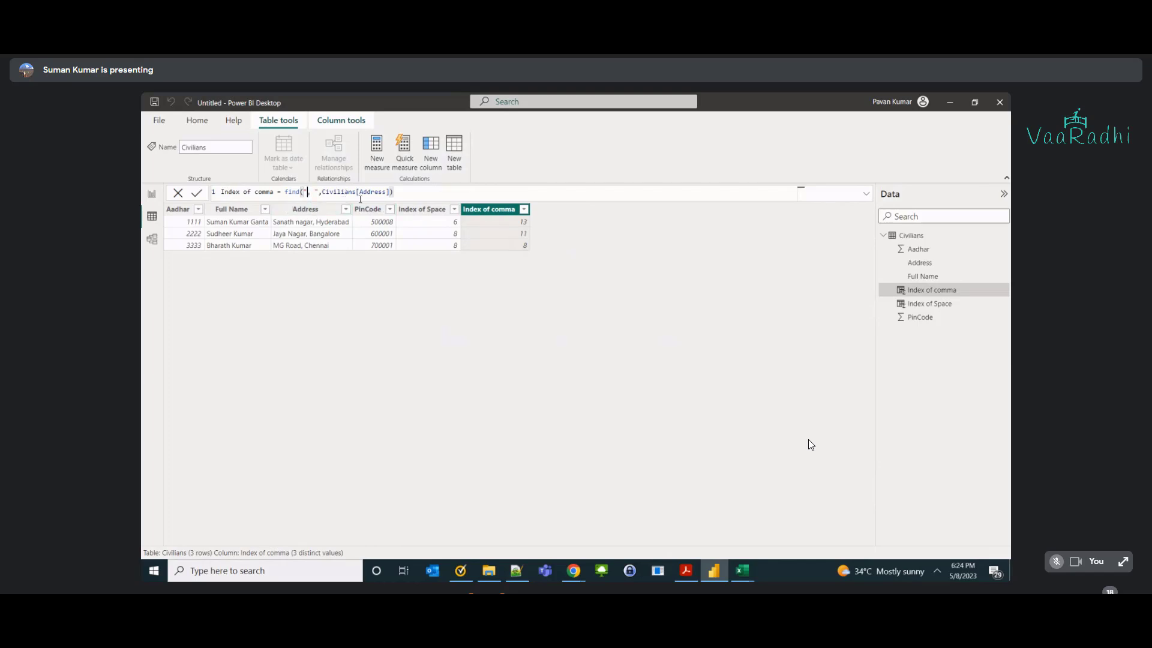
{"action": "left_click", "coordinate": [514, 223]}
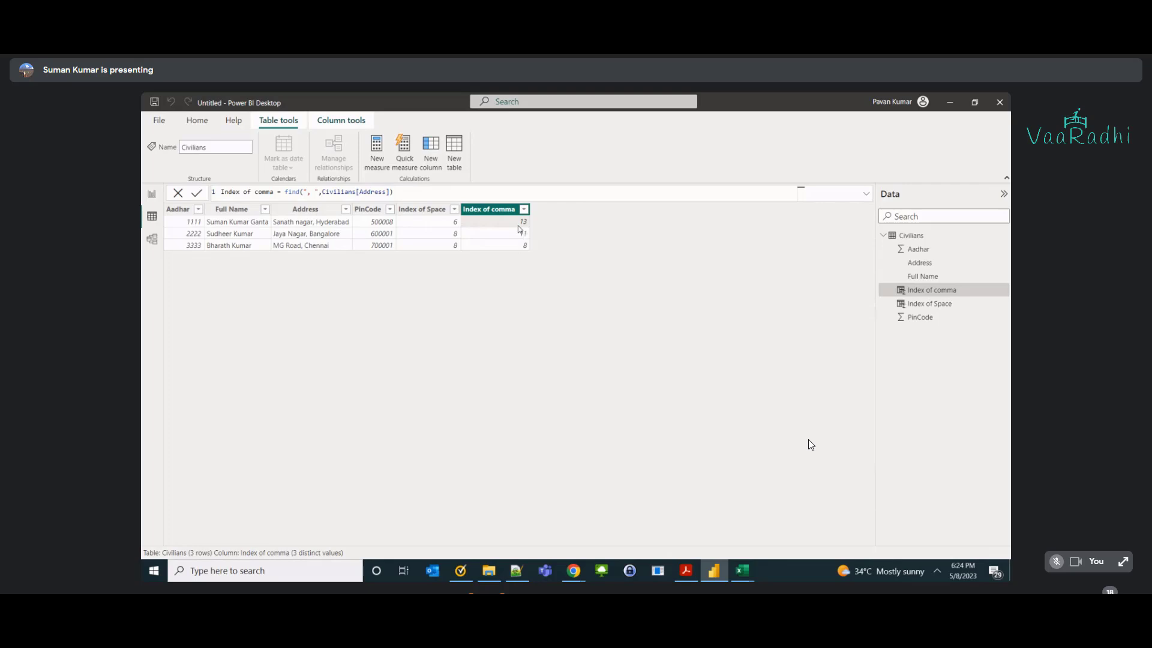
{"action": "key", "text": "alt+Tab"}
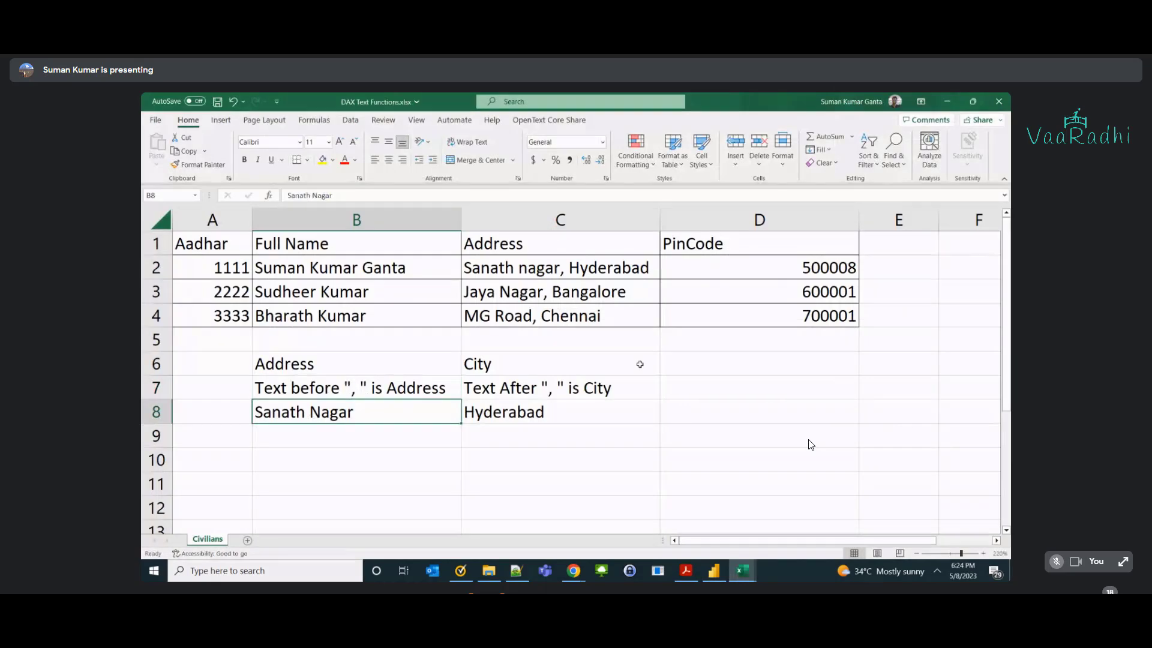
Label cell D6 'Index of ", "'.
{"action": "left_click", "coordinate": [687, 365]}
{"action": "key", "text": "Return"}
{"action": "type", "text": "In"}
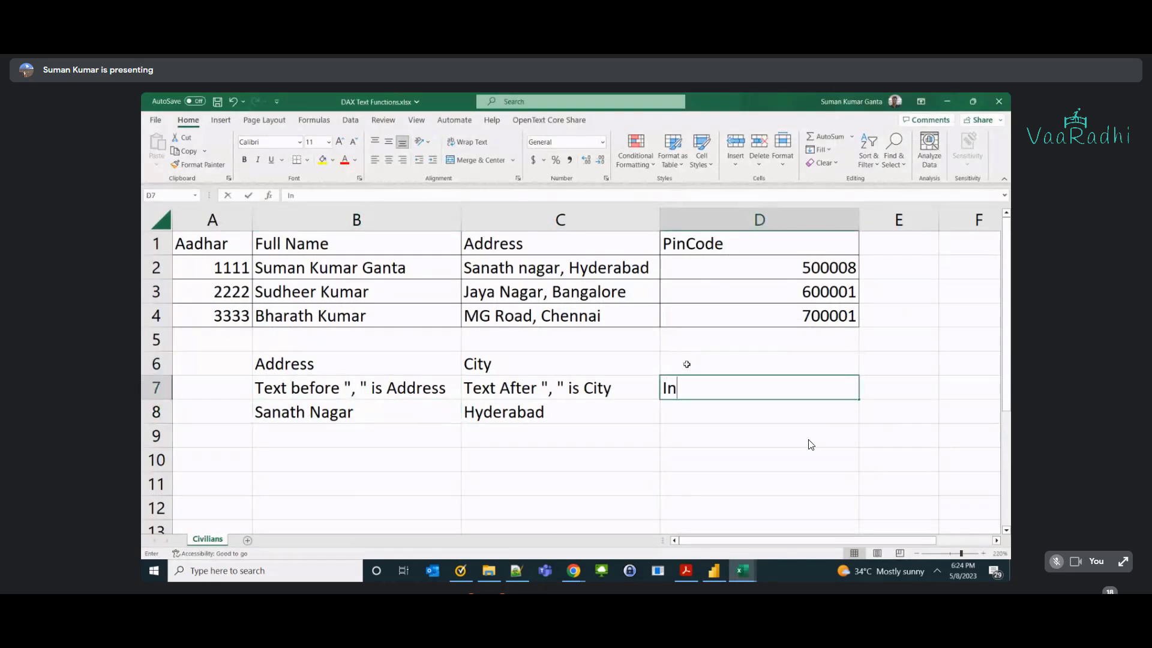
{"action": "key", "text": "Escape"}
{"action": "key", "text": "Right"}
{"action": "key", "text": "Up"}
{"action": "key", "text": "Left"}
{"action": "type", "text": "Index of \", "}
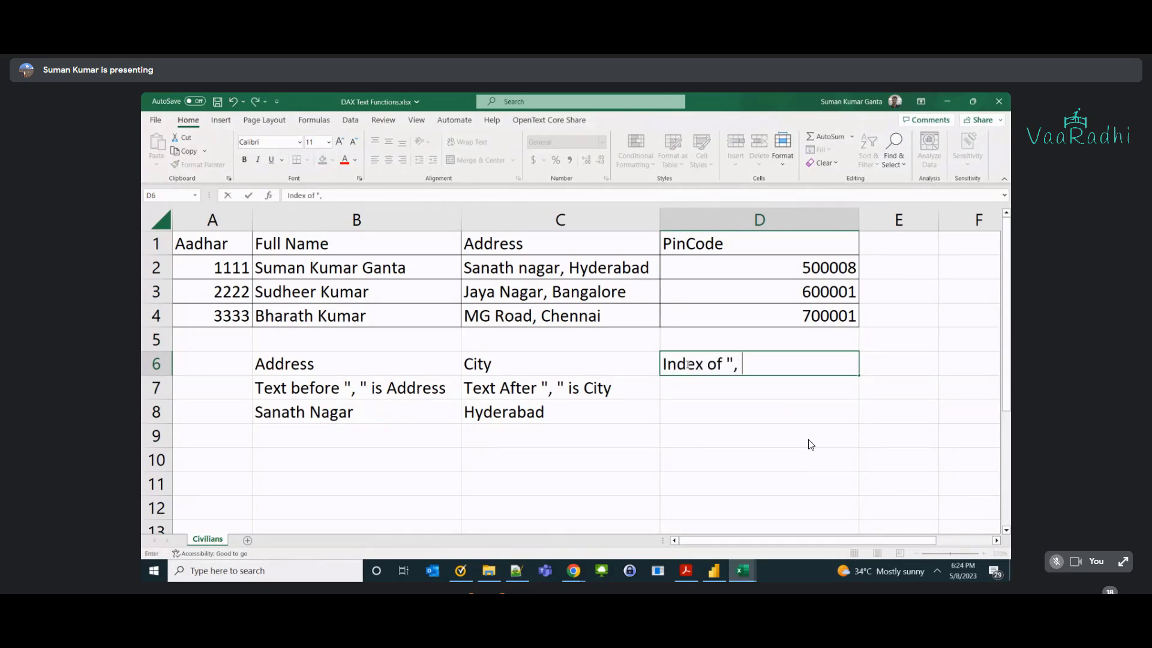
{"action": "type", "text": "\""}
{"action": "key", "text": "Return"}
Enter 13 in D8 and copy the 'Sanath nagar, Hyderabad' address from C2.
{"action": "type", "text": "="}
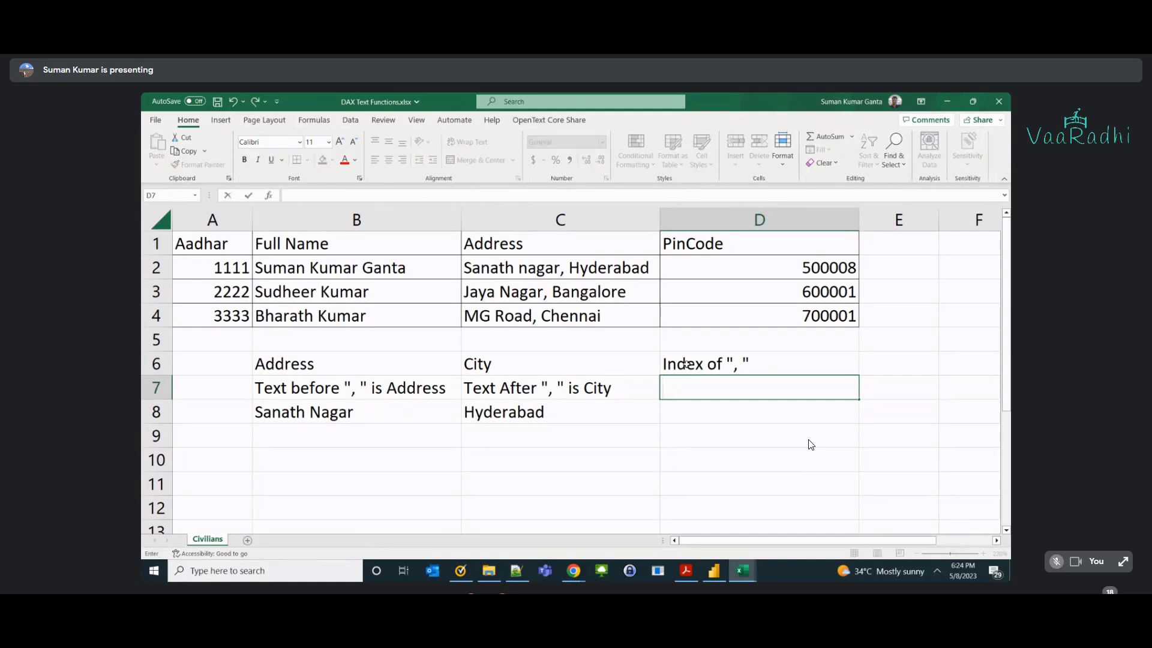
{"action": "key", "text": "Return"}
{"action": "type", "text": "1"}
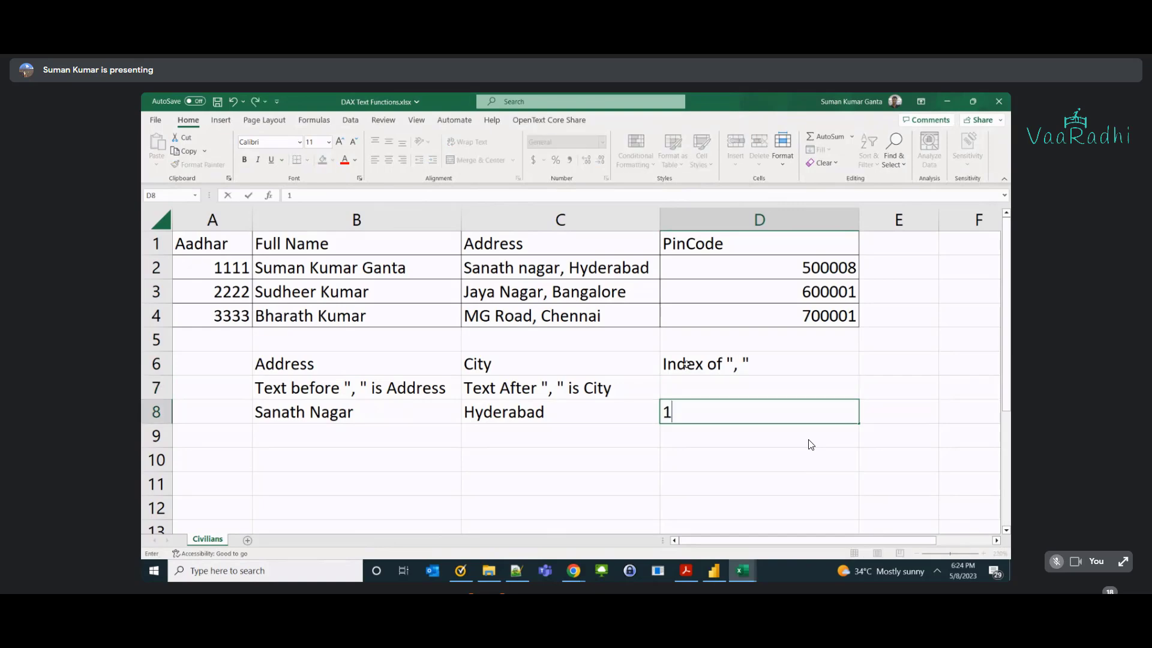
{"action": "type", "text": "3"}
{"action": "key", "text": "Return"}
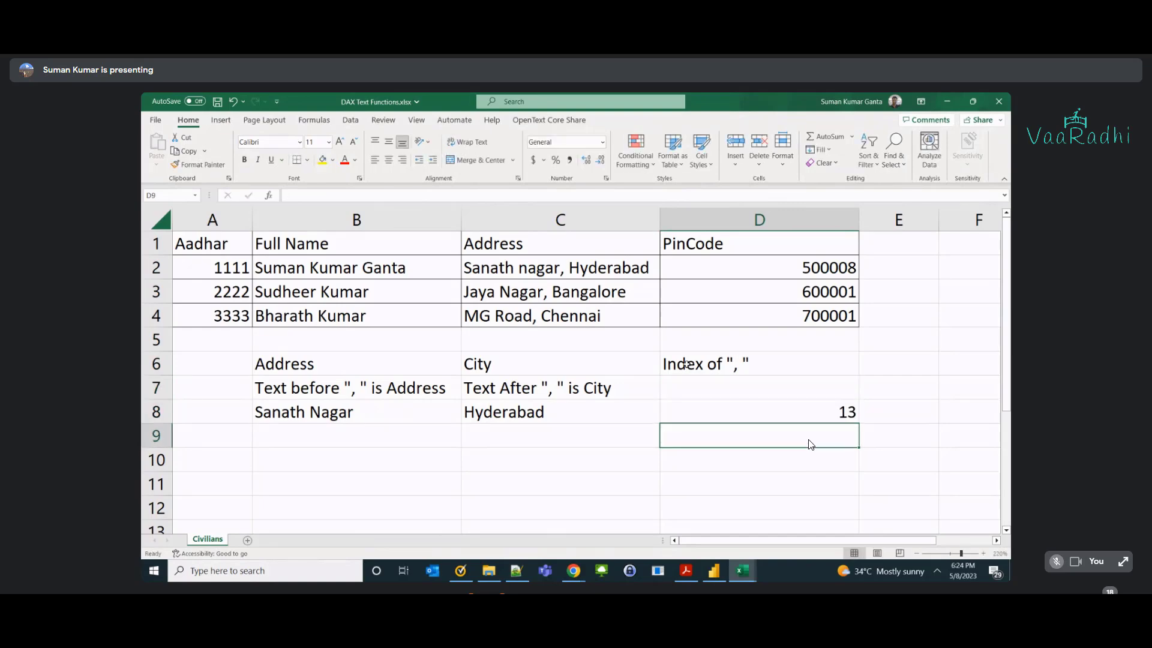
{"action": "left_click", "coordinate": [557, 269]}
{"action": "key", "text": "ctrl+c"}
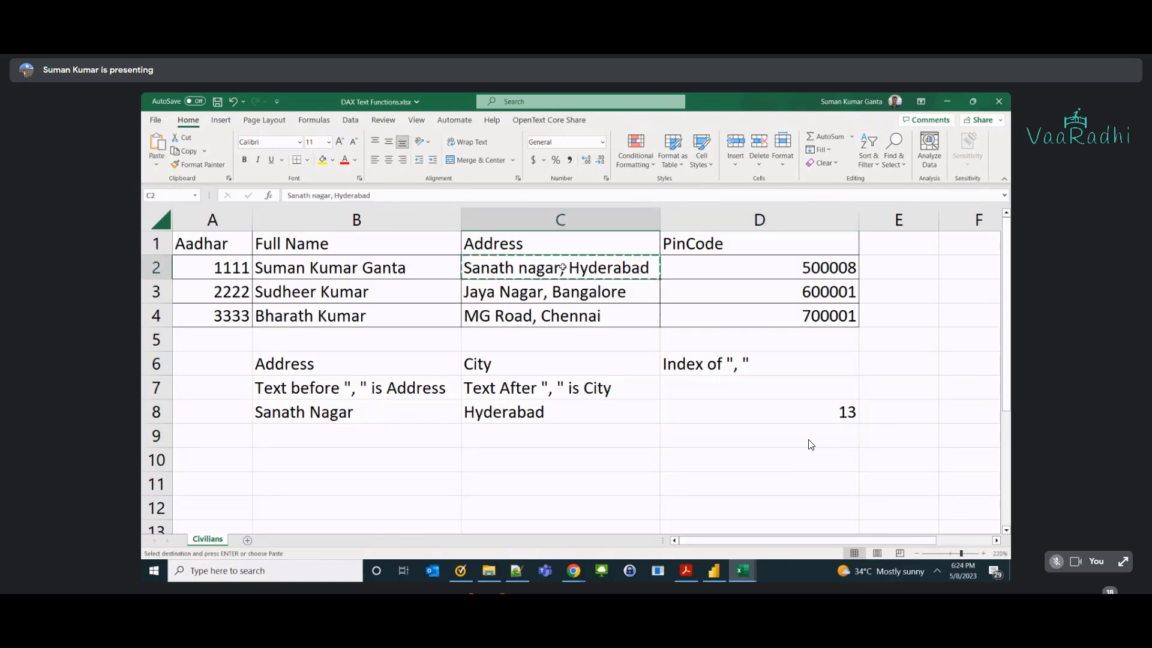
Paste the Sanath nagar, Hyderabad address into B10, and move the Index of label to C10 and 13 to D10.
{"action": "left_click", "coordinate": [309, 449]}
{"action": "key", "text": "ctrl+v"}
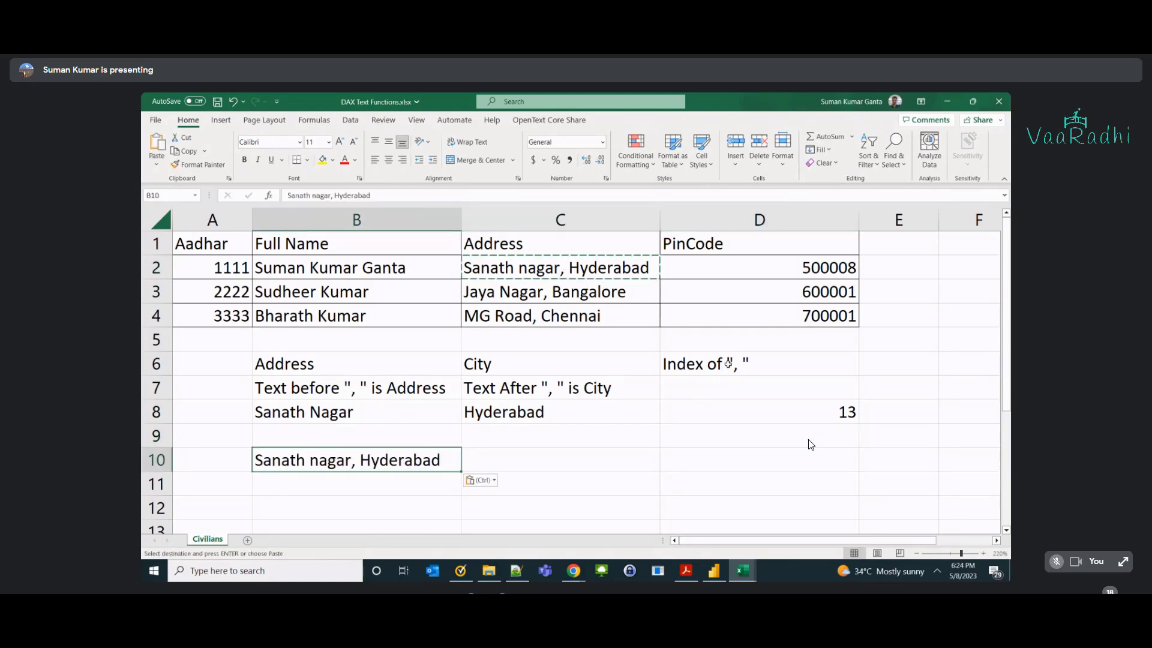
{"action": "left_click", "coordinate": [727, 363]}
{"action": "key", "text": "ctrl+x"}
{"action": "left_click", "coordinate": [507, 463]}
{"action": "key", "text": "ctrl+v"}
{"action": "left_click", "coordinate": [800, 409]}
{"action": "key", "text": "ctrl+x"}
{"action": "left_click", "coordinate": [699, 457]}
{"action": "key", "text": "ctrl+v"}
Autofit column D and check the row 10 label and value.
{"action": "left_click", "coordinate": [354, 471]}
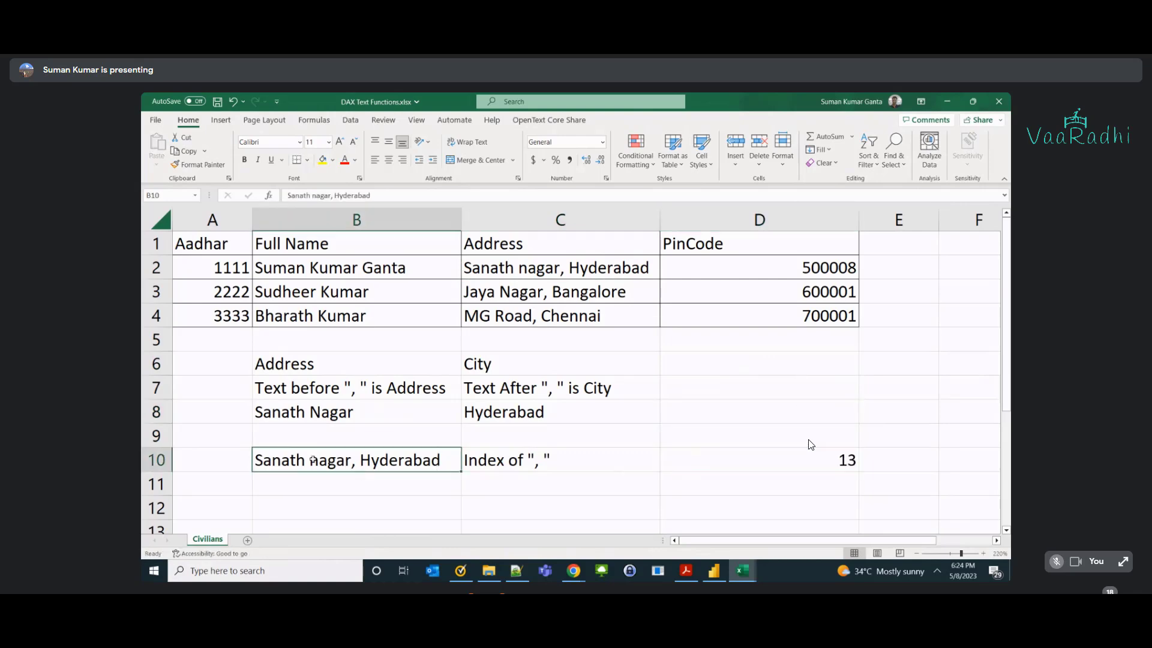
{"action": "double_click", "coordinate": [539, 462]}
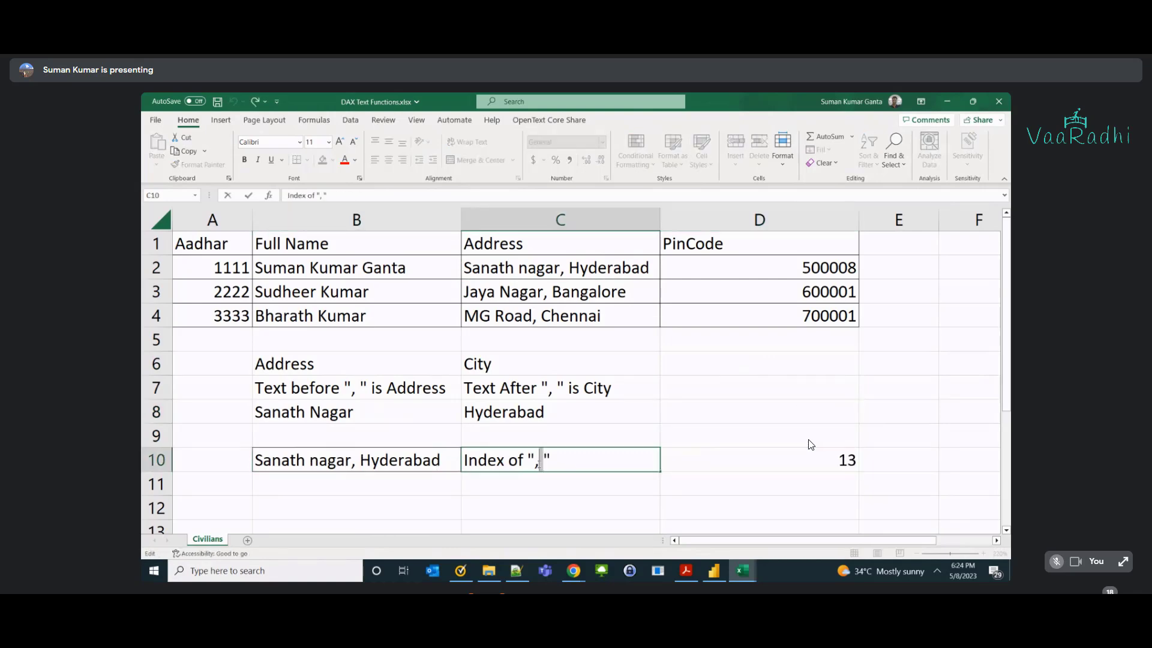
{"action": "left_click", "coordinate": [825, 463]}
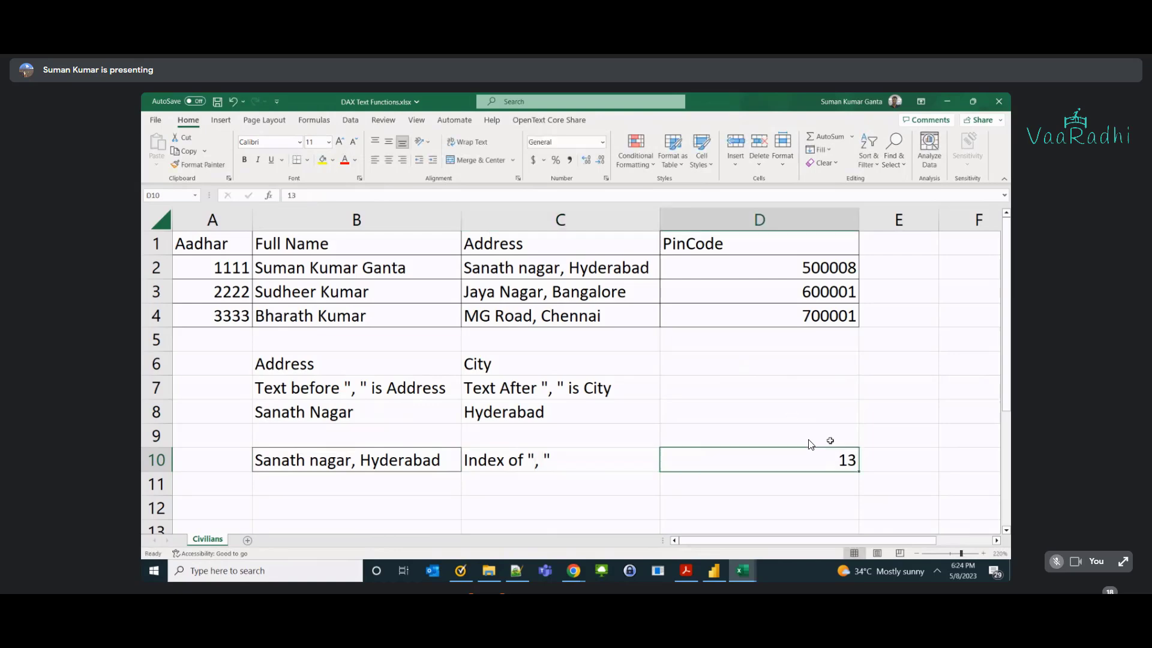
{"action": "double_click", "coordinate": [858, 219]}
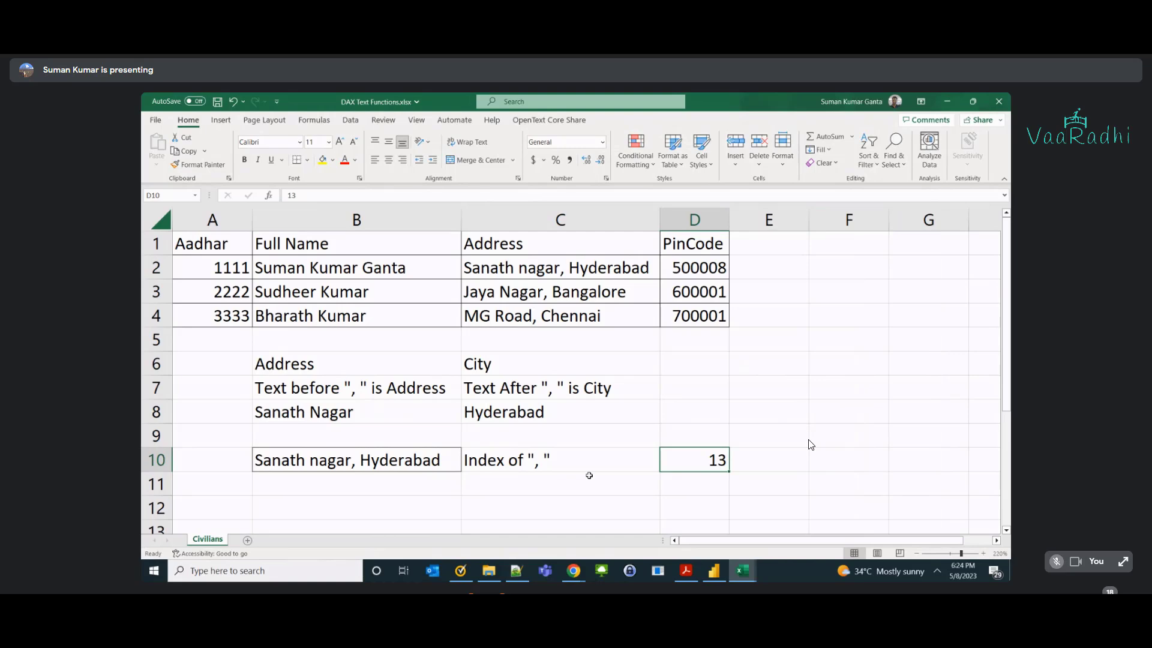
{"action": "left_click", "coordinate": [389, 458]}
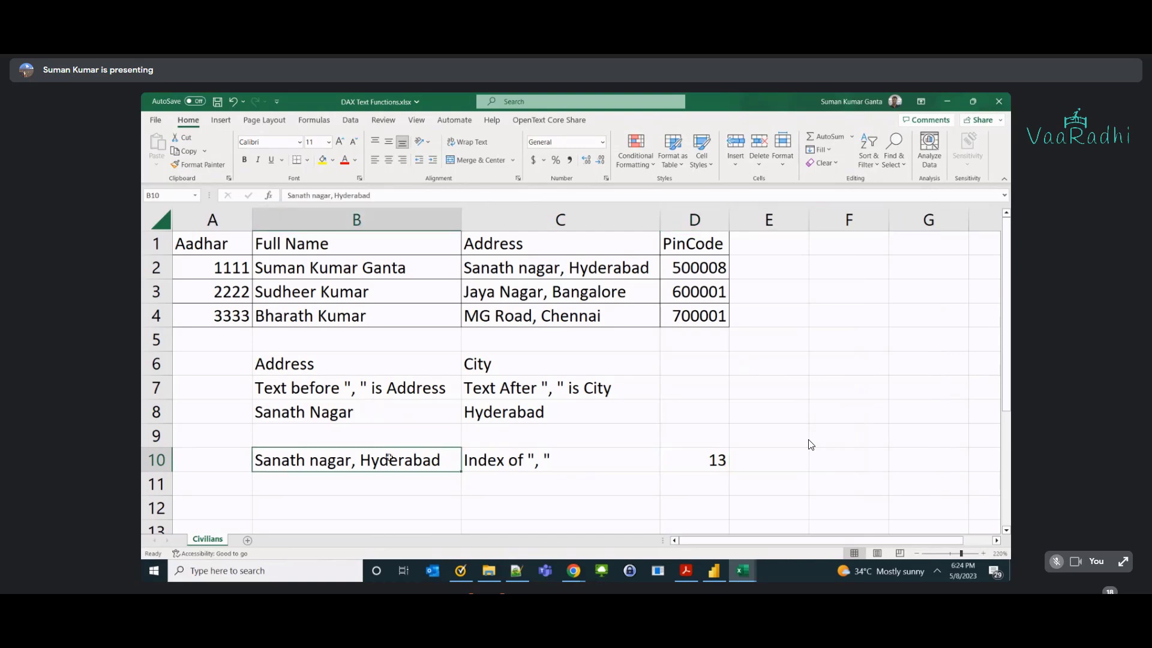
{"action": "double_click", "coordinate": [537, 459]}
{"action": "left_click", "coordinate": [677, 459]}
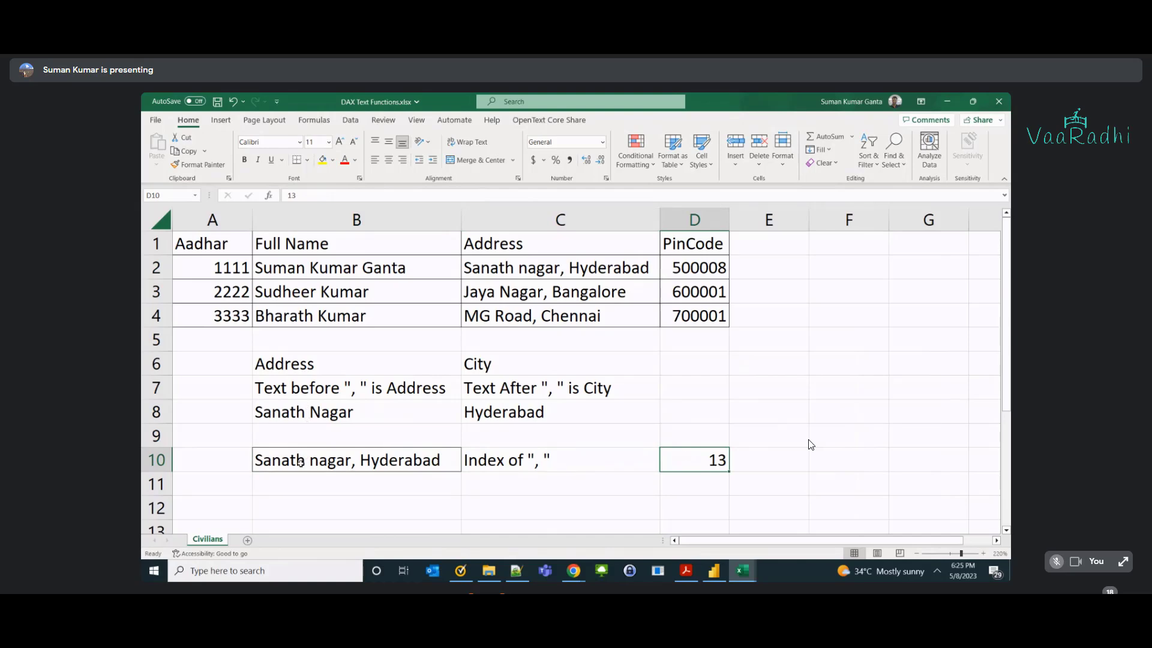
Highlight 'Sanath nagar' in B10 to count the characters before the comma.
{"action": "double_click", "coordinate": [256, 461]}
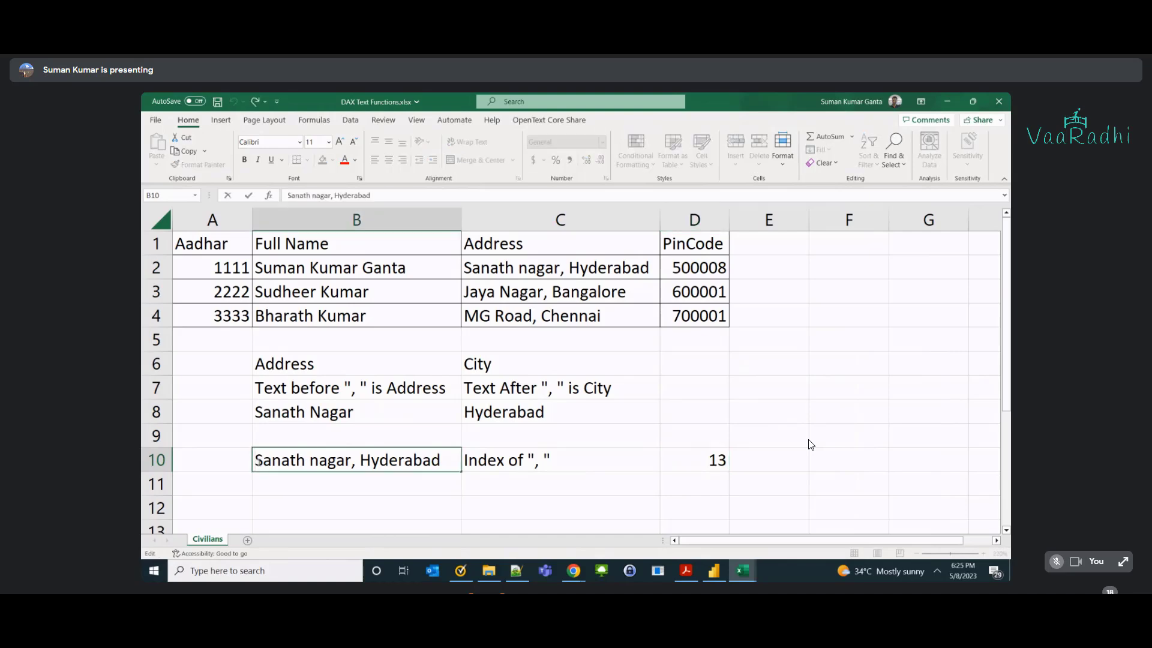
{"action": "left_click", "coordinate": [261, 478]}
{"action": "double_click", "coordinate": [258, 462]}
{"action": "left_click_drag", "start_coordinate": [259, 462], "coordinate": [263, 462]}
{"action": "key", "text": "shift+Right"}
{"action": "key", "text": "shift+Right"}
{"action": "key", "text": "shift+Right"}
{"action": "key", "text": "shift+Right"}
{"action": "key", "text": "shift+Right"}
{"action": "key", "text": "shift+Right"}
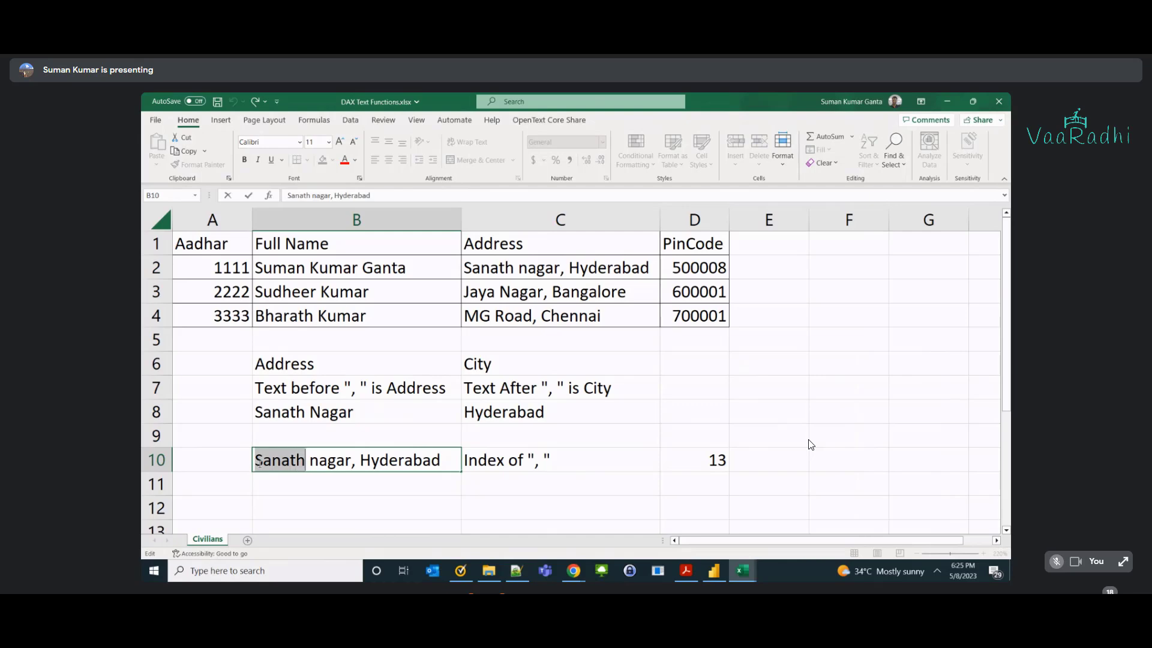
{"action": "key", "text": "shift+Right"}
{"action": "key", "text": "shift+Right"}
{"action": "key", "text": "shift+Right"}
{"action": "key", "text": "shift+Right"}
{"action": "key", "text": "shift+Right"}
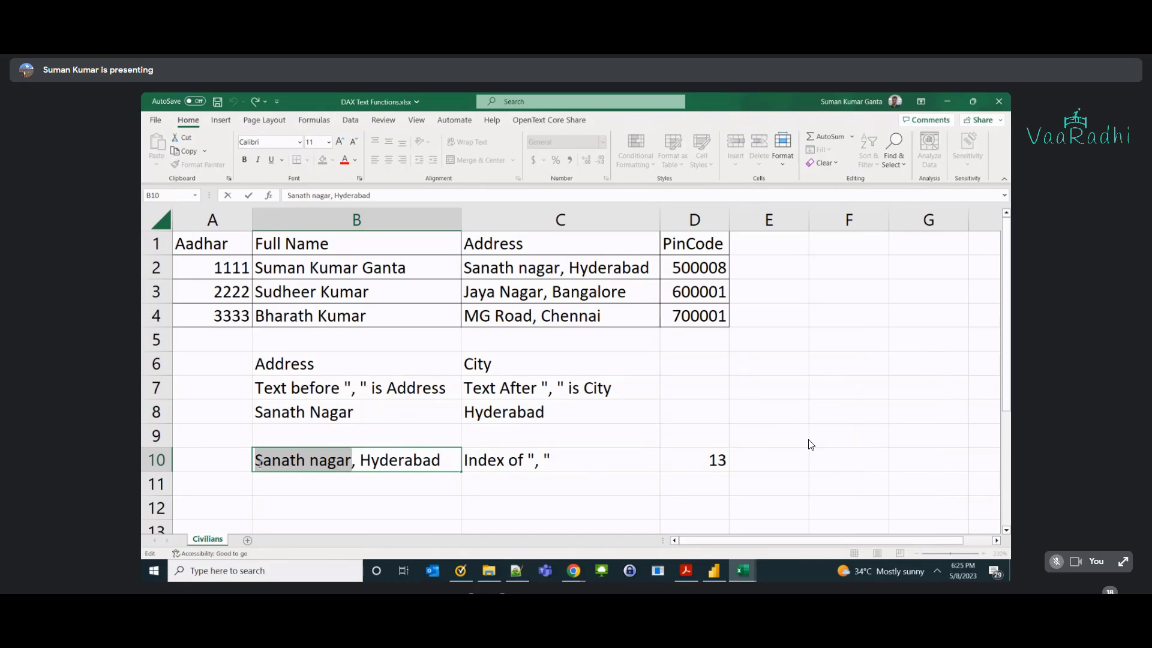
{"action": "key", "text": "Return"}
Enter the length 12 in A10.
{"action": "key", "text": "alt+Tab"}
{"action": "key", "text": "Escape"}
{"action": "key", "text": "Up"}
{"action": "key", "text": "Left"}
{"action": "type", "text": "12"}
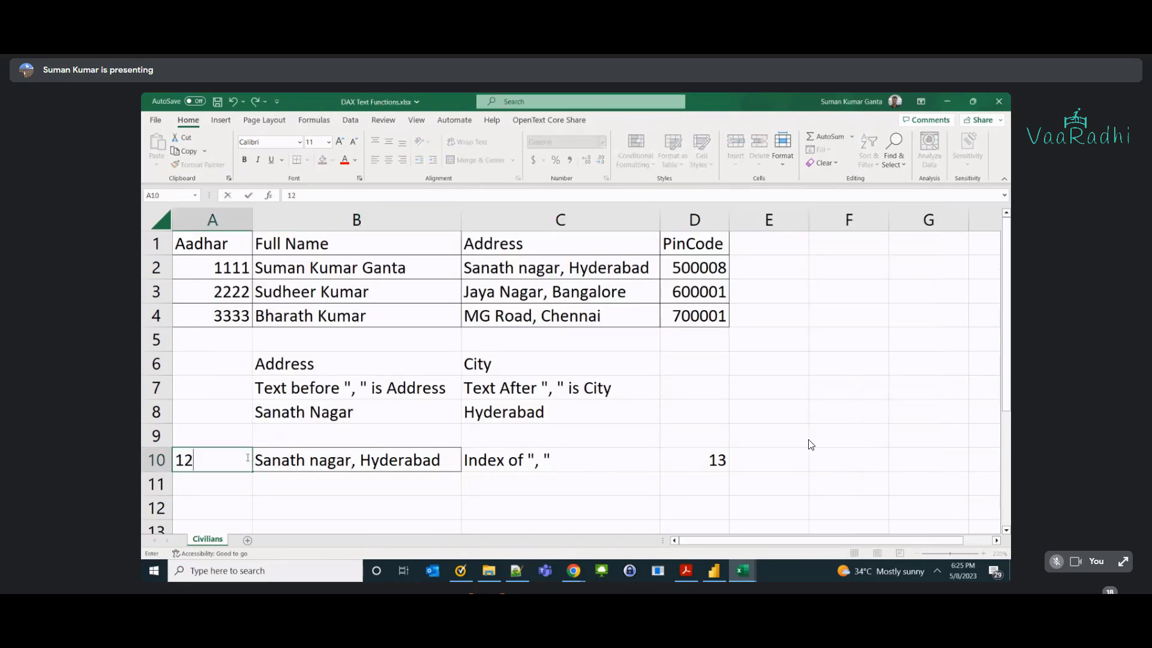
{"action": "key", "text": "Tab"}
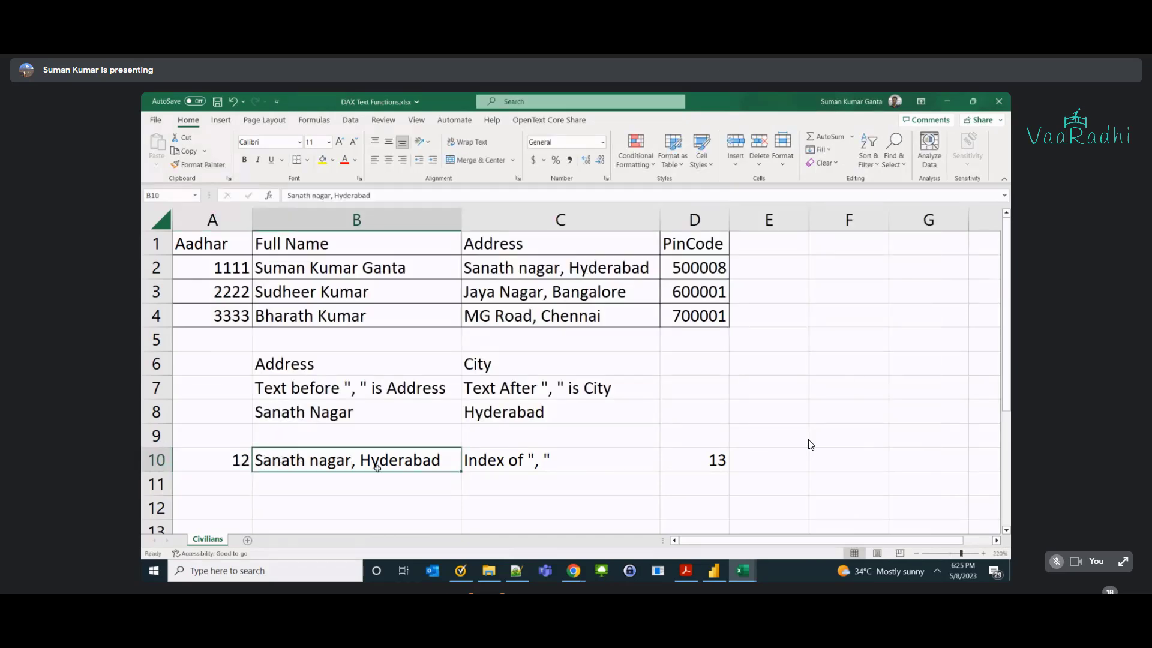
{"action": "key", "text": "alt+Tab"}
{"action": "key", "text": "alt+Tab"}
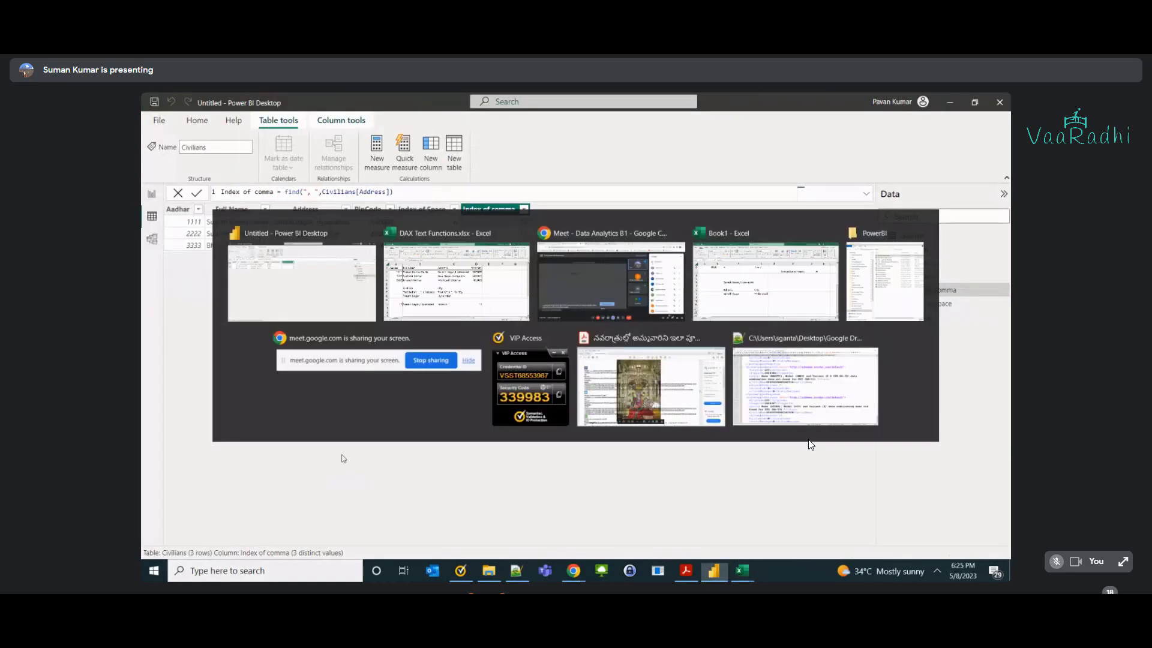
Copy the Jaya Nagar, Bangalore address into B11 and add the Index of label in C11.
{"action": "left_click", "coordinate": [499, 288]}
{"action": "key", "text": "ctrl+c"}
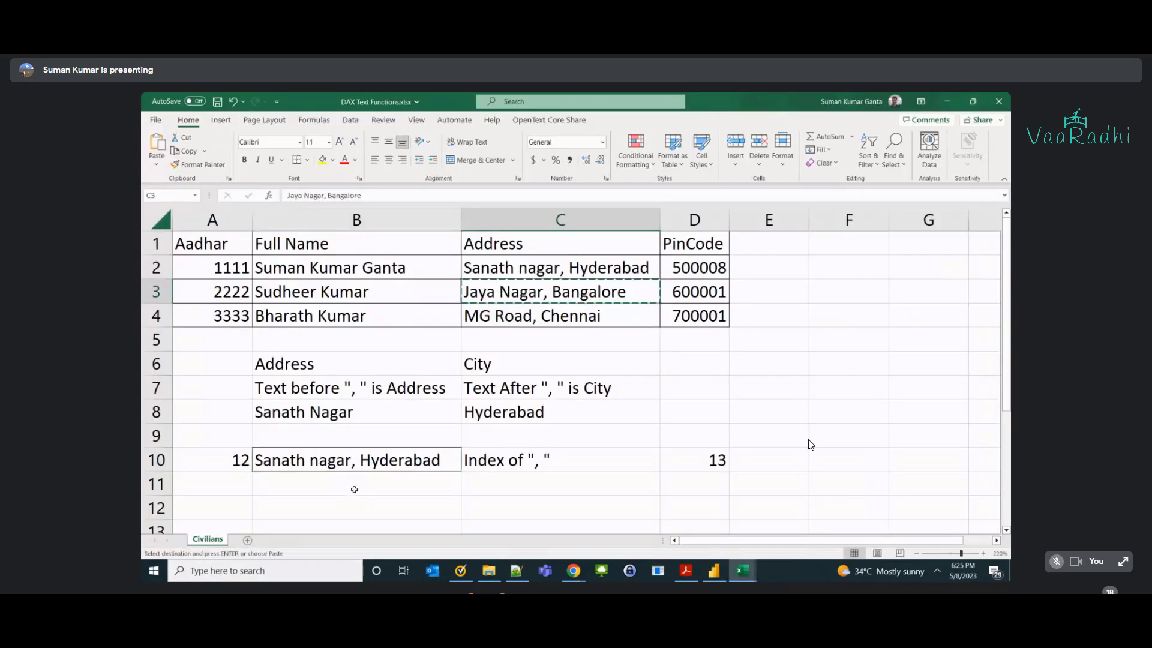
{"action": "left_click", "coordinate": [354, 489]}
{"action": "key", "text": "ctrl+v"}
{"action": "left_click", "coordinate": [499, 487]}
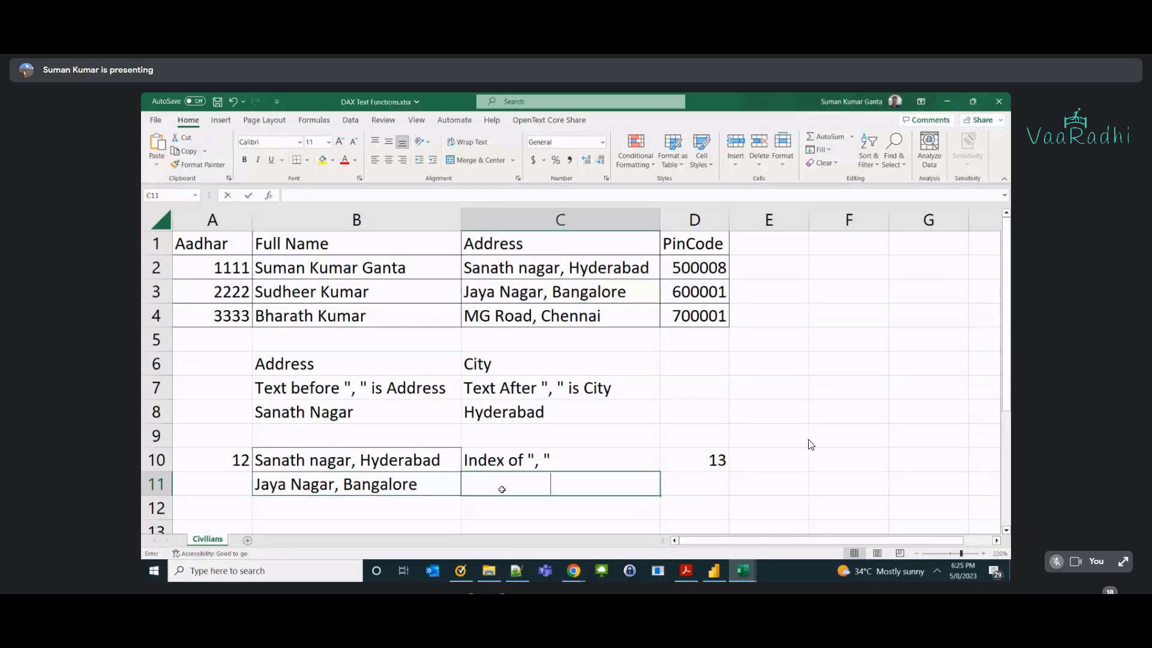
{"action": "type", "text": "Index of \","}
{"action": "key", "text": "Tab"}
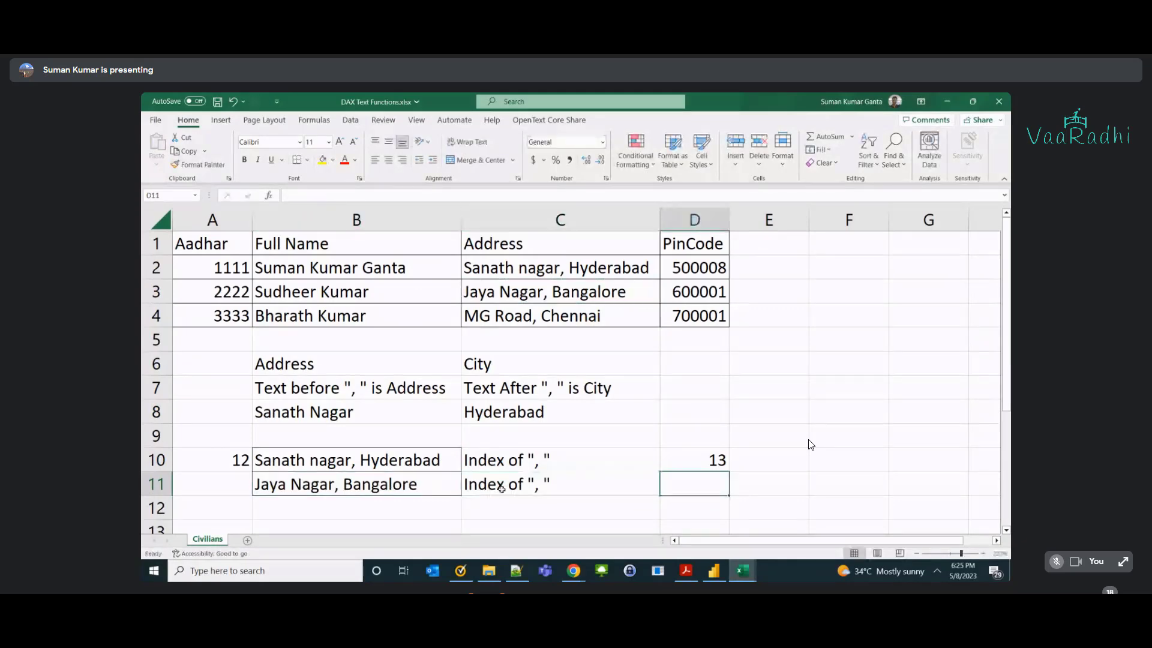
Check Power BI's Index of comma column, then enter the comma position 11 in D11.
{"action": "key", "text": "alt+Tab"}
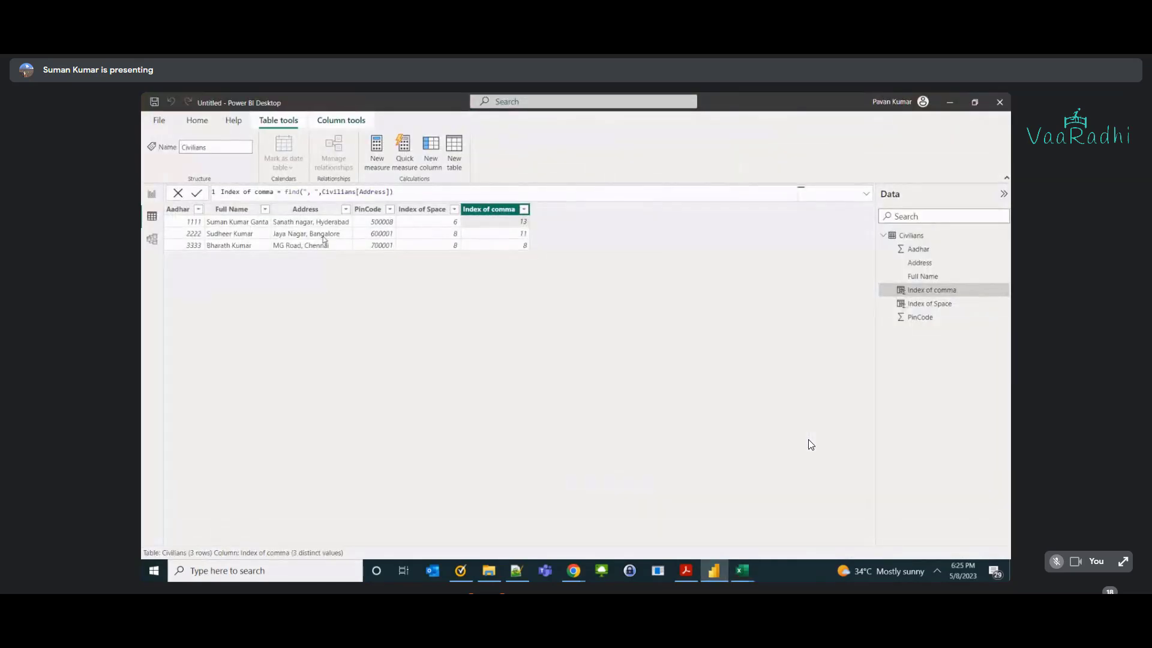
{"action": "left_click", "coordinate": [318, 234]}
{"action": "left_click", "coordinate": [512, 232]}
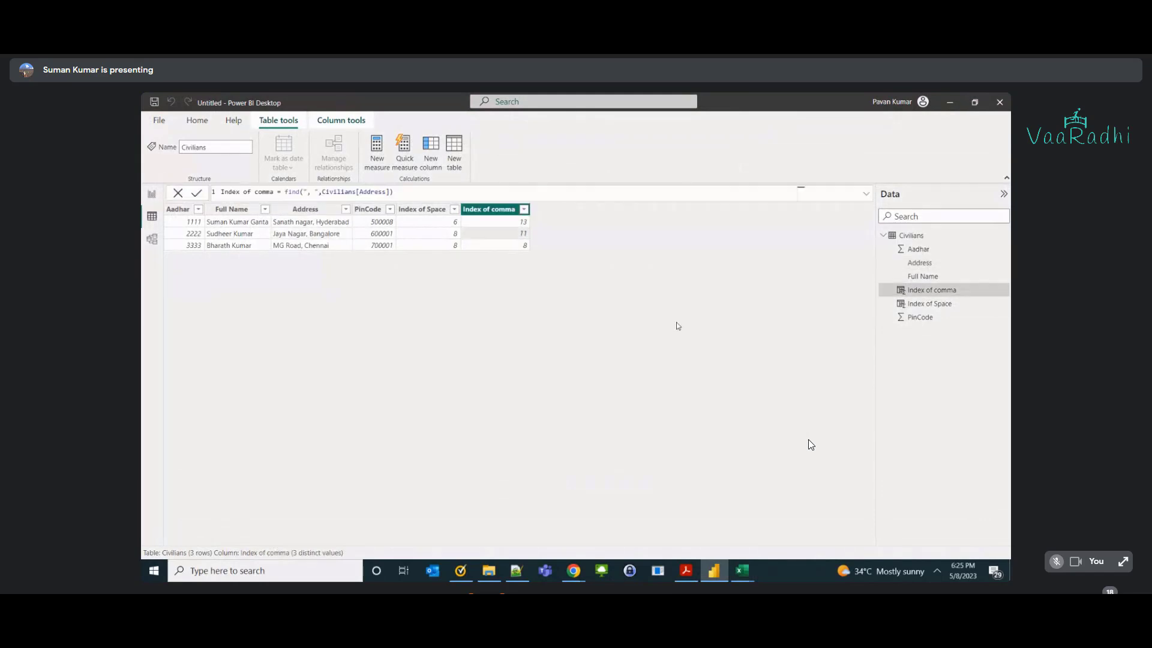
{"action": "key", "text": "alt+Tab"}
{"action": "key", "text": "ctrl+d"}
{"action": "key", "text": "Left"}
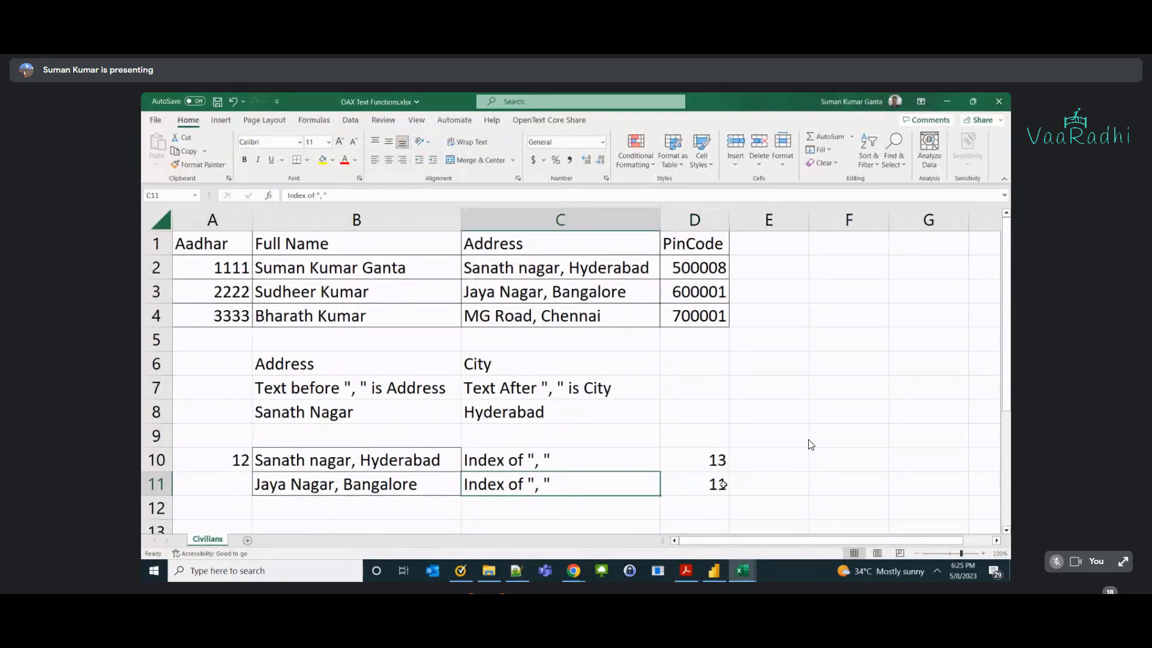
{"action": "key", "text": "Left"}
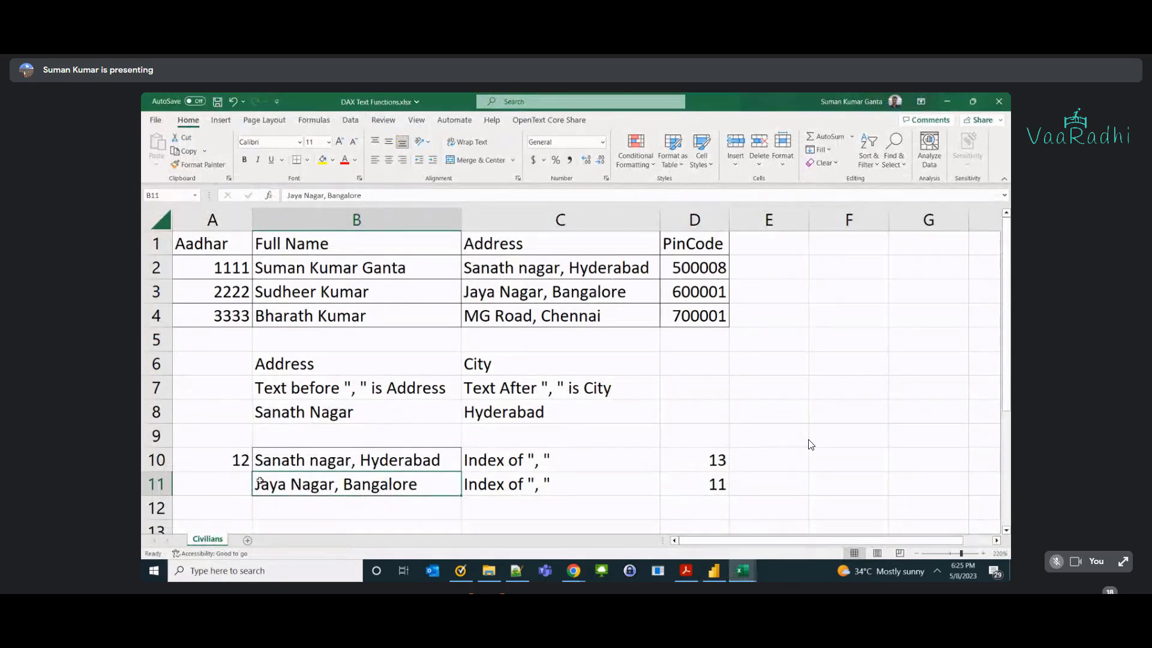
Count the characters in 'Jaya Nagar' and enter the length 10 in A11.
{"action": "double_click", "coordinate": [260, 484]}
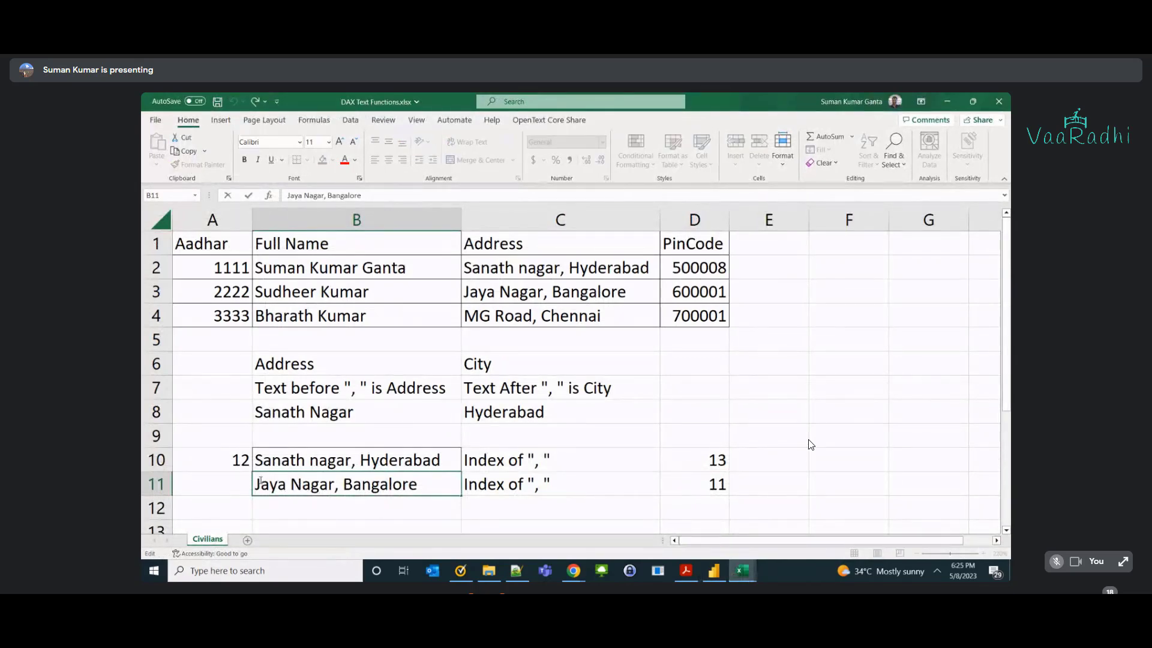
{"action": "key", "text": "shift+Right"}
{"action": "key", "text": "shift+Right"}
{"action": "key", "text": "shift+Right"}
{"action": "key", "text": "shift+Right"}
{"action": "key", "text": "shift+Right"}
{"action": "key", "text": "shift+Right"}
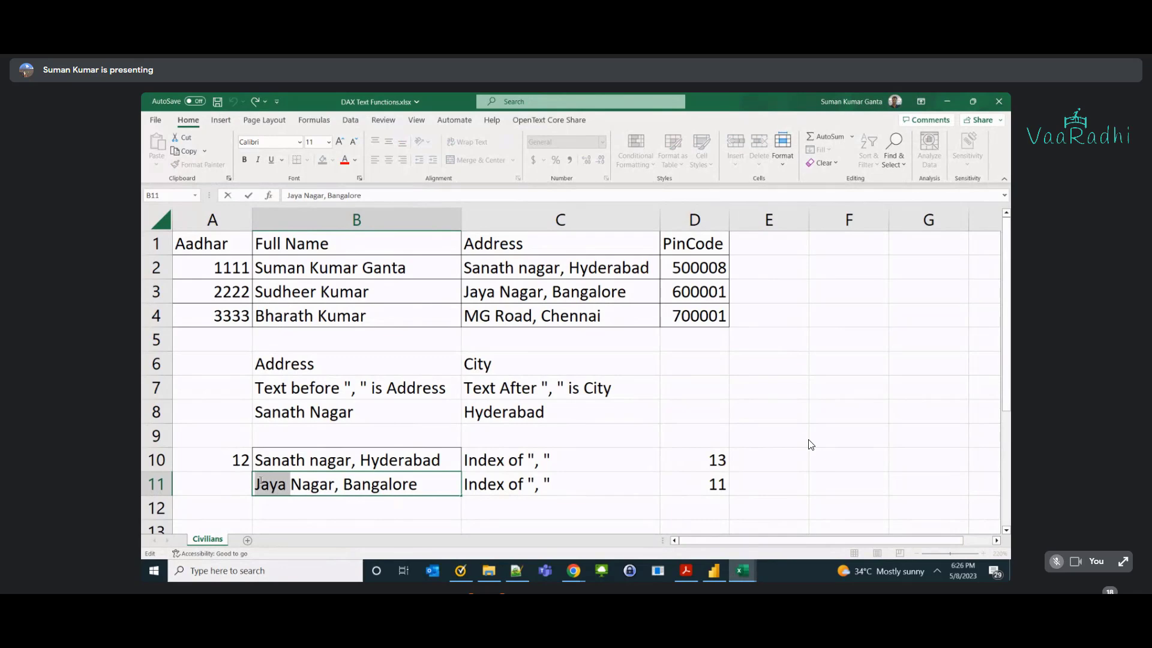
{"action": "key", "text": "shift+Right"}
{"action": "key", "text": "shift+Right"}
{"action": "key", "text": "shift+Right"}
{"action": "key", "text": "shift+Right"}
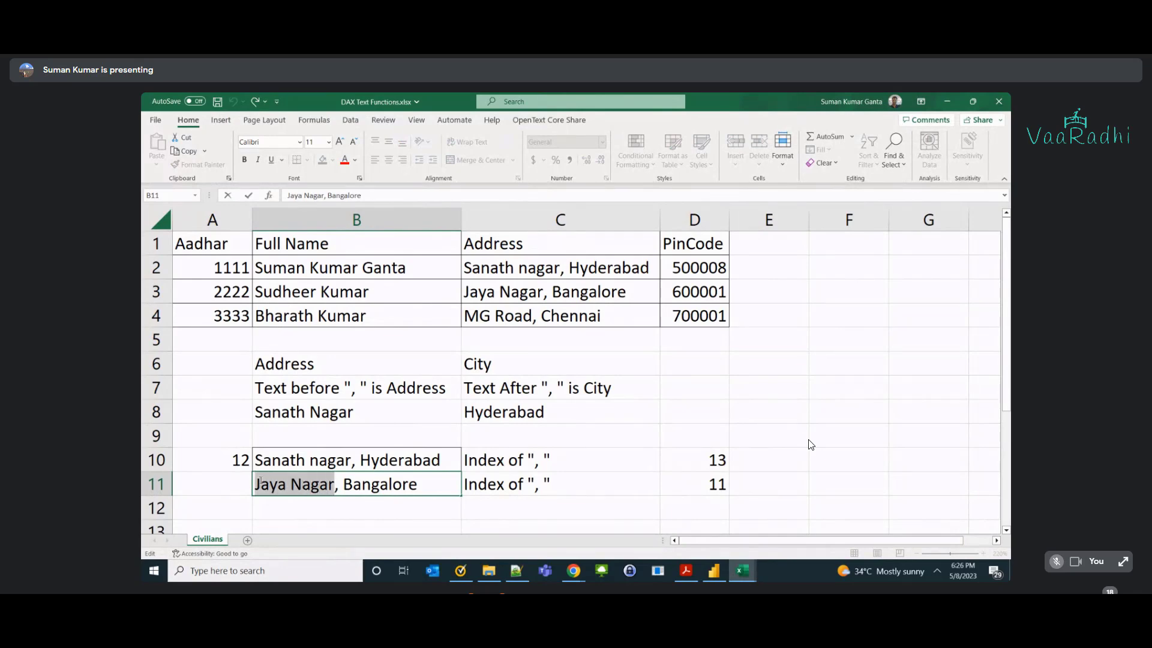
{"action": "key", "text": "Tab"}
{"action": "key", "text": "Left"}
{"action": "key", "text": "Left"}
{"action": "key", "text": "Right"}
{"action": "key", "text": "Right"}
{"action": "key", "text": "Left"}
{"action": "key", "text": "Left"}
{"action": "type", "text": "10"}
{"action": "key", "text": "Return"}
{"action": "key", "text": "alt+Tab"}
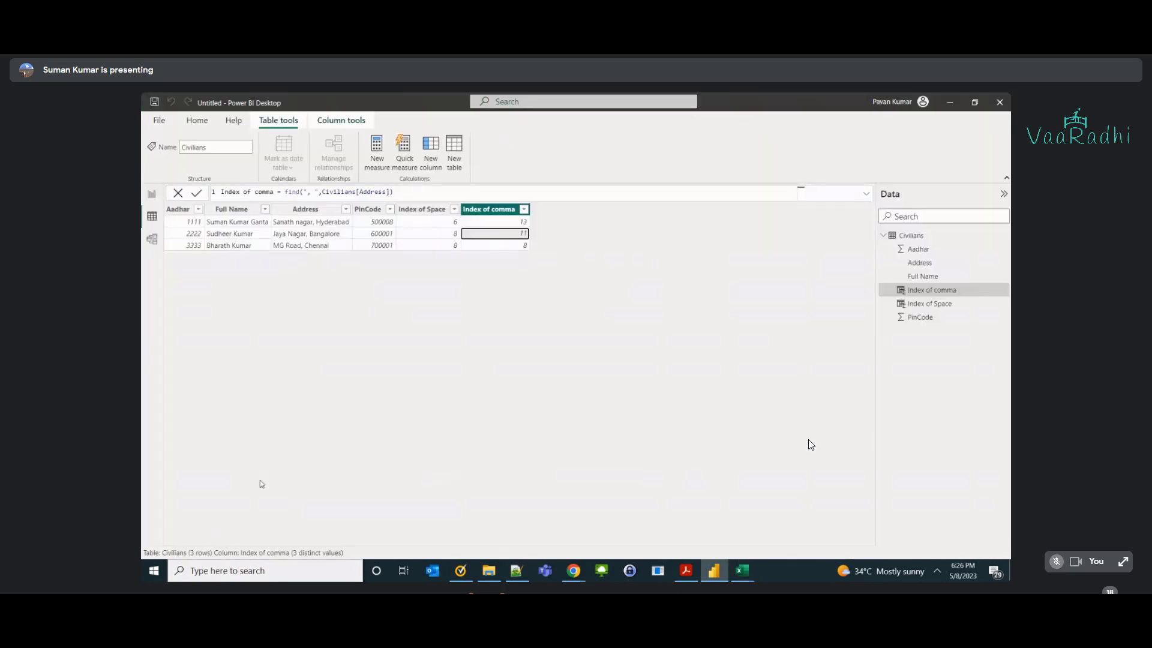
Review Power BI's Index of comma column, then copy the MG Road, Chennai address into B12.
{"action": "left_click", "coordinate": [337, 246]}
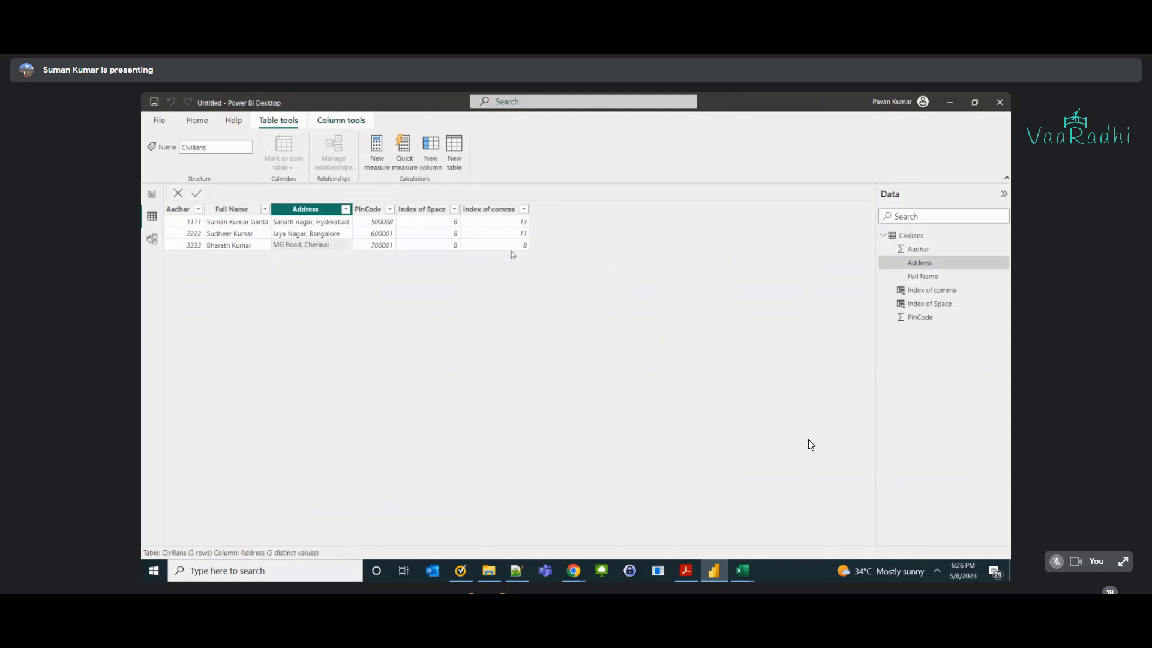
{"action": "left_click", "coordinate": [513, 245]}
{"action": "key", "text": "alt+Tab"}
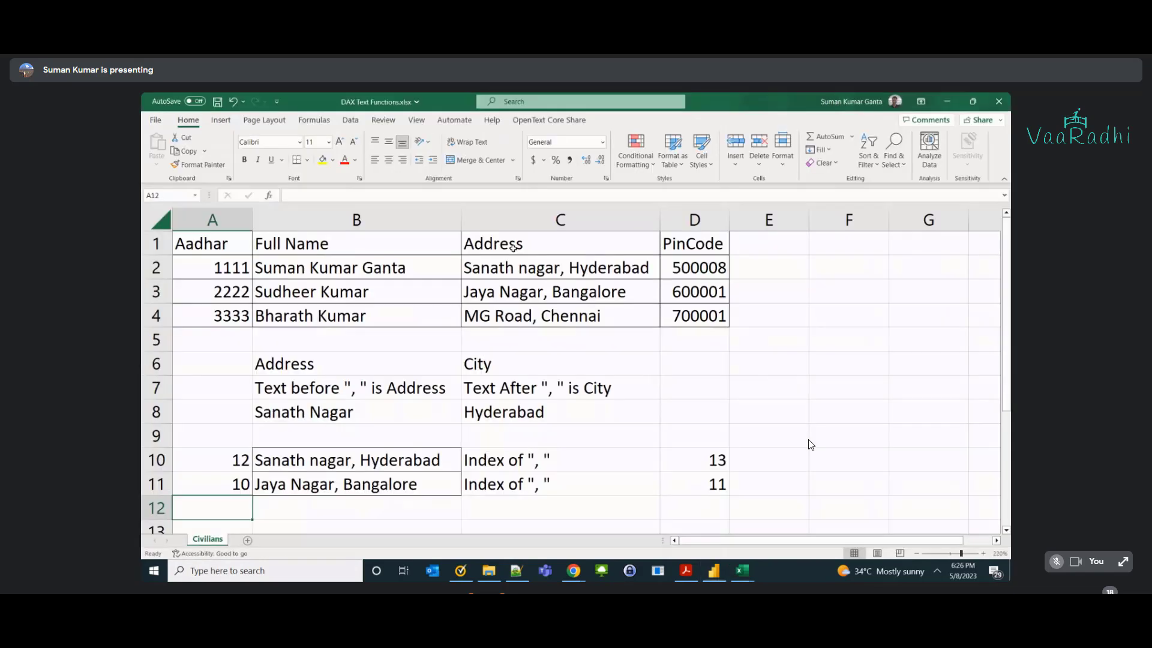
{"action": "left_click", "coordinate": [535, 321]}
{"action": "key", "text": "ctrl+c"}
{"action": "left_click", "coordinate": [334, 509]}
{"action": "key", "text": "ctrl+v"}
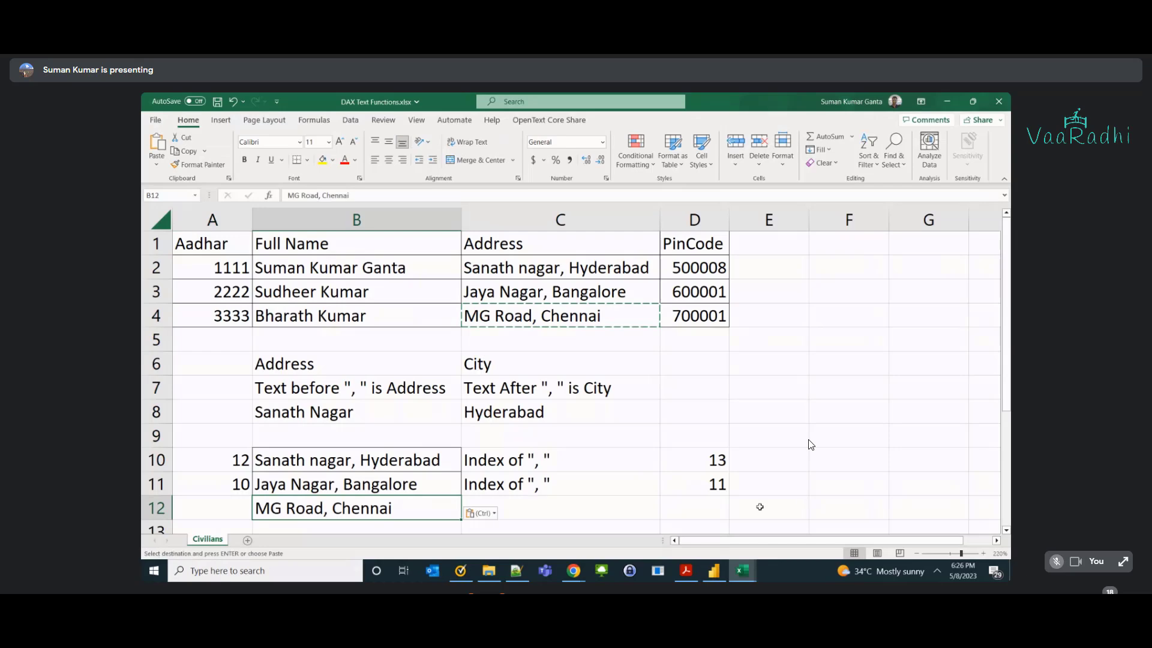
Enter comma position 8 in D12 and copy the Index of label into C12.
{"action": "left_click", "coordinate": [716, 508]}
{"action": "type", "text": "8"}
{"action": "key", "text": "Left"}
{"action": "key", "text": "Up"}
{"action": "key", "text": "Up"}
{"action": "key", "text": "ctrl+c"}
{"action": "key", "text": "Down"}
{"action": "key", "text": "ctrl+v"}
{"action": "key", "text": "Left"}
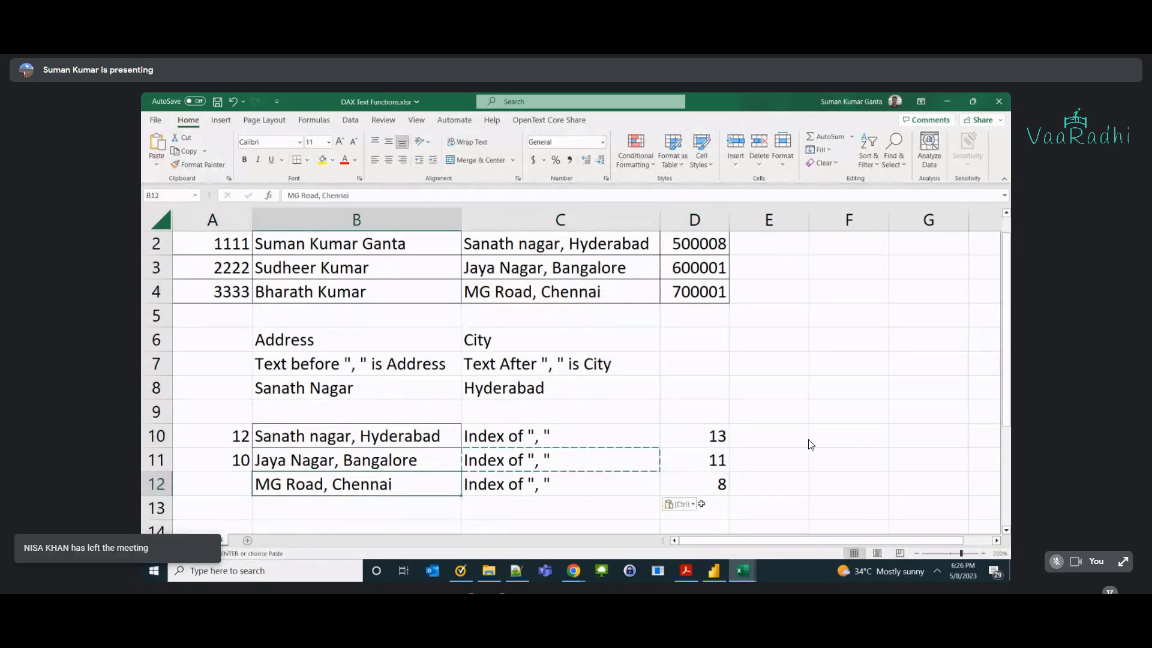
Count the characters in 'MG Road' and enter the length 7 in A12.
{"action": "left_click", "coordinate": [252, 484]}
{"action": "double_click", "coordinate": [259, 485]}
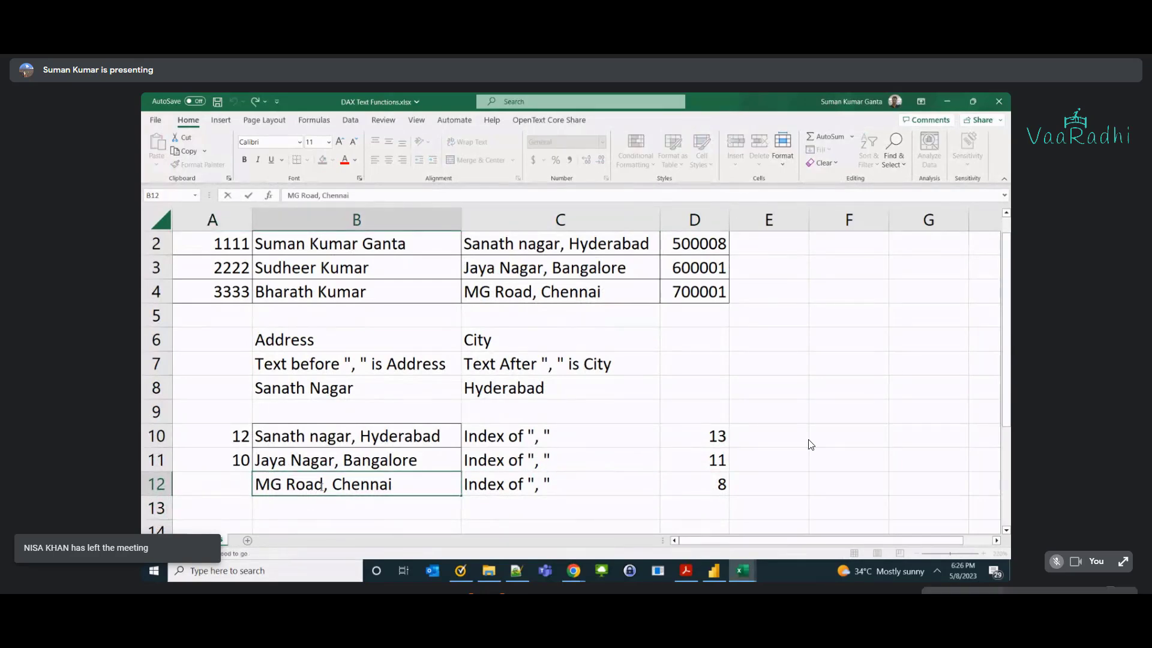
{"action": "left_click_drag", "start_coordinate": [258, 485], "coordinate": [324, 487]}
{"action": "left_click", "coordinate": [227, 488]}
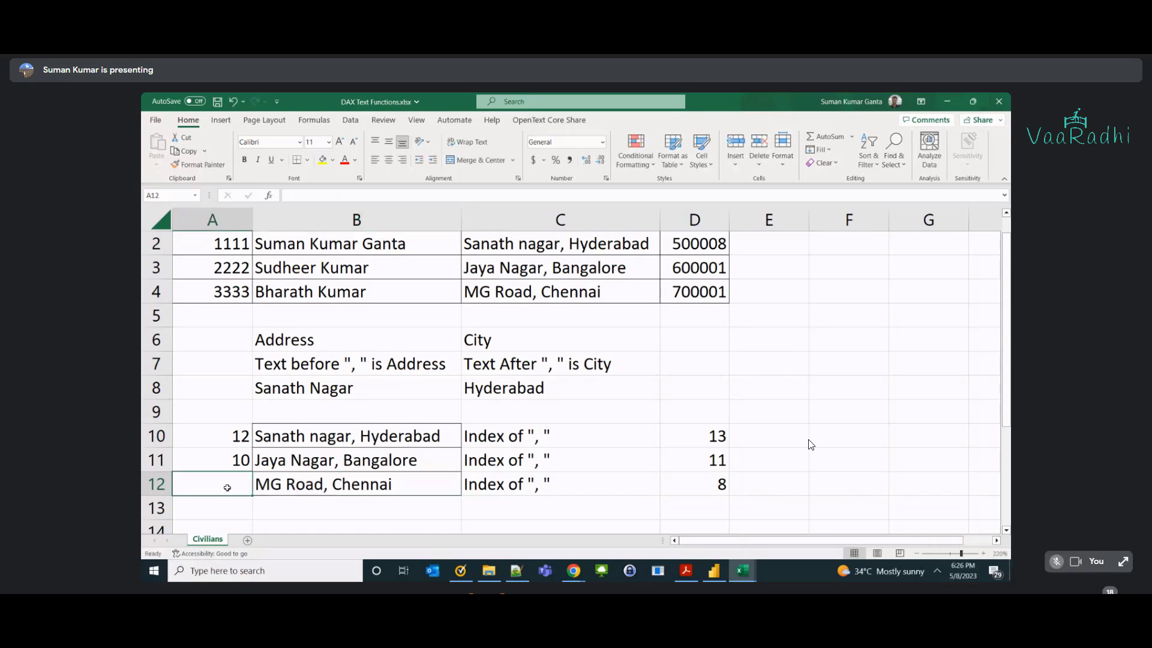
{"action": "key", "text": "ctrl+d"}
Copy the lengths 12, 10, 7 from A10:A12 into E10:E12.
{"action": "key", "text": "shift+Up"}
{"action": "key", "text": "shift+Up"}
{"action": "key", "text": "ctrl+c"}
{"action": "left_click", "coordinate": [751, 444]}
{"action": "key", "text": "ctrl+v"}
{"action": "left_click", "coordinate": [754, 488]}
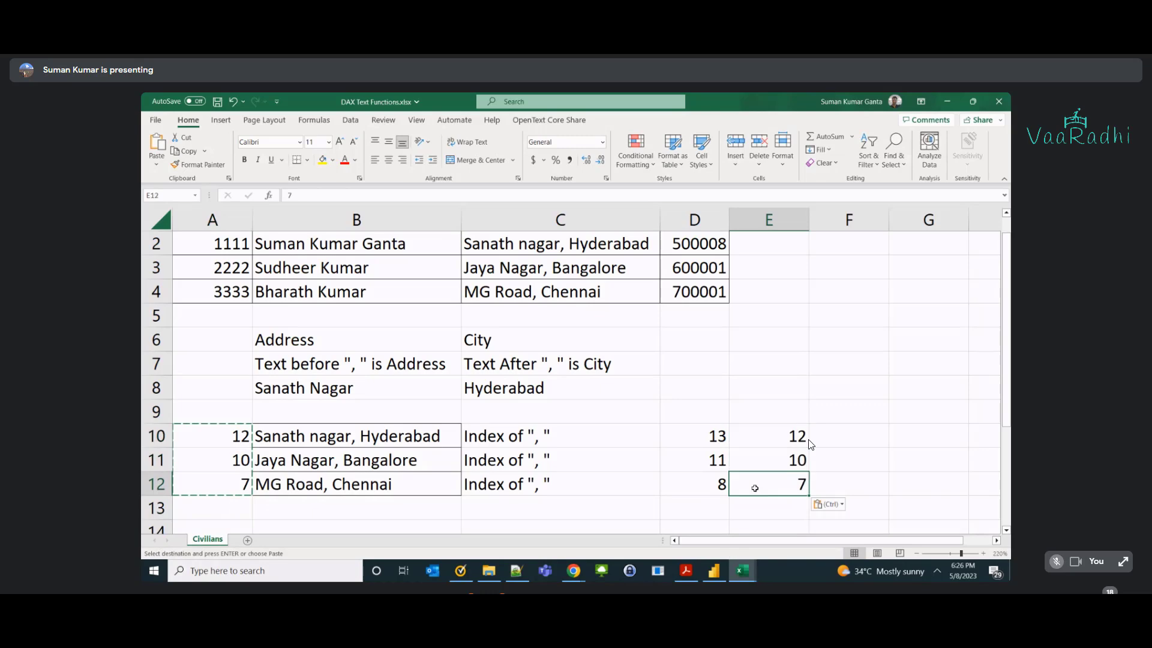
{"action": "left_click", "coordinate": [714, 434]}
{"action": "key", "text": "Left"}
{"action": "key", "text": "ctrl+c"}
Add the headers Index of ", " in D9 and String length before ", " in E9.
{"action": "left_click", "coordinate": [705, 414]}
{"action": "key", "text": "ctrl+v"}
{"action": "left_click", "coordinate": [791, 412]}
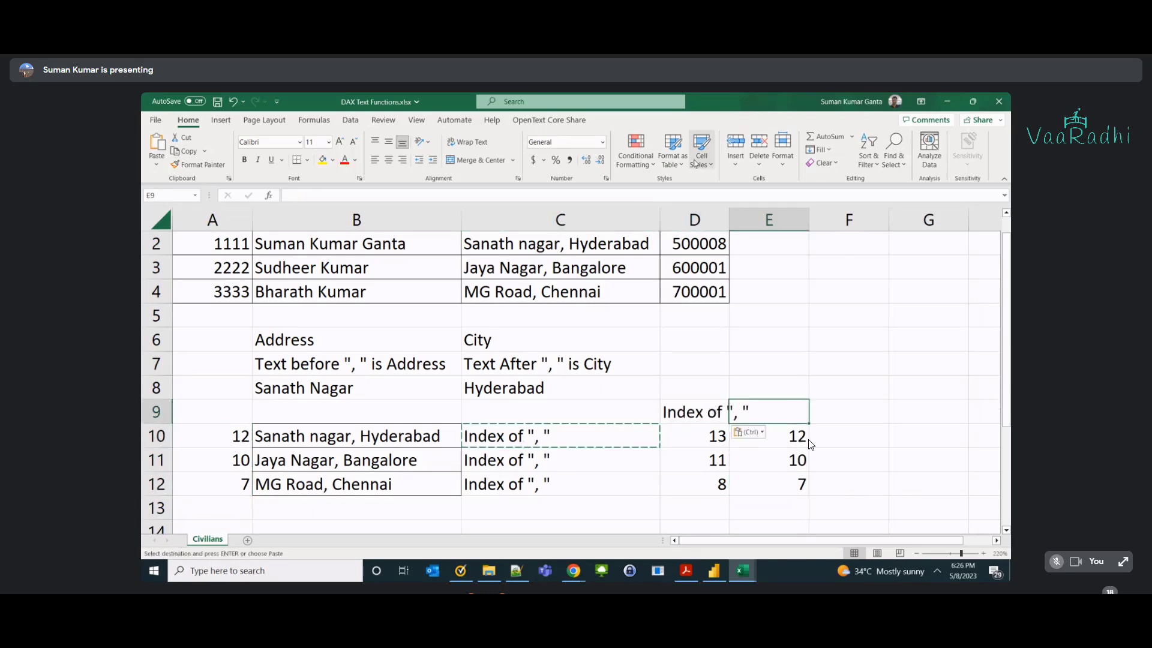
{"action": "double_click", "coordinate": [728, 219]}
{"action": "type", "text": "Str"}
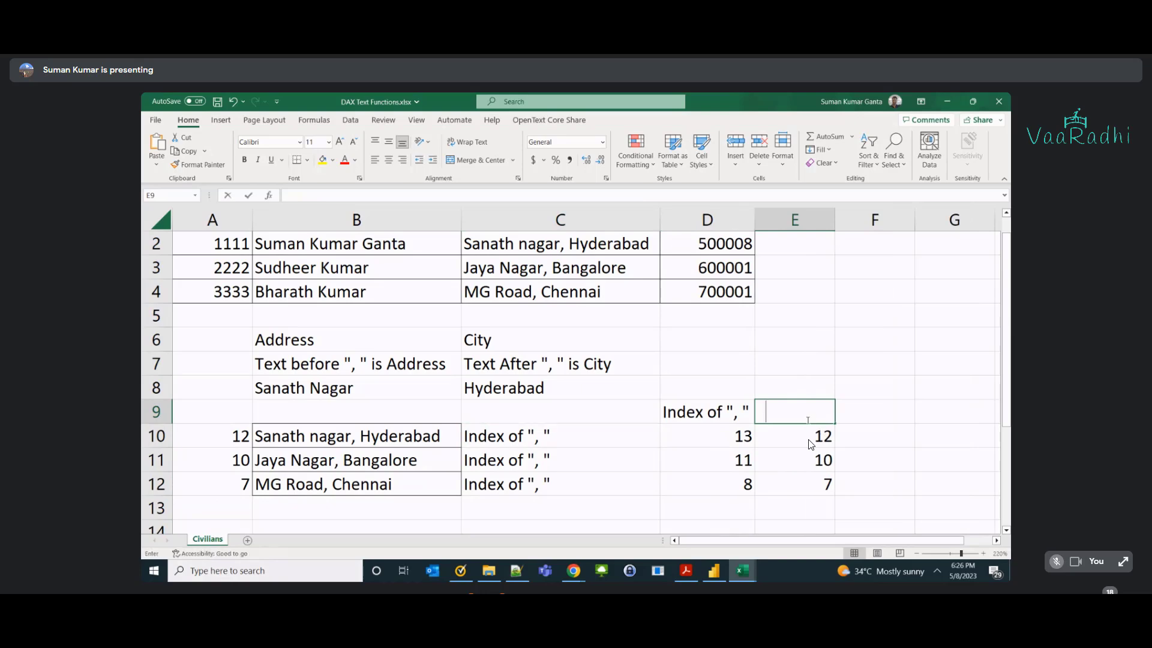
{"action": "type", "text": "ing length"}
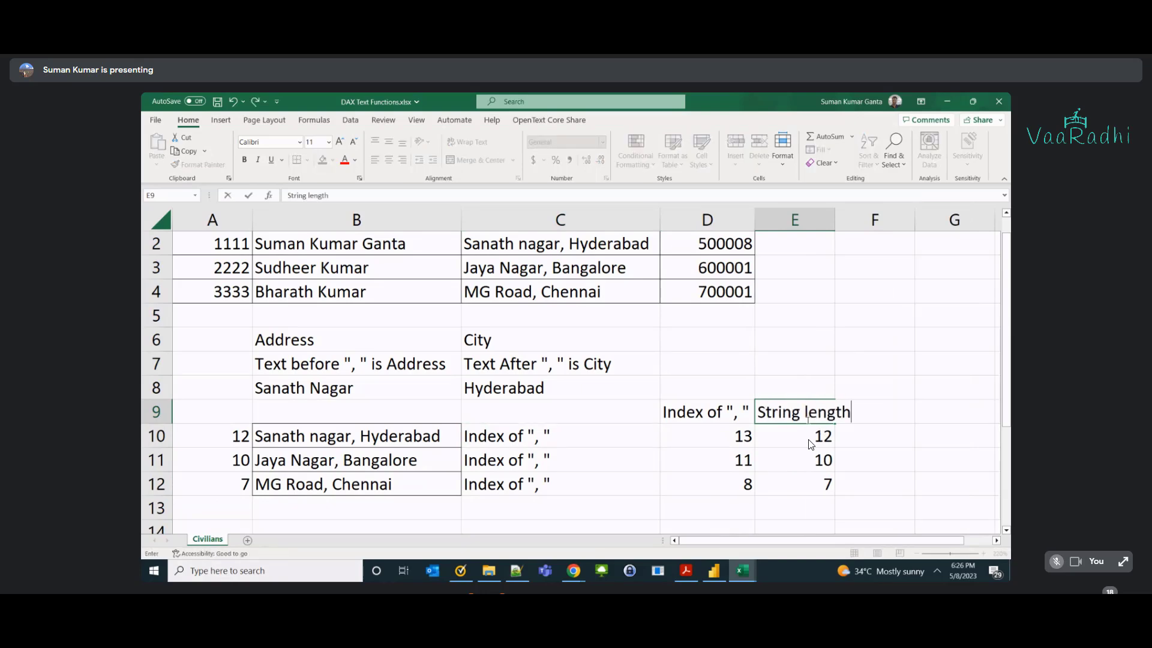
{"action": "type", "text": " before"}
{"action": "key", "text": "Up"}
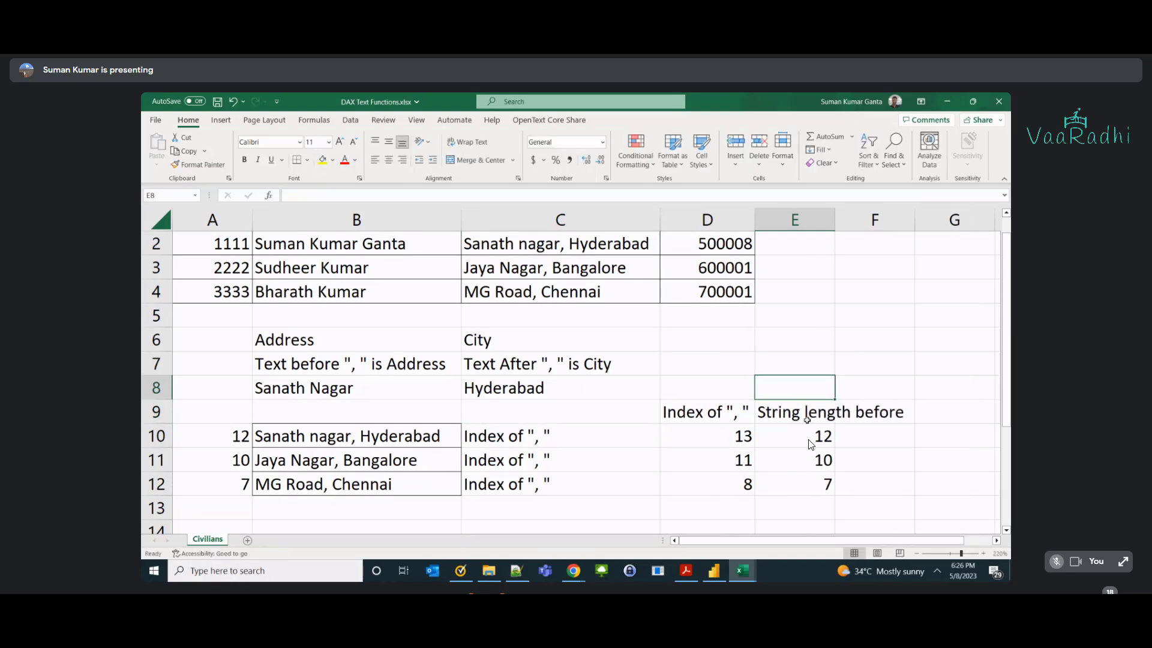
{"action": "double_click", "coordinate": [807, 417]}
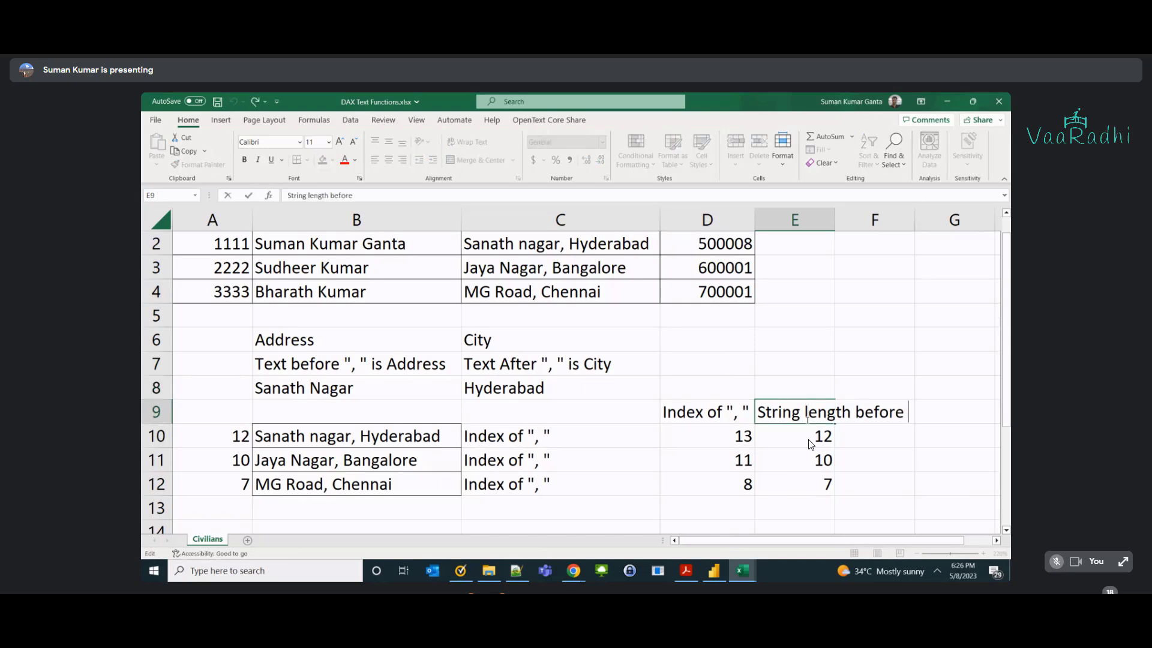
{"action": "type", "text": "\", \""}
{"action": "key", "text": "Return"}
Move the D9:E12 number block to C9 and autofit column D.
{"action": "left_click_drag", "start_coordinate": [239, 436], "coordinate": [249, 483]}
{"action": "left_click_drag", "start_coordinate": [689, 412], "coordinate": [774, 486]}
{"action": "key", "text": "ctrl+c"}
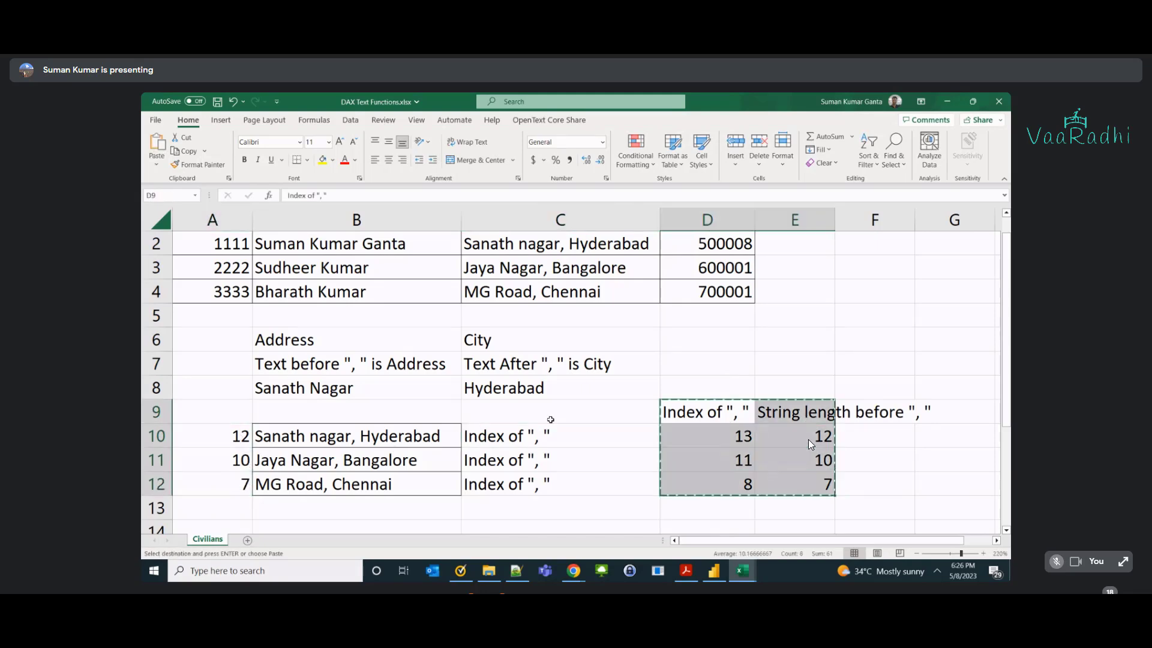
{"action": "left_click", "coordinate": [550, 420]}
{"action": "key", "text": "ctrl+v"}
{"action": "left_click", "coordinate": [787, 219]}
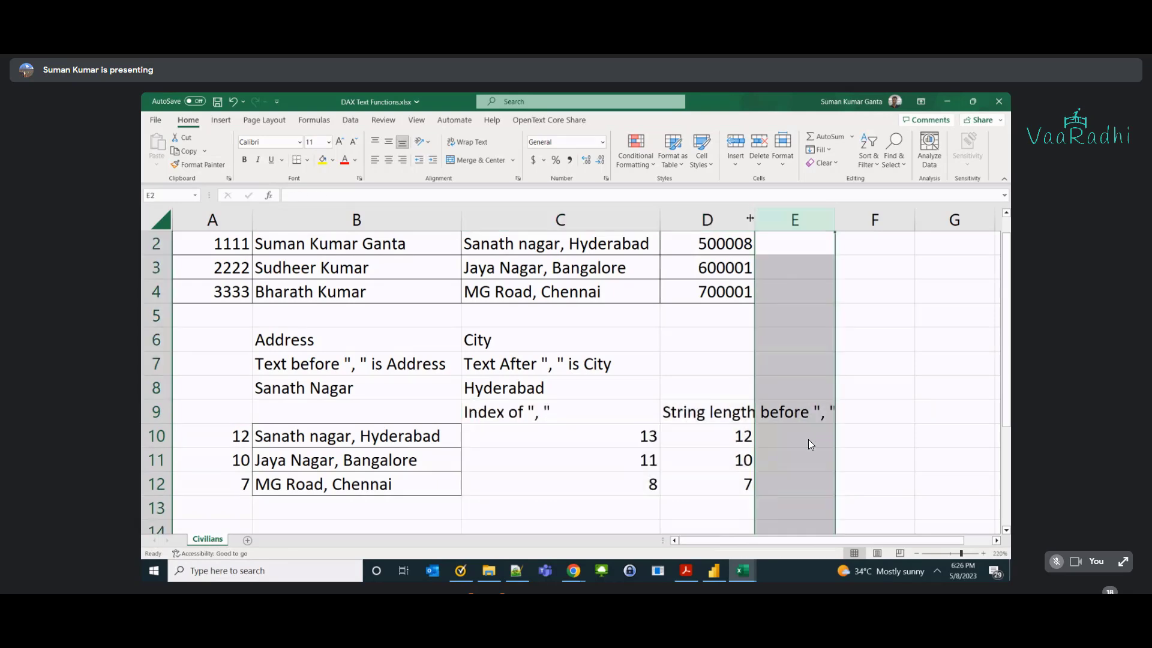
{"action": "double_click", "coordinate": [754, 220]}
Review the worked example block B9:D12, highlighting the index and length values.
{"action": "left_click_drag", "start_coordinate": [382, 420], "coordinate": [762, 484]}
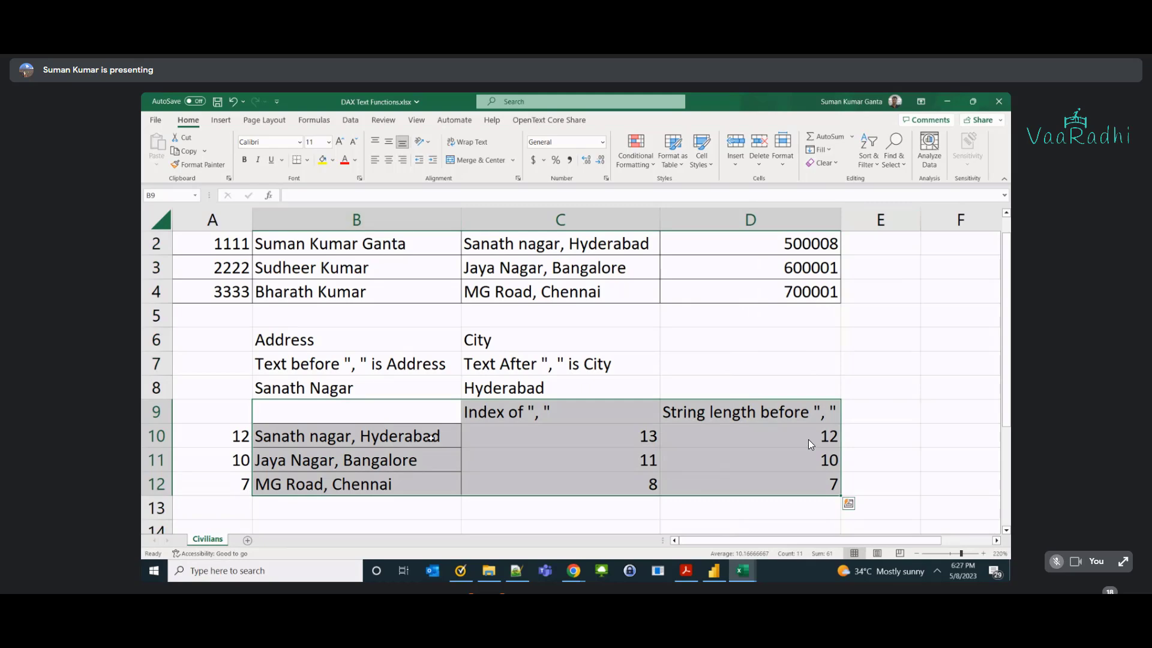
{"action": "left_click", "coordinate": [564, 439]}
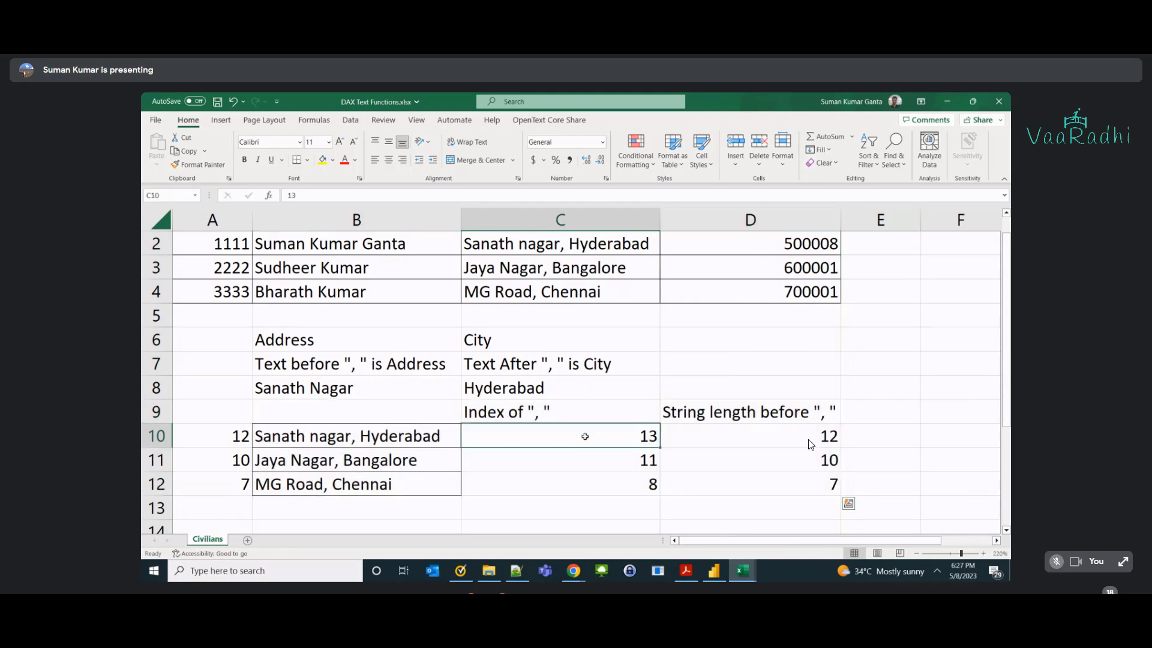
{"action": "left_click_drag", "start_coordinate": [627, 438], "coordinate": [686, 476]}
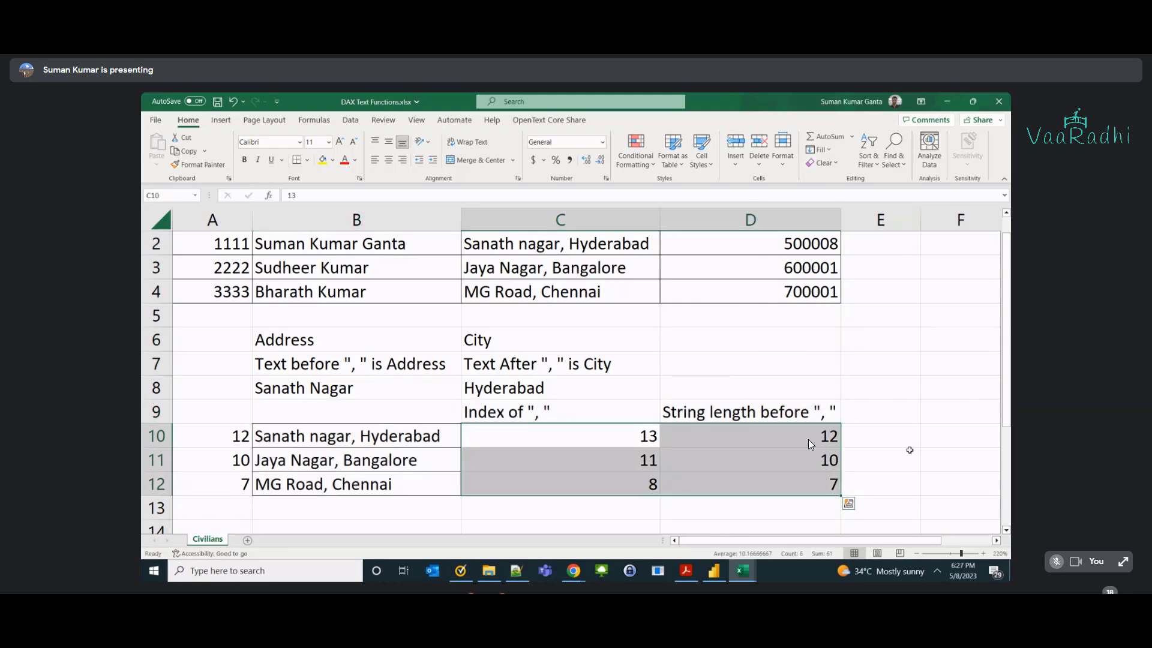
{"action": "left_click", "coordinate": [909, 450]}
{"action": "left_click_drag", "start_coordinate": [646, 441], "coordinate": [718, 444]}
{"action": "left_click", "coordinate": [718, 451]}
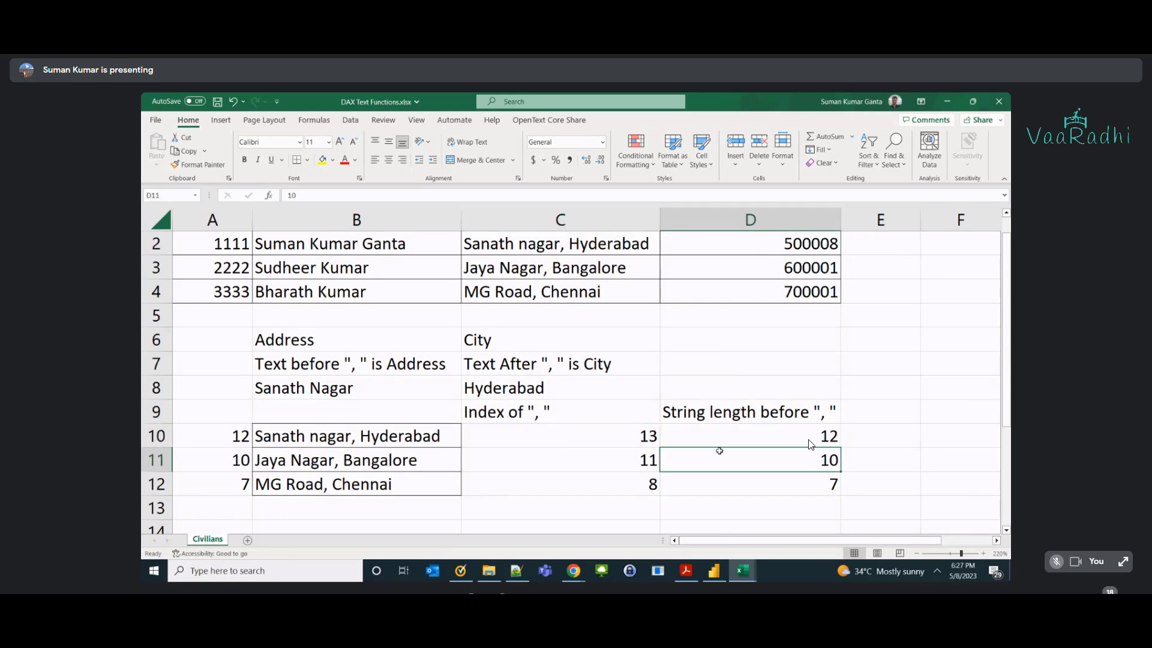
{"action": "scroll", "coordinate": [682, 451], "scroll_direction": "down", "scroll_amount": 1}
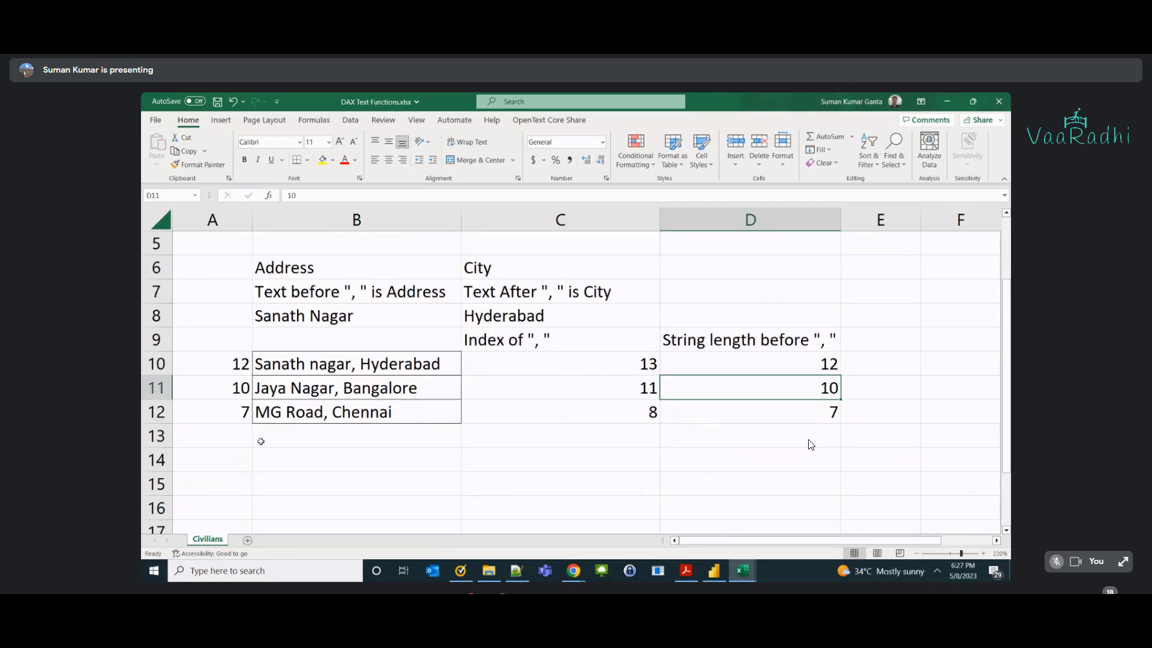
Type left(Address, in B14 and find(", ", Address)-1 in B15.
{"action": "left_click", "coordinate": [280, 454]}
{"action": "type", "text": "left"}
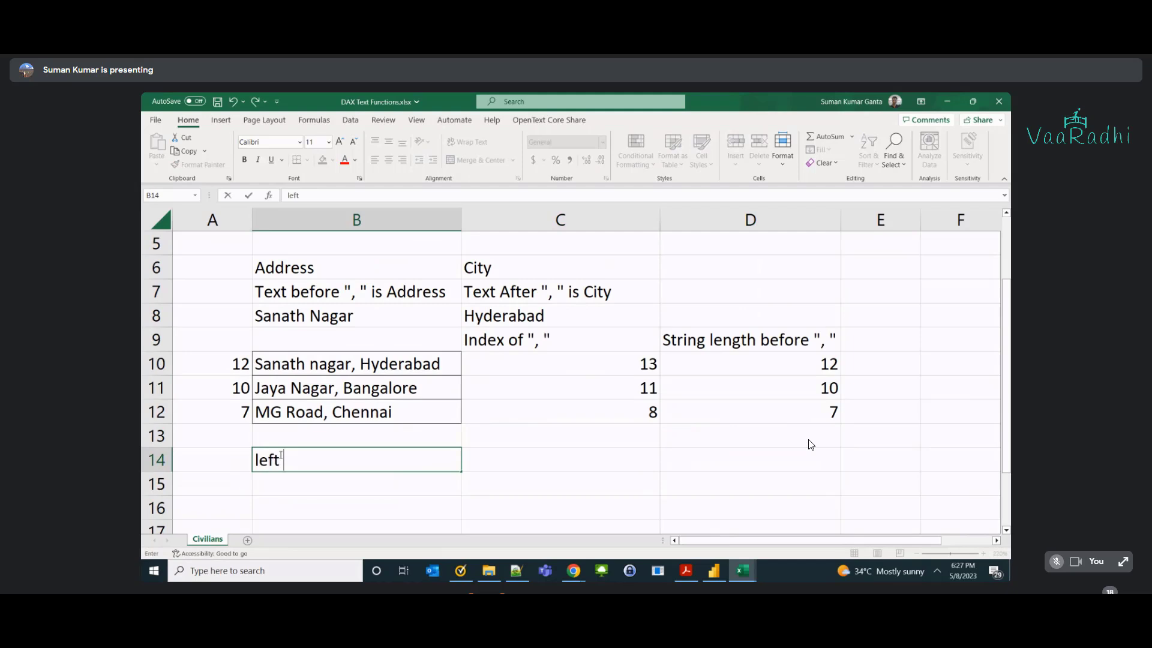
{"action": "type", "text": "("}
{"action": "type", "text": "Address,"}
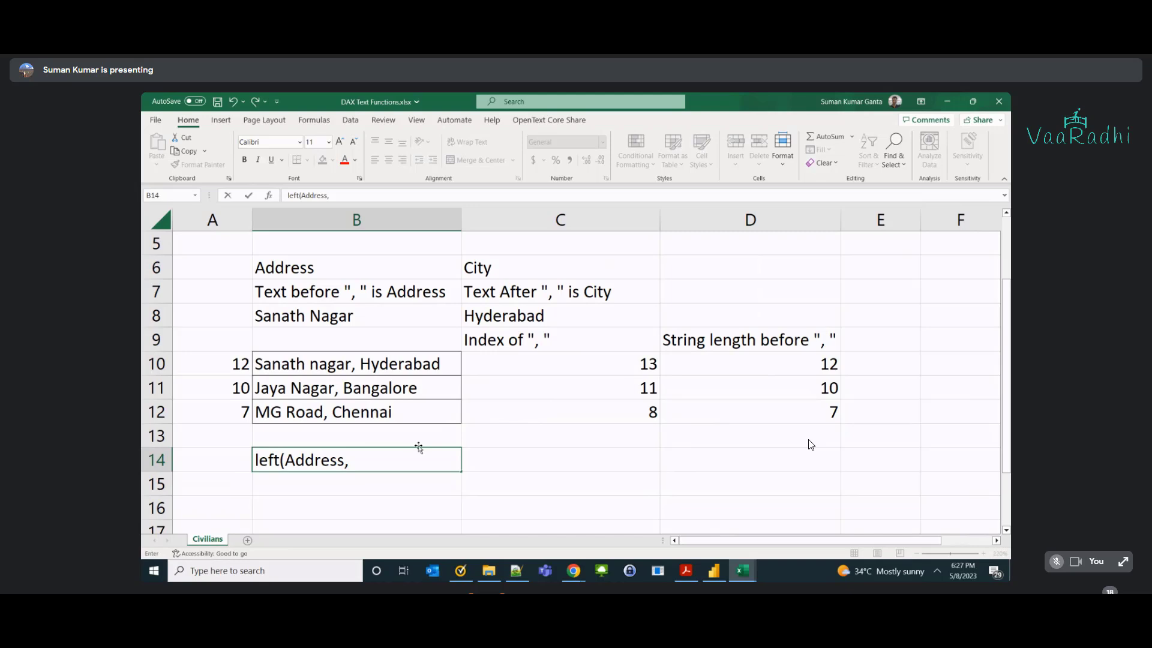
{"action": "left_click", "coordinate": [336, 489]}
{"action": "type", "text": "find(\", \", Address)"}
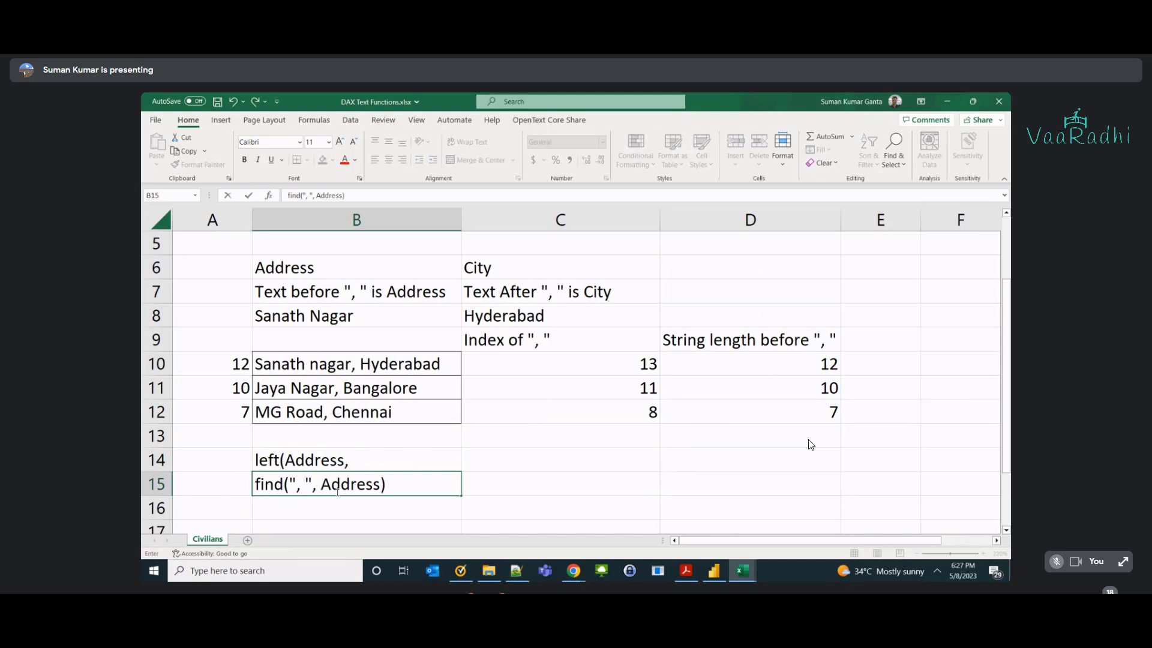
{"action": "left_click_drag", "start_coordinate": [297, 483], "coordinate": [304, 483]}
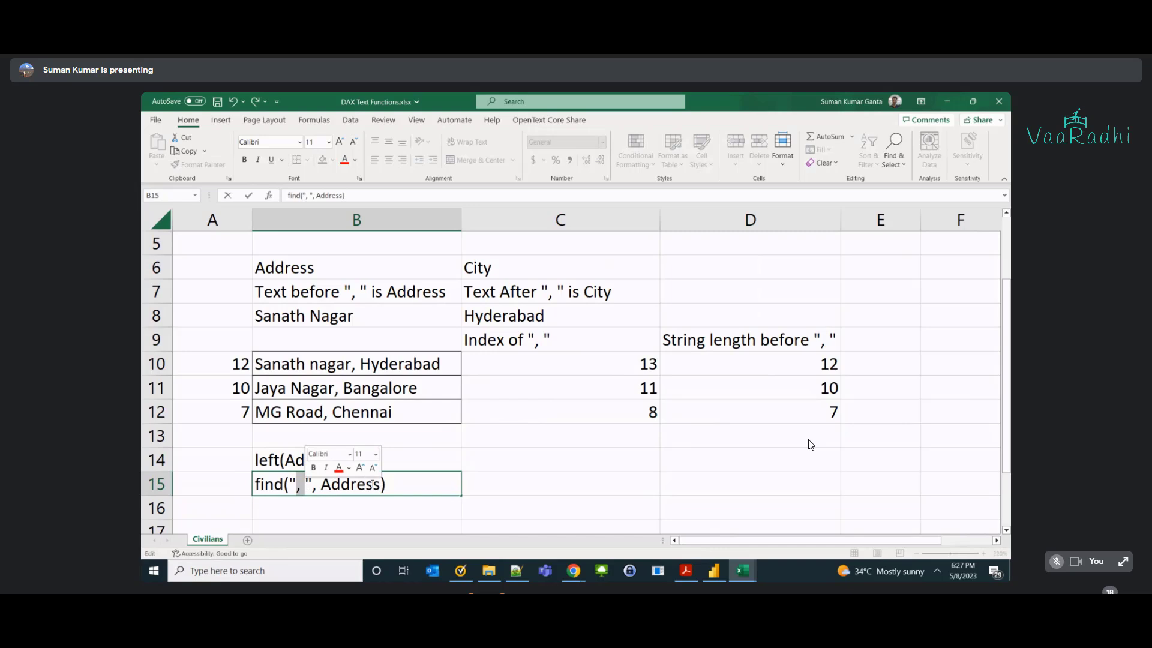
{"action": "left_click", "coordinate": [396, 484]}
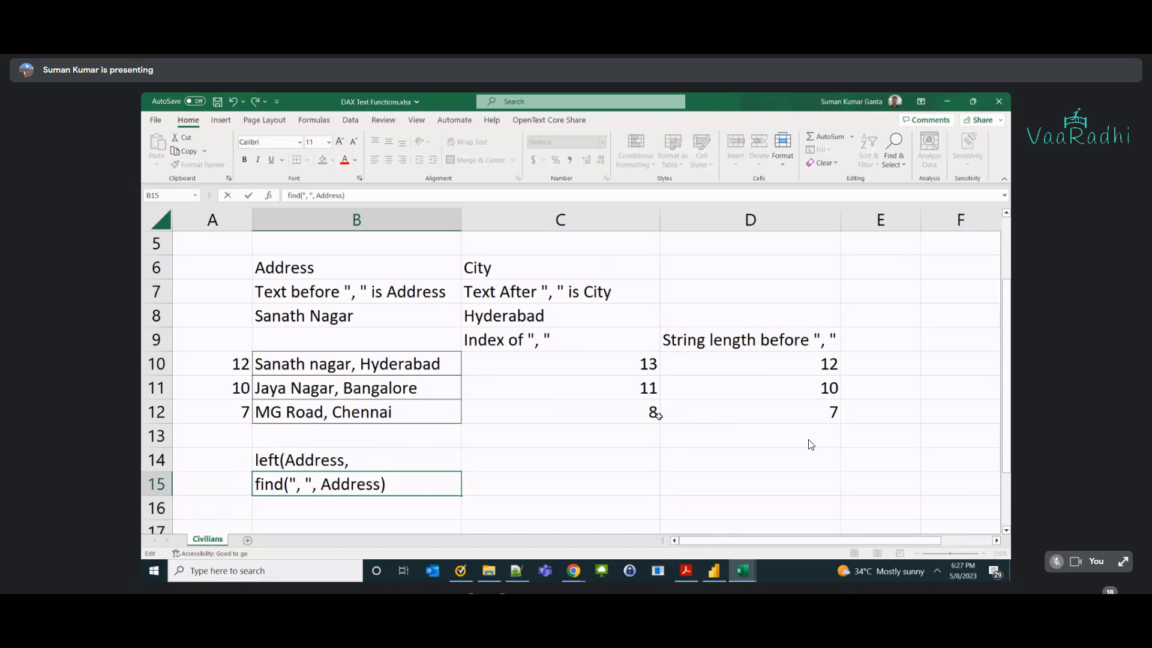
{"action": "type", "text": "-1"}
Merge the find part into B14 to form left(Address,find(", ", Address)-1) and autofit column B.
{"action": "left_click_drag", "start_coordinate": [403, 480], "coordinate": [210, 478]}
{"action": "key", "text": "ctrl+x"}
{"action": "double_click", "coordinate": [372, 460]}
{"action": "key", "text": "ctrl+v"}
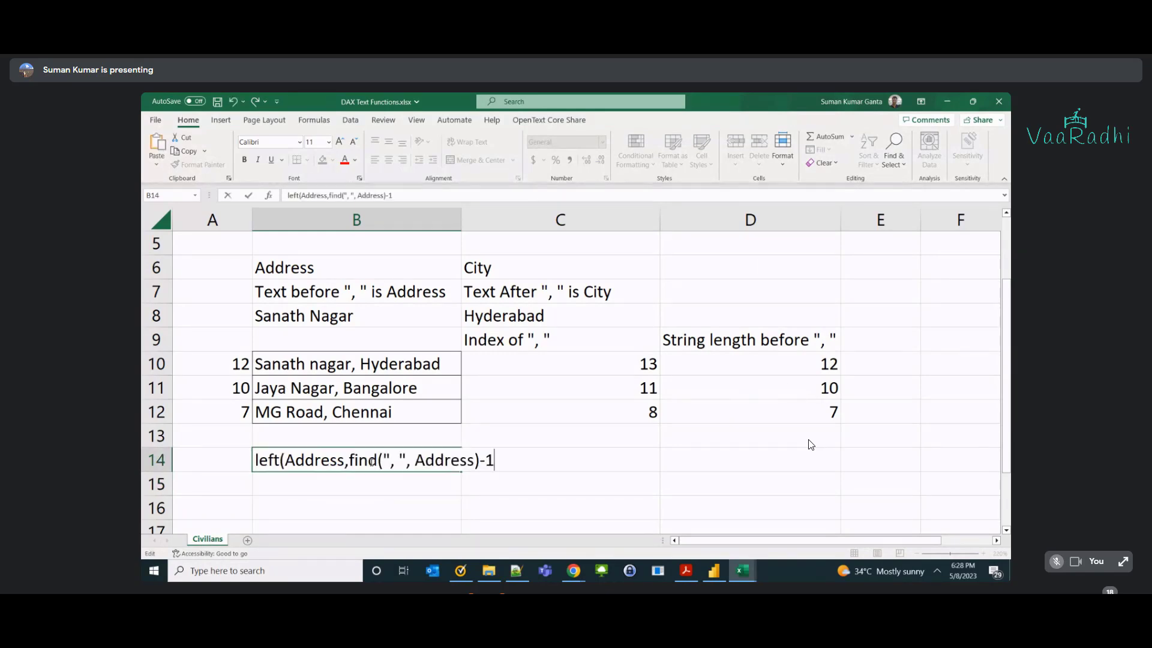
{"action": "key", "text": "Return"}
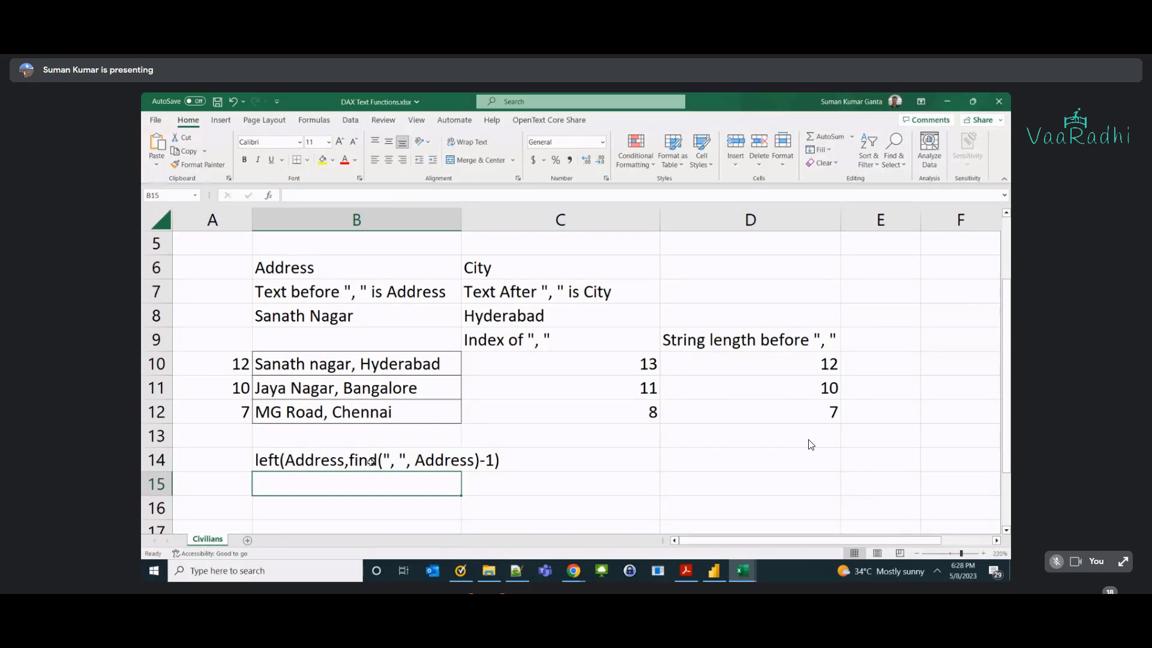
{"action": "double_click", "coordinate": [461, 222]}
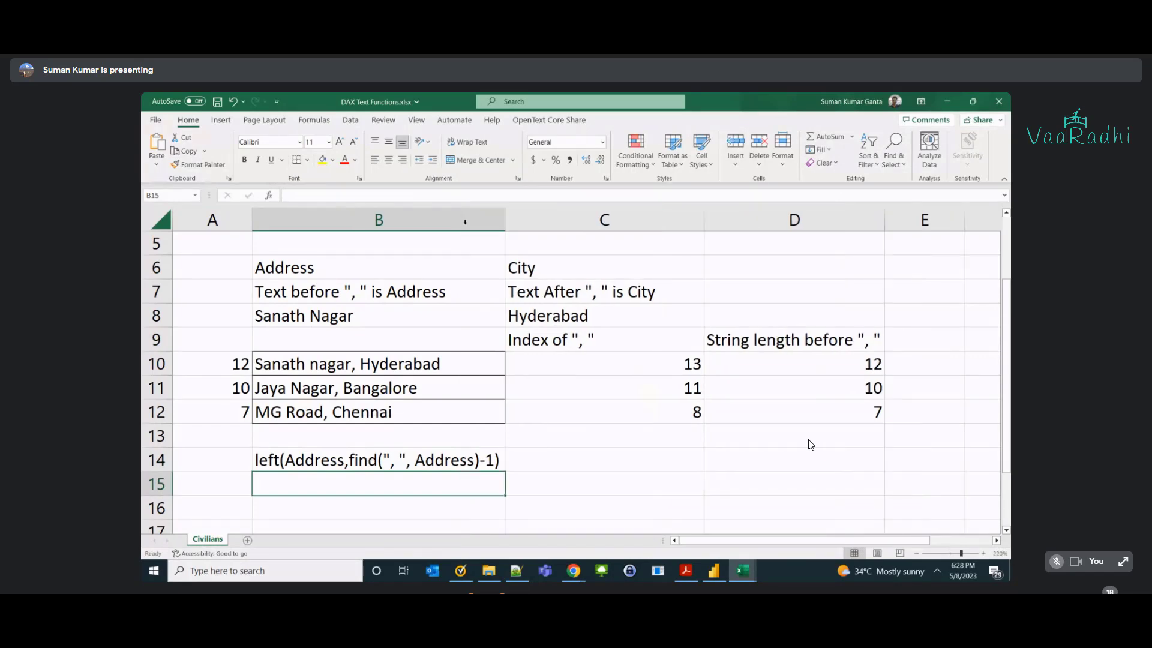
{"action": "key", "text": "alt+Tab"}
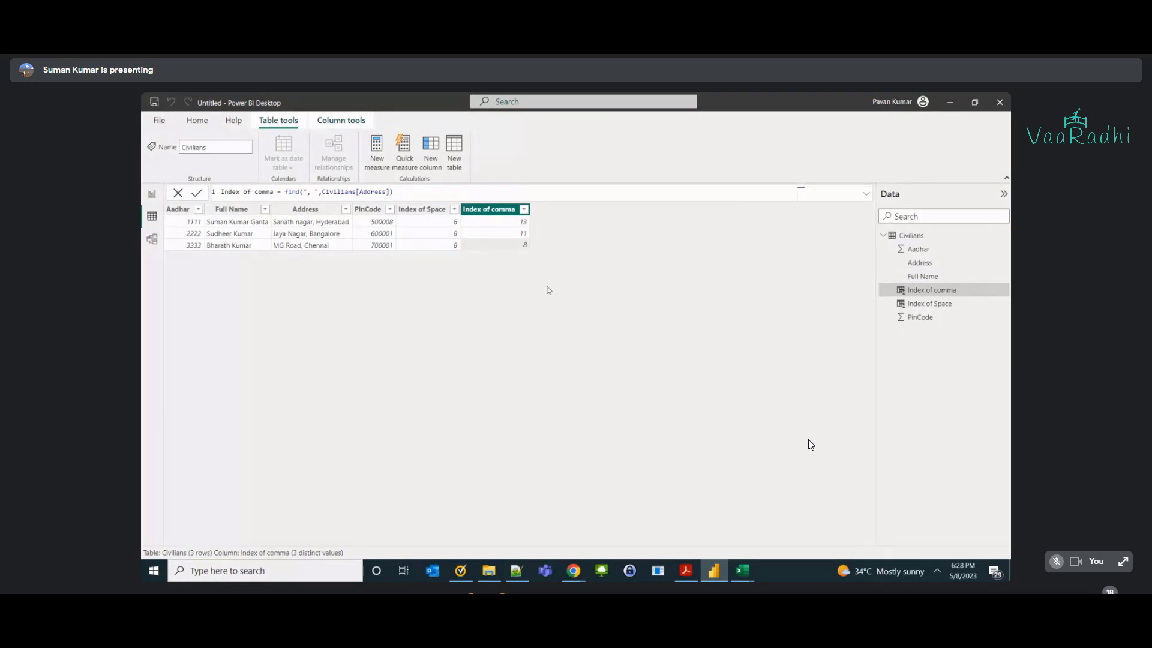
Return to Excel, highlight Address and find in the B14 formula, and glance at the PowerBI folder.
{"action": "key", "text": "alt+Tab"}
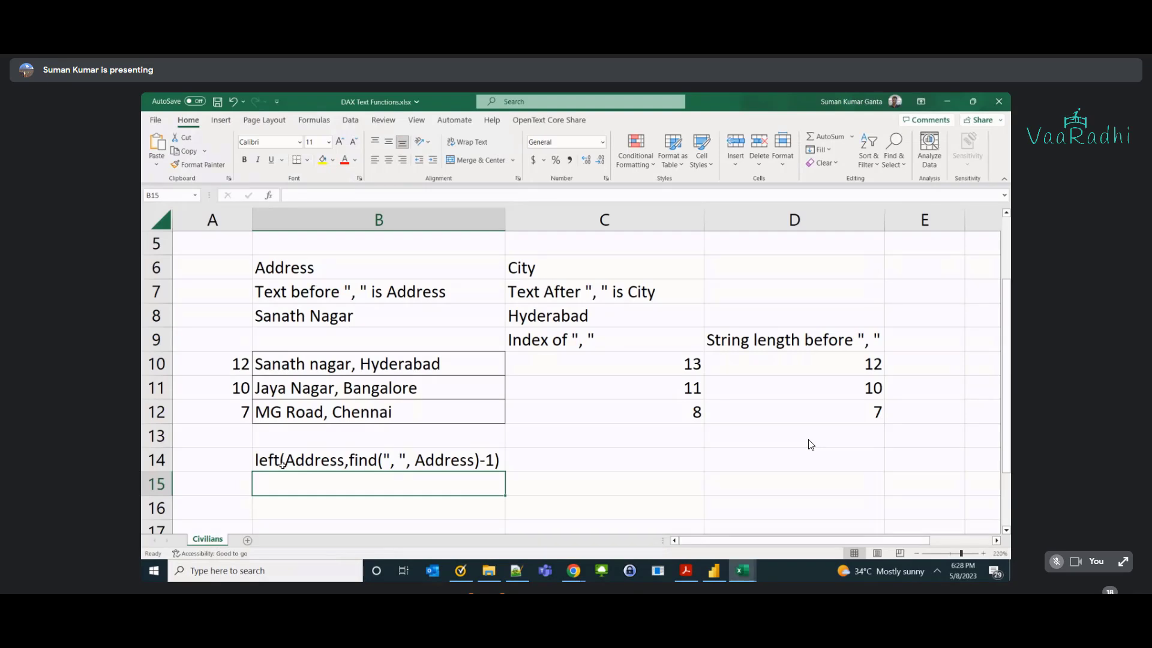
{"action": "double_click", "coordinate": [295, 459]}
{"action": "double_click", "coordinate": [295, 460]}
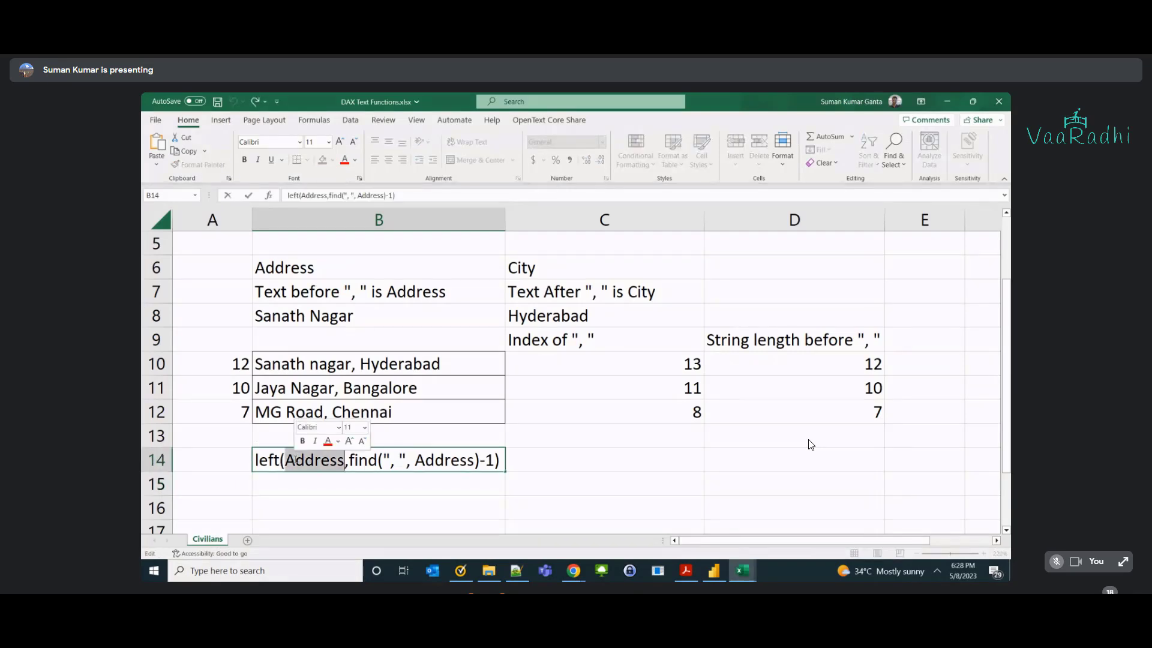
{"action": "left_click_drag", "start_coordinate": [348, 459], "coordinate": [371, 459]}
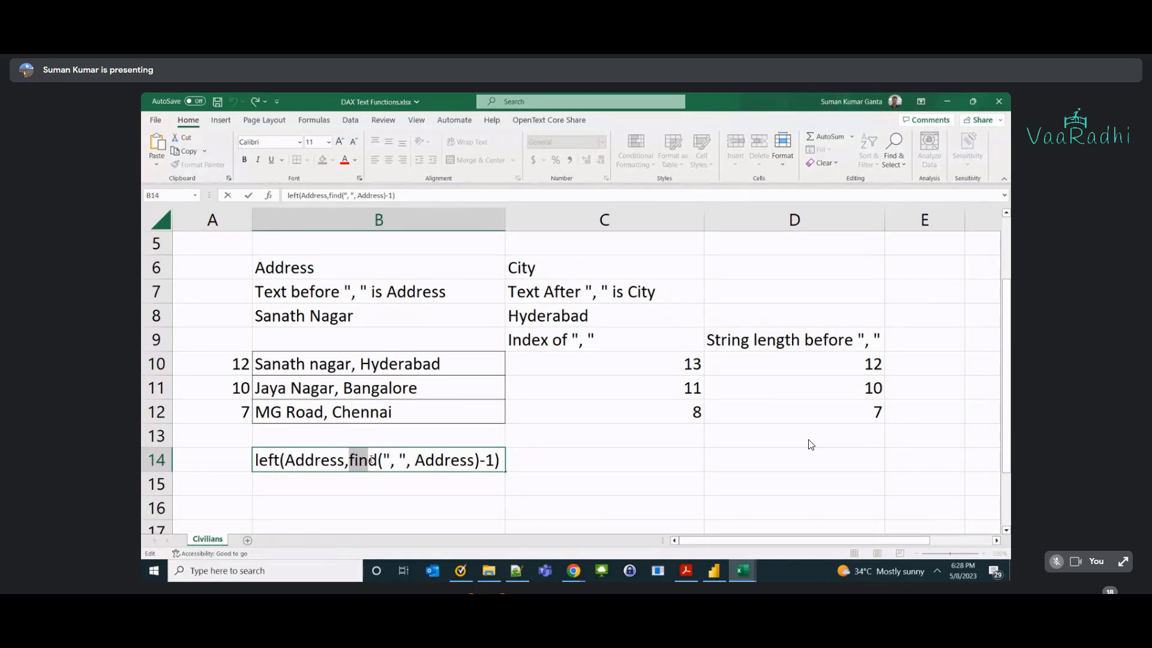
{"action": "key", "text": "alt+Tab"}
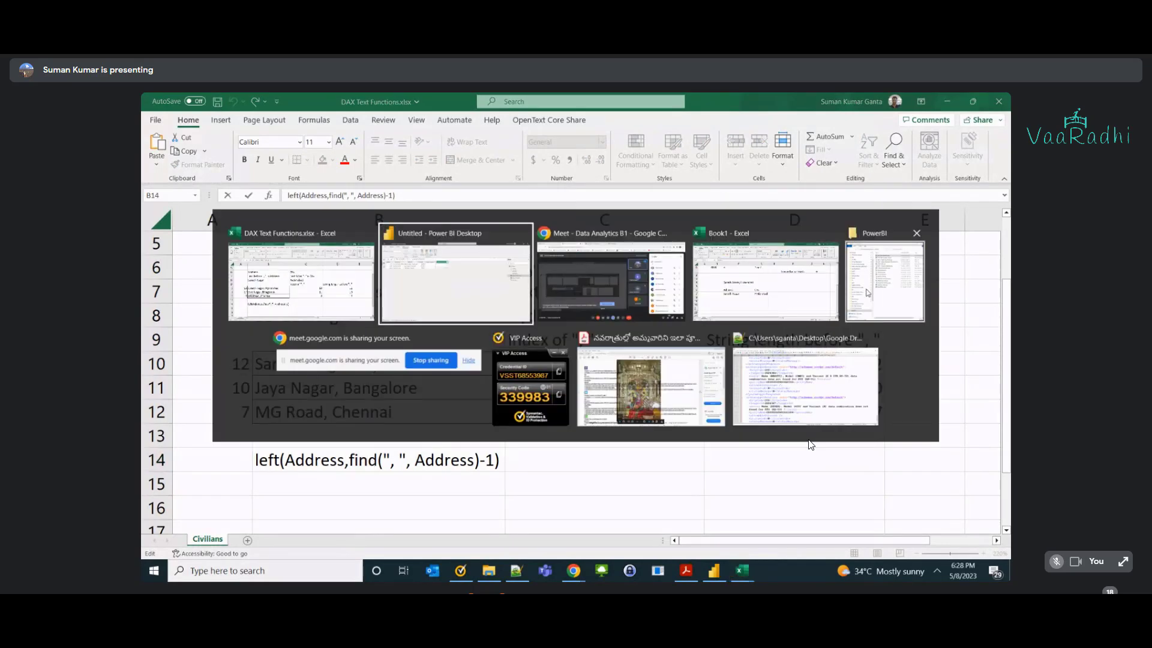
{"action": "left_click", "coordinate": [885, 288]}
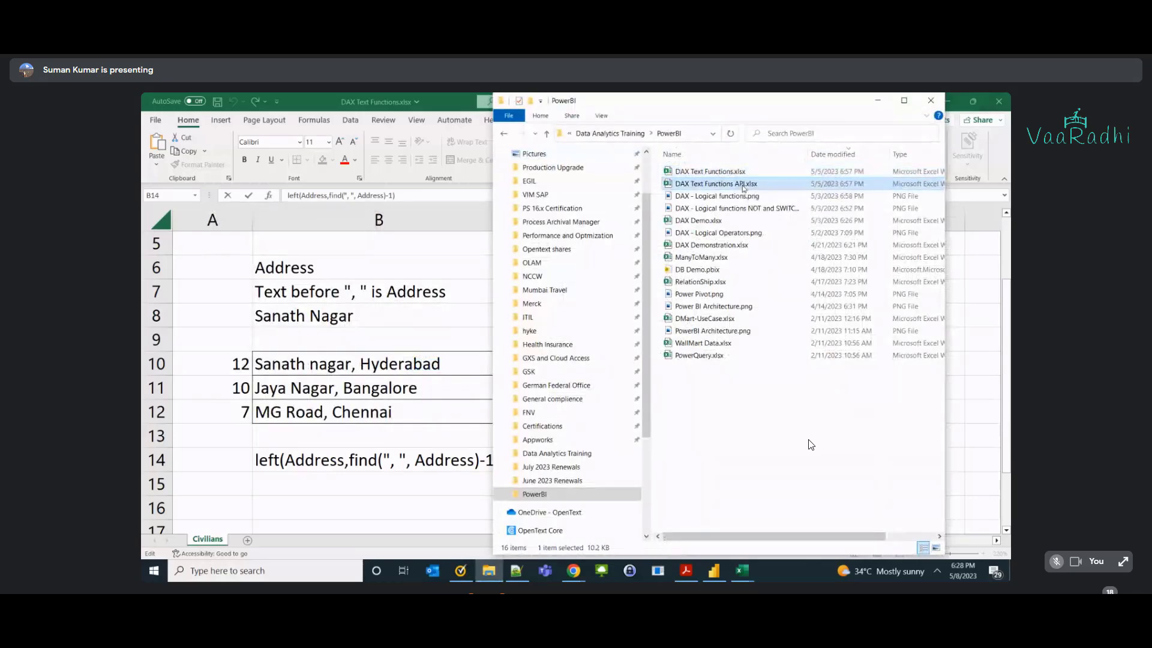
{"action": "key", "text": "alt+Tab"}
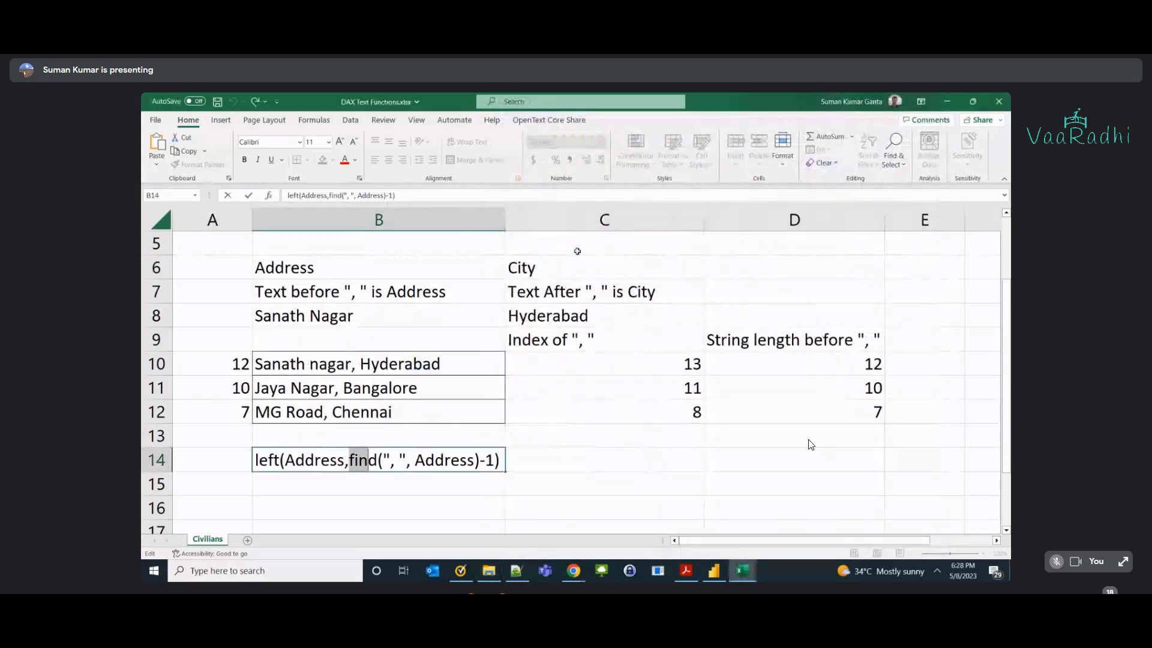
In the DAX Text Functions API workbook, highlight Left's text and no.of characters arguments.
{"action": "left_click", "coordinate": [571, 271]}
{"action": "key", "text": "alt+Tab"}
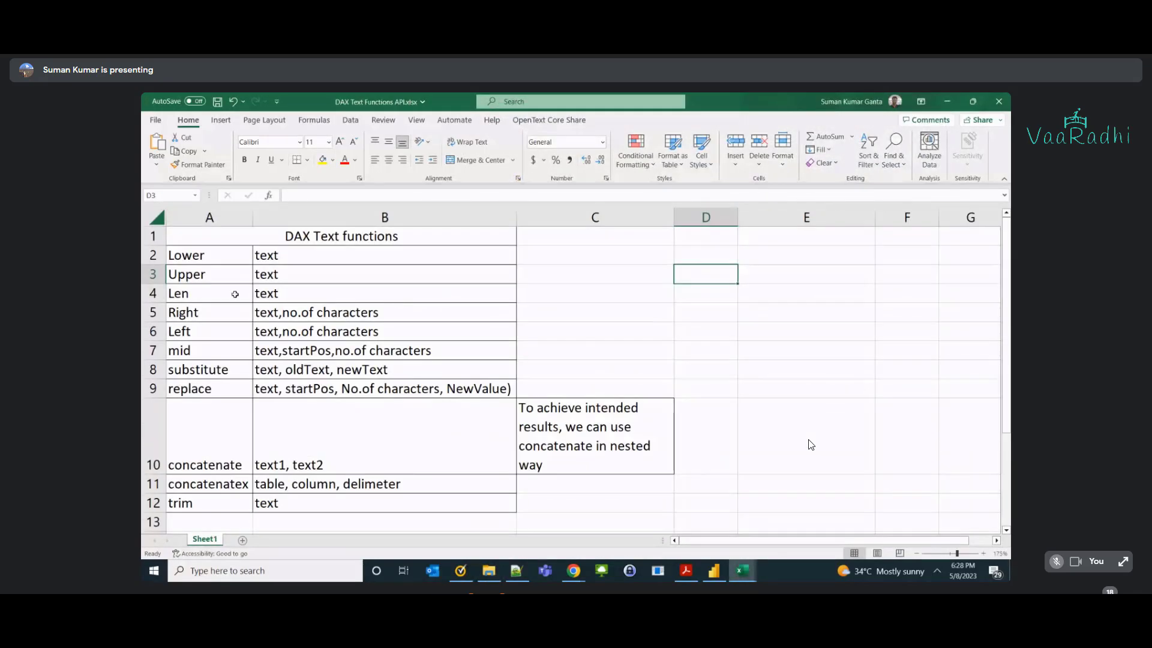
{"action": "left_click", "coordinate": [203, 333]}
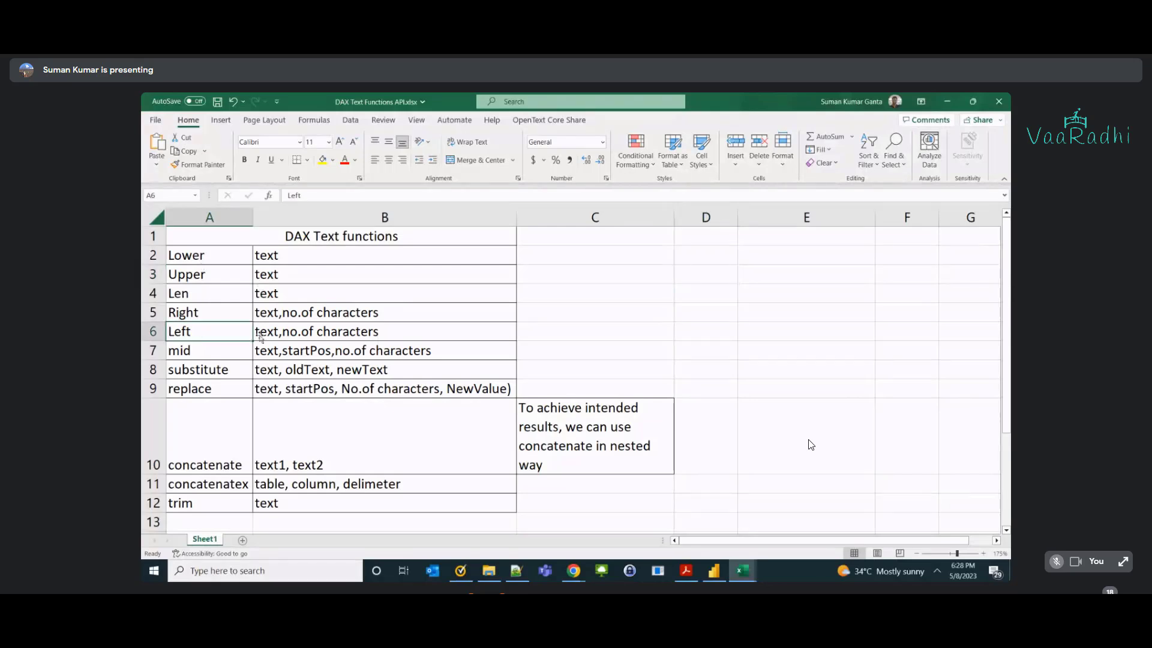
{"action": "double_click", "coordinate": [271, 331]}
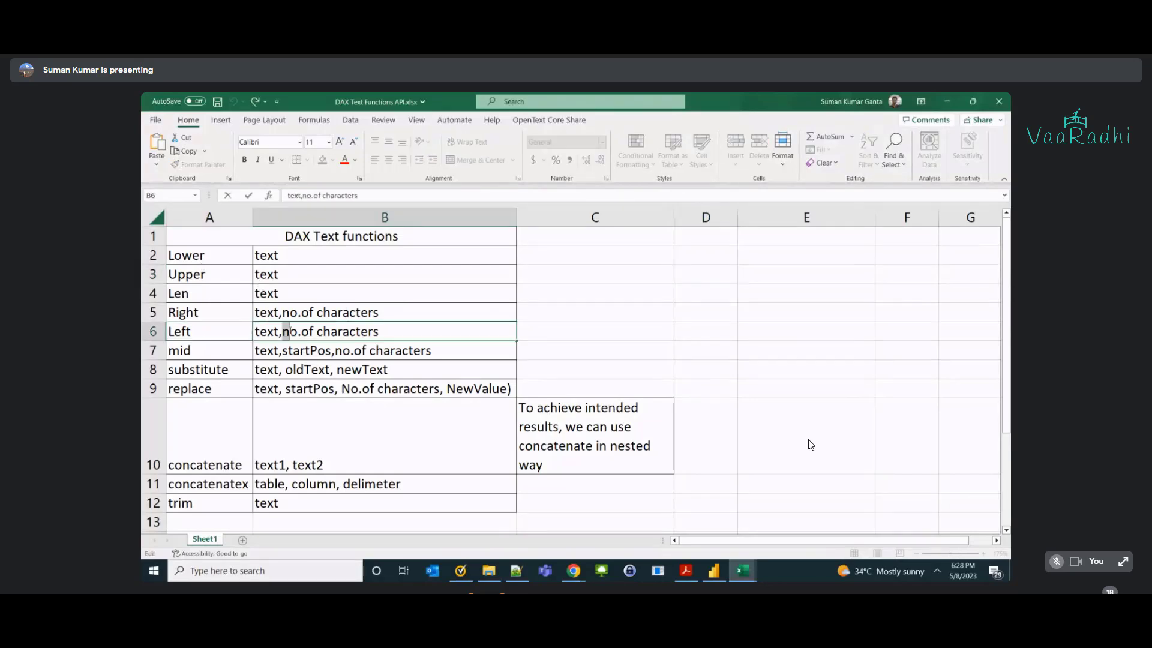
{"action": "left_click_drag", "start_coordinate": [282, 332], "coordinate": [406, 332]}
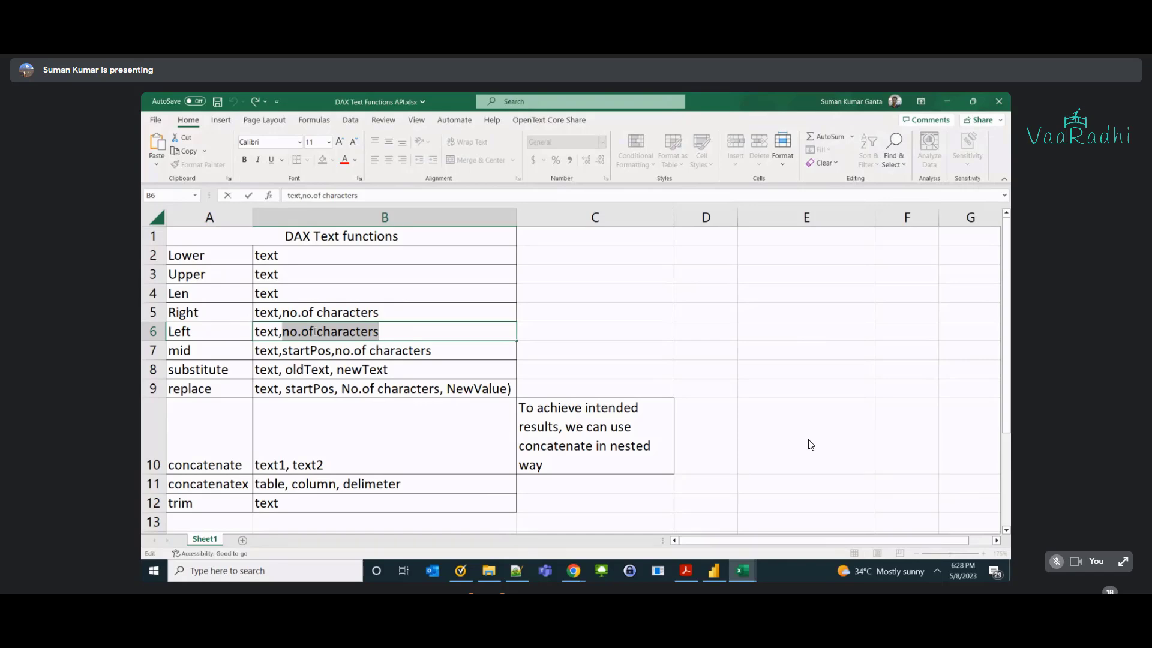
{"action": "left_click", "coordinate": [213, 330]}
{"action": "left_click", "coordinate": [280, 332]}
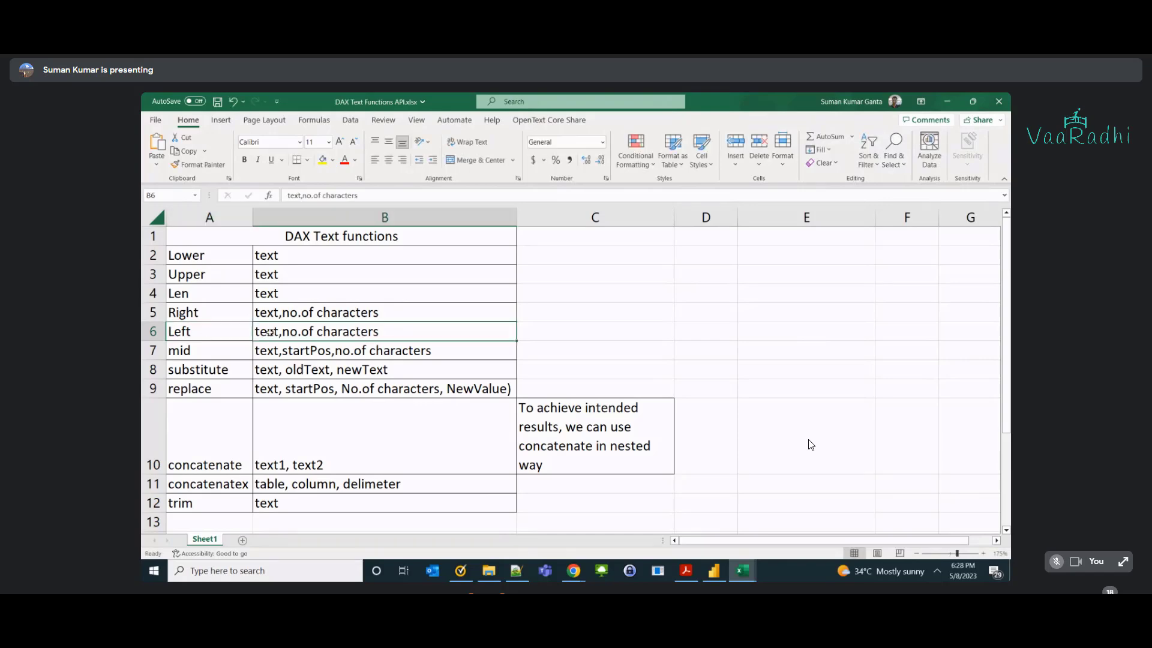
{"action": "double_click", "coordinate": [279, 331]}
{"action": "left_click_drag", "start_coordinate": [278, 332], "coordinate": [407, 332]}
{"action": "left_click", "coordinate": [292, 333]}
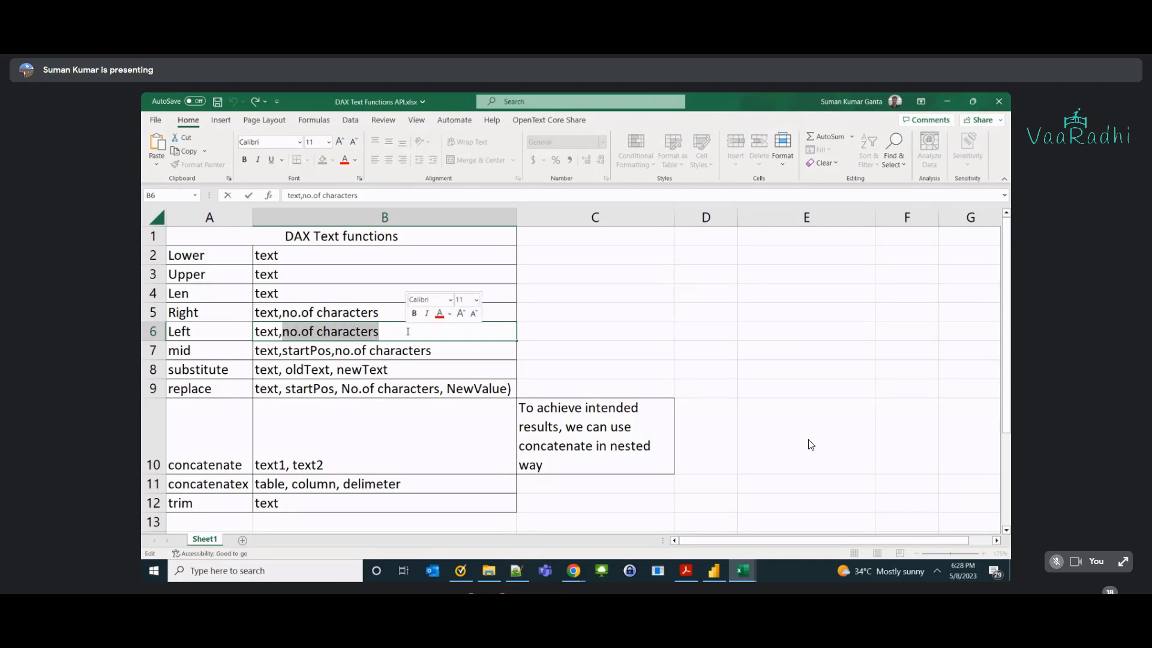
{"action": "key", "text": "Escape"}
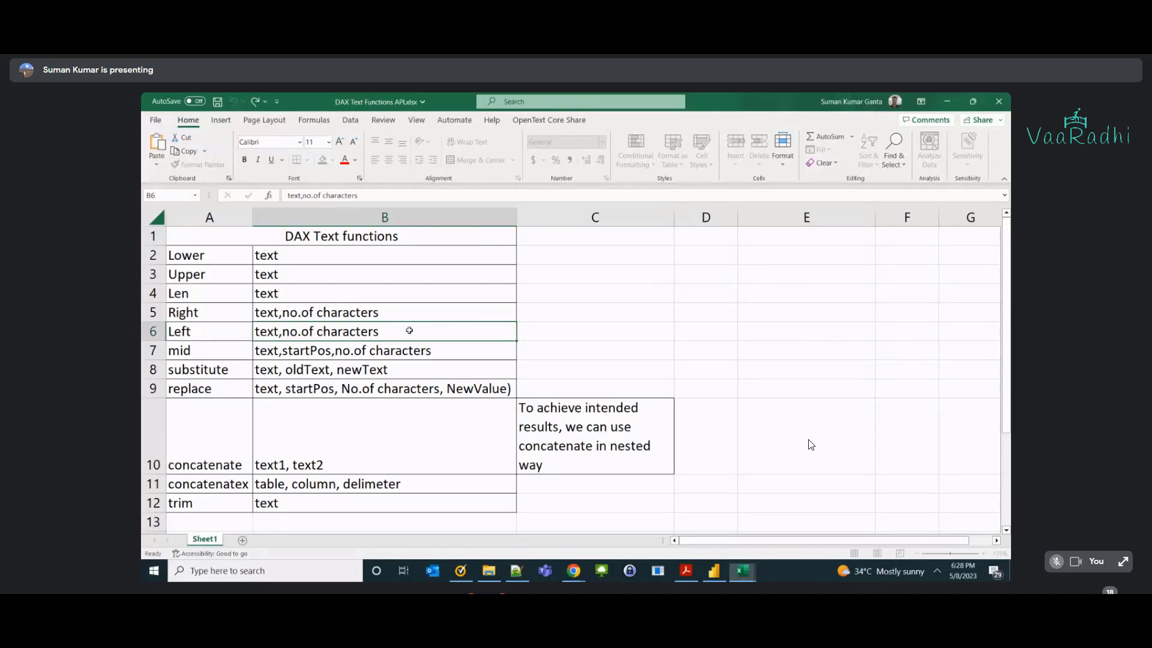
{"action": "key", "text": "alt+Tab"}
In the B14 formula, highlight Address as the text argument and find(", ", Address)-1 as the character count.
{"action": "left_click", "coordinate": [307, 458]}
{"action": "double_click", "coordinate": [303, 459]}
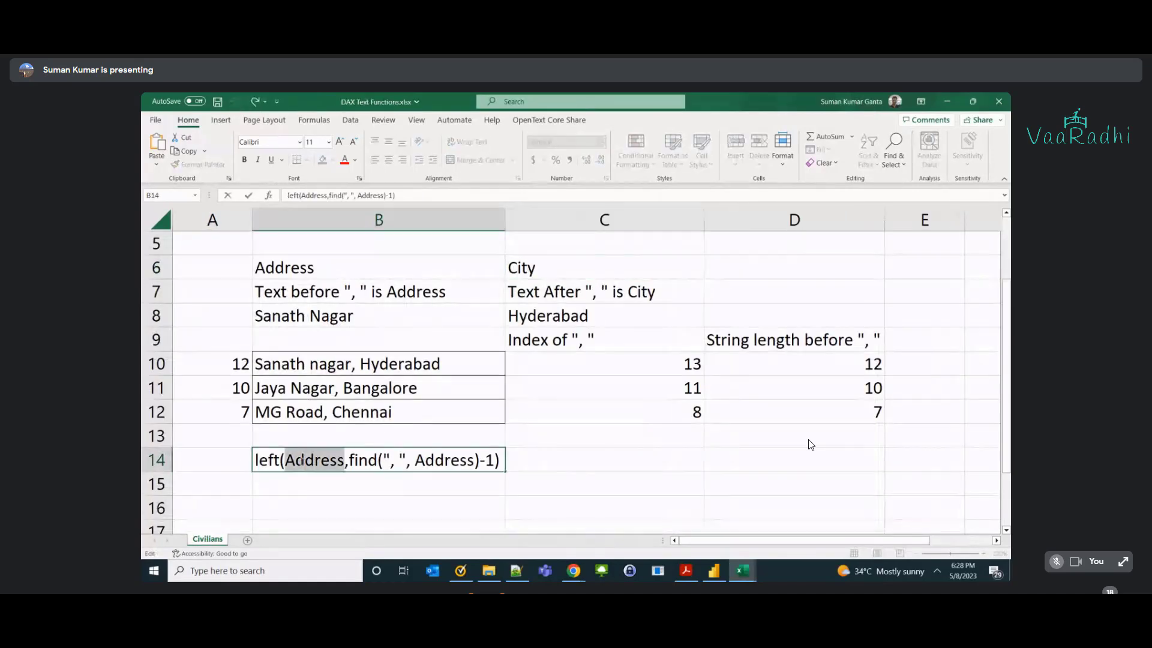
{"action": "left_click_drag", "start_coordinate": [347, 460], "coordinate": [494, 460]}
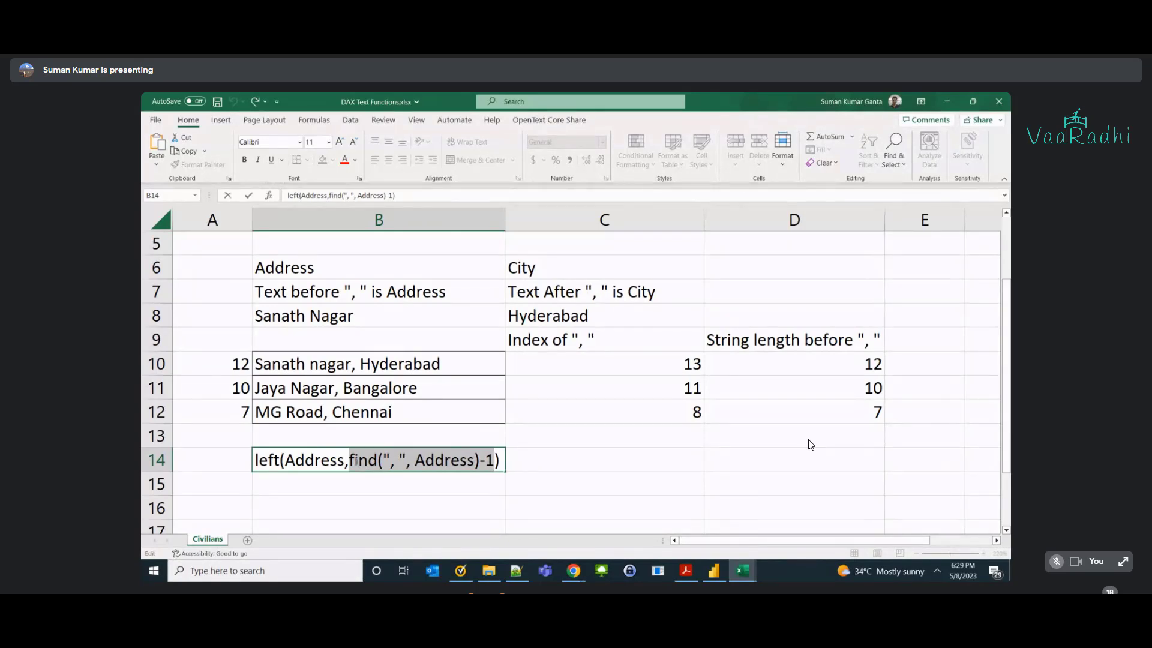
Highlight 'find' and its ', ' search text in B14's formula, then switch to Power BI Desktop.
{"action": "double_click", "coordinate": [355, 459]}
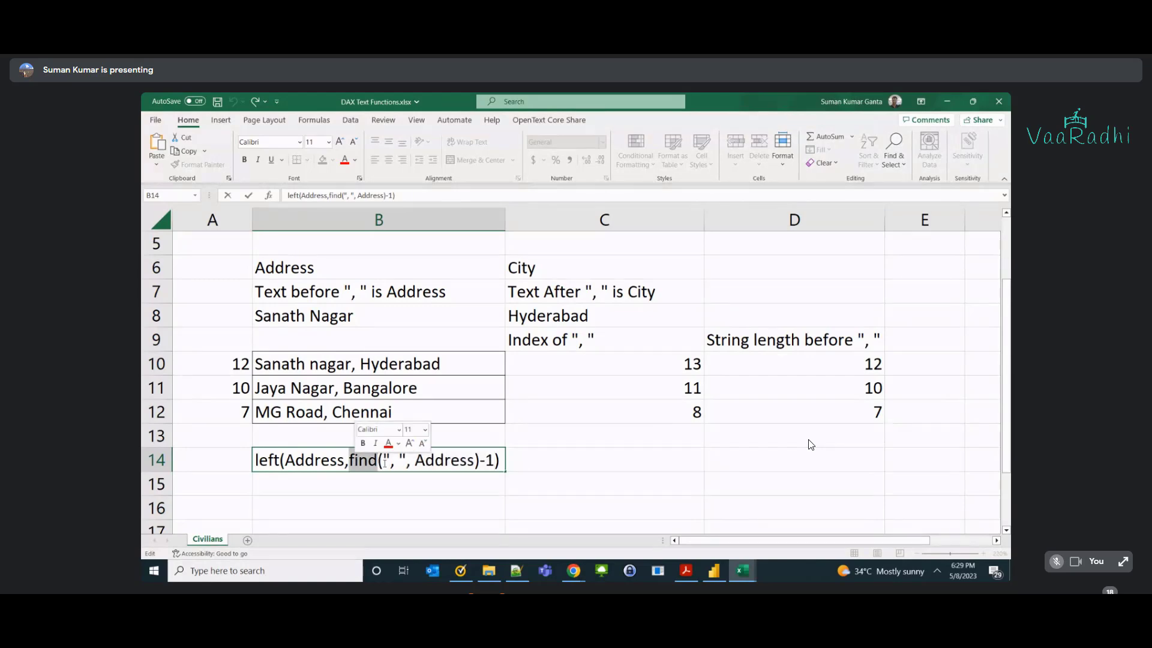
{"action": "left_click_drag", "start_coordinate": [387, 461], "coordinate": [400, 461]}
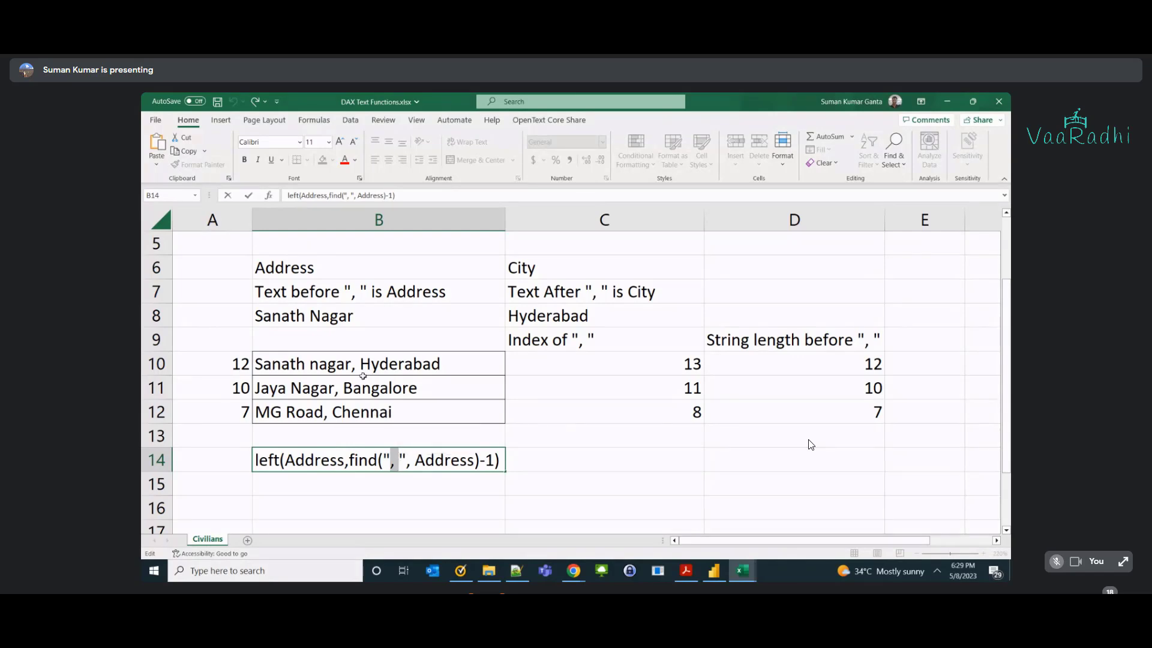
{"action": "key", "text": "alt+Tab"}
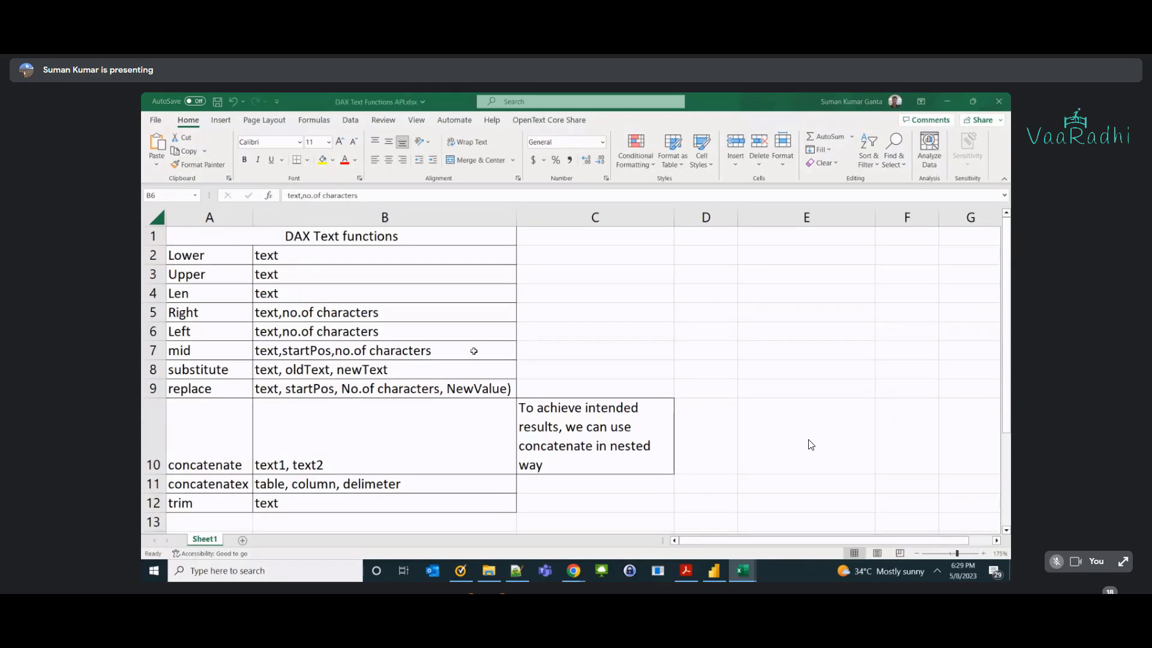
{"action": "key", "text": "alt+Tab"}
{"action": "key", "text": "alt+Tab"}
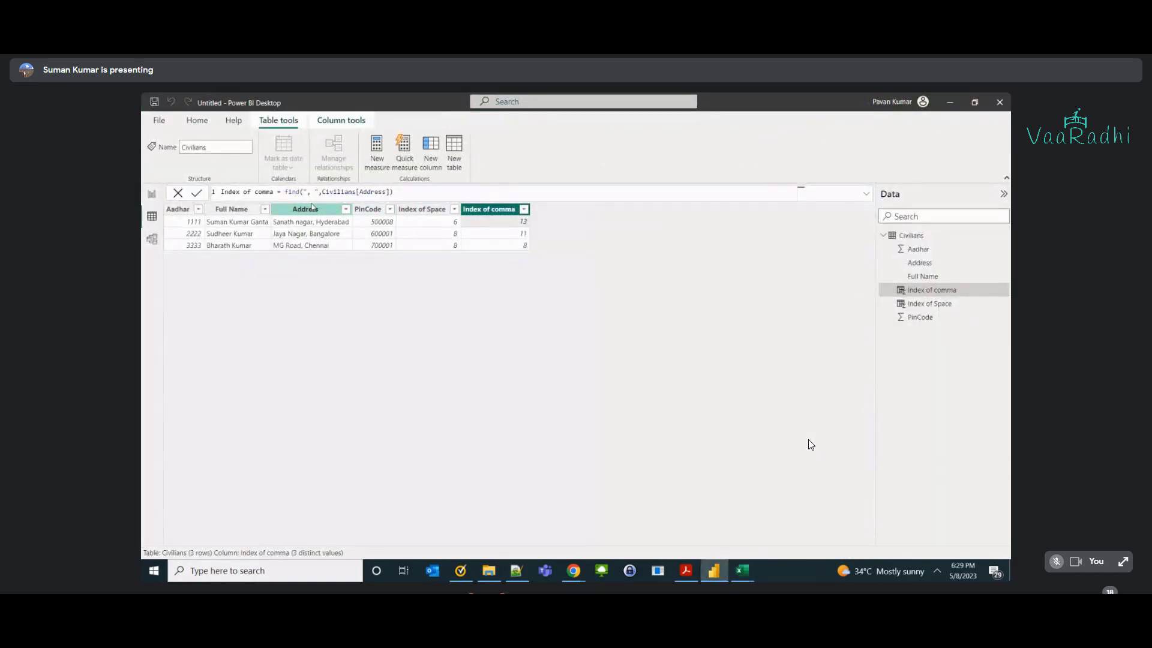
Highlight find, Civilians and Address in the Index of comma formula, then return to Excel.
{"action": "double_click", "coordinate": [294, 192]}
{"action": "left_click", "coordinate": [311, 192]}
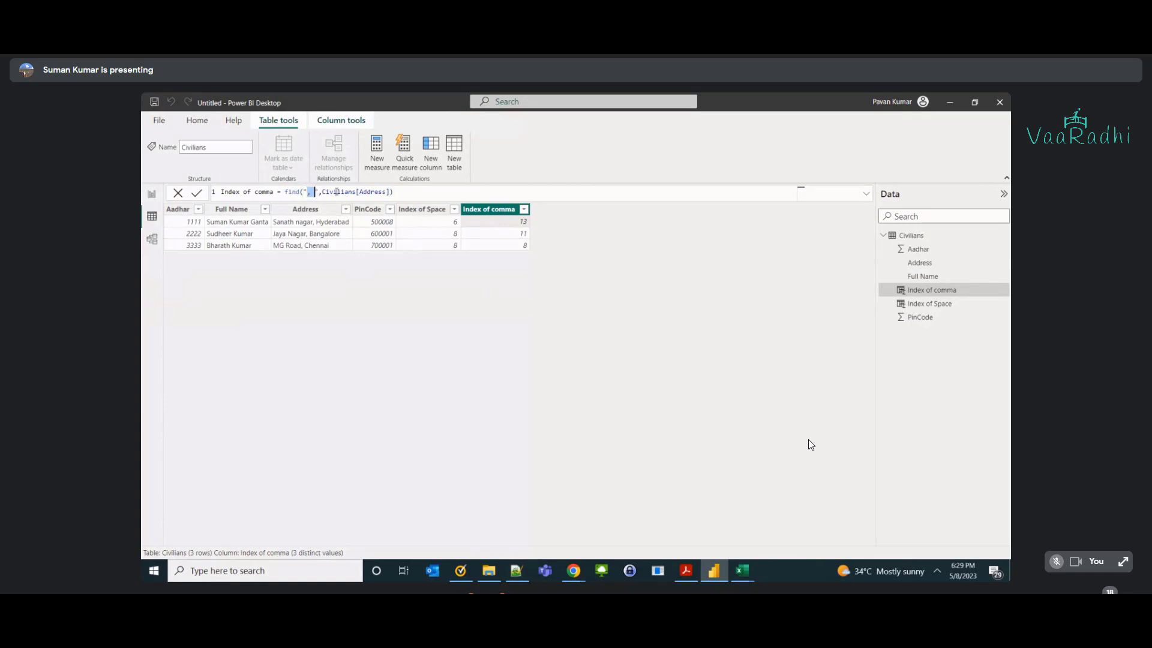
{"action": "double_click", "coordinate": [351, 192]}
{"action": "double_click", "coordinate": [364, 191]}
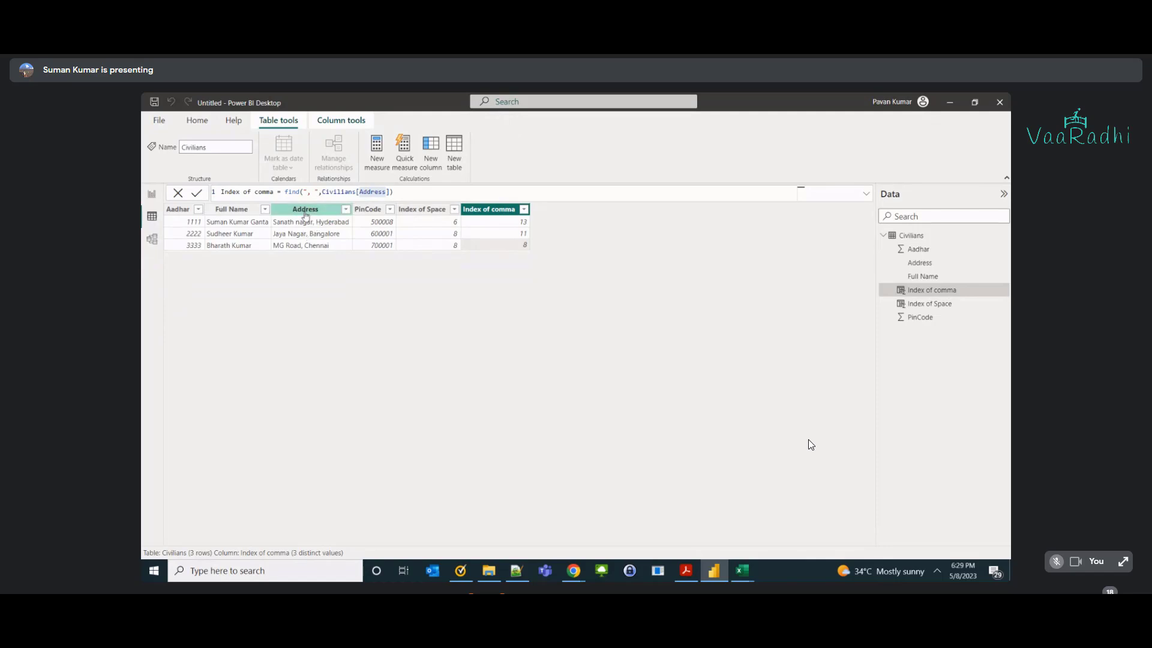
{"action": "key", "text": "alt+Tab"}
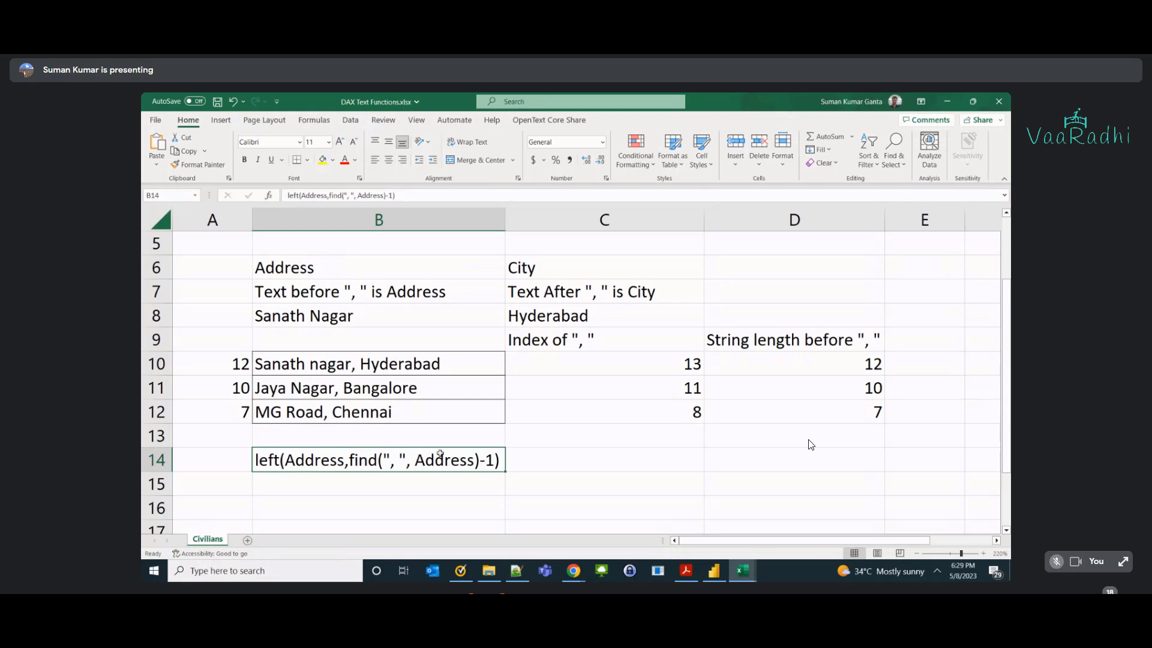
{"action": "left_click_drag", "start_coordinate": [696, 367], "coordinate": [689, 410]}
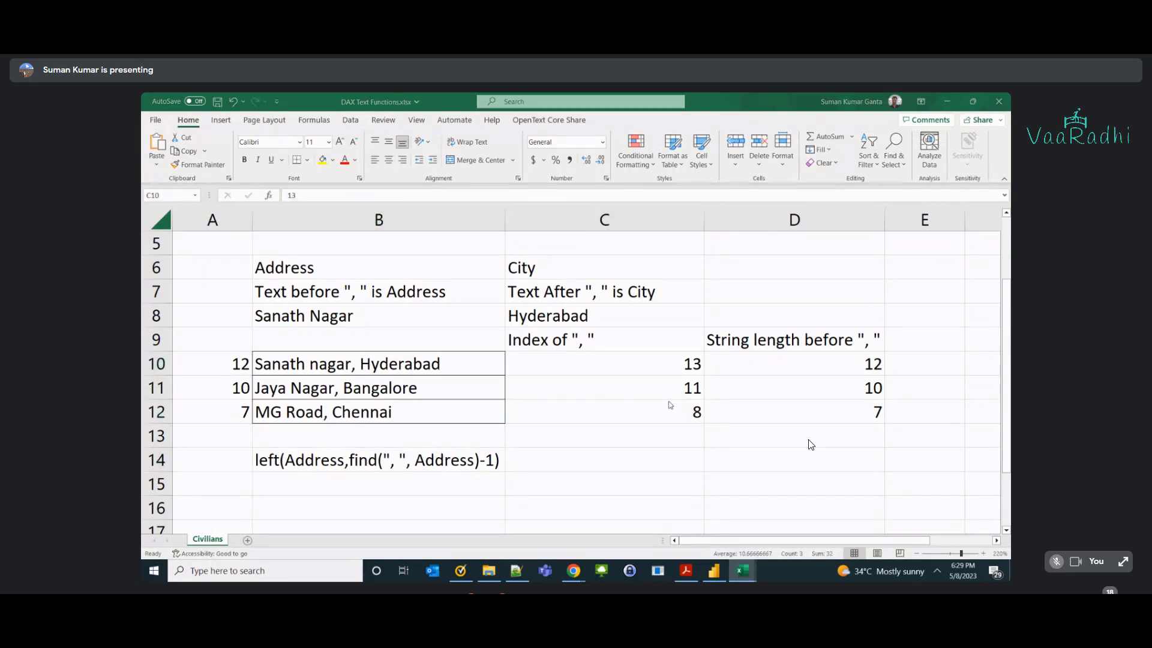
{"action": "key", "text": "alt+Tab"}
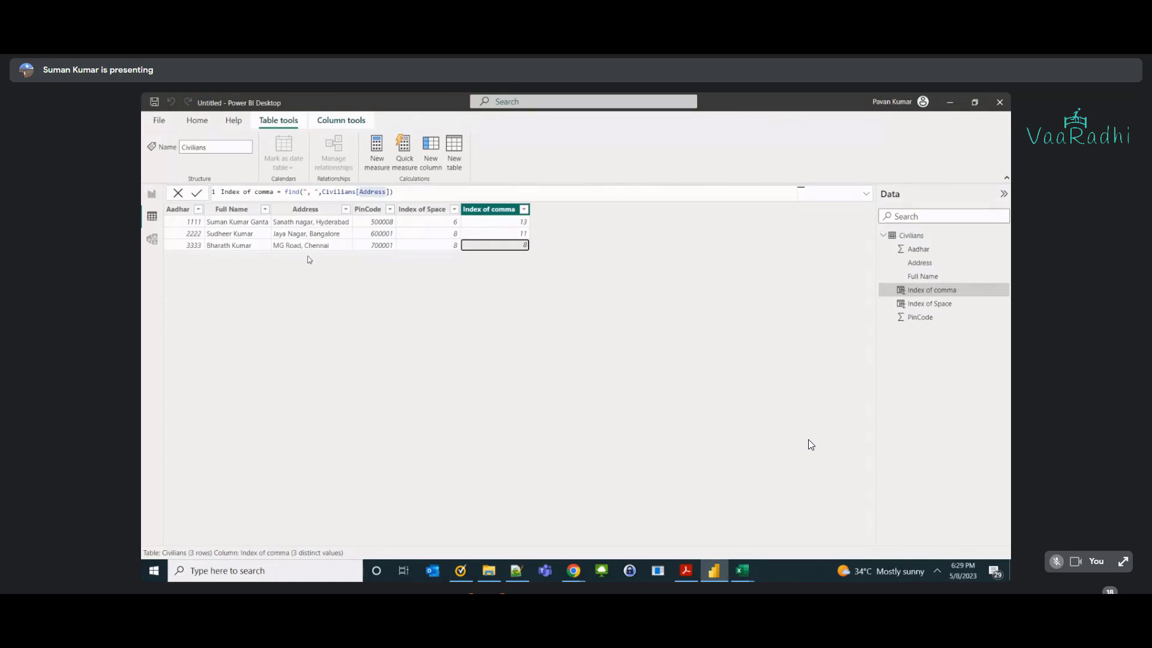
{"action": "key", "text": "alt+Tab"}
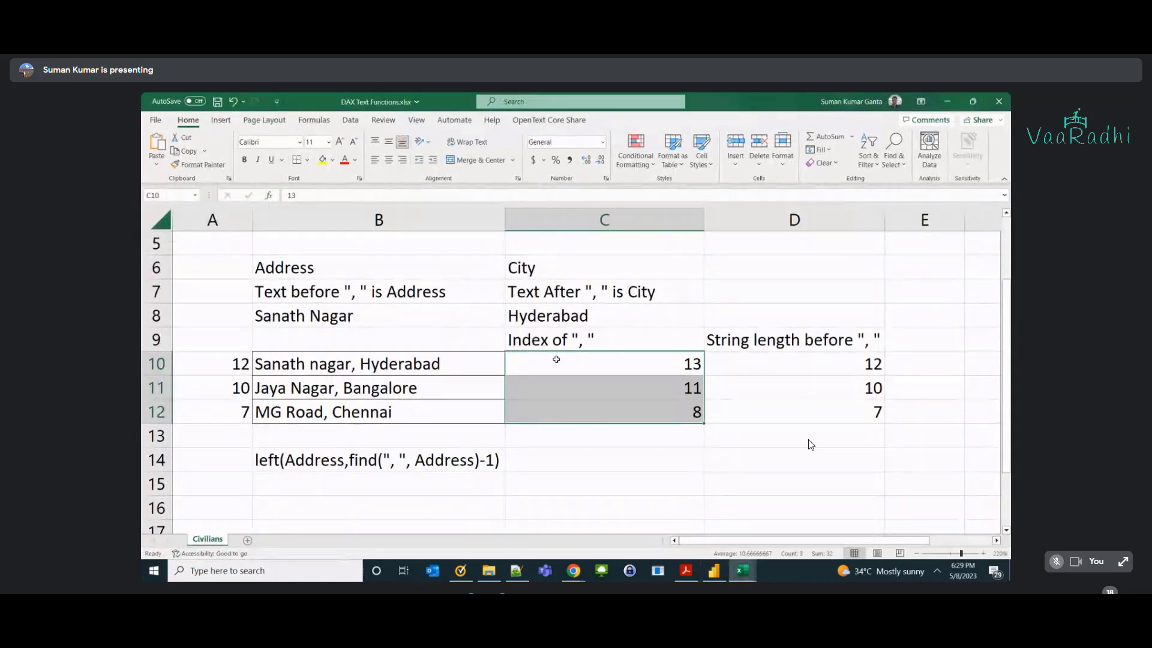
{"action": "left_click", "coordinate": [677, 364]}
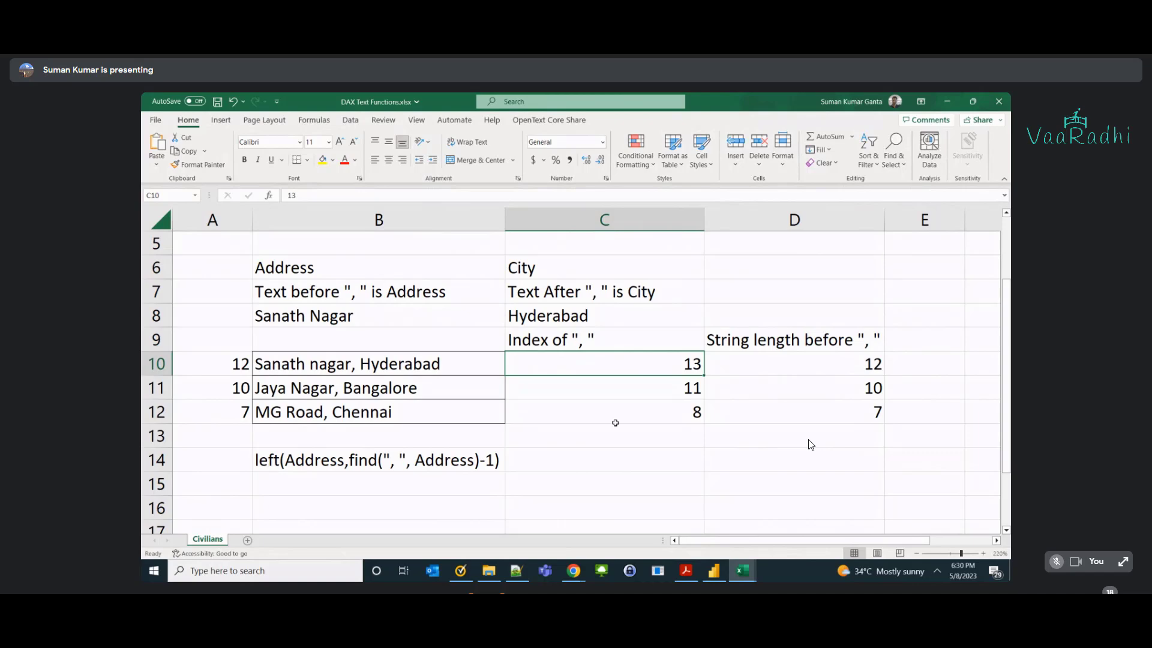
{"action": "left_click", "coordinate": [845, 372]}
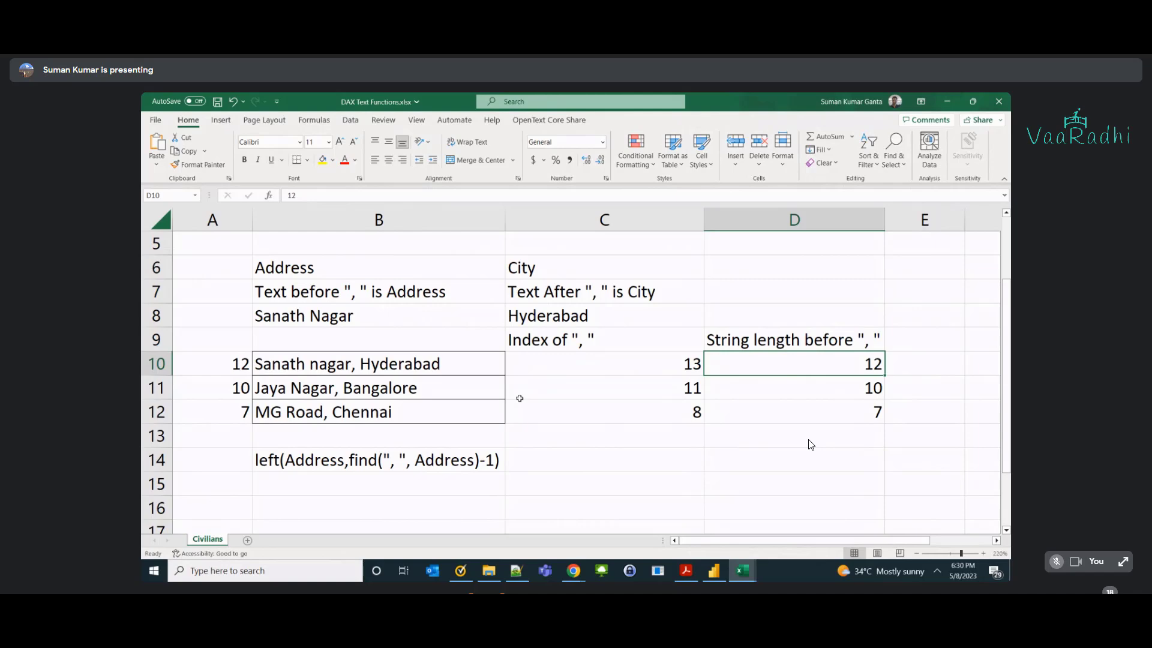
{"action": "left_click", "coordinate": [442, 458]}
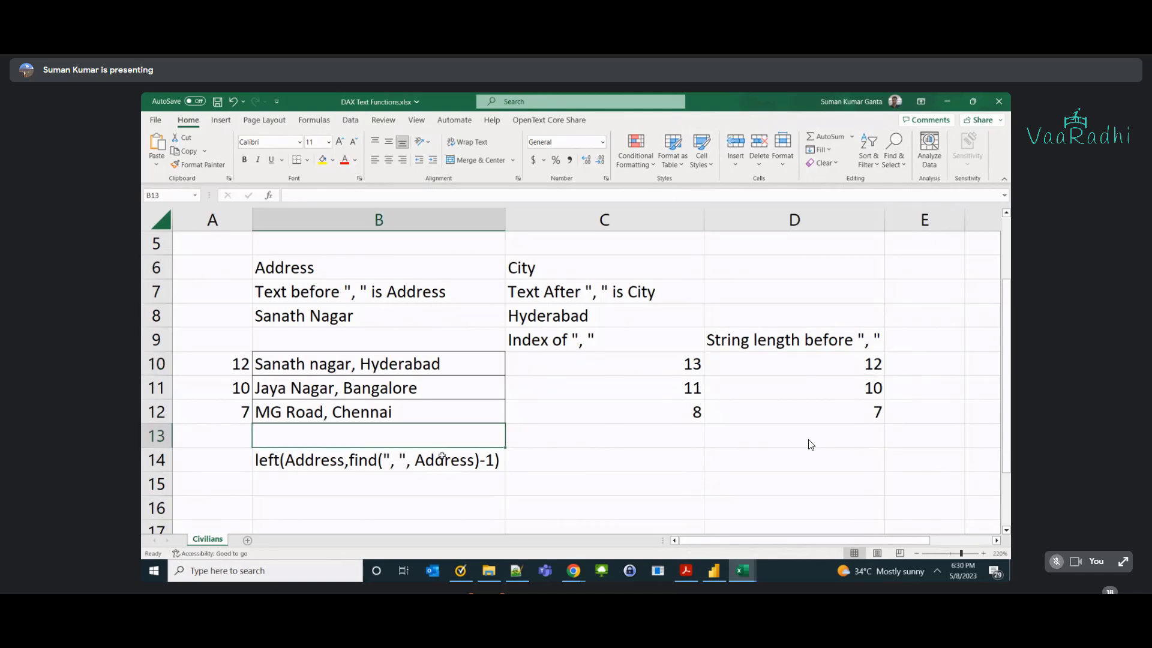
{"action": "key", "text": "ctrl+c"}
{"action": "left_click", "coordinate": [905, 342]}
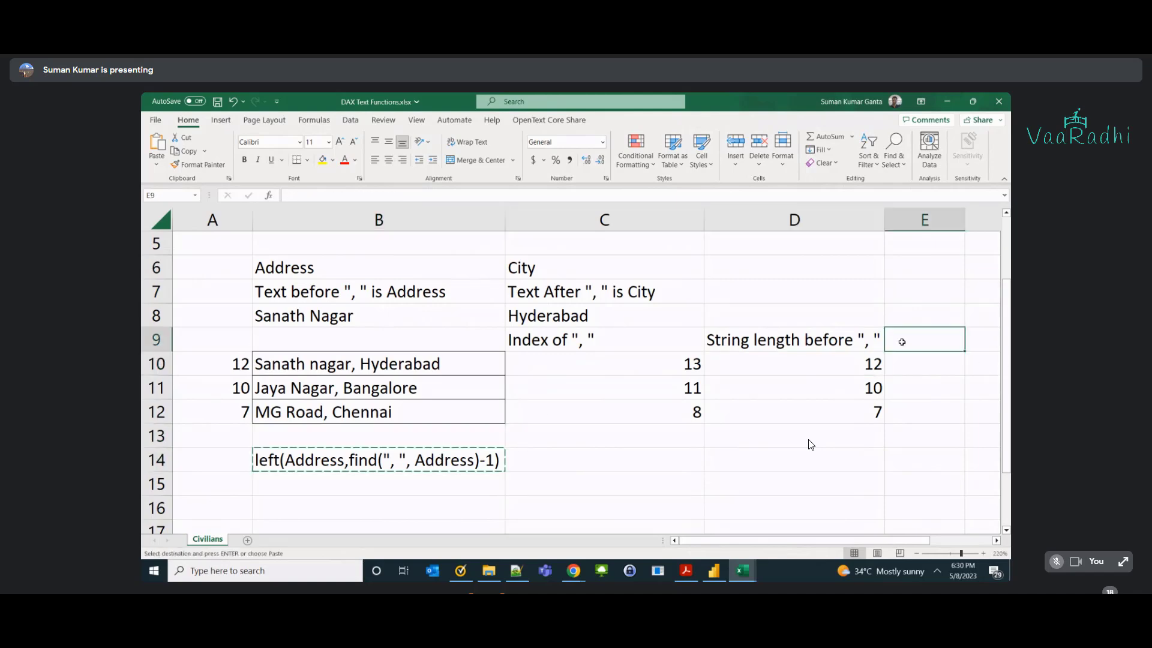
{"action": "key", "text": "ctrl+v"}
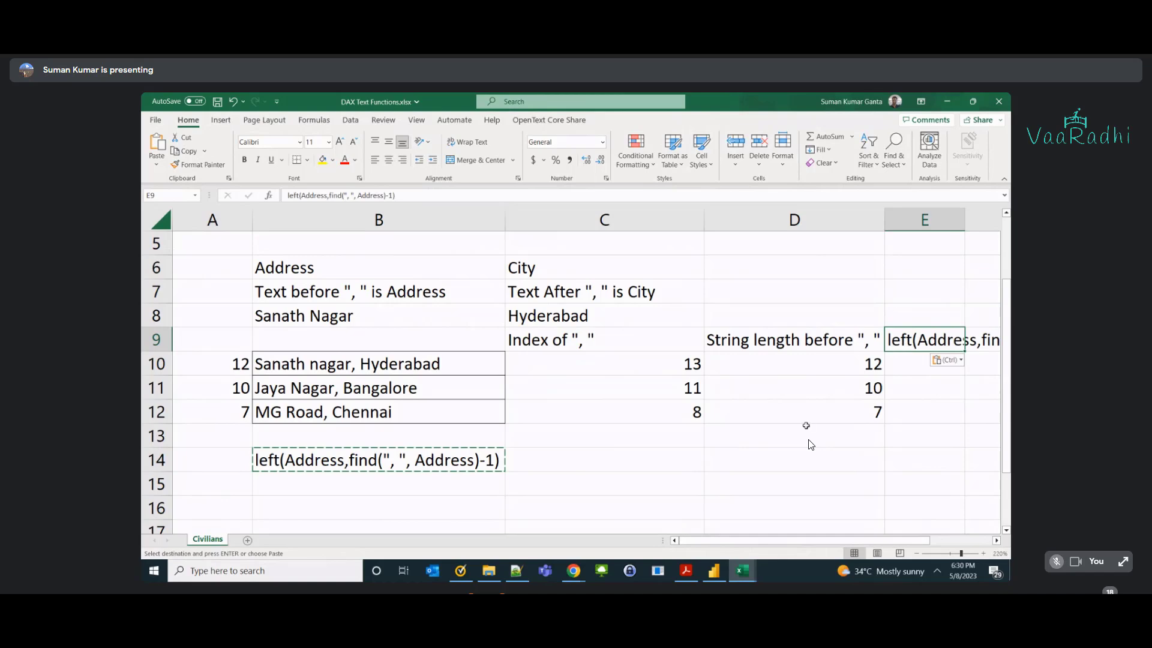
{"action": "scroll", "coordinate": [811, 445], "scroll_direction": "up", "scroll_amount": 1}
{"action": "scroll", "coordinate": [811, 444], "scroll_direction": "down", "scroll_amount": 1, "text": "ctrl"}
{"action": "left_click_drag", "start_coordinate": [336, 330], "coordinate": [576, 375]}
{"action": "left_click_drag", "start_coordinate": [380, 319], "coordinate": [380, 300]}
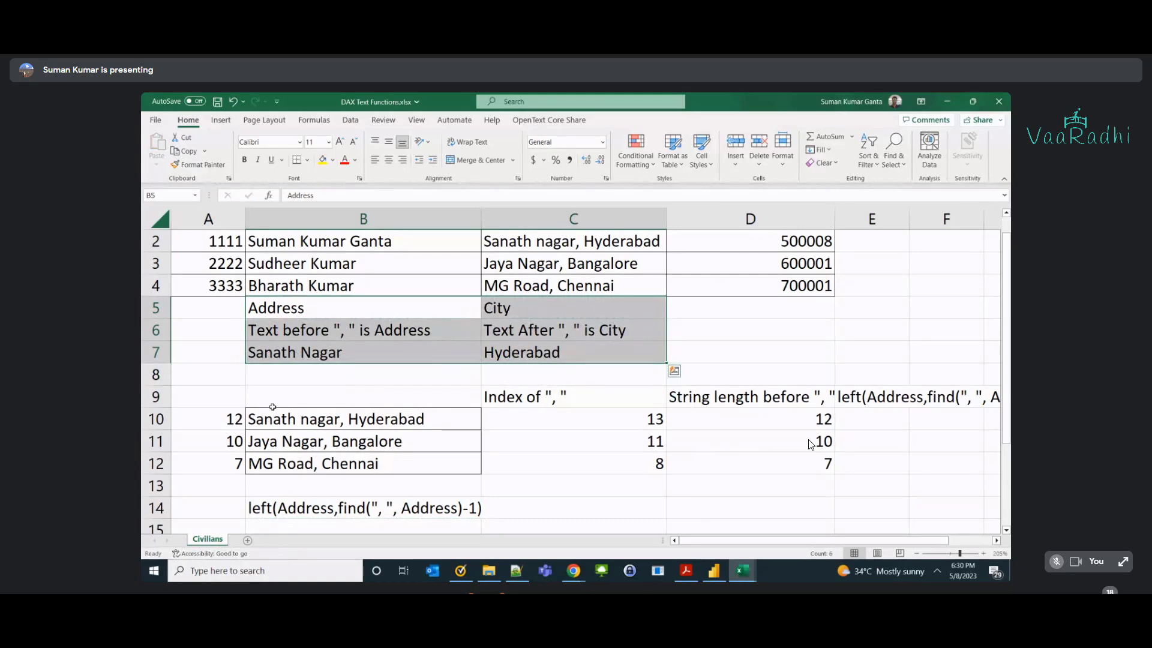
{"action": "scroll", "coordinate": [811, 444], "scroll_direction": "up", "scroll_amount": 1}
{"action": "scroll", "coordinate": [811, 444], "scroll_direction": "down", "scroll_amount": 1, "text": "ctrl"}
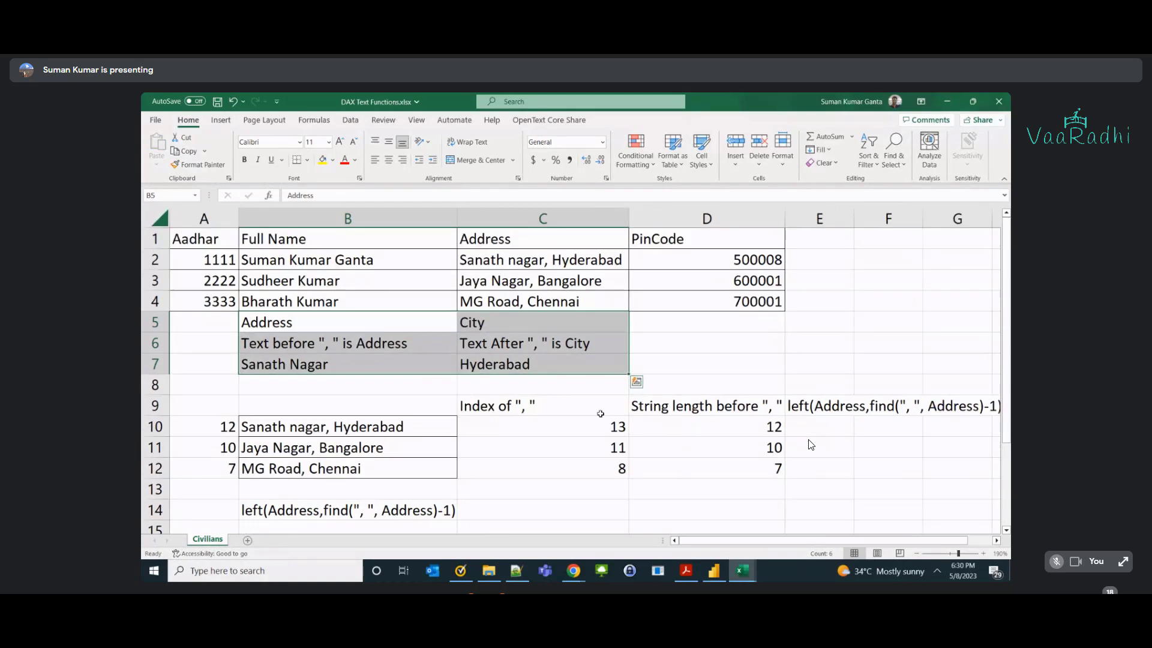
{"action": "double_click", "coordinate": [854, 218]}
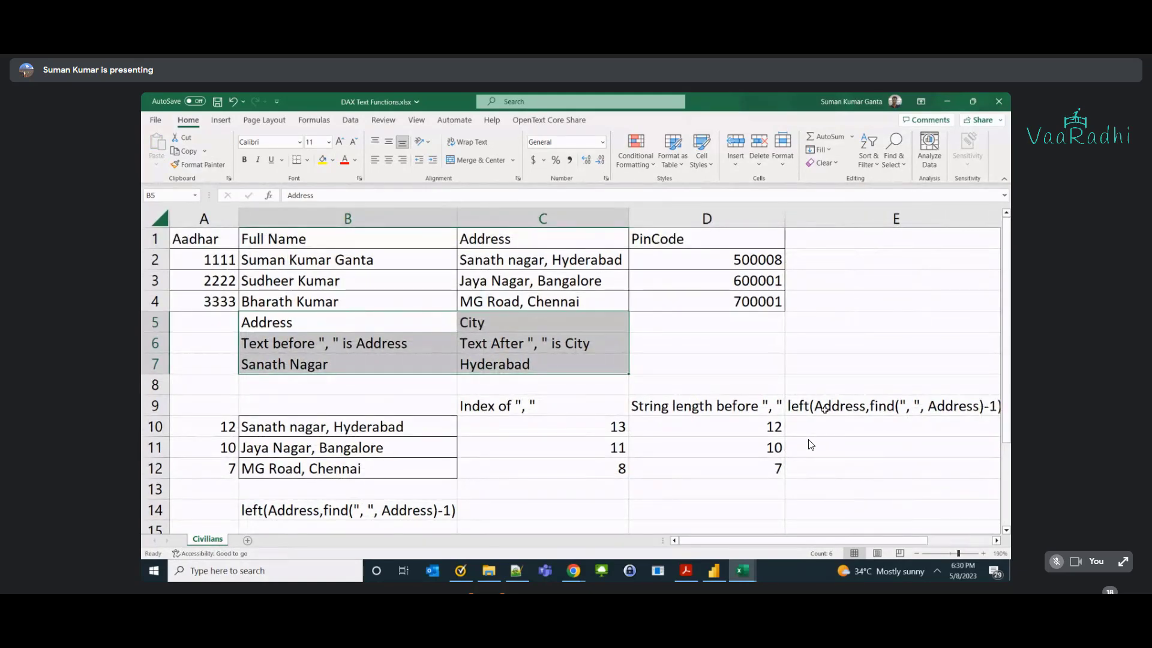
{"action": "scroll", "coordinate": [811, 444], "scroll_direction": "right", "scroll_amount": 2}
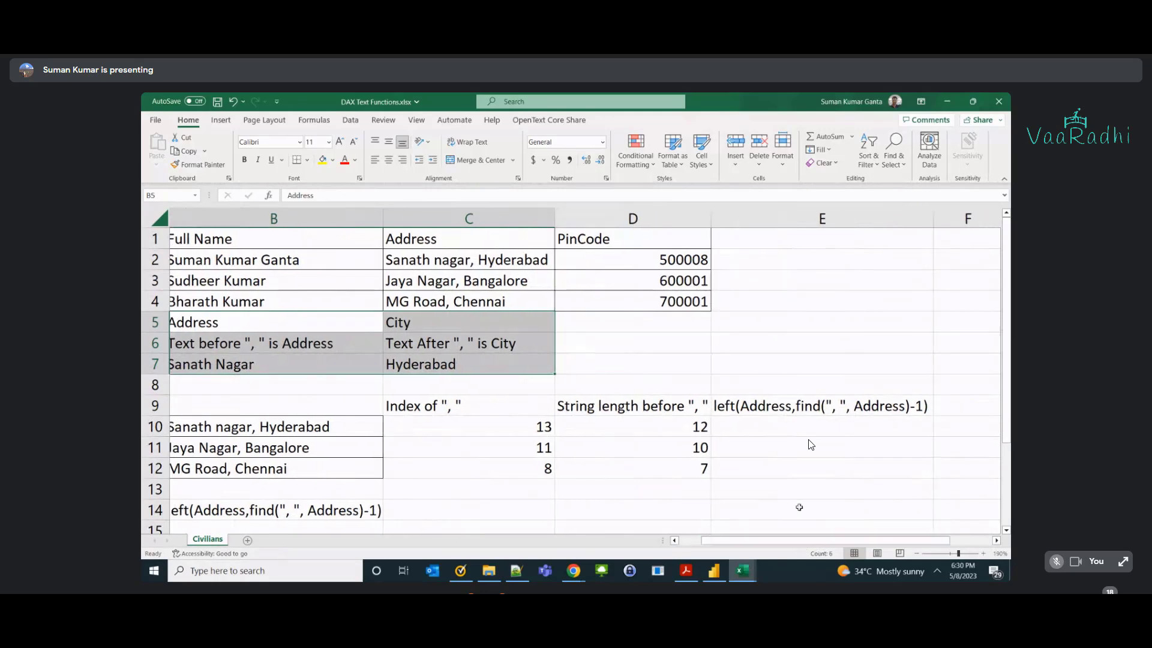
{"action": "left_click", "coordinate": [753, 421]}
{"action": "double_click", "coordinate": [754, 421]}
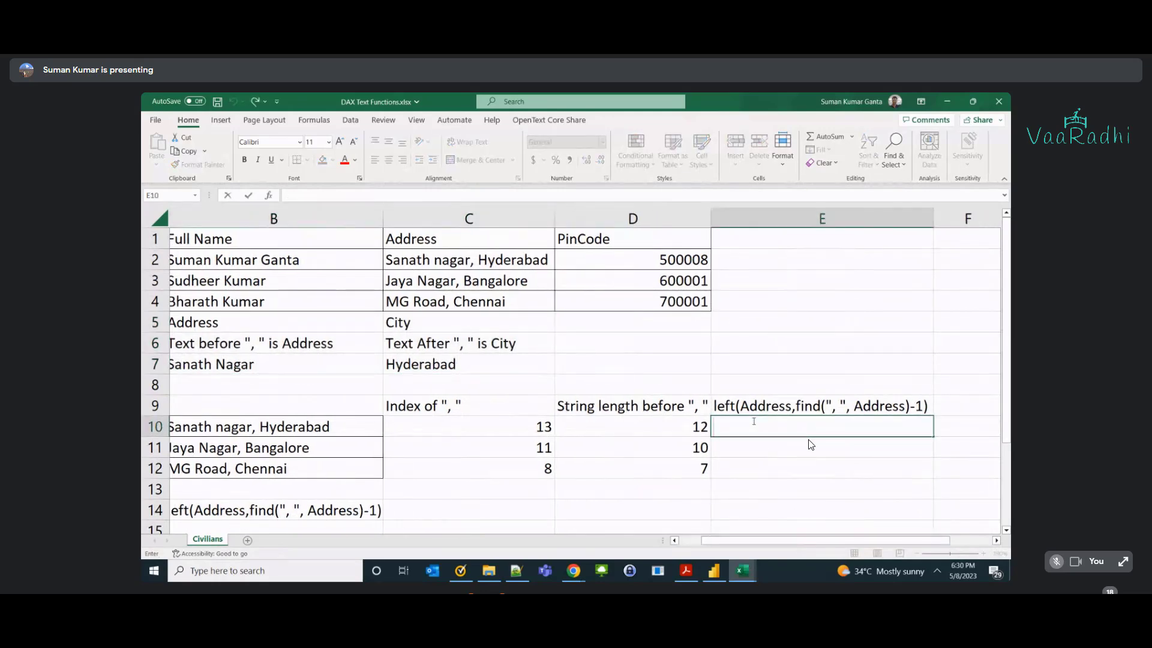
{"action": "type", "text": "=left(Address,"}
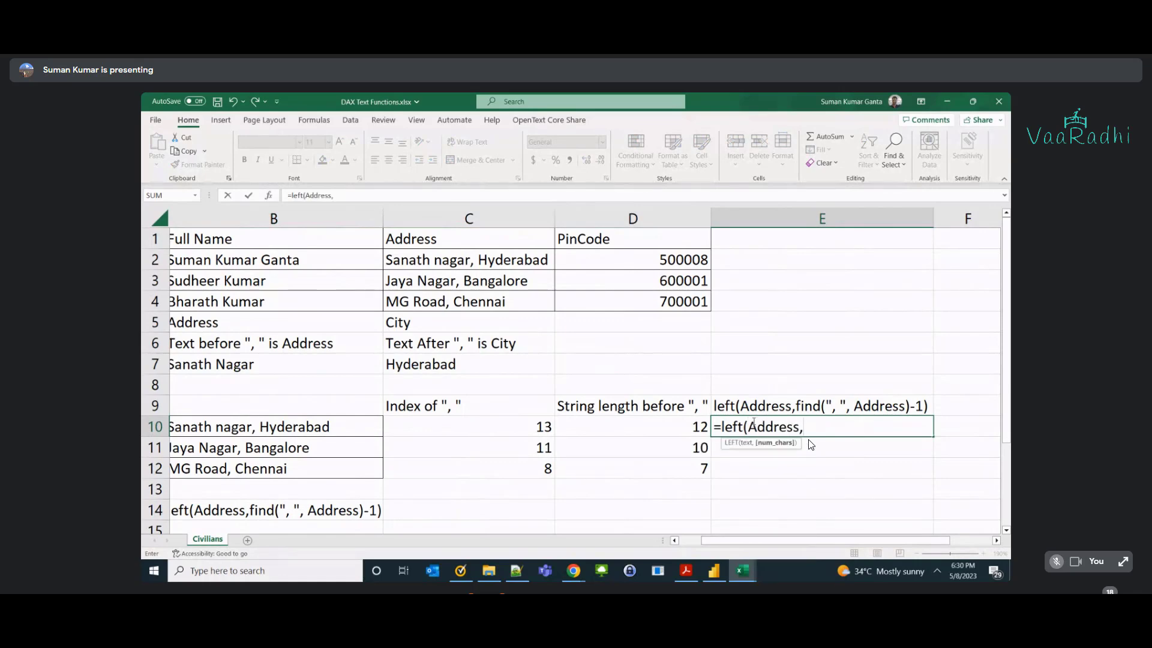
{"action": "type", "text": "12)"}
{"action": "key", "text": "Return"}
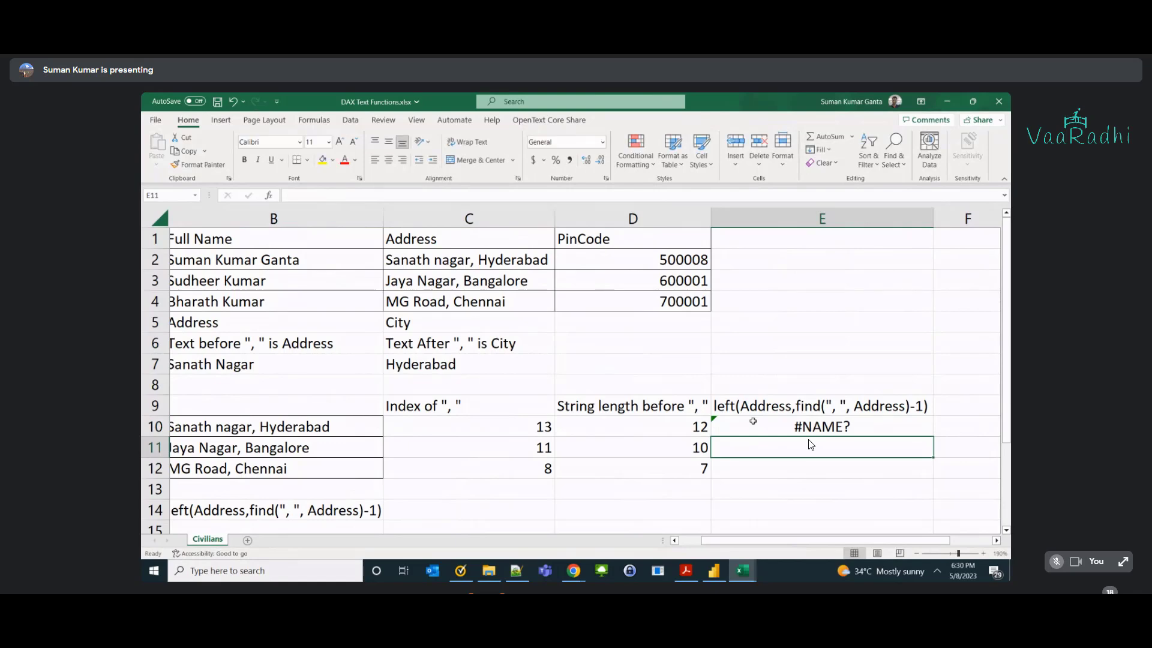
{"action": "key", "text": "ctrl+z"}
{"action": "key", "text": "ctrl+v"}
{"action": "key", "text": "shift+Home"}
{"action": "key", "text": "shift+Right"}
{"action": "key", "text": "shift+Right"}
{"action": "key", "text": "shift+Right"}
{"action": "key", "text": "shift+Right"}
{"action": "key", "text": "shift+Right"}
{"action": "key", "text": "shift+Right"}
{"action": "key", "text": "shift+Right"}
{"action": "key", "text": "shift+Right"}
{"action": "key", "text": "shift+Right"}
{"action": "key", "text": "shift+Right"}
{"action": "key", "text": "shift+Right"}
{"action": "key", "text": "shift+Right"}
{"action": "key", "text": "shift+Right"}
{"action": "type", "text": "12)"}
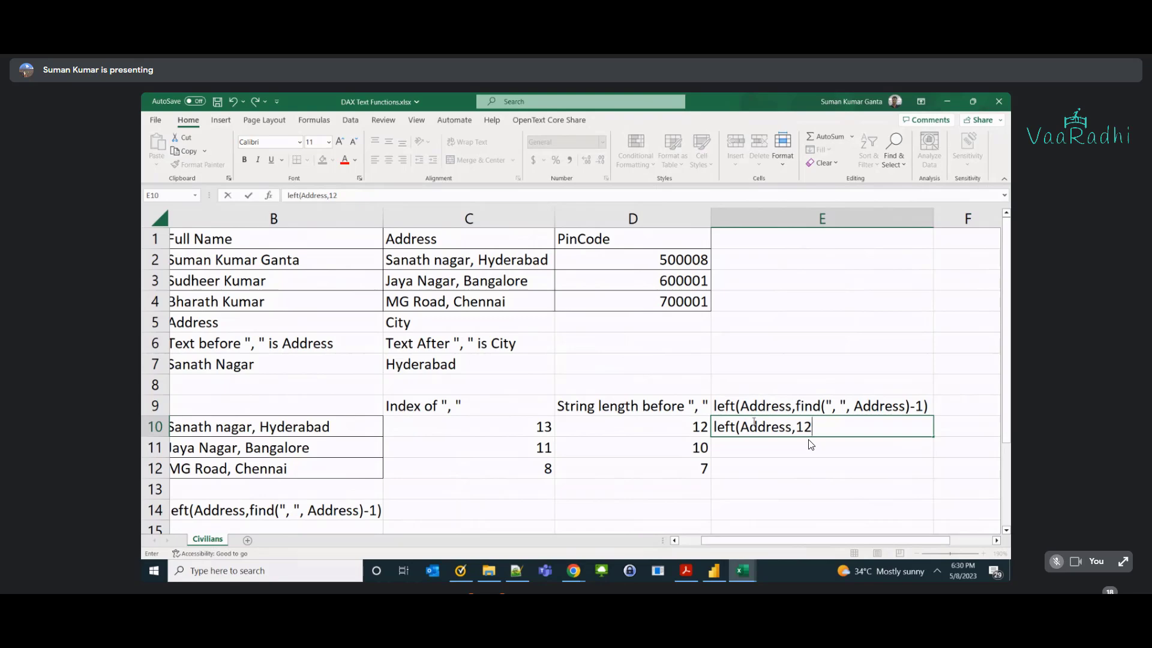
{"action": "key", "text": "Return"}
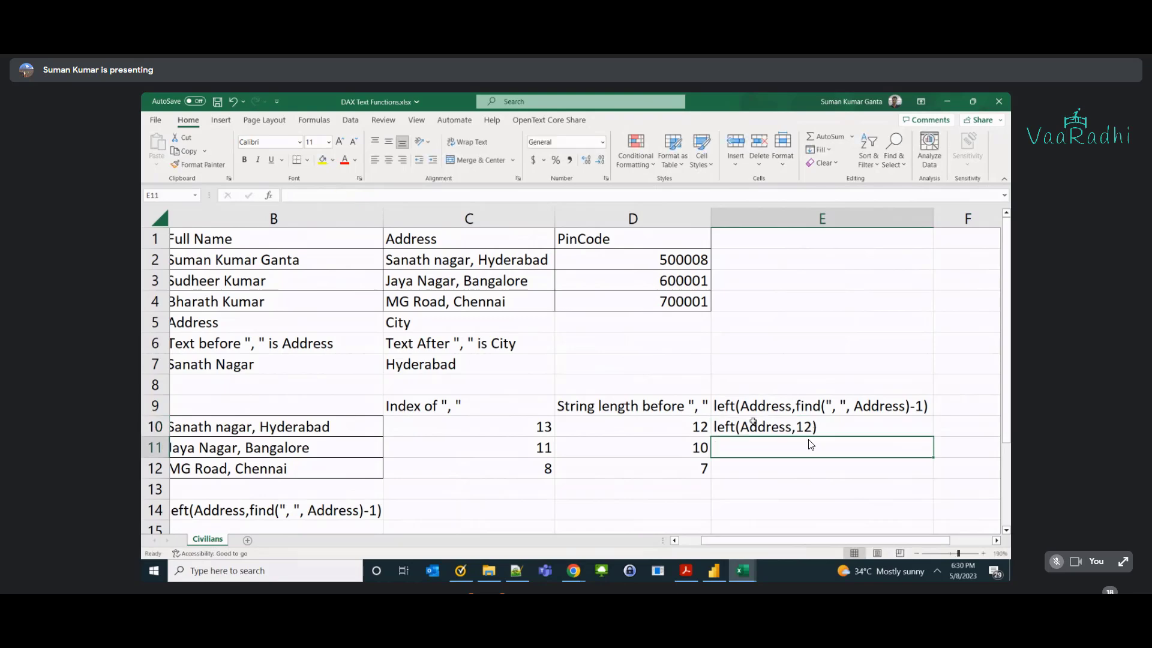
{"action": "type", "text": "left(Addr"}
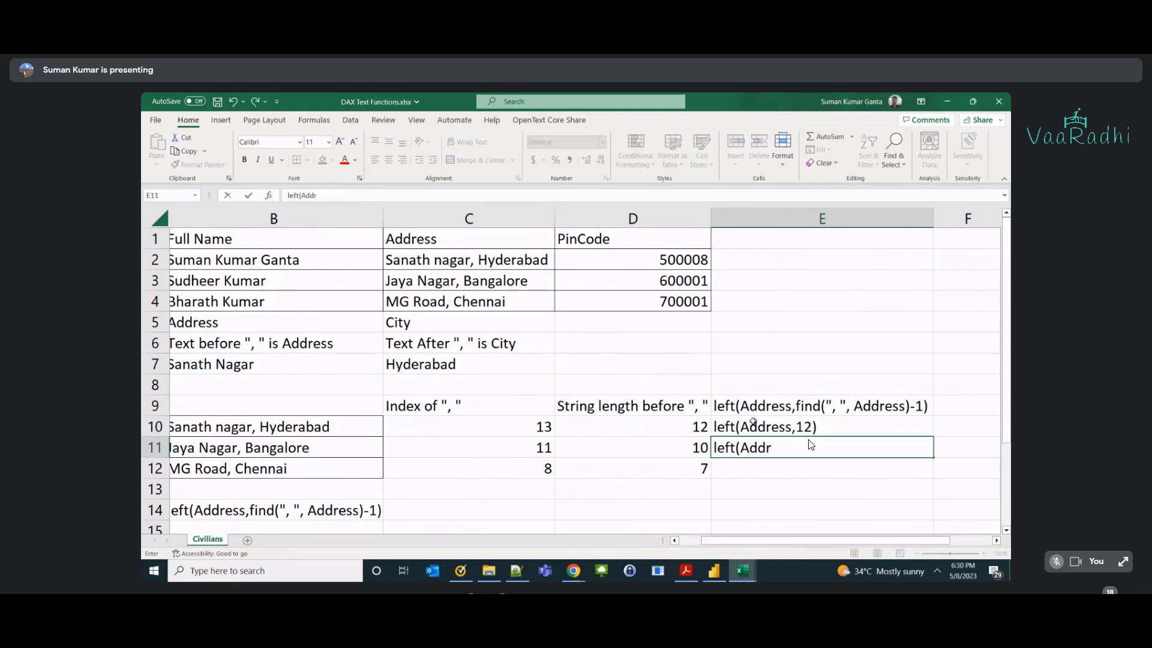
{"action": "type", "text": "ess,12"}
{"action": "key", "text": "BackSpace"}
{"action": "type", "text": "0)"}
{"action": "key", "text": "Return"}
{"action": "type", "text": "left"}
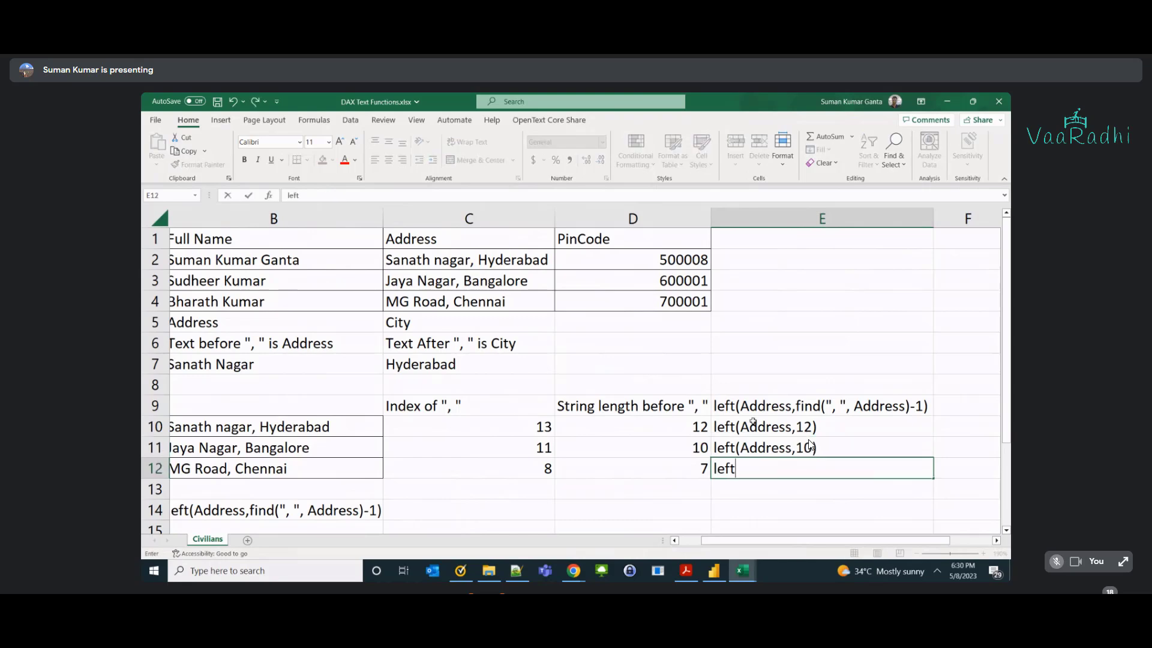
{"action": "type", "text": "(Address,7)"}
{"action": "key", "text": "Return"}
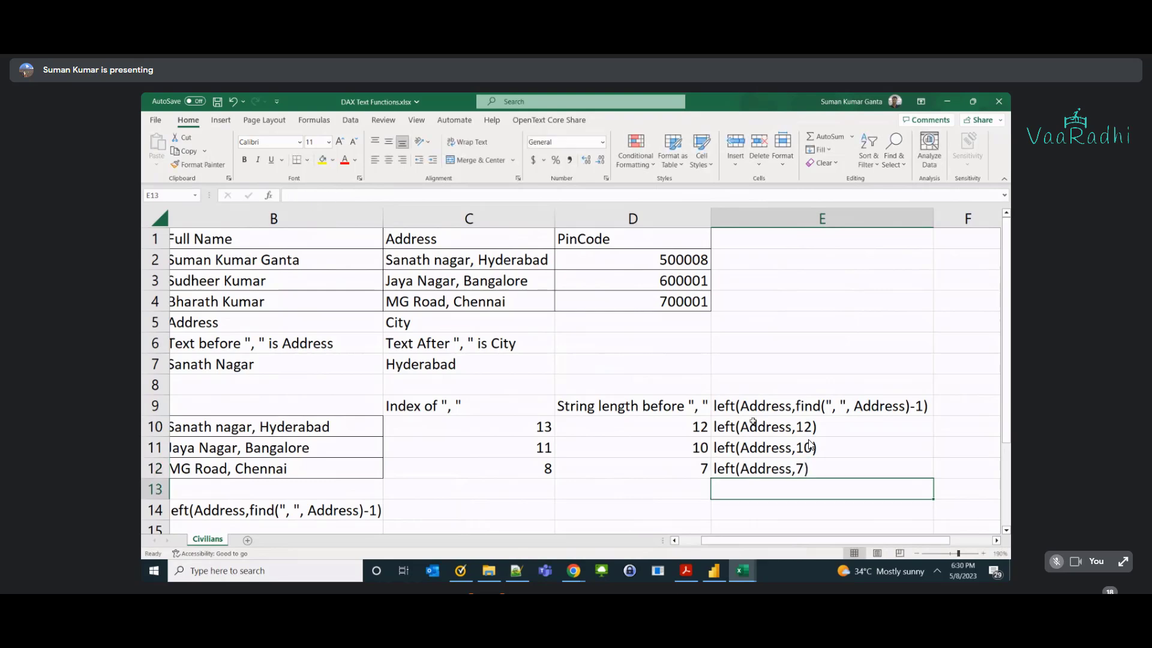
{"action": "key", "text": "Up"}
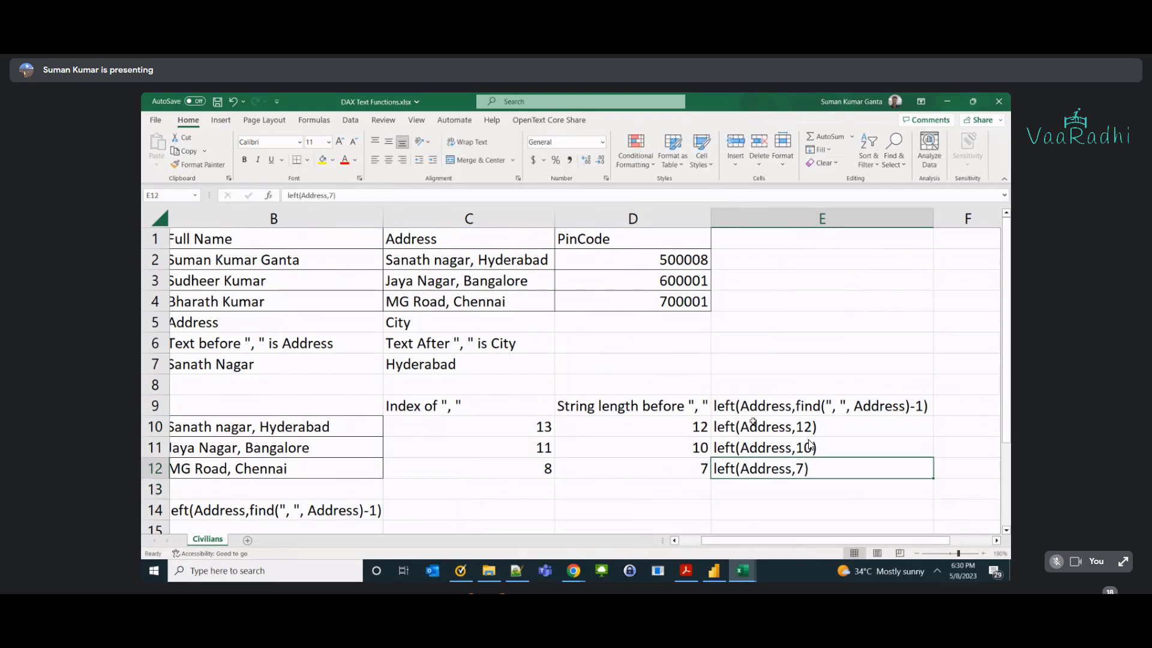
{"action": "key", "text": "Left"}
{"action": "key", "text": "Left"}
{"action": "key", "text": "Up"}
{"action": "key", "text": "Up"}
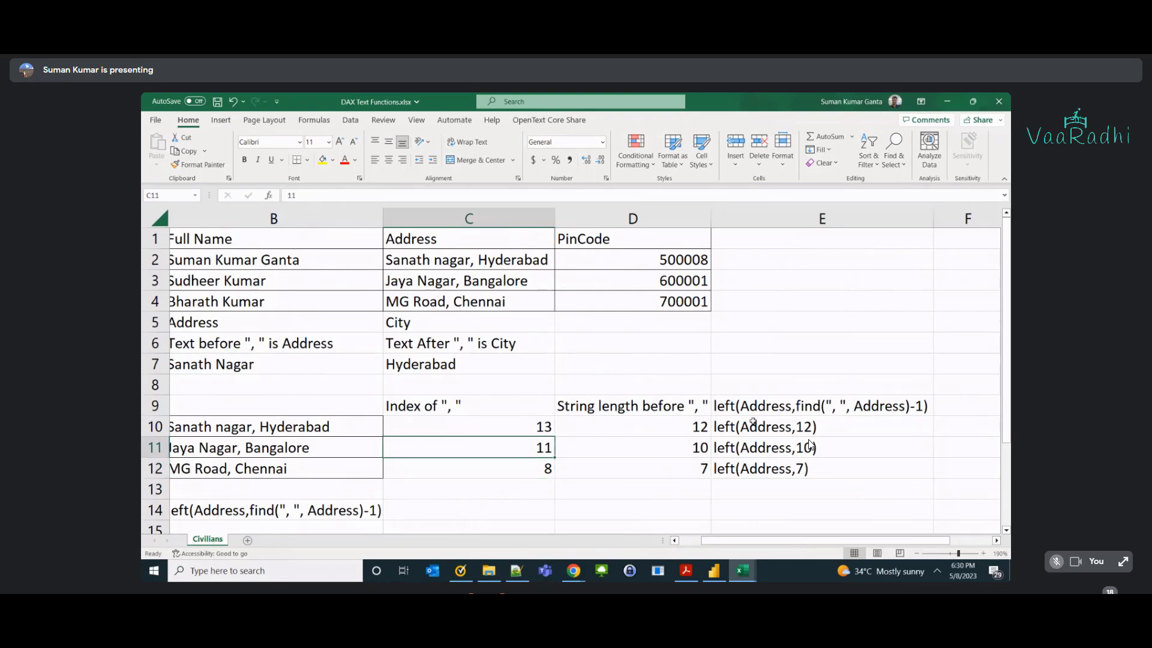
{"action": "key", "text": "Left"}
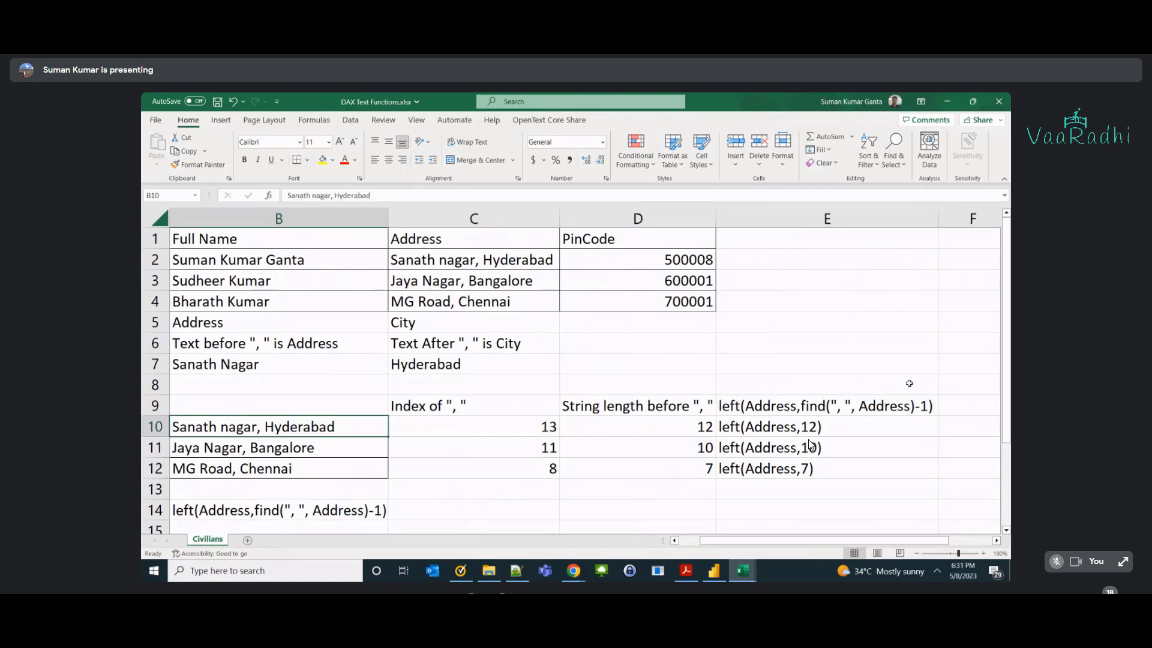
Highlight the 12 in the left(Address,12) example formula.
{"action": "left_click", "coordinate": [860, 407]}
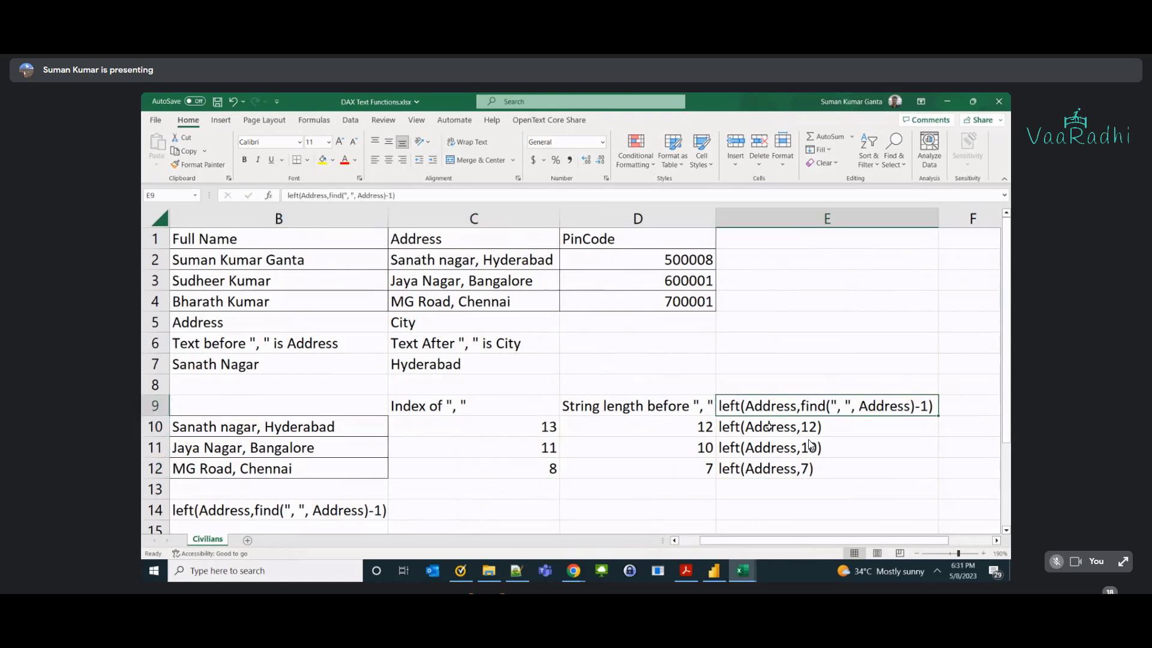
{"action": "double_click", "coordinate": [812, 426]}
{"action": "double_click", "coordinate": [812, 426]}
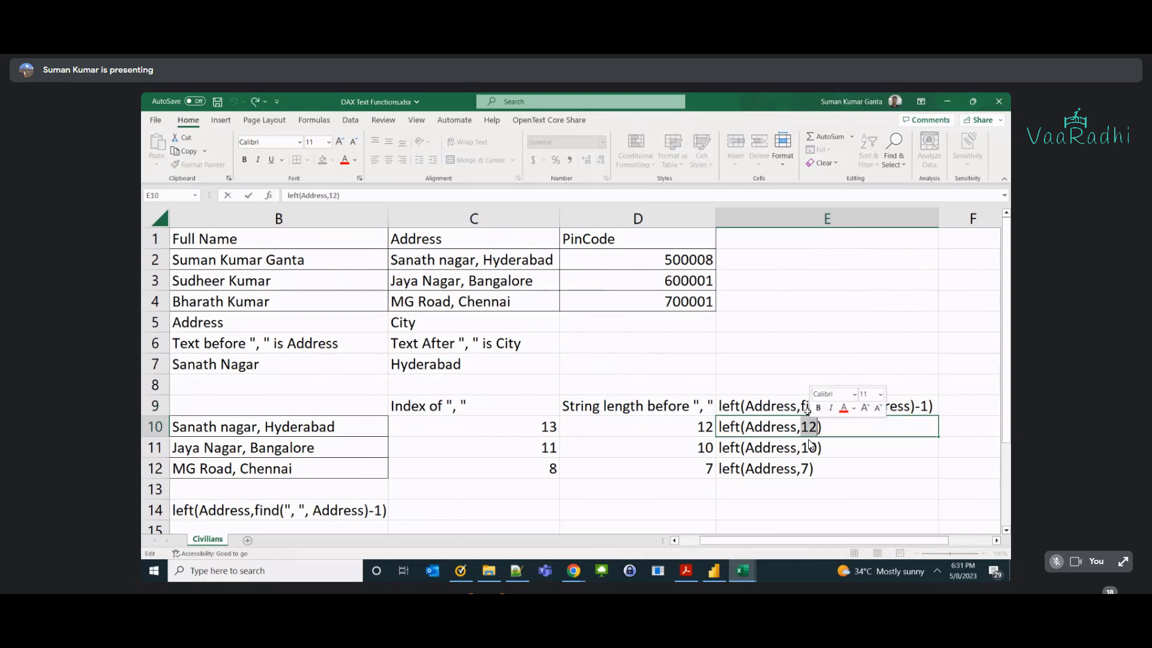
{"action": "key", "text": "Left"}
{"action": "key", "text": "Left"}
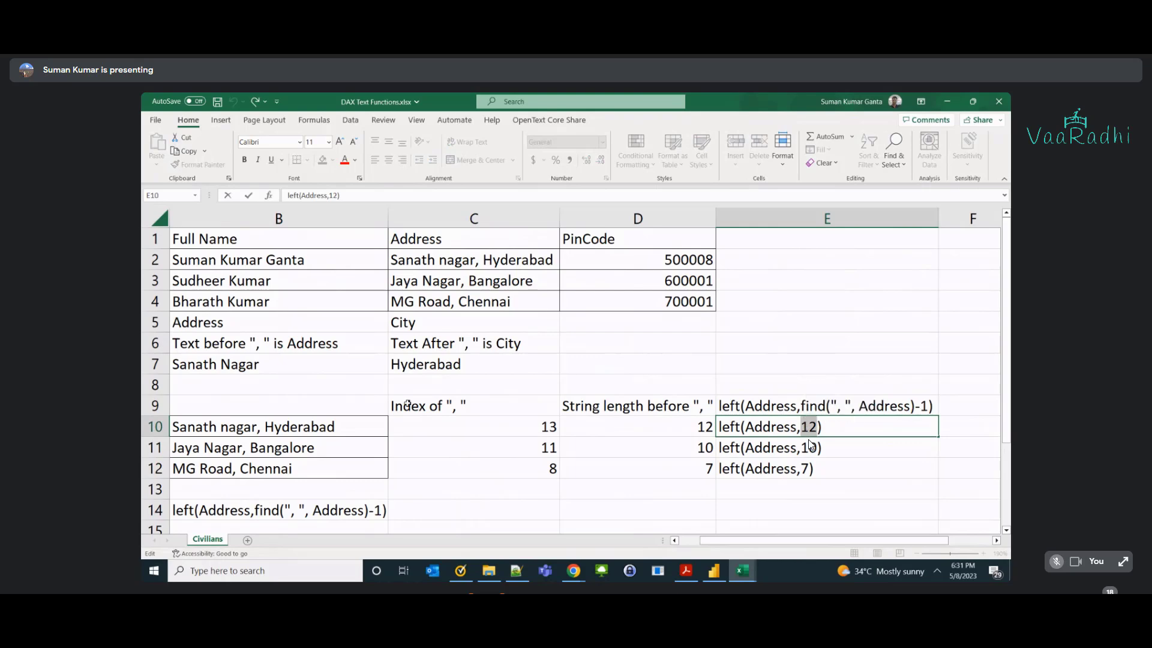
Mark 'Sanath nagar' in B10's first address, then switch to Power BI Desktop.
{"action": "left_click", "coordinate": [173, 428]}
{"action": "double_click", "coordinate": [173, 427]}
{"action": "key", "text": "shift+Right"}
{"action": "key", "text": "shift+Right"}
{"action": "key", "text": "shift+Right"}
{"action": "key", "text": "shift+Right"}
{"action": "key", "text": "shift+Right"}
{"action": "key", "text": "shift+Right"}
{"action": "key", "text": "shift+Right"}
{"action": "key", "text": "shift+Right"}
{"action": "key", "text": "shift+Right"}
{"action": "key", "text": "shift+Right"}
{"action": "key", "text": "shift+Right"}
{"action": "key", "text": "shift+Right"}
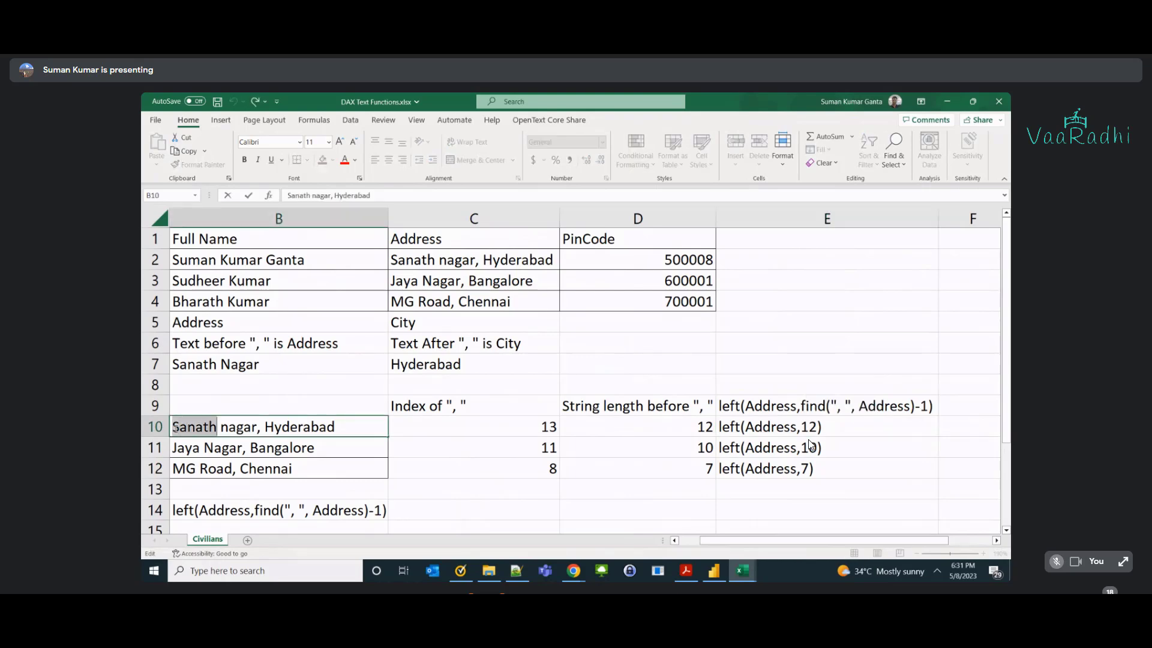
{"action": "key", "text": "shift+Right"}
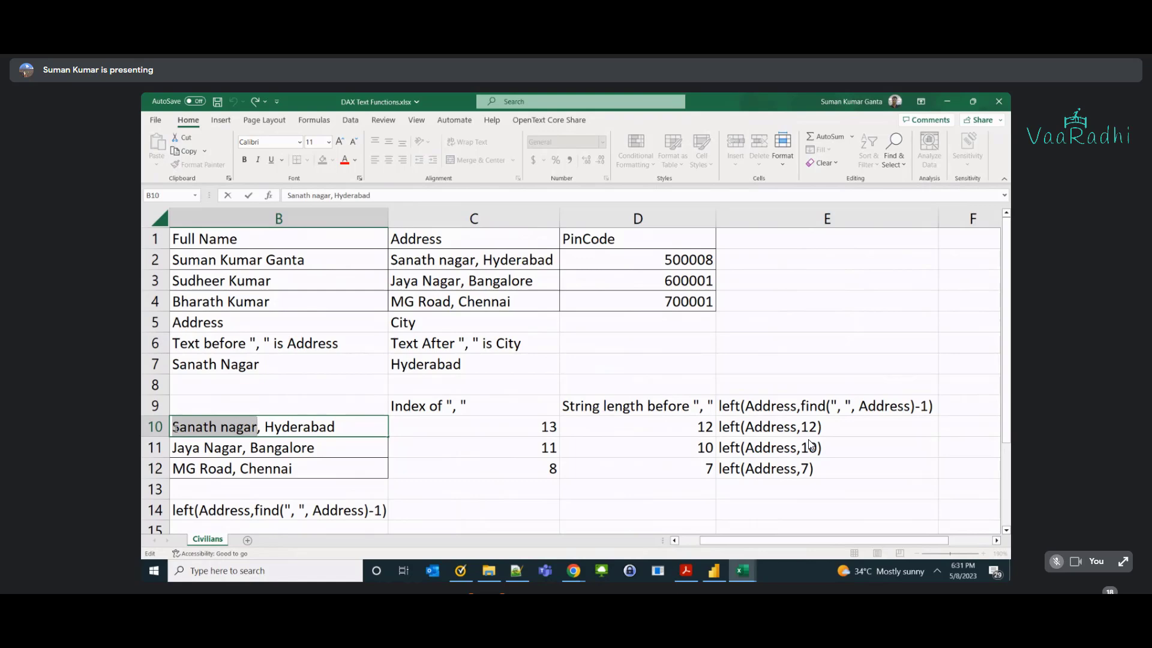
{"action": "key", "text": "alt+Tab"}
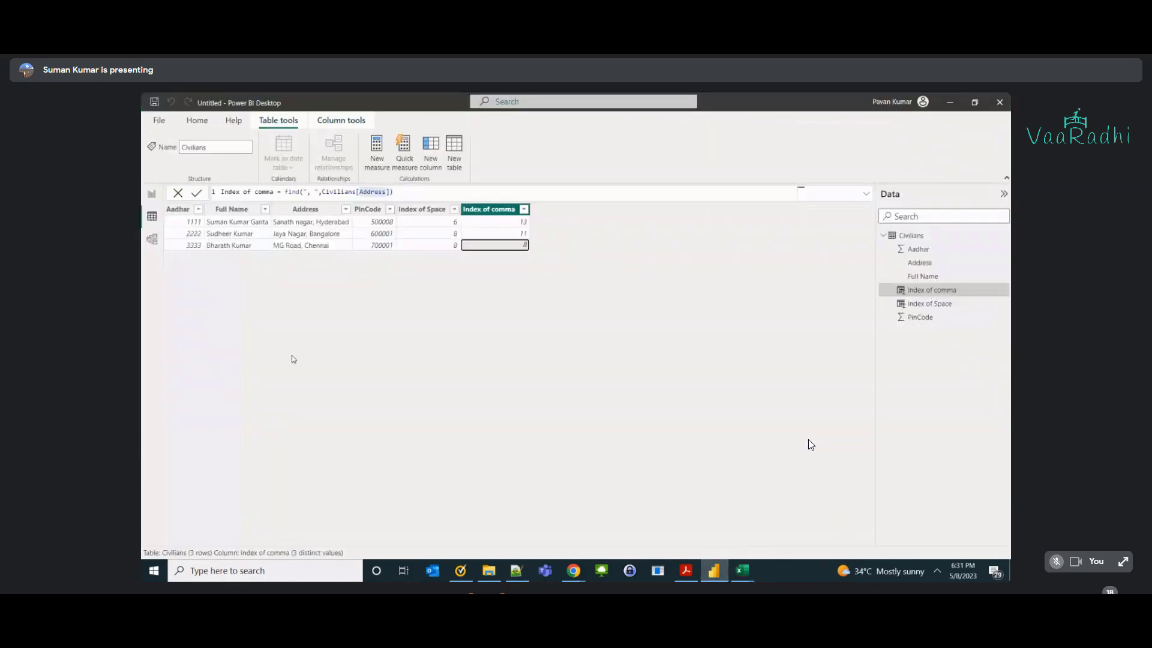
Create the AddressPart column as left(Civilians[Address], find(", ", Civilians[Address])-1).
{"action": "left_click", "coordinate": [432, 161]}
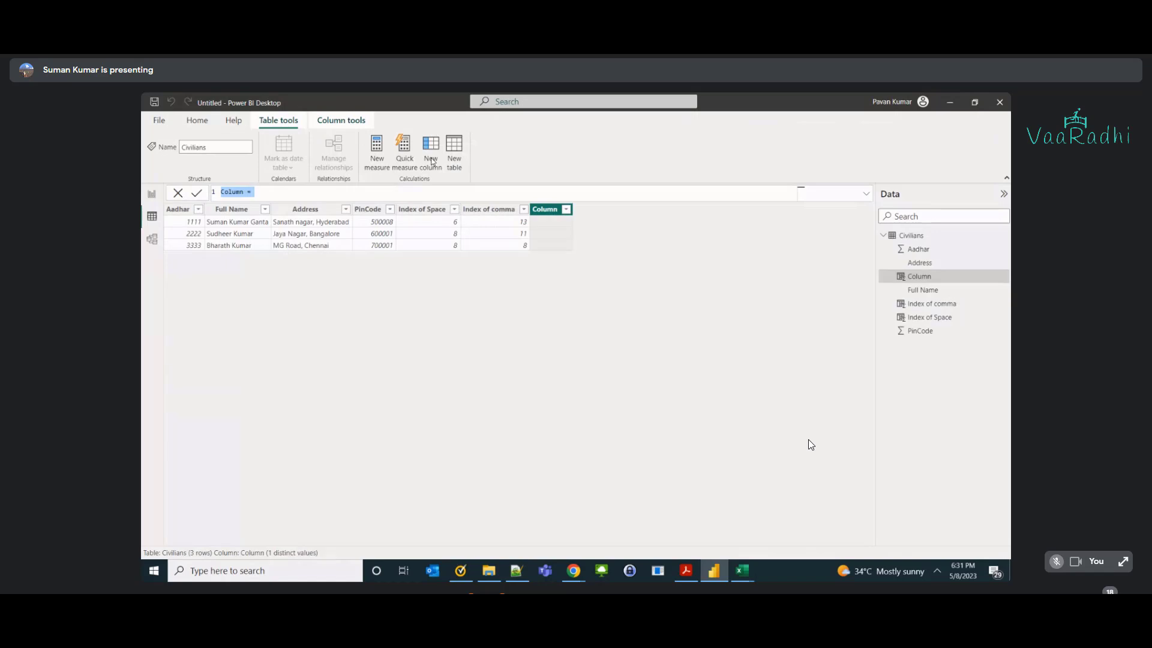
{"action": "type", "text": "Addrees"}
{"action": "type", "text": "Part =left("}
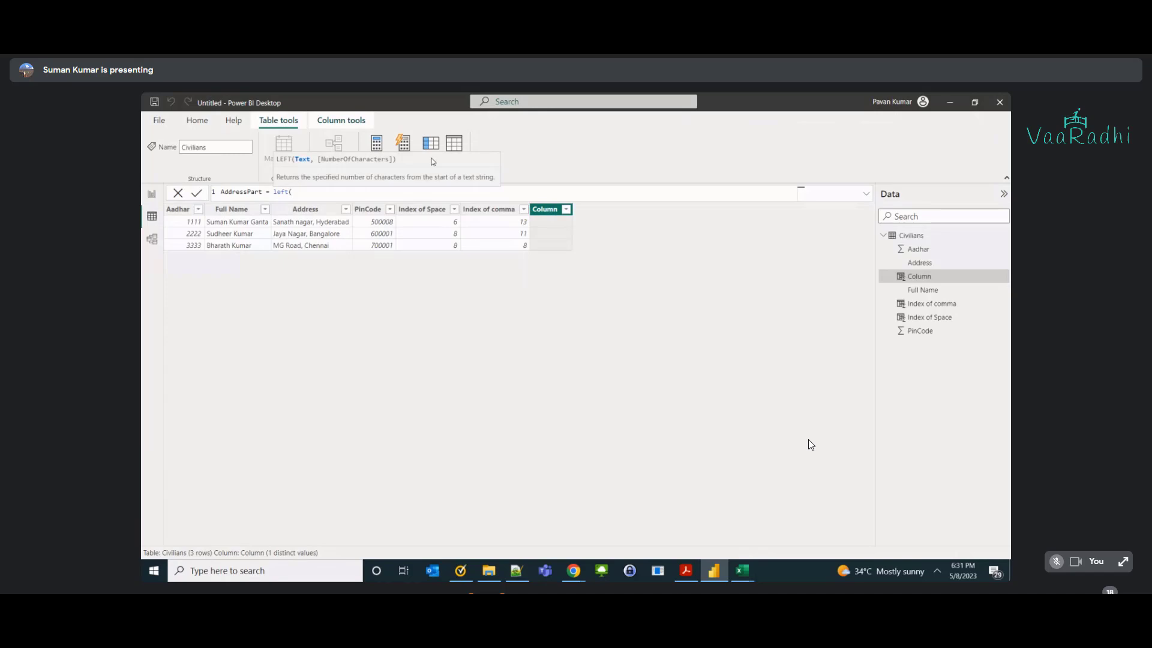
{"action": "type", "text": "civ"}
{"action": "key", "text": "Down"}
{"action": "key", "text": "Down"}
{"action": "key", "text": "Tab"}
{"action": "type", "text": ", find"}
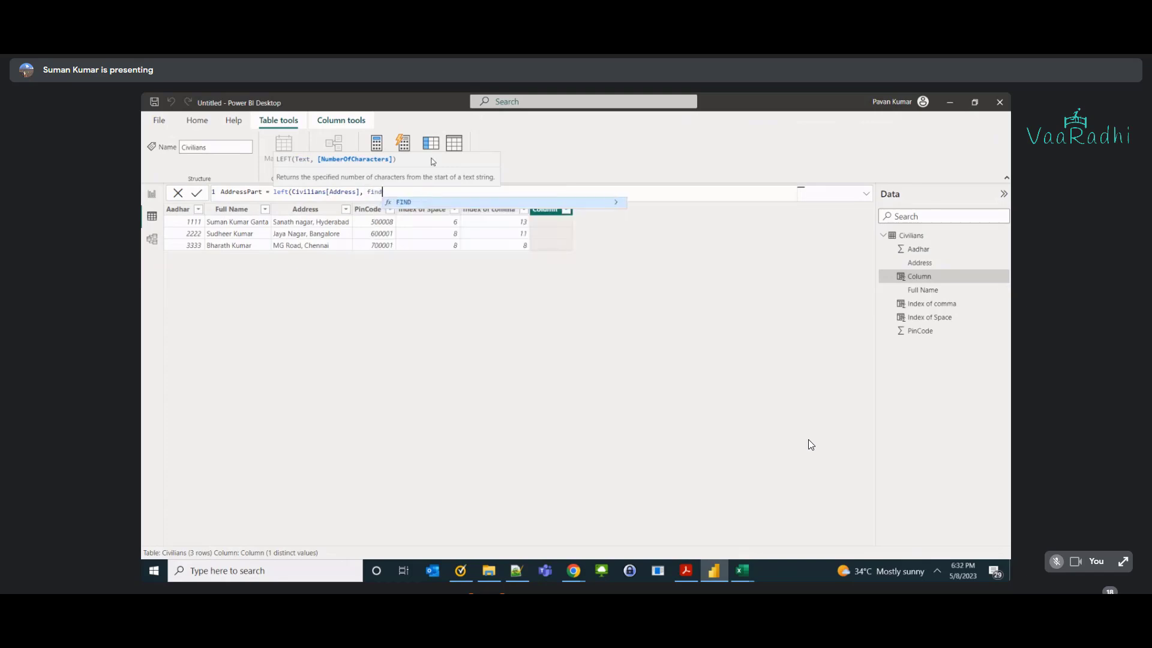
{"action": "type", "text": "(\", \","}
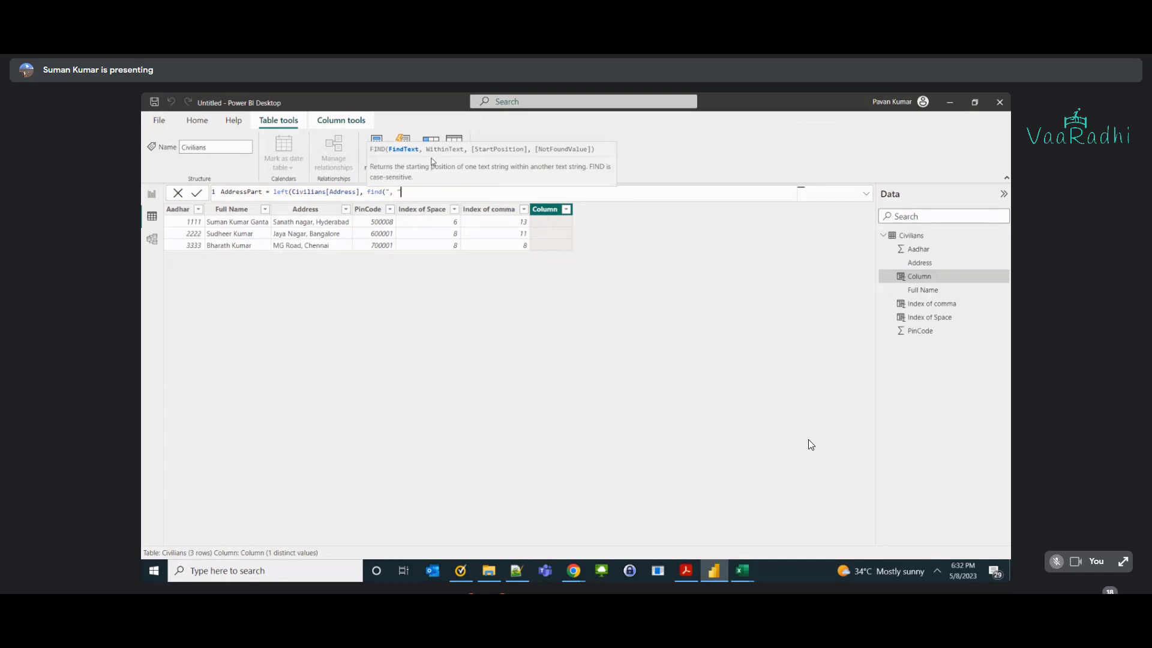
{"action": "type", "text": " Civilians[Address]"}
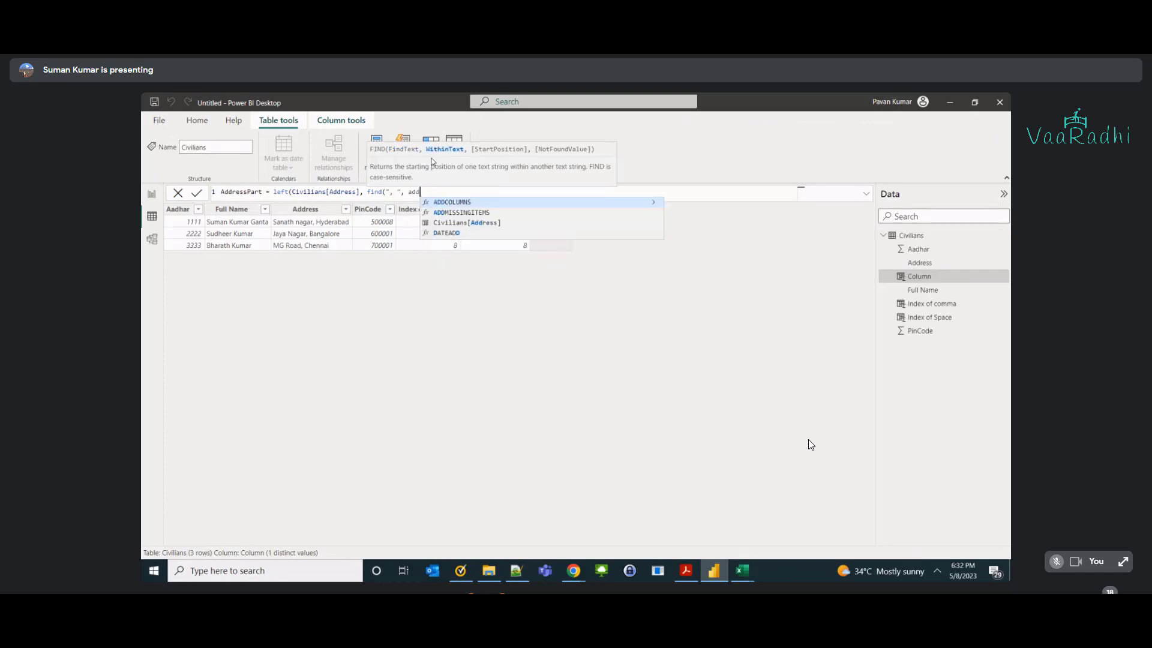
{"action": "key", "text": "Tab"}
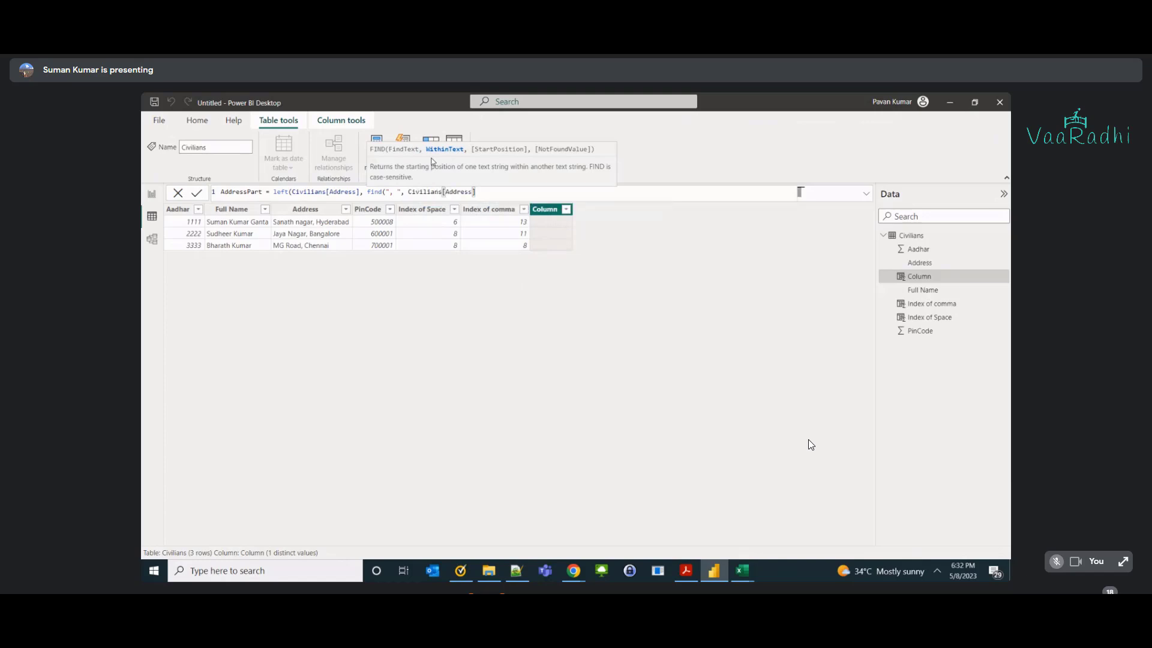
{"action": "type", "text": ")"}
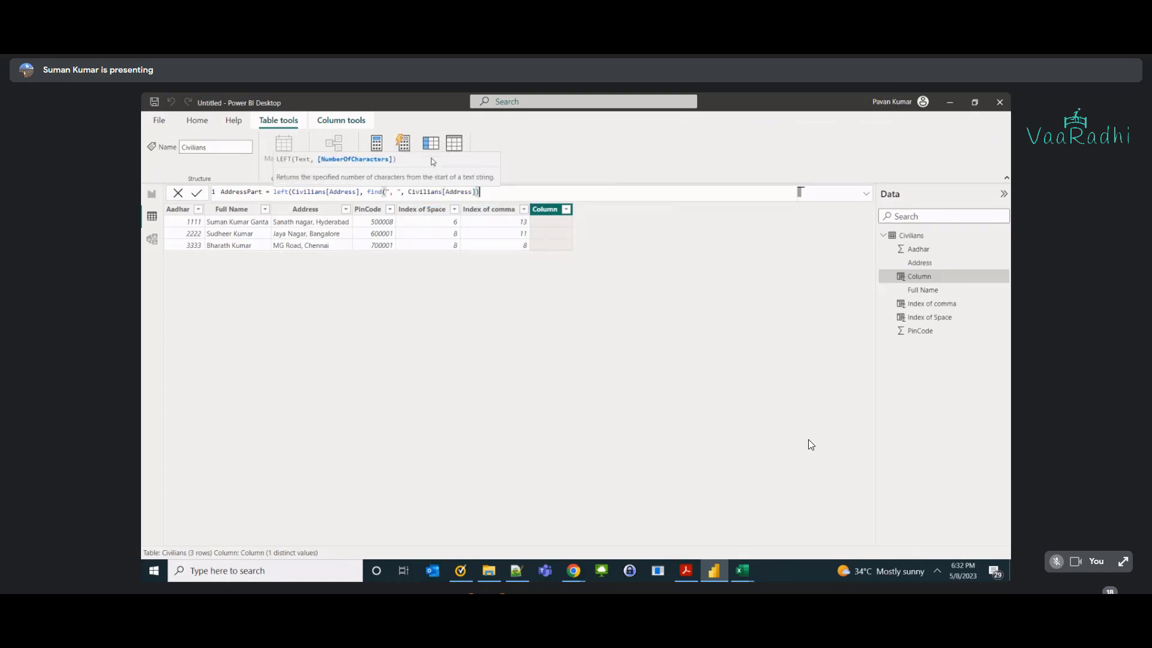
{"action": "type", "text": "-1"}
{"action": "left_click_drag", "start_coordinate": [389, 192], "coordinate": [398, 192]}
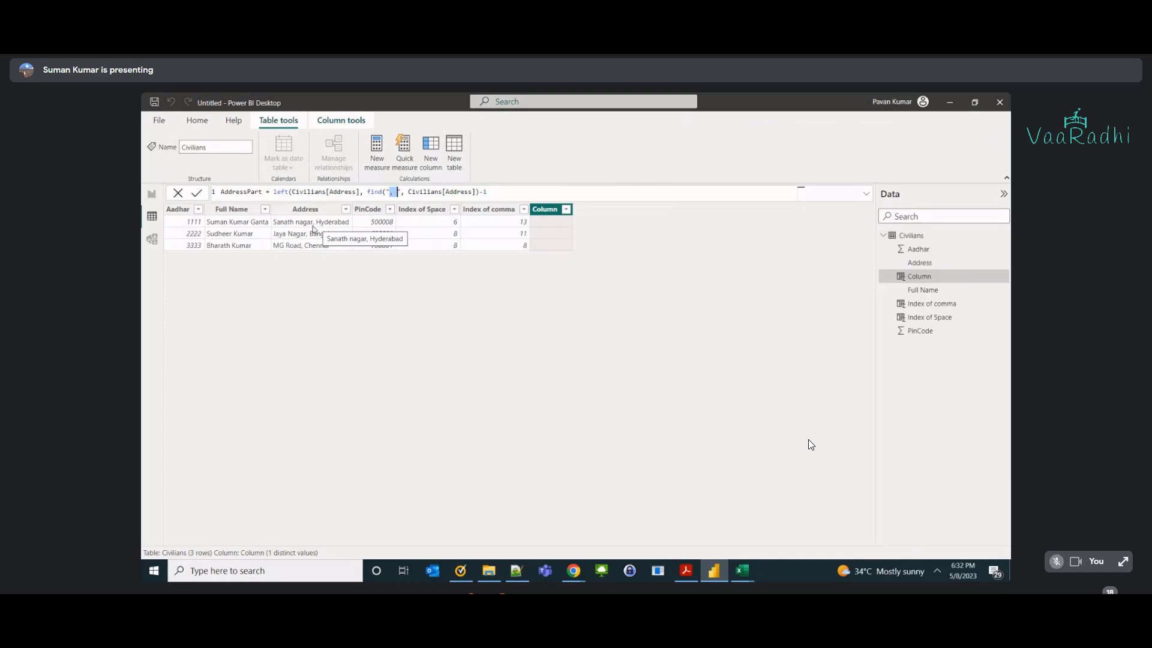
{"action": "left_click", "coordinate": [489, 191]}
{"action": "type", "text": ")"}
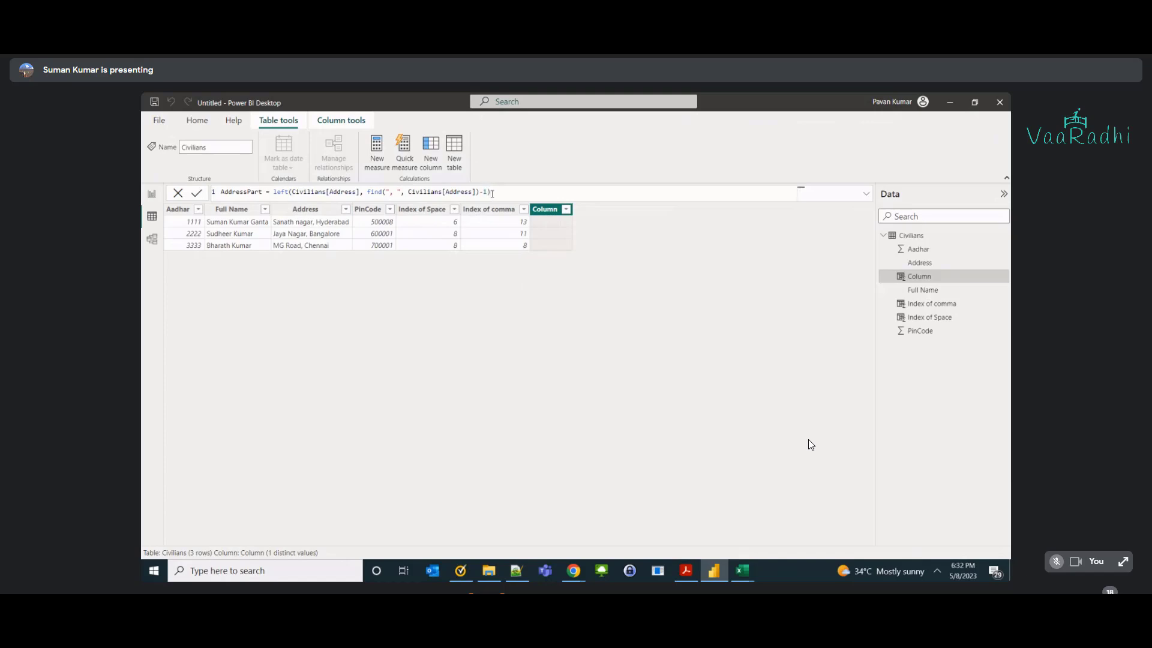
{"action": "key", "text": "Return"}
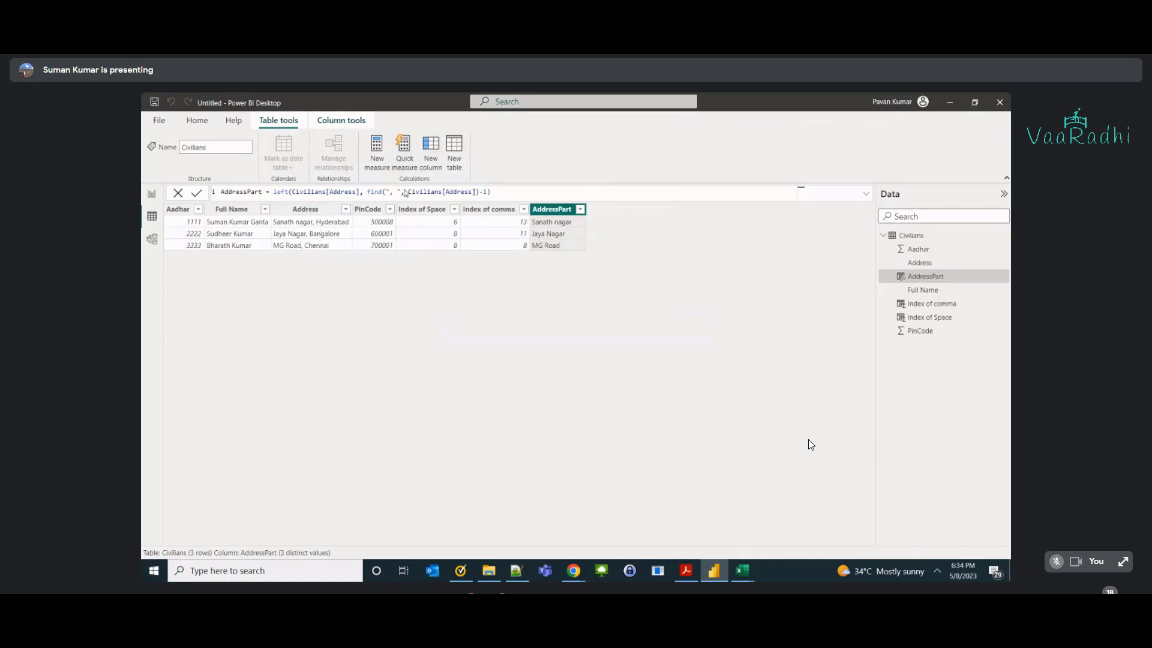
Start a new 'CityPart =' column in Civilians, then return to Excel's first address.
{"action": "left_click", "coordinate": [431, 153]}
{"action": "type", "text": "CityPart ="}
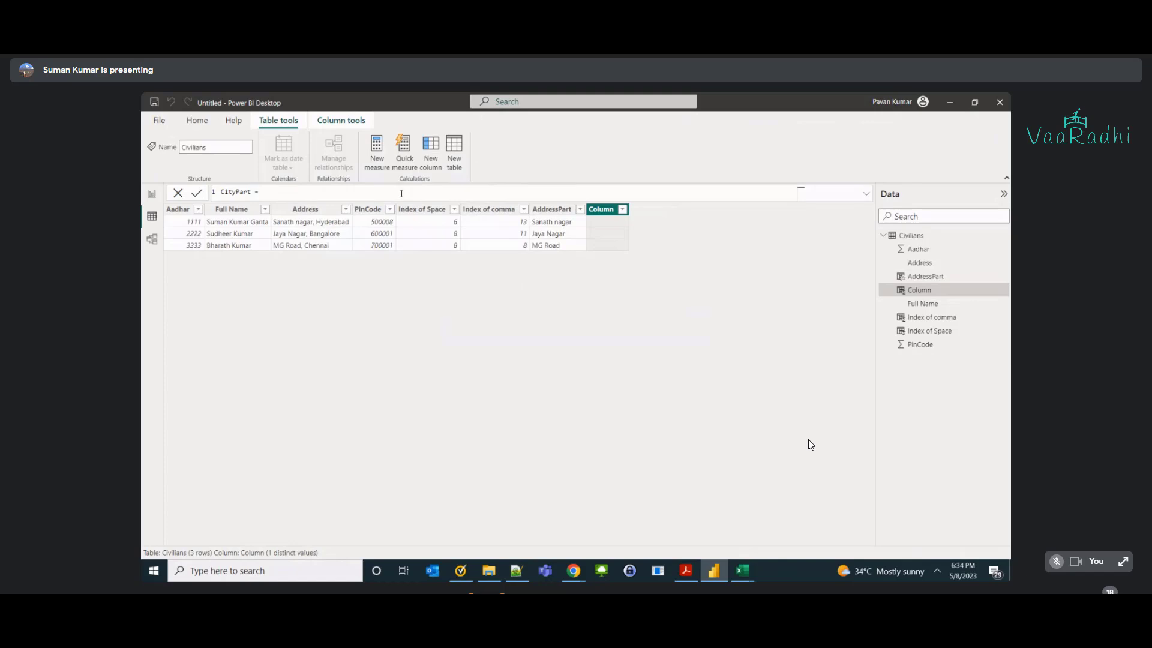
{"action": "key", "text": "alt+Tab"}
{"action": "key", "text": "shift+Home"}
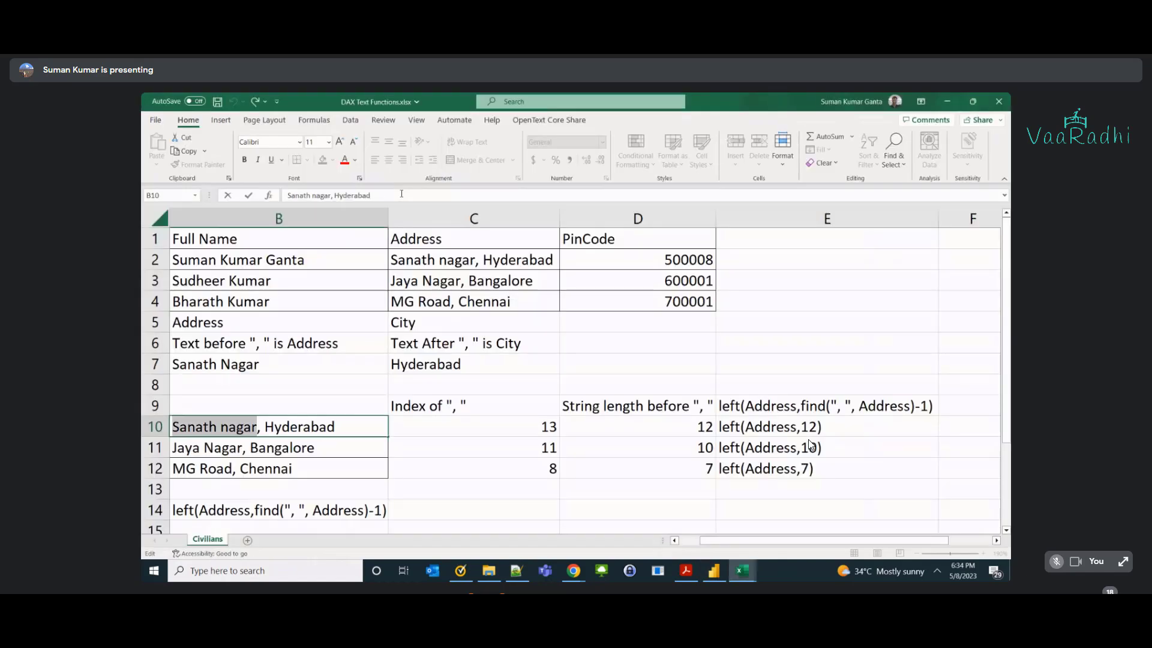
Enter right(Address,find(" ",Address)-1) in B15 and review the formula.
{"action": "left_click", "coordinate": [424, 383]}
{"action": "scroll", "coordinate": [419, 382], "scroll_direction": "down", "scroll_amount": 1}
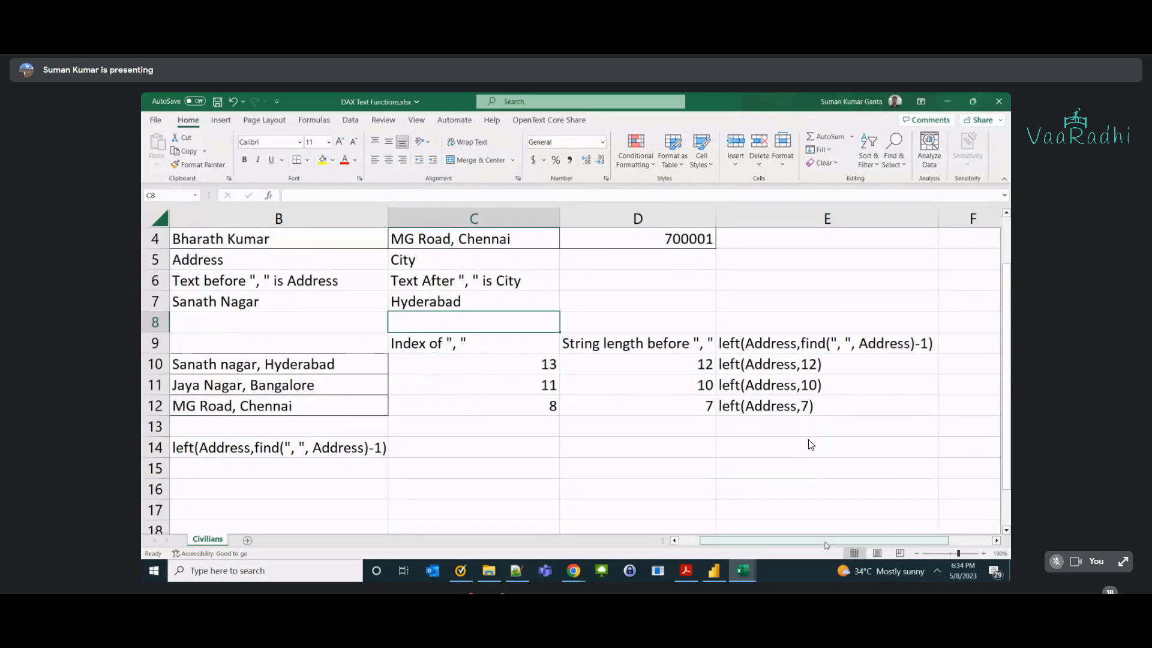
{"action": "scroll", "coordinate": [831, 532], "scroll_direction": "left", "scroll_amount": 1}
{"action": "left_click_drag", "start_coordinate": [830, 539], "coordinate": [840, 546]}
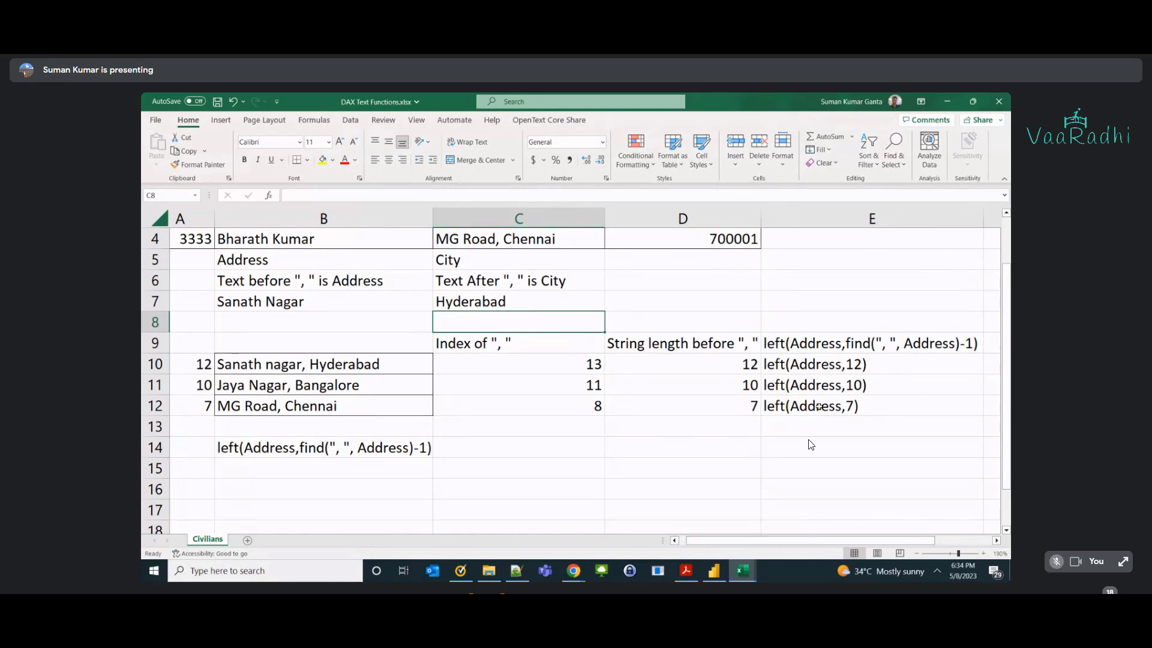
{"action": "left_click", "coordinate": [238, 474]}
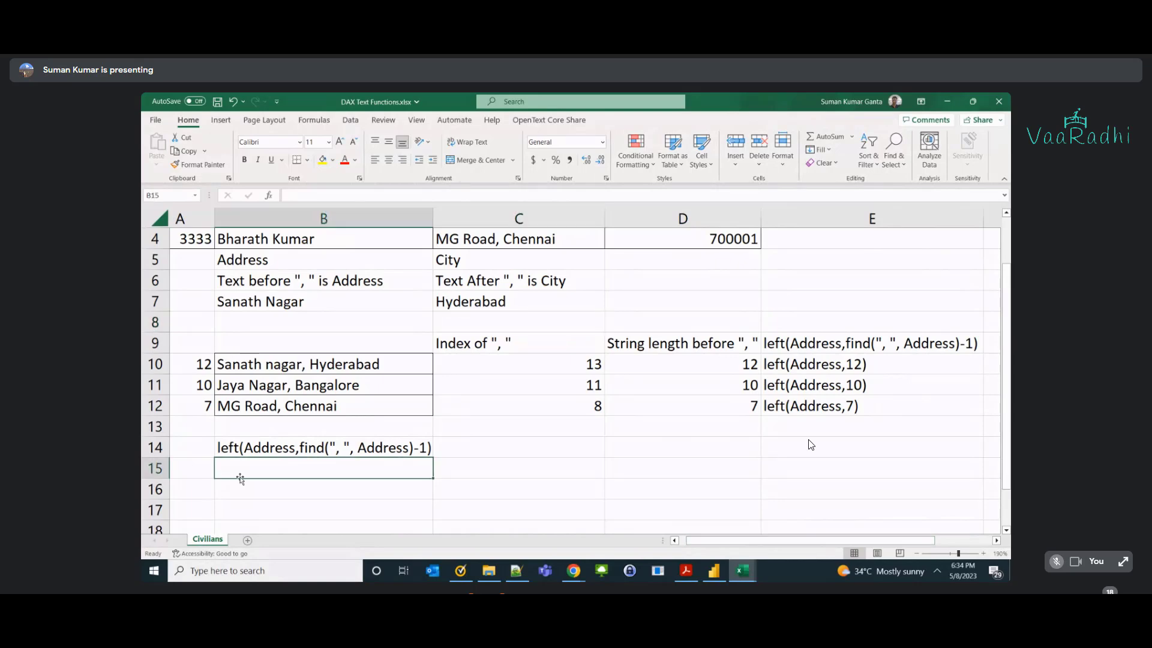
{"action": "type", "text": "right(Address,"}
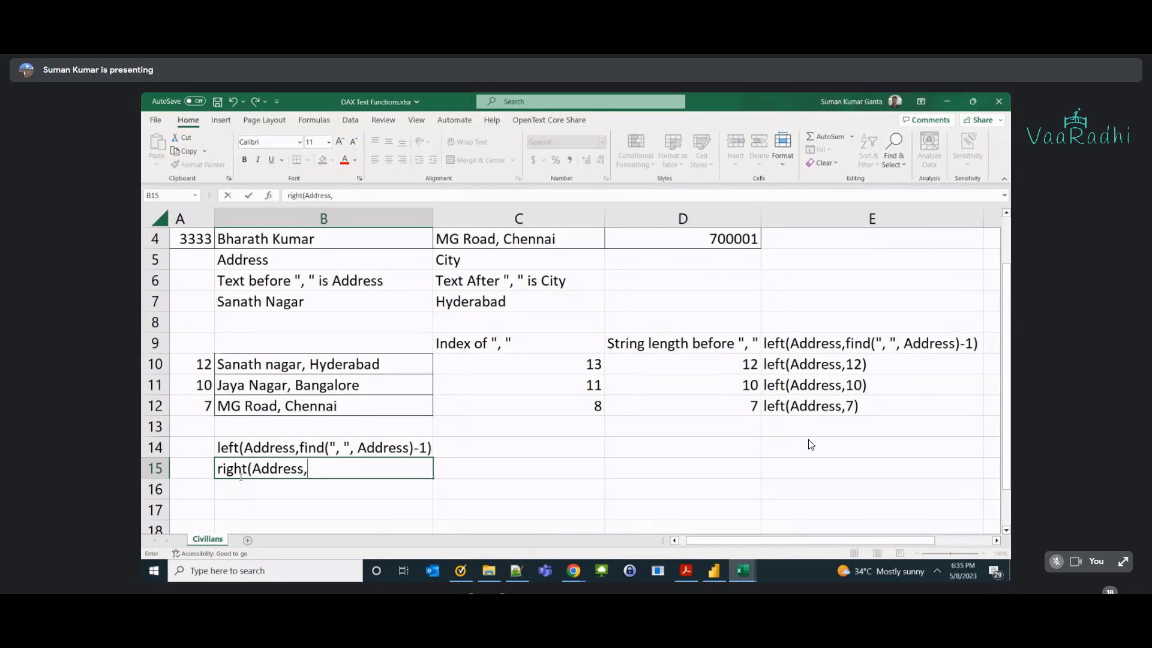
{"action": "type", "text": "find(\" \",Address"}
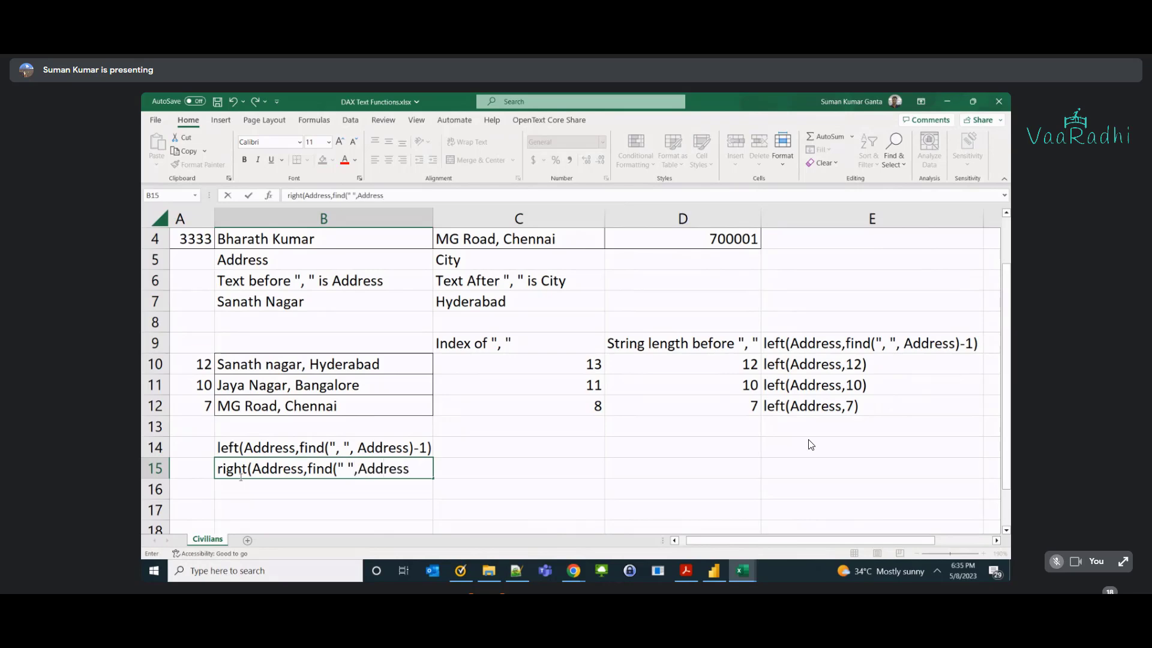
{"action": "type", "text": ")-1)"}
{"action": "key", "text": "Return"}
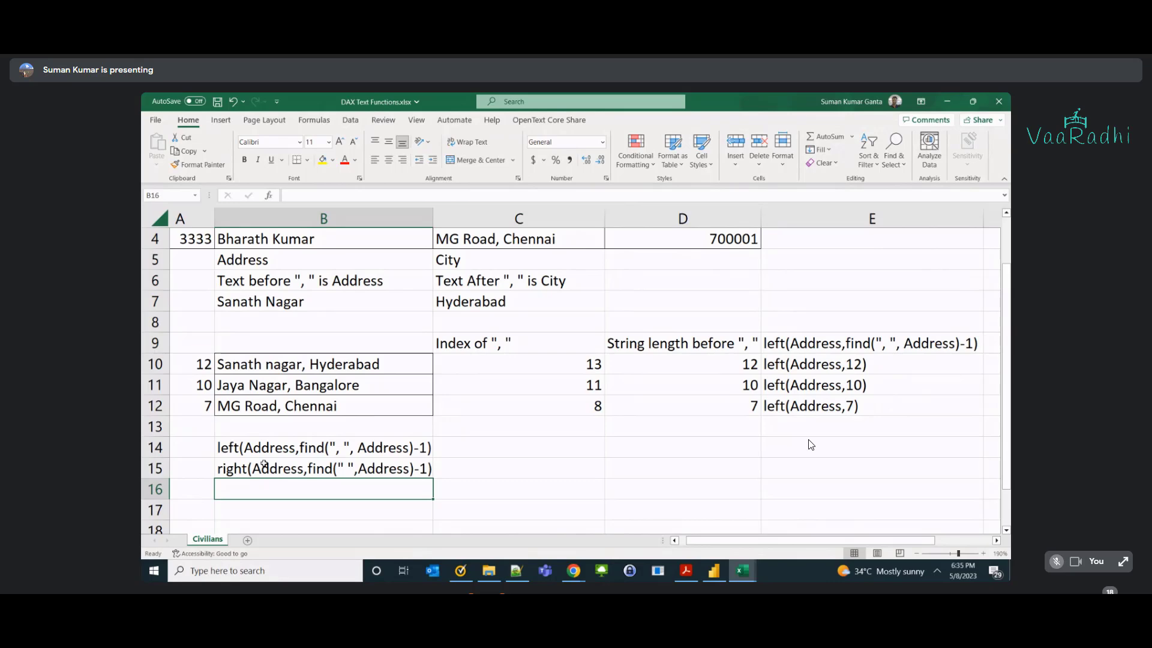
{"action": "left_click", "coordinate": [304, 471]}
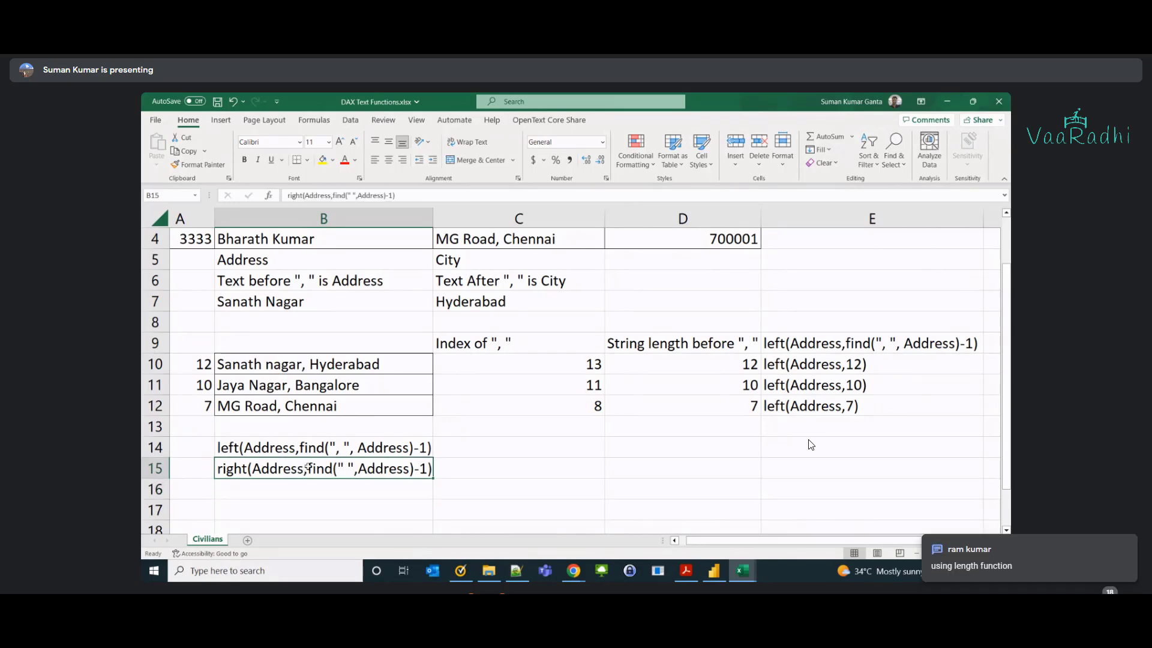
{"action": "double_click", "coordinate": [306, 467]}
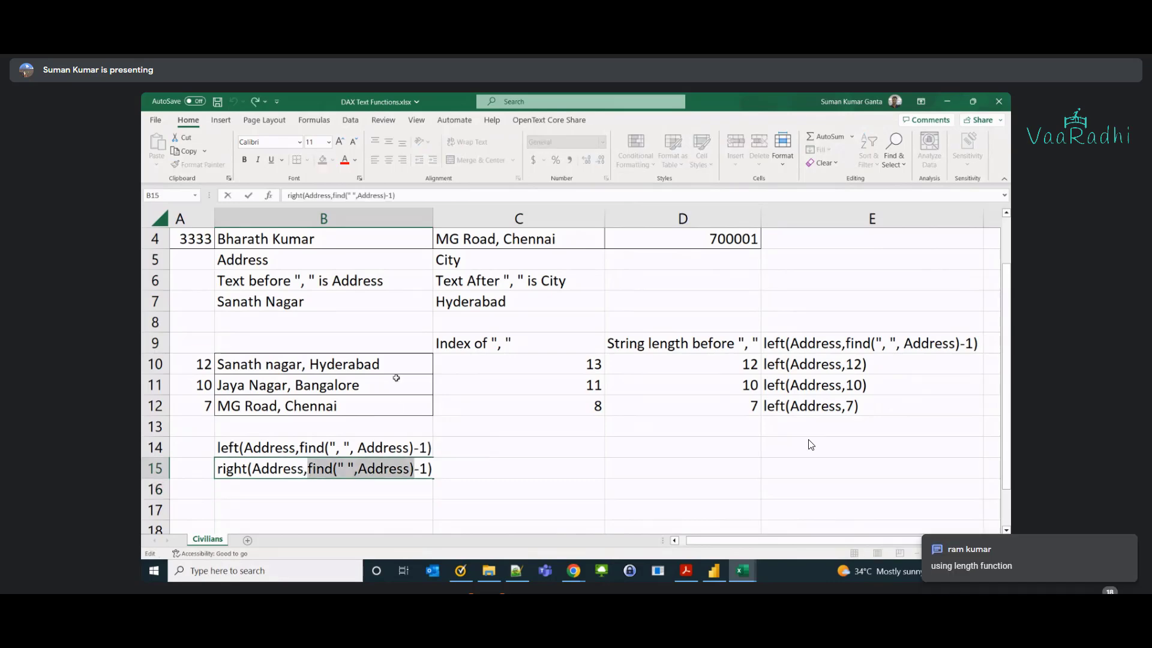
{"action": "left_click", "coordinate": [269, 372]}
In Power BI, replace the column formula with Index Of Space = find(" ", Civilians[Address]).
{"action": "key", "text": "alt+Tab"}
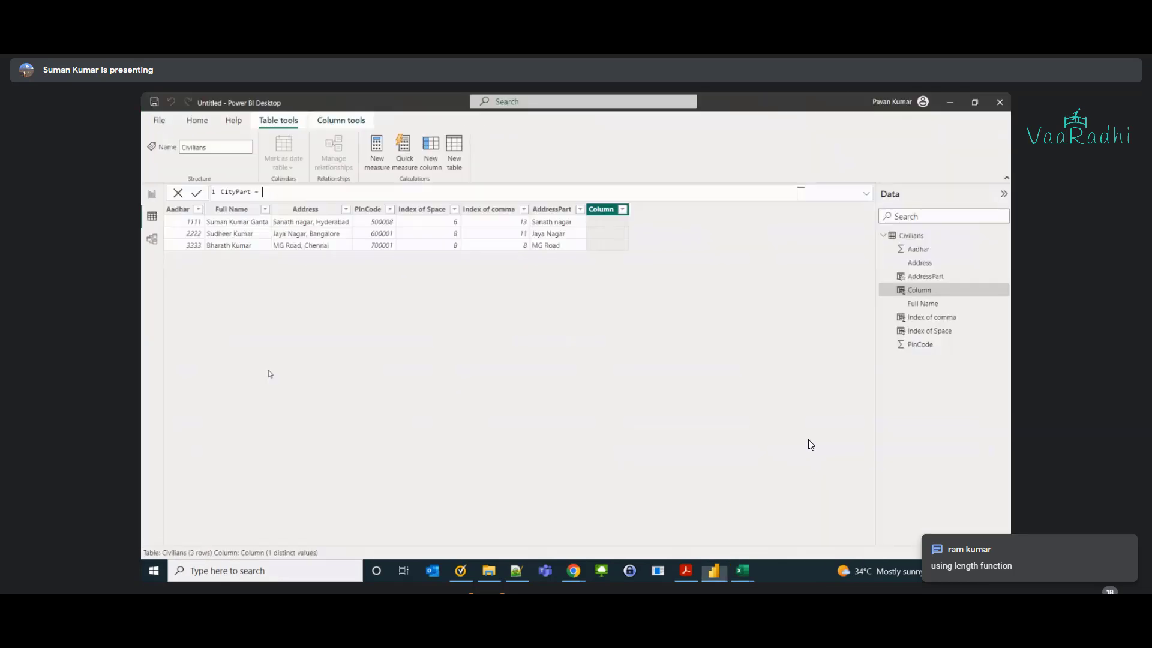
{"action": "key", "text": "Home"}
{"action": "key", "text": "ctrl+shift+Right"}
{"action": "type", "text": "Cndex Of"}
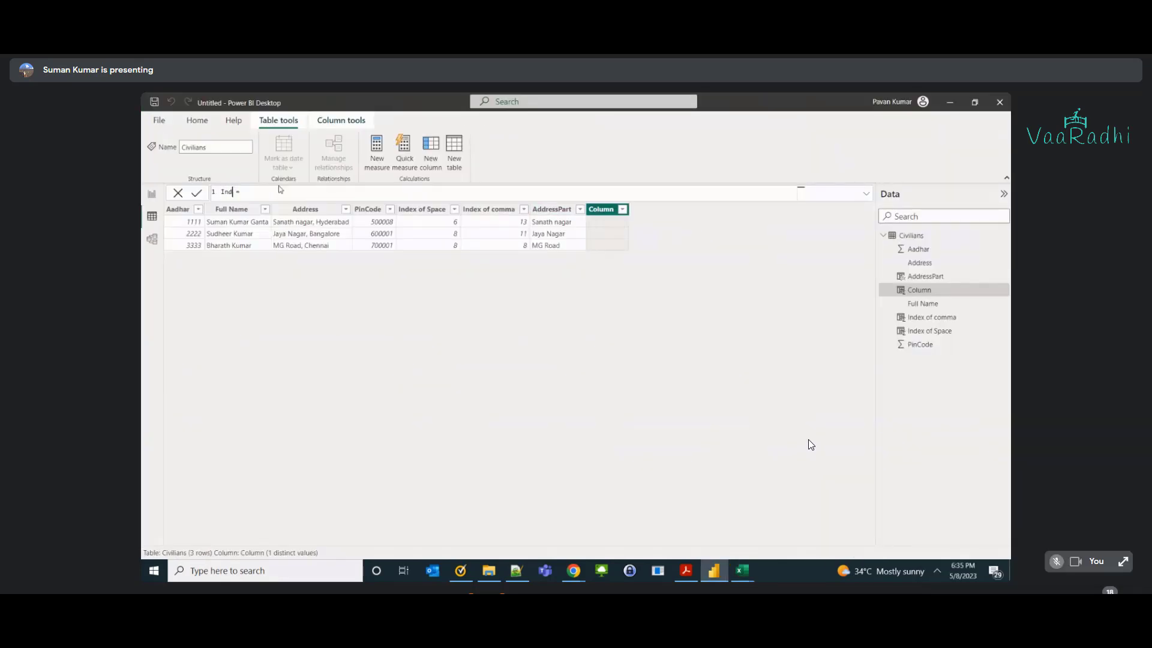
{"action": "type", "text": " Space = find("}
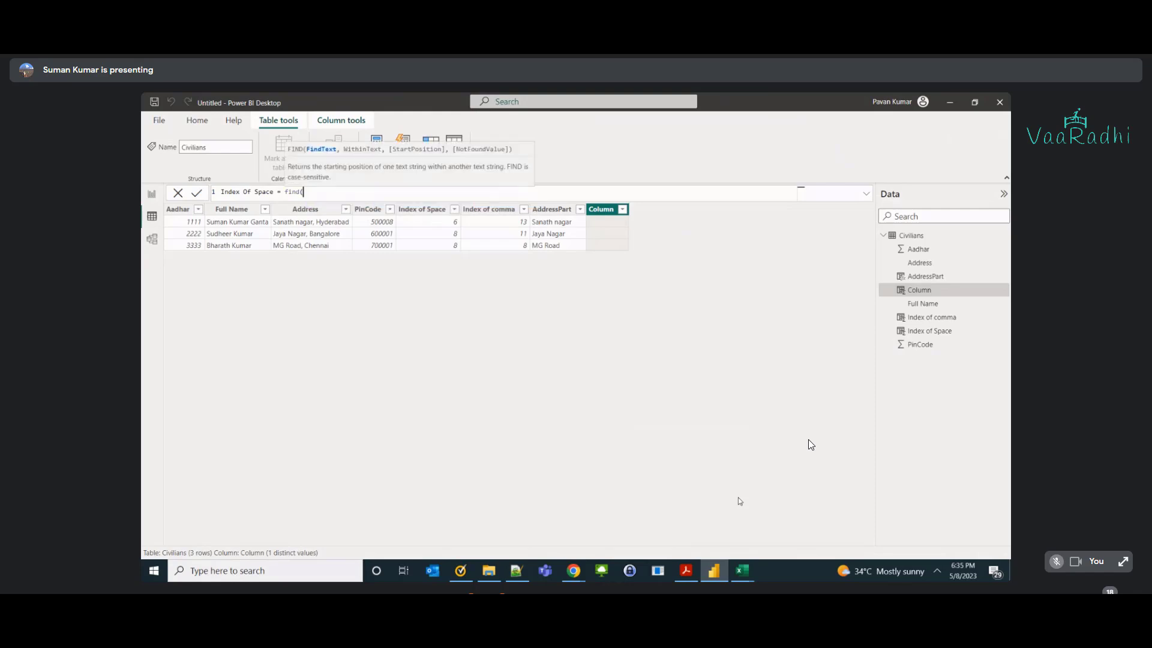
{"action": "type", "text": "\" \","}
{"action": "type", "text": " Civilians[Address]"}
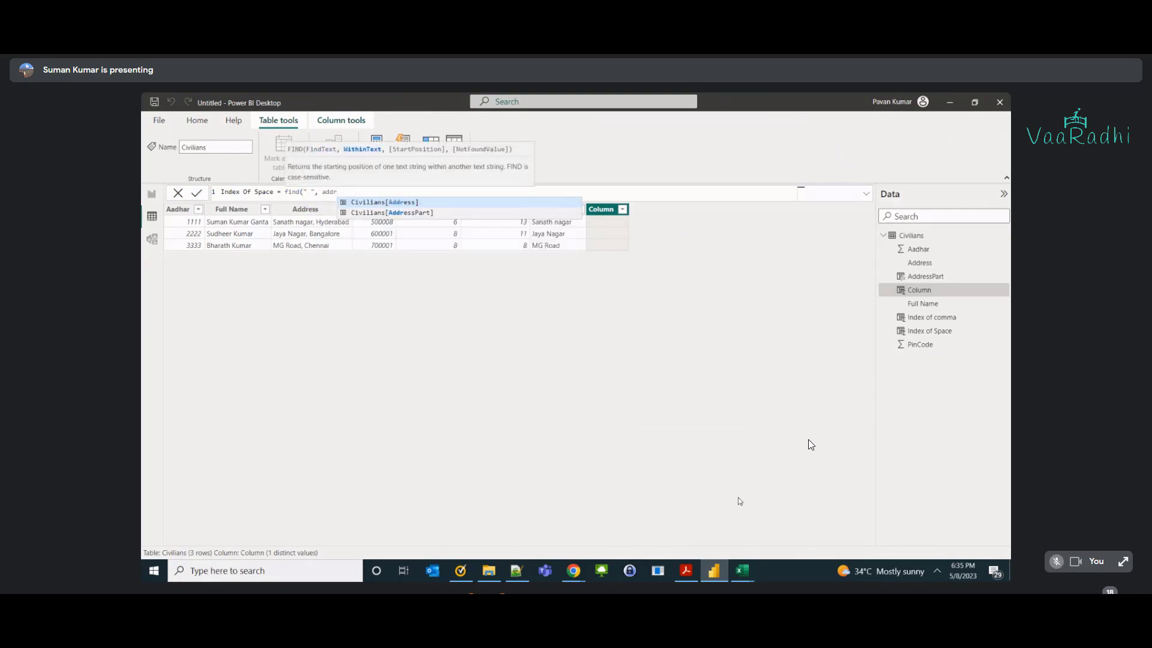
{"action": "type", "text": ")"}
{"action": "key", "text": "Return"}
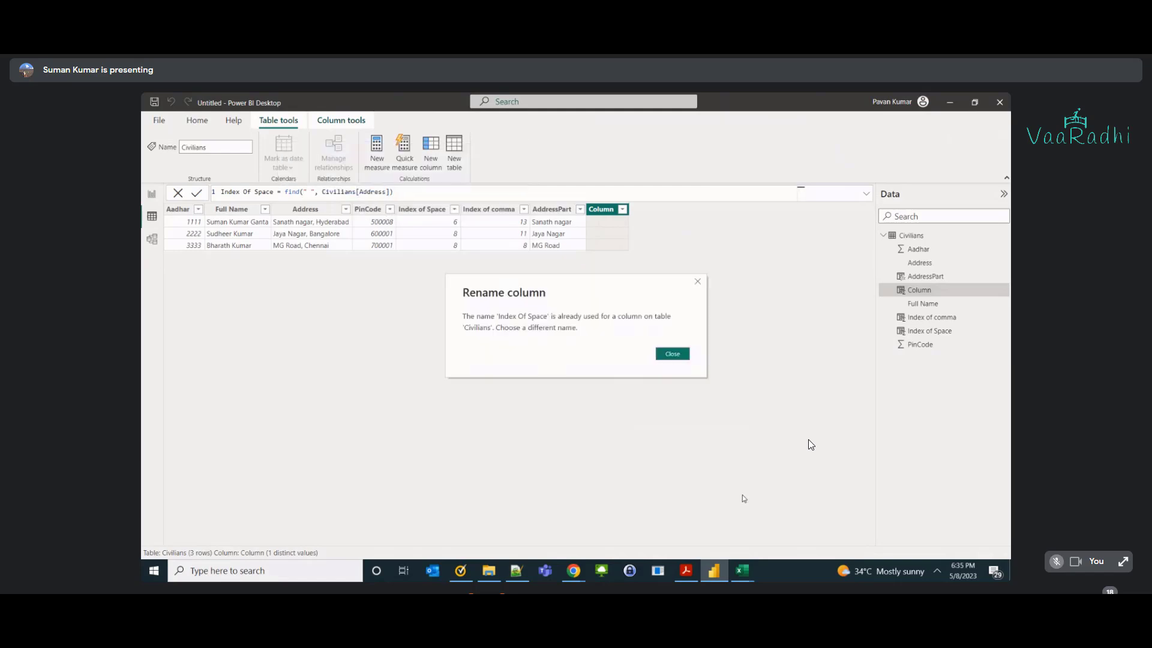
Resolve the duplicate-name error by renaming it 'Index Of Space from Right', then return to Excel.
{"action": "key", "text": "Escape"}
{"action": "key", "text": "alt+Tab"}
{"action": "key", "text": "alt+Tab"}
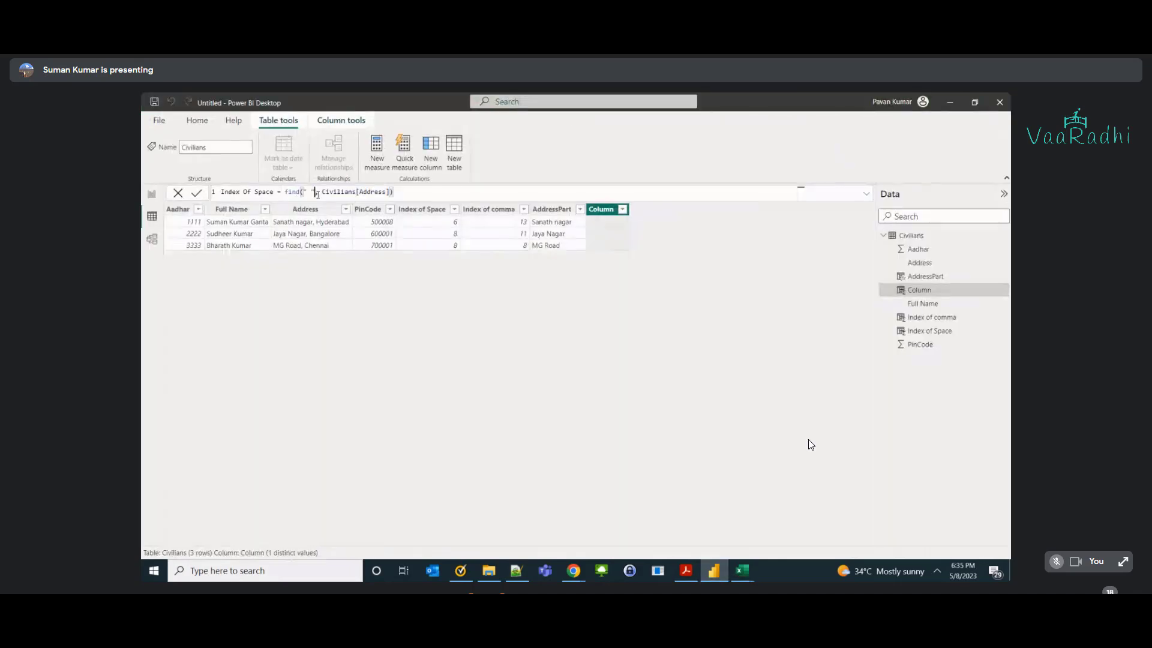
{"action": "key", "text": "Return"}
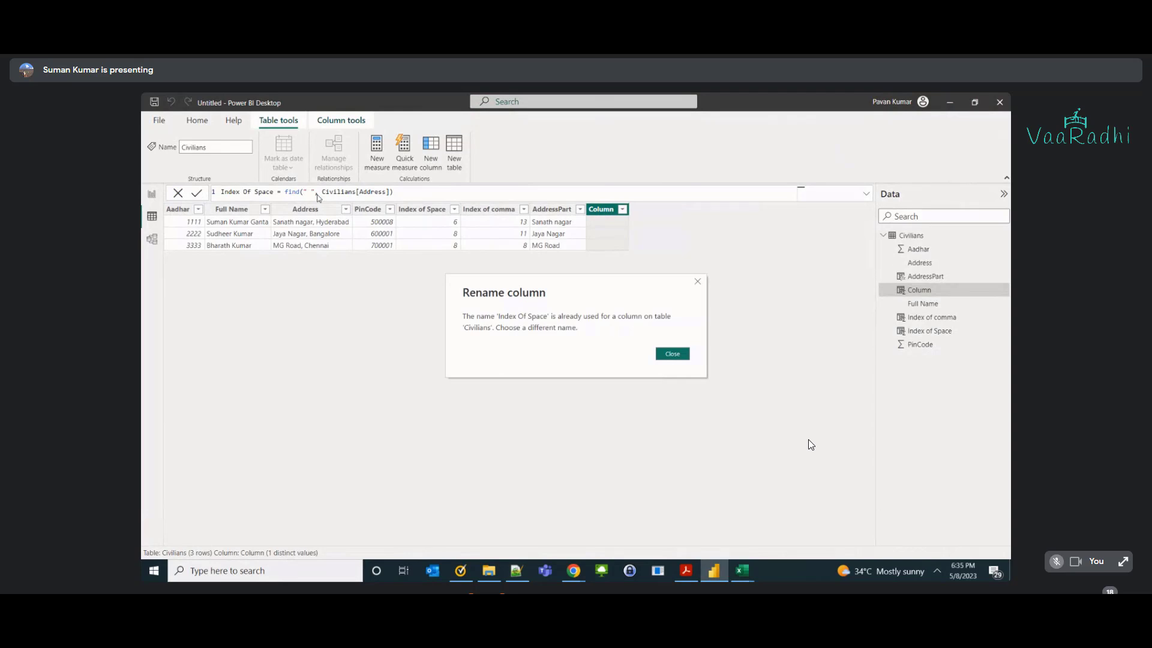
{"action": "key", "text": "Escape"}
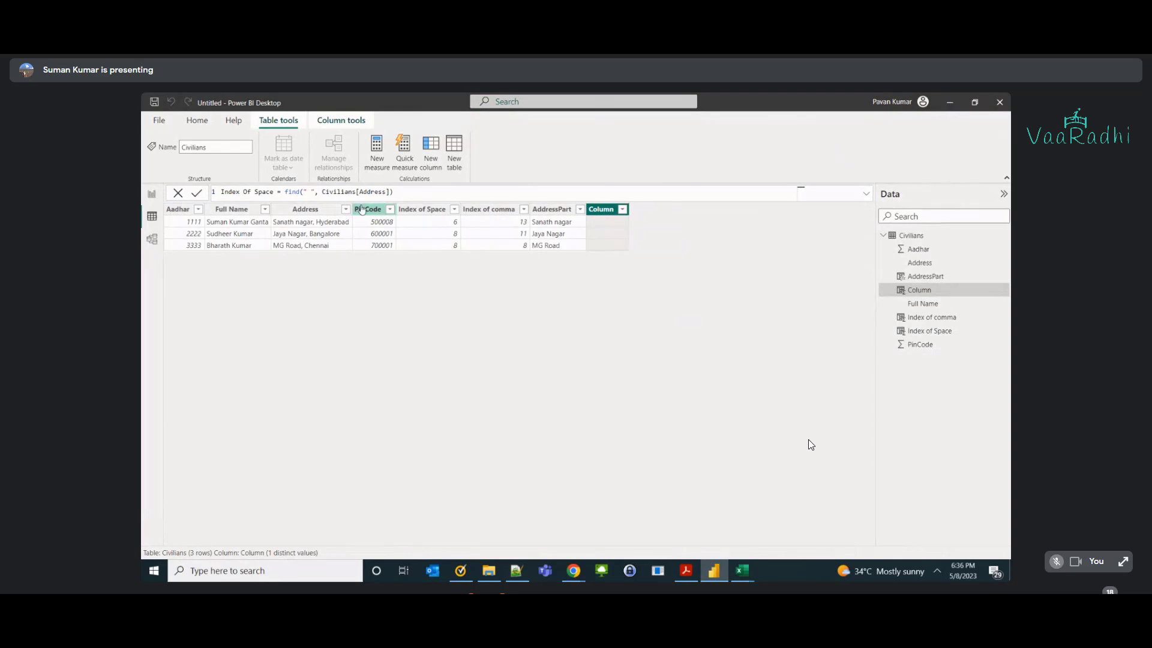
{"action": "left_click", "coordinate": [274, 192]}
{"action": "type", "text": "from Right"}
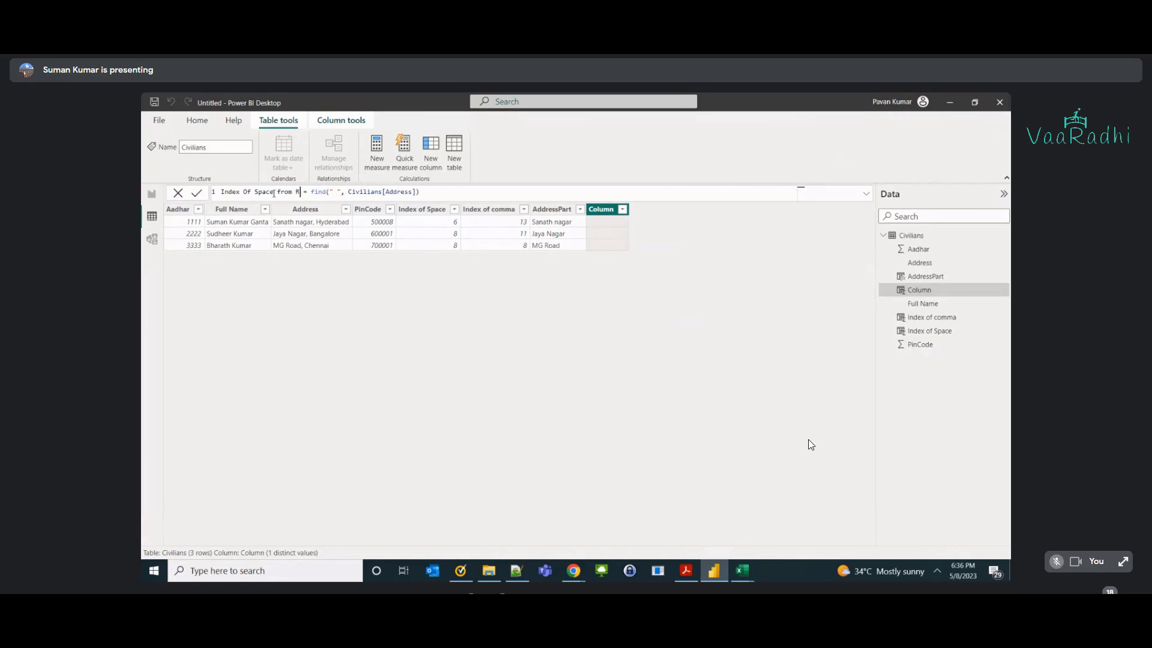
{"action": "key", "text": "Return"}
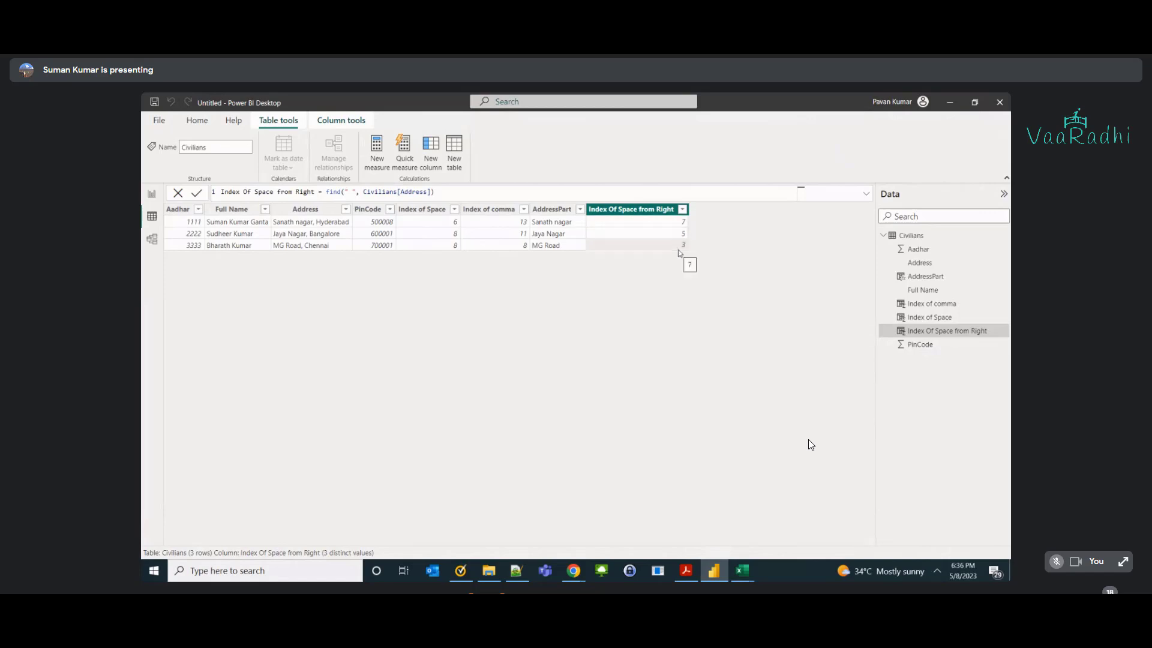
{"action": "key", "text": "alt+Tab"}
{"action": "left_click", "coordinate": [517, 445]}
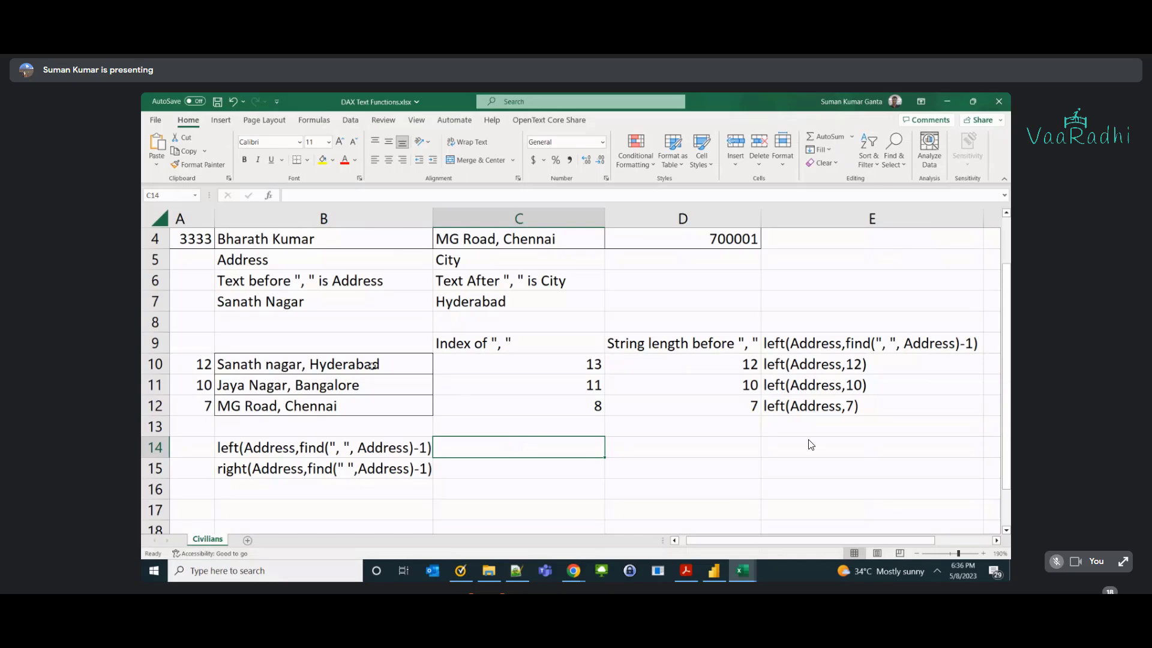
{"action": "left_click", "coordinate": [402, 367]}
{"action": "double_click", "coordinate": [401, 366]}
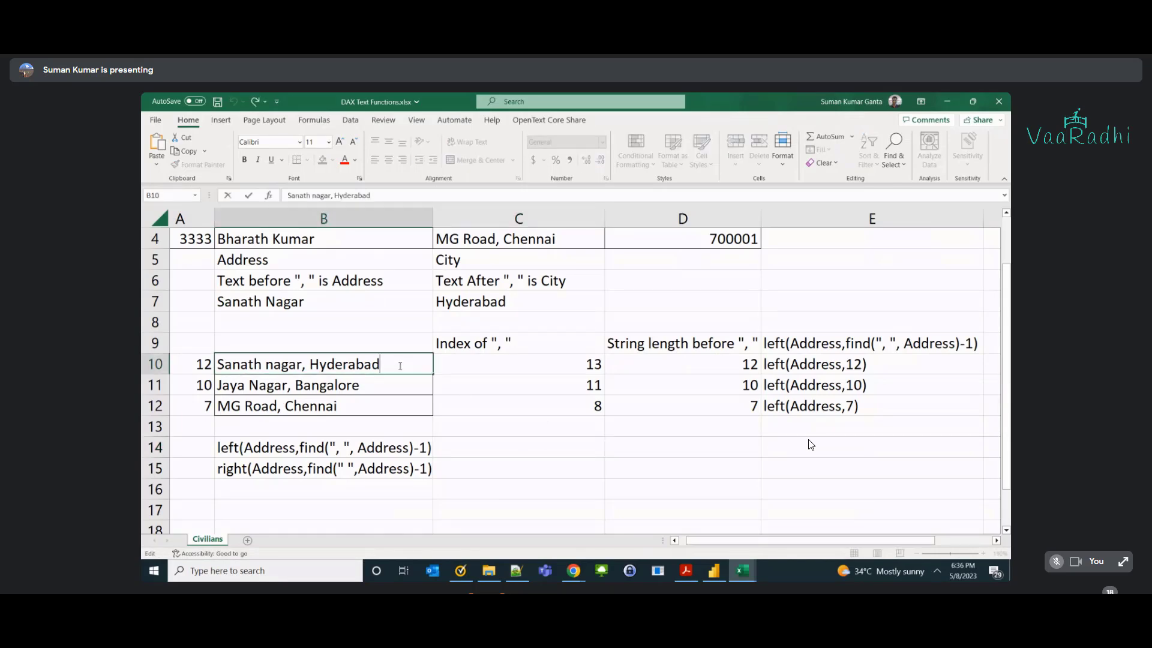
{"action": "key", "text": "shift+Left"}
{"action": "key", "text": "shift+Left"}
{"action": "key", "text": "shift+Left"}
{"action": "key", "text": "shift+Left"}
{"action": "key", "text": "shift+Left"}
{"action": "key", "text": "shift+Left"}
{"action": "key", "text": "shift+Left"}
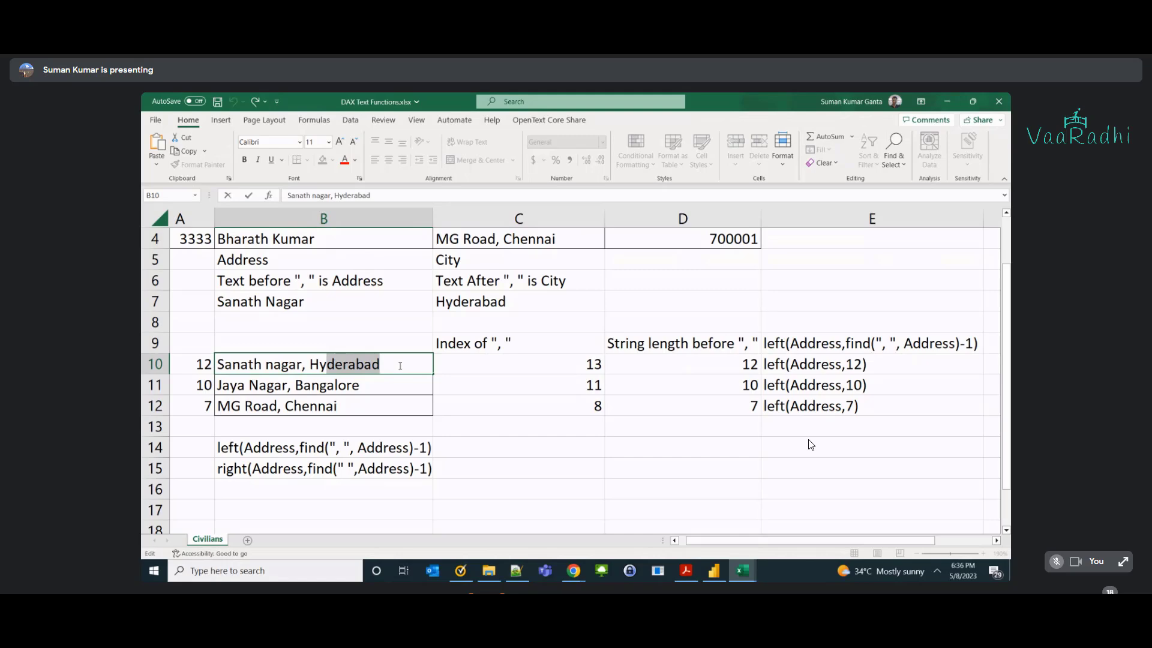
{"action": "key", "text": "alt+Tab"}
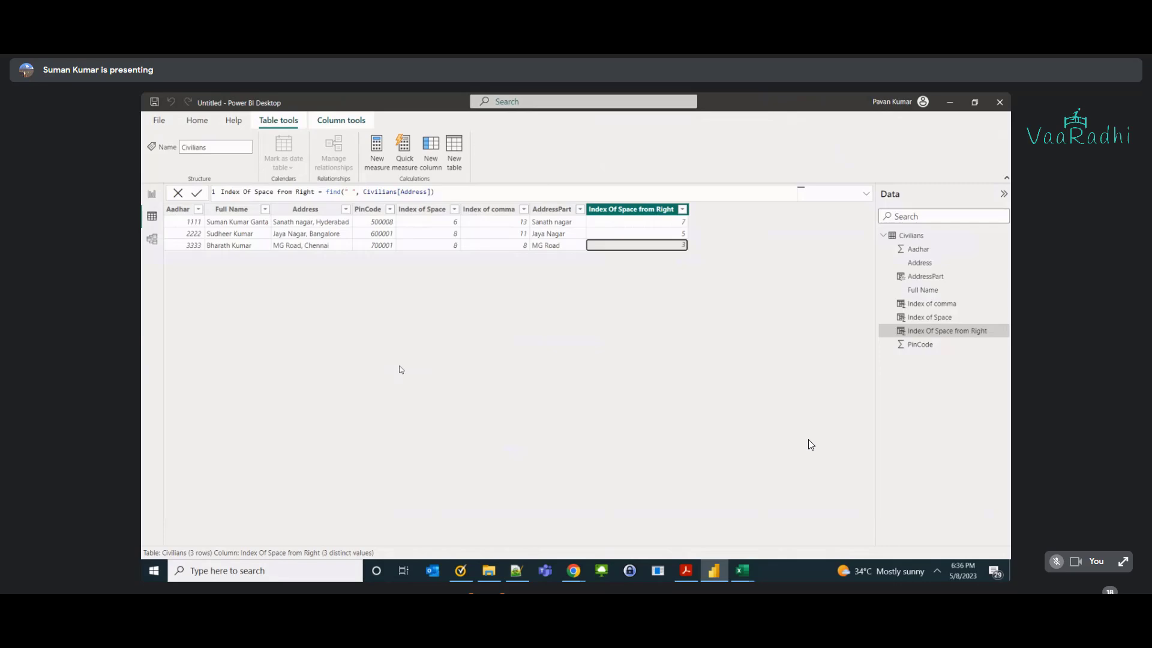
{"action": "key", "text": "alt+Tab"}
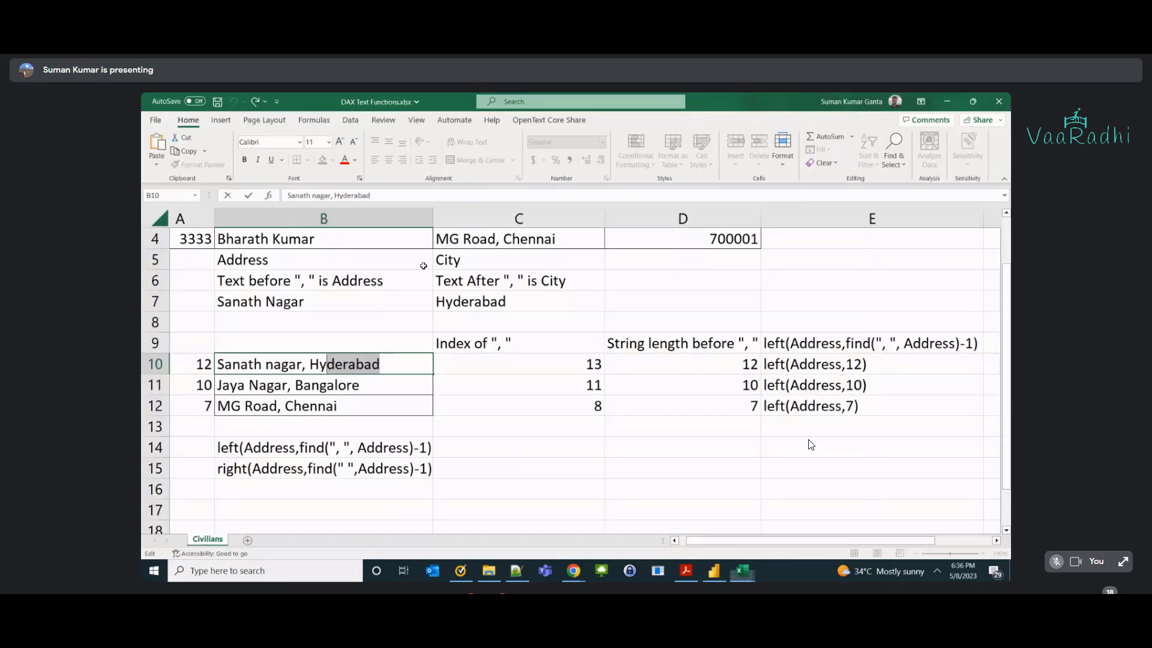
{"action": "key", "text": "alt+Tab"}
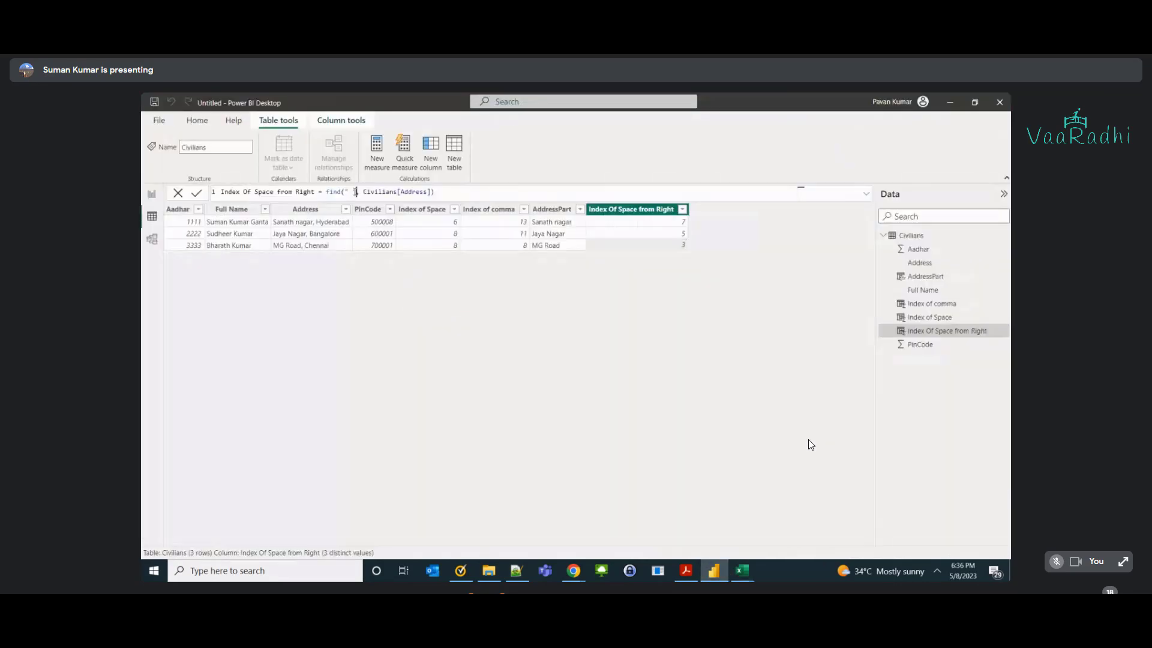
{"action": "key", "text": "alt+Tab"}
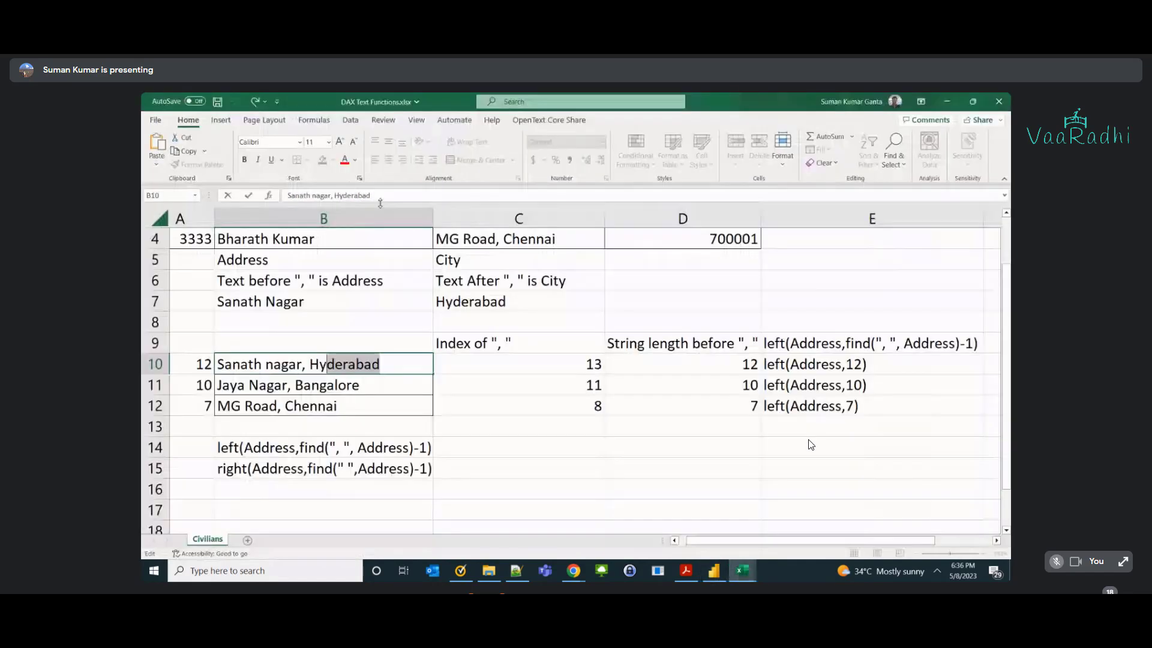
{"action": "key", "text": "Escape"}
{"action": "left_click_drag", "start_coordinate": [400, 354], "coordinate": [400, 375]}
{"action": "key", "text": "Escape"}
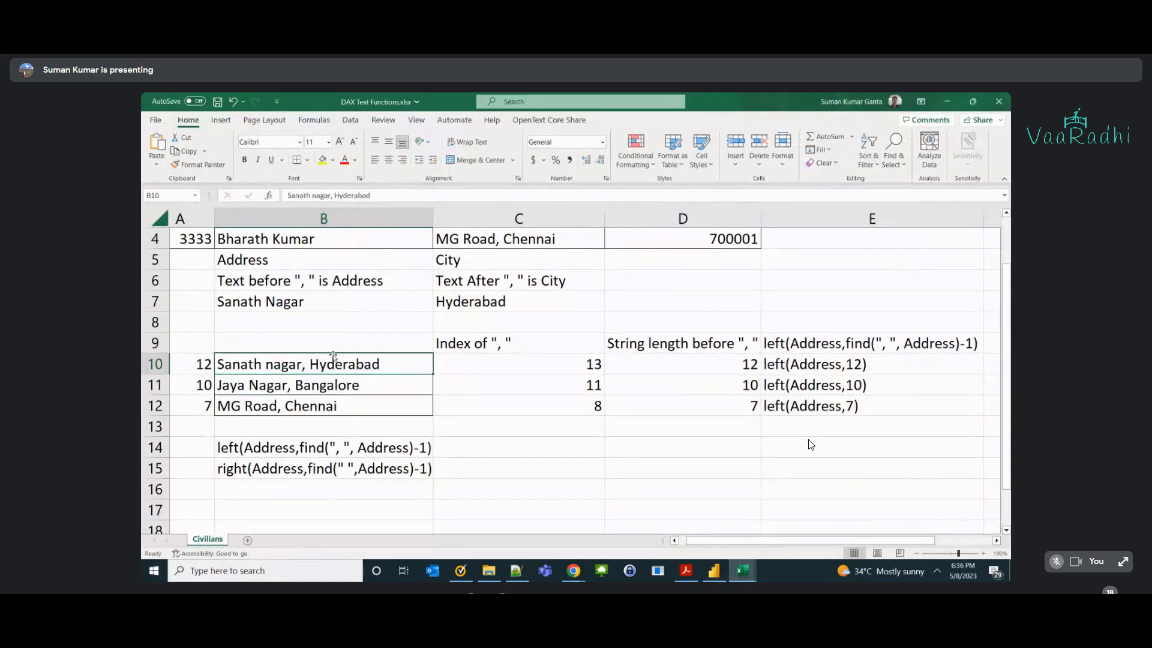
{"action": "double_click", "coordinate": [306, 364]}
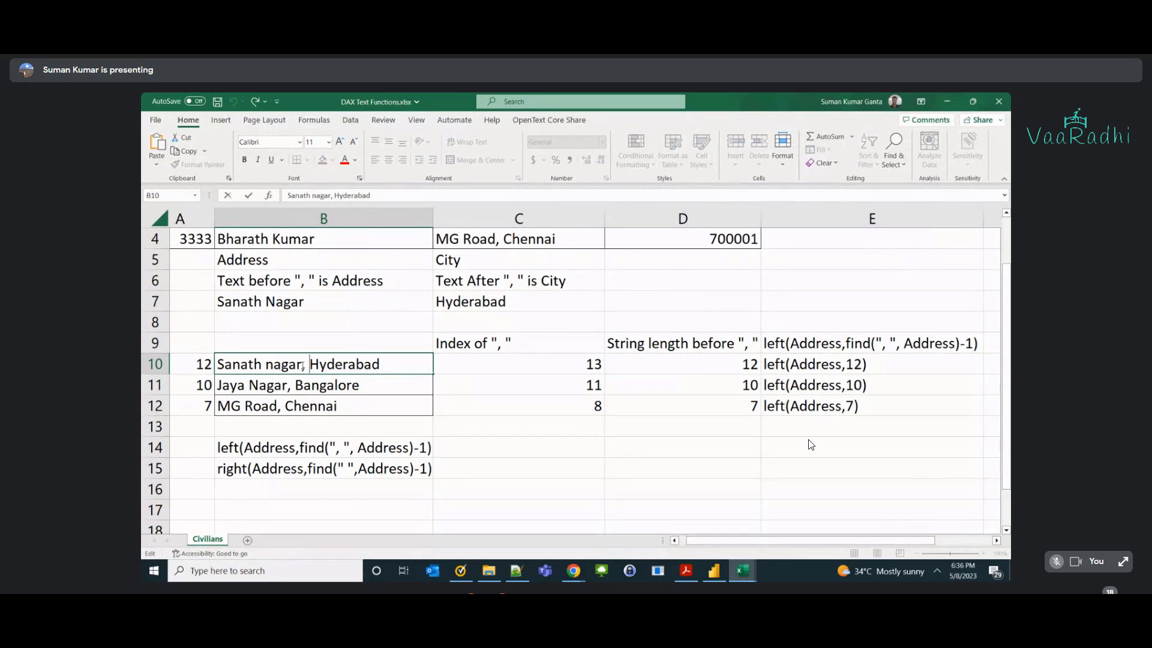
{"action": "left_click_drag", "start_coordinate": [302, 364], "coordinate": [310, 364]}
{"action": "left_click", "coordinate": [309, 443]}
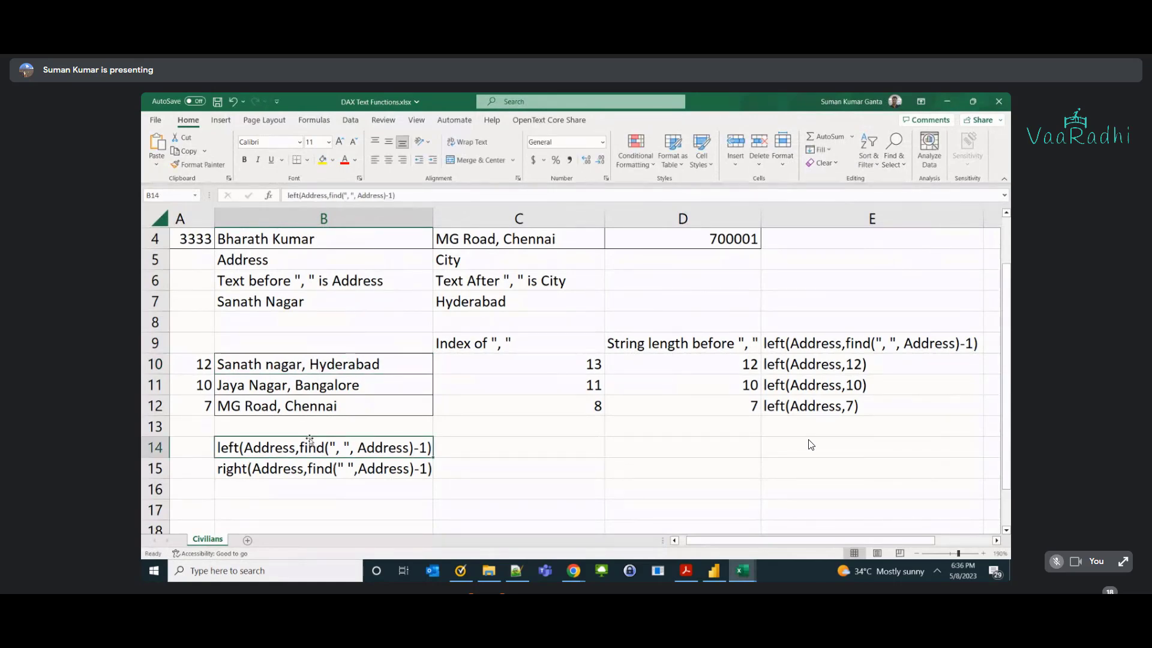
{"action": "double_click", "coordinate": [309, 364]}
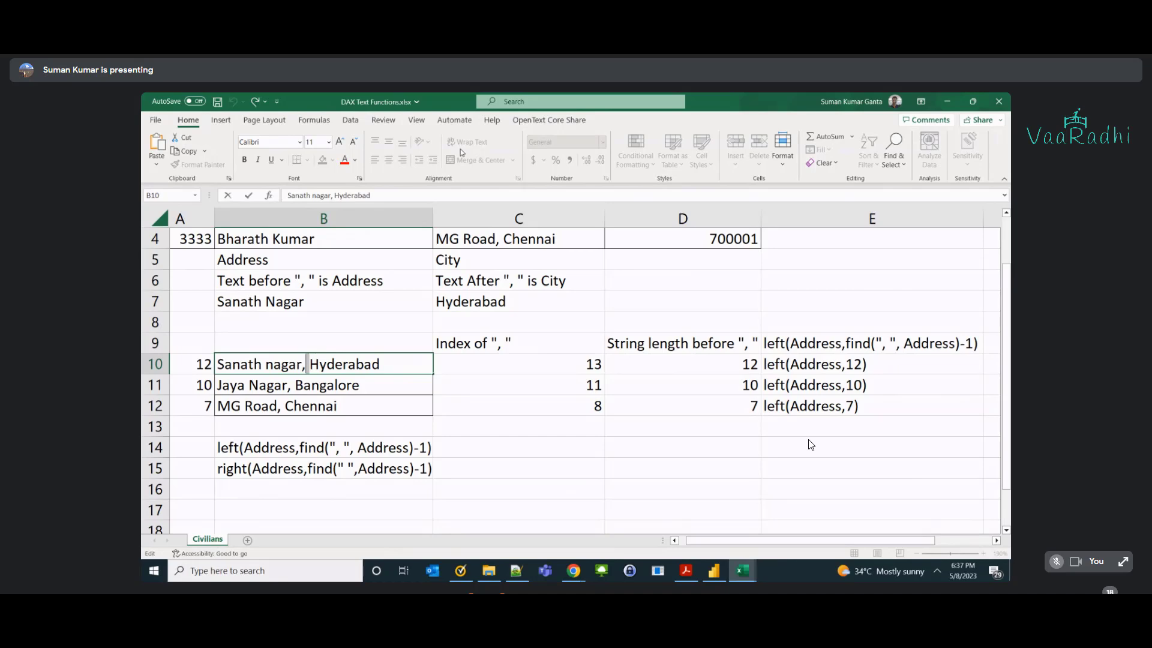
Leave B10 unchanged, select D14, and switch to Power BI Desktop's Civilians table.
{"action": "left_click", "coordinate": [339, 489]}
{"action": "left_click", "coordinate": [510, 450]}
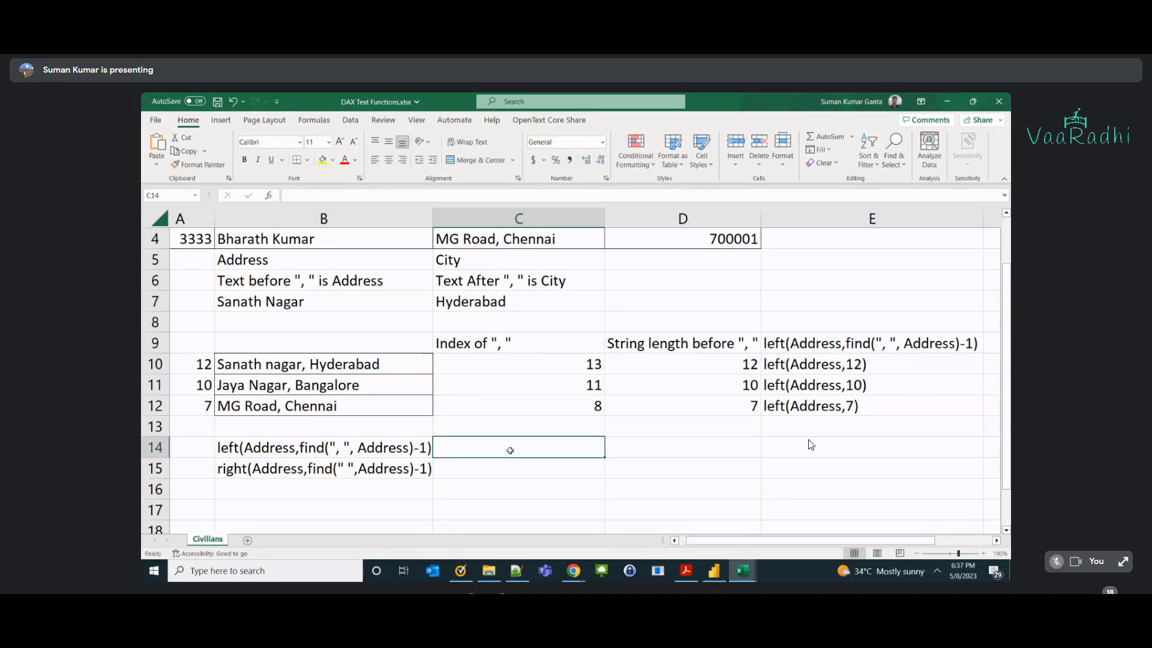
{"action": "key", "text": "Right"}
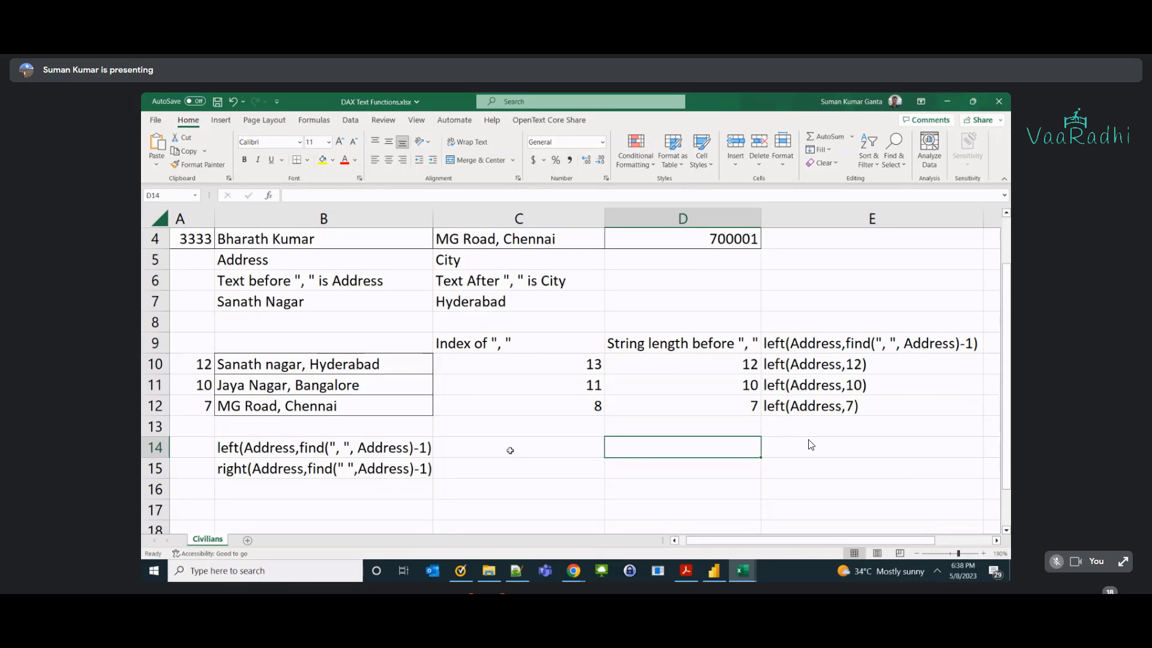
{"action": "key", "text": "alt+Tab"}
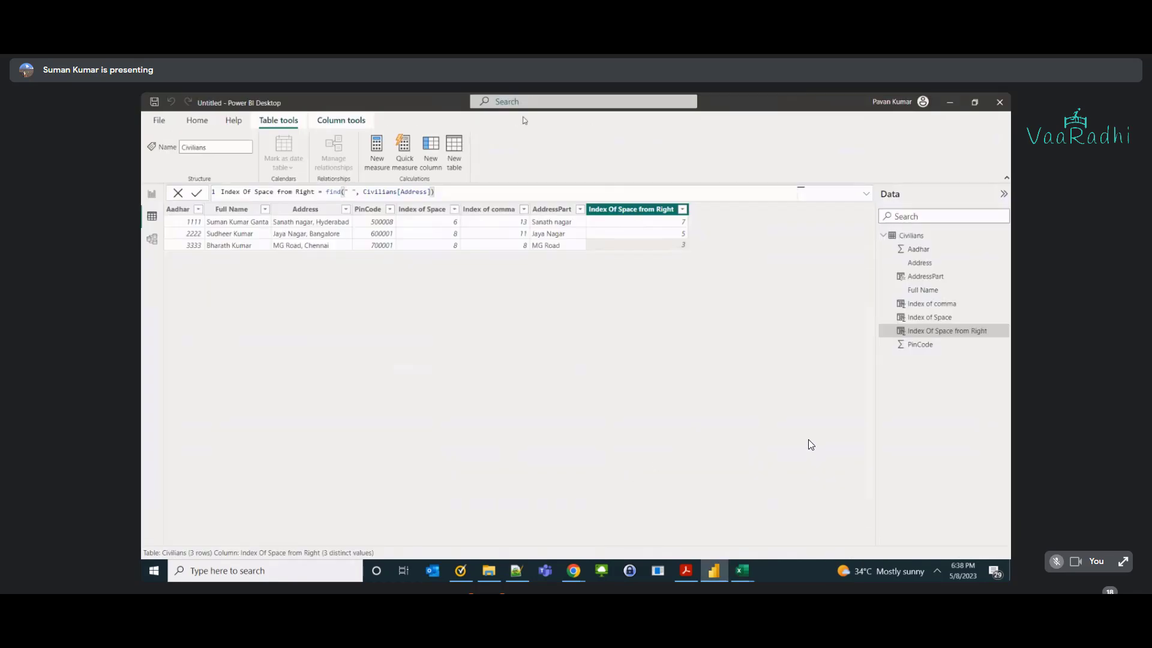
Start a new Civilians column reading 'Column = left', then return to Excel.
{"action": "left_click", "coordinate": [432, 161]}
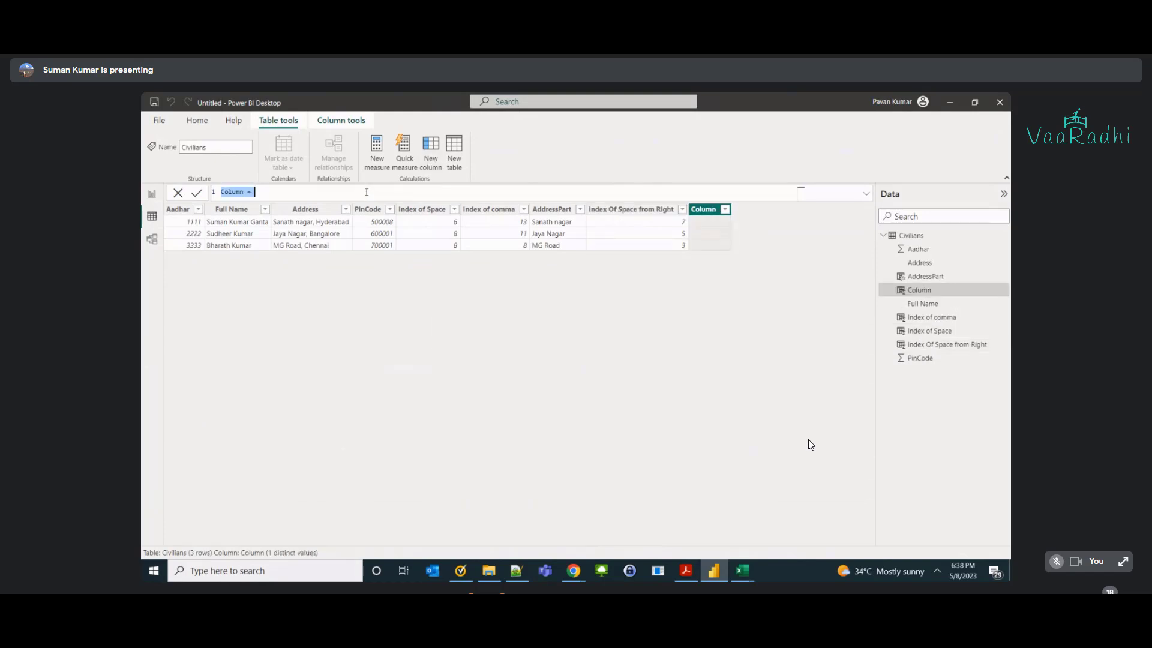
{"action": "left_click", "coordinate": [366, 192]}
{"action": "type", "text": "left"}
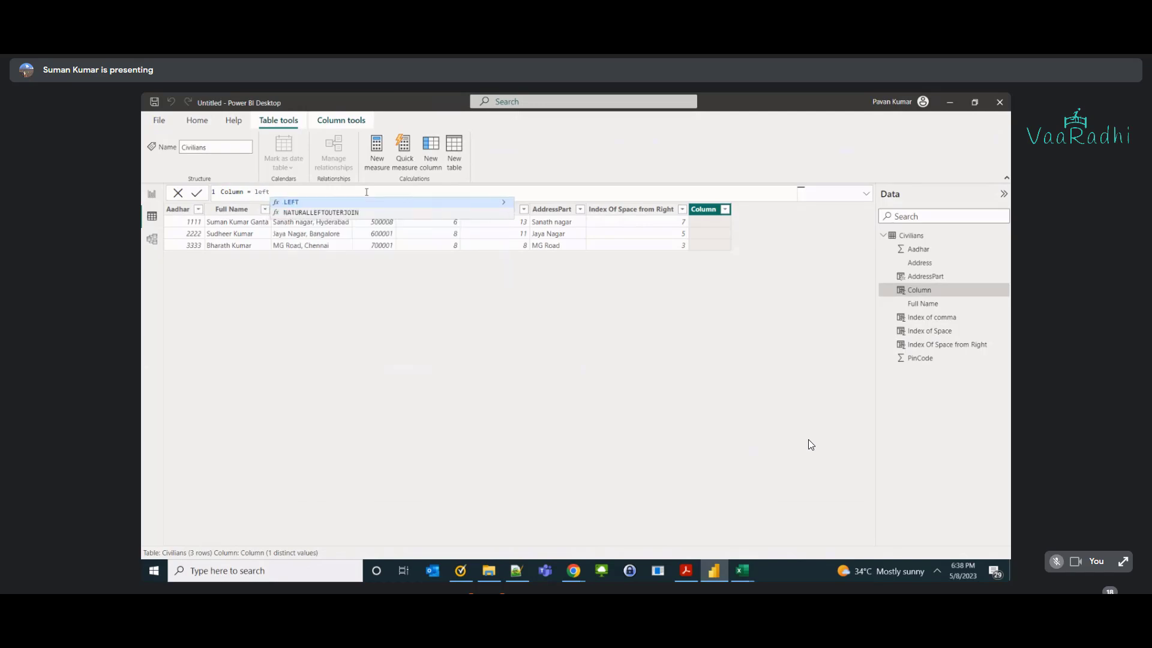
{"action": "type", "text": "("}
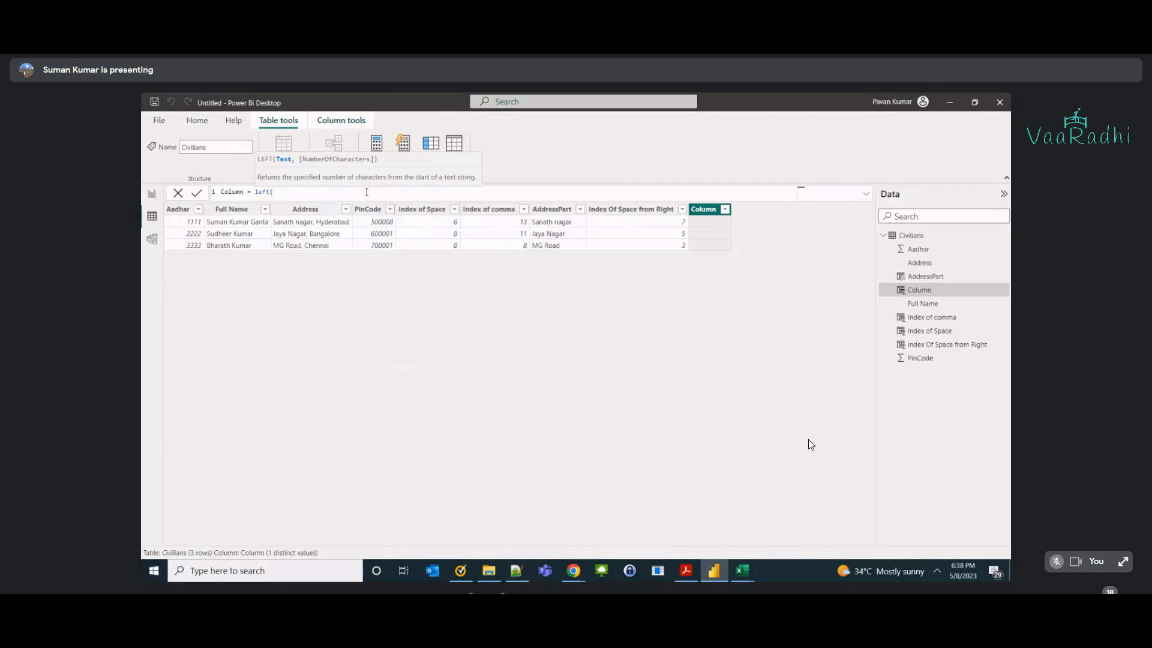
{"action": "key", "text": "alt+Tab"}
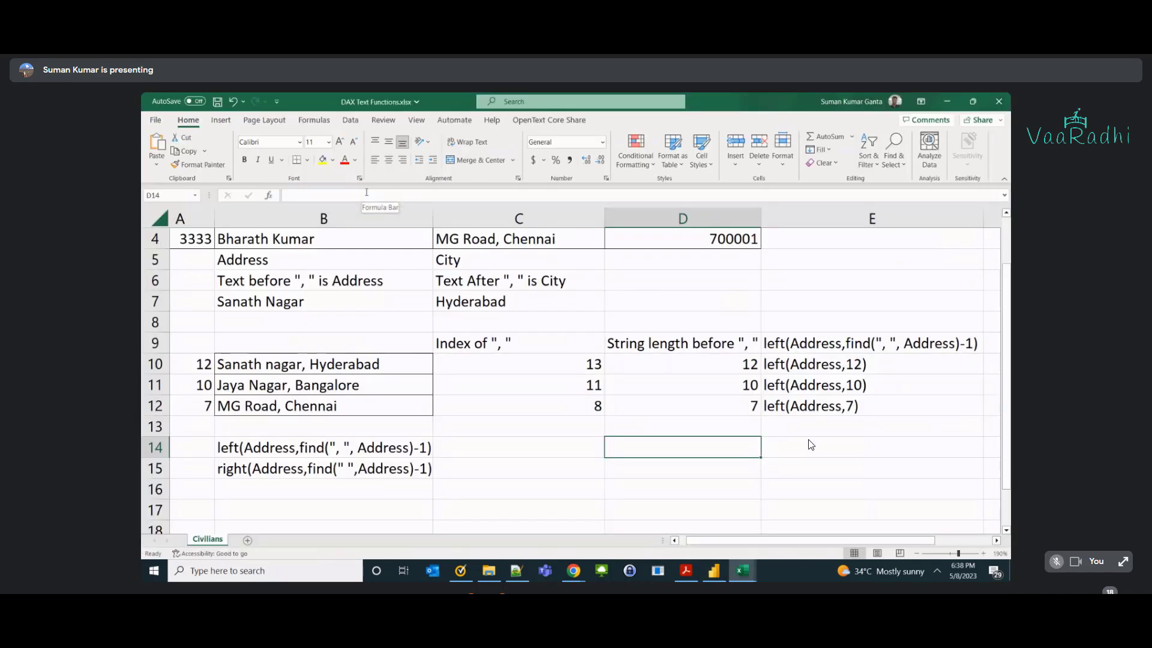
{"action": "key", "text": "alt+Tab"}
{"action": "key", "text": "BackSpace"}
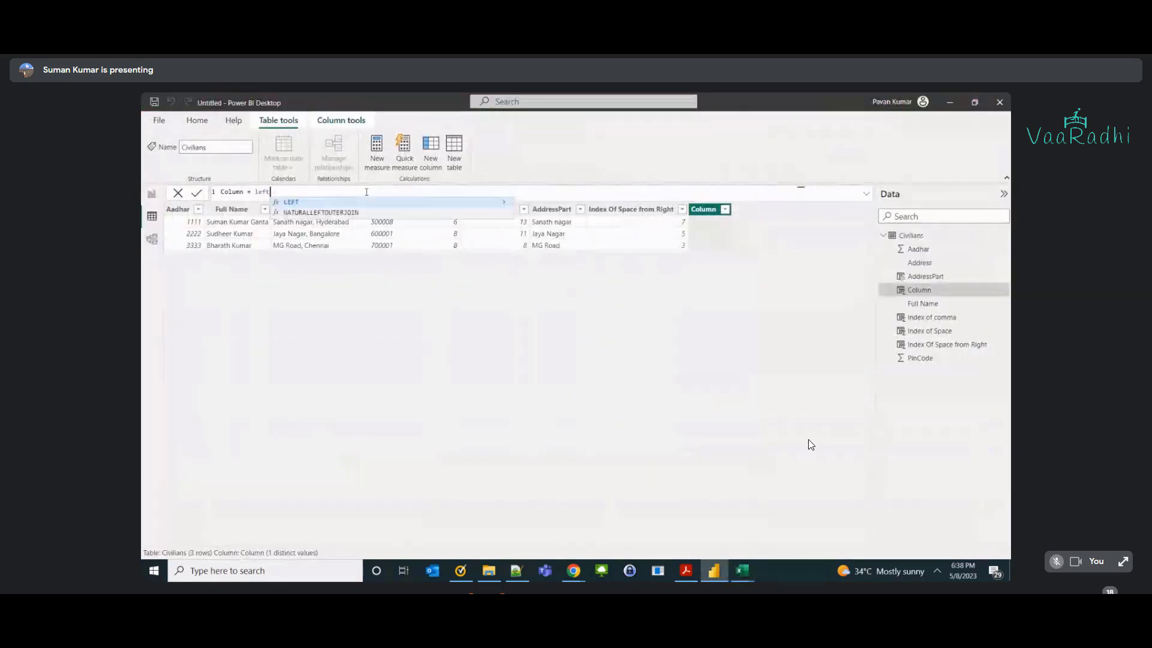
{"action": "key", "text": "alt+Tab"}
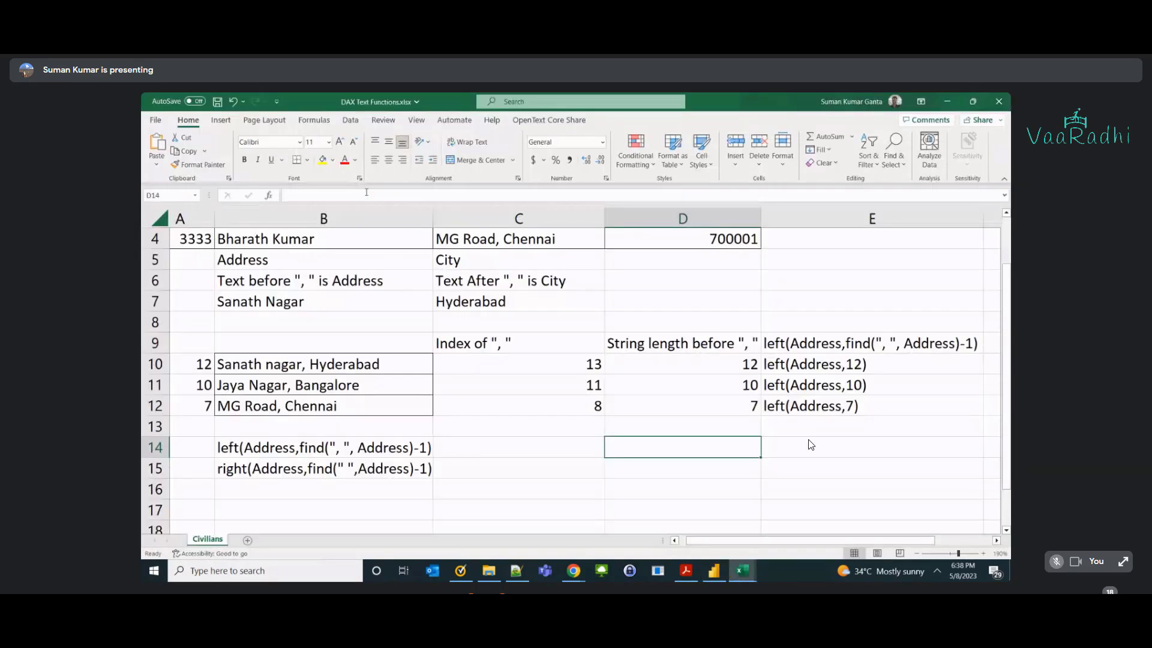
Enter right(Address , find(",",address)+1) into cell D14.
{"action": "type", "text": "righg"}
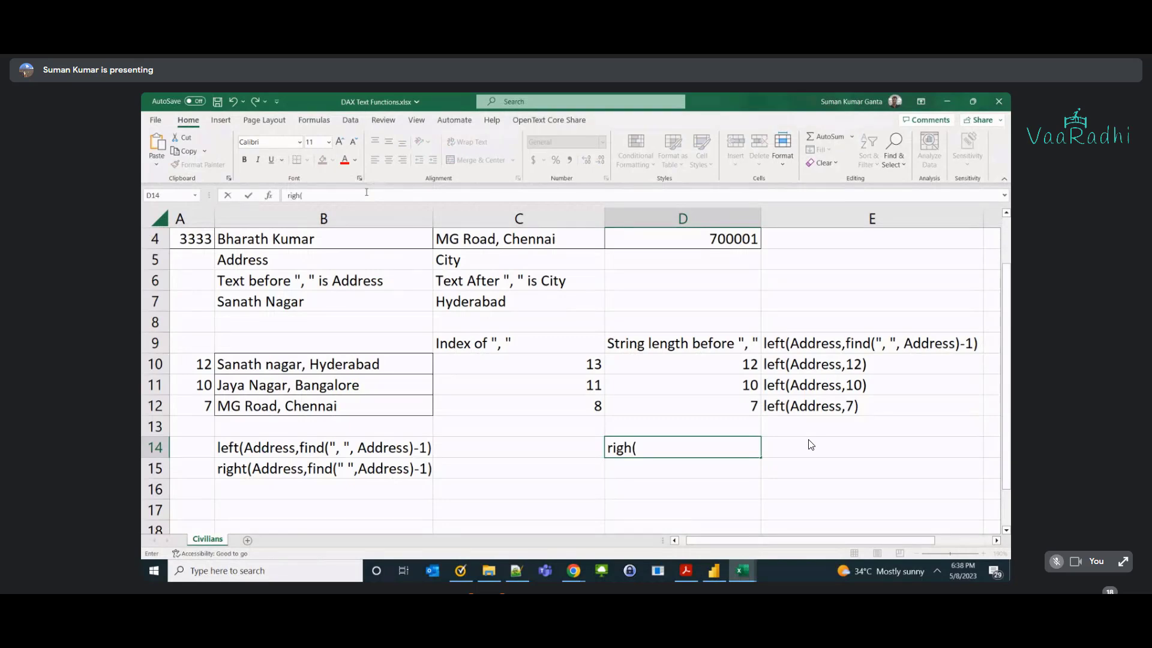
{"action": "key", "text": "BackSpace"}
{"action": "type", "text": "t"}
{"action": "type", "text": "(Addr"}
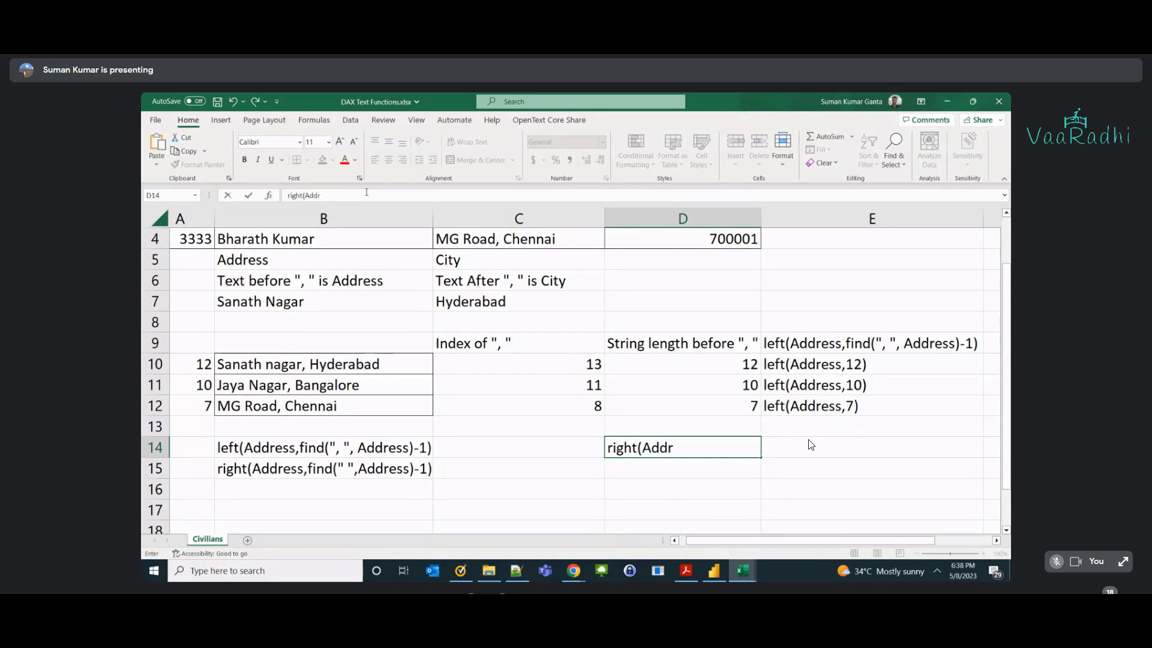
{"action": "type", "text": "ess , find("}
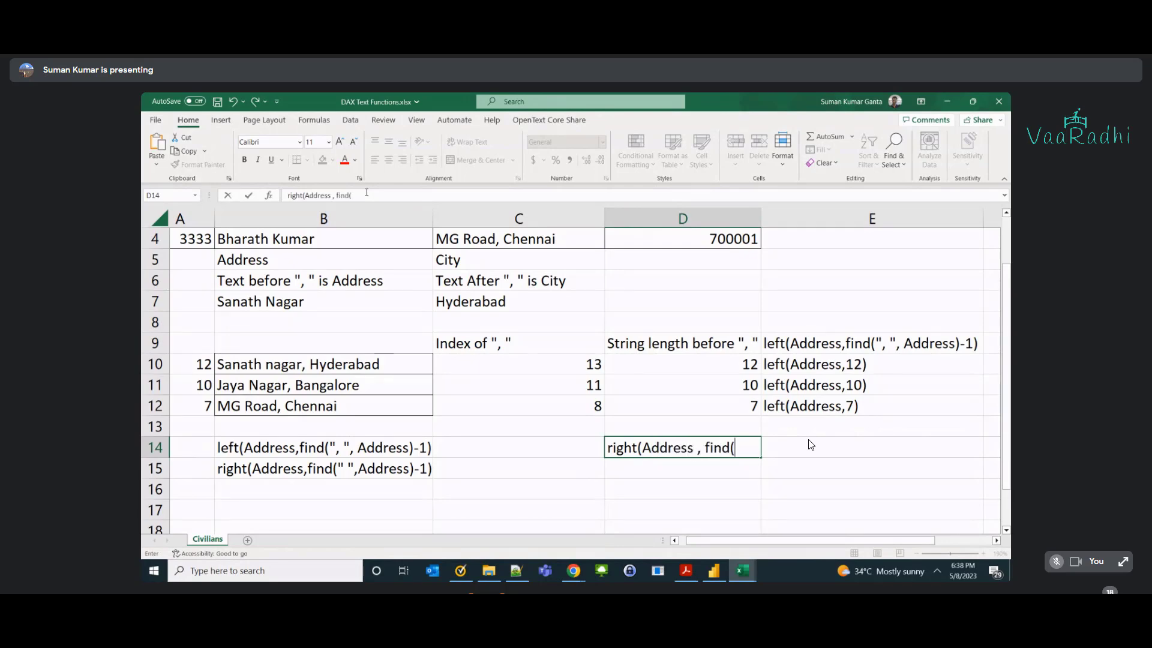
{"action": "type", "text": "\"\""}
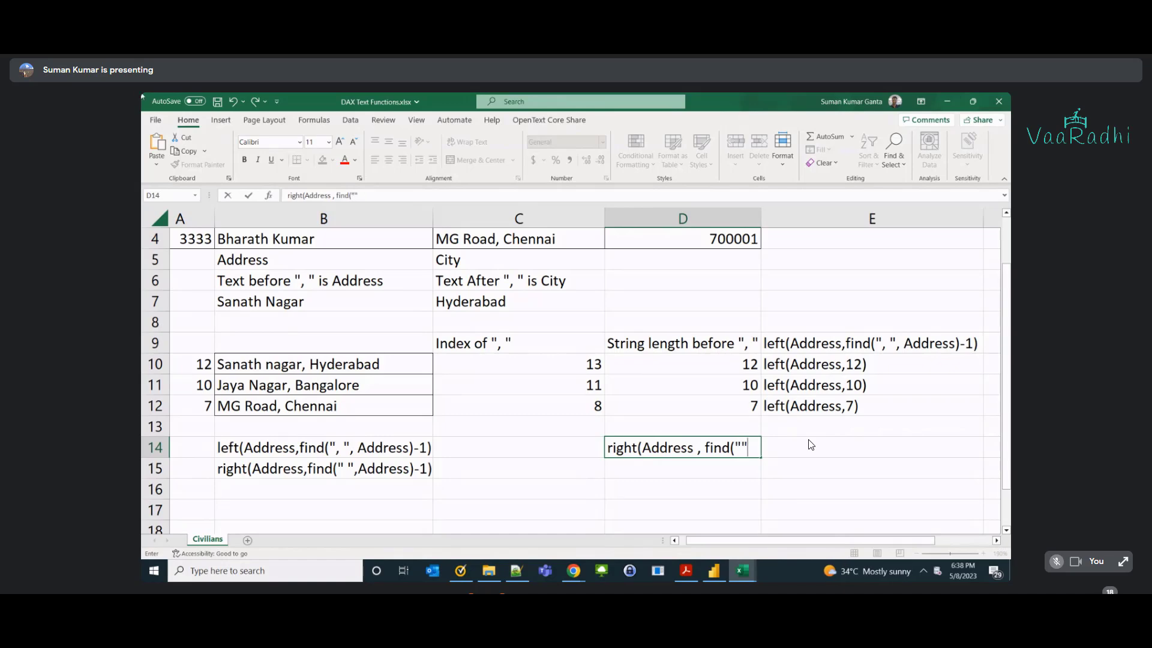
{"action": "key", "text": "F2"}
{"action": "key", "text": "Left"}
{"action": "type", "text": ",\",address"}
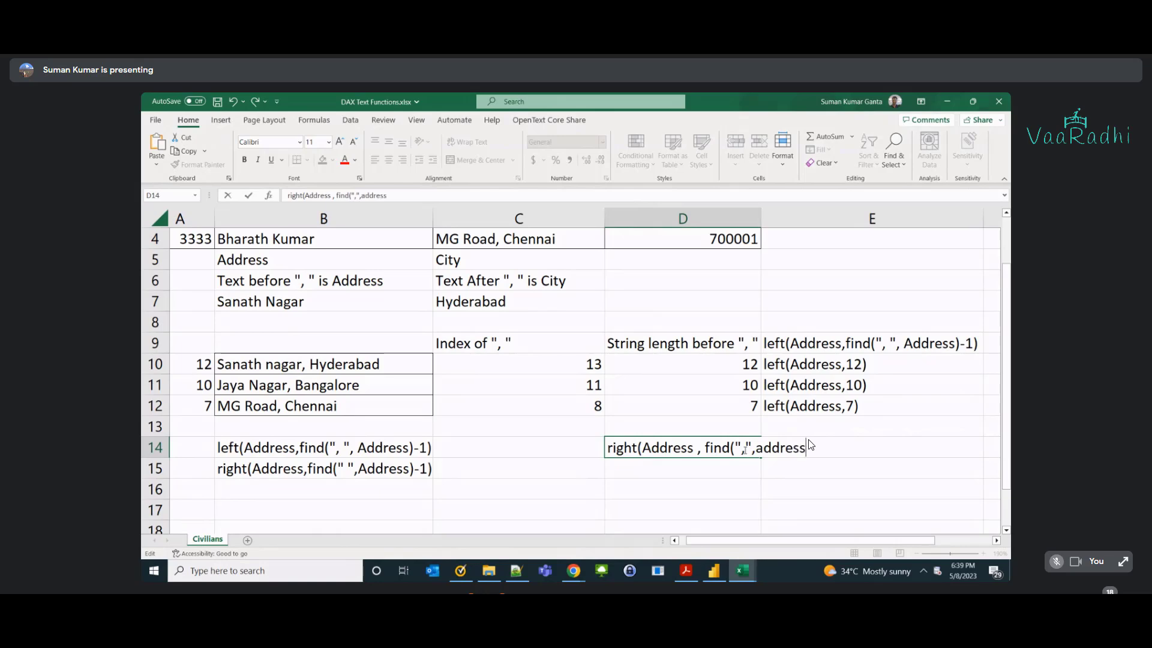
{"action": "type", "text": ")+1)"}
{"action": "key", "text": "Return"}
{"action": "key", "text": "Left"}
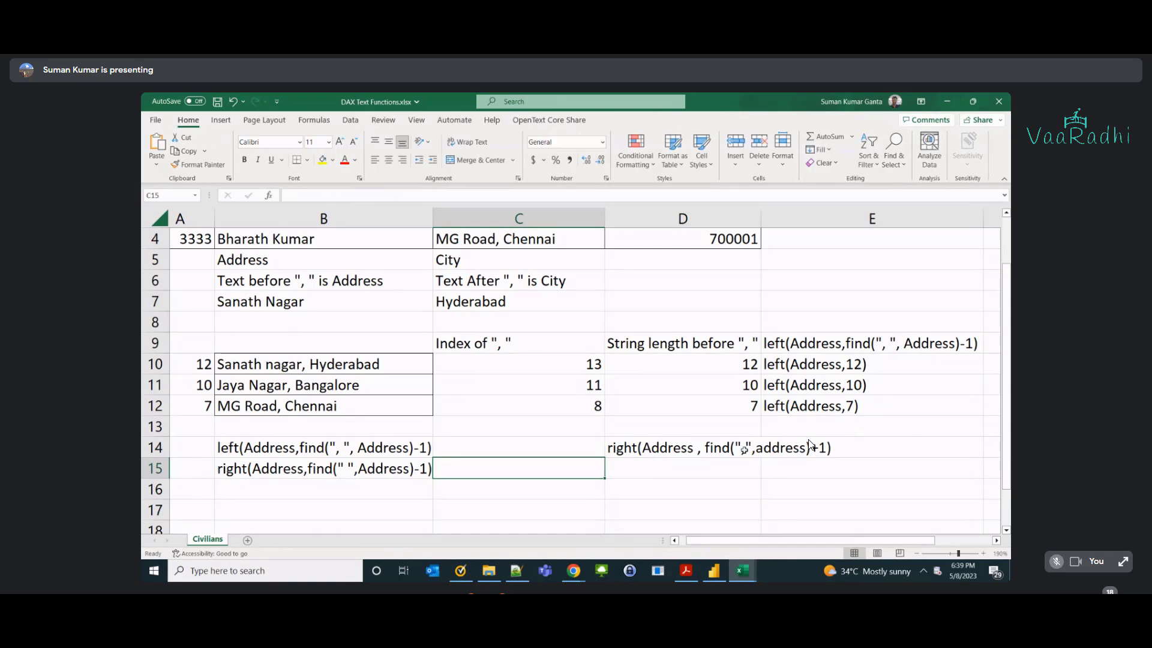
Review D14's RIGHT expression, then switch to Power BI Desktop.
{"action": "double_click", "coordinate": [635, 449]}
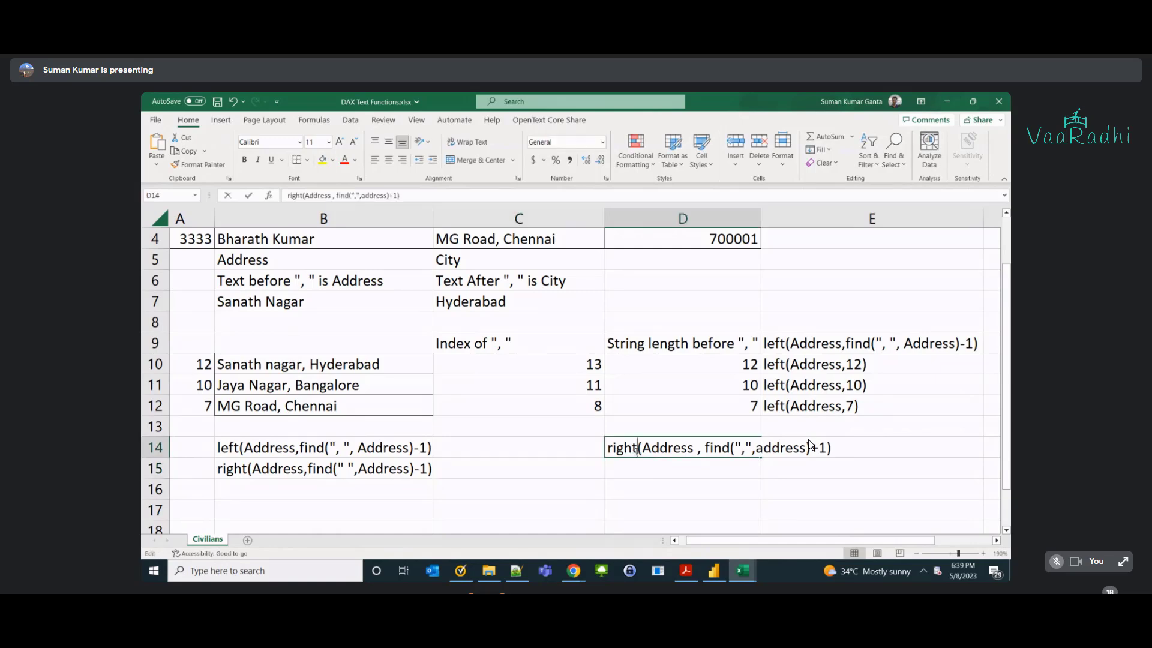
{"action": "key", "text": "ctrl+a"}
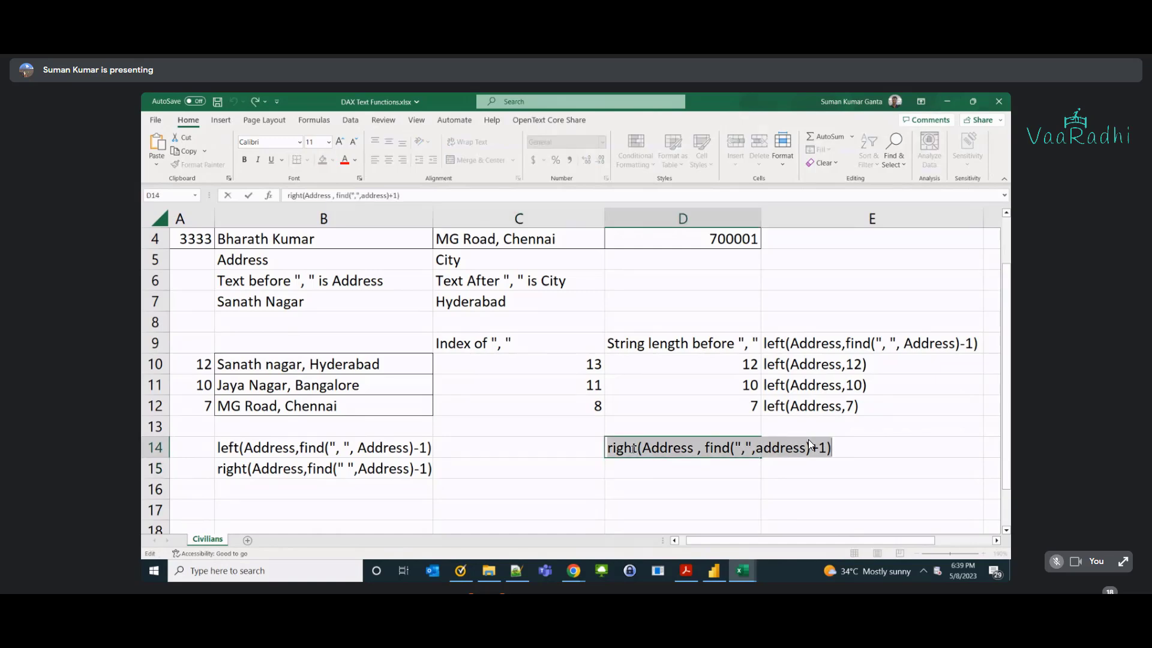
{"action": "left_click", "coordinate": [634, 449]}
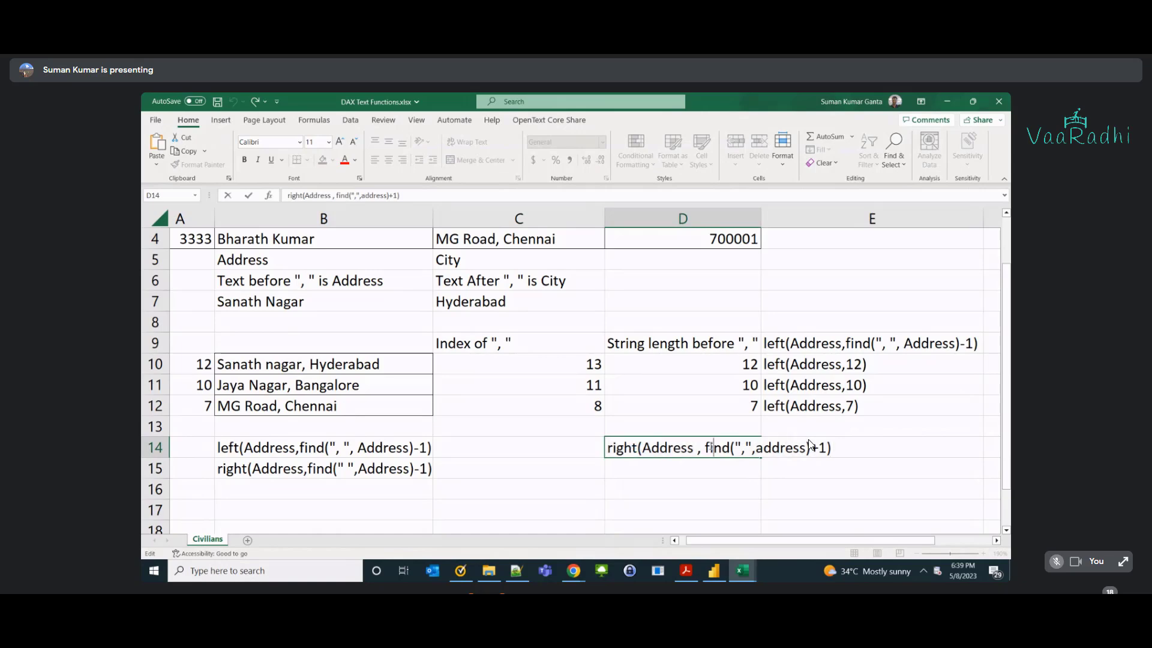
{"action": "key", "text": "alt+Tab"}
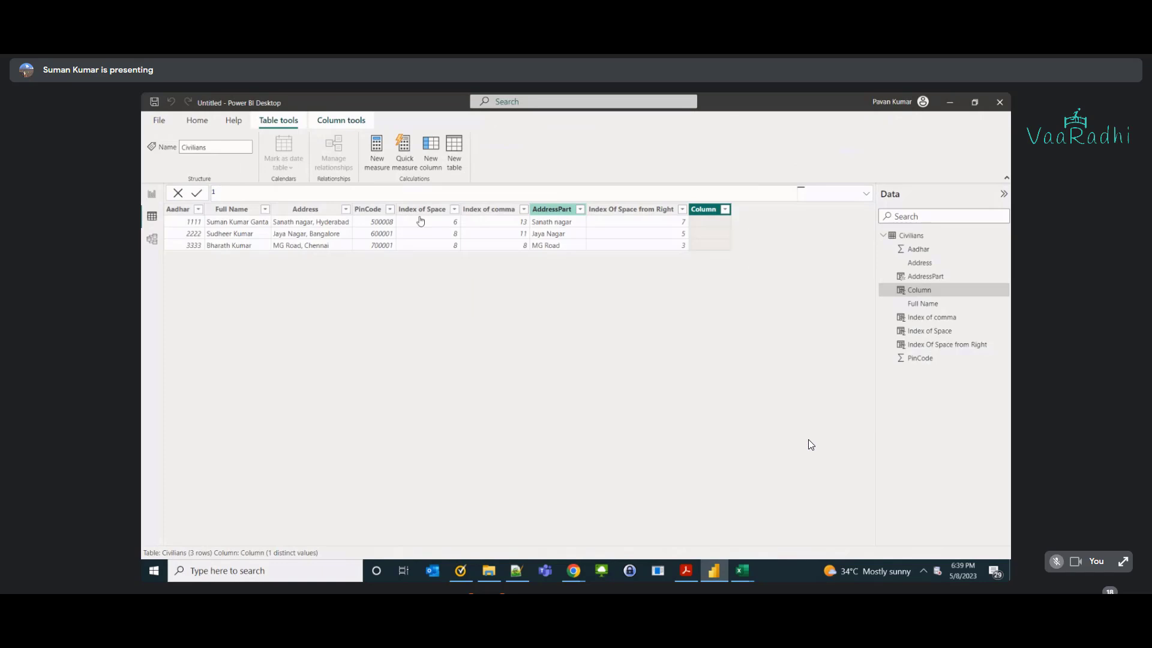
Discard the empty column and add Column = FIND(",", Civilians[Address])+1, returning 14, 12 and 9.
{"action": "key", "text": "Escape"}
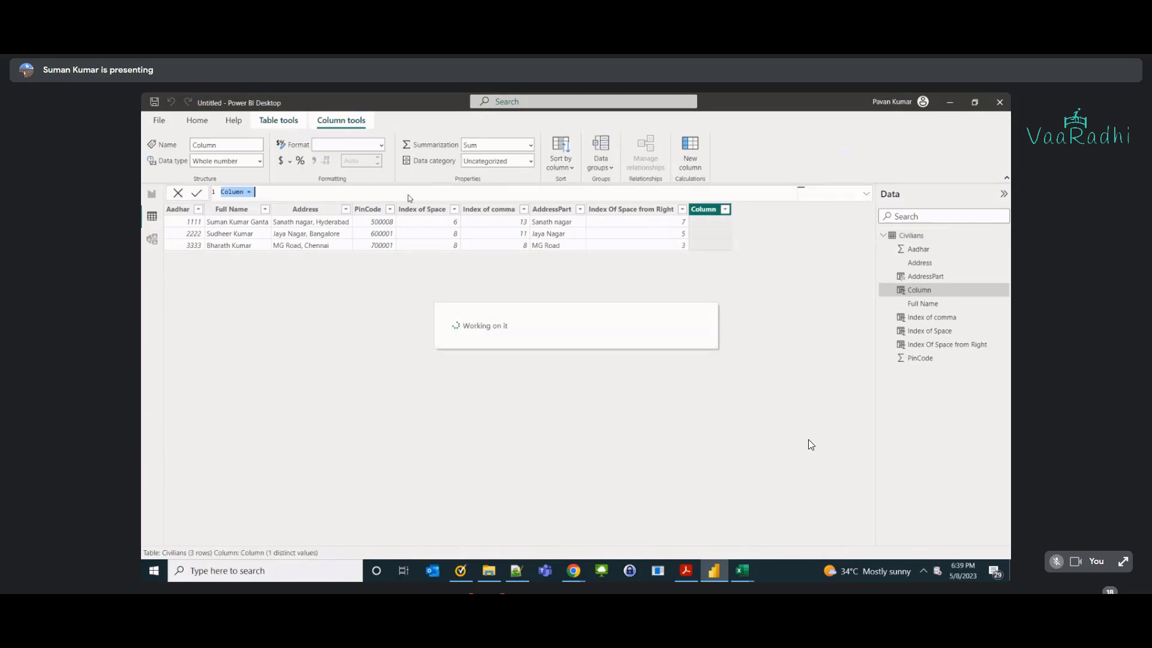
{"action": "type", "text": "find"}
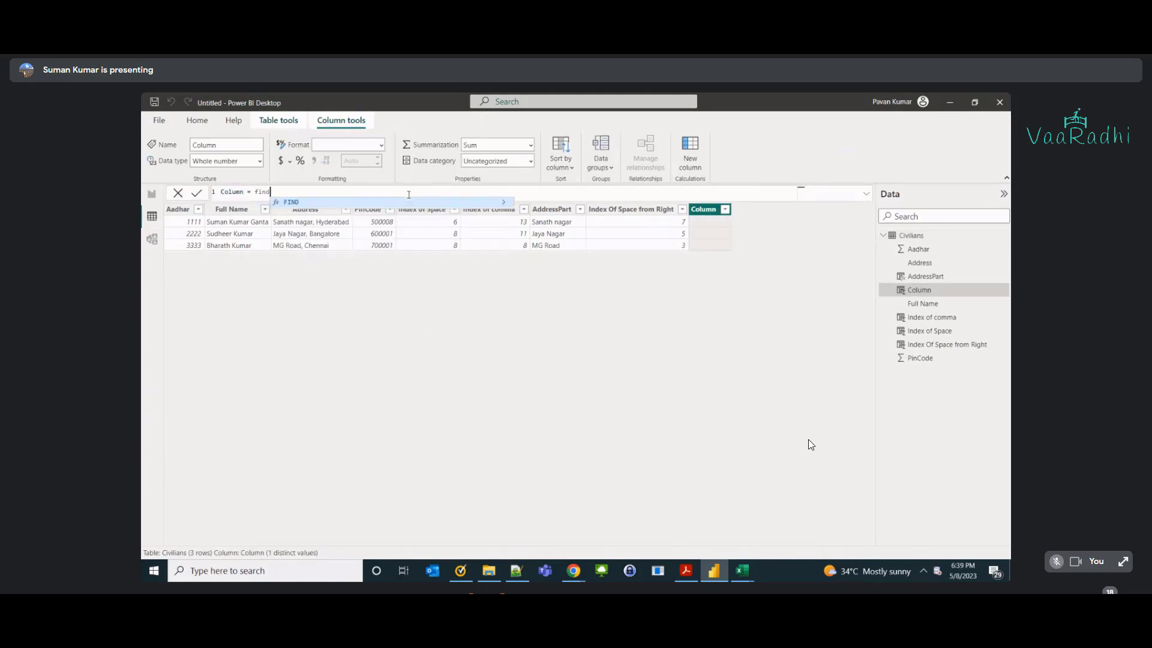
{"action": "type", "text": "(\",\","}
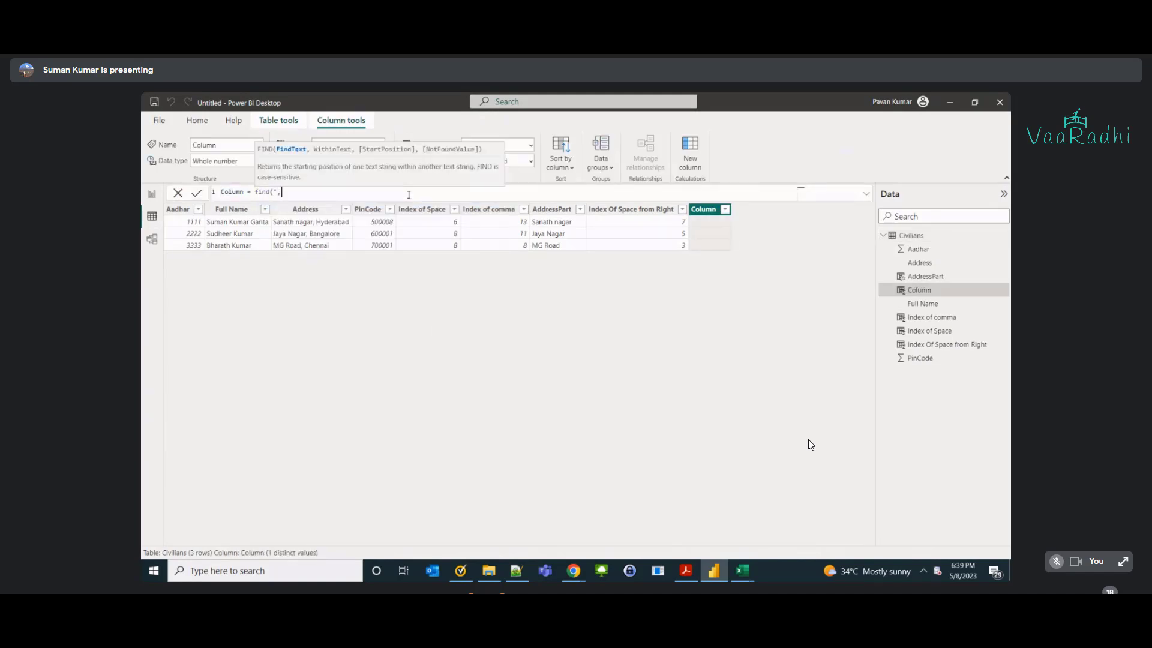
{"action": "type", "text": " add"}
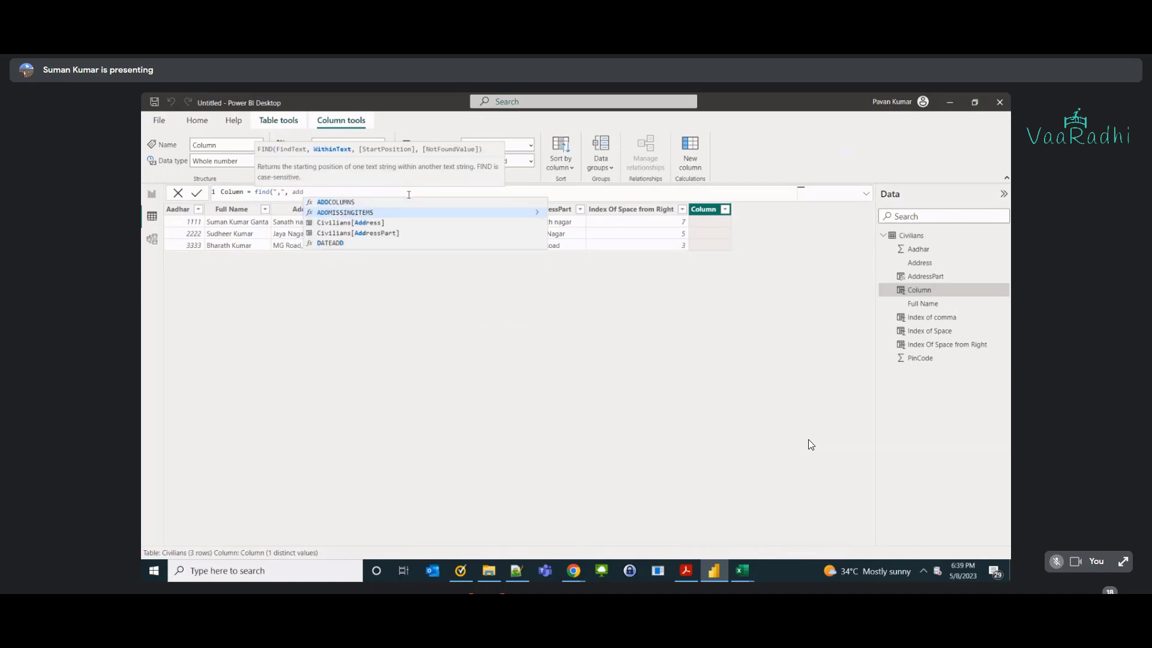
{"action": "key", "text": "Down"}
{"action": "key", "text": "Tab"}
{"action": "type", "text": ")+1"}
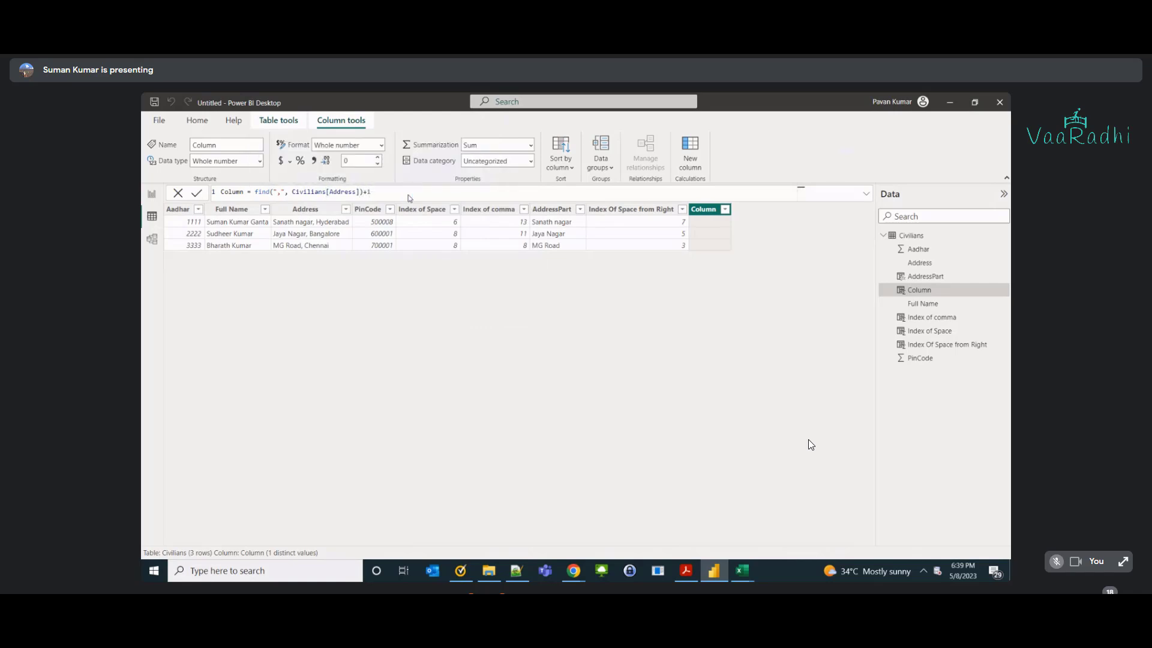
{"action": "key", "text": "Return"}
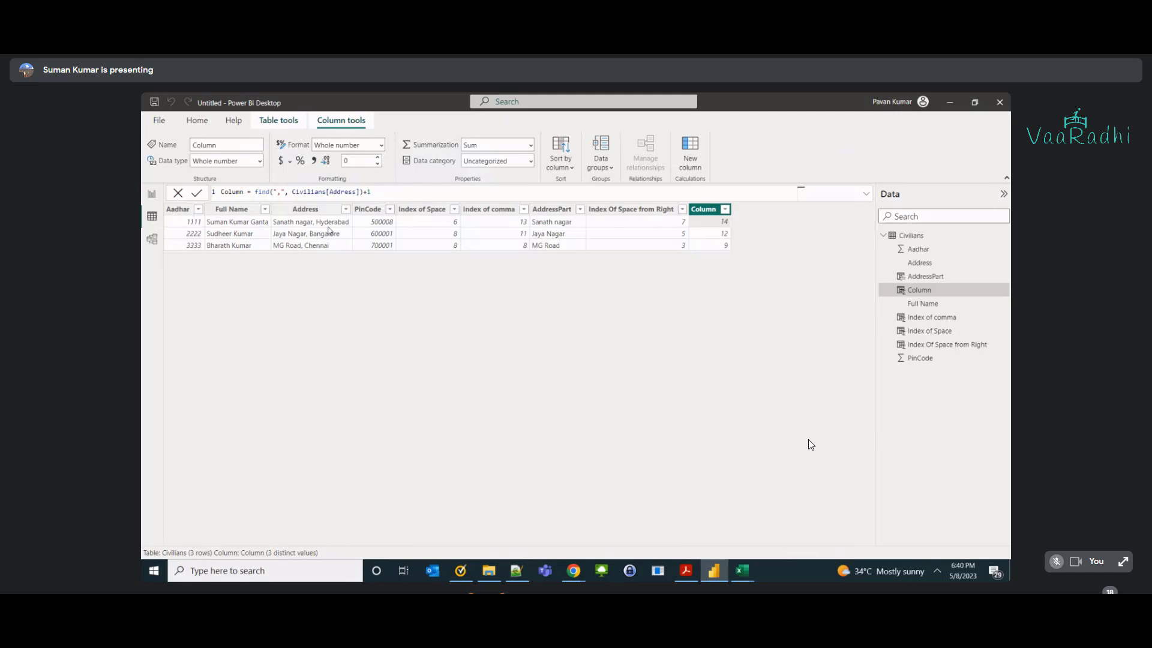
Delete the test Column and bring the DAX Text Functions Excel workbook forward.
{"action": "right_click", "coordinate": [708, 211]}
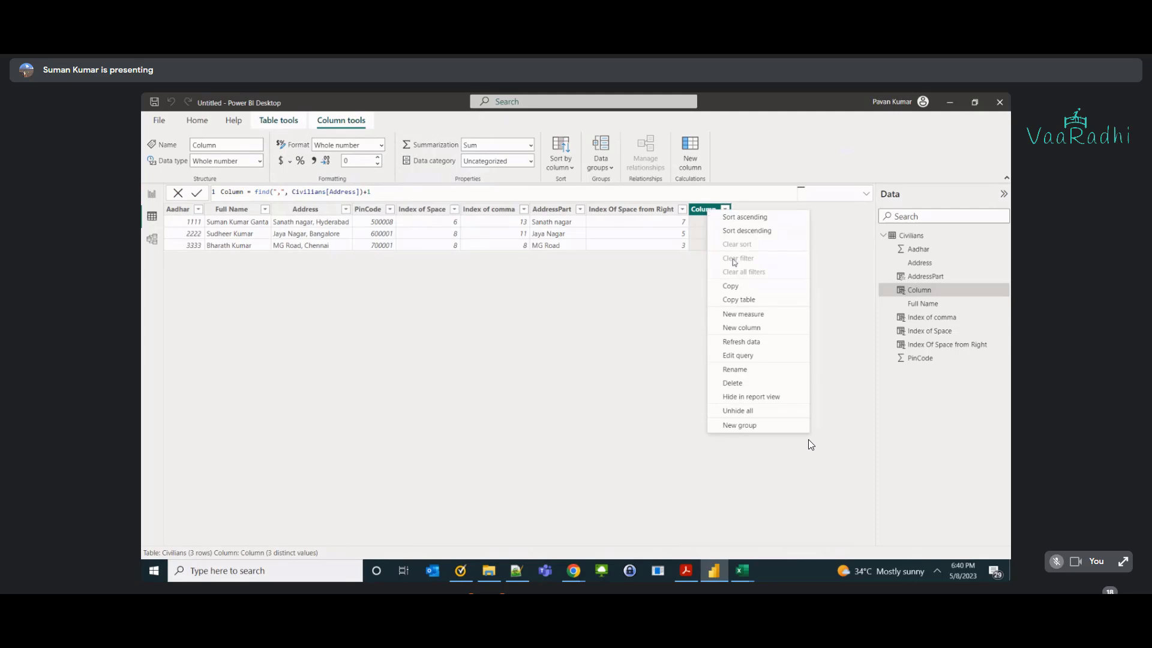
{"action": "left_click", "coordinate": [733, 383]}
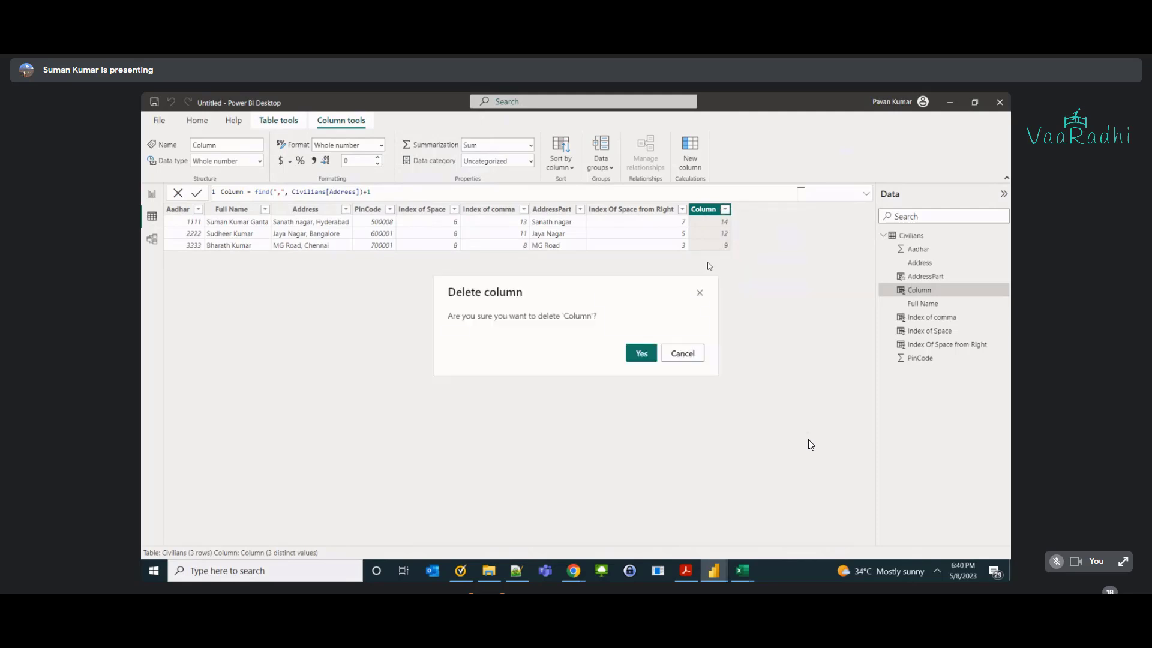
{"action": "left_click", "coordinate": [641, 352]}
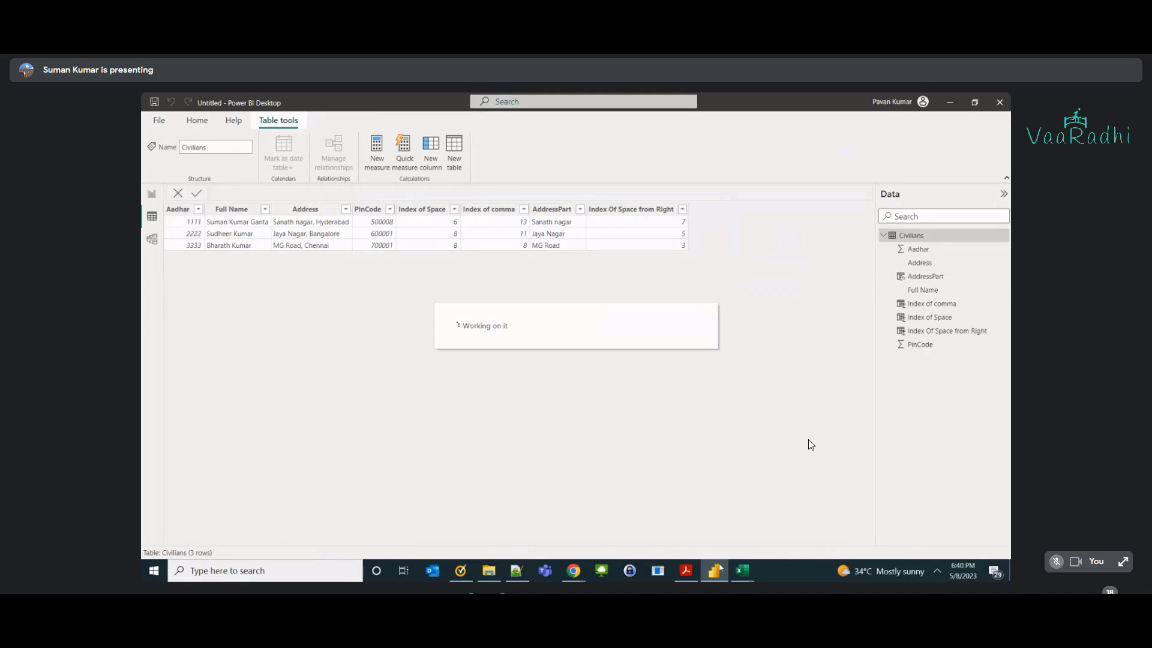
{"action": "left_click", "coordinate": [864, 519]}
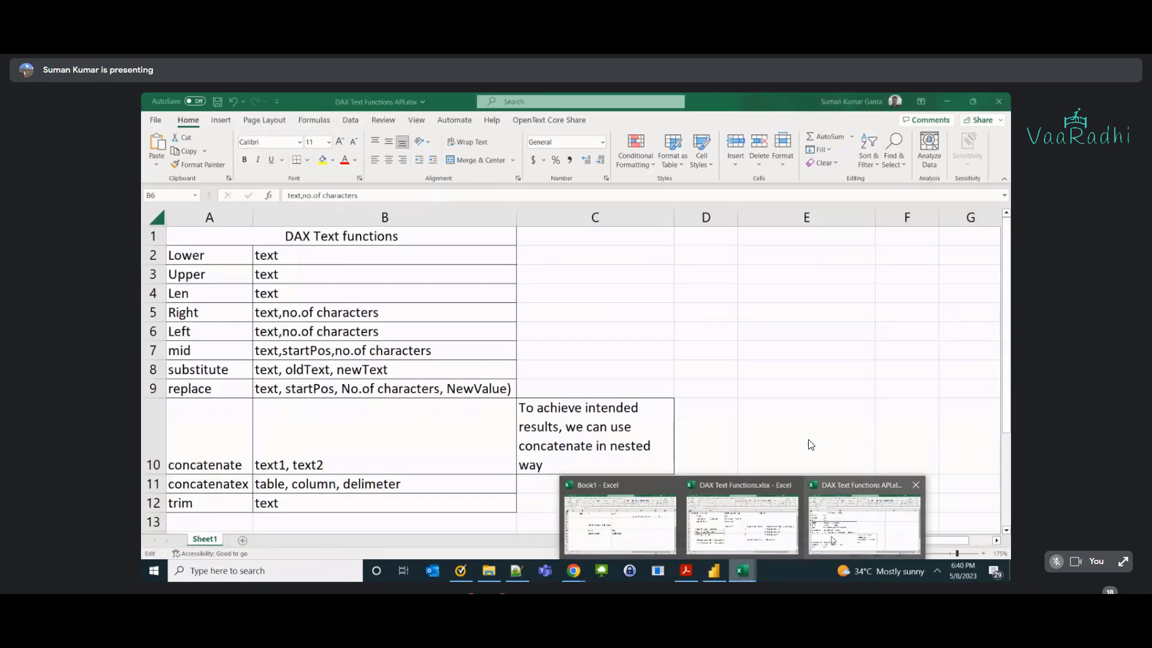
Highlight mid's text, startPos and no.of characters arguments in cell B7.
{"action": "left_click", "coordinate": [234, 357]}
{"action": "scroll", "coordinate": [282, 359], "scroll_direction": "up", "scroll_amount": 2}
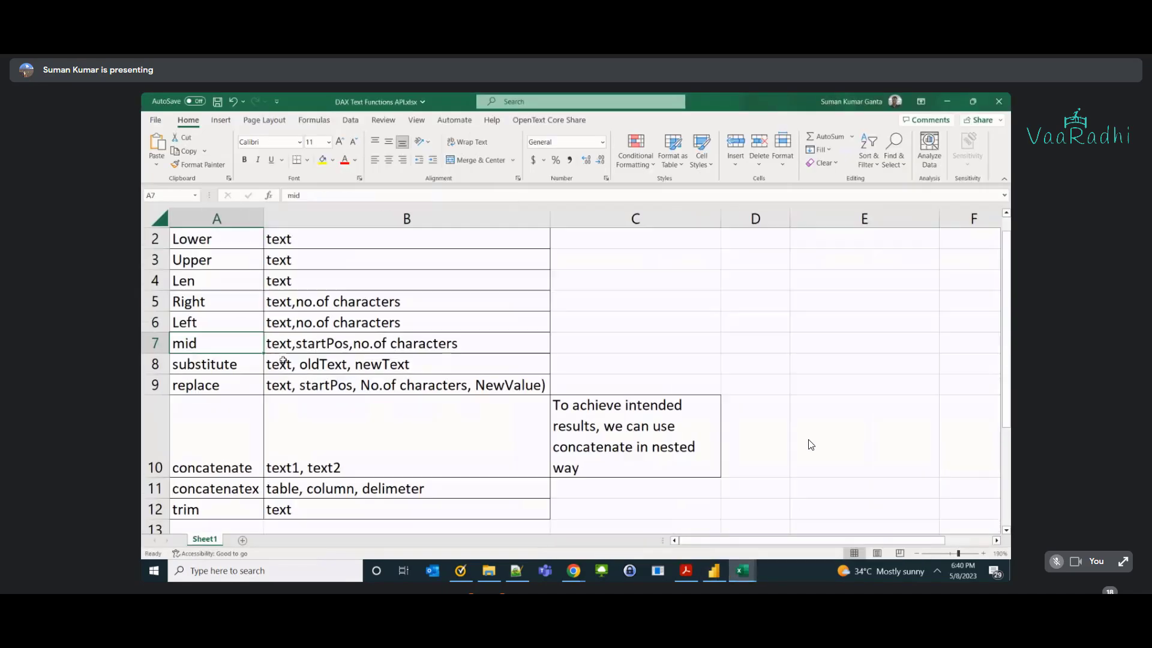
{"action": "left_click", "coordinate": [288, 327]}
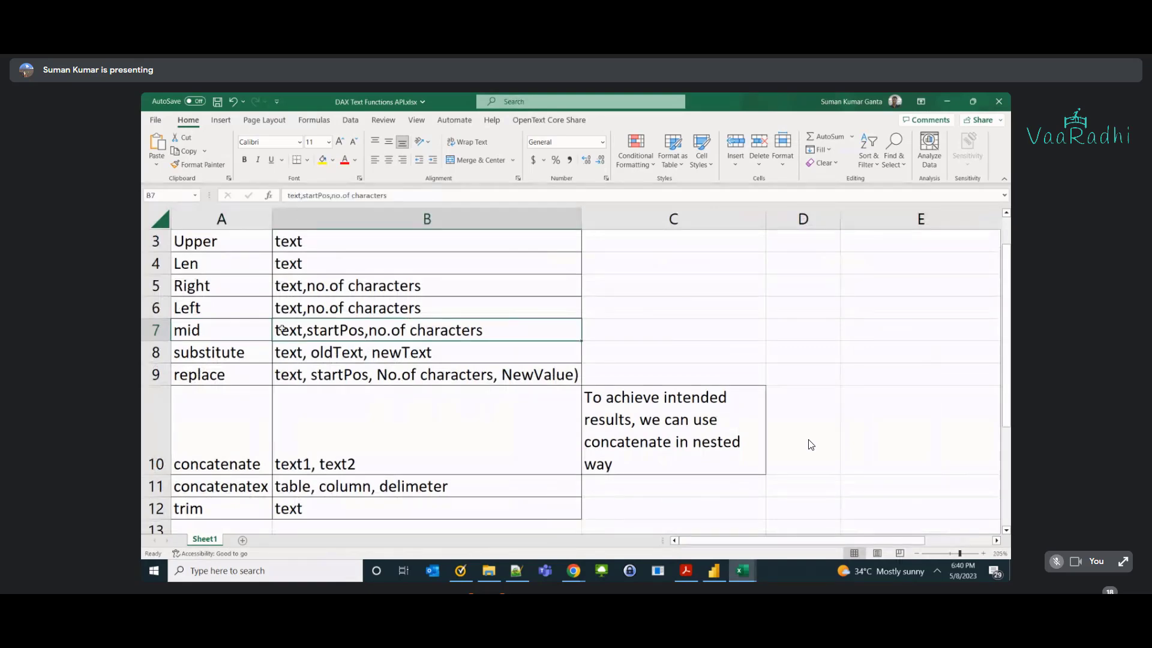
{"action": "double_click", "coordinate": [283, 329]}
{"action": "double_click", "coordinate": [286, 329]}
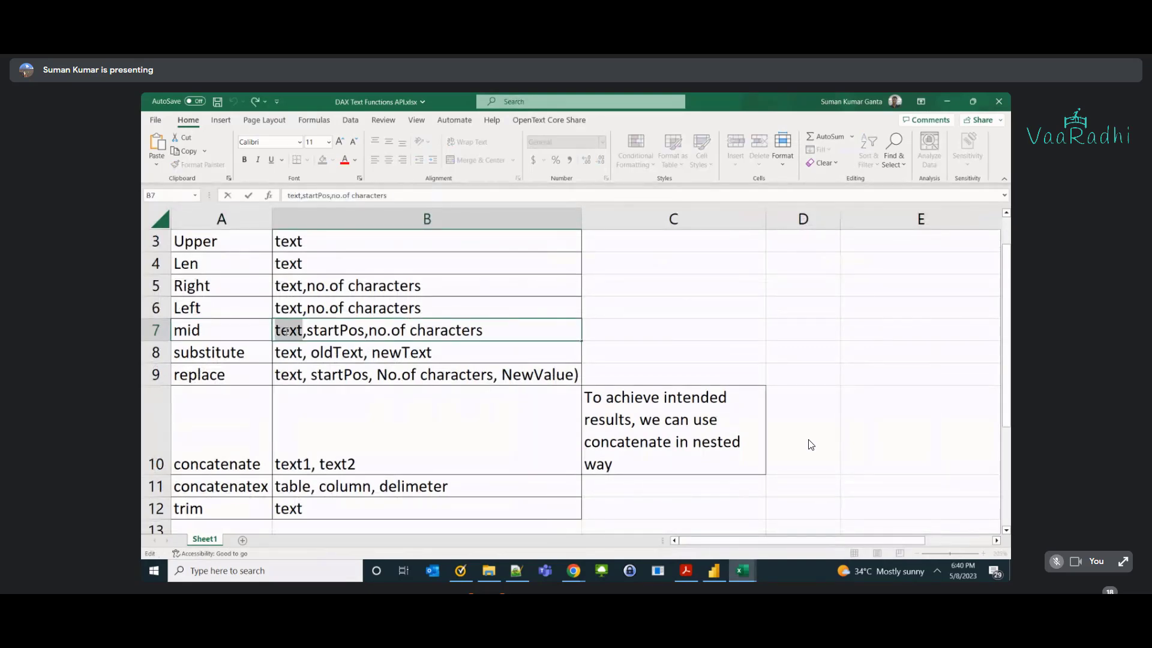
{"action": "double_click", "coordinate": [324, 331]}
{"action": "left_click_drag", "start_coordinate": [369, 330], "coordinate": [537, 344]}
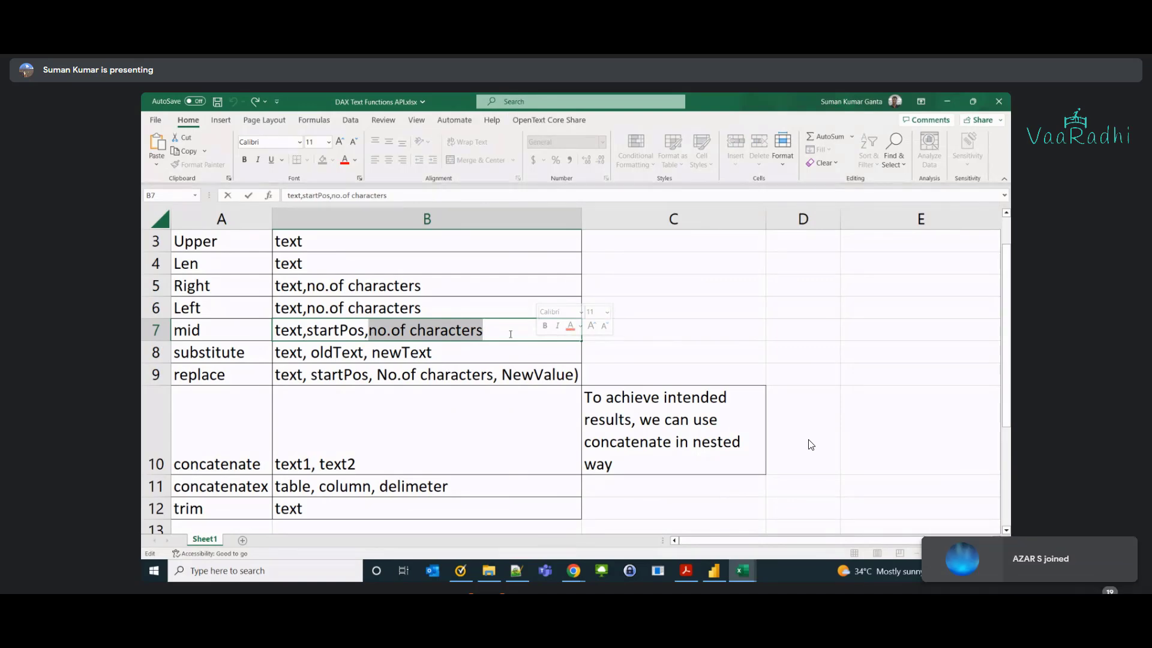
Point out mid's startPos argument in B7 again, then Alt+Tab back toward Power BI Desktop.
{"action": "left_click", "coordinate": [254, 330]}
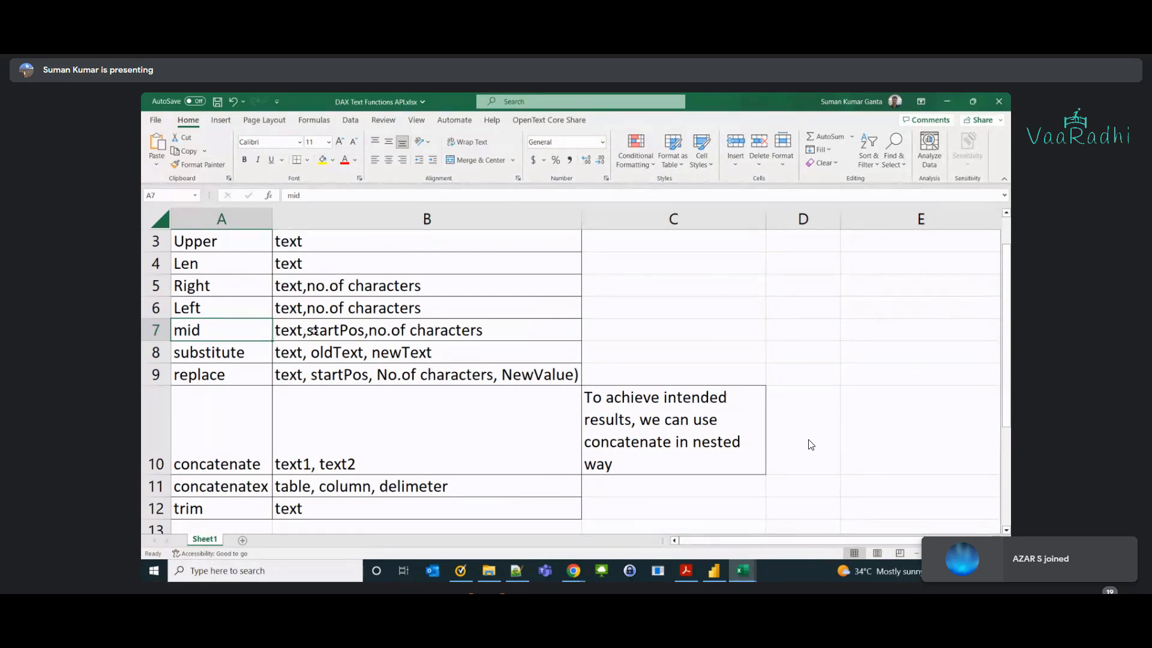
{"action": "double_click", "coordinate": [320, 330]}
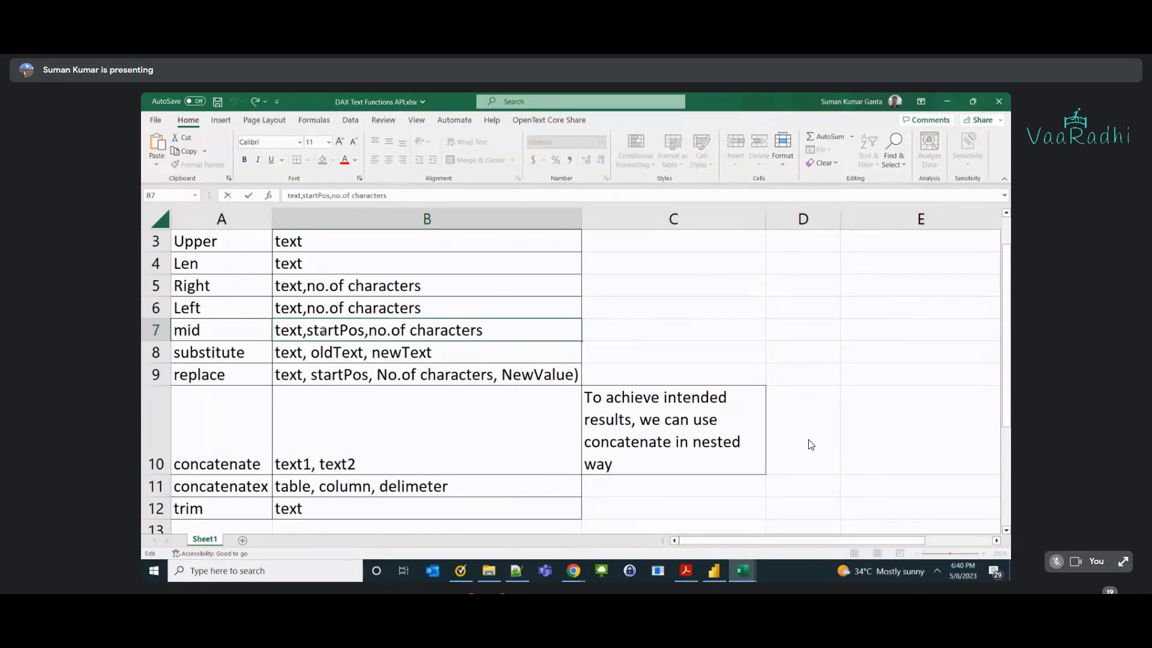
{"action": "double_click", "coordinate": [323, 329]}
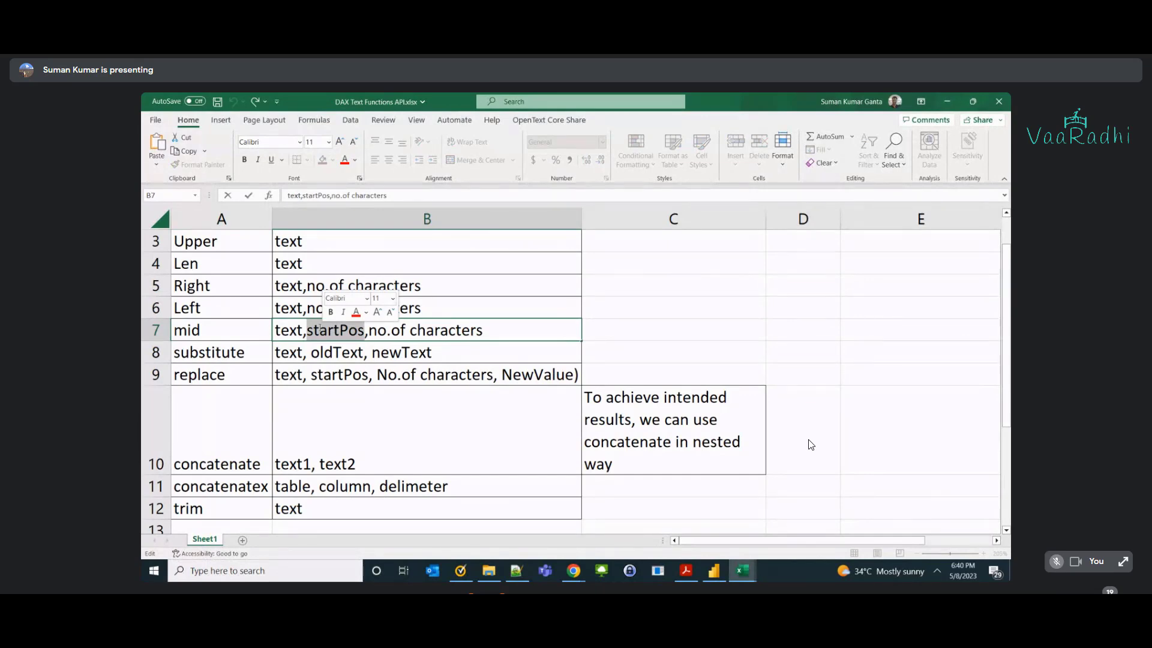
{"action": "key", "text": "alt+Tab"}
{"action": "key", "text": "alt+Tab"}
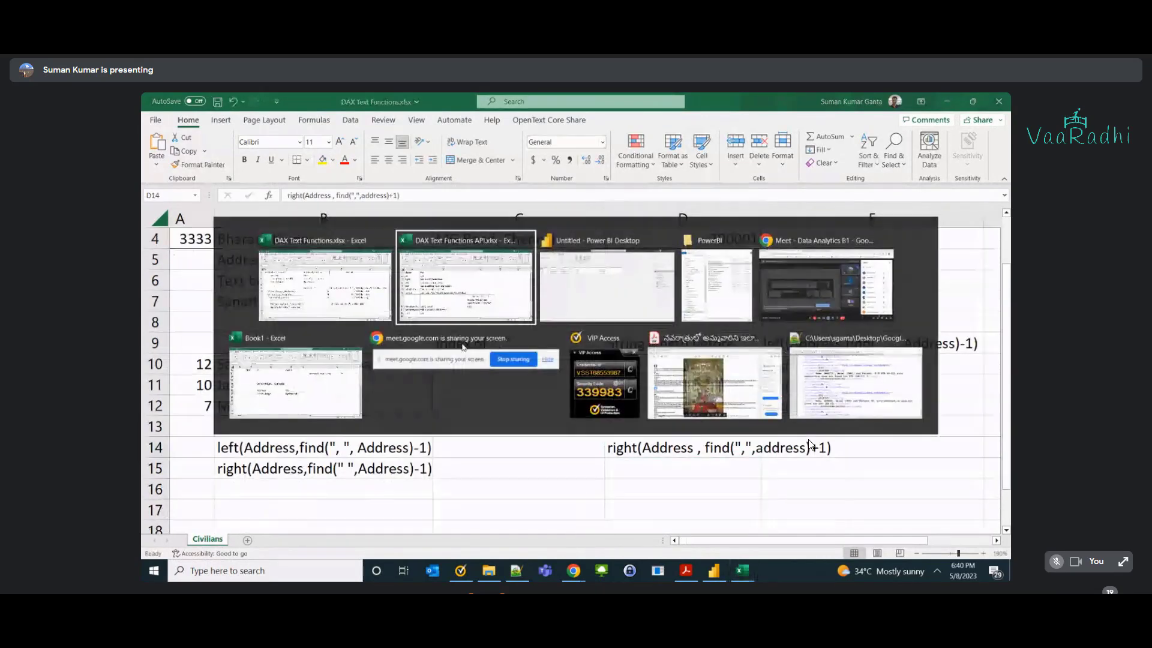
{"action": "key", "text": "alt+Tab"}
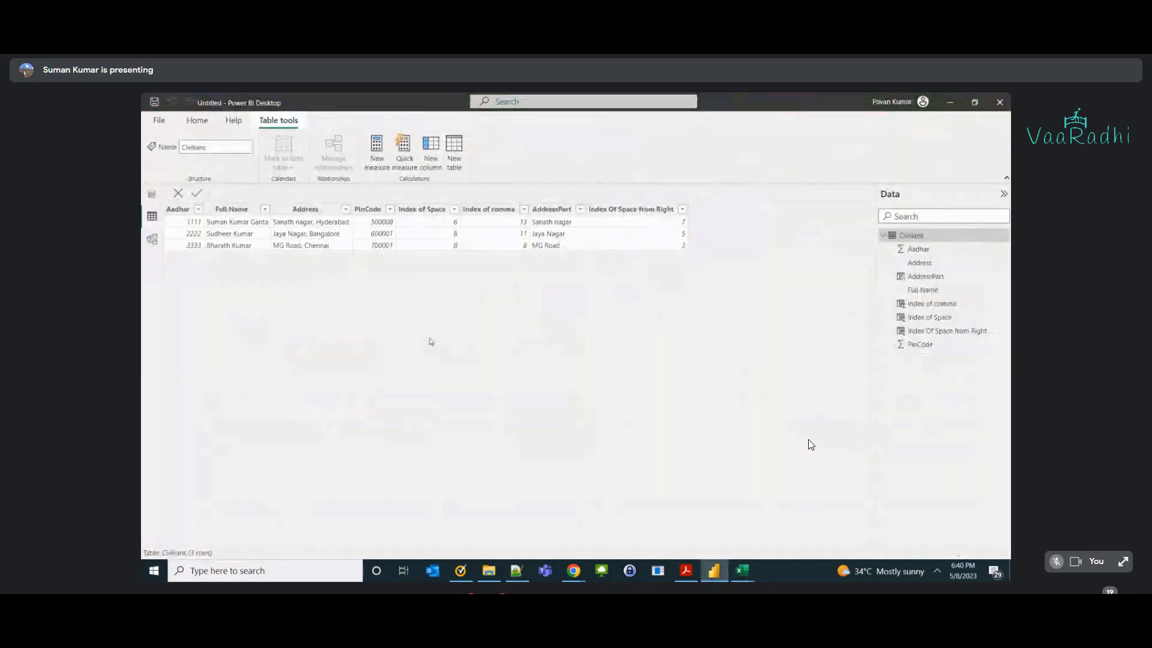
Inspect the Index of comma column's FIND formula and its Civilians table reference.
{"action": "left_click", "coordinate": [488, 211]}
{"action": "left_click", "coordinate": [489, 212]}
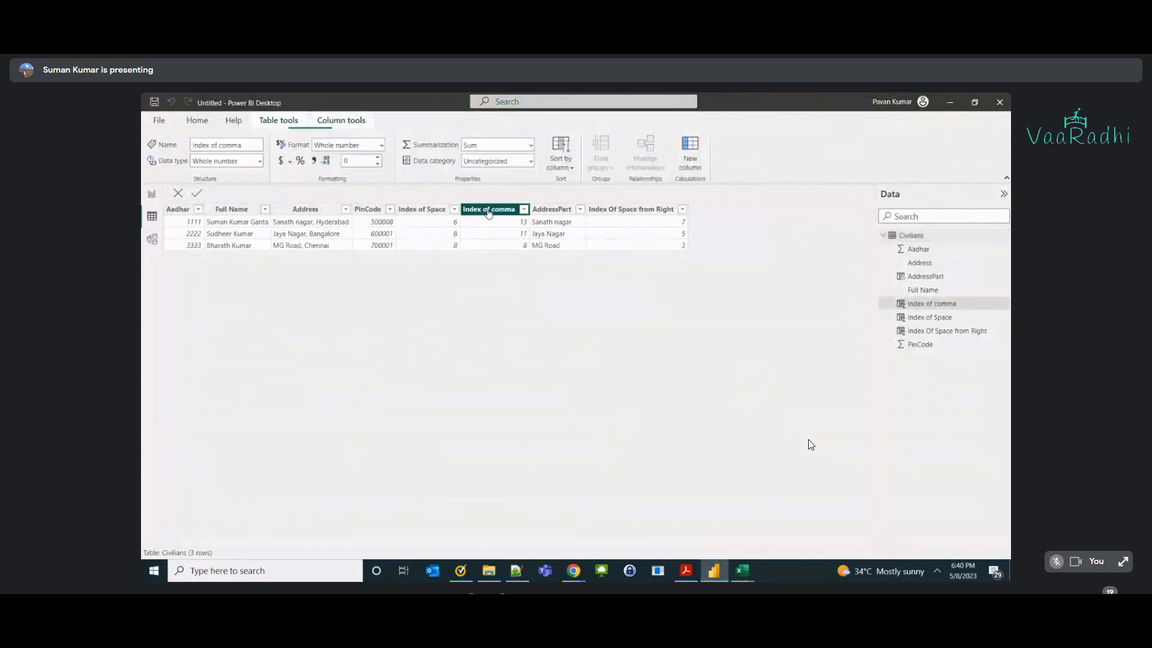
{"action": "double_click", "coordinate": [335, 192]}
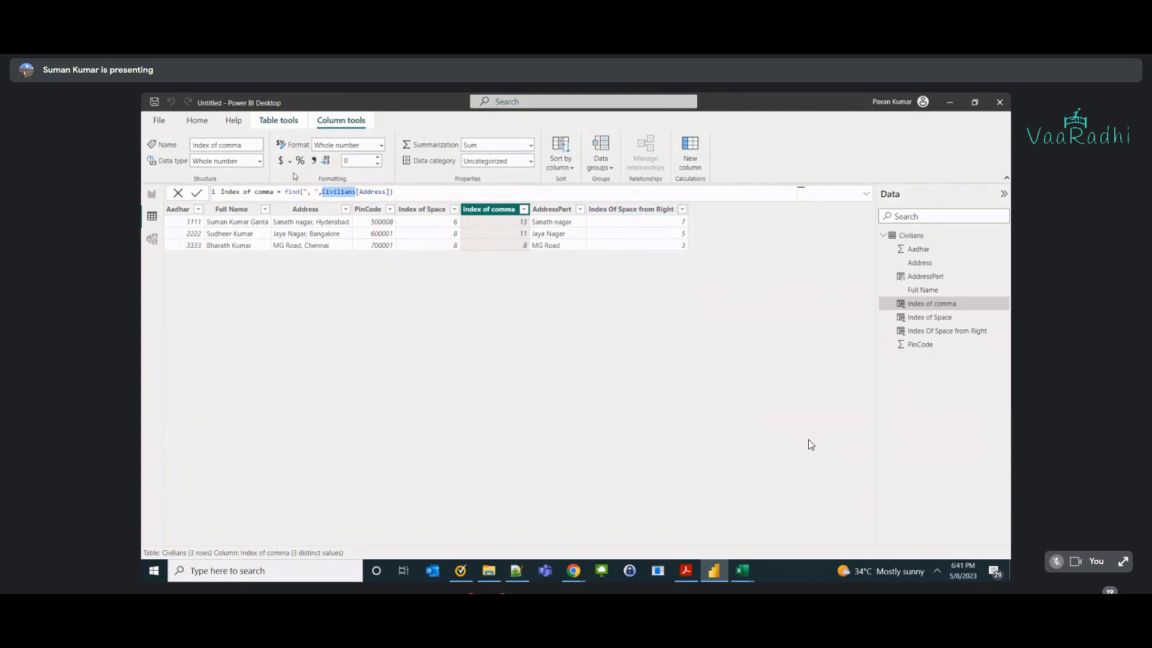
Delete the Index Of Space from Right column from the Civilians table.
{"action": "left_click", "coordinate": [647, 211]}
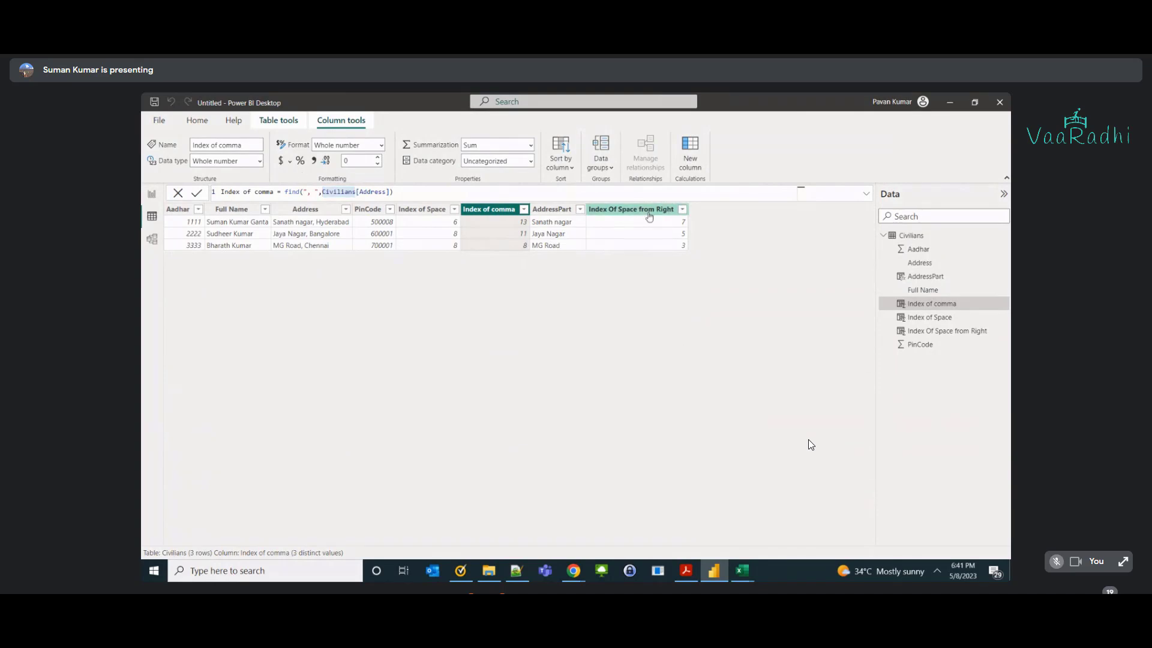
{"action": "right_click", "coordinate": [649, 216]}
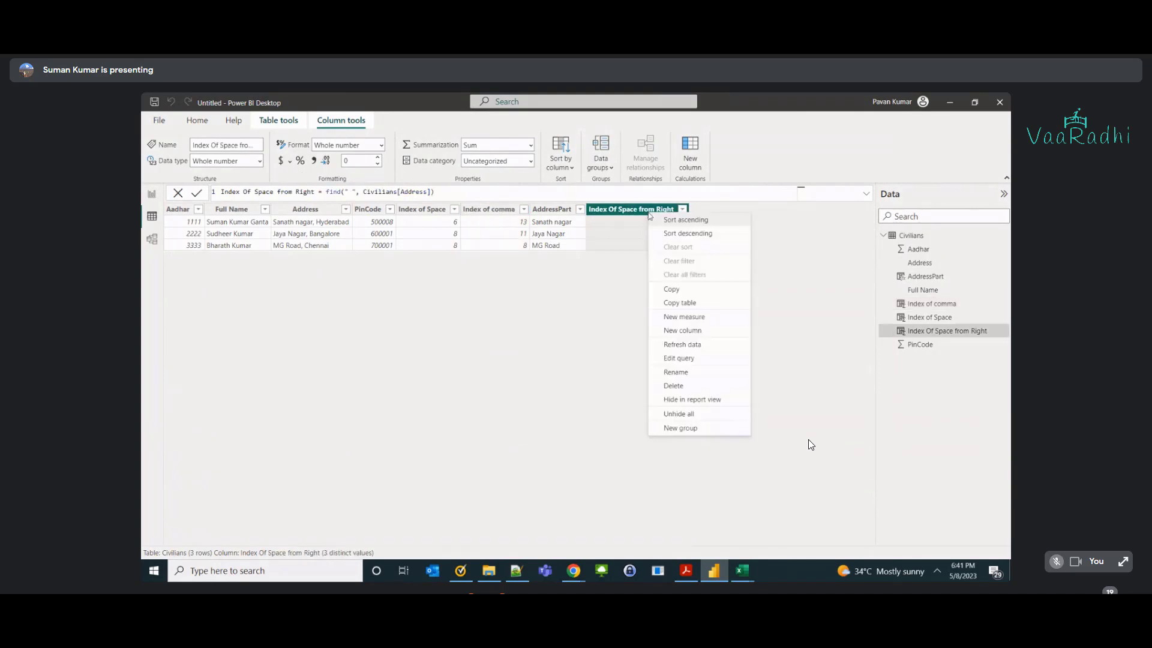
{"action": "left_click", "coordinate": [687, 384]}
{"action": "left_click", "coordinate": [646, 354]}
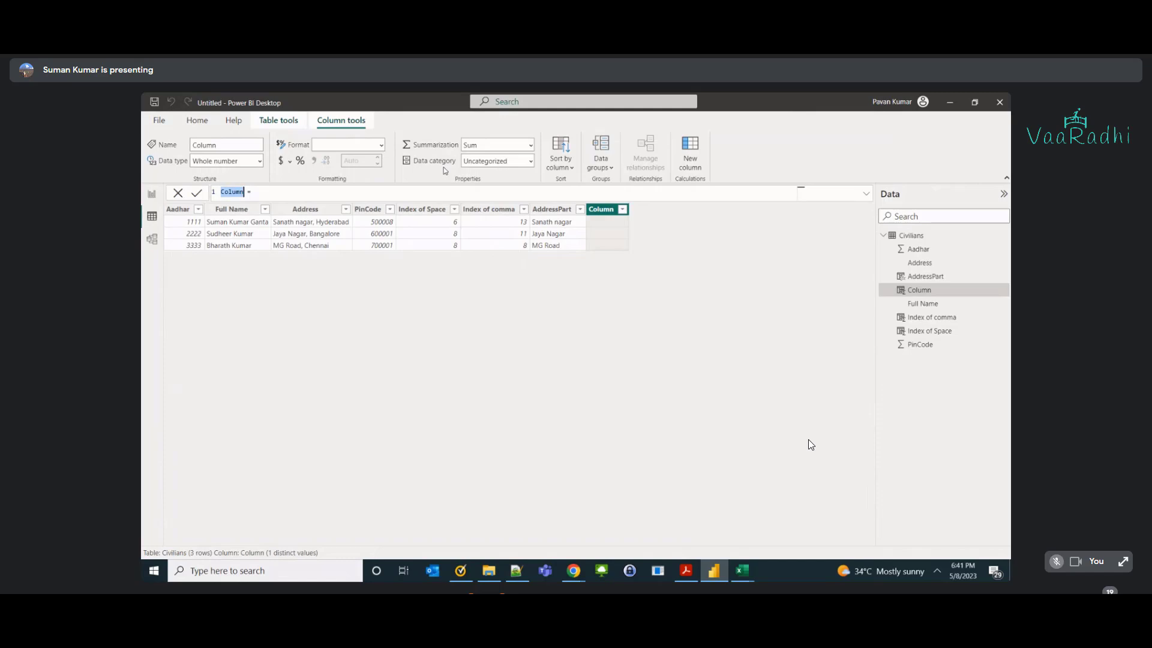
Start the CityPart column as mid(Civilians[Address]) using autocomplete.
{"action": "type", "text": "CityPart = mid"}
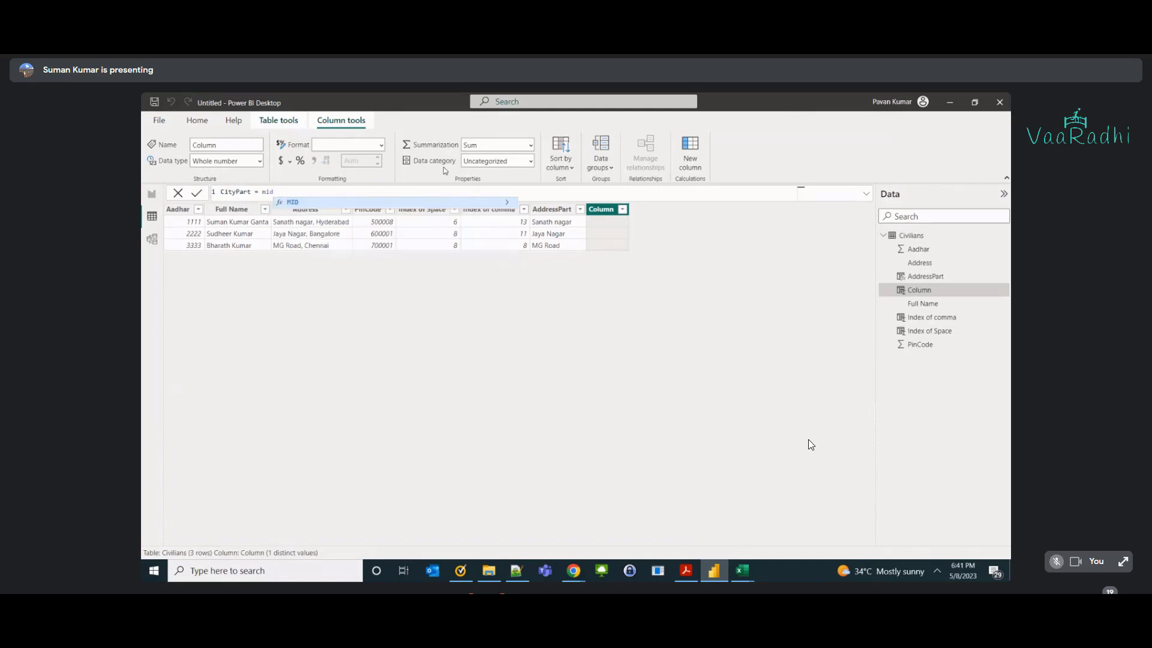
{"action": "type", "text": "("}
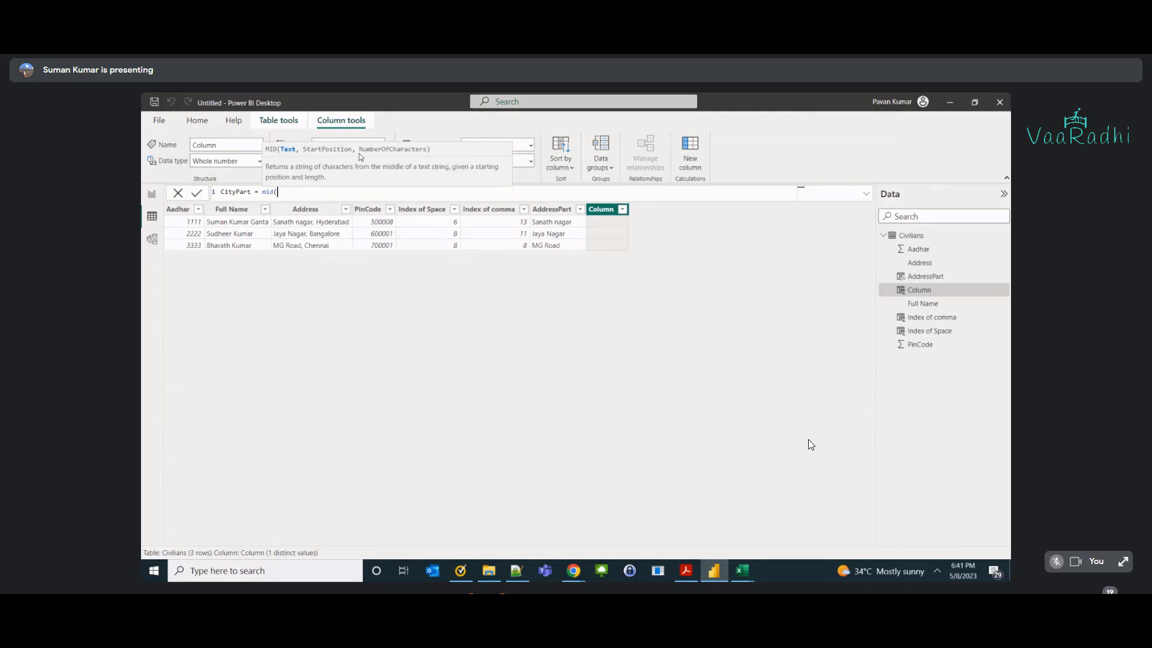
{"action": "type", "text": "addr"}
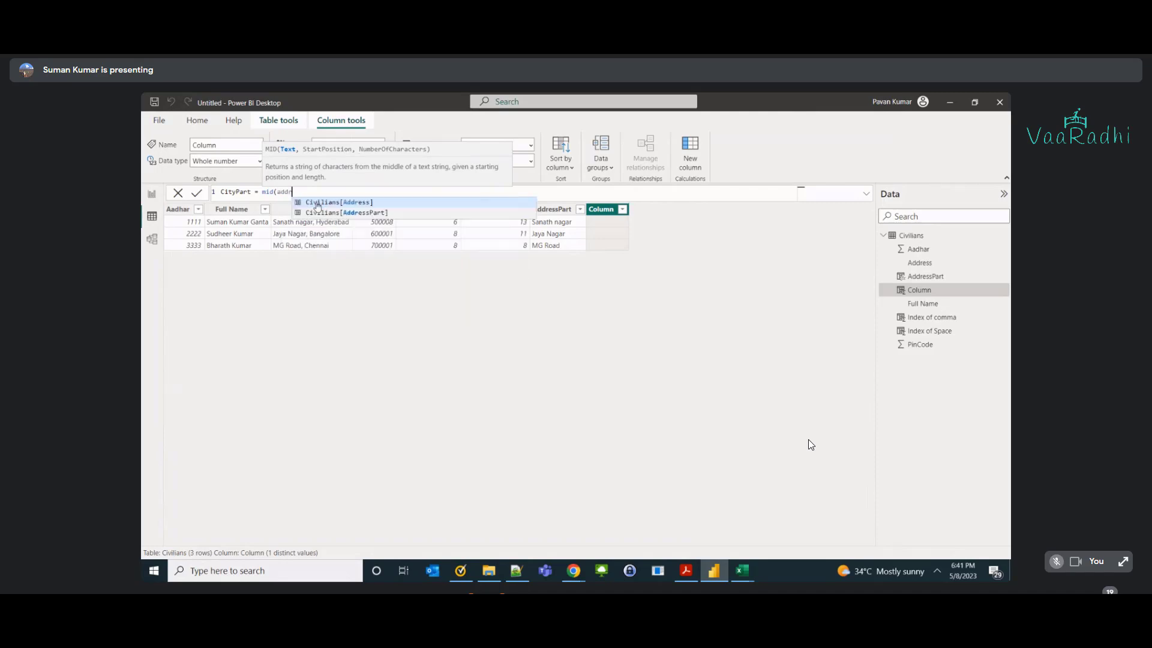
{"action": "left_click", "coordinate": [317, 203]}
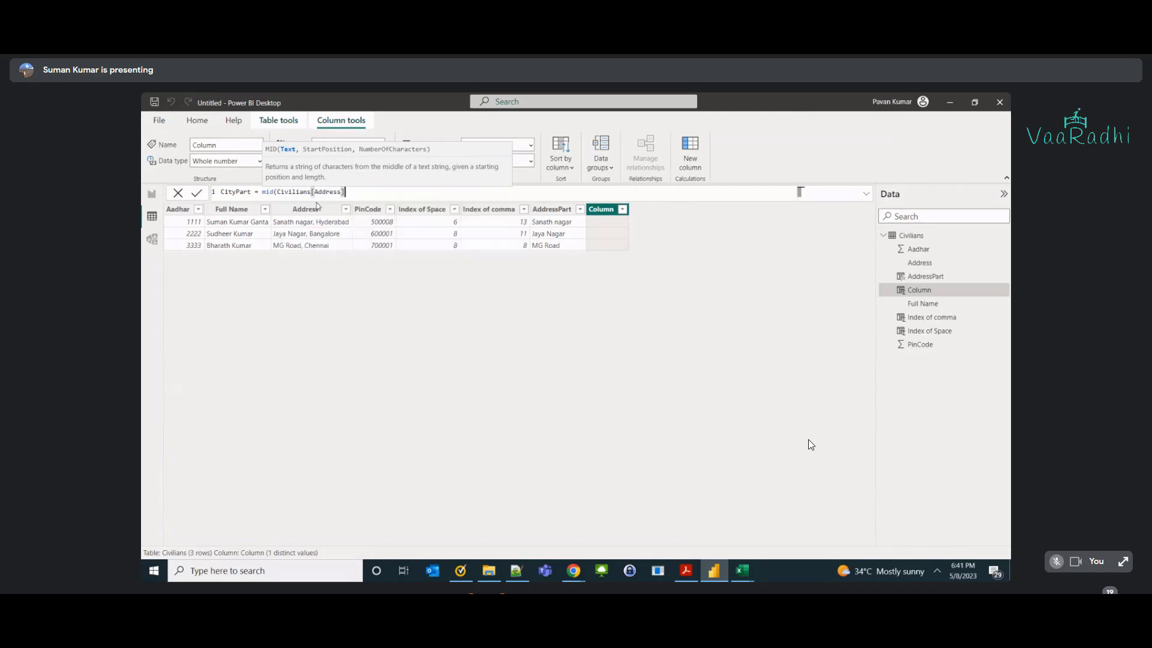
{"action": "key", "text": "Return"}
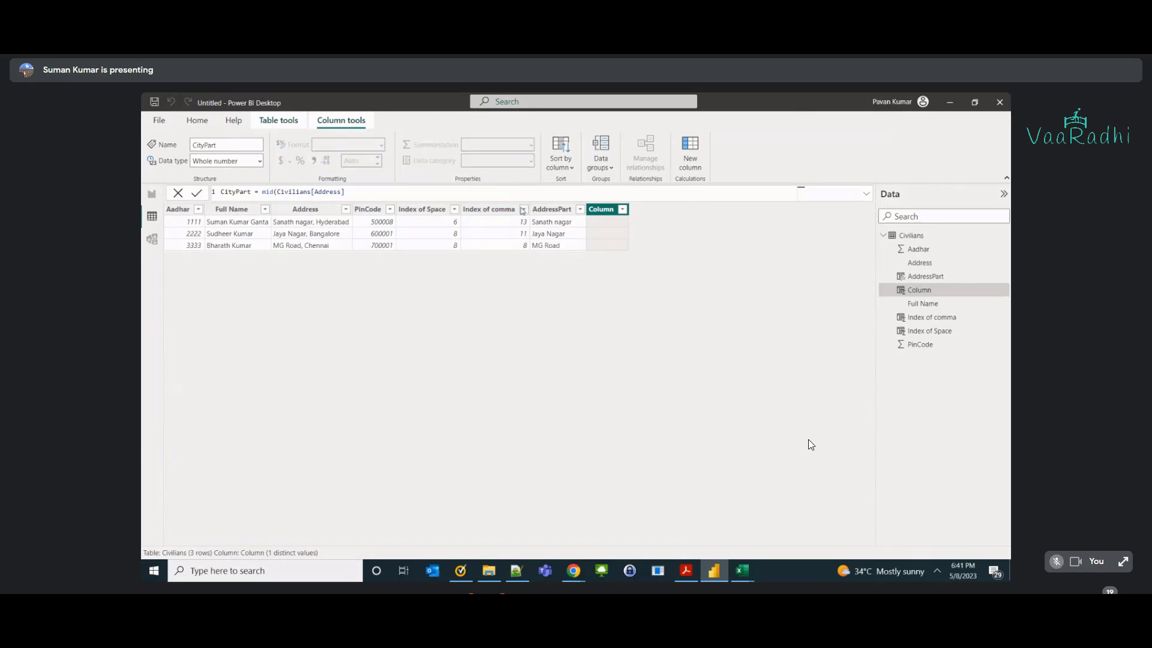
Add find(", ",Civilians[Address]) as MID's start position and a comma for the missing length argument.
{"action": "type", "text": ")"}
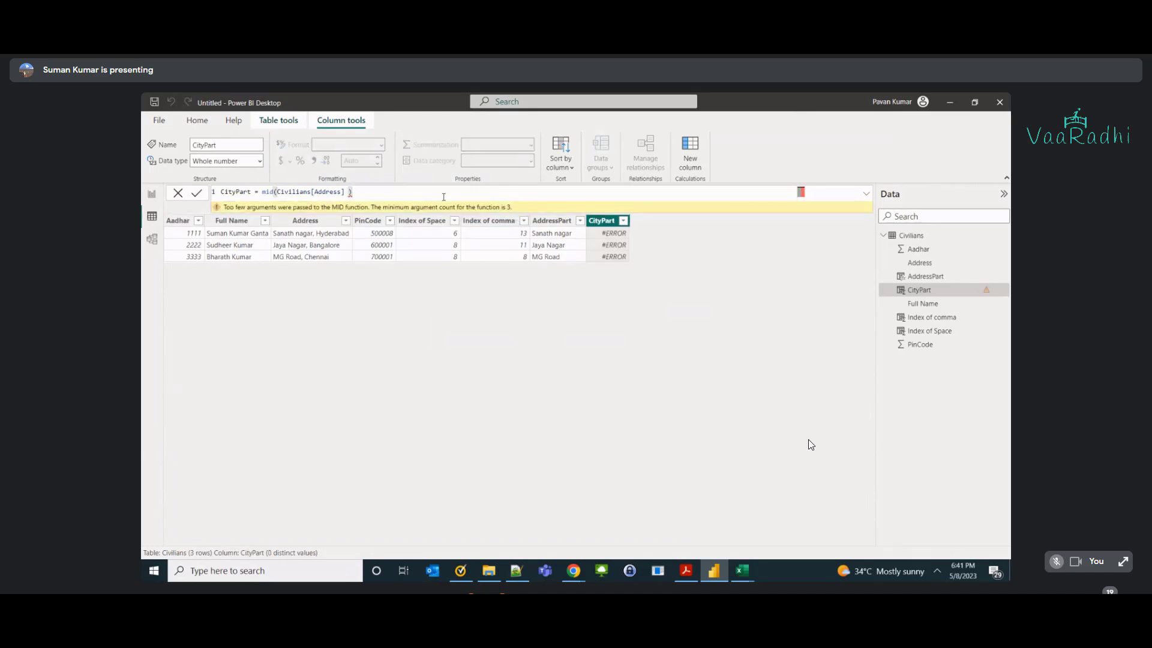
{"action": "key", "text": "BackSpace"}
{"action": "type", "text": ", "}
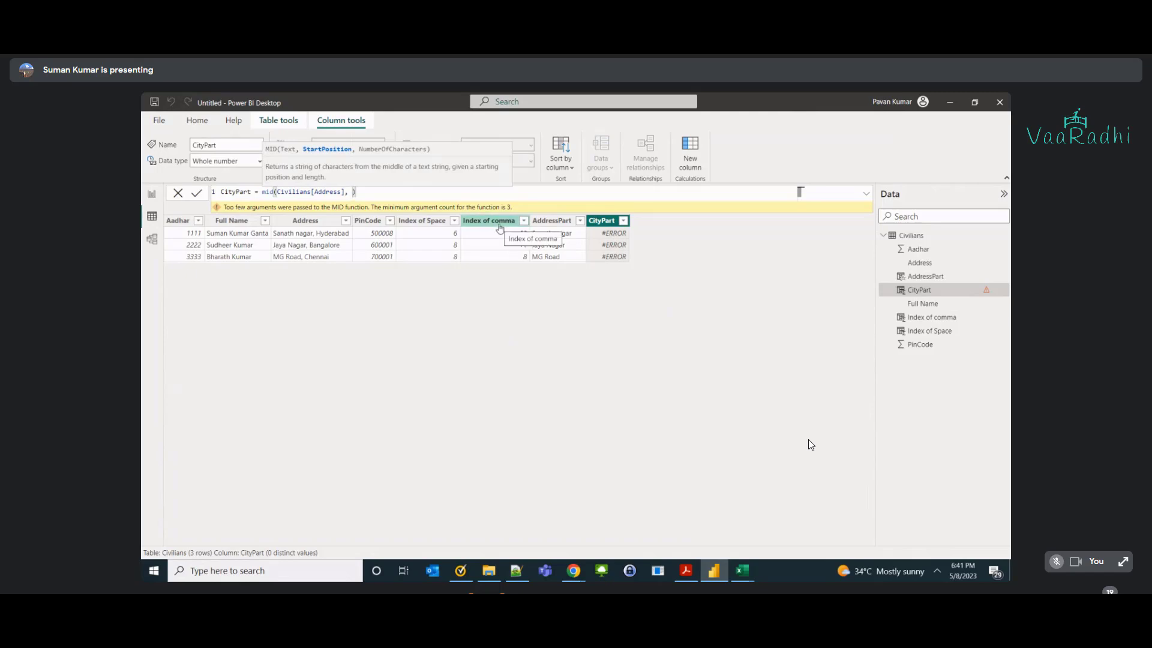
{"action": "type", "text": "find("}
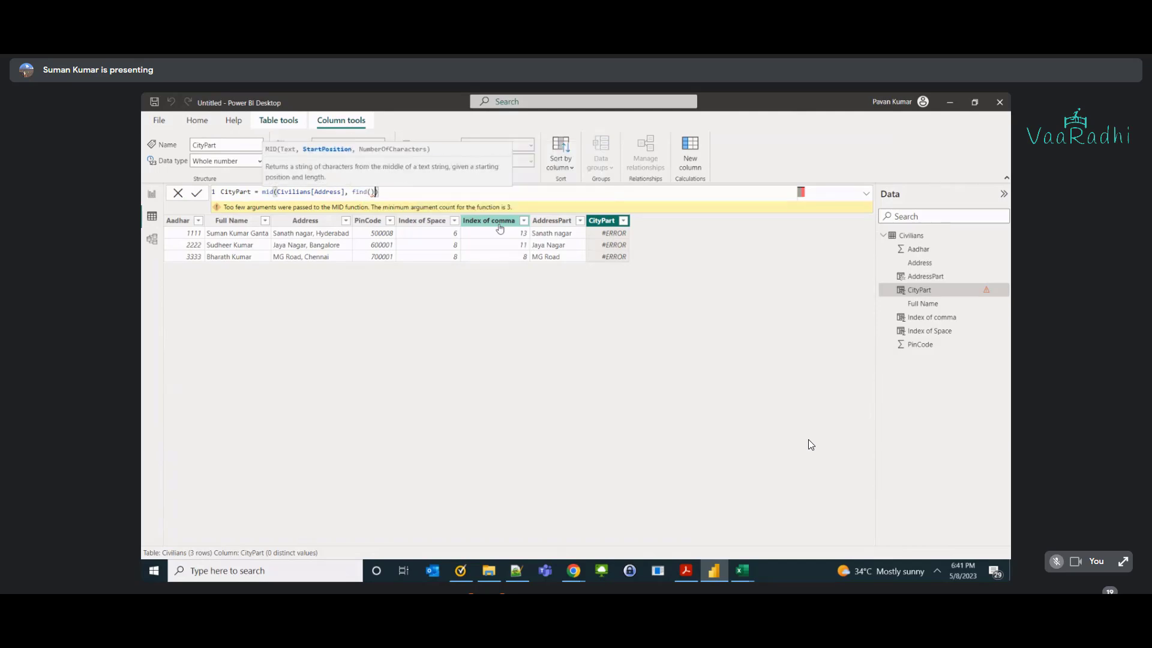
{"action": "type", "text": "\", "}
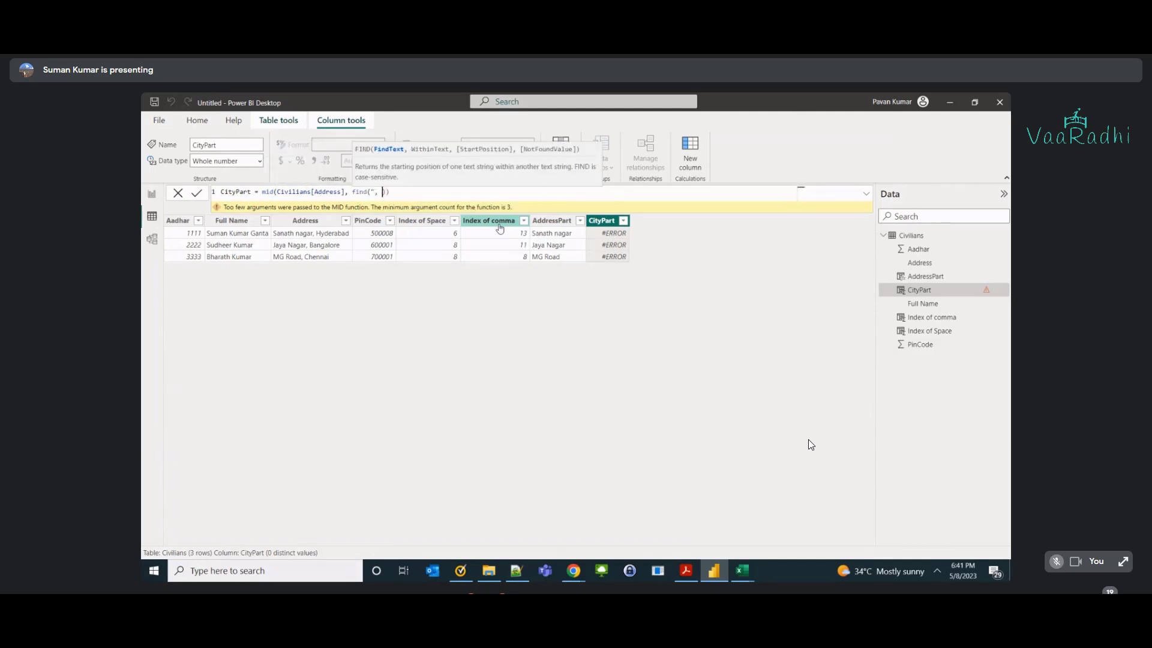
{"action": "type", "text": "\",addr"}
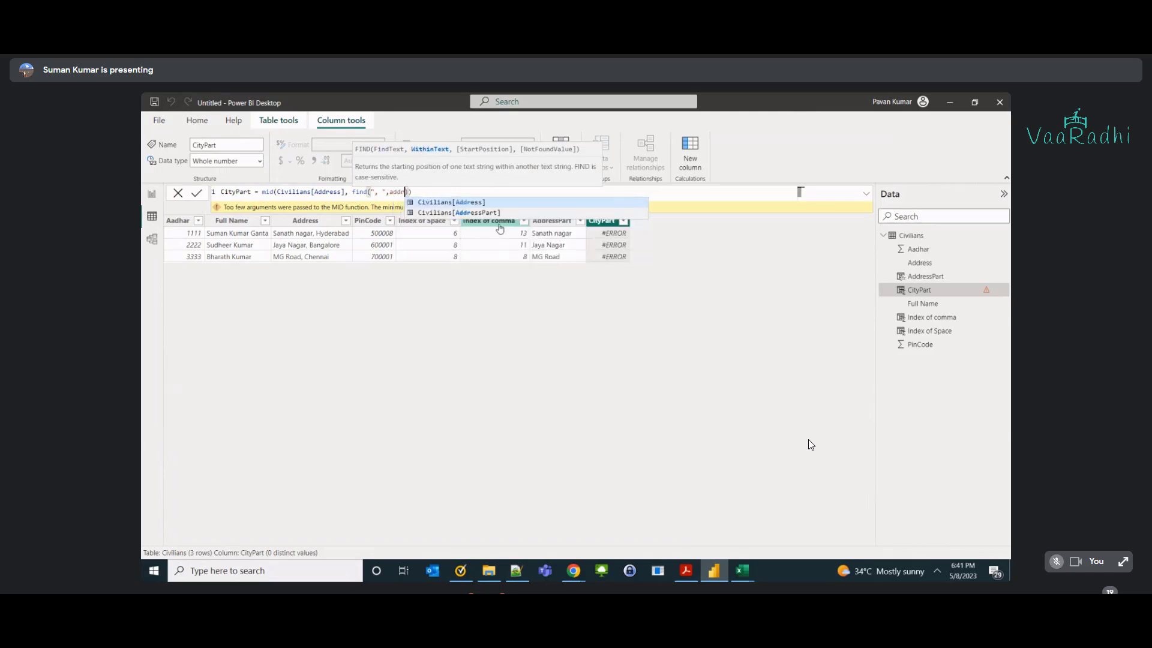
{"action": "key", "text": "Tab"}
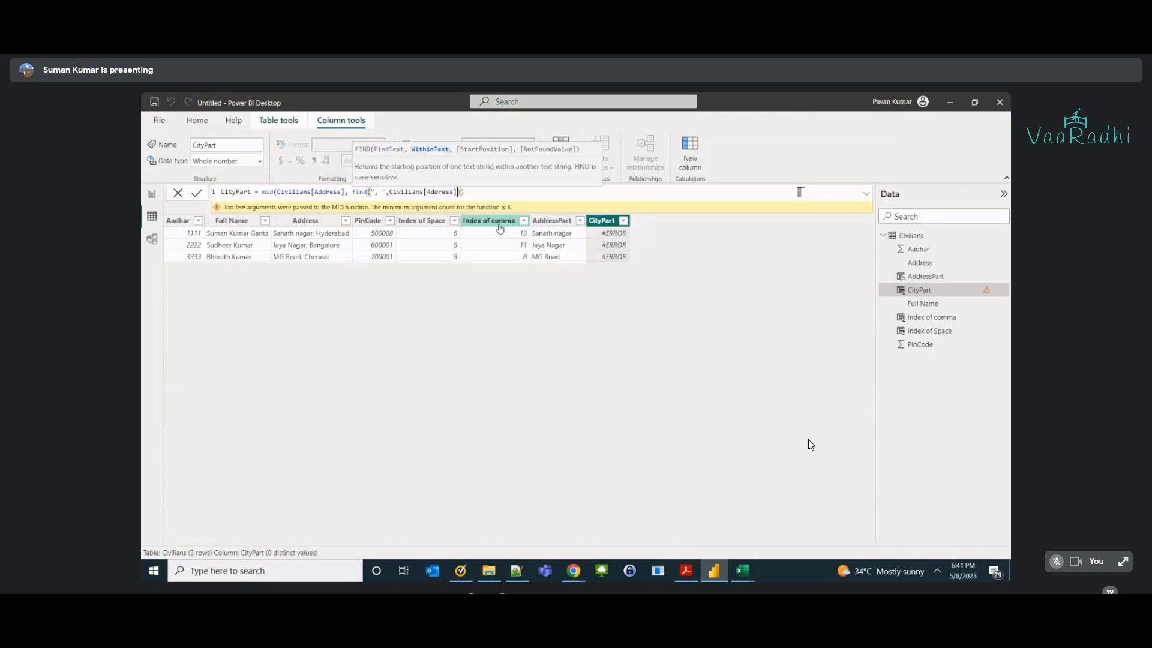
{"action": "key", "text": "Return"}
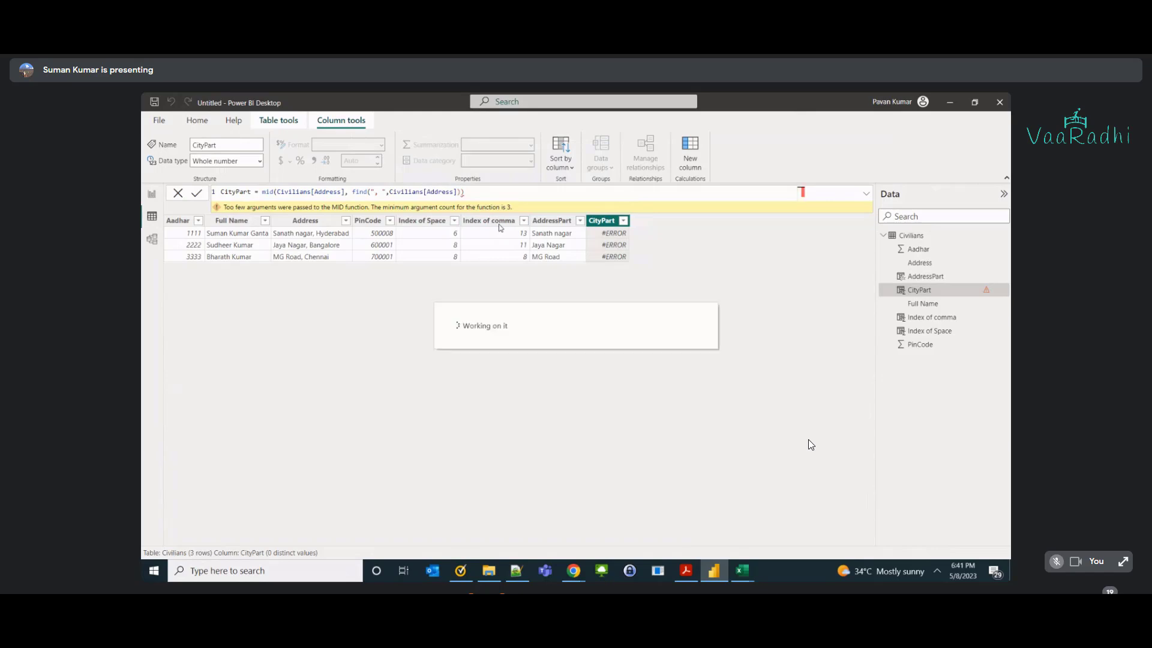
{"action": "left_click", "coordinate": [479, 193]}
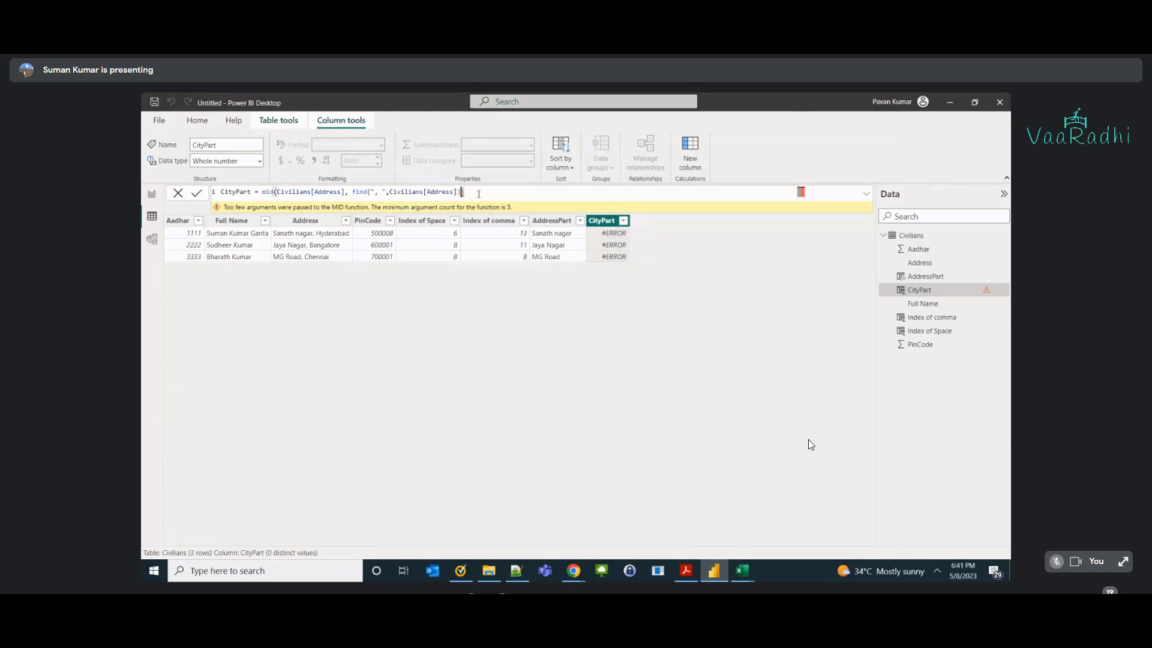
{"action": "key", "text": "Left"}
{"action": "type", "text": ","}
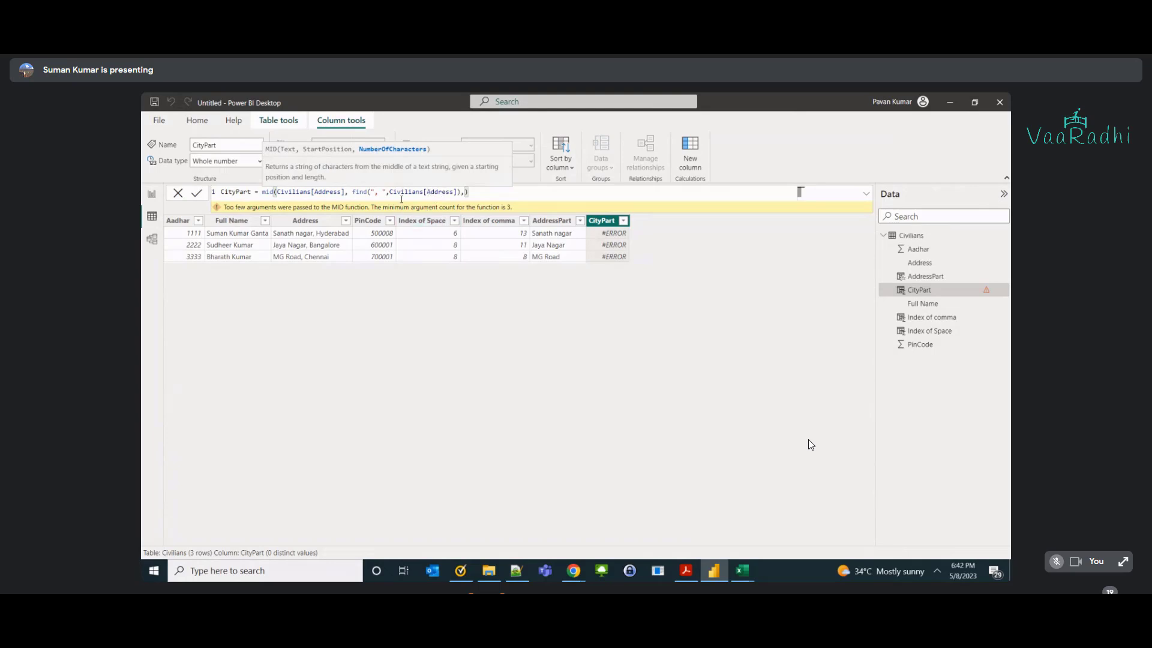
Highlight the comma search text, Address column and whole FIND expression in the CityPart formula.
{"action": "double_click", "coordinate": [382, 193]}
{"action": "double_click", "coordinate": [329, 192]}
{"action": "double_click", "coordinate": [380, 193]}
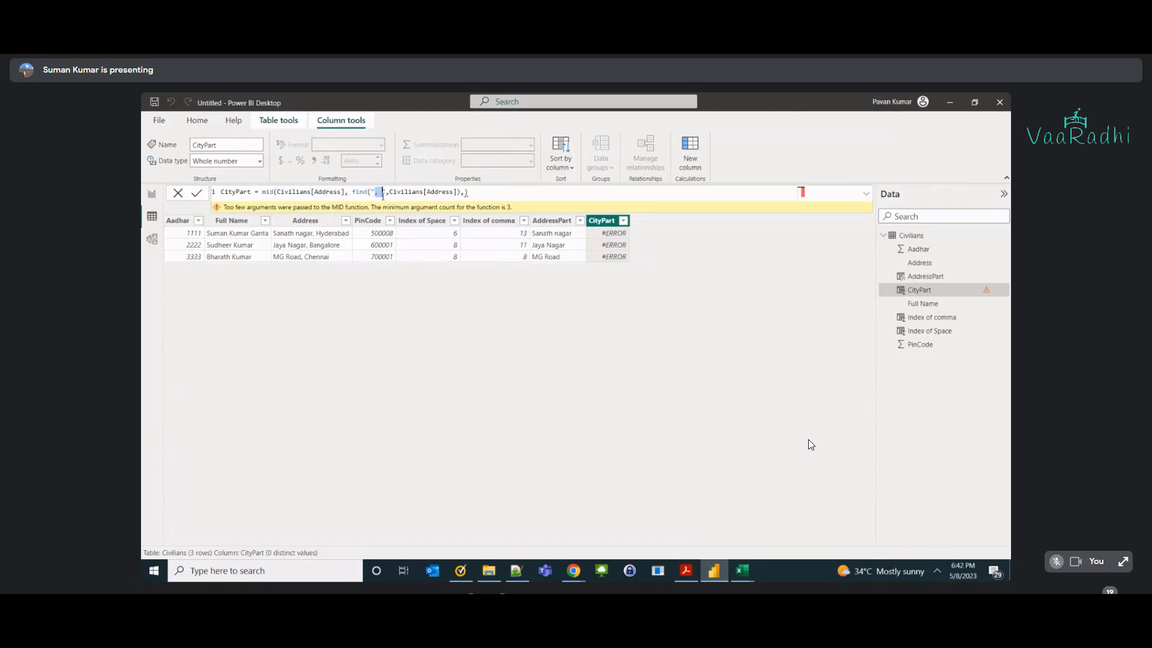
{"action": "left_click_drag", "start_coordinate": [353, 192], "coordinate": [462, 192]}
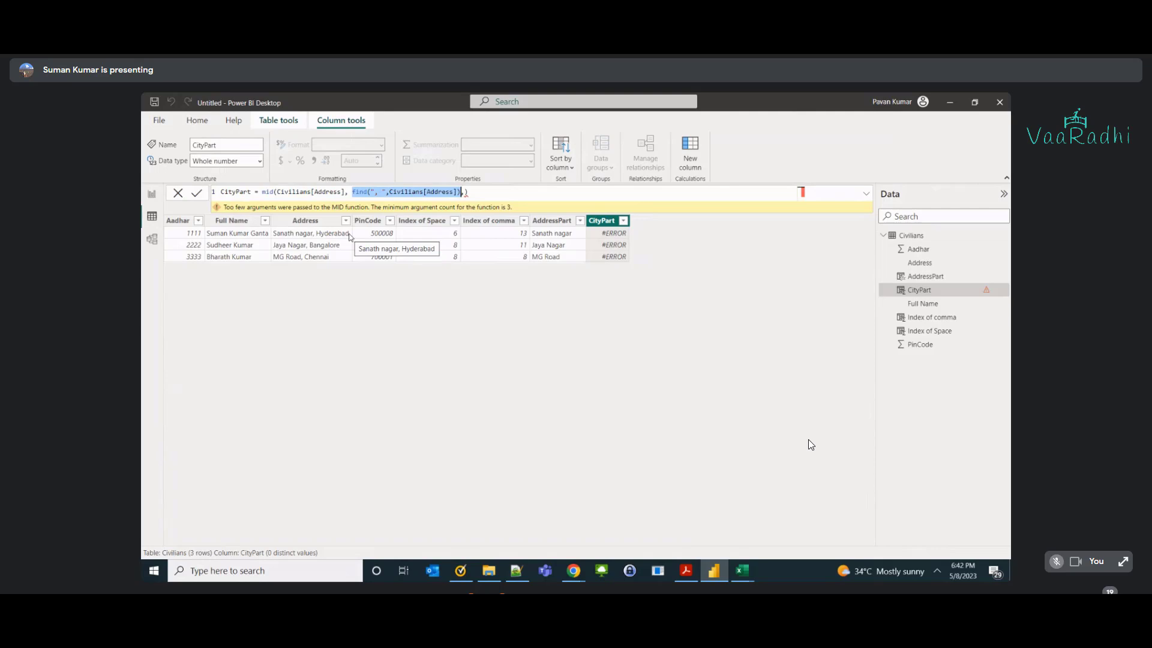
{"action": "key", "text": "Right"}
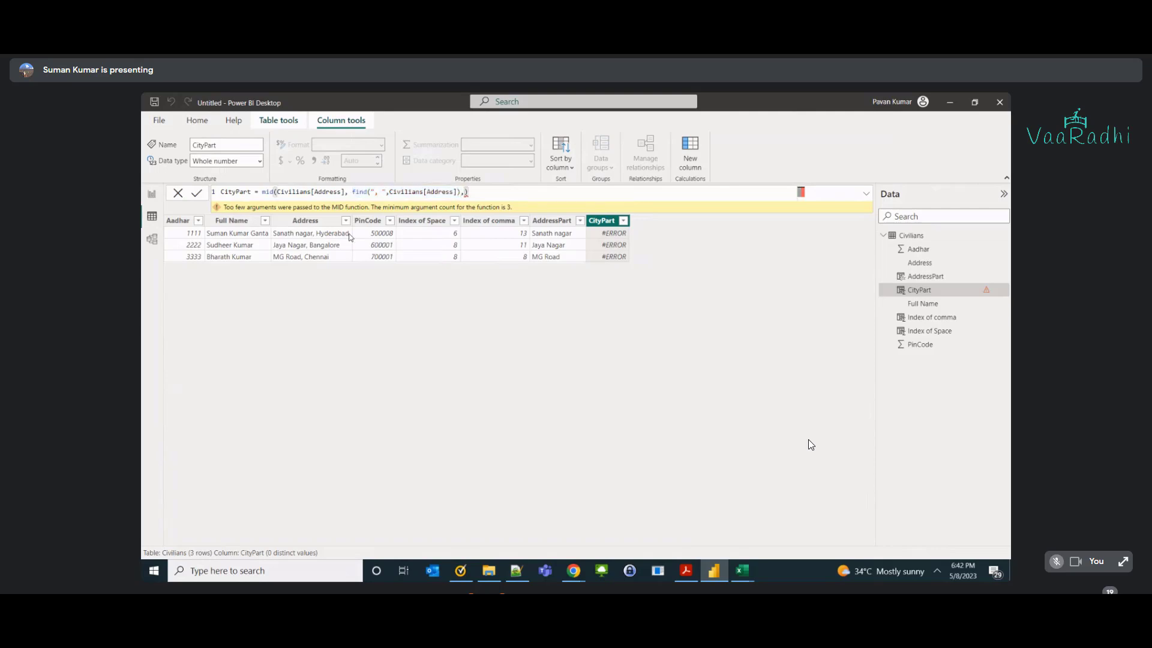
Add len(Civilians[Address])- as the start of MID's length argument.
{"action": "type", "text": "len("}
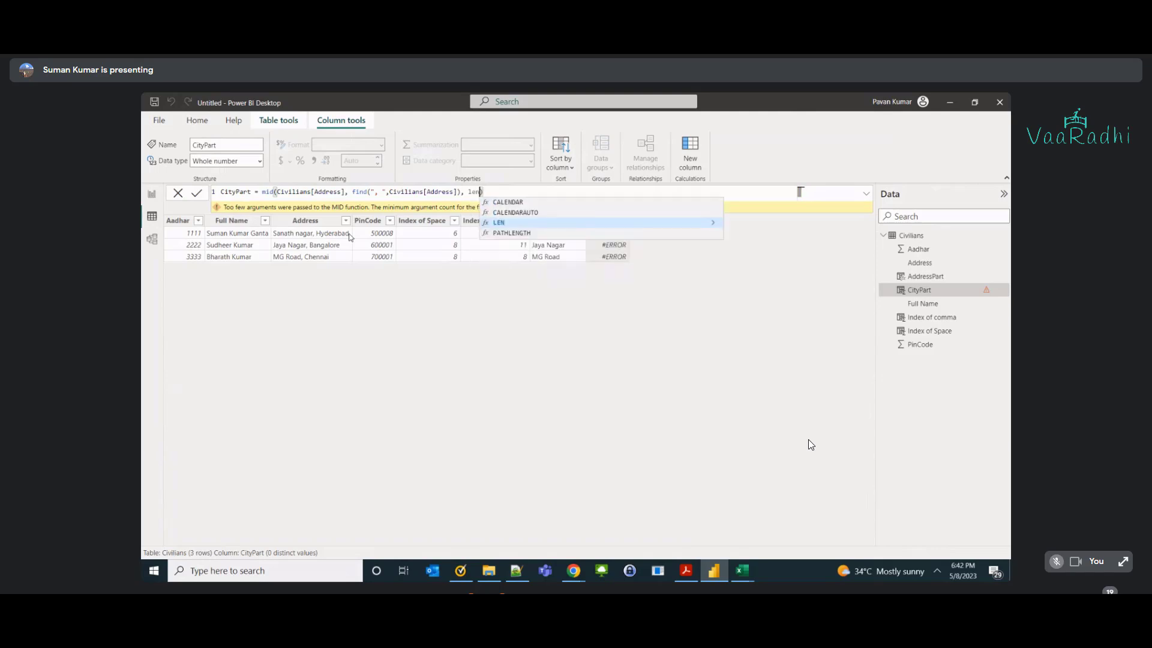
{"action": "key", "text": "Left"}
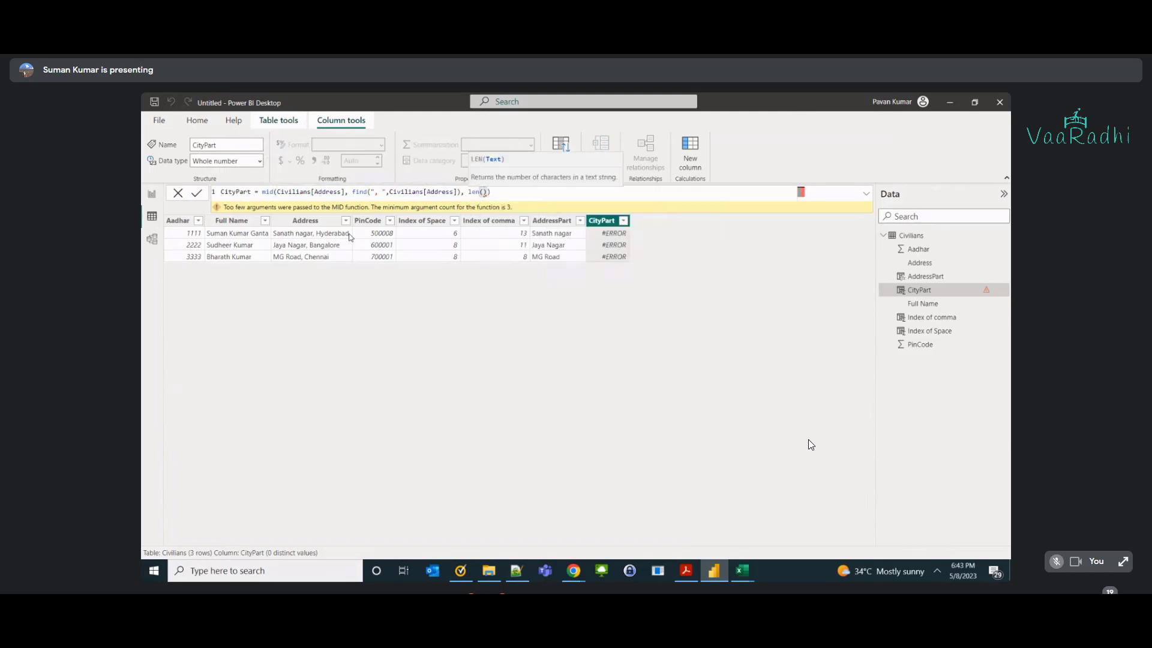
{"action": "type", "text": "ad"}
{"action": "key", "text": "Down"}
{"action": "key", "text": "Down"}
{"action": "key", "text": "Down"}
{"action": "key", "text": "Tab"}
{"action": "key", "text": "Right"}
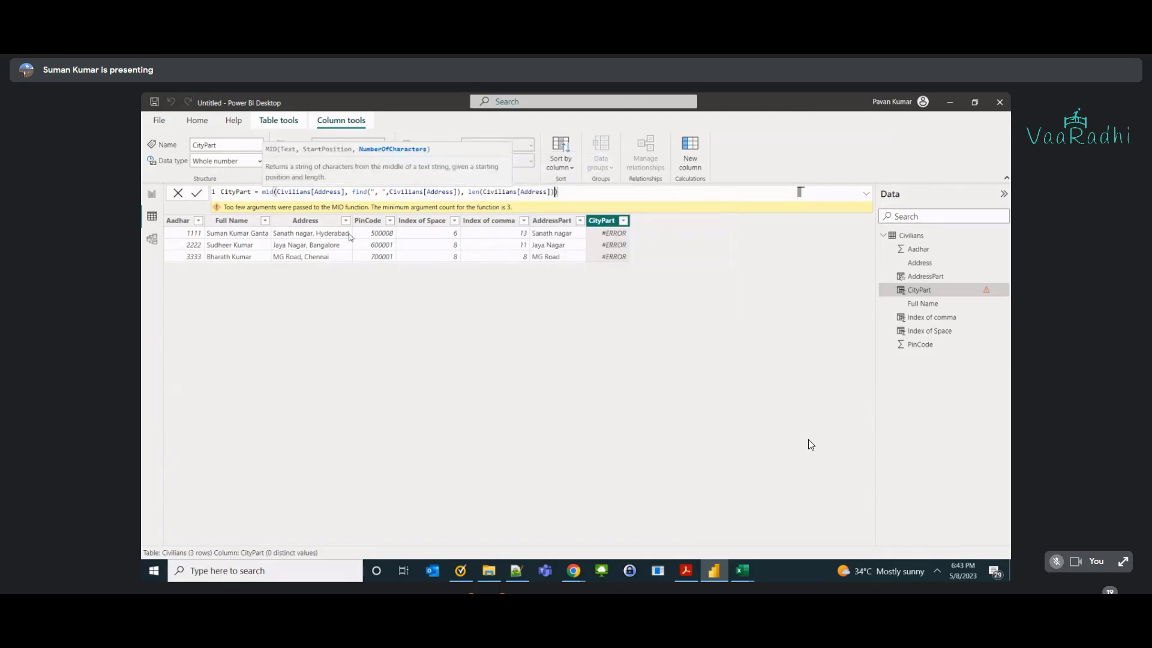
{"action": "type", "text": "-"}
Paste the FIND expression after the minus and commit, giving ', Hyderaba', ', Bangalor', ', Chenna'.
{"action": "key", "text": "Left"}
{"action": "key", "text": "Left"}
{"action": "key", "text": "Left"}
{"action": "key", "text": "Left"}
{"action": "key", "text": "Left"}
{"action": "key", "text": "Left"}
{"action": "key", "text": "Left"}
{"action": "key", "text": "Left"}
{"action": "key", "text": "Left"}
{"action": "key", "text": "Left"}
{"action": "key", "text": "Left"}
{"action": "key", "text": "Left"}
{"action": "key", "text": "Left"}
{"action": "key", "text": "Left"}
{"action": "key", "text": "Left"}
{"action": "key", "text": "Left"}
{"action": "key", "text": "Left"}
{"action": "key", "text": "Left"}
{"action": "key", "text": "Left"}
{"action": "key", "text": "Left"}
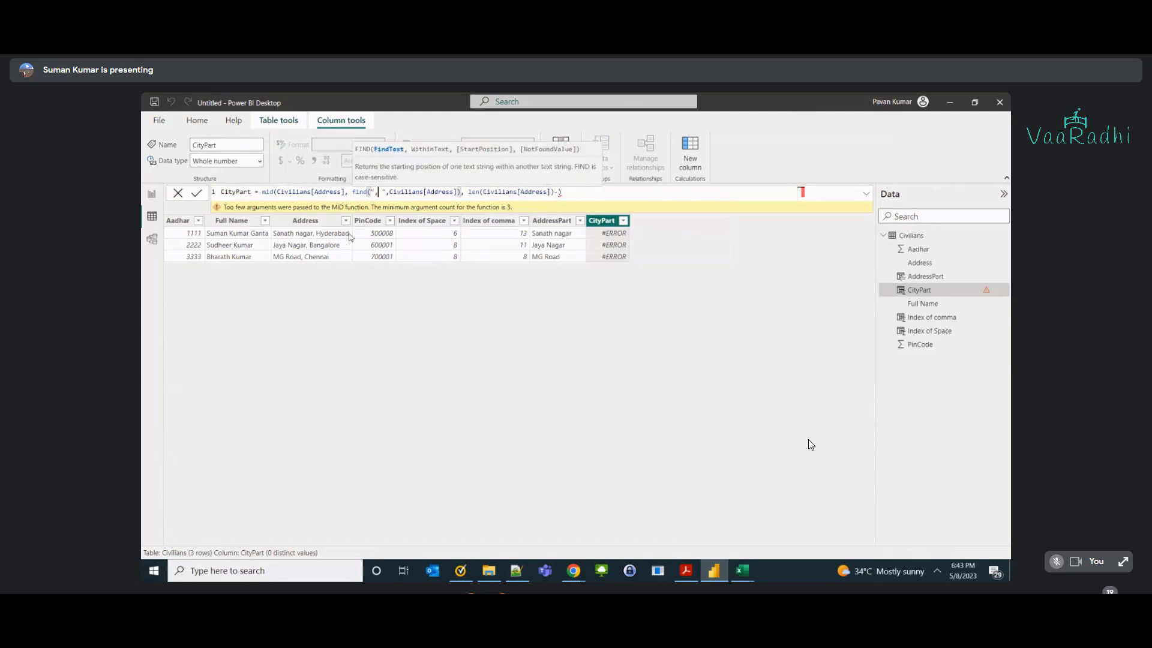
{"action": "key", "text": "shift+Right"}
{"action": "key", "text": "shift+Right"}
{"action": "key", "text": "shift+Right"}
{"action": "key", "text": "shift+Right"}
{"action": "key", "text": "shift+Right"}
{"action": "key", "text": "shift+Right"}
{"action": "key", "text": "shift+Right"}
{"action": "key", "text": "shift+Right"}
{"action": "key", "text": "shift+Right"}
{"action": "key", "text": "shift+Right"}
{"action": "key", "text": "shift+Right"}
{"action": "key", "text": "shift+Right"}
{"action": "key", "text": "shift+Right"}
{"action": "key", "text": "shift+Right"}
{"action": "key", "text": "shift+Right"}
{"action": "key", "text": "shift+Right"}
{"action": "key", "text": "shift+Right"}
{"action": "key", "text": "shift+Right"}
{"action": "key", "text": "shift+Right"}
{"action": "key", "text": "shift+Right"}
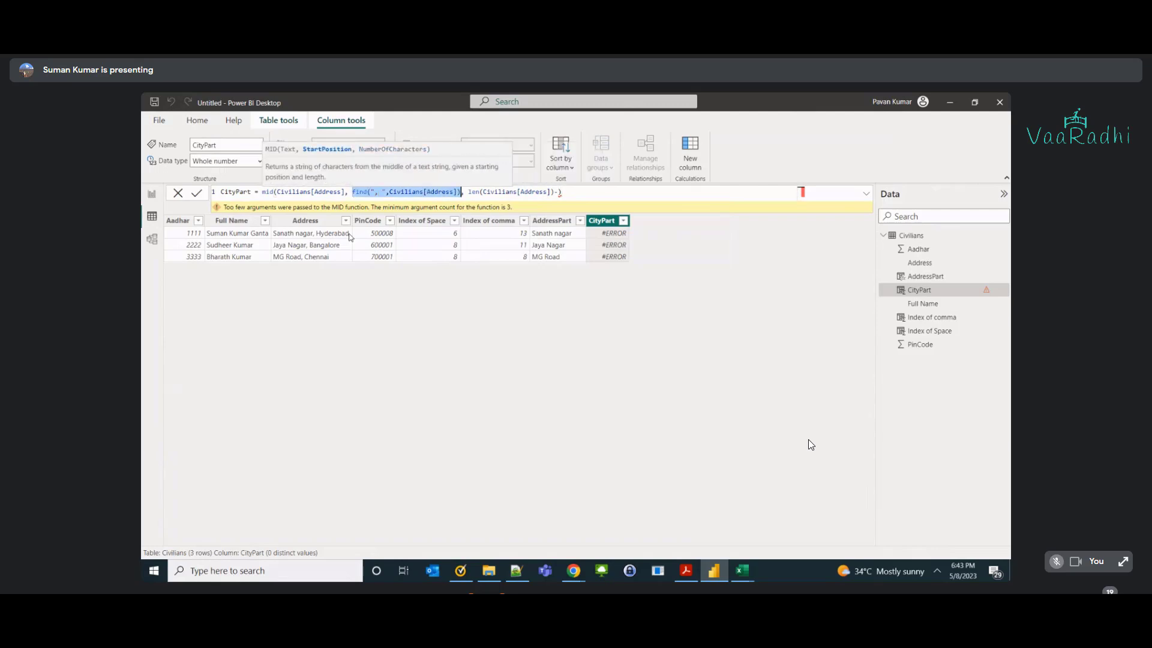
{"action": "key", "text": "ctrl+c"}
{"action": "key", "text": "End"}
{"action": "key", "text": "Left"}
{"action": "key", "text": "ctrl+v"}
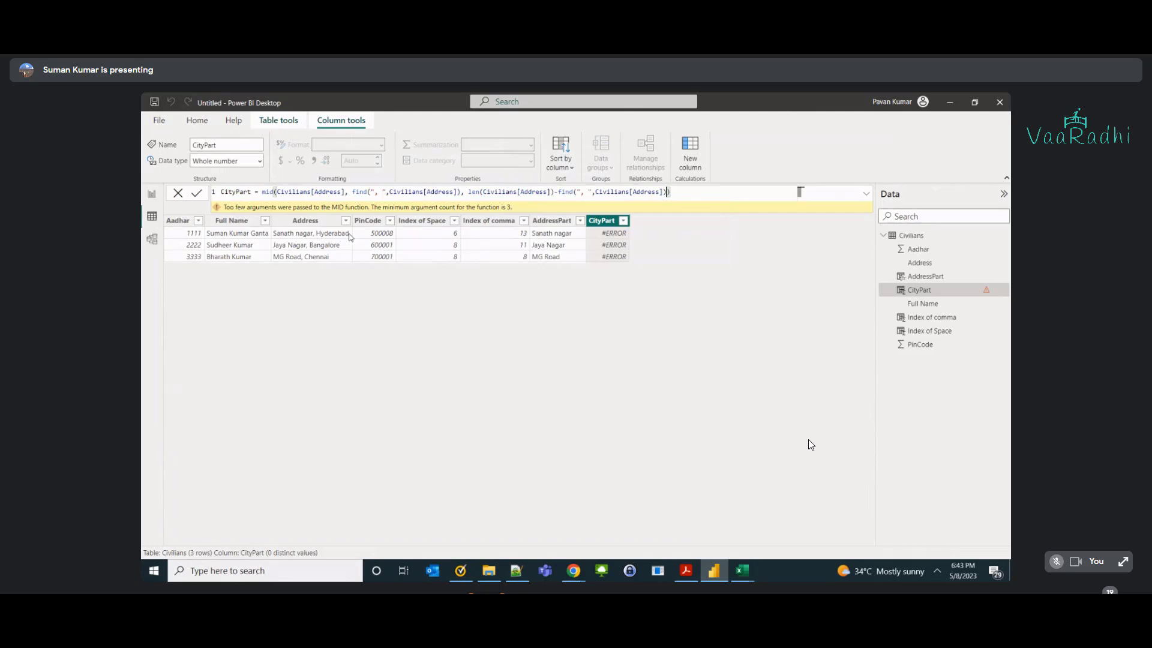
{"action": "key", "text": "Return"}
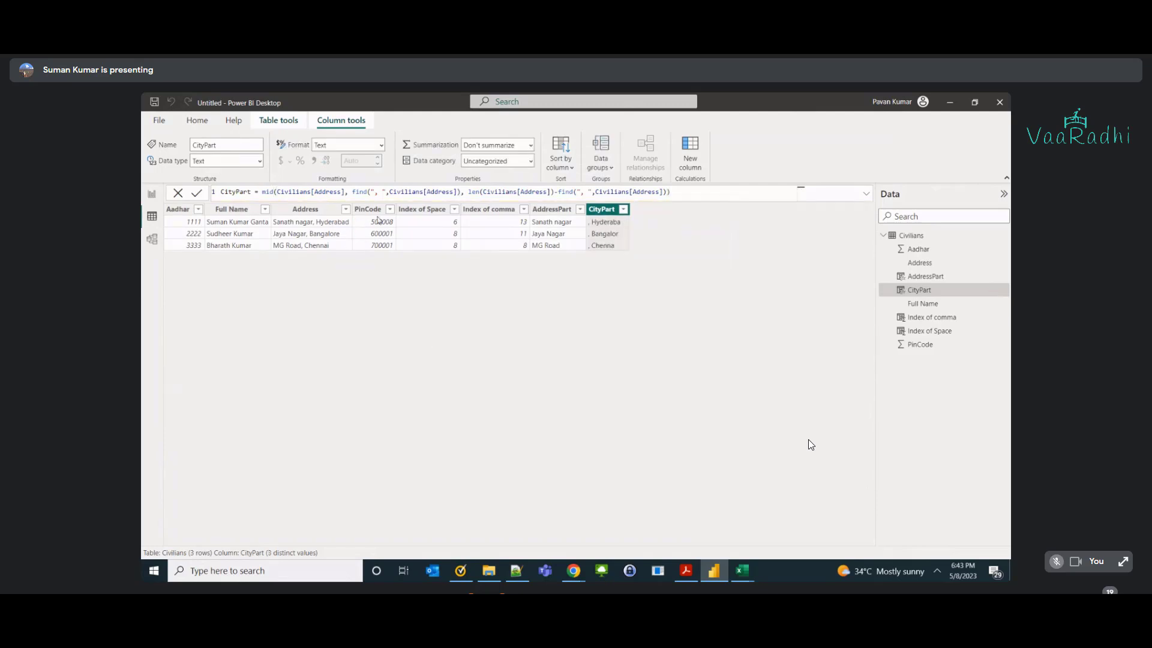
Select the whole CityPart formula and switch over to the Excel workbook.
{"action": "left_click", "coordinate": [348, 192]}
{"action": "key", "text": "ctrl+a"}
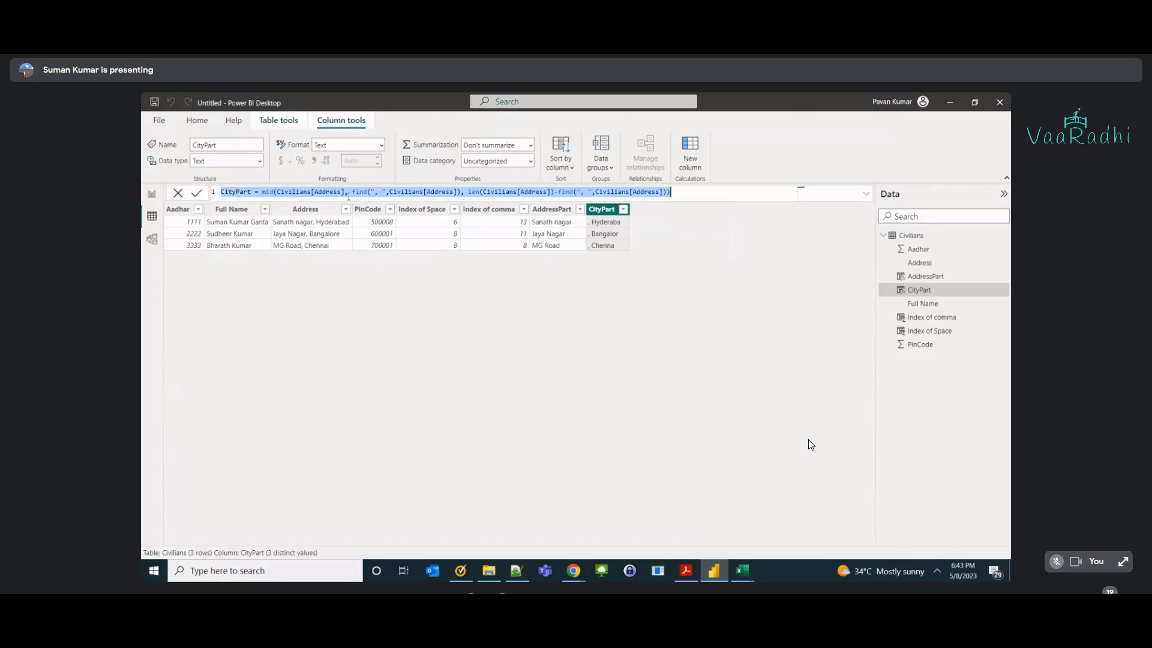
{"action": "left_click", "coordinate": [742, 570]}
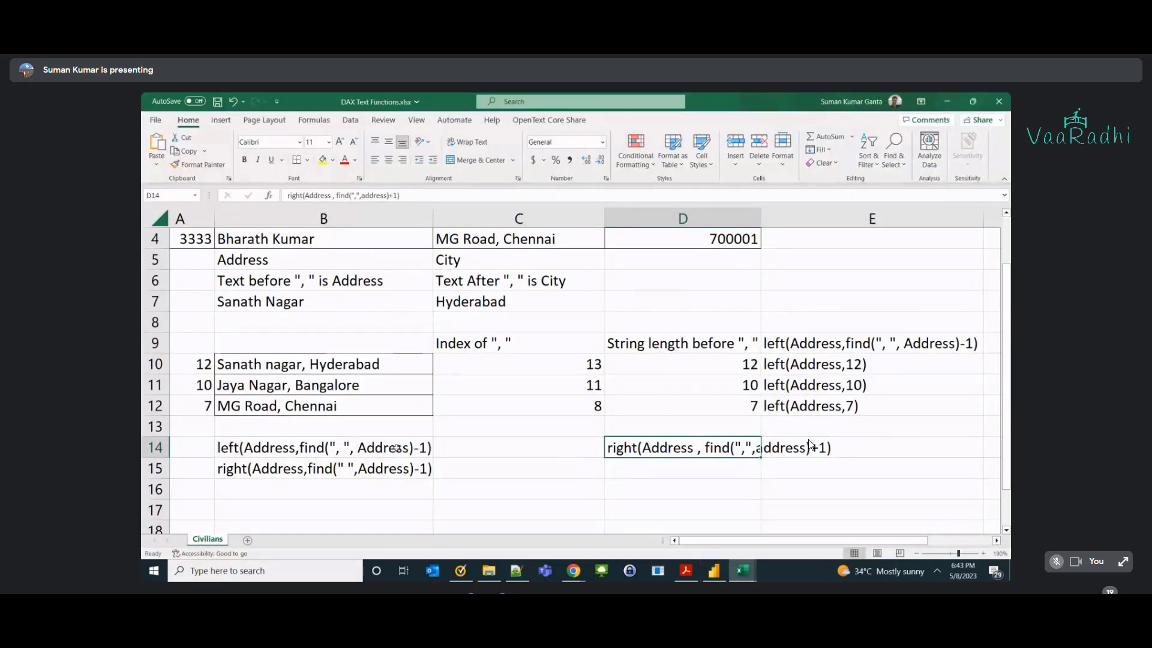
Start C16's text as mid(Address, and mark the comma and space in B10's address.
{"action": "left_click", "coordinate": [521, 496]}
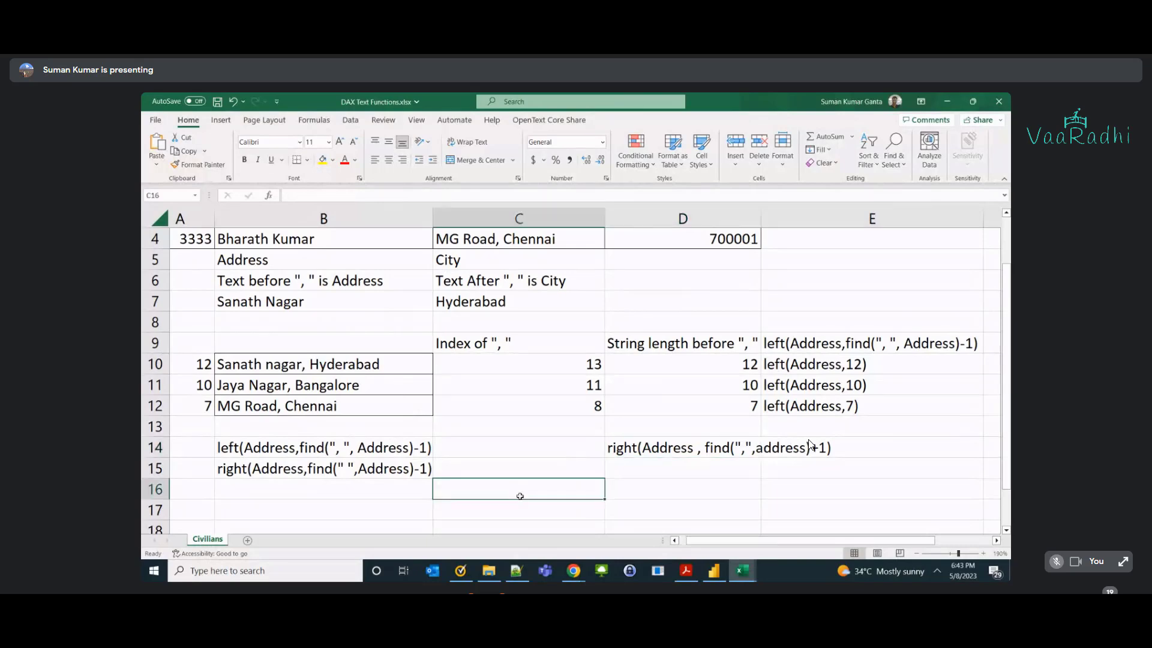
{"action": "type", "text": "mid("}
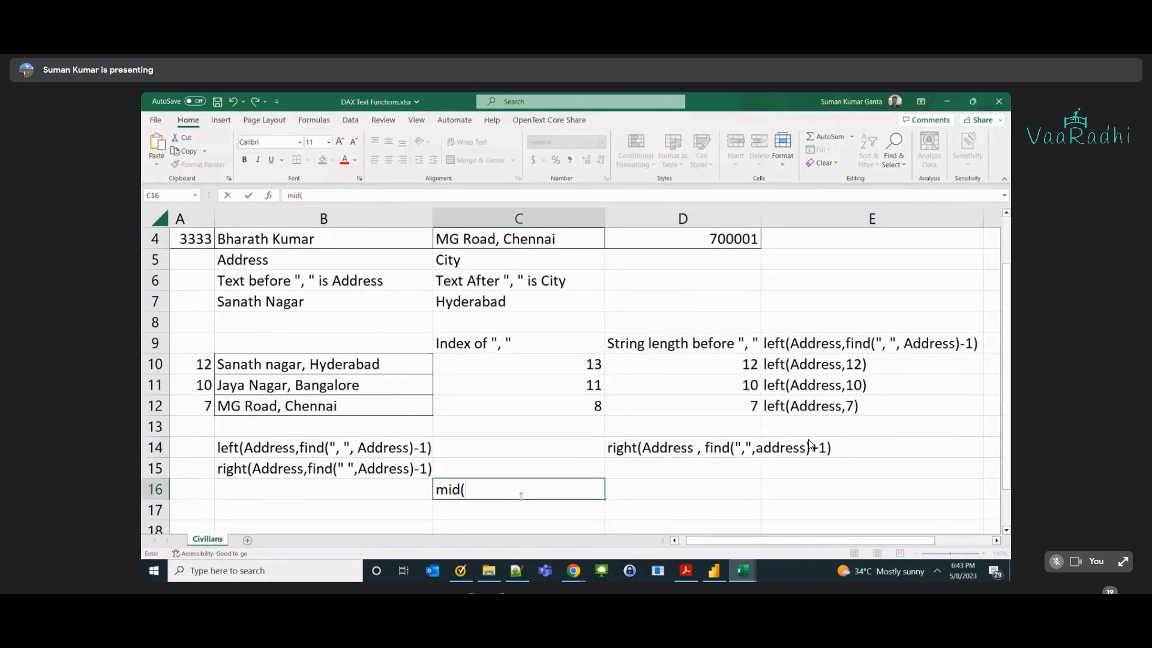
{"action": "type", "text": "Address,"}
{"action": "double_click", "coordinate": [304, 366]}
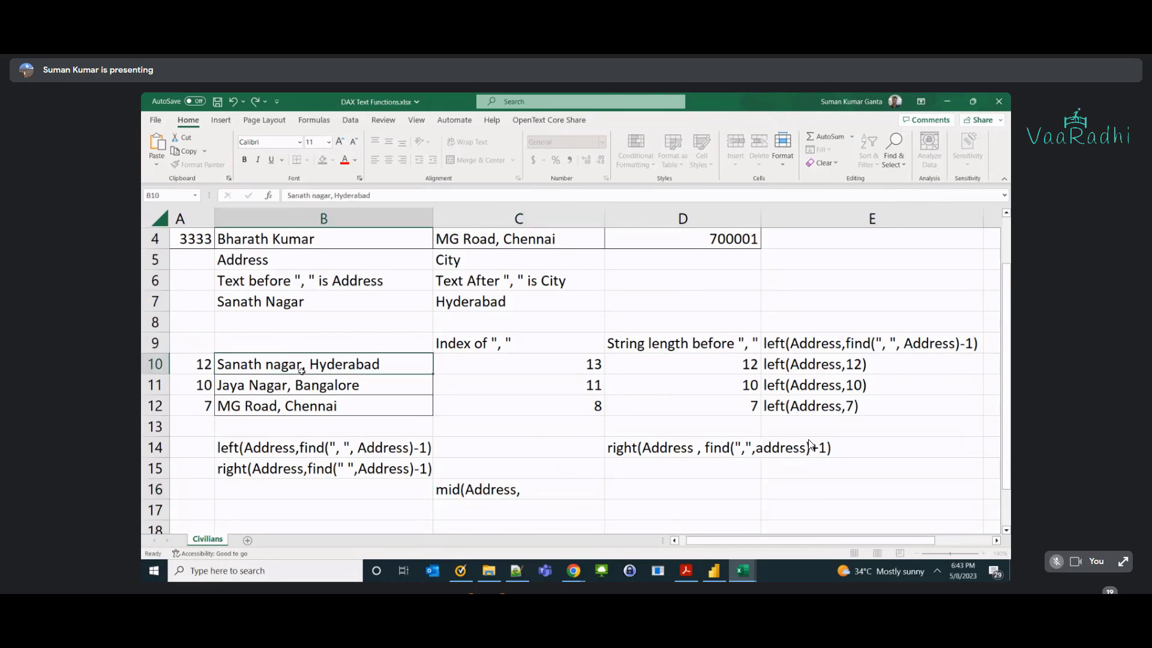
{"action": "left_click_drag", "start_coordinate": [303, 364], "coordinate": [313, 367]}
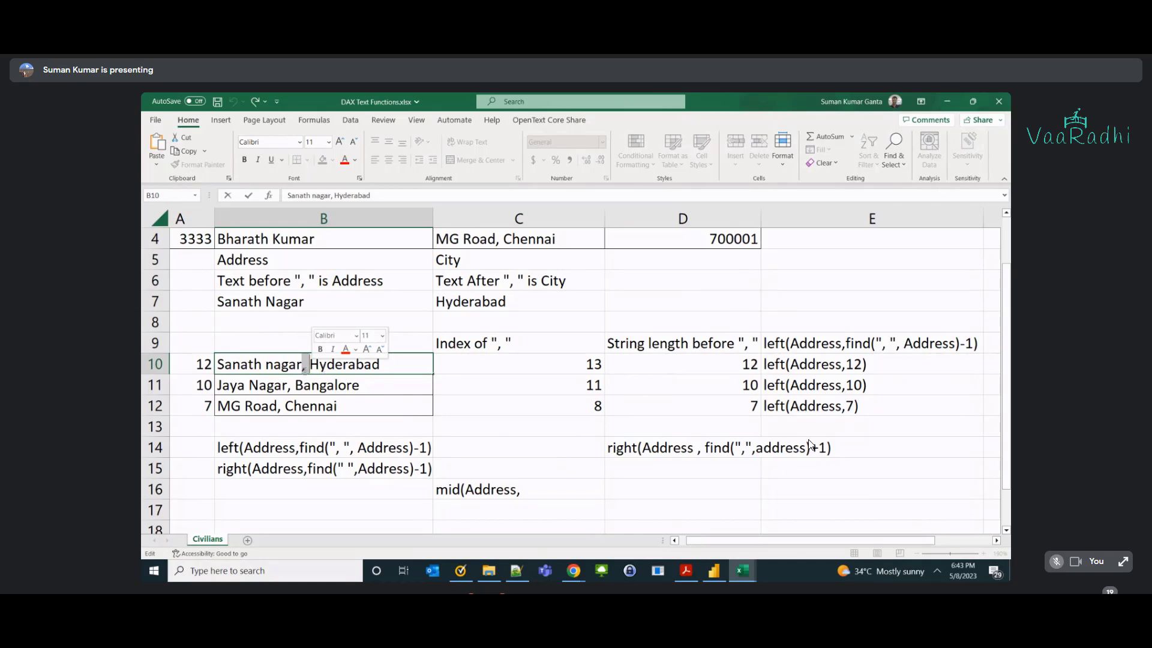
Paste find(", ", Address) from B14 into C16, remove the stray comma and space, and append +2.
{"action": "double_click", "coordinate": [544, 487]}
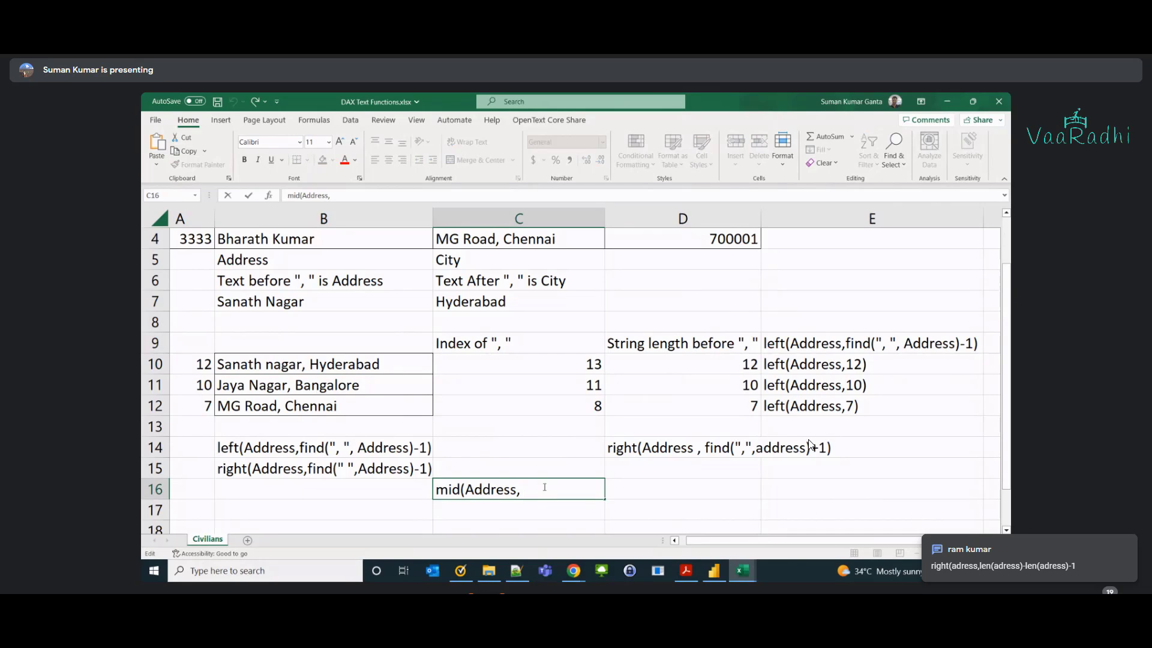
{"action": "double_click", "coordinate": [303, 447]}
{"action": "left_click_drag", "start_coordinate": [299, 447], "coordinate": [414, 447]}
{"action": "left_click", "coordinate": [522, 492]}
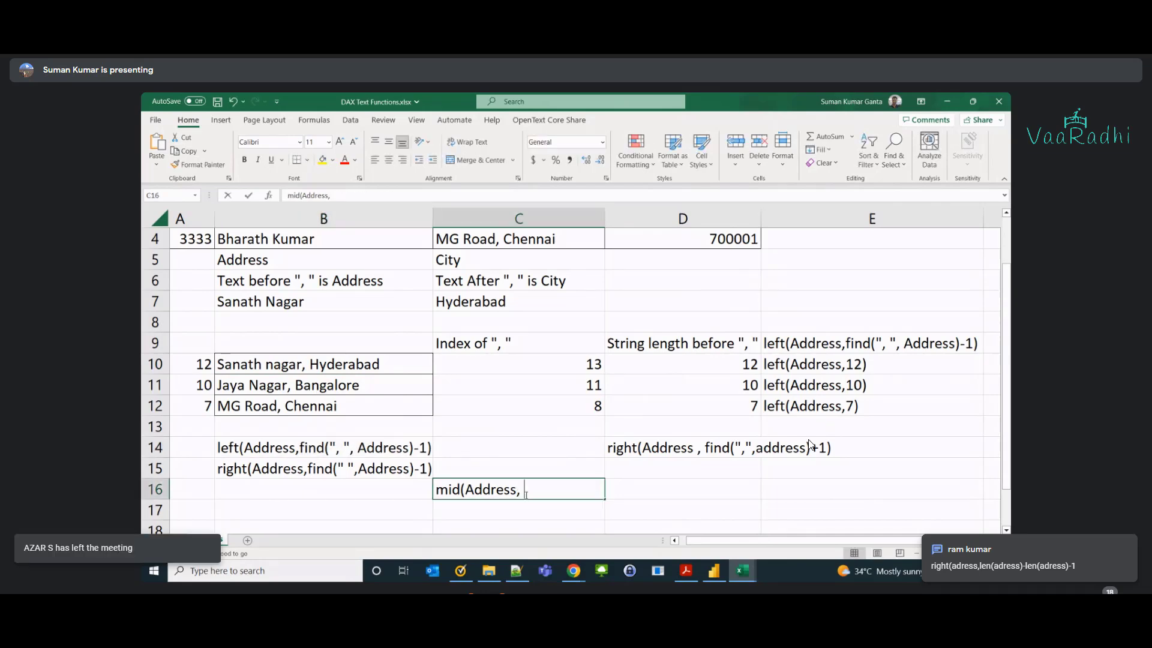
{"action": "key", "text": "ctrl+v"}
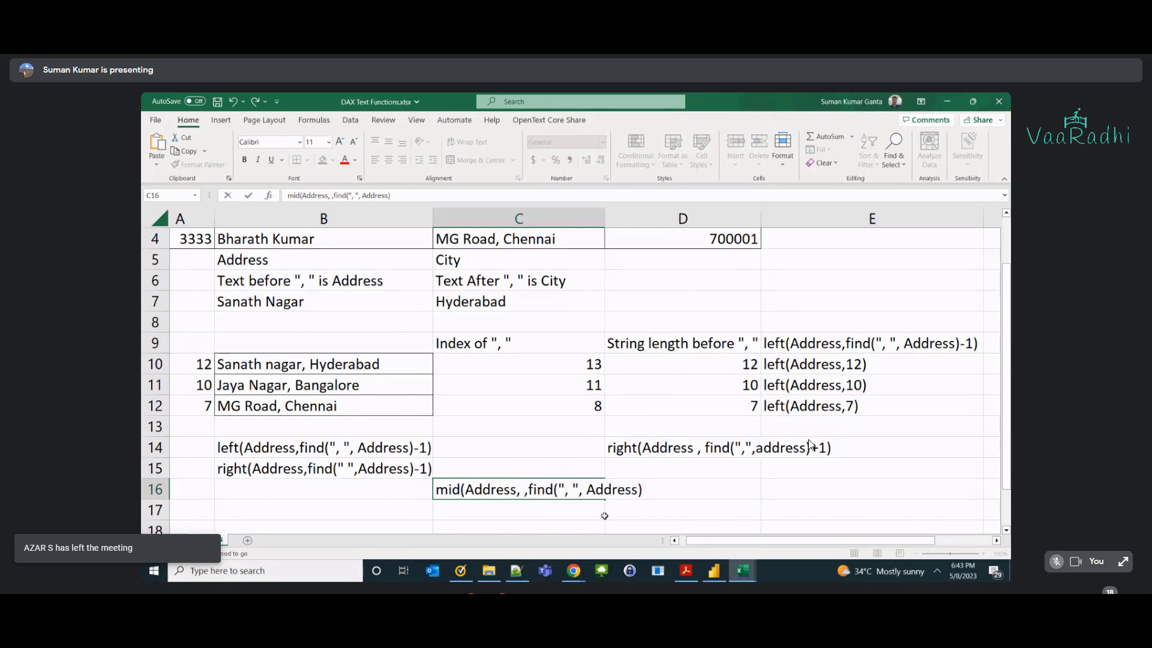
{"action": "left_click", "coordinate": [528, 491]}
{"action": "key", "text": "BackSpace"}
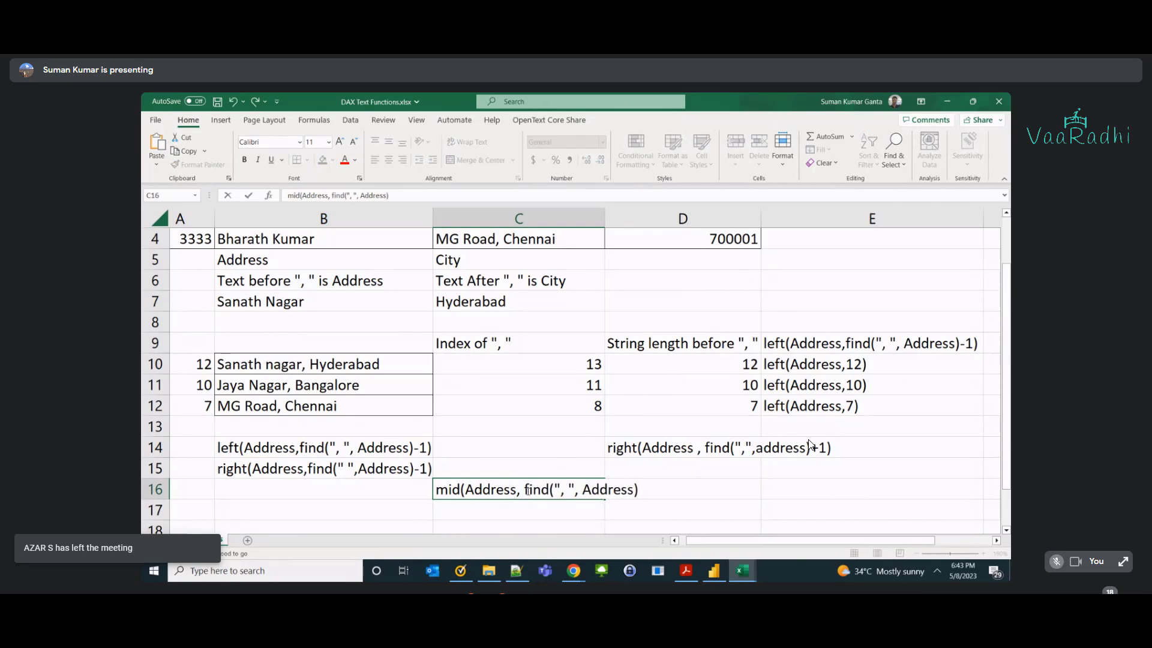
{"action": "key", "text": "BackSpace"}
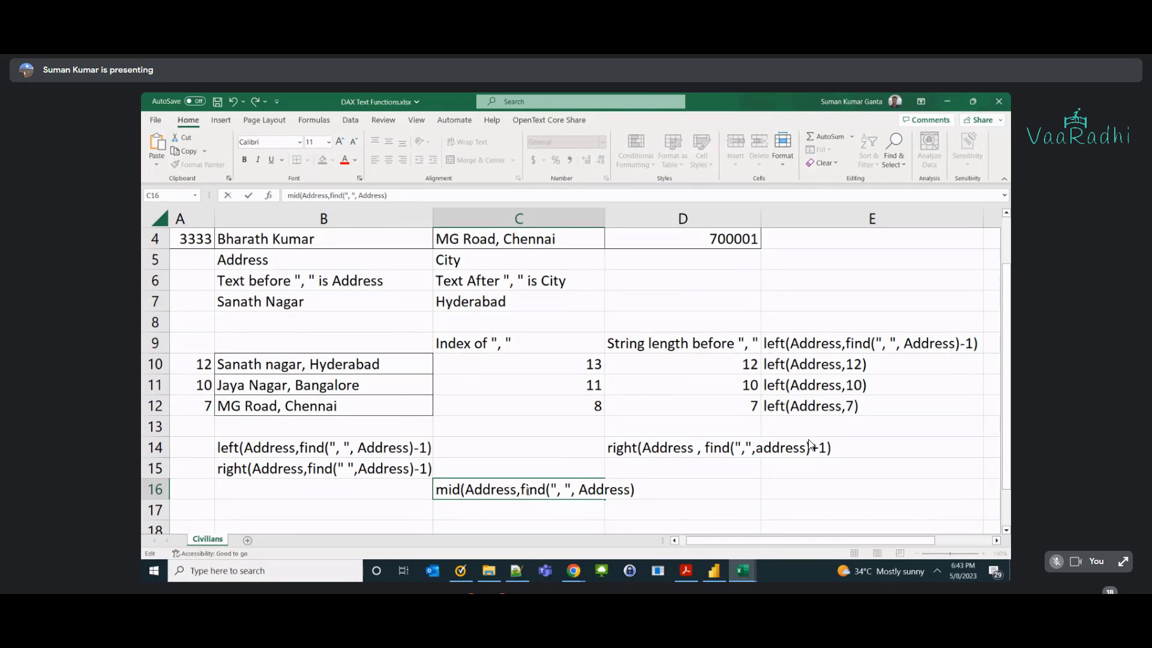
{"action": "key", "text": "End"}
{"action": "type", "text": "+2"}
{"action": "double_click", "coordinate": [533, 489]}
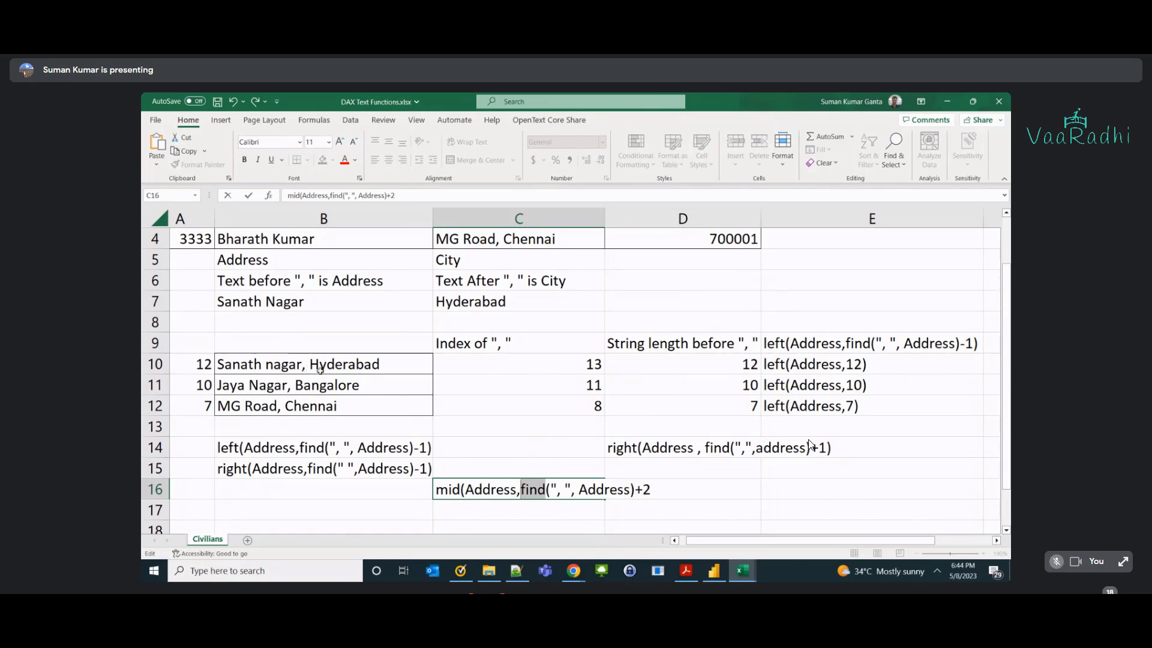
Count B10's address characters with Shift+arrows up to the city's first letter.
{"action": "left_click", "coordinate": [248, 365]}
{"action": "double_click", "coordinate": [248, 364]}
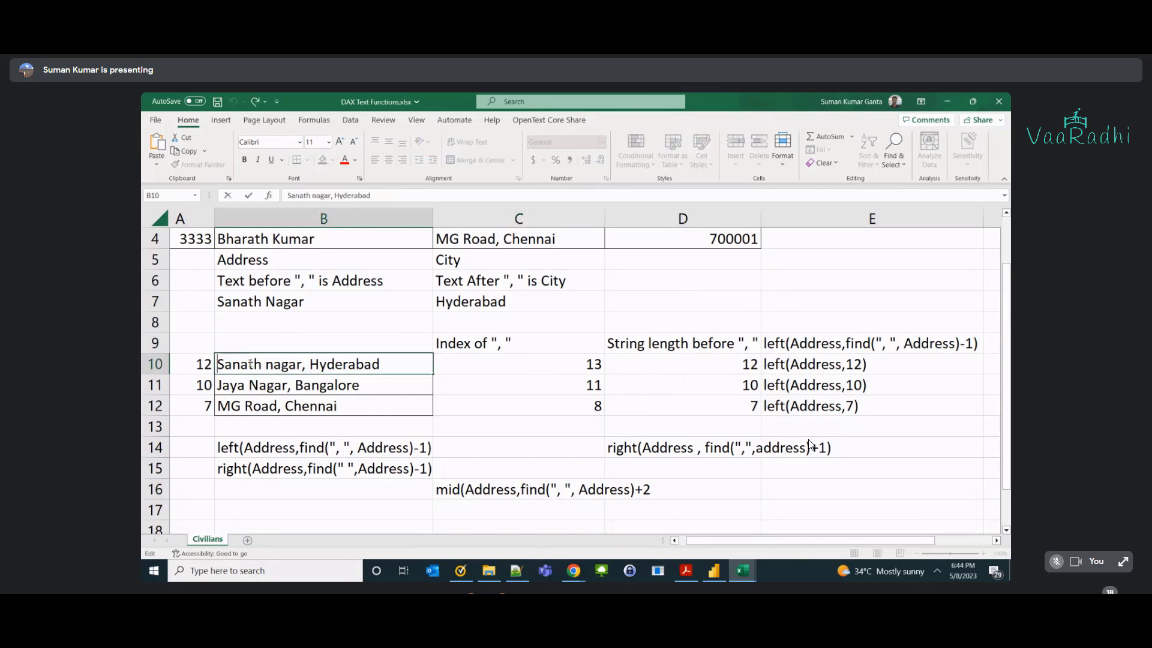
{"action": "key", "text": "Home"}
{"action": "key", "text": "shift+Right"}
{"action": "key", "text": "shift+Right"}
{"action": "key", "text": "shift+Right"}
{"action": "key", "text": "shift+Right"}
{"action": "key", "text": "shift+Right"}
{"action": "key", "text": "shift+Right"}
{"action": "key", "text": "shift+Right"}
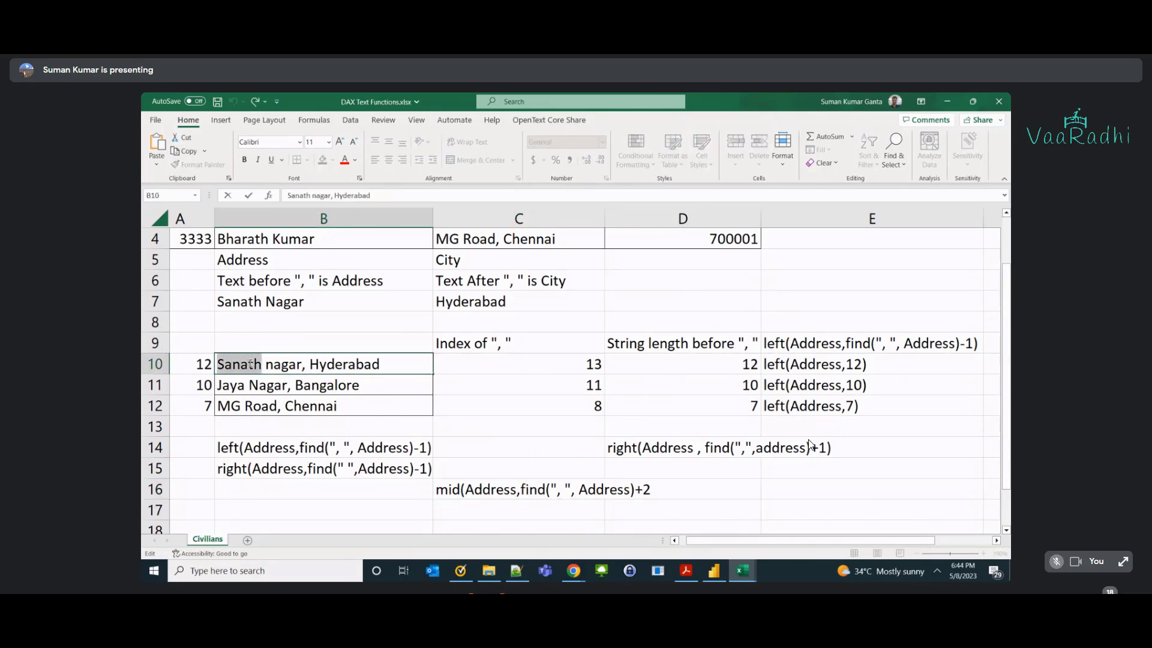
{"action": "key", "text": "shift+Right"}
{"action": "key", "text": "shift+Right"}
{"action": "key", "text": "shift+Right"}
{"action": "key", "text": "shift+Right"}
{"action": "key", "text": "shift+Right"}
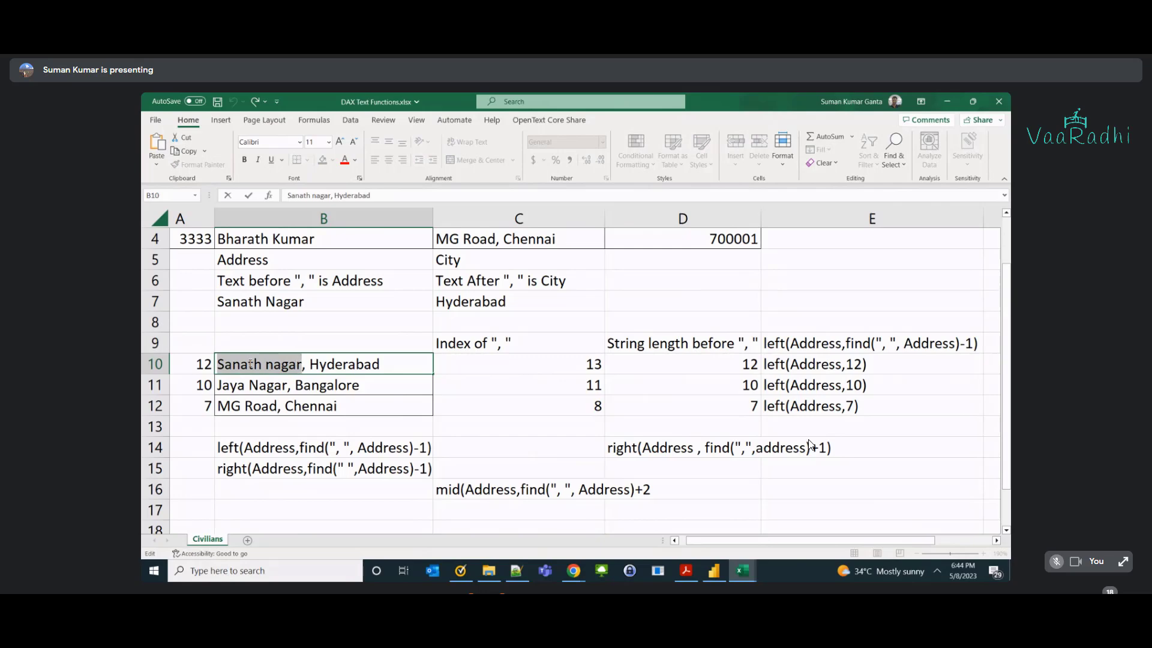
{"action": "key", "text": "shift+Right"}
{"action": "key", "text": "shift+Right"}
{"action": "key", "text": "shift+Right"}
{"action": "key", "text": "shift+Left"}
{"action": "key", "text": "shift+Left"}
{"action": "key", "text": "shift+Left"}
{"action": "key", "text": "shift+Right"}
{"action": "key", "text": "shift+Left"}
{"action": "key", "text": "shift+Right"}
{"action": "key", "text": "shift+Left"}
{"action": "key", "text": "shift+Right"}
{"action": "key", "text": "shift+Right"}
Mark the city name Hyderabad in B10's address, just after the comma and space.
{"action": "double_click", "coordinate": [521, 490]}
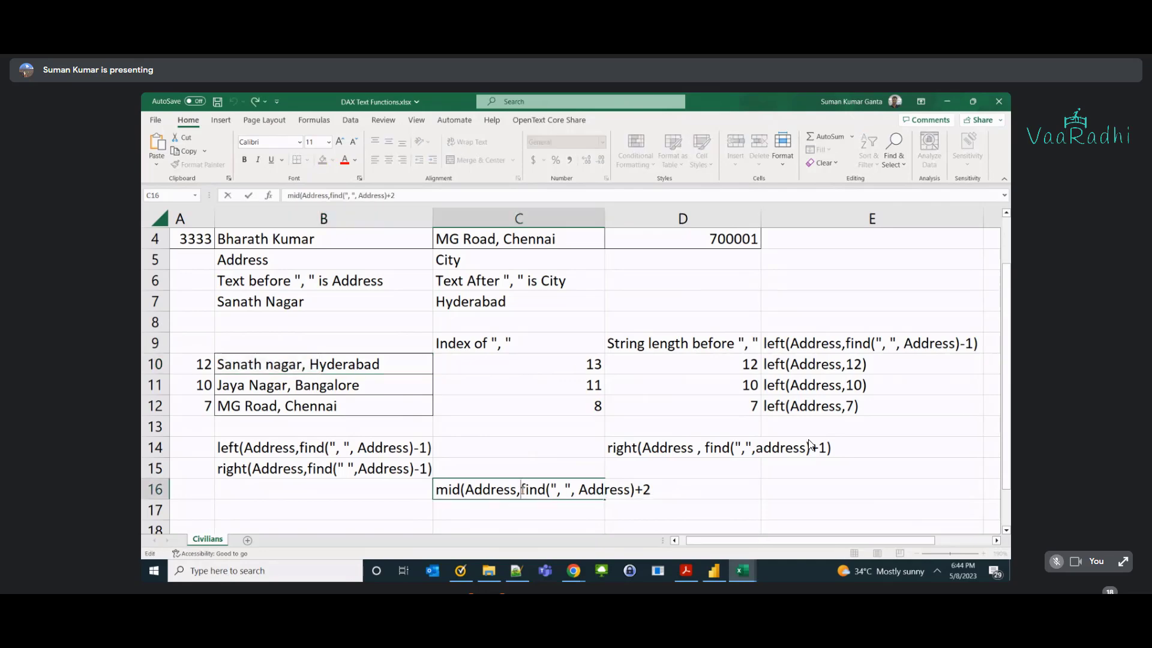
{"action": "double_click", "coordinate": [313, 364]}
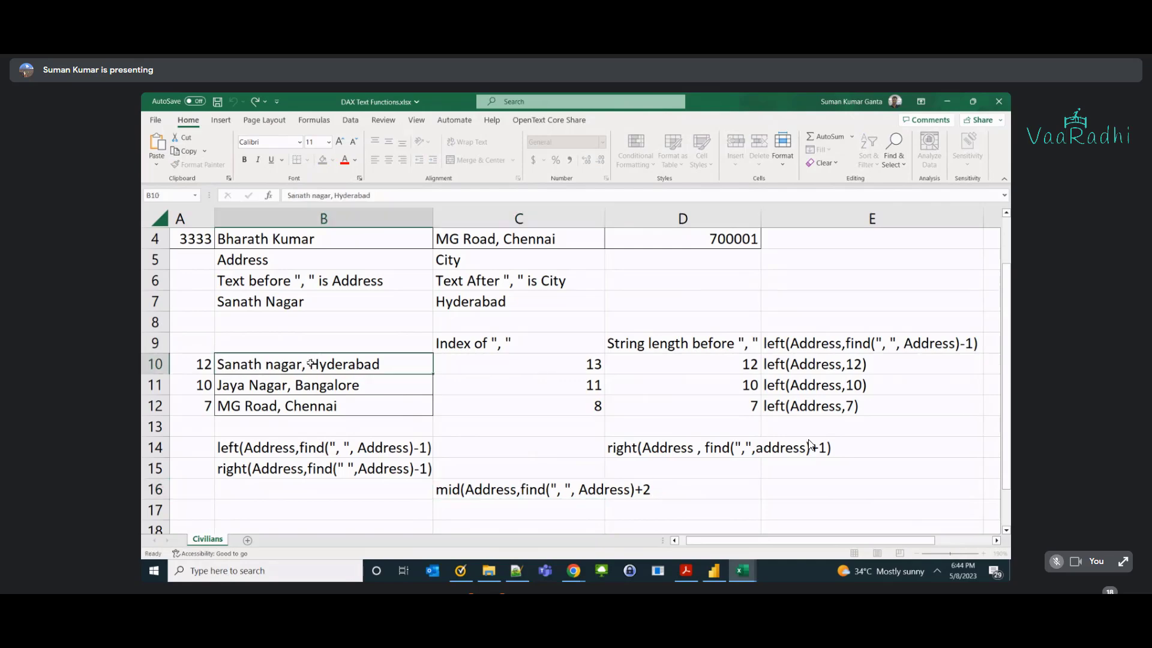
{"action": "double_click", "coordinate": [381, 364]}
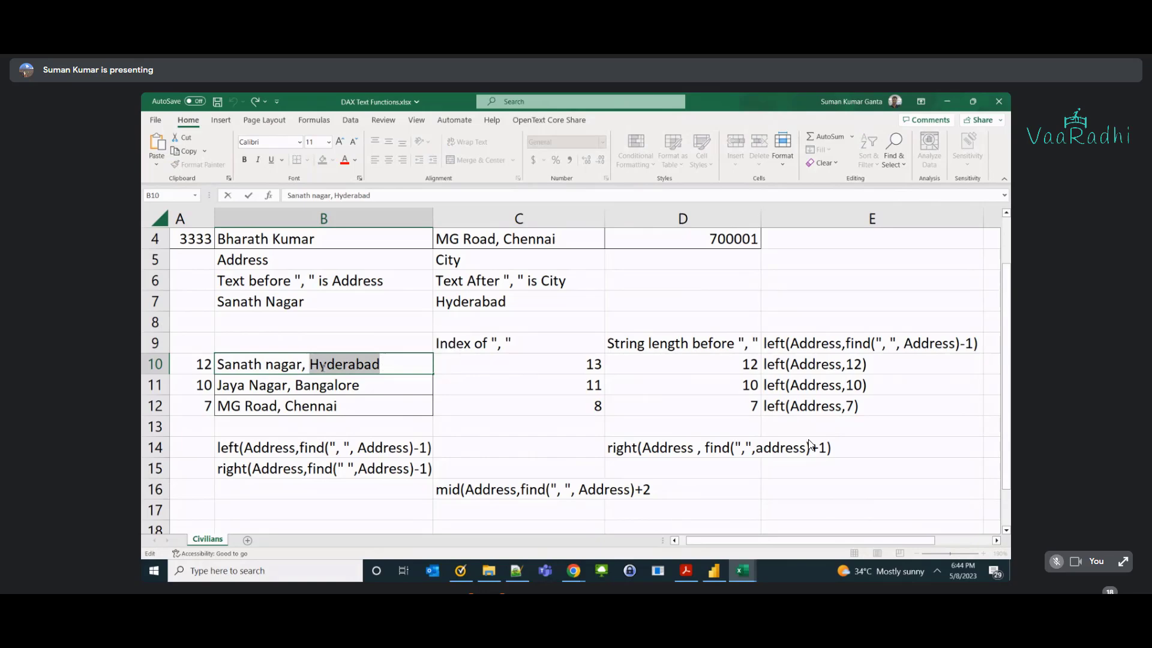
{"action": "key", "text": "Left"}
{"action": "key", "text": "Left"}
{"action": "key", "text": "Right"}
{"action": "left_click", "coordinate": [385, 365], "text": "shift"}
Append a comma to the end of C16's formula text and commit it.
{"action": "double_click", "coordinate": [665, 486]}
{"action": "double_click", "coordinate": [447, 488]}
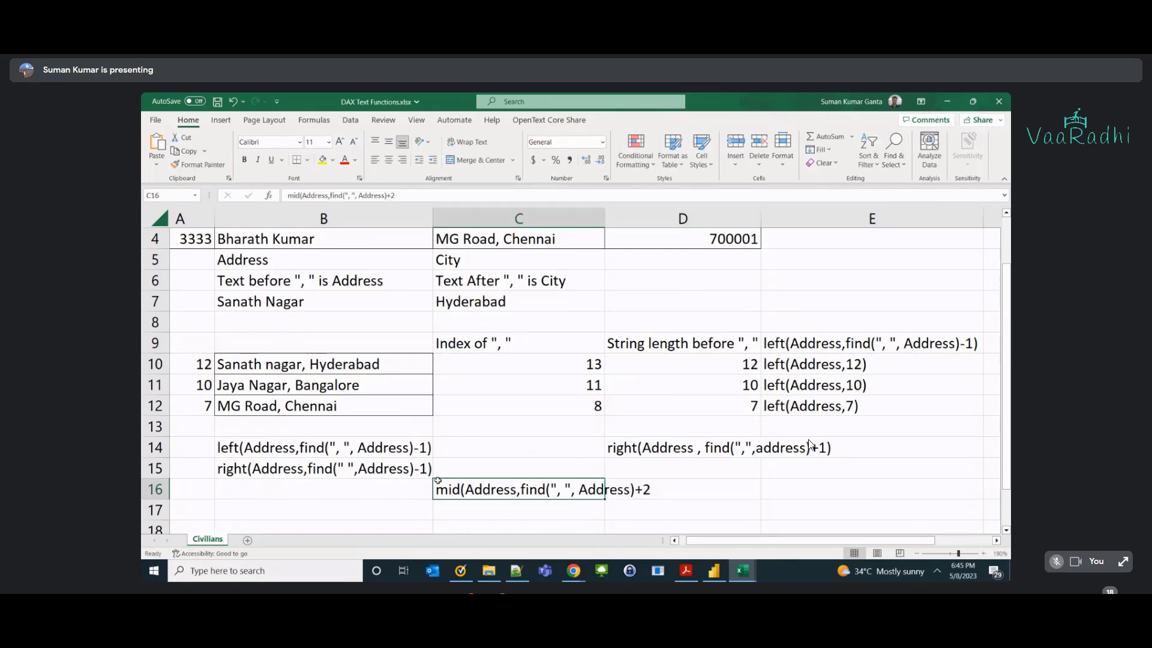
{"action": "key", "text": "End"}
{"action": "type", "text": ","}
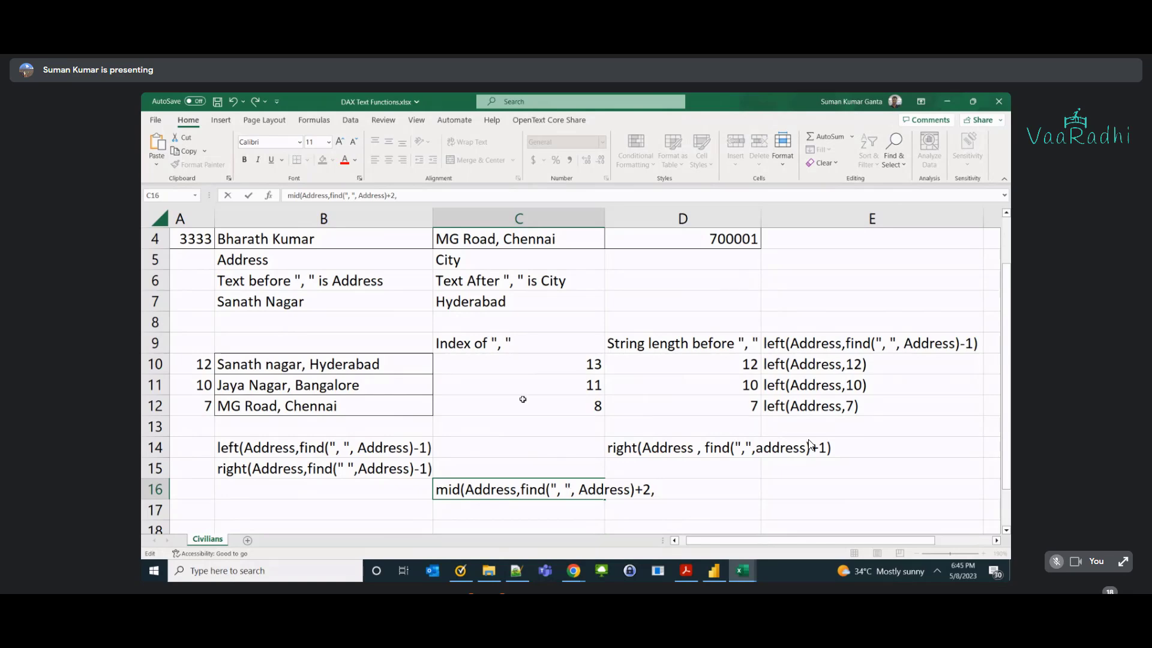
{"action": "left_click", "coordinate": [351, 382]}
Enter =len(B10) in A10 to show the first address's length, 23.
{"action": "left_click", "coordinate": [200, 368]}
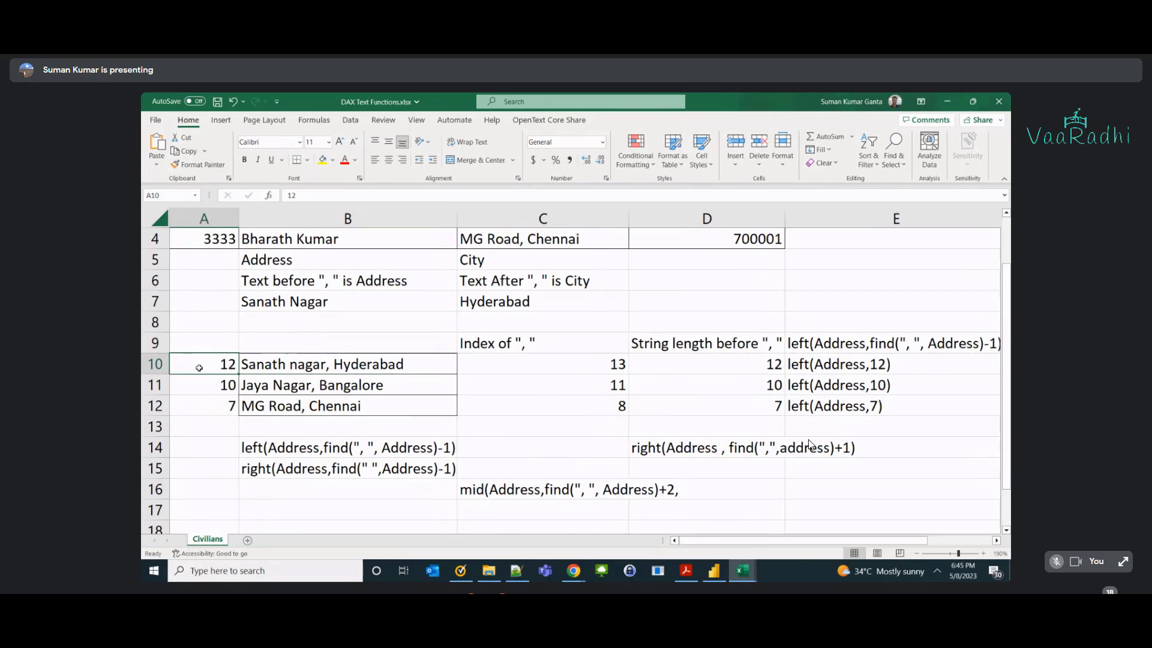
{"action": "type", "text": "=len"}
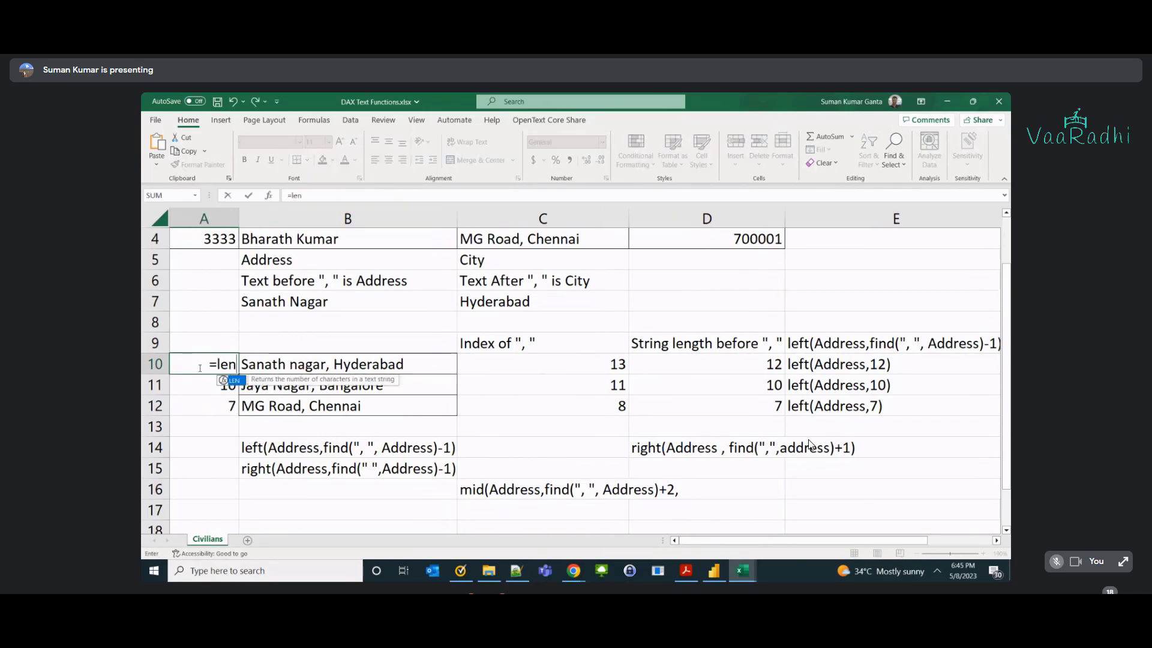
{"action": "type", "text": "("}
{"action": "key", "text": "Return"}
{"action": "key", "text": "Return"}
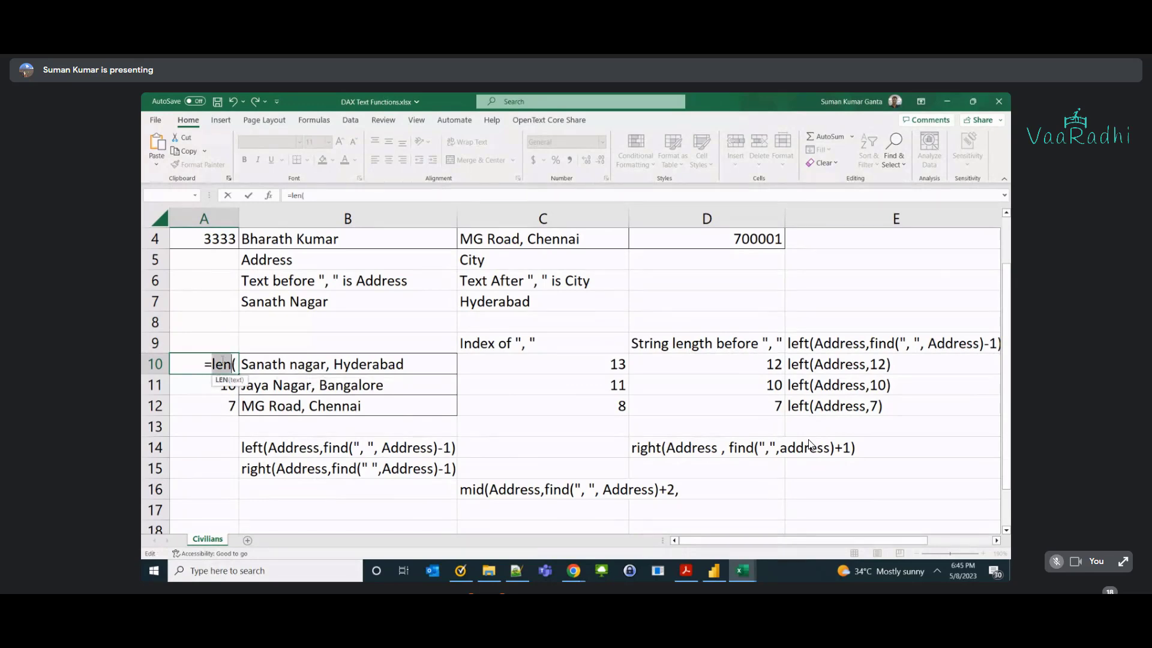
{"action": "left_click", "coordinate": [273, 359]}
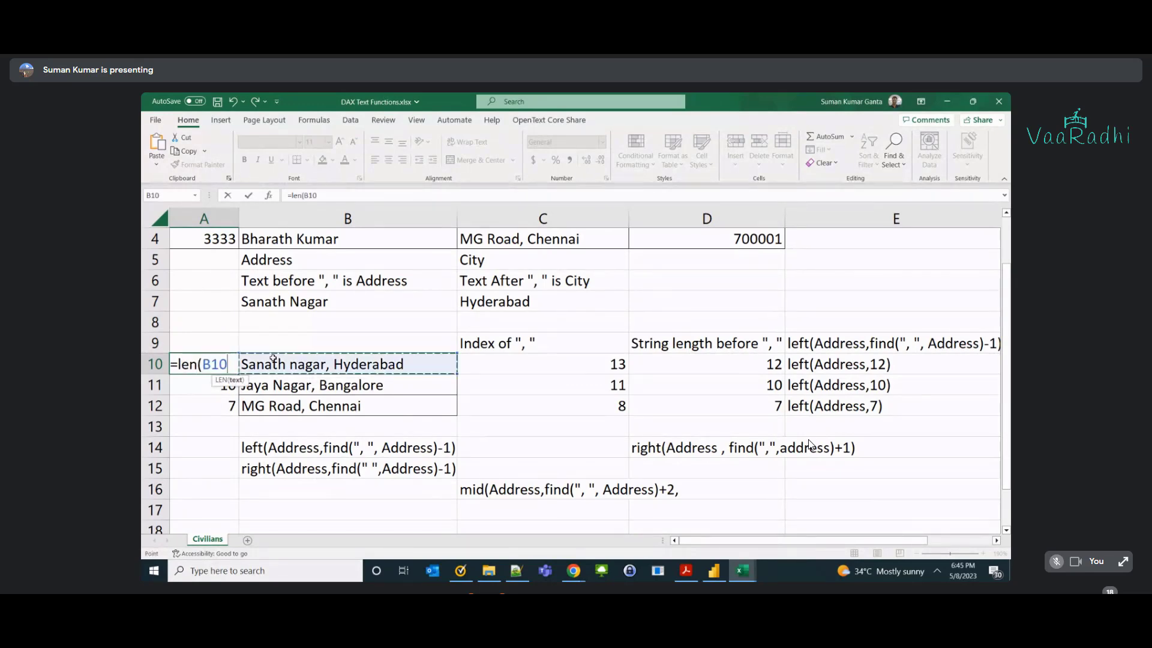
{"action": "key", "text": "Return"}
Copy the length formula into A11 and A12 (21 and 16), then mark B10's text before the comma.
{"action": "key", "text": "Up"}
{"action": "key", "text": "ctrl+c"}
{"action": "key", "text": "Down"}
{"action": "key", "text": "ctrl+v"}
{"action": "key", "text": "Down"}
{"action": "key", "text": "ctrl+v"}
{"action": "left_click", "coordinate": [273, 358]}
{"action": "key", "text": "Escape"}
{"action": "left_click", "coordinate": [233, 363]}
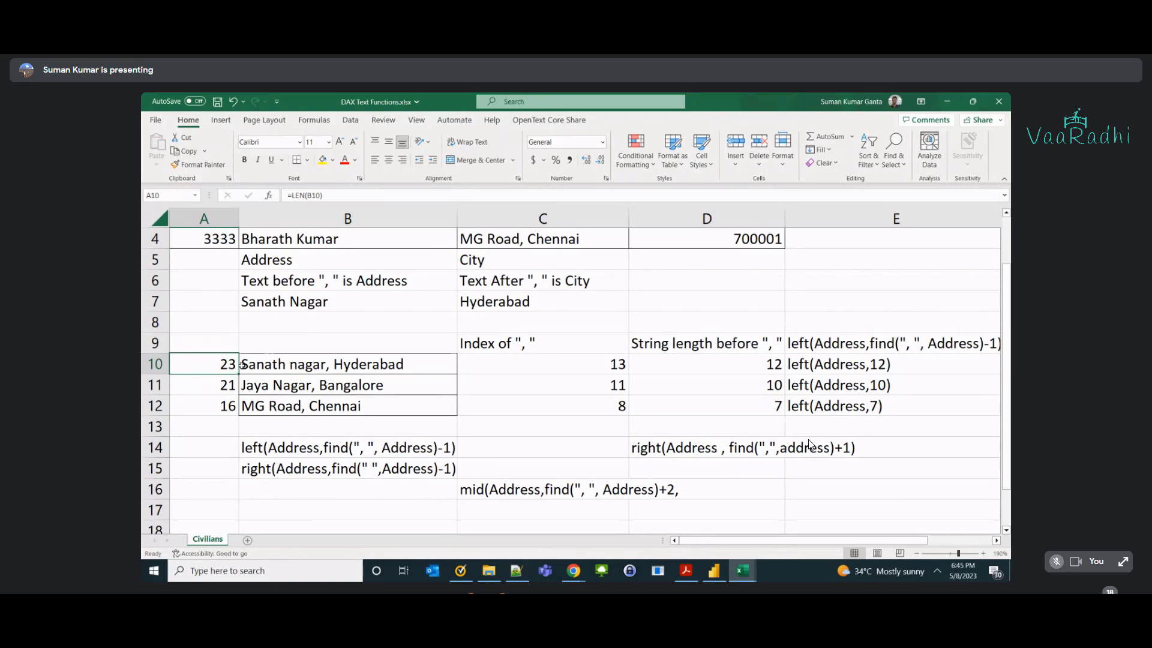
{"action": "double_click", "coordinate": [243, 364]}
{"action": "left_click_drag", "start_coordinate": [243, 364], "coordinate": [334, 364]}
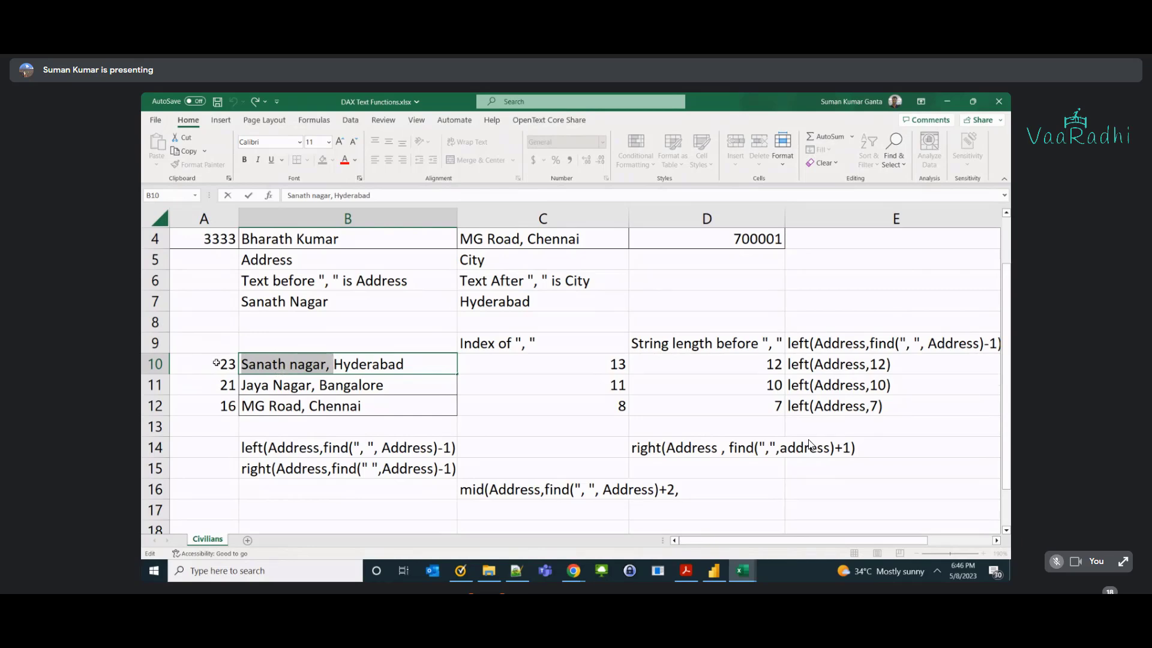
{"action": "left_click", "coordinate": [216, 342]}
{"action": "type", "text": "23-14"}
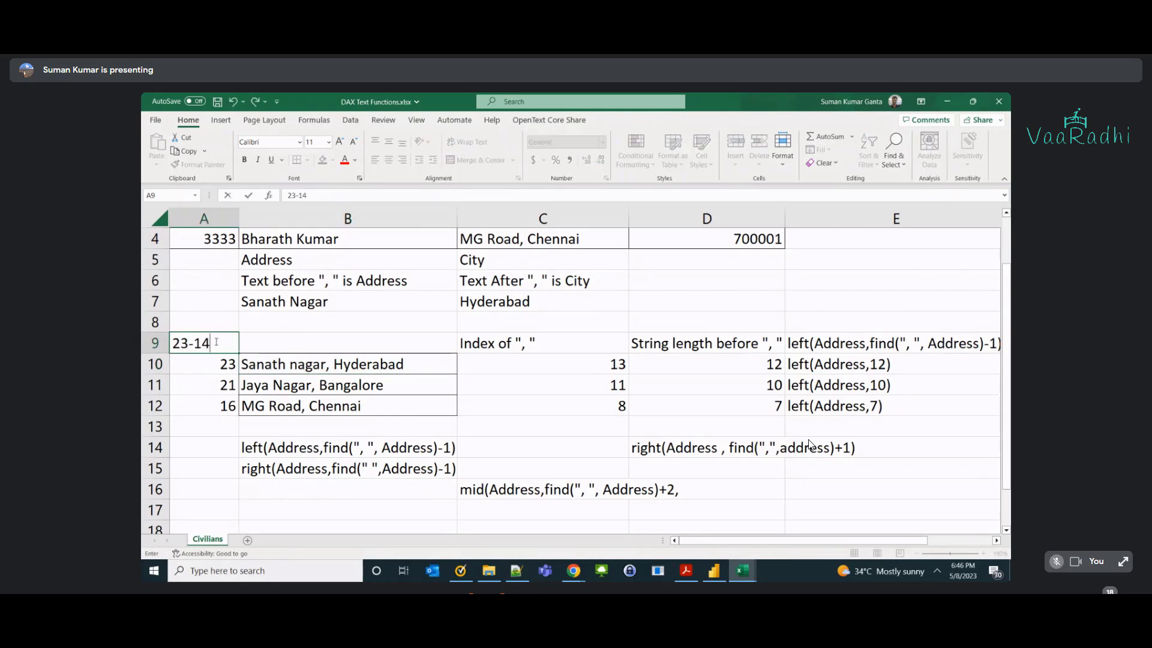
{"action": "key", "text": "Tab"}
{"action": "left_click", "coordinate": [215, 342]}
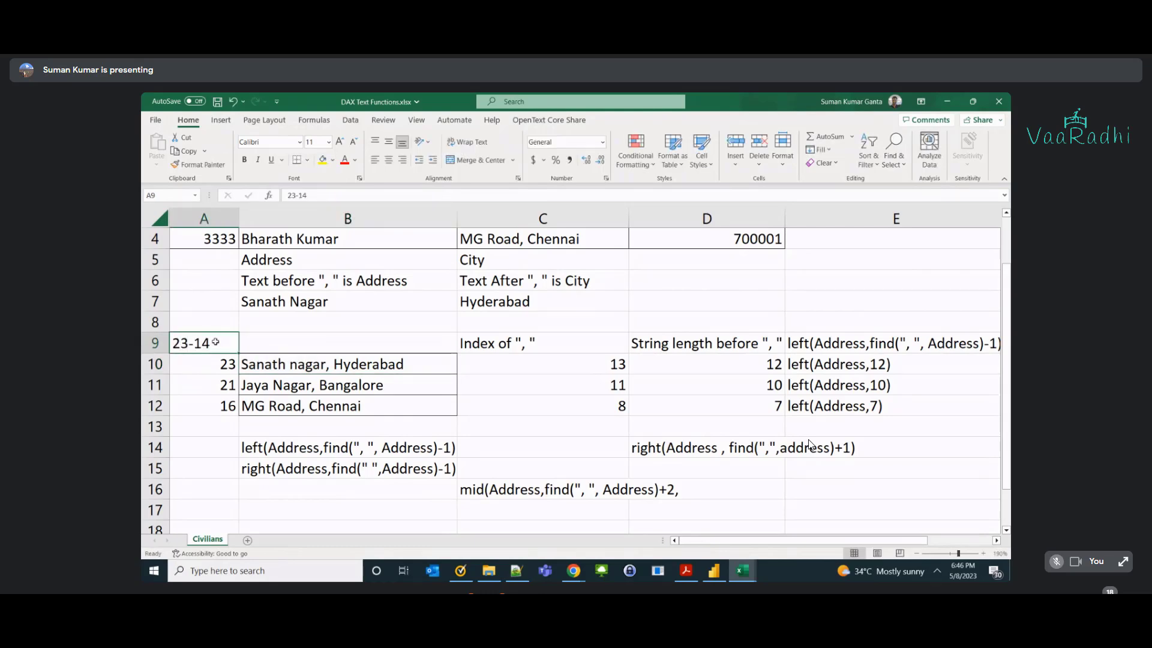
{"action": "type", "text": "=23-14"}
{"action": "key", "text": "Tab"}
{"action": "left_click", "coordinate": [216, 342]}
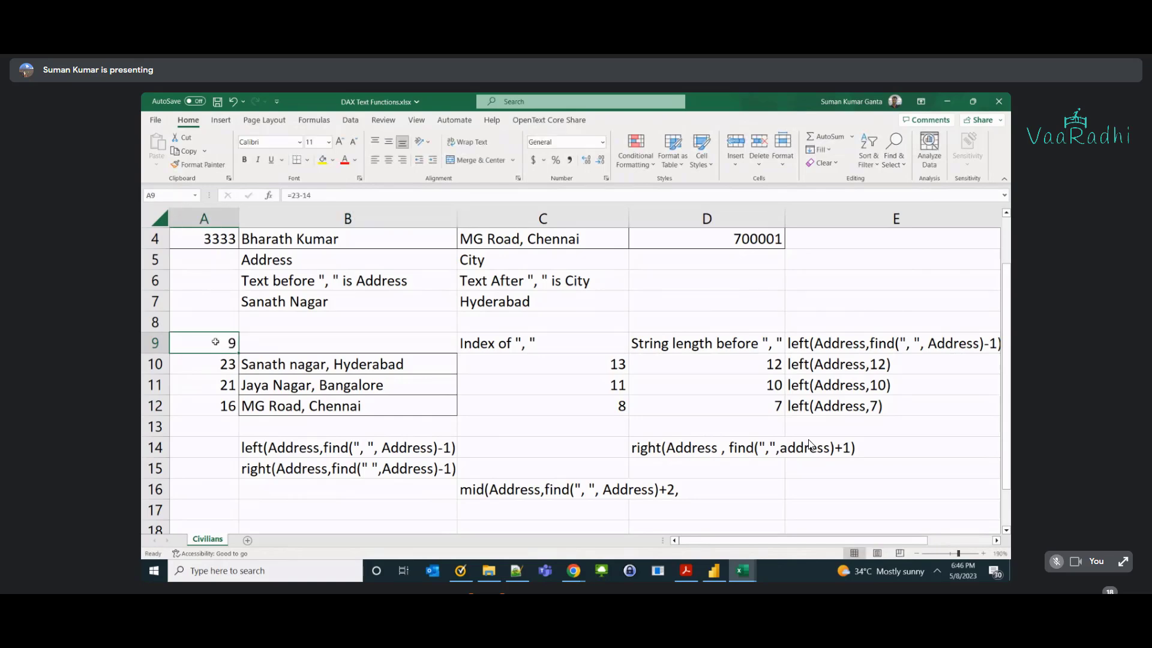
{"action": "double_click", "coordinate": [338, 363]}
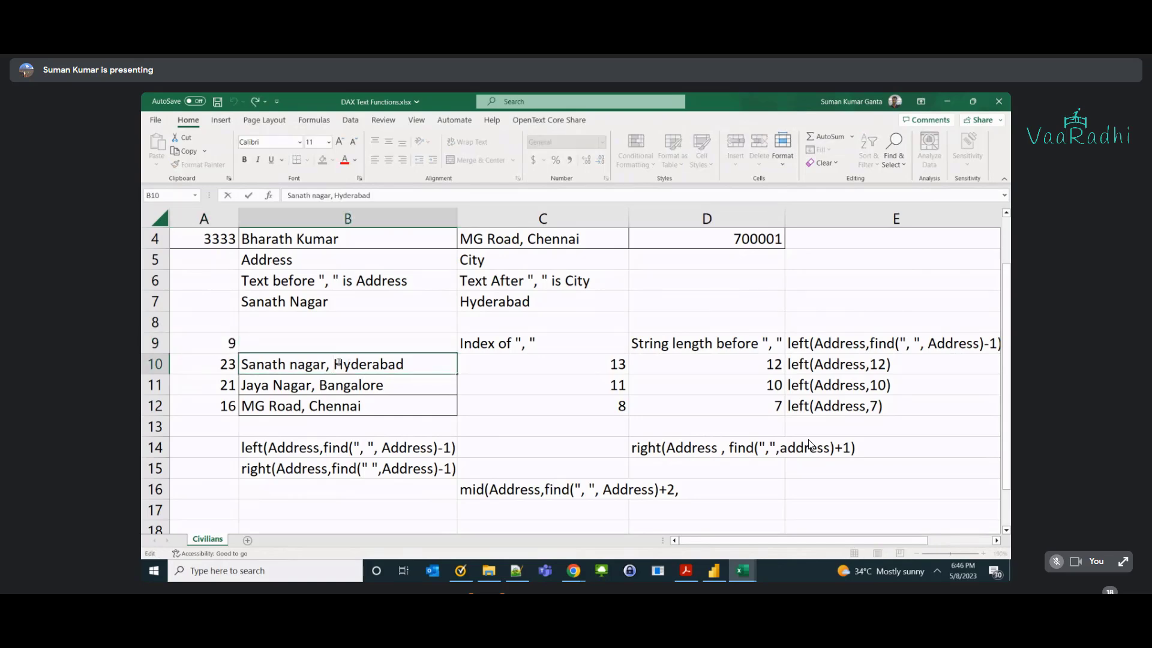
{"action": "key", "text": "shift+Right"}
{"action": "key", "text": "shift+Right"}
{"action": "key", "text": "shift+Right"}
{"action": "key", "text": "shift+Right"}
{"action": "key", "text": "shift+Right"}
{"action": "key", "text": "shift+Right"}
{"action": "key", "text": "shift+Right"}
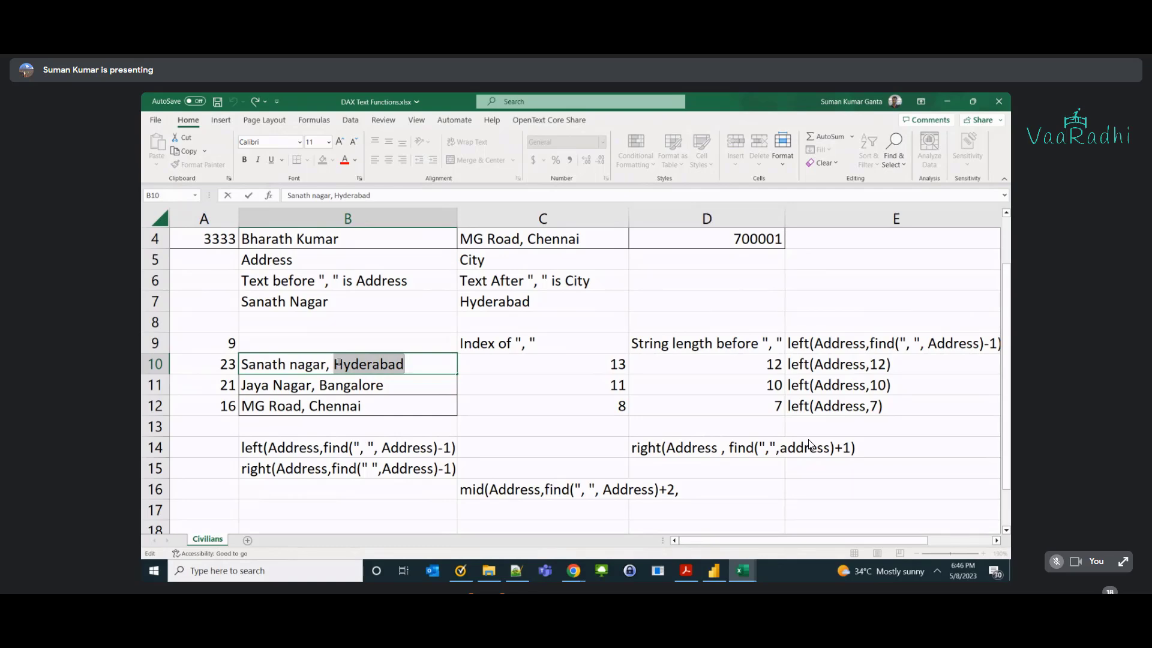
{"action": "double_click", "coordinate": [545, 486]}
{"action": "left_click_drag", "start_coordinate": [545, 489], "coordinate": [675, 491]}
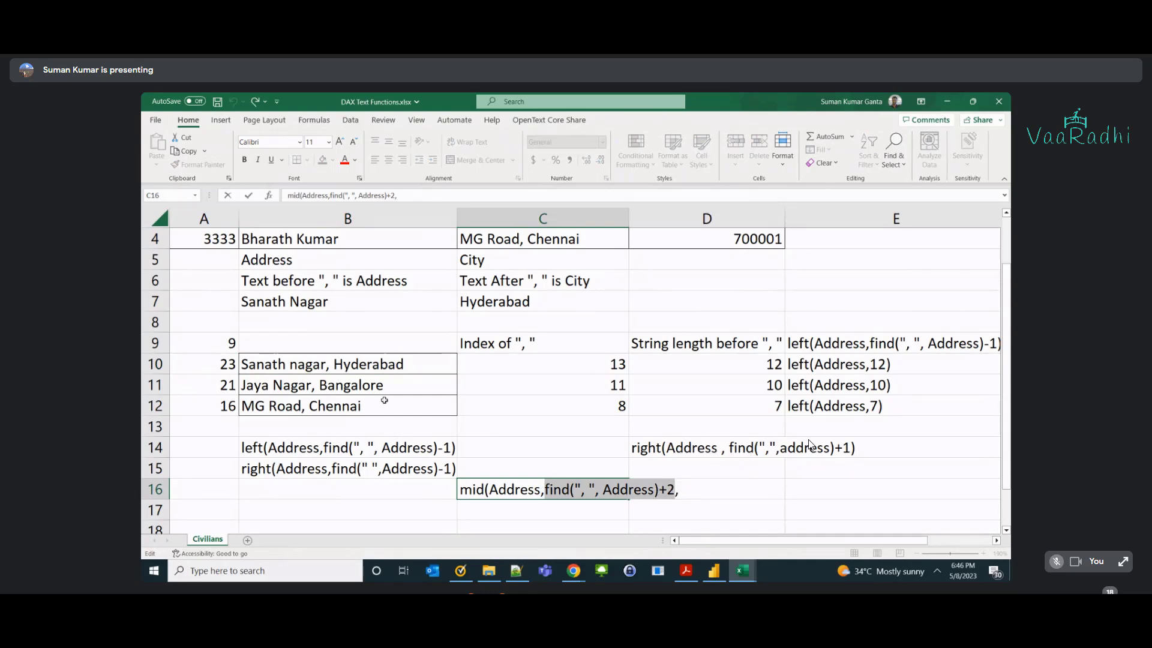
{"action": "double_click", "coordinate": [334, 366]}
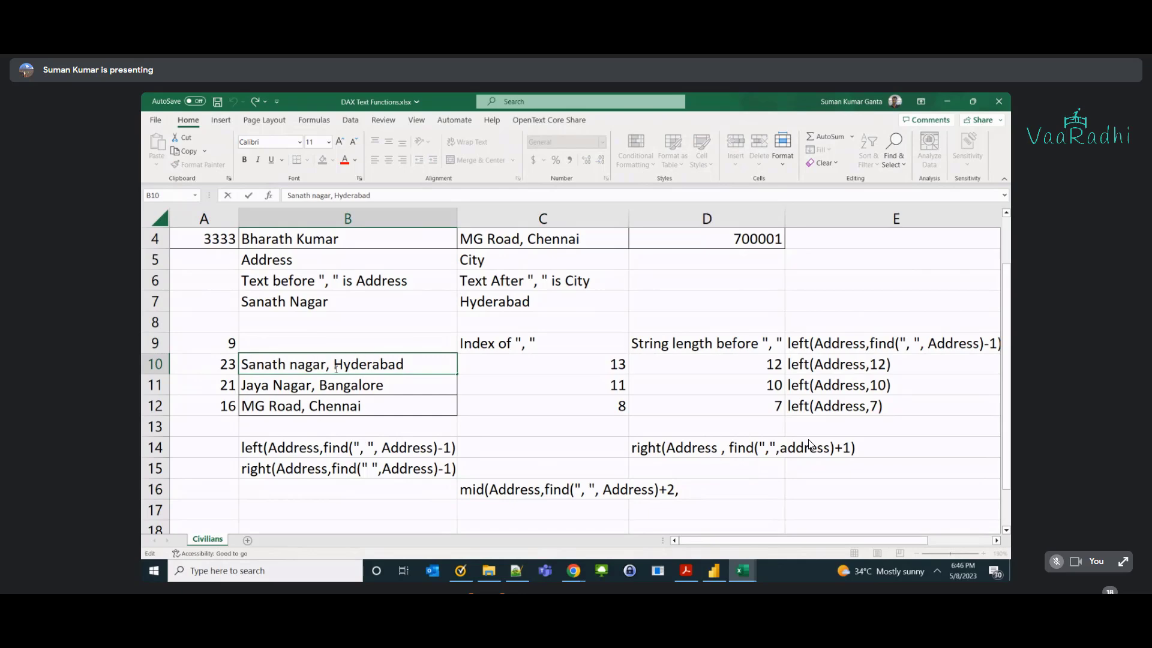
{"action": "left_click", "coordinate": [328, 368]}
{"action": "left_click", "coordinate": [334, 366]}
{"action": "double_click", "coordinate": [312, 385]}
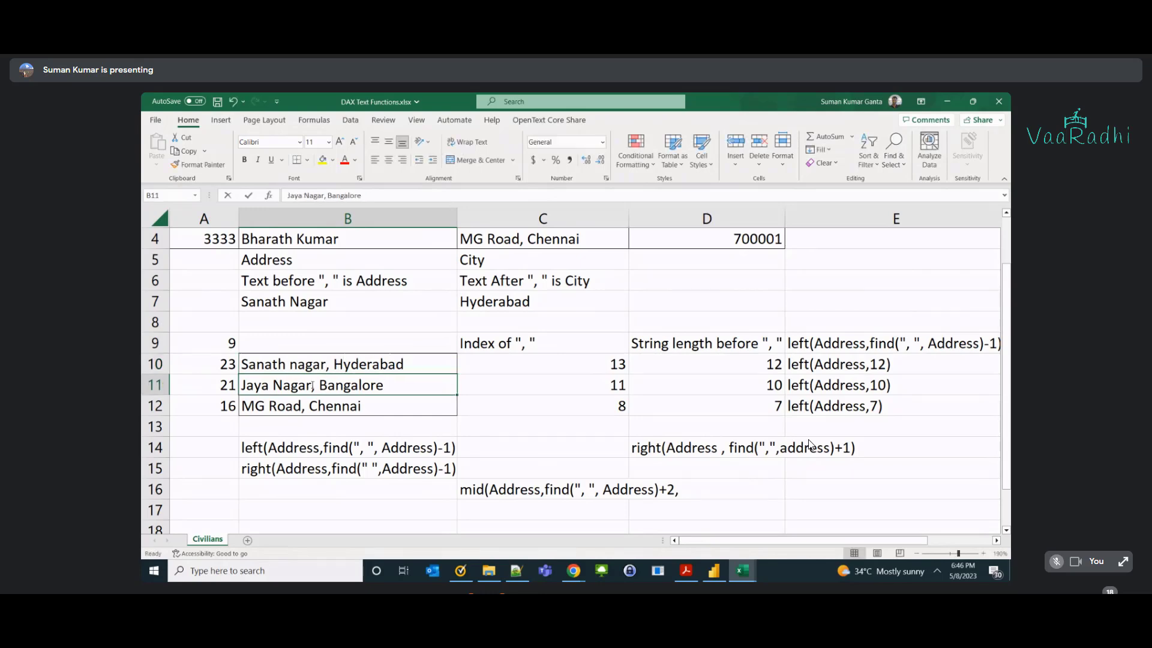
{"action": "key", "text": "Right"}
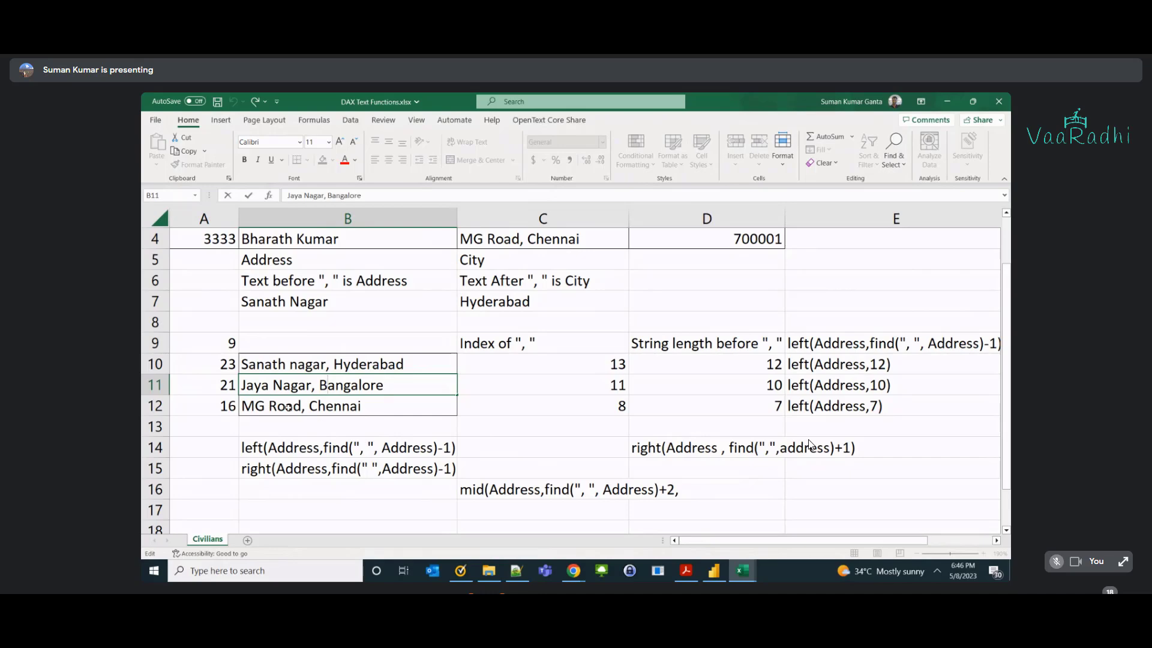
{"action": "double_click", "coordinate": [301, 407]}
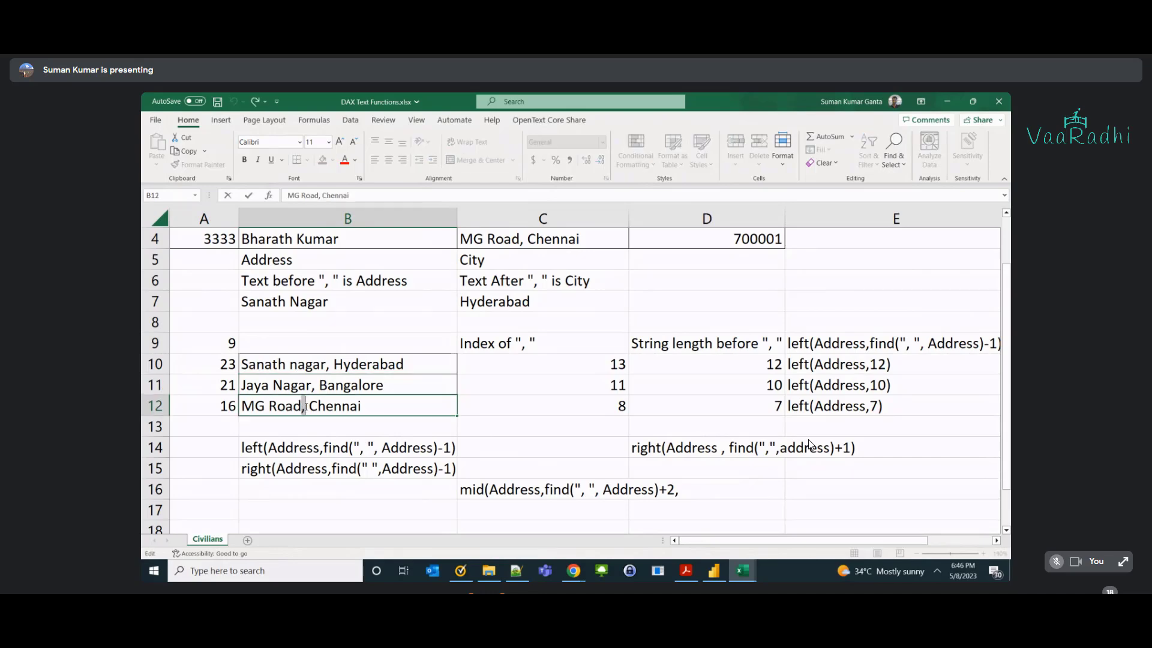
{"action": "key", "text": "Right"}
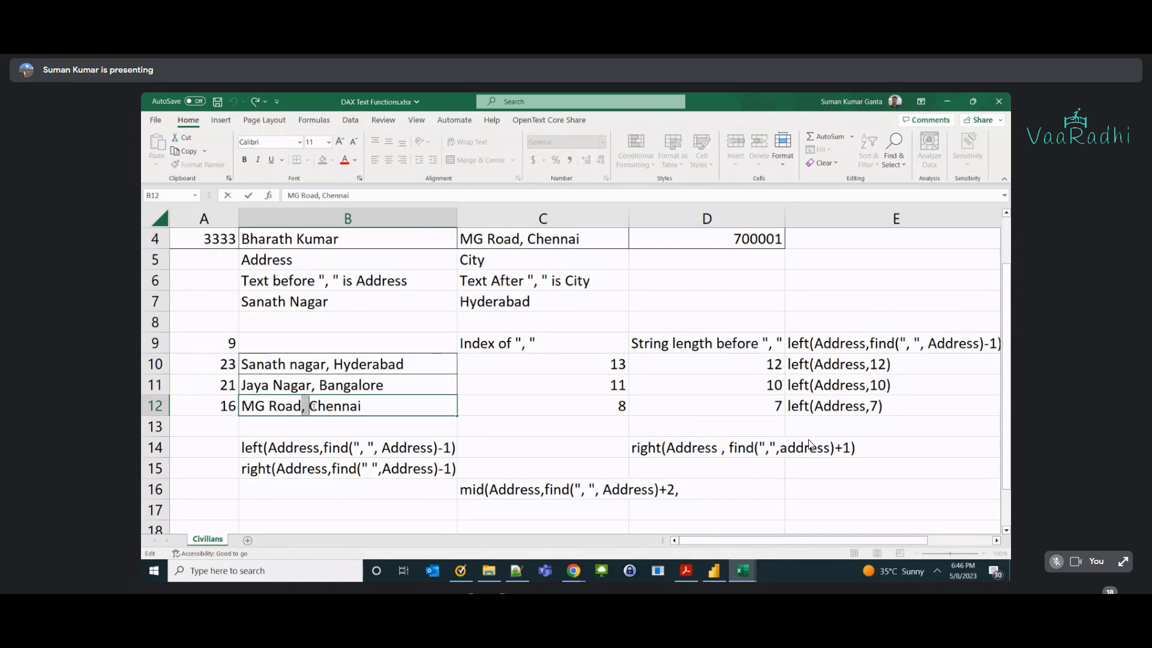
{"action": "key", "text": "ctrl+shift+Right"}
{"action": "key", "text": "Left"}
{"action": "key", "text": "Right"}
{"action": "key", "text": "shift+Left"}
{"action": "double_click", "coordinate": [327, 385]}
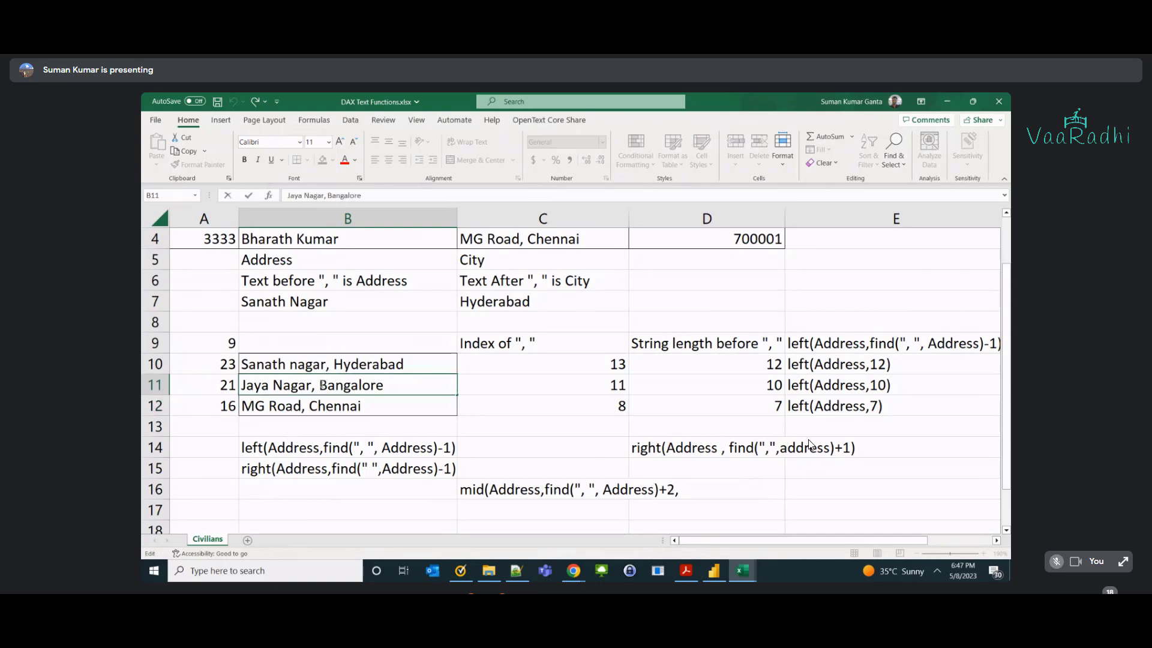
{"action": "key", "text": "shift+Right"}
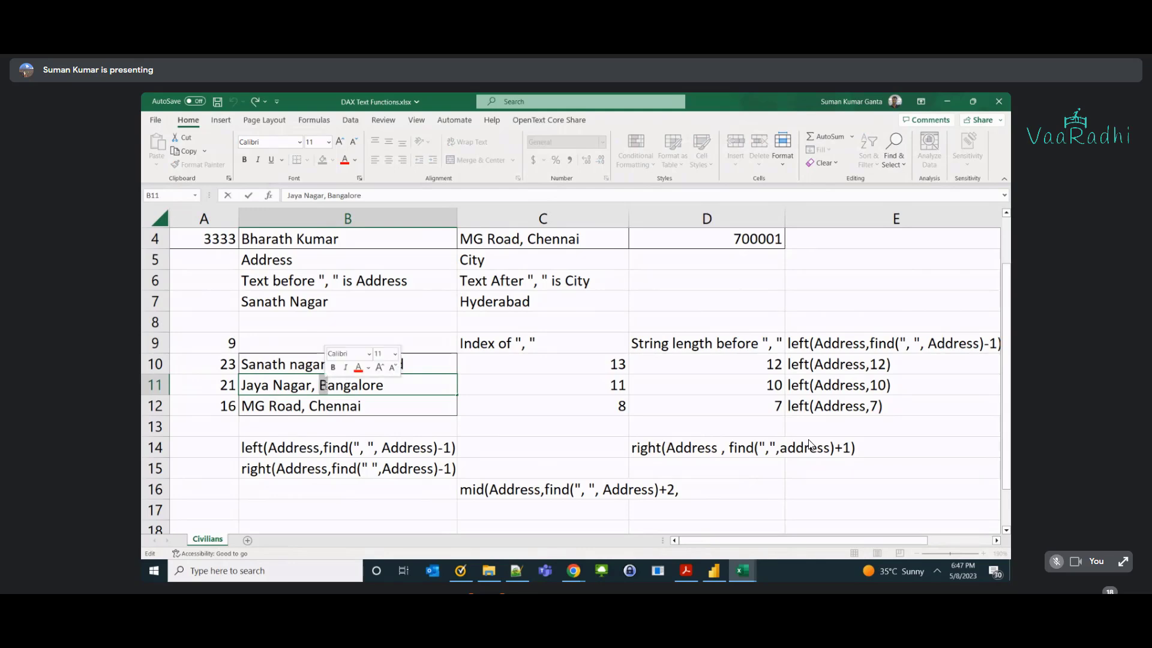
{"action": "left_click", "coordinate": [542, 491]}
{"action": "double_click", "coordinate": [544, 490]}
{"action": "left_click_drag", "start_coordinate": [543, 491], "coordinate": [697, 492]}
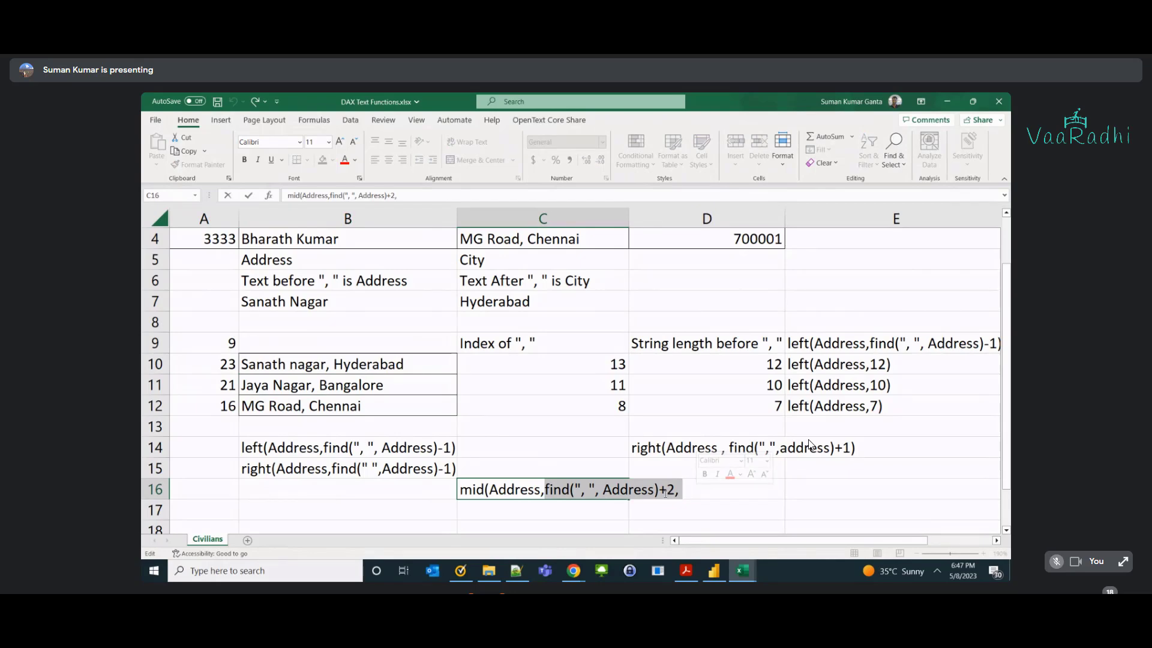
{"action": "left_click", "coordinate": [690, 490]}
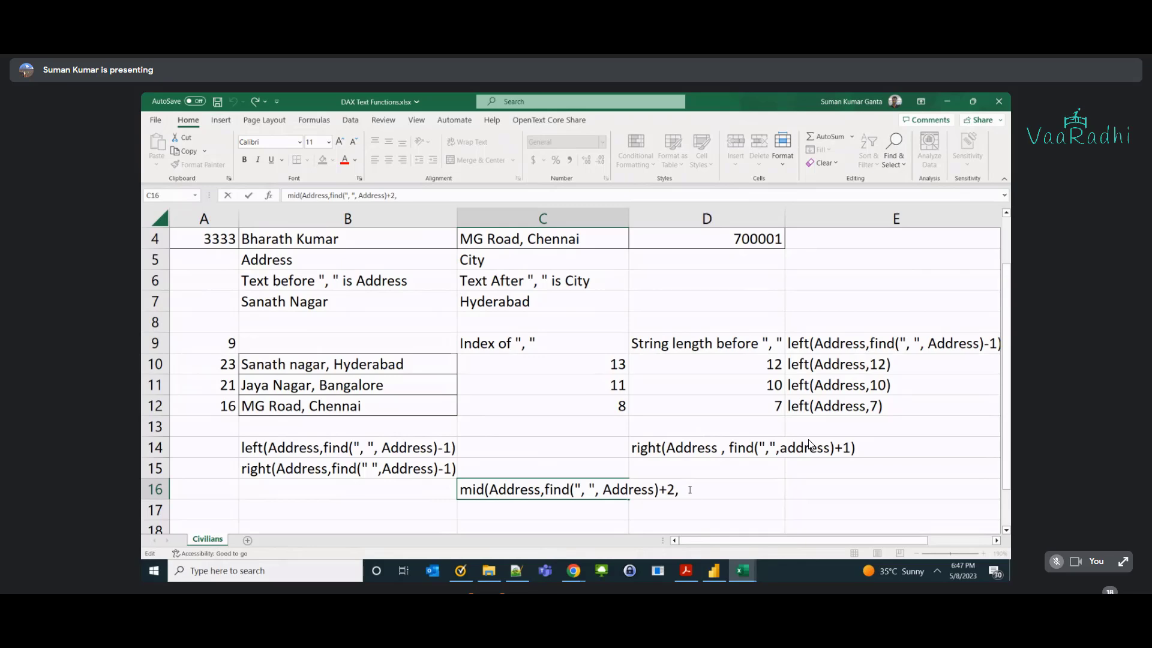
{"action": "left_click", "coordinate": [229, 345]}
{"action": "left_click", "coordinate": [227, 364]}
{"action": "double_click", "coordinate": [227, 364]}
{"action": "key", "text": "Escape"}
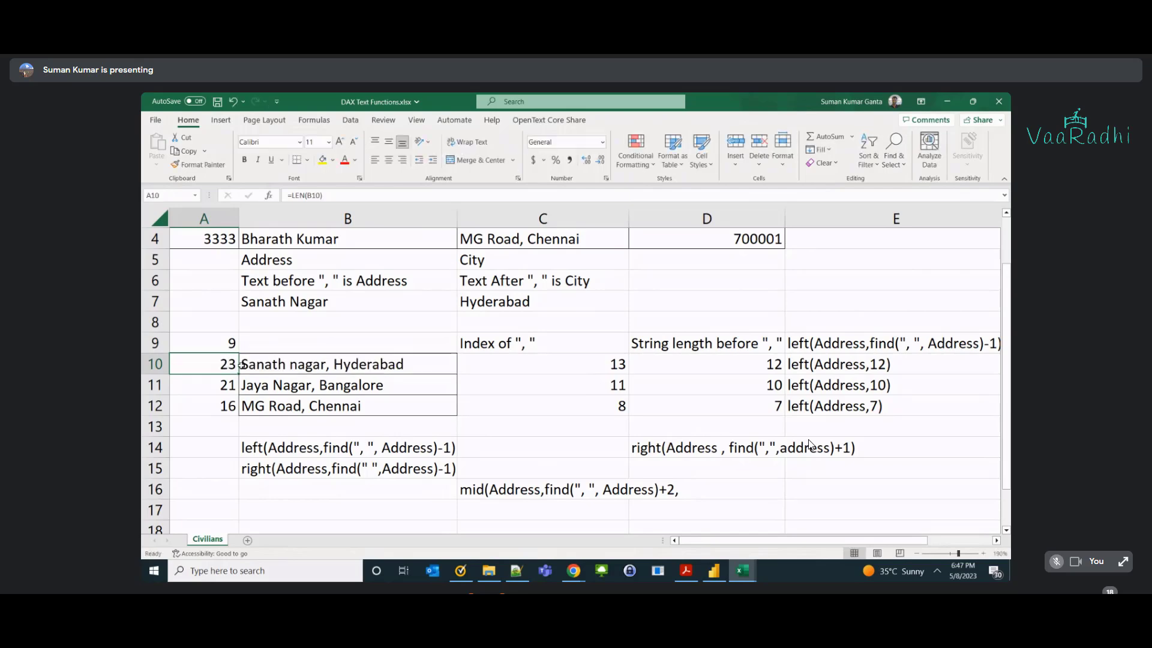
{"action": "left_click", "coordinate": [252, 364]}
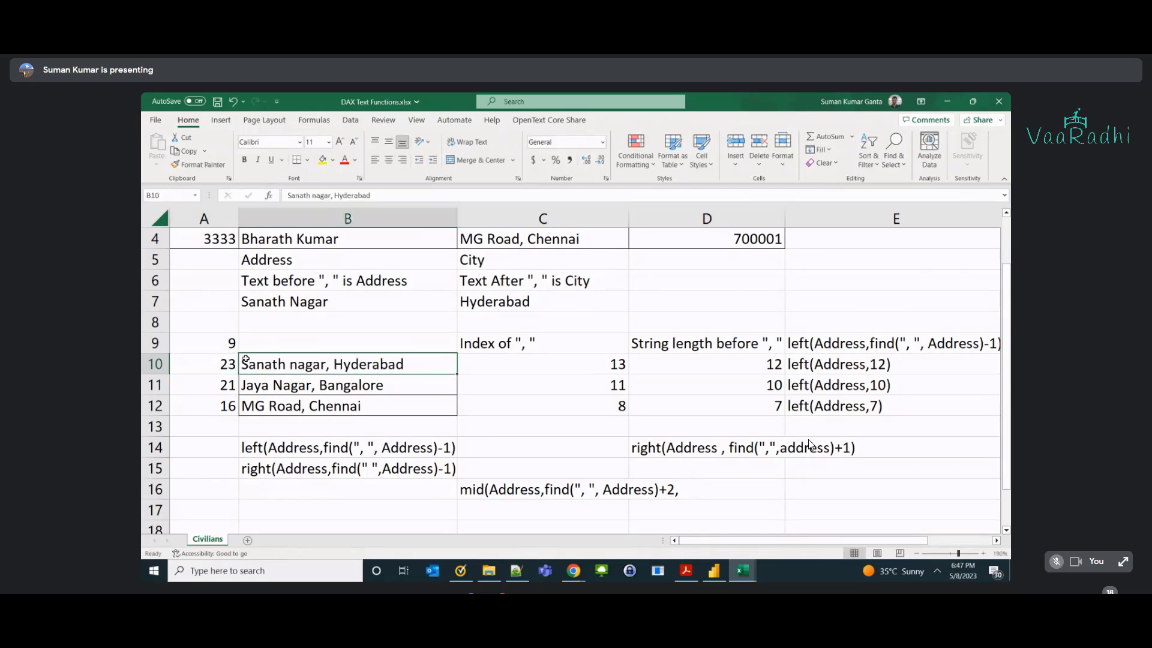
{"action": "double_click", "coordinate": [243, 364]}
{"action": "left_click_drag", "start_coordinate": [243, 364], "coordinate": [335, 363]}
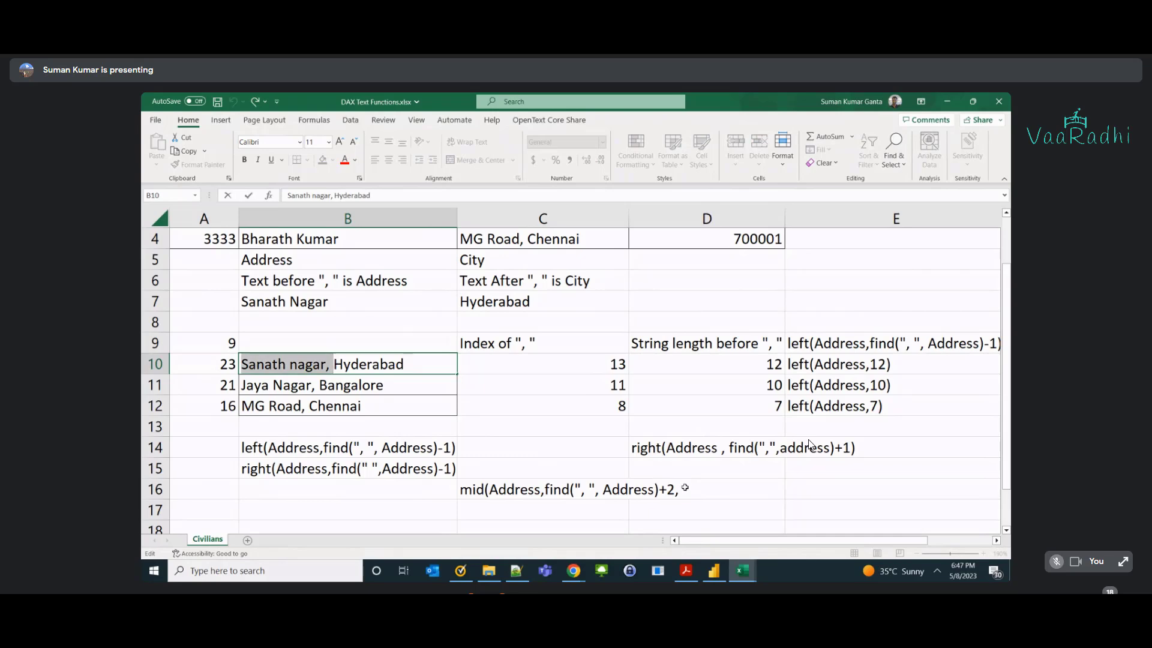
{"action": "left_click", "coordinate": [685, 488]}
{"action": "double_click", "coordinate": [532, 490]}
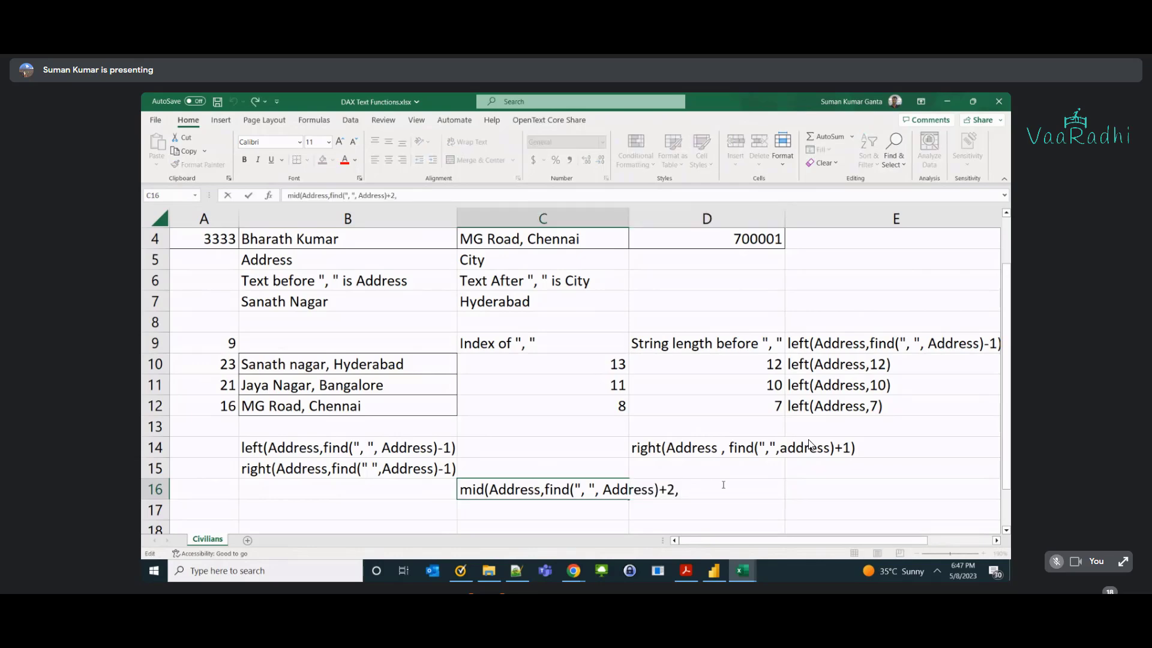
Finish C16's text with len(Address)-find(" ",Address)) as the length argument.
{"action": "type", "text": "len(Address)-find"}
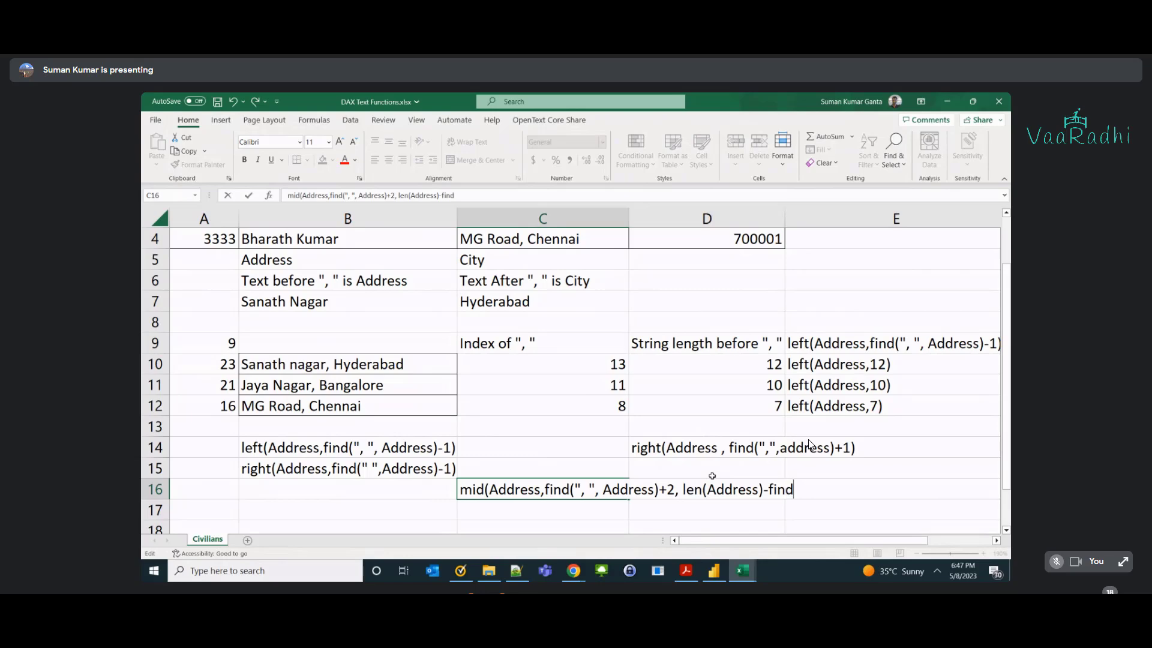
{"action": "type", "text": "(\","}
{"action": "key", "text": "BackSpace"}
{"action": "type", "text": ",Address))"}
{"action": "key", "text": "Return"}
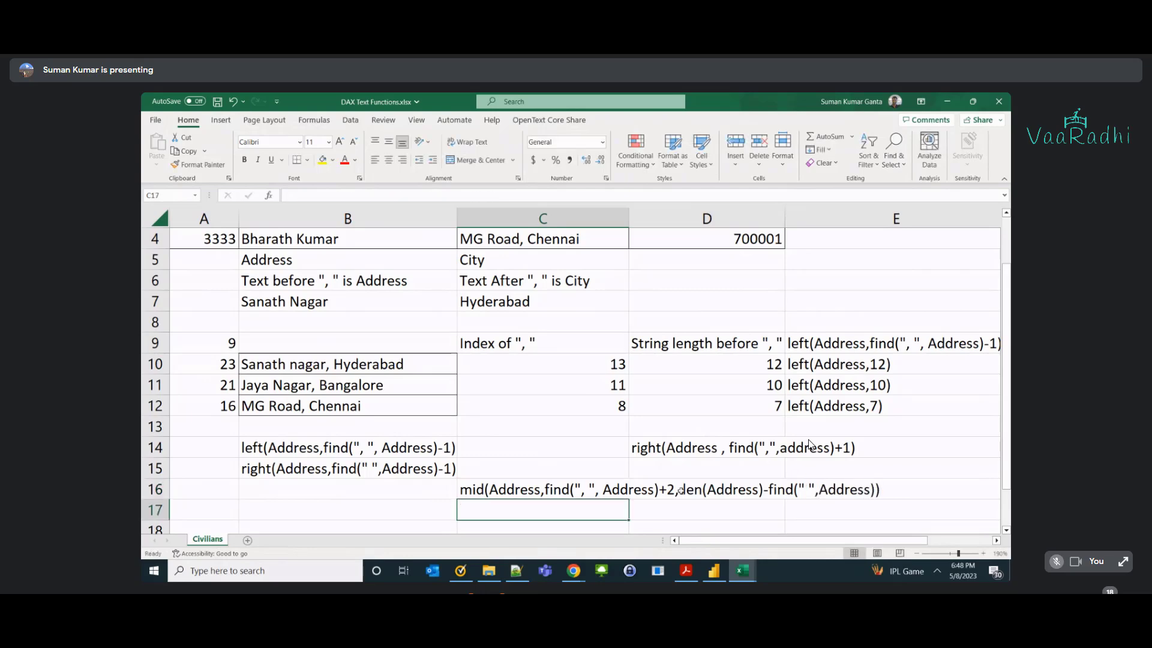
Reopen C16 and select its find start argument.
{"action": "left_click", "coordinate": [707, 489]}
{"action": "double_click", "coordinate": [499, 489]}
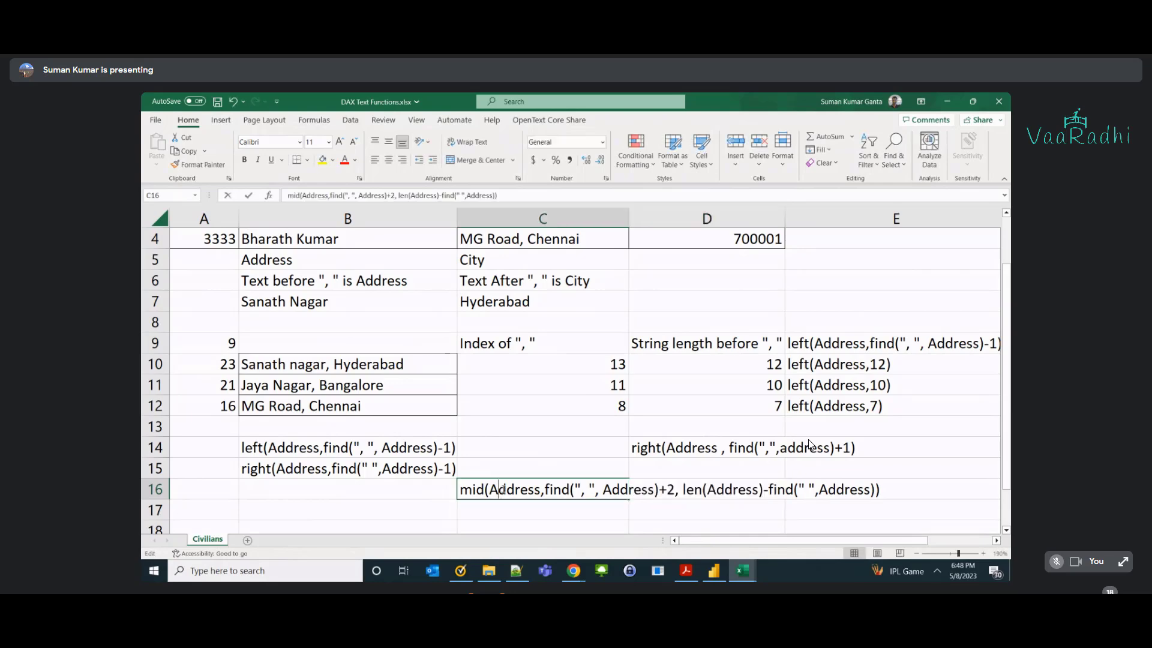
{"action": "double_click", "coordinate": [507, 489]}
{"action": "left_click", "coordinate": [546, 489]}
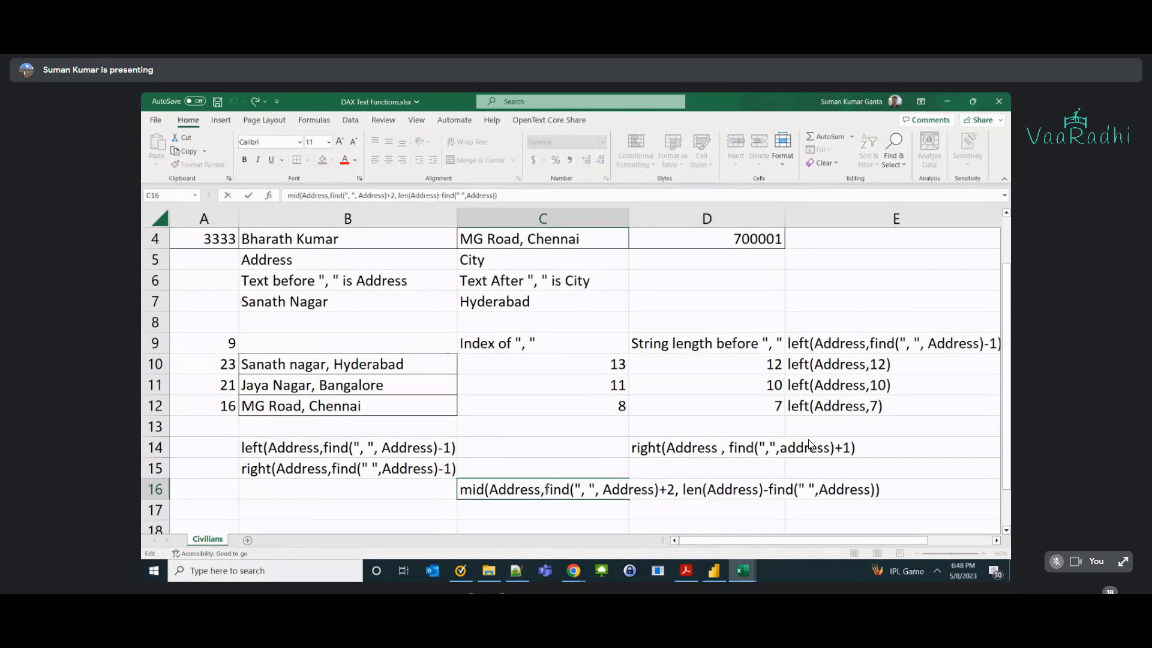
{"action": "left_click_drag", "start_coordinate": [546, 489], "coordinate": [675, 495]}
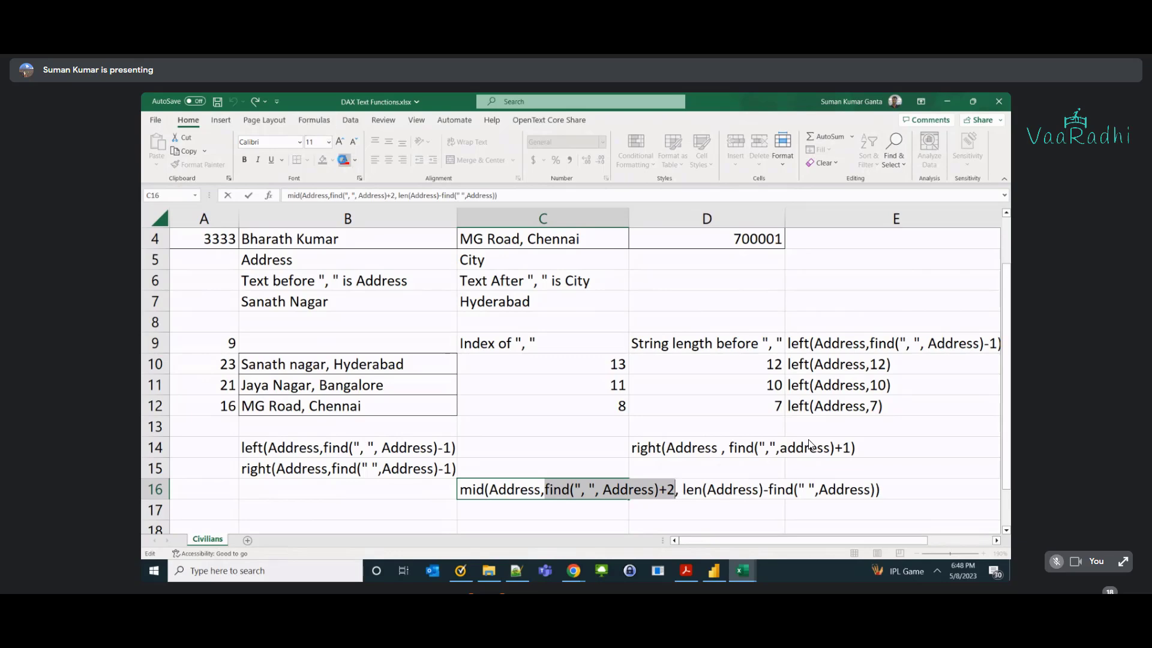
Colour C16's find start argument red and its len length argument green.
{"action": "left_click", "coordinate": [344, 159]}
{"action": "left_click", "coordinate": [527, 489]}
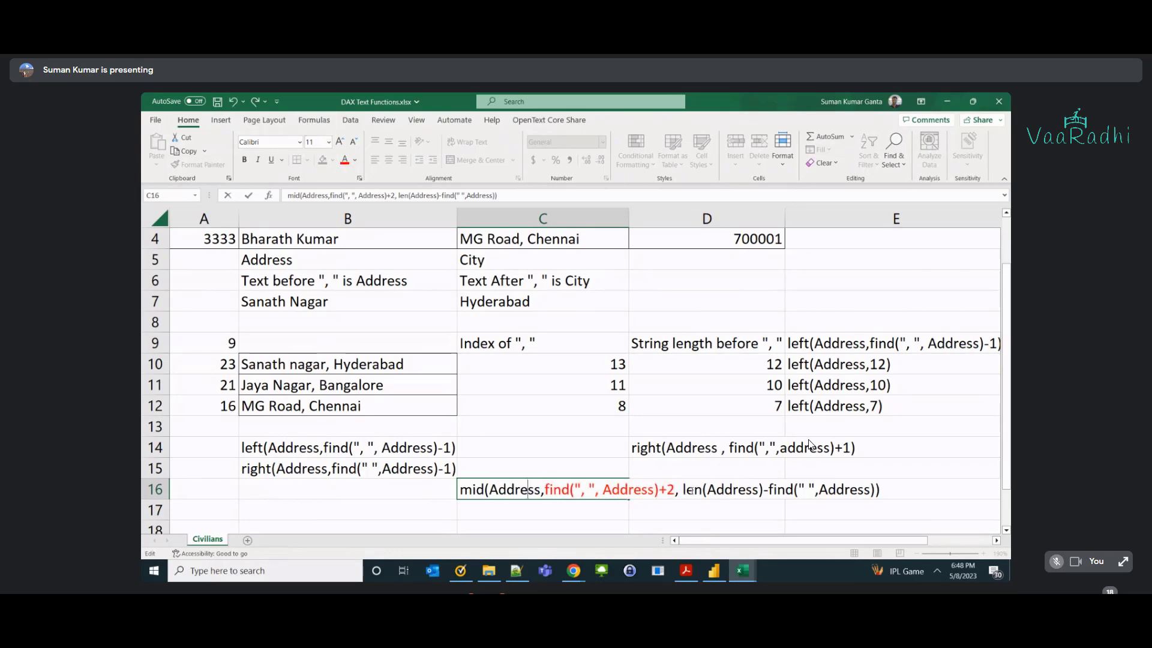
{"action": "left_click_drag", "start_coordinate": [683, 489], "coordinate": [876, 489]}
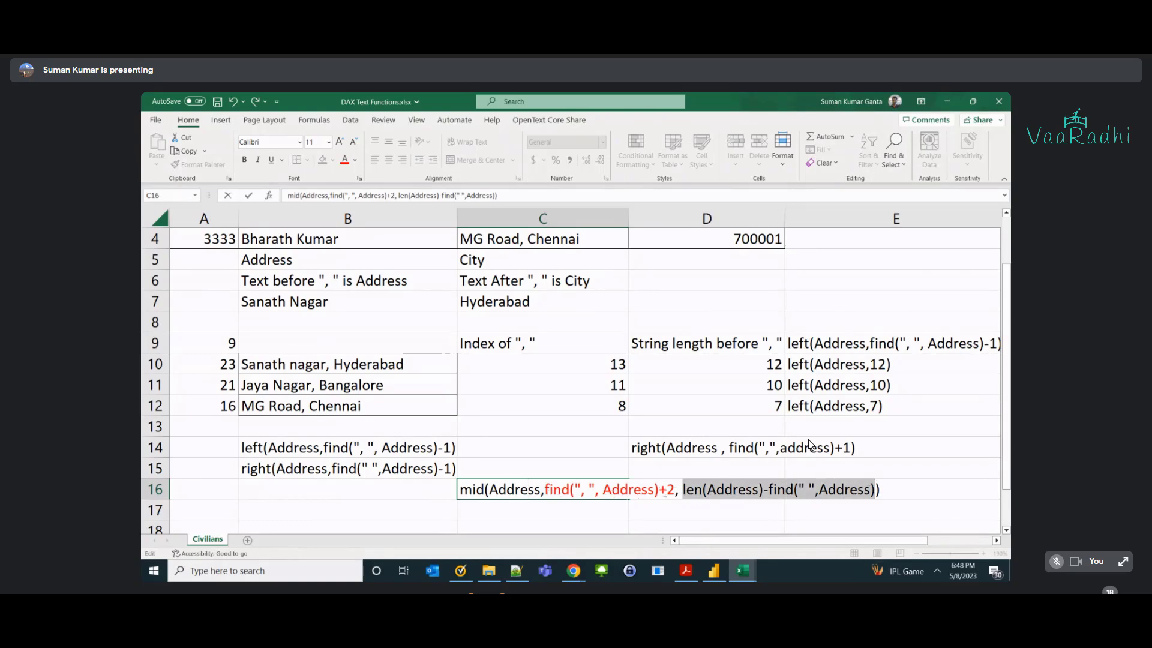
{"action": "left_click", "coordinate": [356, 160]}
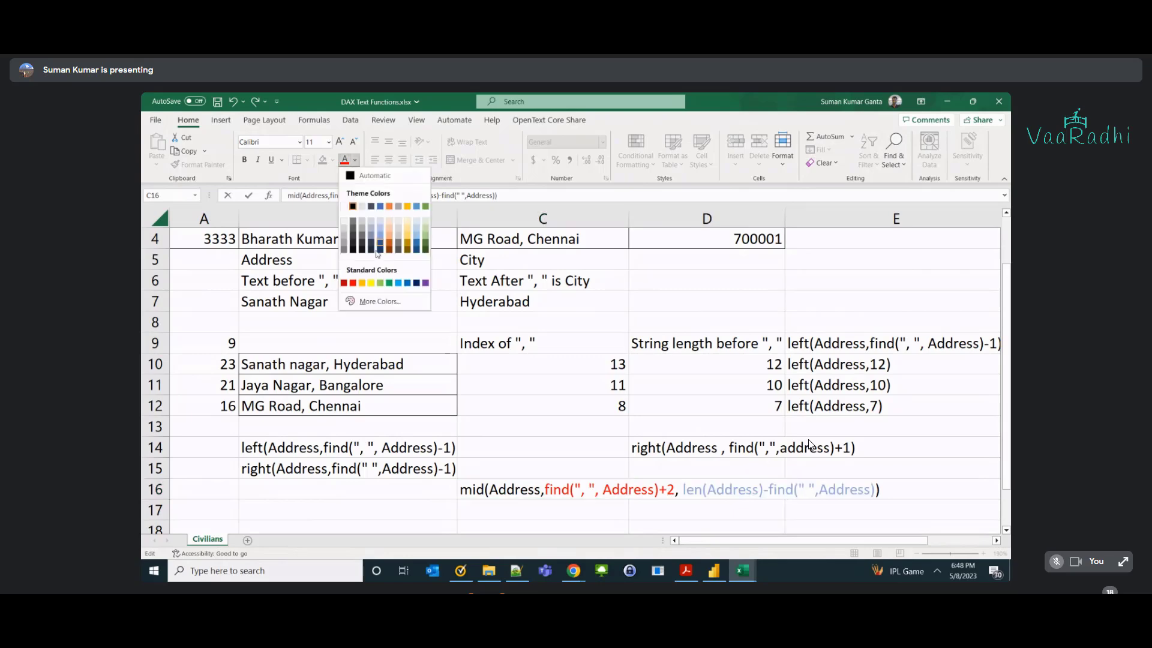
{"action": "left_click", "coordinate": [389, 286]}
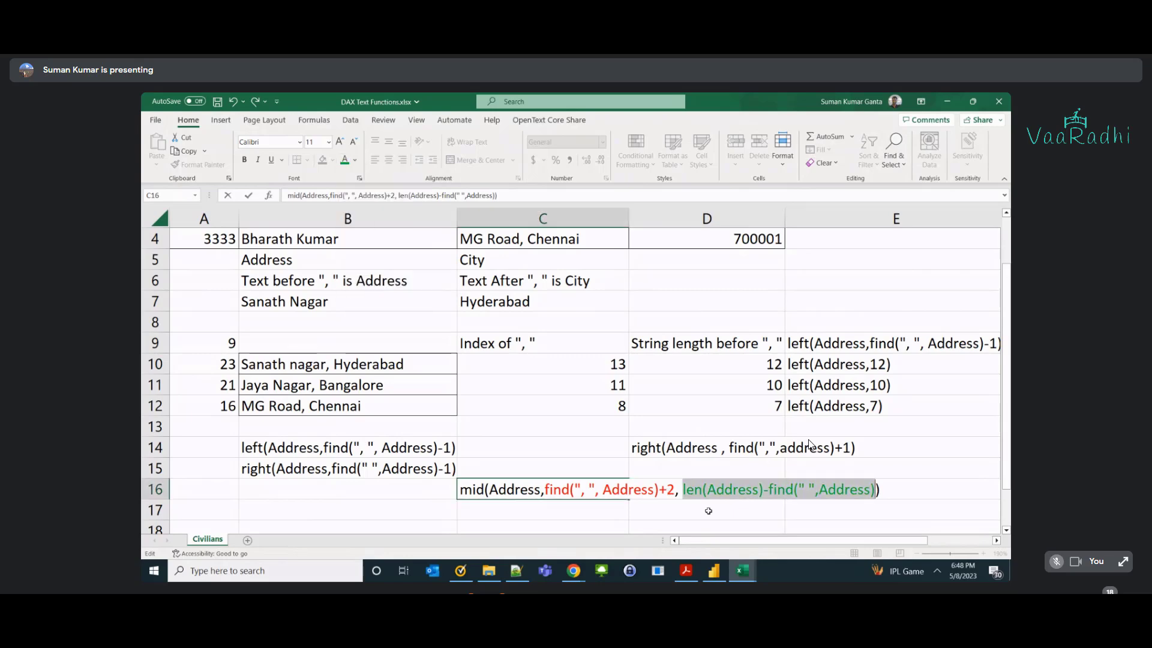
{"action": "left_click", "coordinate": [665, 508]}
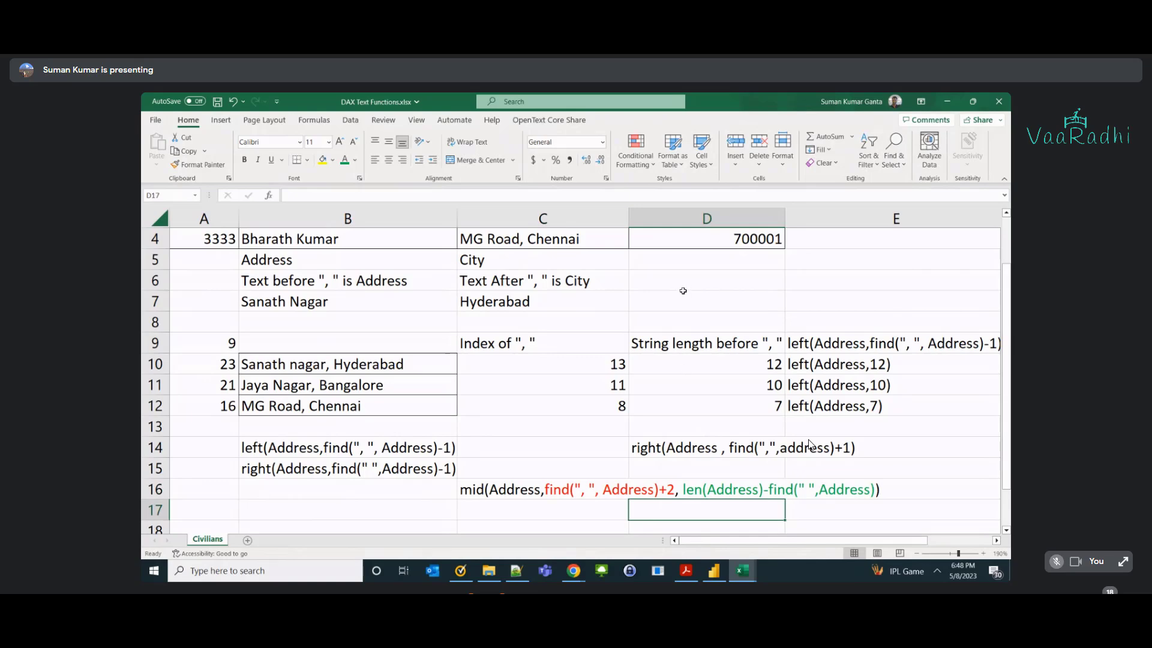
Switch back to Power BI Desktop's Civilians CityPart column.
{"action": "key", "text": "alt+Tab"}
{"action": "key", "text": "alt+Tab"}
{"action": "double_click", "coordinate": [701, 491]}
{"action": "double_click", "coordinate": [552, 489]}
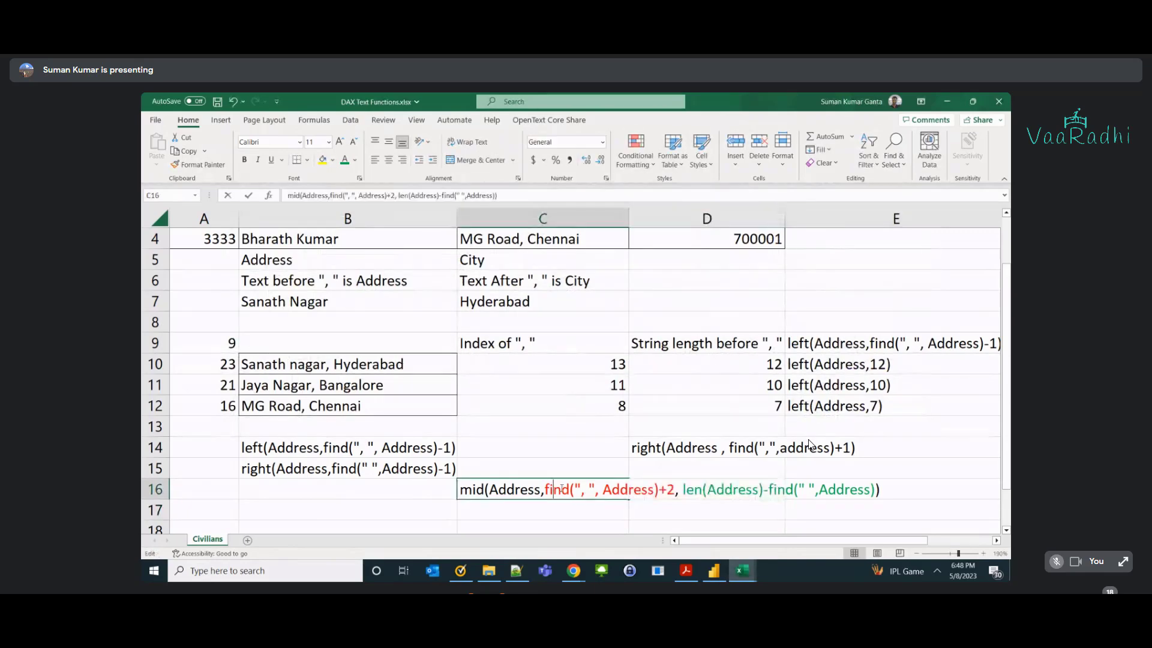
{"action": "key", "text": "alt+Tab"}
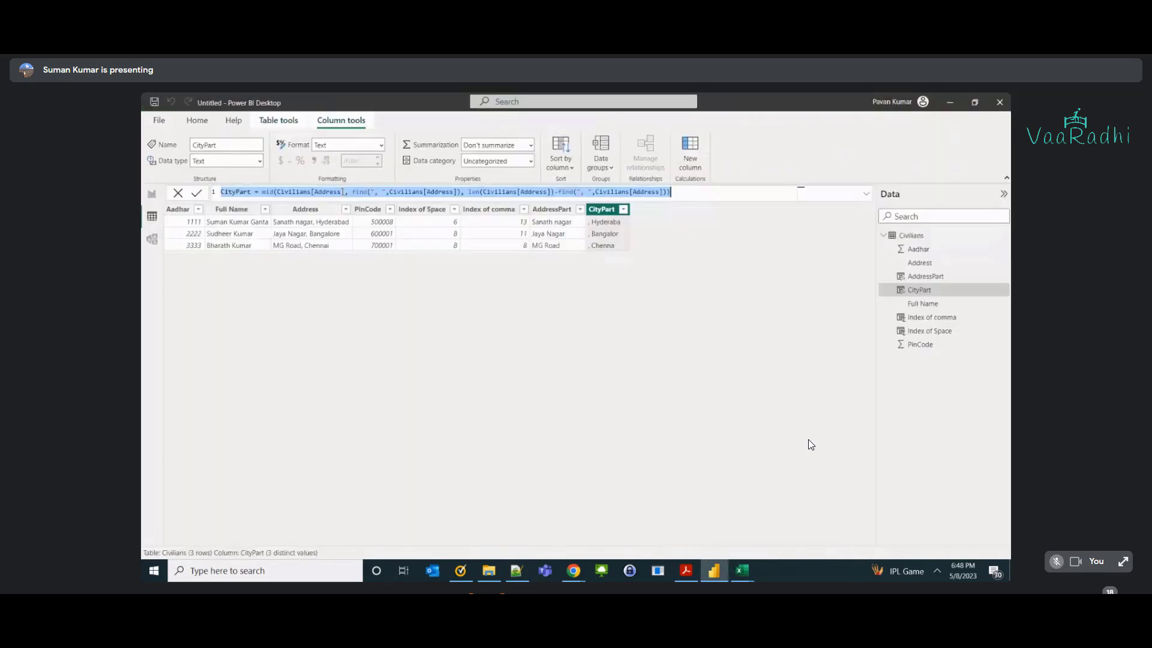
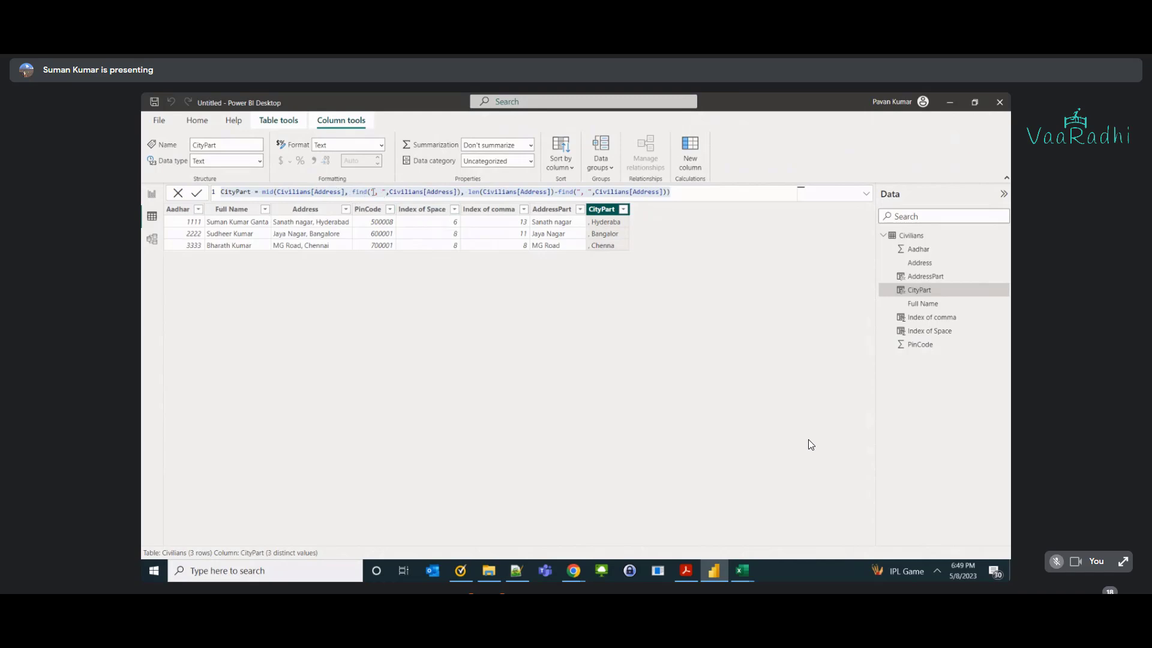
Select and inspect the CityPart MID/FIND/LEN formula in the formula bar.
{"action": "key", "text": "ctrl+a"}
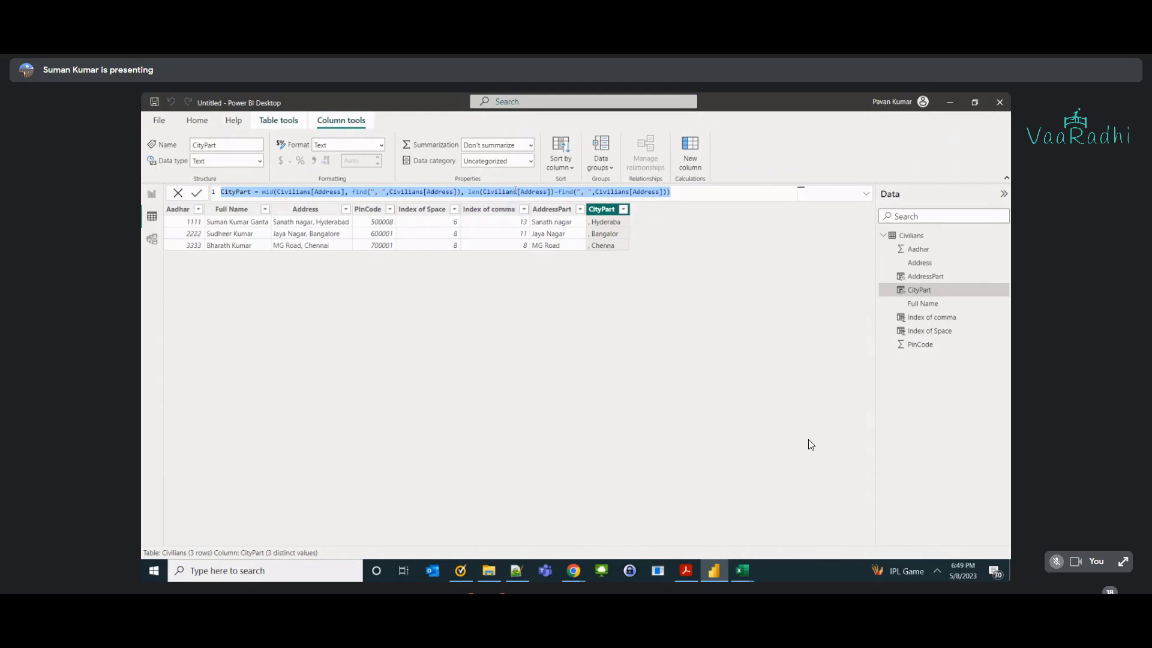
{"action": "left_click", "coordinate": [555, 192]}
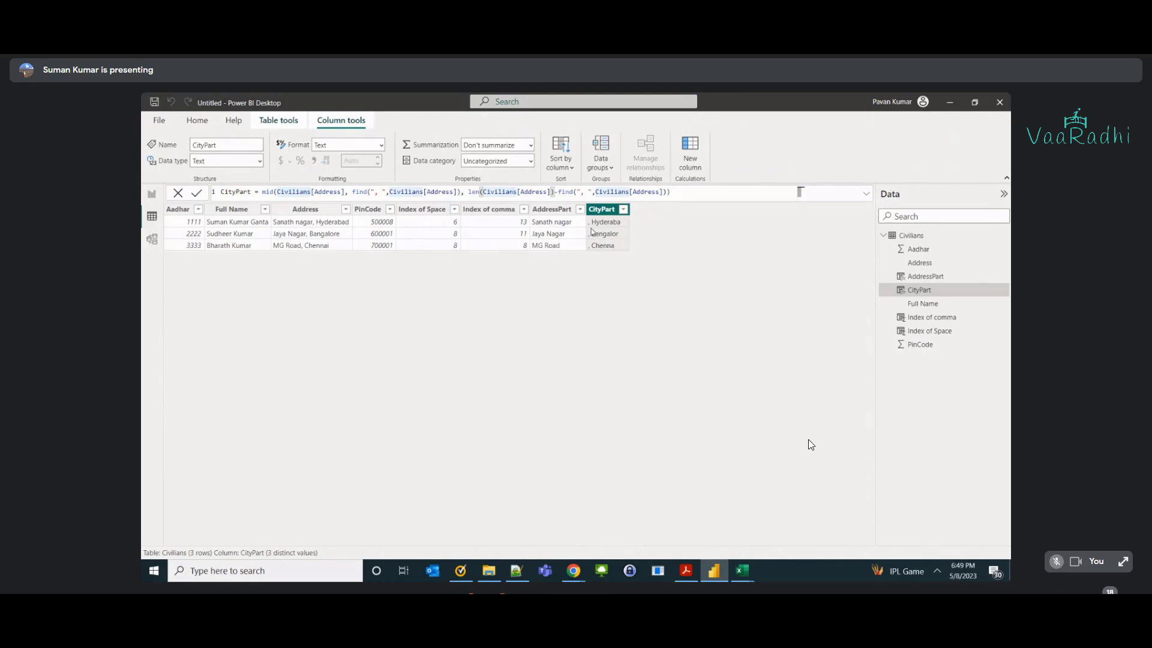
Highlight the +2 offset in Excel's C16 mid formula, then return to editing CityPart.
{"action": "key", "text": "alt+Tab"}
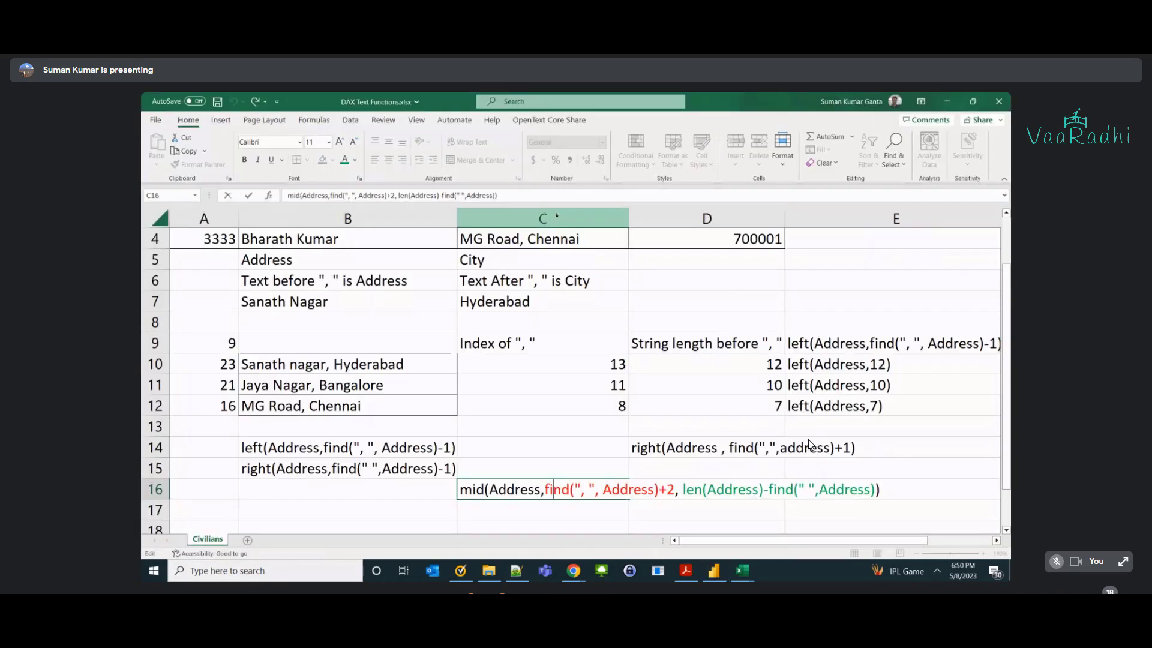
{"action": "key", "text": "Right"}
{"action": "key", "text": "Right"}
{"action": "key", "text": "Right"}
{"action": "key", "text": "Right"}
{"action": "key", "text": "Right"}
{"action": "key", "text": "Right"}
{"action": "key", "text": "Right"}
{"action": "key", "text": "Right"}
{"action": "key", "text": "Right"}
{"action": "key", "text": "Right"}
{"action": "key", "text": "Right"}
{"action": "key", "text": "Right"}
{"action": "key", "text": "Right"}
{"action": "key", "text": "Right"}
{"action": "key", "text": "Right"}
{"action": "key", "text": "Right"}
{"action": "key", "text": "Right"}
{"action": "key", "text": "shift+Right"}
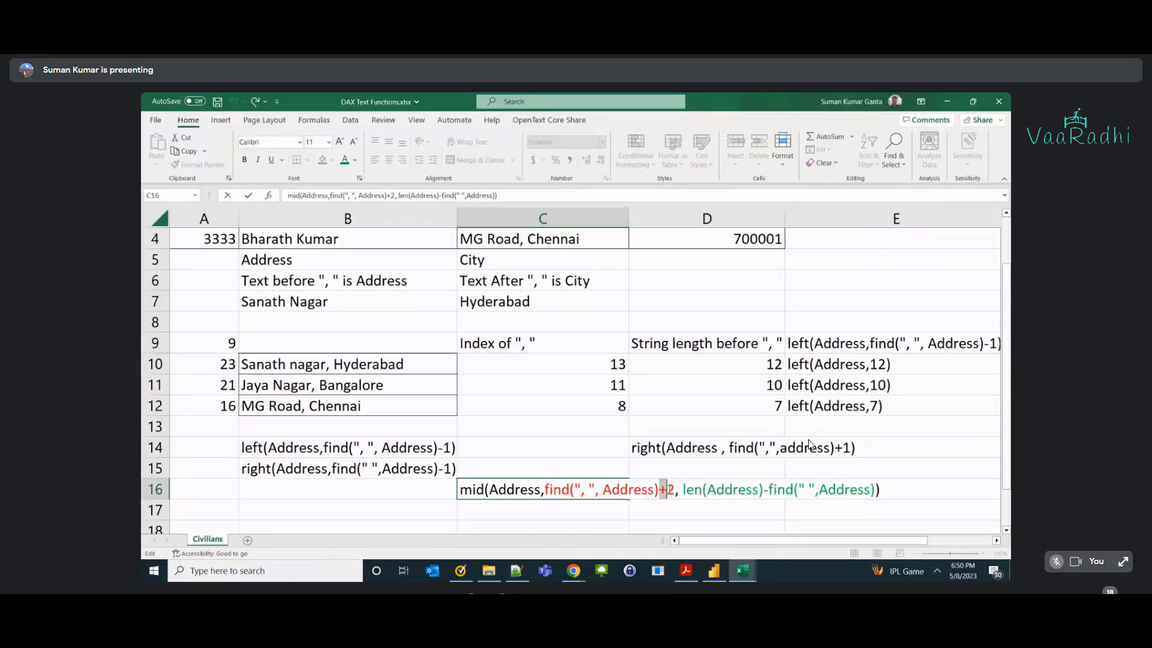
{"action": "key", "text": "shift+Right"}
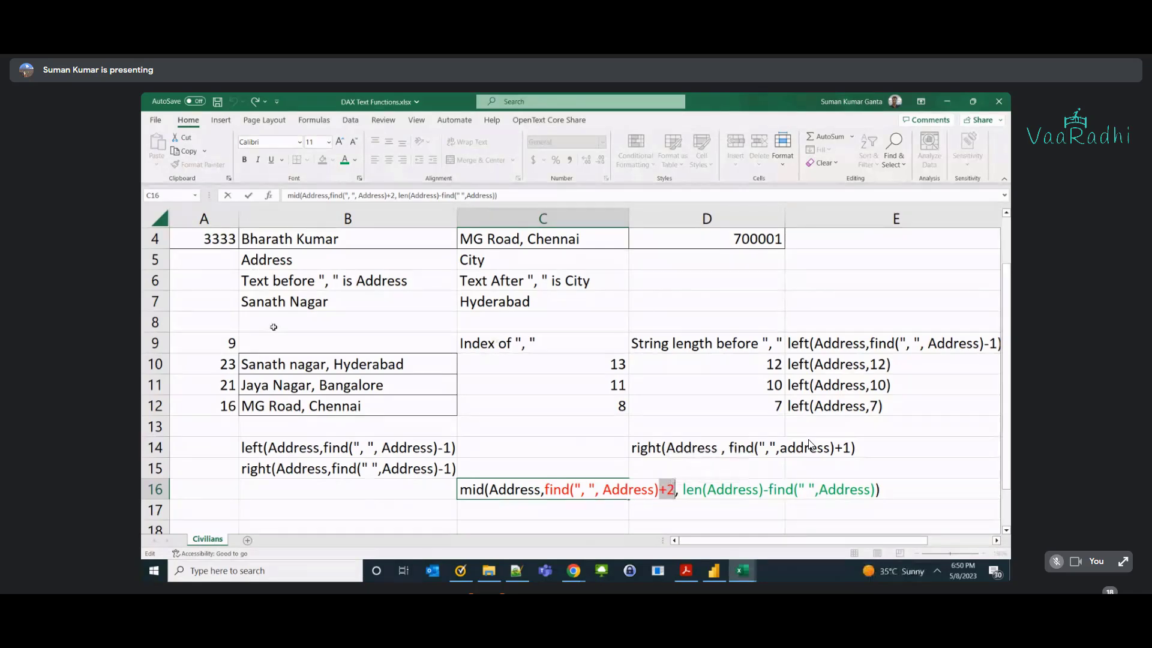
{"action": "left_click", "coordinate": [325, 364]}
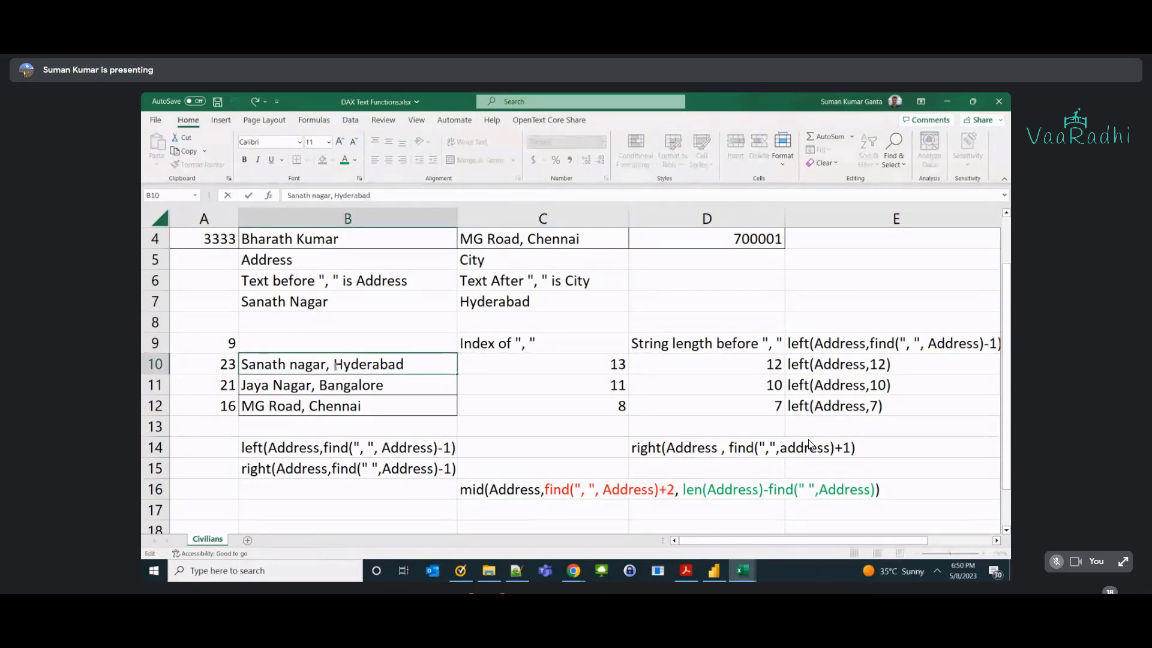
{"action": "key", "text": "alt+Tab"}
{"action": "left_click", "coordinate": [430, 191]}
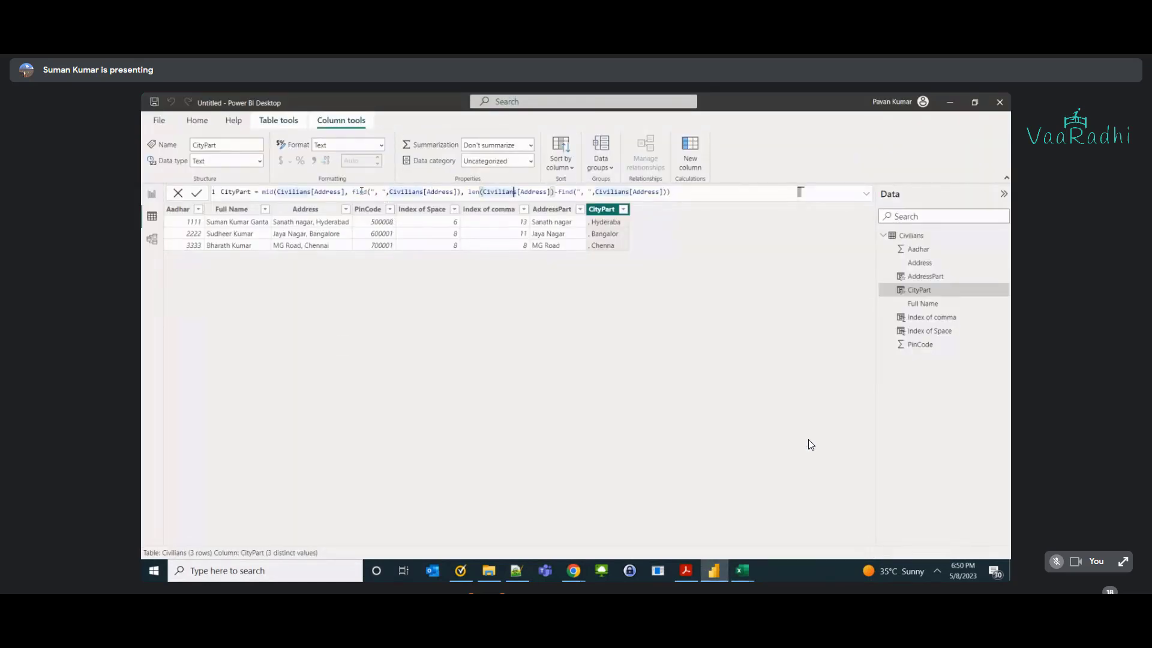
Add +2 after the find(...) start argument in CityPart so full city names appear.
{"action": "left_click_drag", "start_coordinate": [352, 192], "coordinate": [461, 191]}
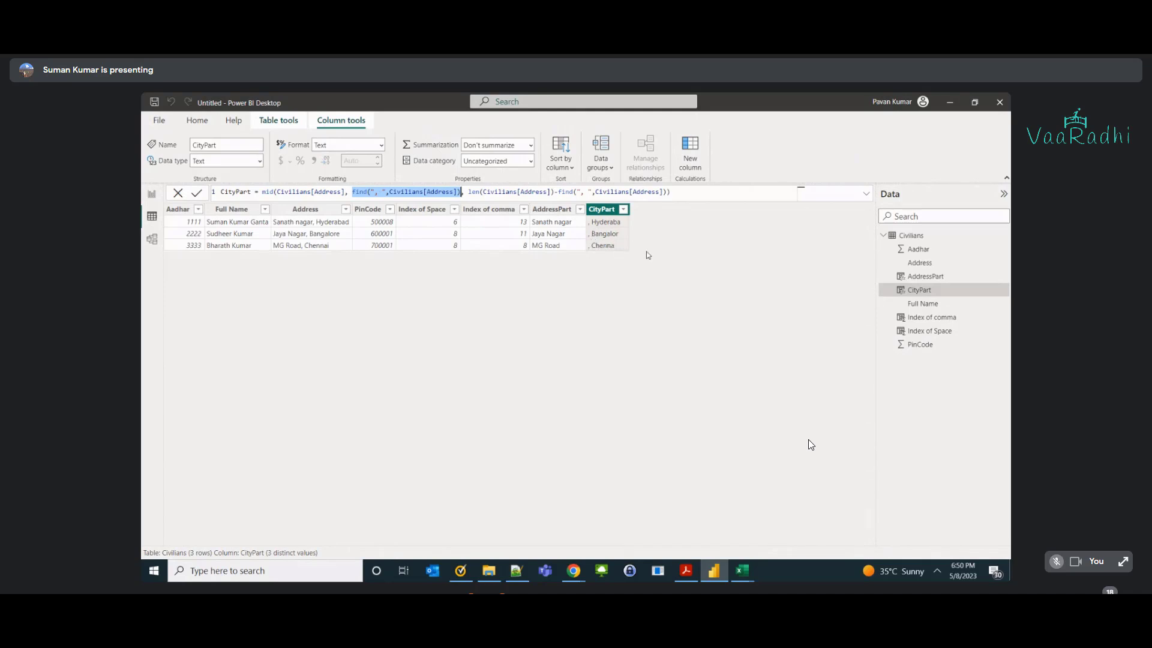
{"action": "left_click", "coordinate": [462, 194]}
{"action": "type", "text": ","}
{"action": "type", "text": "+2"}
{"action": "key", "text": "Return"}
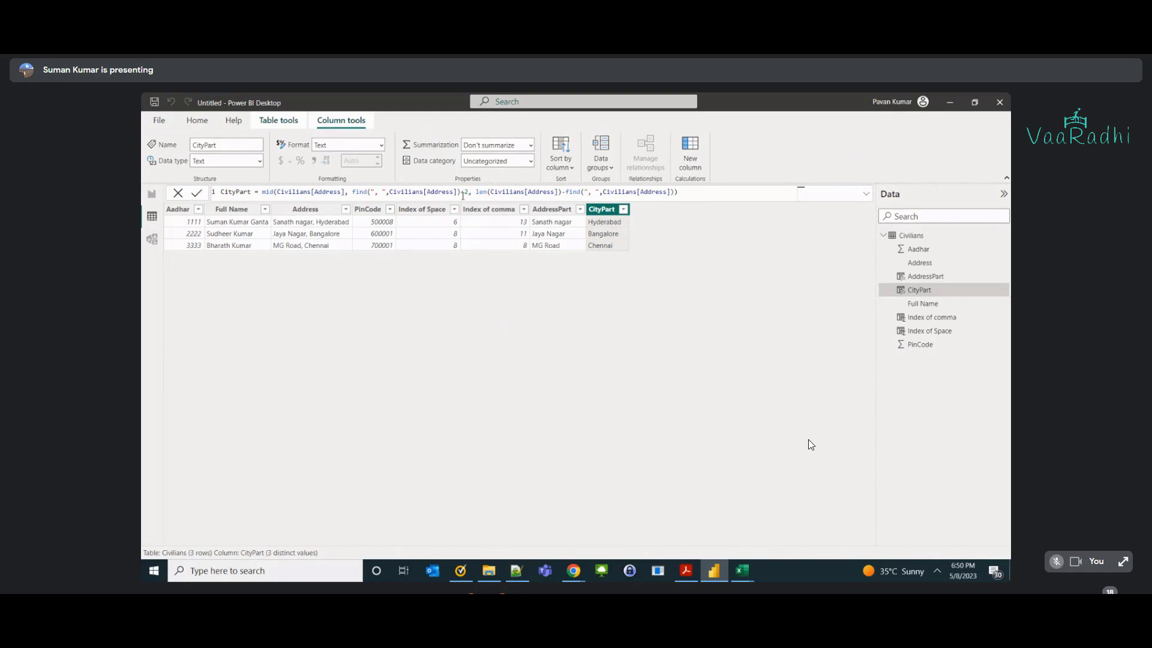
{"action": "key", "text": "alt+Tab"}
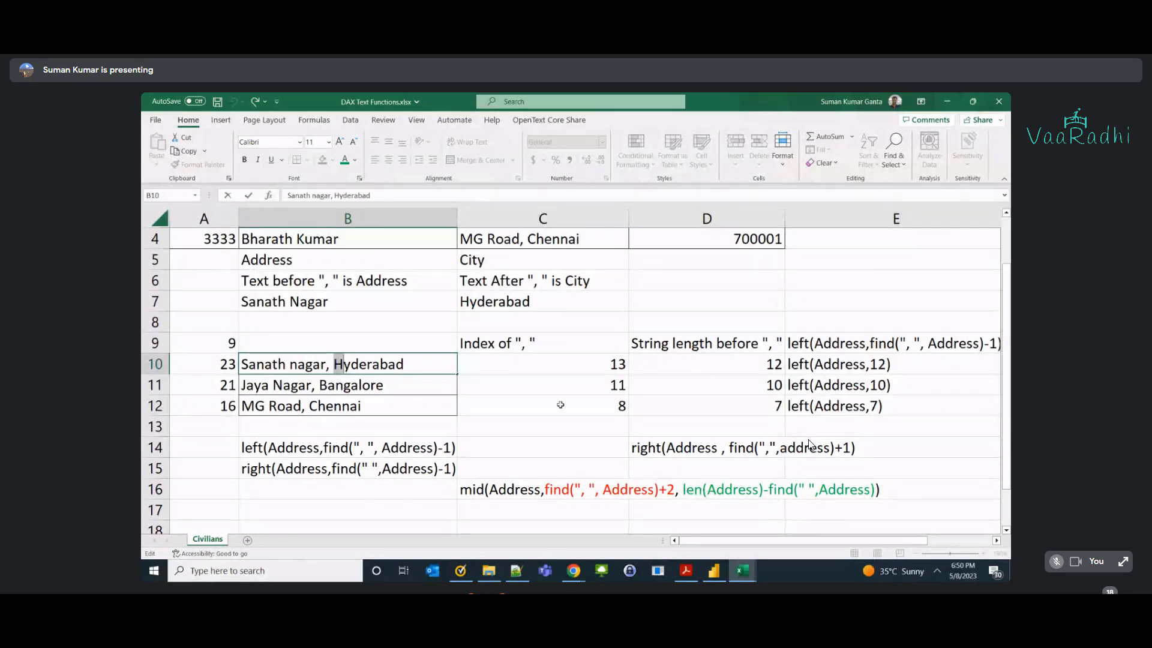
Try replacing C16's find start-position part with 13, then undo it.
{"action": "key", "text": "alt+Tab"}
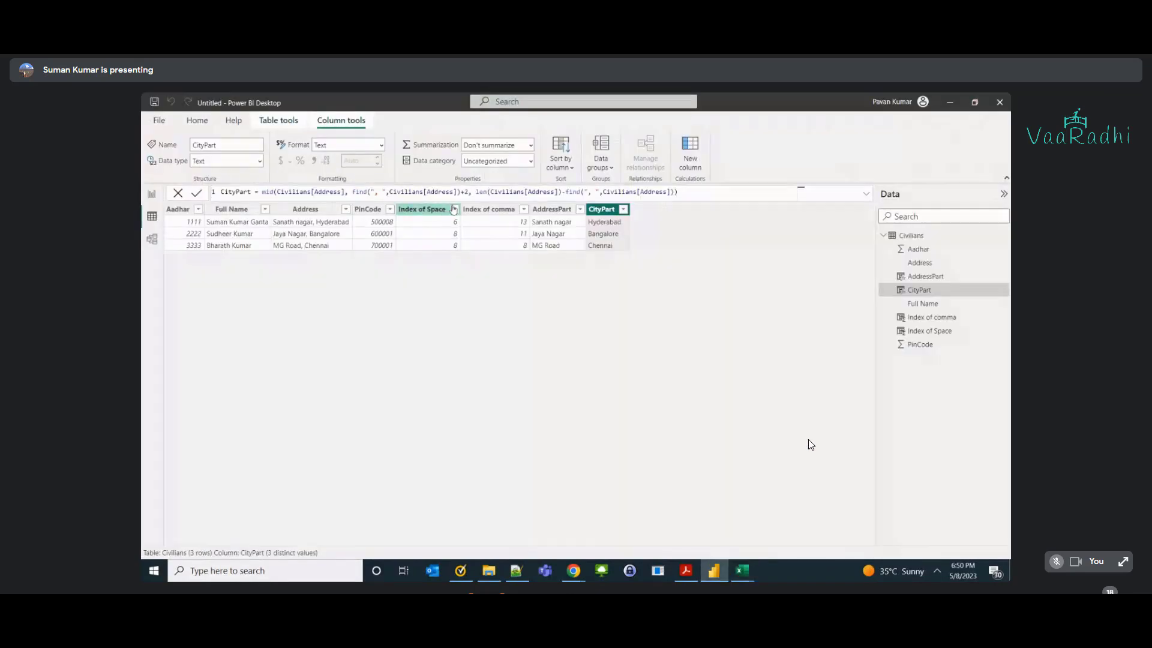
{"action": "key", "text": "alt+Tab"}
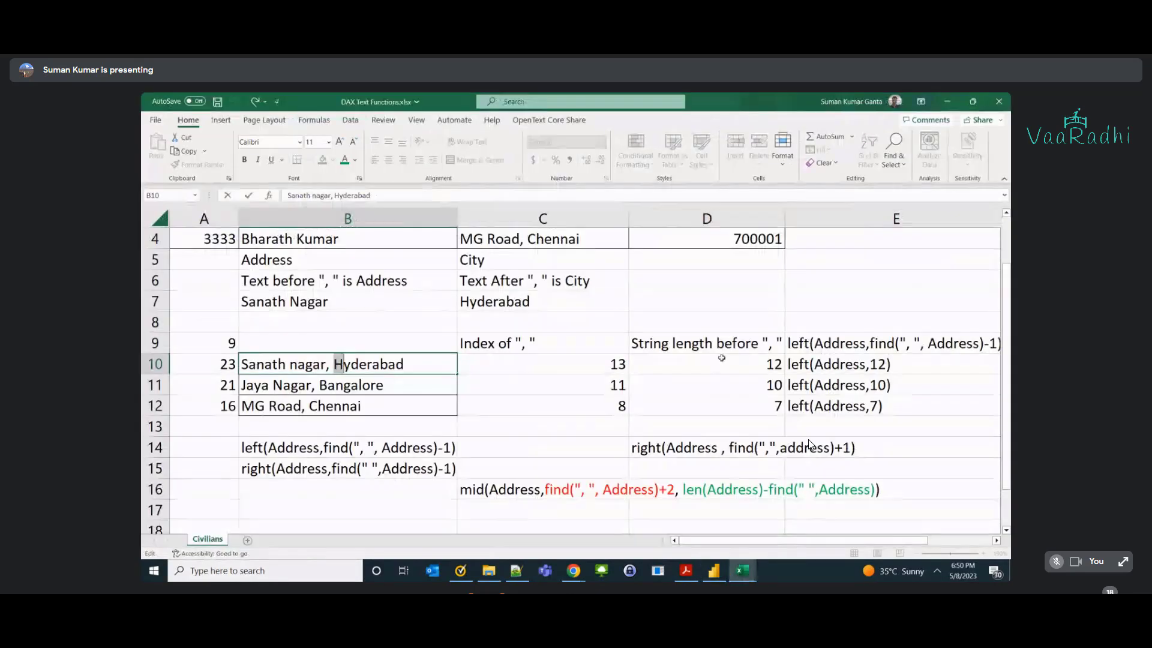
{"action": "double_click", "coordinate": [543, 489]}
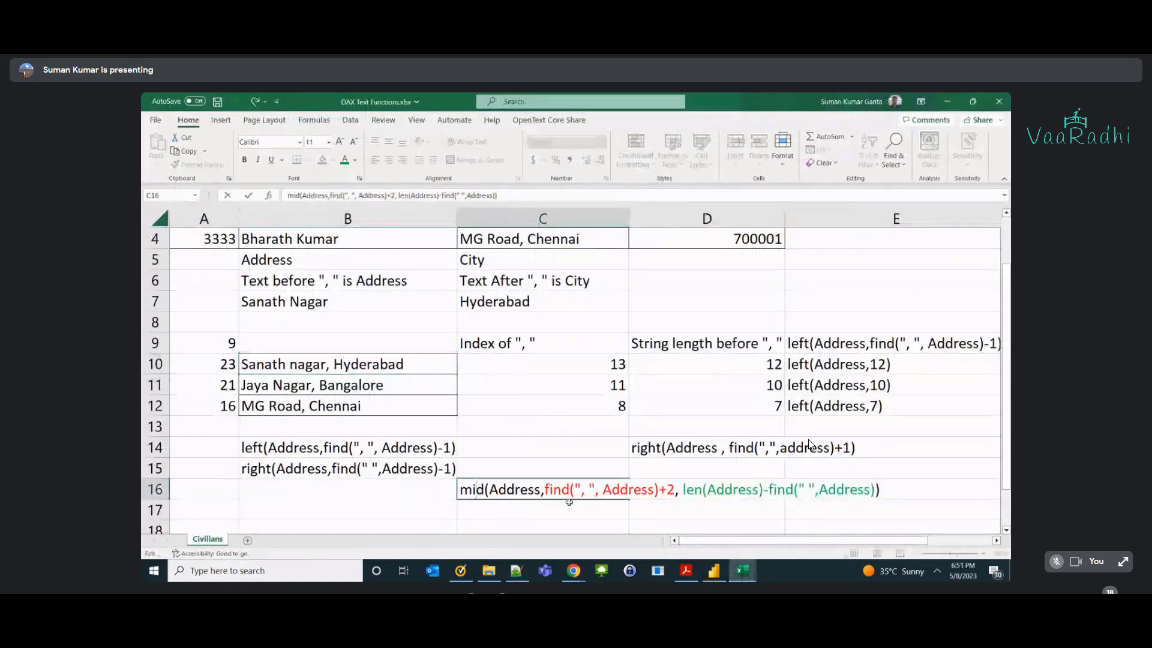
{"action": "left_click_drag", "start_coordinate": [543, 489], "coordinate": [676, 489]}
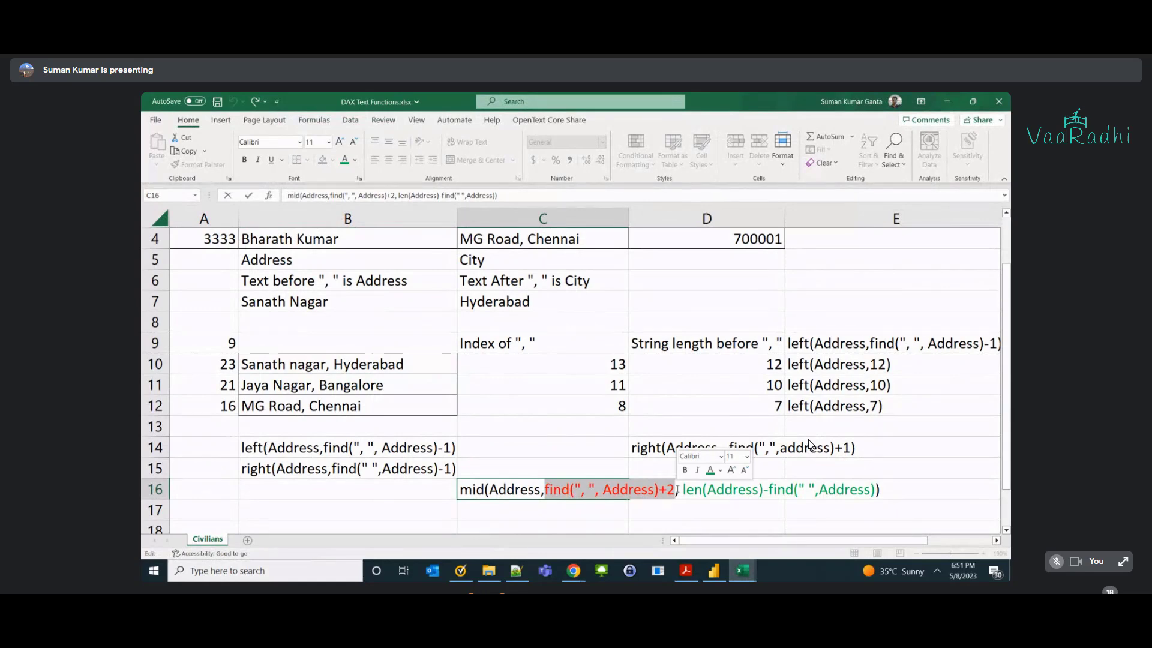
{"action": "type", "text": "13"}
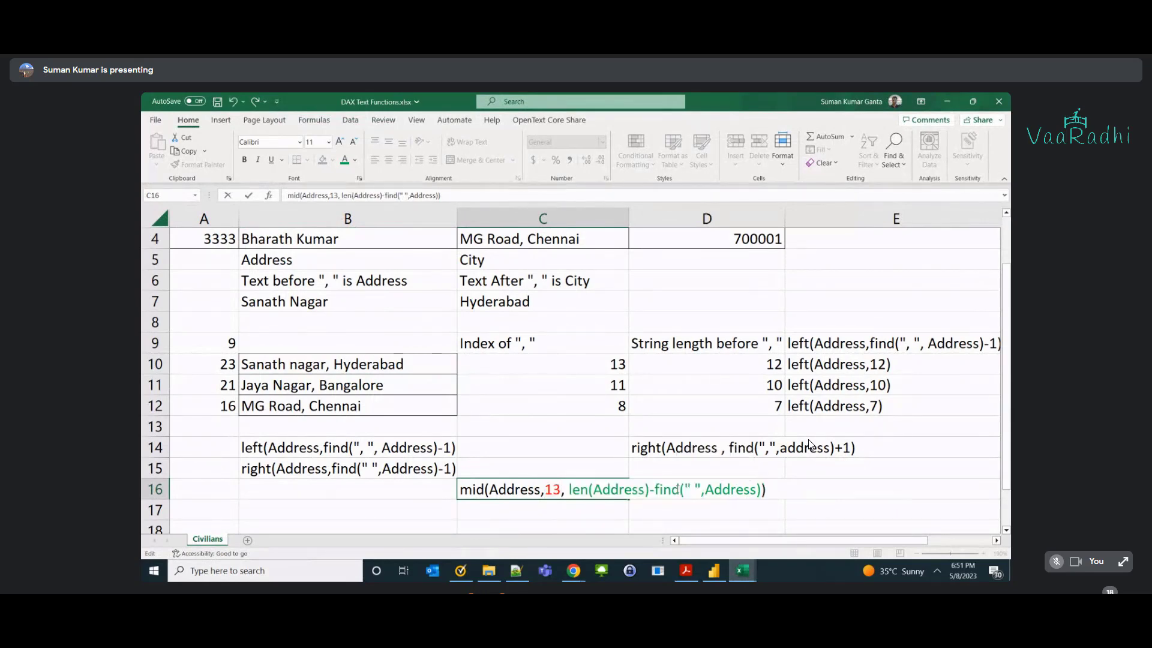
{"action": "key", "text": "Return"}
{"action": "key", "text": "ctrl+z"}
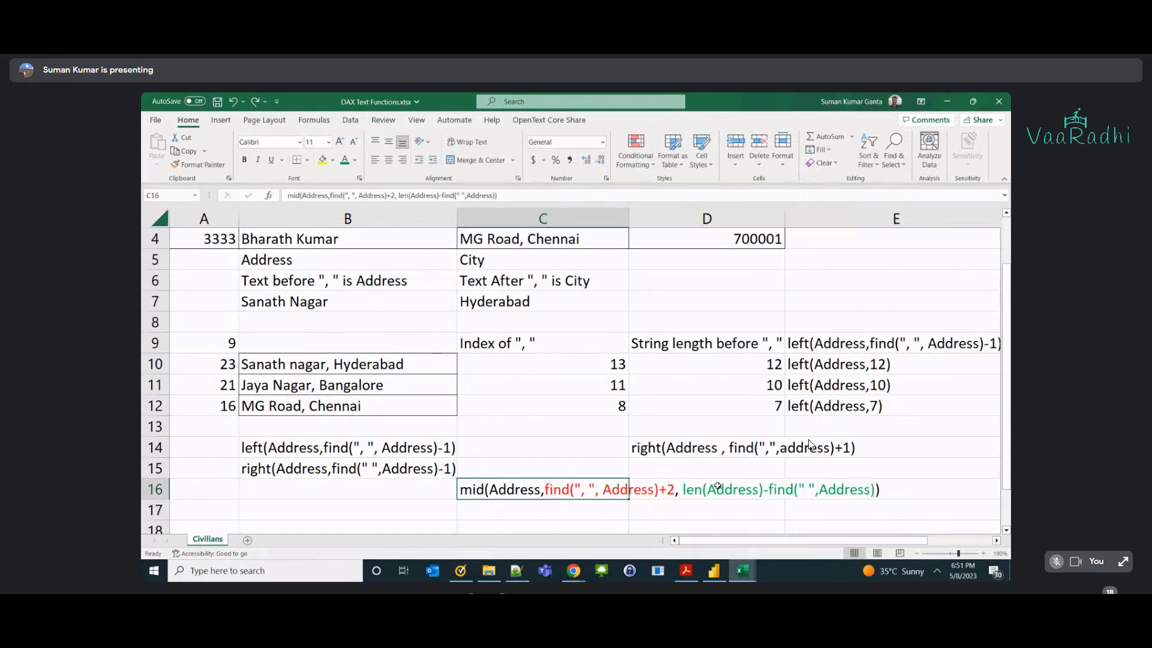
Highlight C16's find(...)+2 start and len(...) length parts, leaving the formula unchanged.
{"action": "double_click", "coordinate": [570, 489]}
{"action": "left_click_drag", "start_coordinate": [544, 489], "coordinate": [674, 489]}
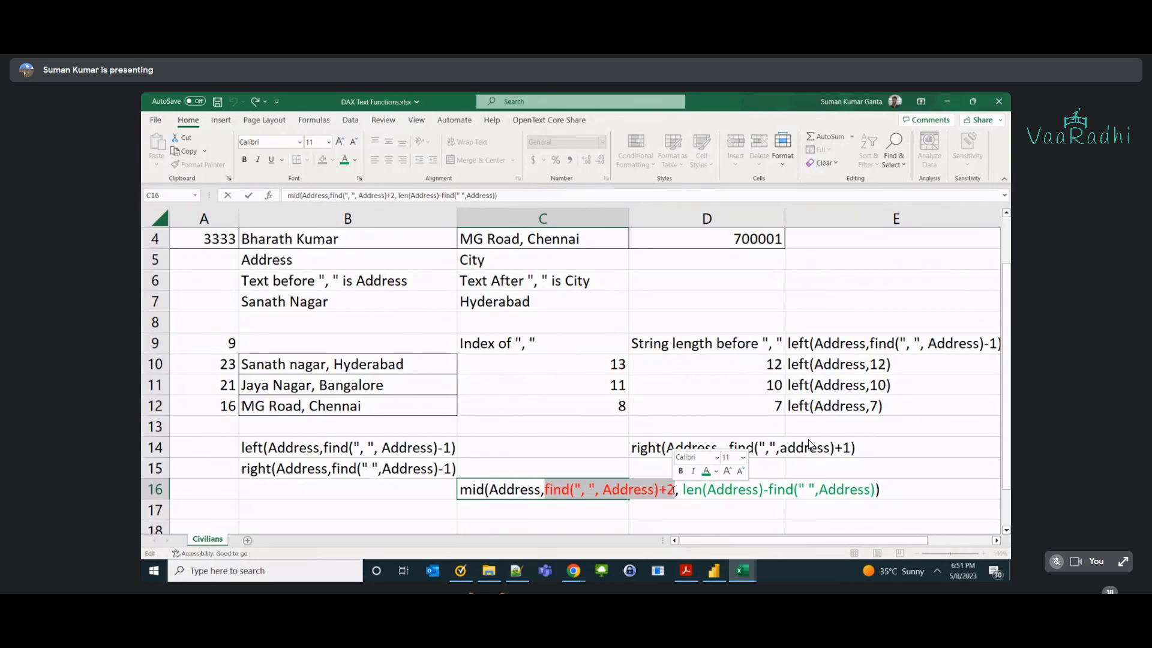
{"action": "key", "text": "Right"}
{"action": "key", "text": "Right"}
{"action": "key", "text": "Right"}
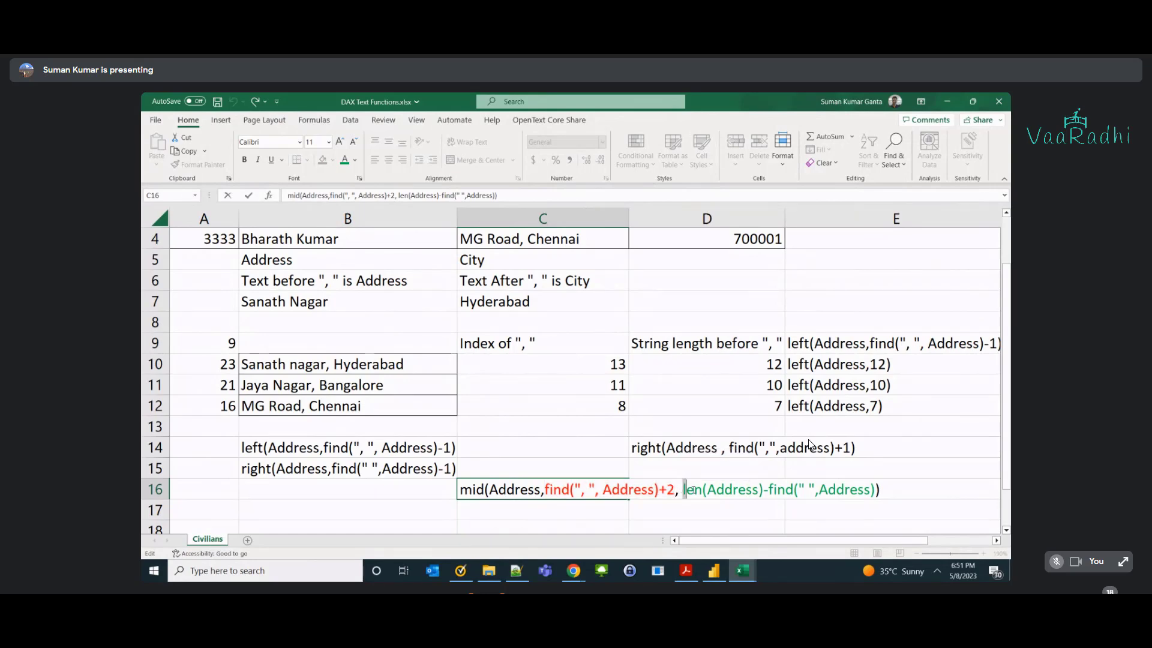
{"action": "key", "text": "ctrl+shift+Right"}
{"action": "key", "text": "ctrl+shift+Right"}
{"action": "key", "text": "ctrl+shift+Right"}
{"action": "key", "text": "ctrl+shift+Right"}
{"action": "key", "text": "ctrl+shift+Right"}
{"action": "key", "text": "ctrl+shift+Right"}
{"action": "left_click", "coordinate": [873, 490], "text": "shift"}
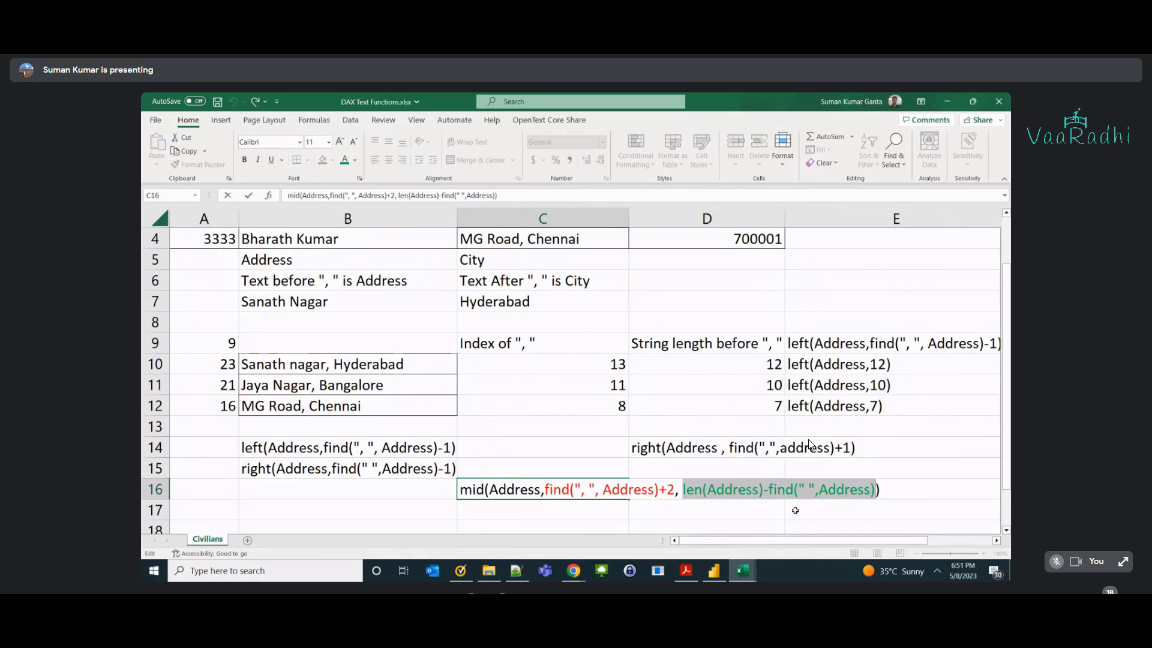
{"action": "left_click", "coordinate": [606, 512]}
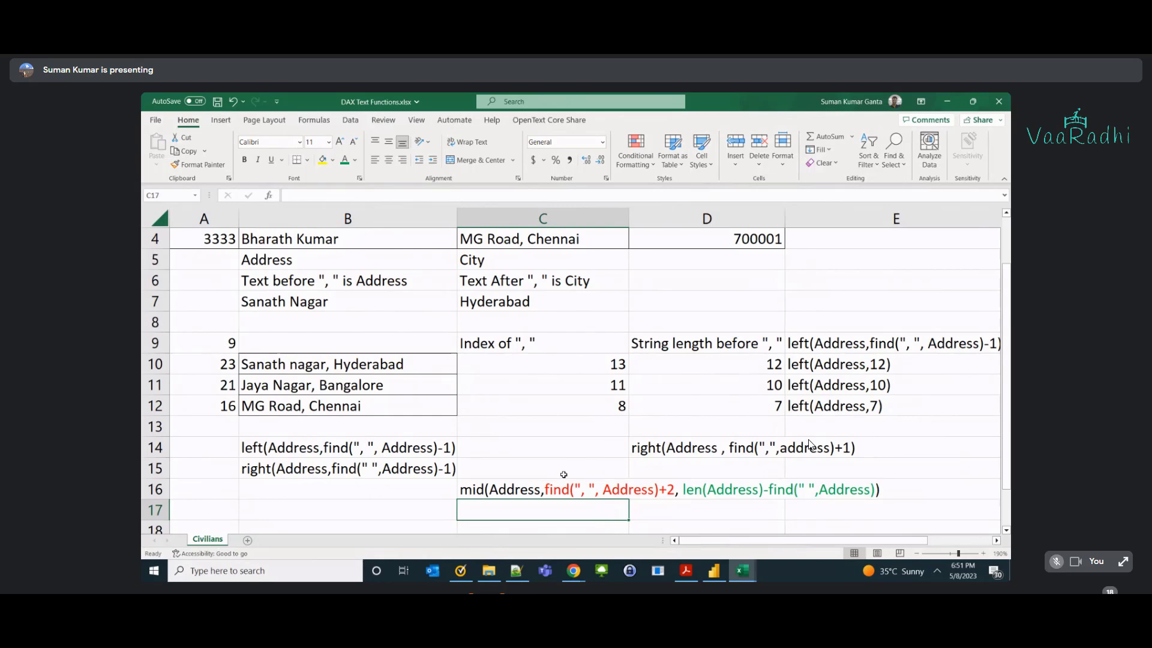
{"action": "double_click", "coordinate": [545, 489]}
{"action": "key", "text": "shift+Right"}
{"action": "key", "text": "shift+Right"}
{"action": "key", "text": "shift+Right"}
{"action": "key", "text": "shift+Right"}
{"action": "key", "text": "shift+Right"}
{"action": "key", "text": "shift+Right"}
{"action": "key", "text": "shift+Right"}
{"action": "key", "text": "shift+Right"}
{"action": "key", "text": "shift+Right"}
{"action": "key", "text": "shift+Right"}
{"action": "key", "text": "shift+Right"}
{"action": "key", "text": "shift+Right"}
{"action": "key", "text": "shift+Right"}
{"action": "key", "text": "shift+Right"}
{"action": "key", "text": "shift+Right"}
{"action": "key", "text": "shift+Right"}
{"action": "key", "text": "shift+Right"}
{"action": "key", "text": "shift+Right"}
{"action": "key", "text": "shift+Right"}
{"action": "key", "text": "shift+Right"}
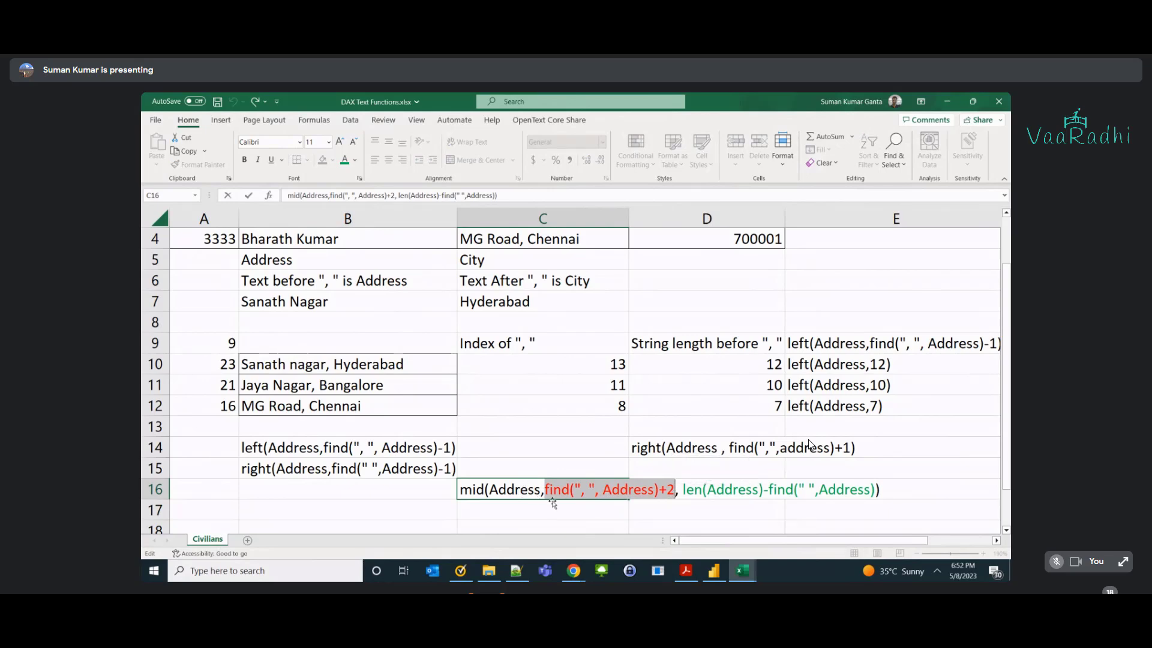
Review the Index of Space FIND formula, highlighting find, the quoted space and Full.
{"action": "key", "text": "alt+Tab"}
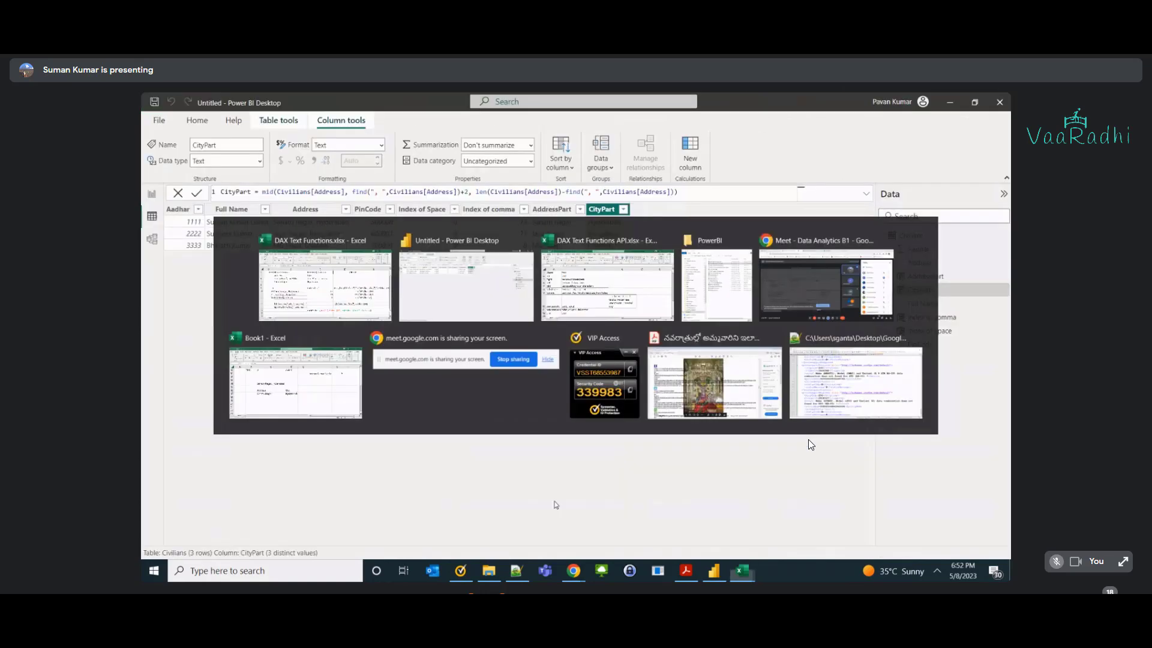
{"action": "left_click", "coordinate": [433, 217]}
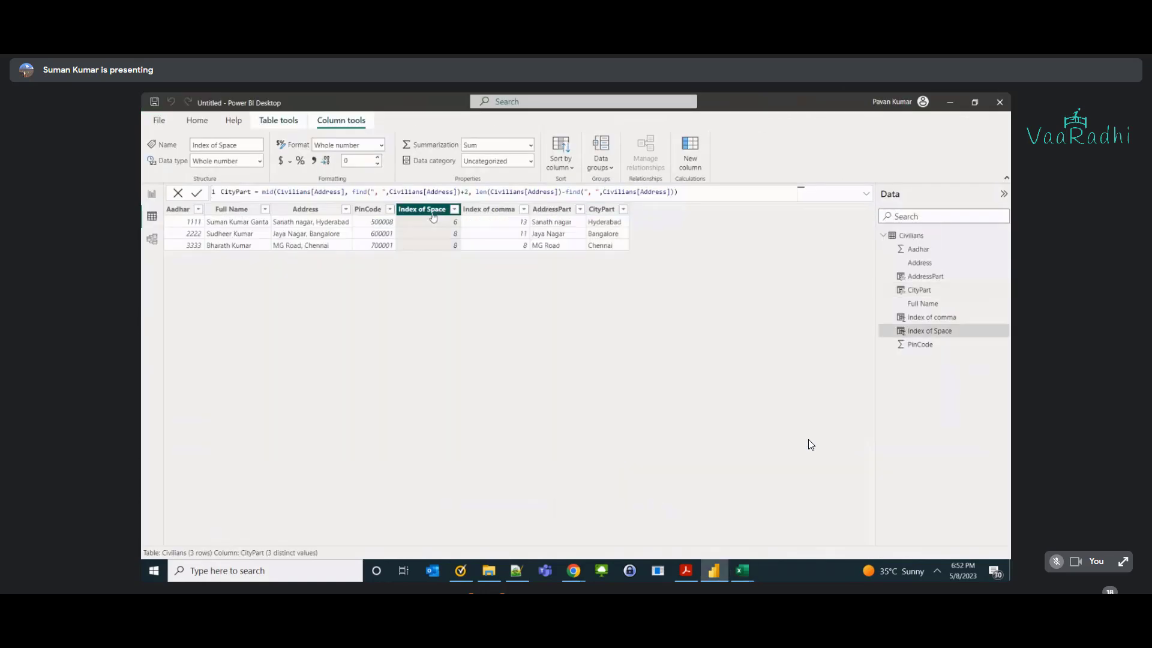
{"action": "double_click", "coordinate": [292, 192]}
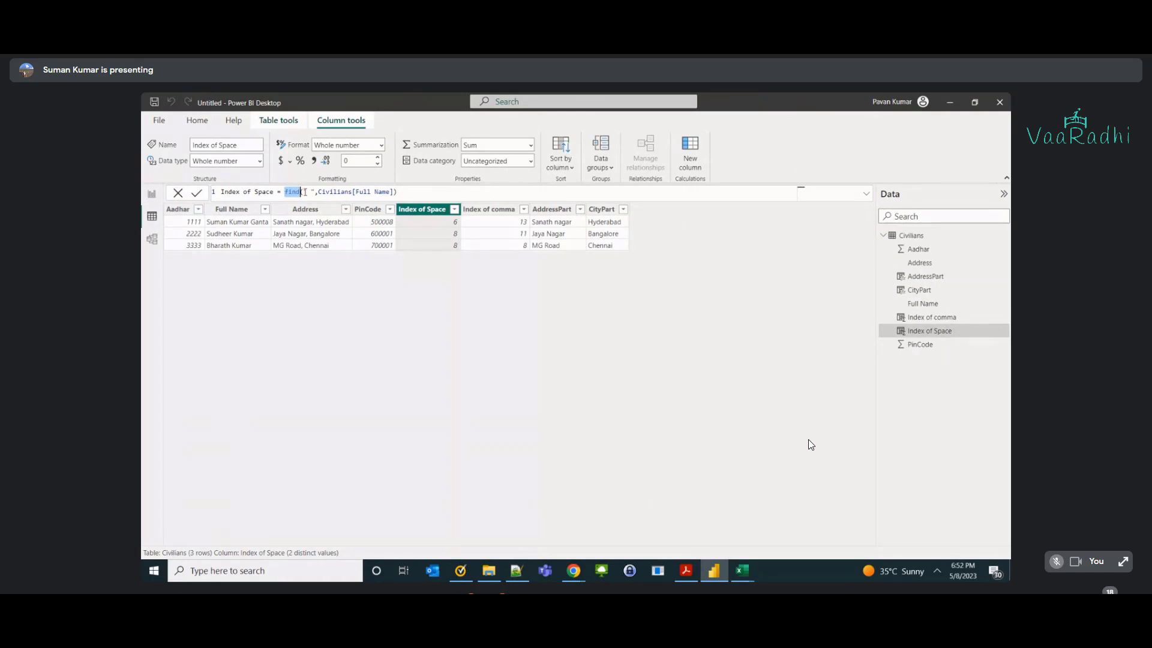
{"action": "left_click_drag", "start_coordinate": [303, 192], "coordinate": [312, 192]}
{"action": "left_click", "coordinate": [310, 192]}
{"action": "double_click", "coordinate": [363, 192]}
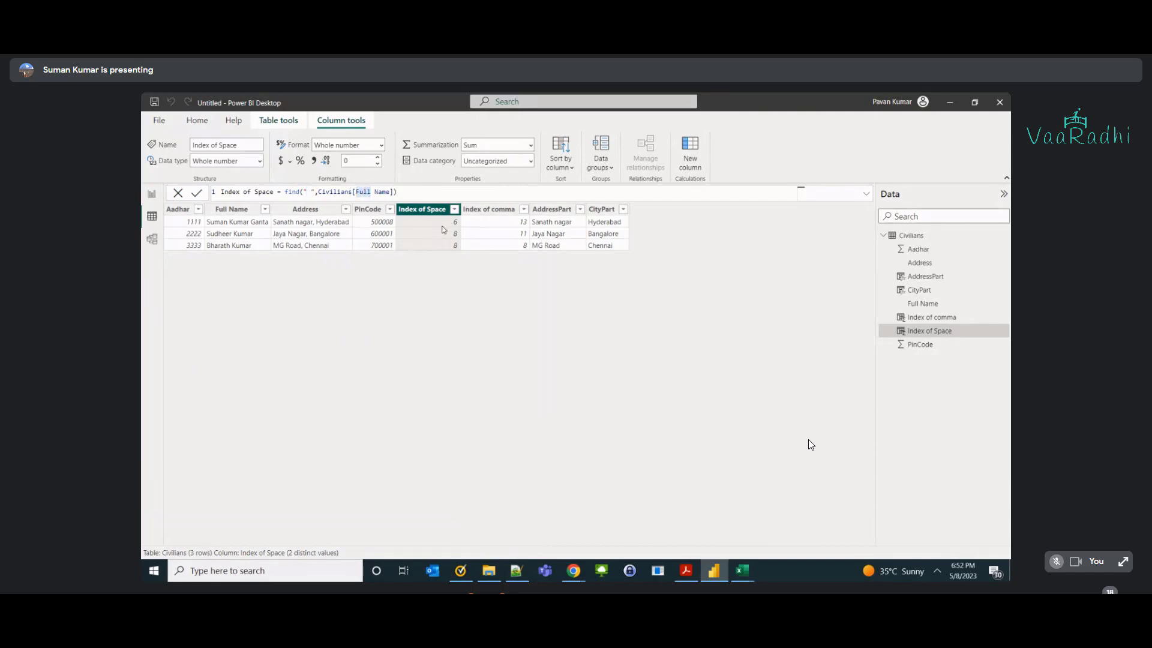
{"action": "key", "text": "alt+Tab"}
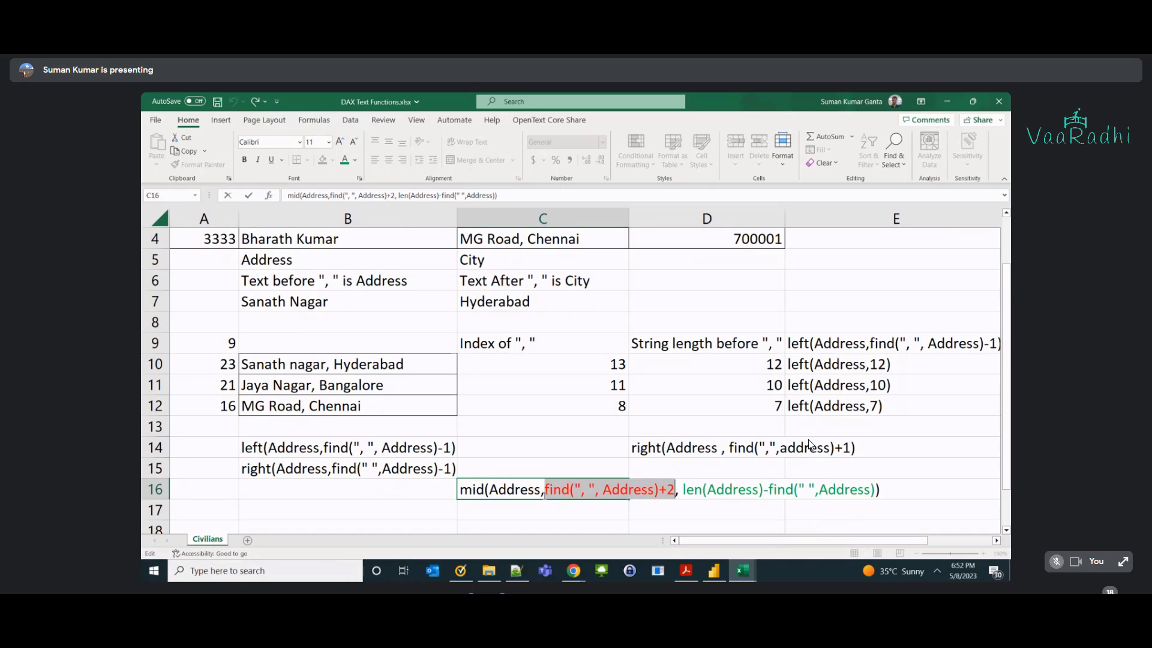
Highlight the mid parameters 'startPos,no.of characters' in the notes cell B7.
{"action": "key", "text": "alt+Tab"}
{"action": "key", "text": "alt+Tab"}
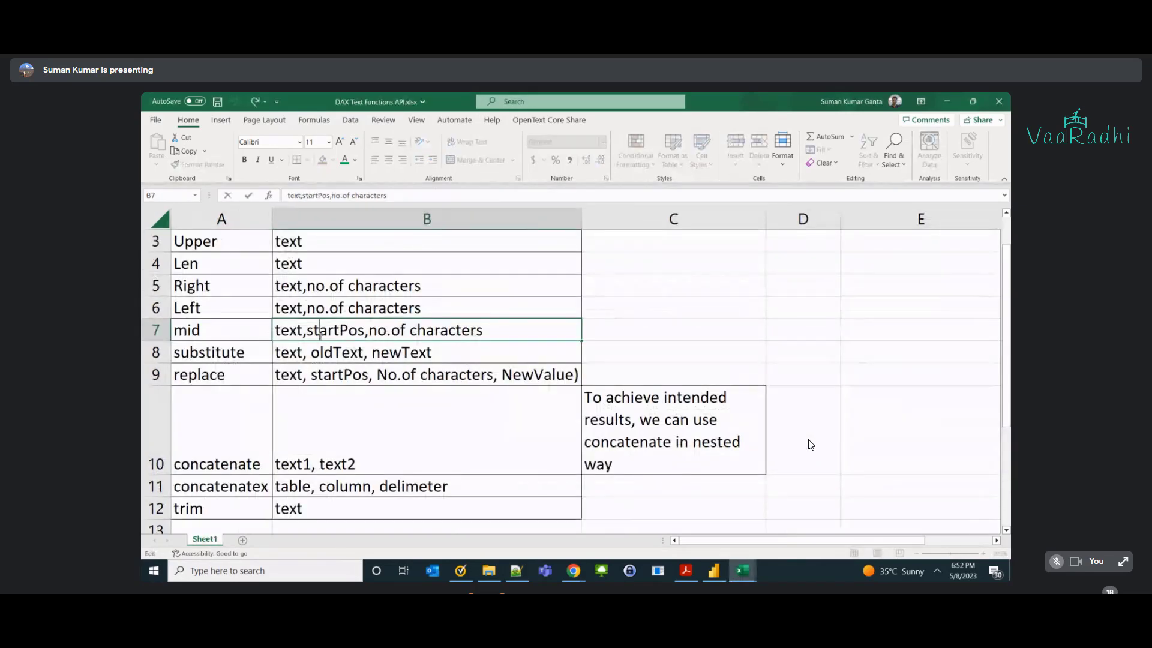
{"action": "double_click", "coordinate": [318, 335]}
{"action": "left_click", "coordinate": [408, 333]}
{"action": "left_click_drag", "start_coordinate": [483, 333], "coordinate": [306, 333]}
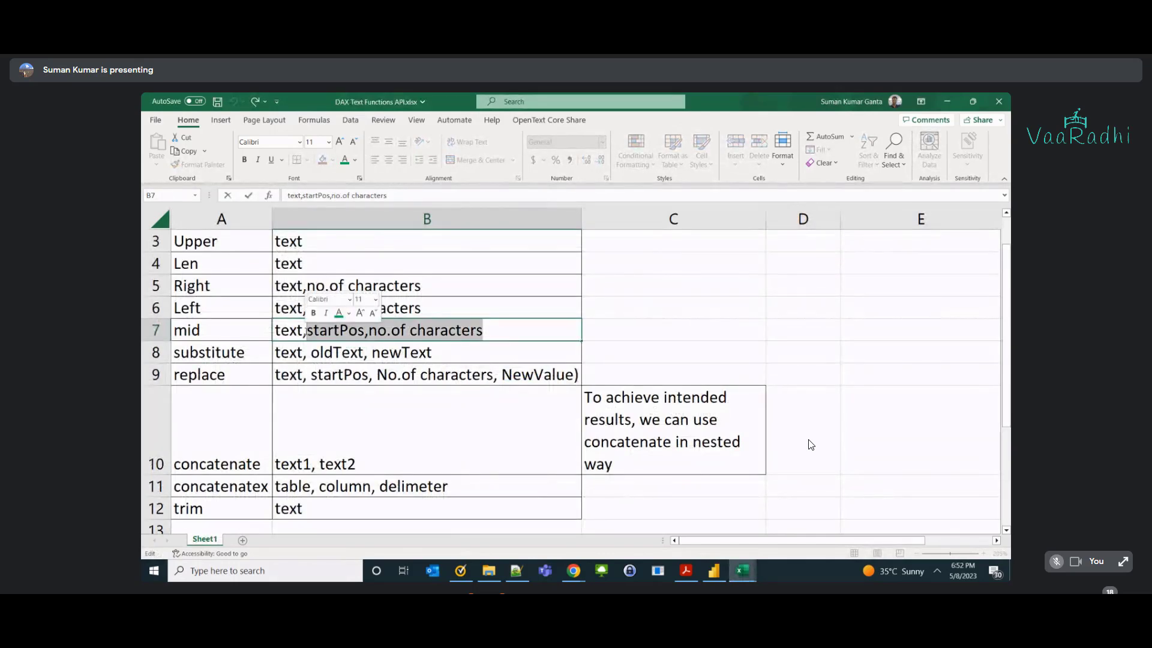
On the Civilians sheet, check sample addresses B10 and B11 and open C16's mid formula.
{"action": "key", "text": "alt+Tab"}
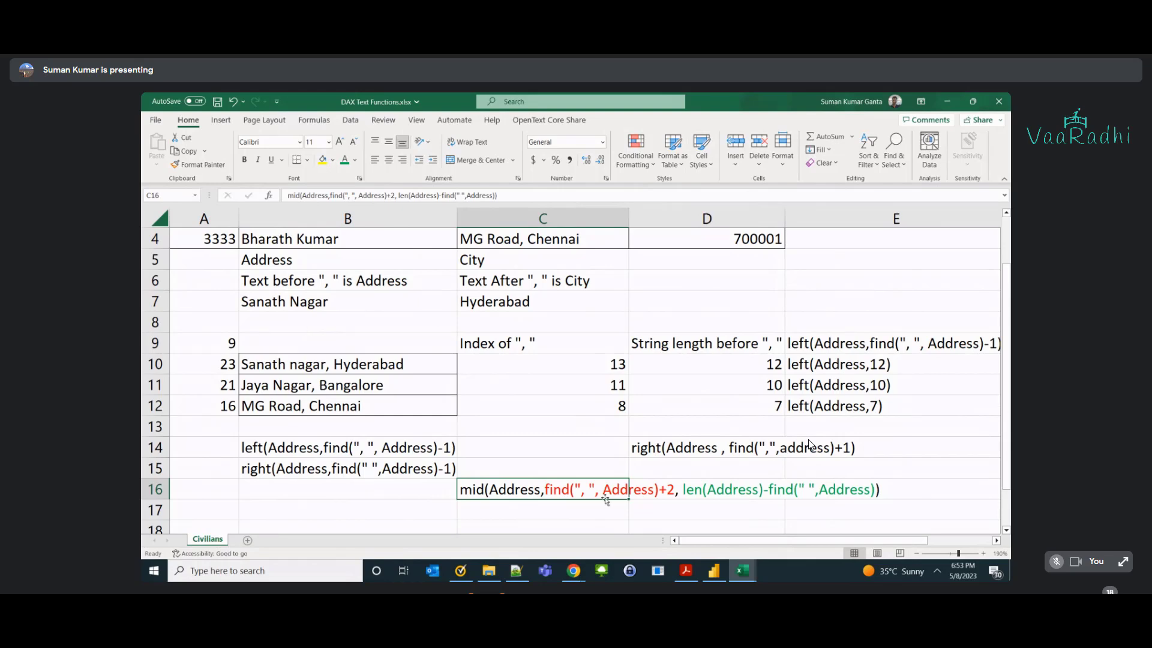
{"action": "left_click", "coordinate": [313, 390]}
{"action": "left_click", "coordinate": [314, 369]}
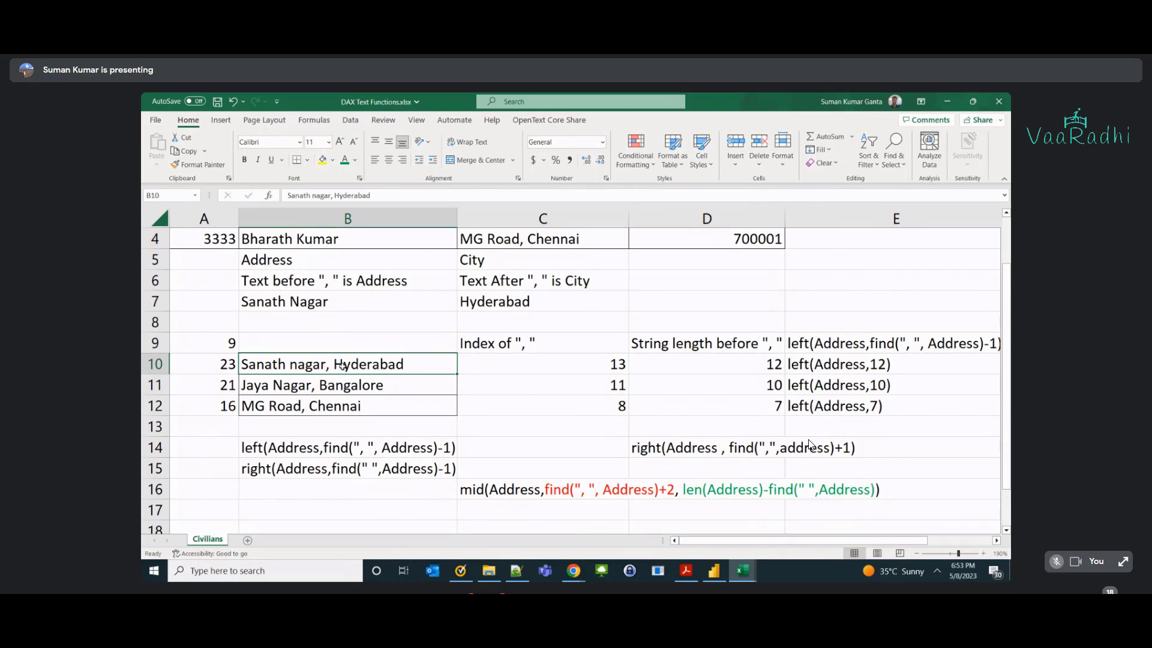
{"action": "left_click", "coordinate": [353, 389]}
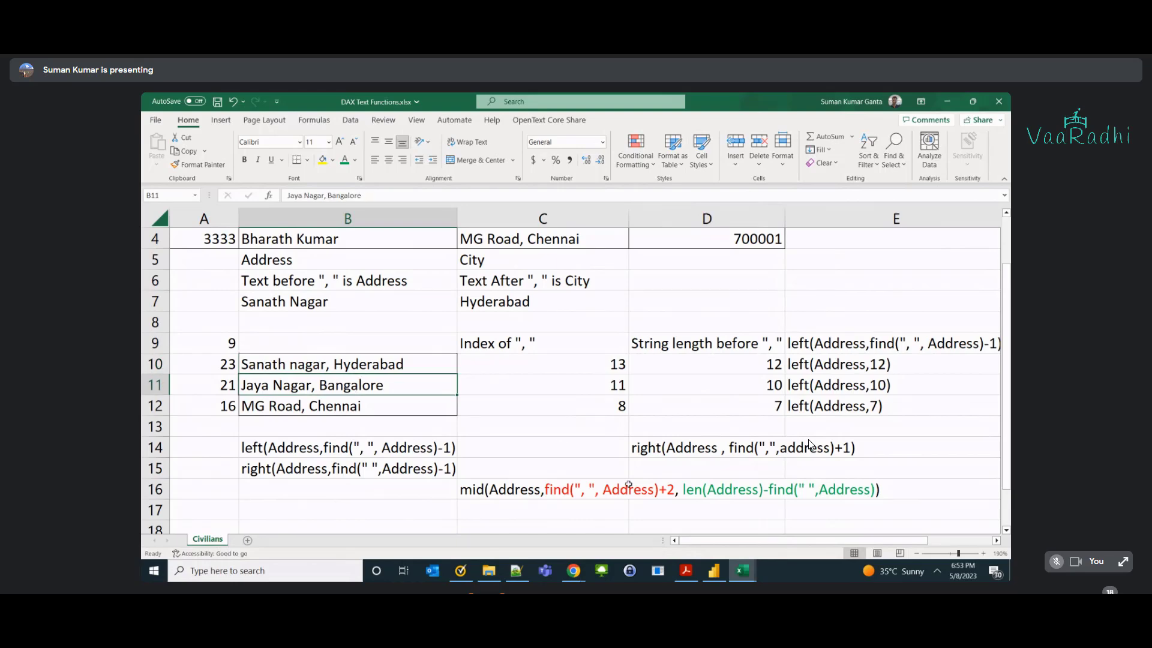
{"action": "left_click", "coordinate": [524, 488]}
{"action": "double_click", "coordinate": [523, 487]}
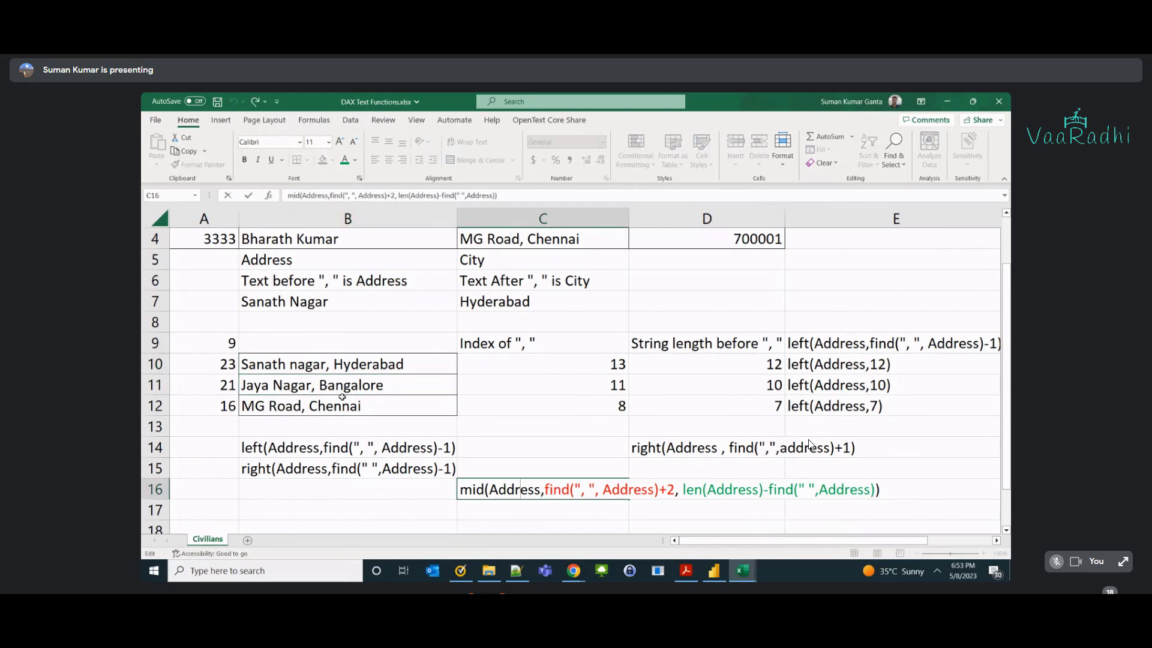
Show CityPart's formula and highlight its Address reference and find(...)+2 start expression.
{"action": "key", "text": "alt+Tab"}
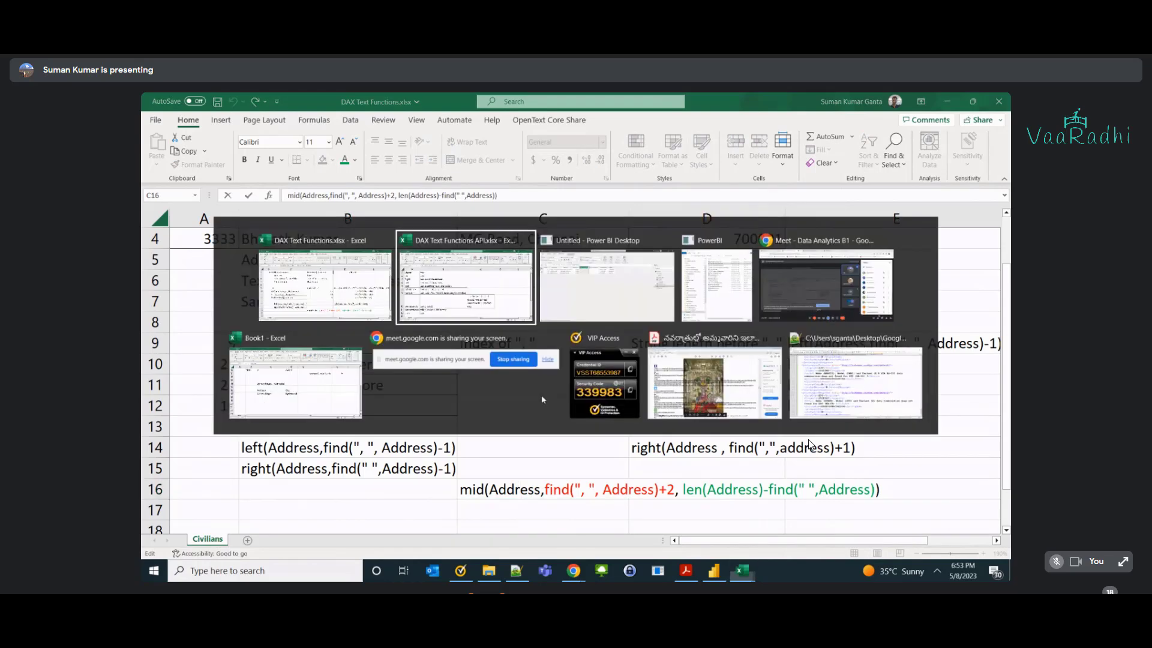
{"action": "key", "text": "alt+Tab"}
{"action": "key", "text": "Tab"}
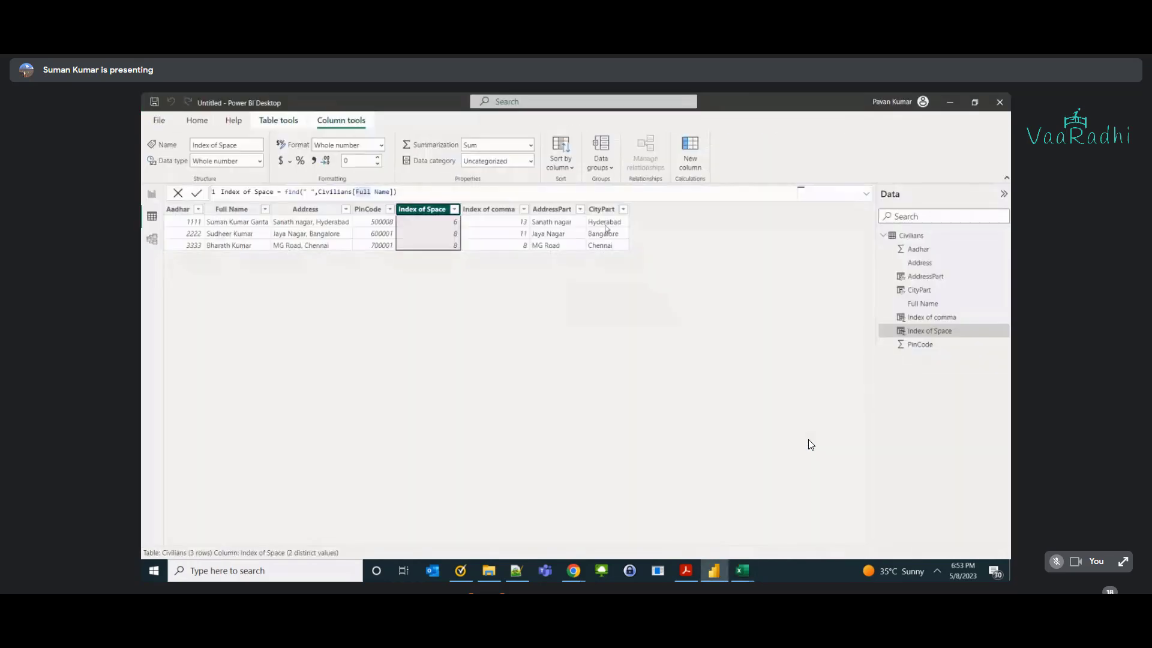
{"action": "left_click", "coordinate": [602, 211]}
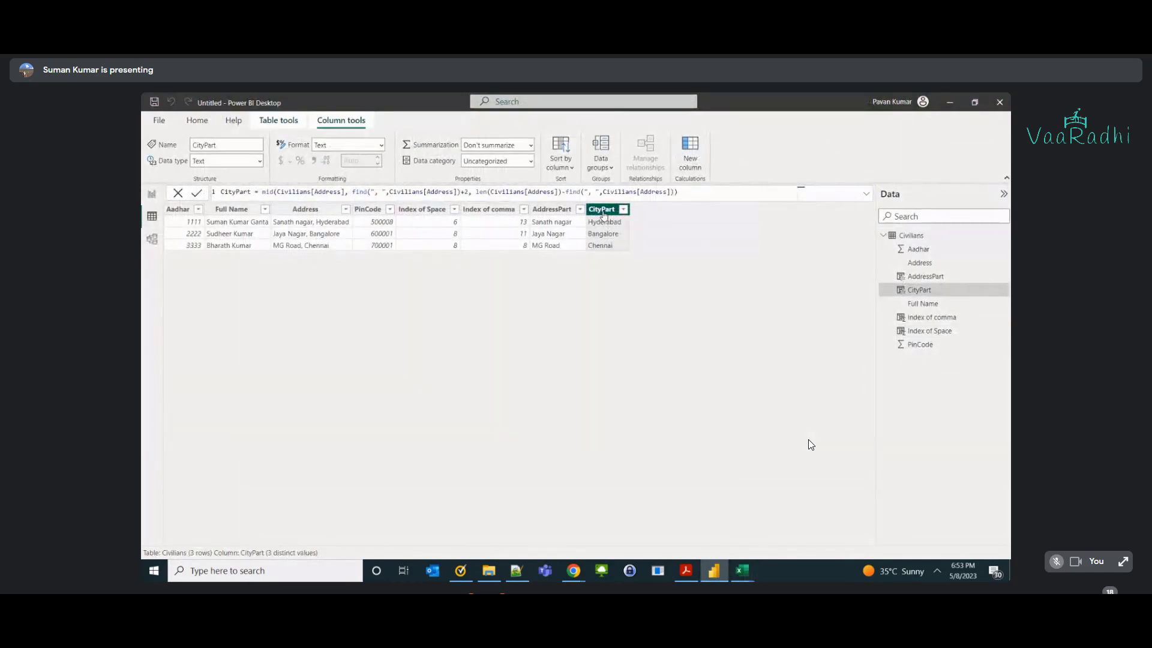
{"action": "left_click", "coordinate": [304, 224]}
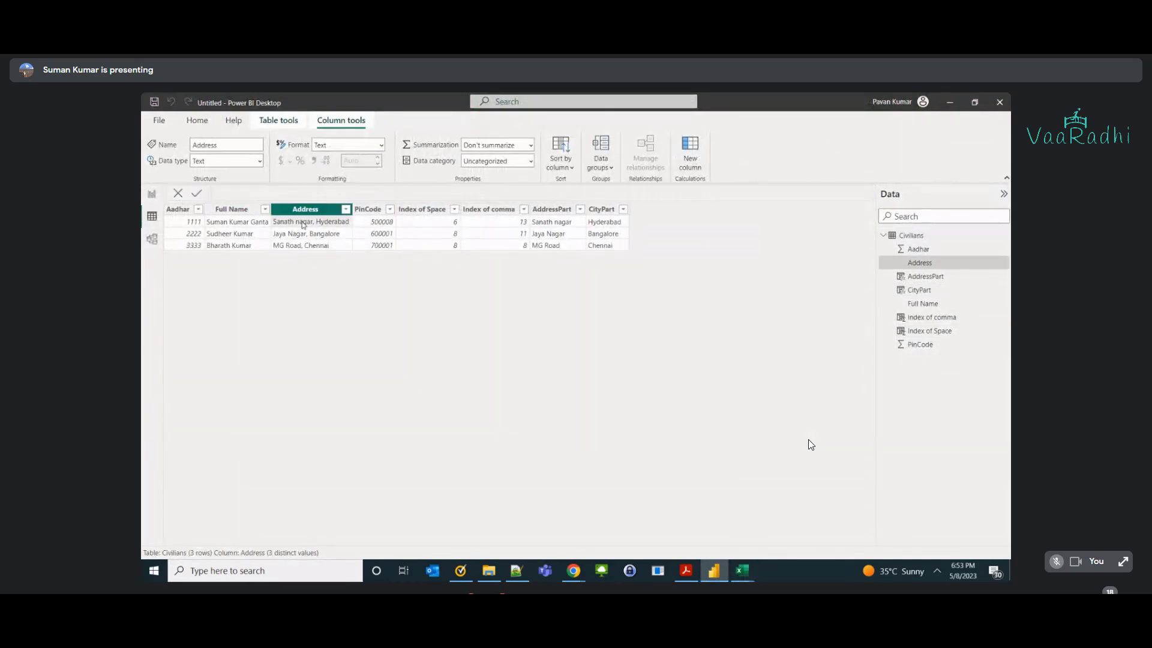
{"action": "left_click", "coordinate": [601, 227]}
{"action": "double_click", "coordinate": [321, 192]}
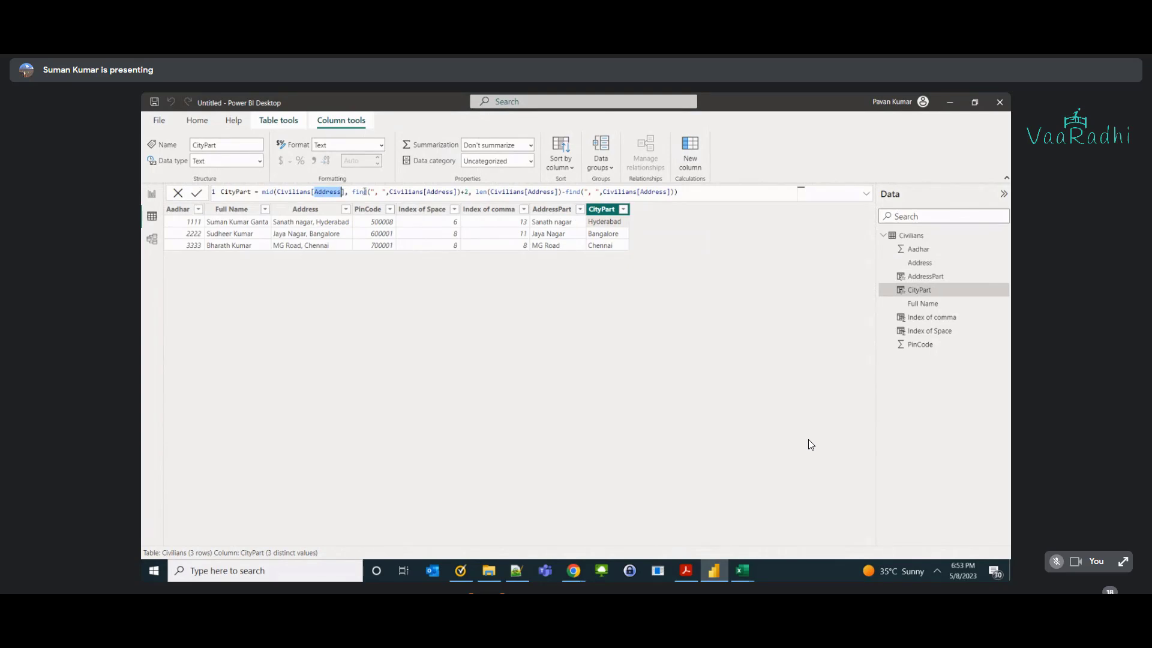
{"action": "left_click_drag", "start_coordinate": [353, 192], "coordinate": [468, 192]}
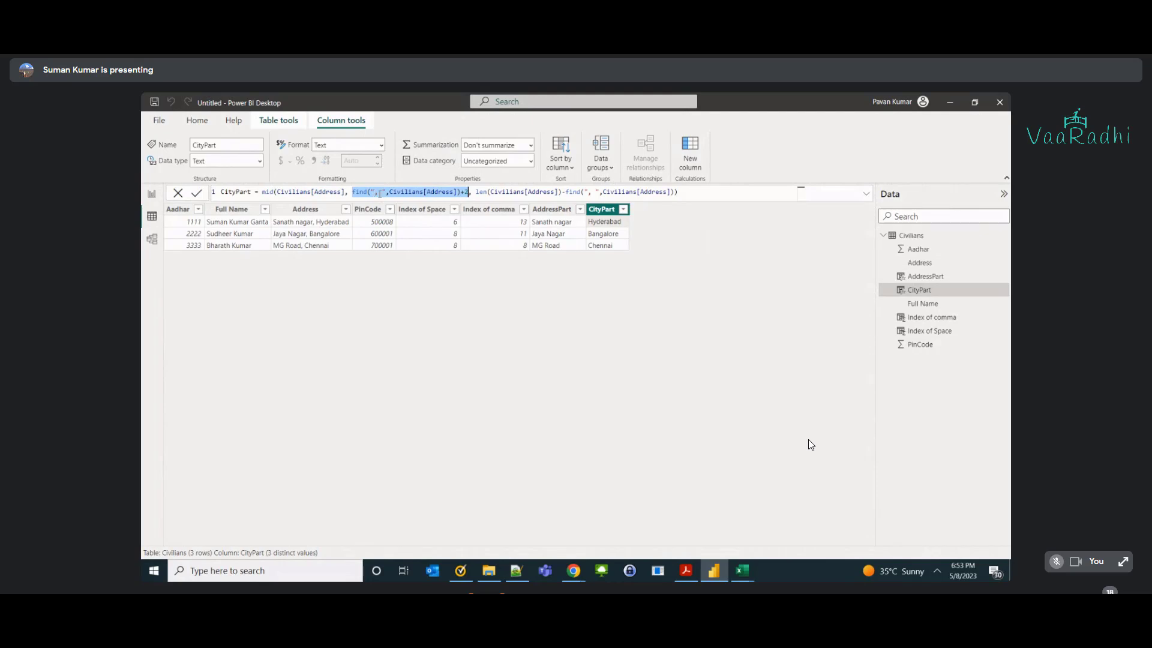
Edit CityPart so its length is len(Civilians[Address])-find(", ",Civilians[Address]).
{"action": "left_click", "coordinate": [459, 192]}
{"action": "type", "text": ")"}
{"action": "left_click", "coordinate": [377, 192]}
{"action": "type", "text": ","}
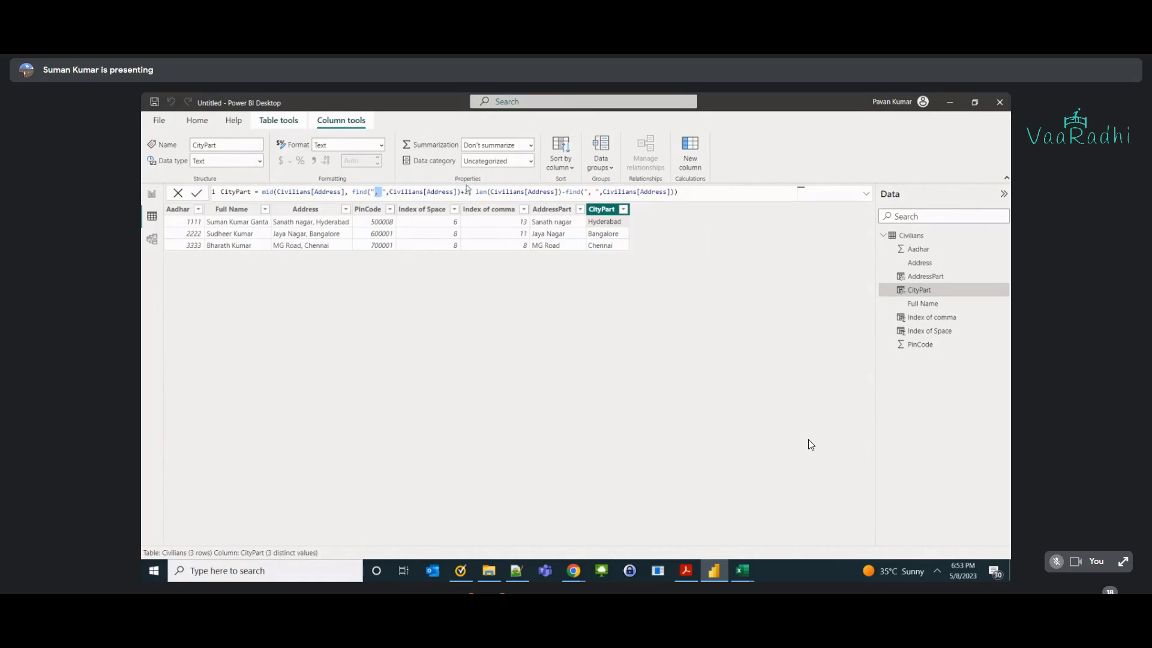
{"action": "double_click", "coordinate": [440, 192]}
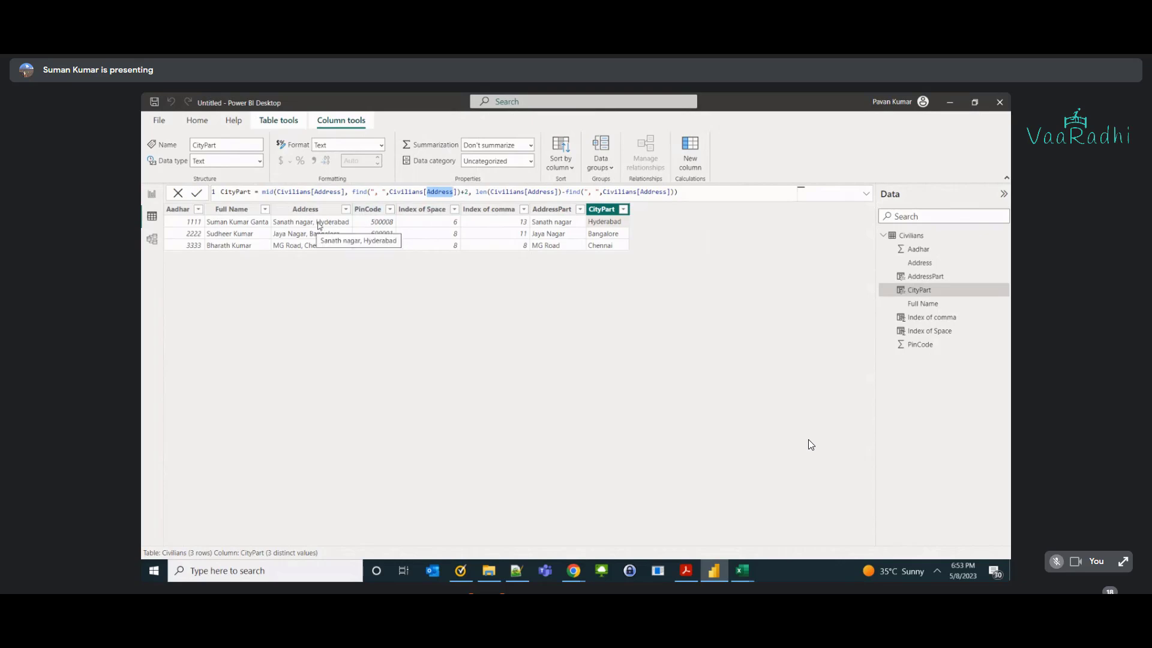
{"action": "left_click_drag", "start_coordinate": [469, 192], "coordinate": [353, 192]}
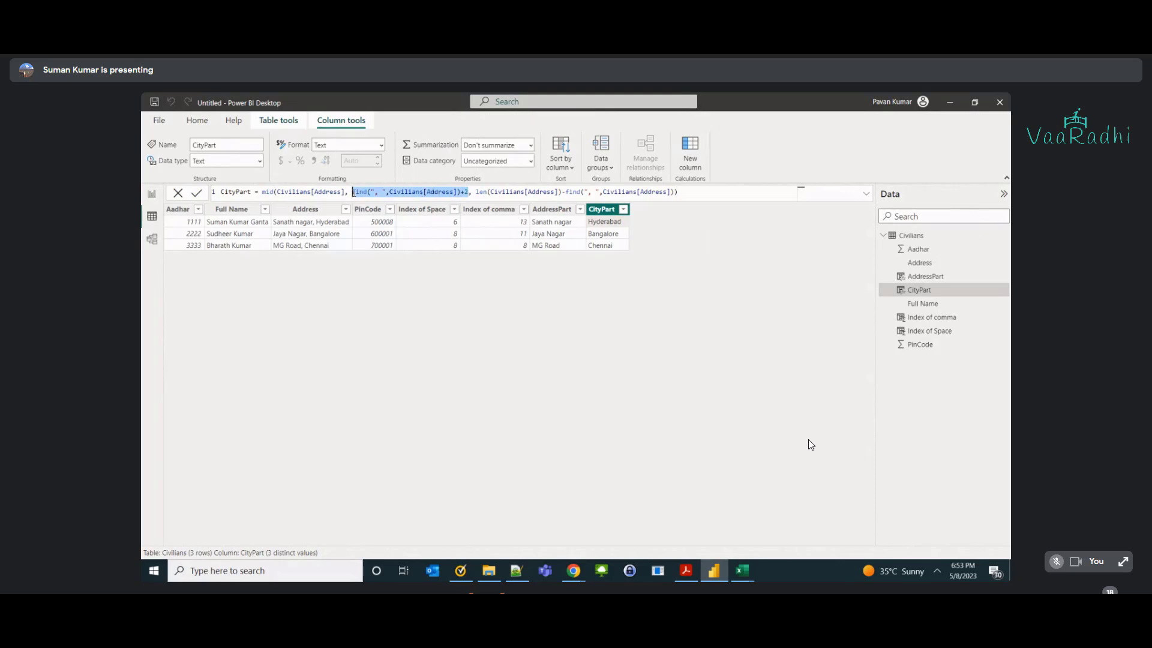
{"action": "left_click", "coordinate": [479, 192]}
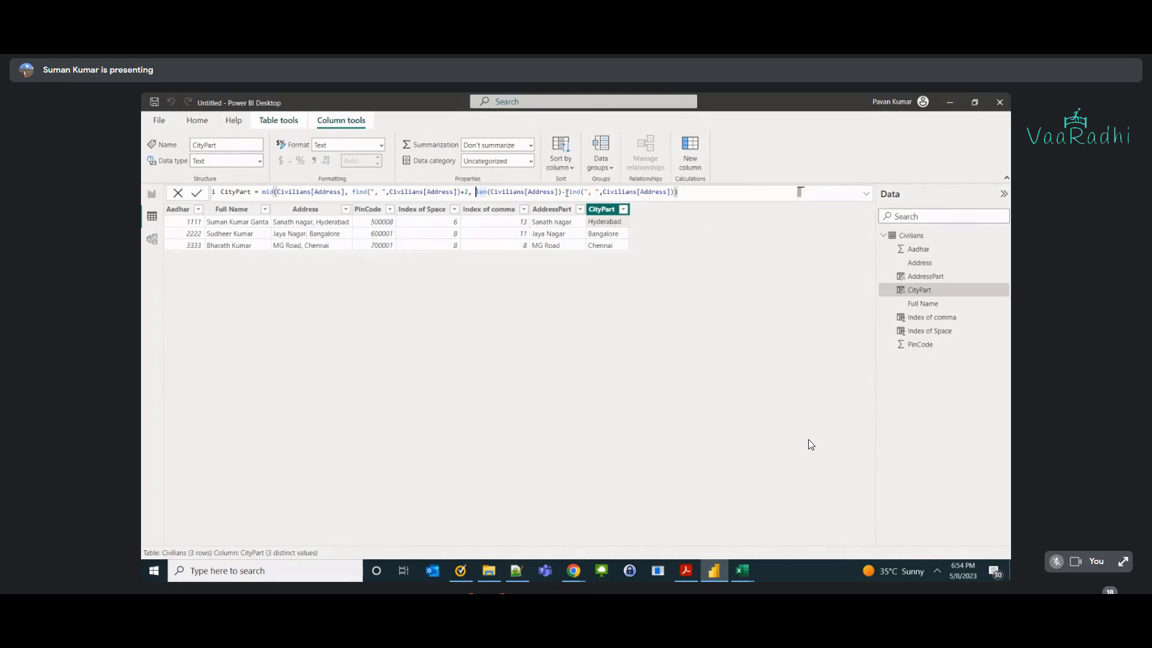
{"action": "left_click_drag", "start_coordinate": [566, 192], "coordinate": [671, 192]}
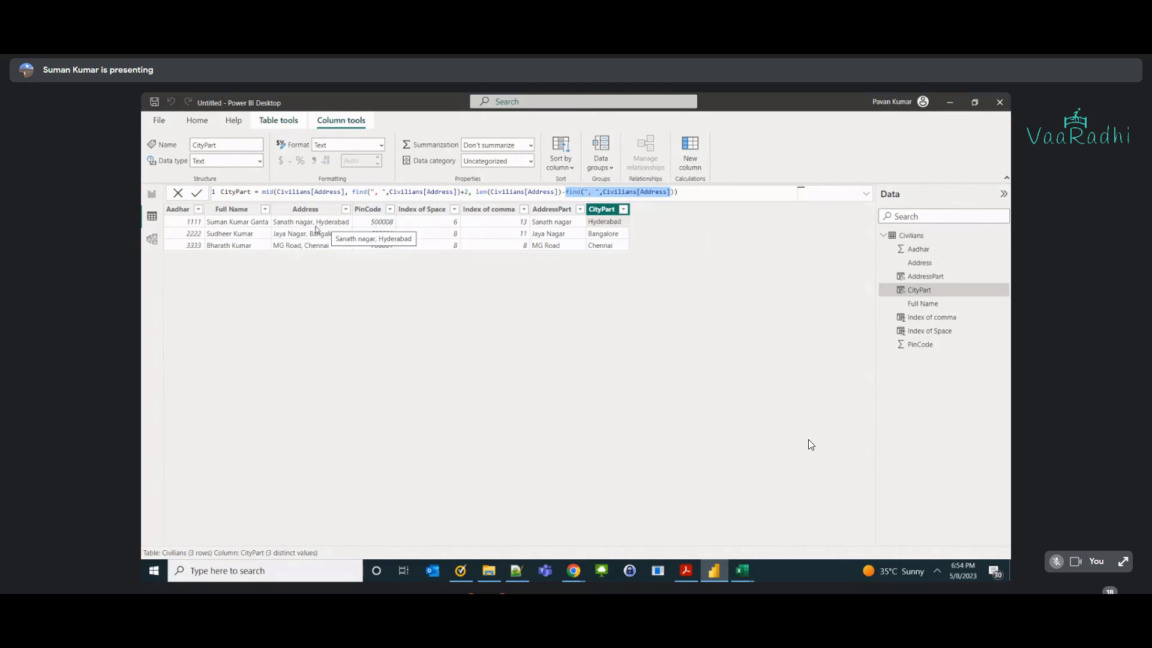
{"action": "left_click", "coordinate": [603, 290]}
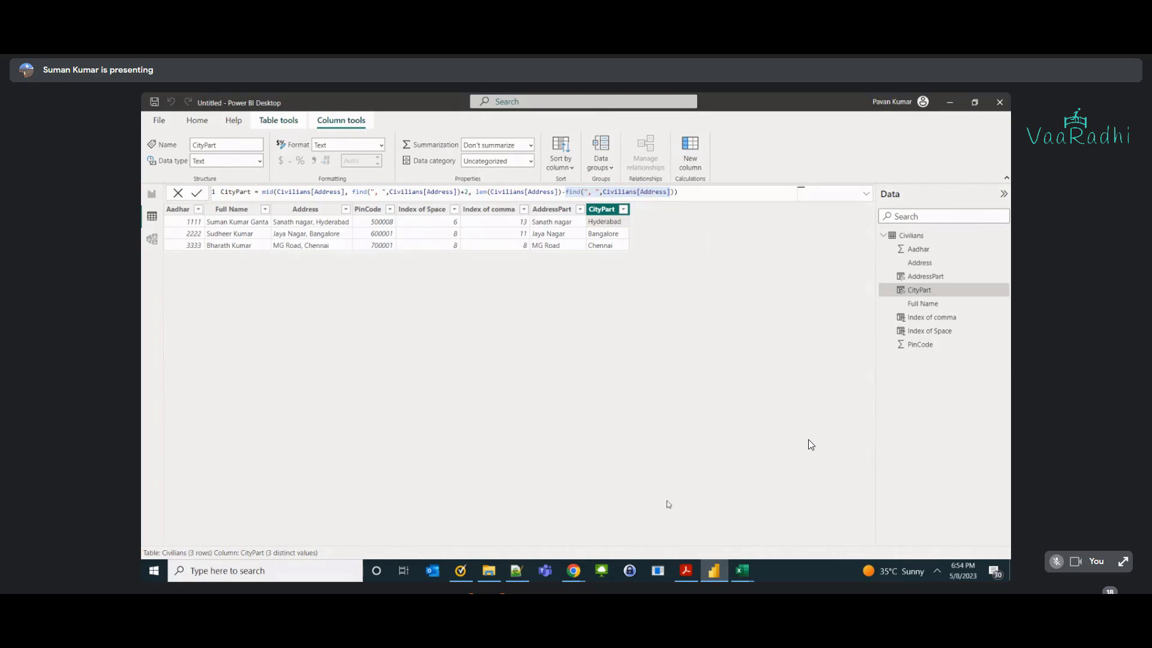
{"action": "mouse_move", "coordinate": [747, 573]}
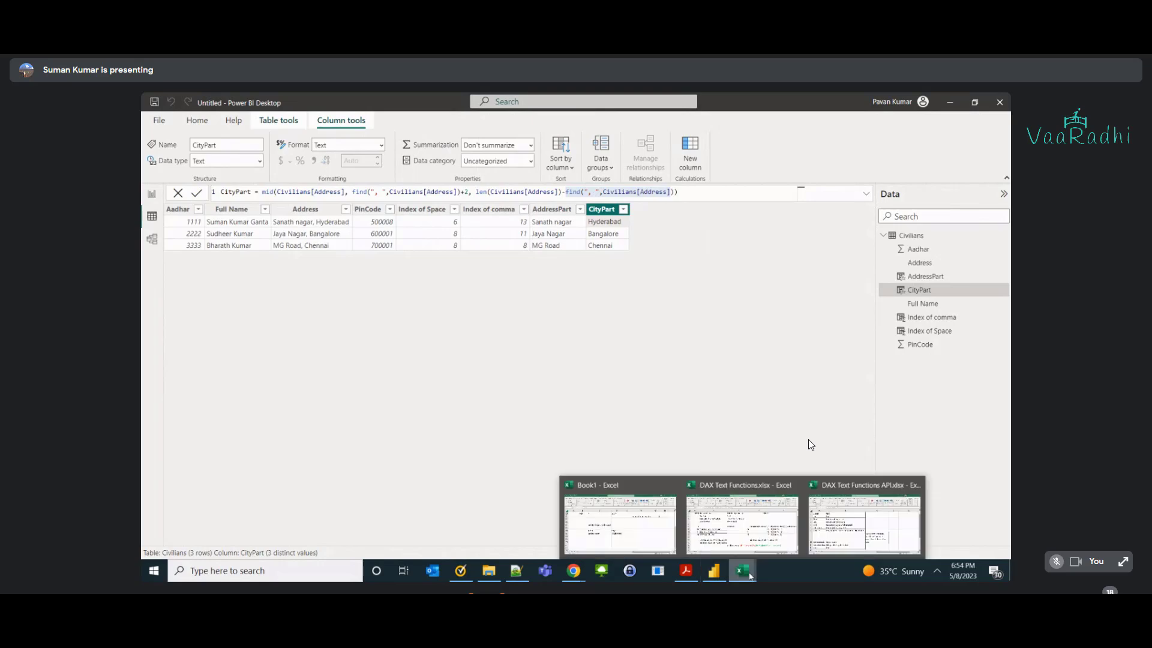
Open the DAX Text Functions API workbook and a DAX demo workbook from the PowerBI folder.
{"action": "left_click", "coordinate": [498, 576]}
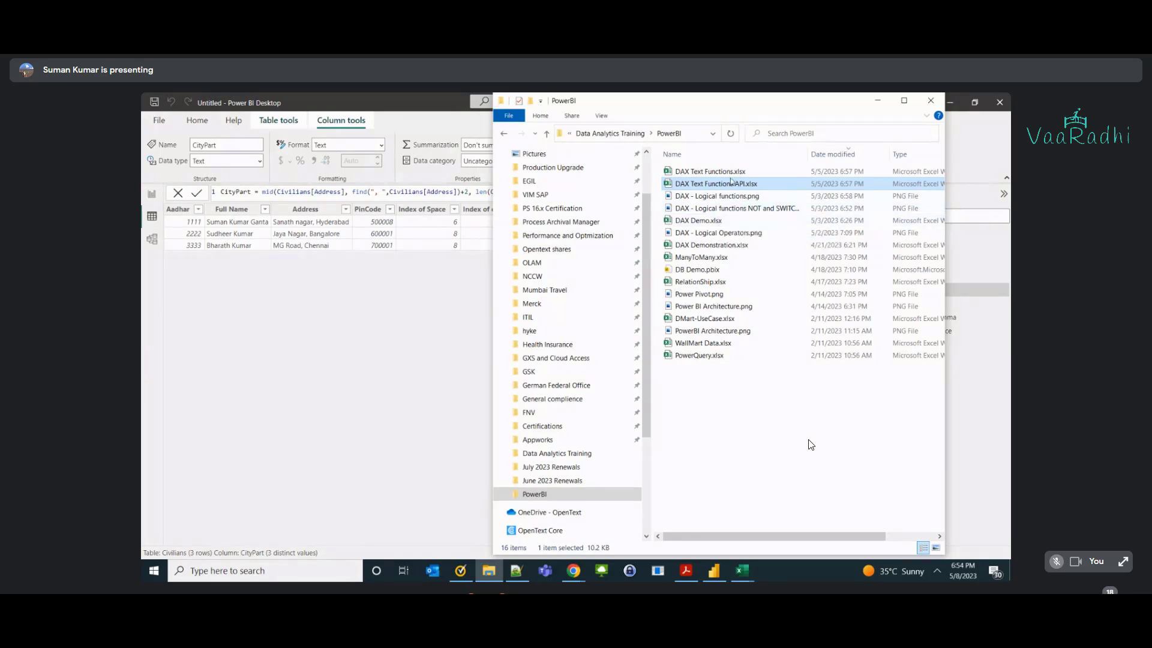
{"action": "double_click", "coordinate": [732, 181]}
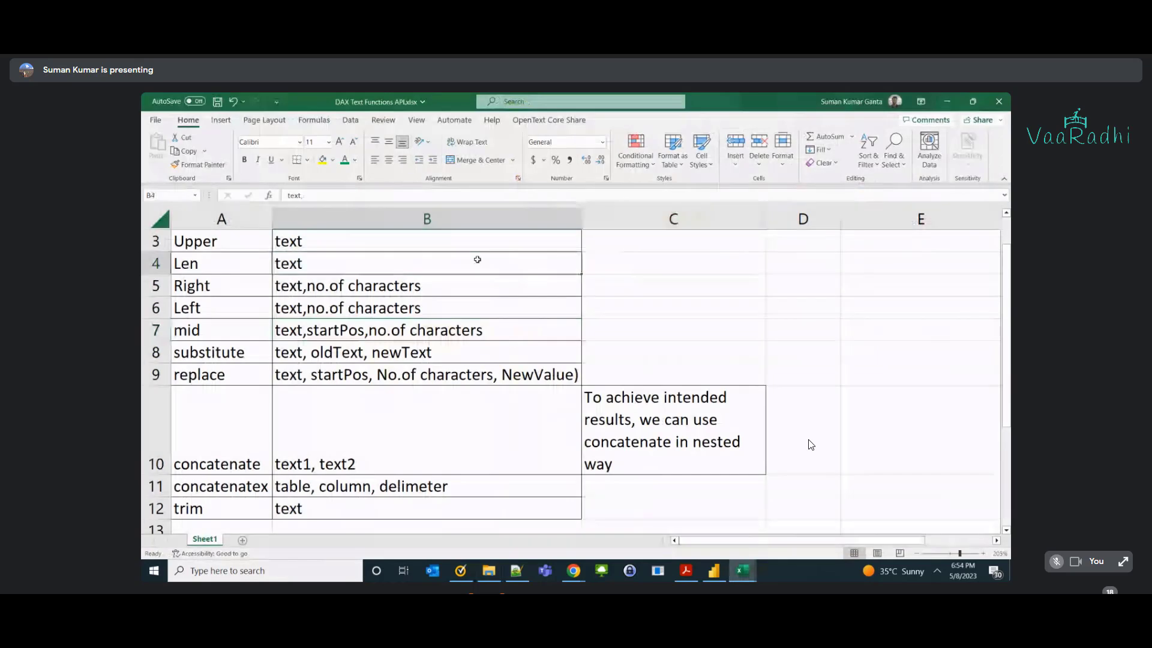
{"action": "key", "text": "alt+Tab"}
{"action": "key", "text": "alt+Tab"}
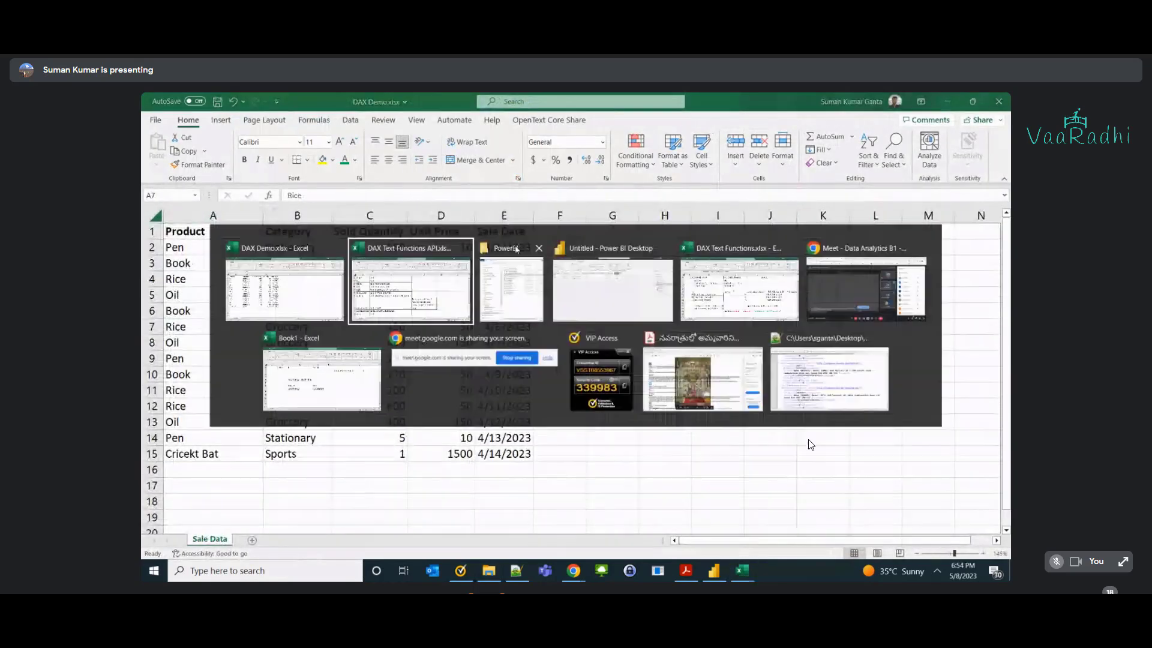
{"action": "left_click", "coordinate": [516, 249]}
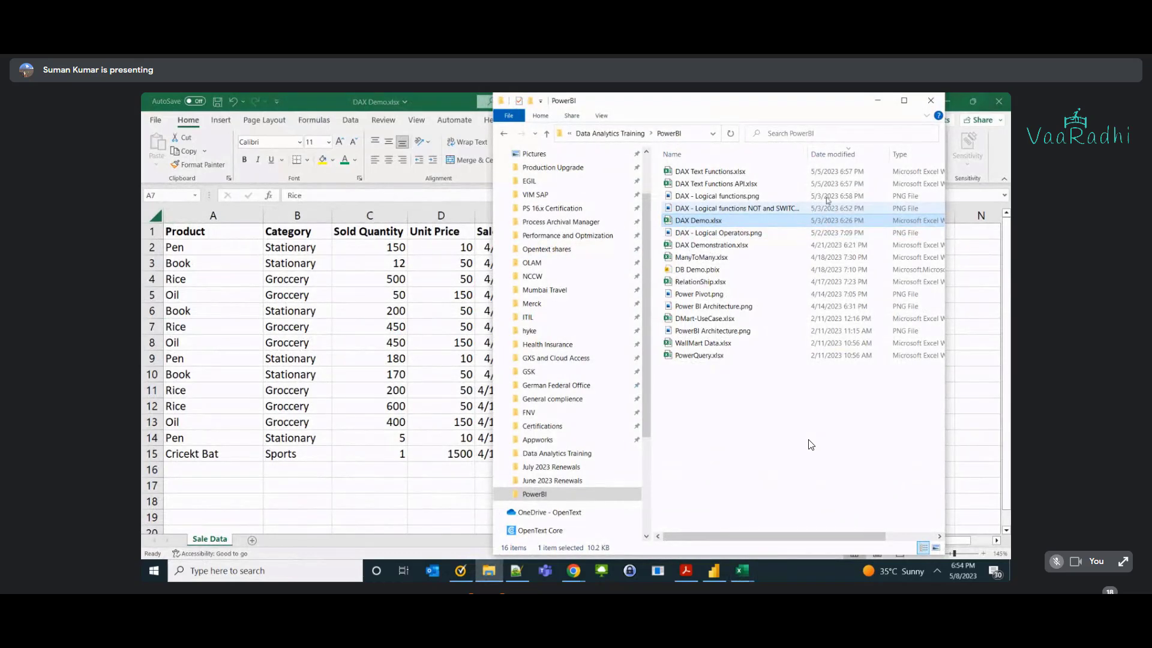
{"action": "double_click", "coordinate": [747, 235]}
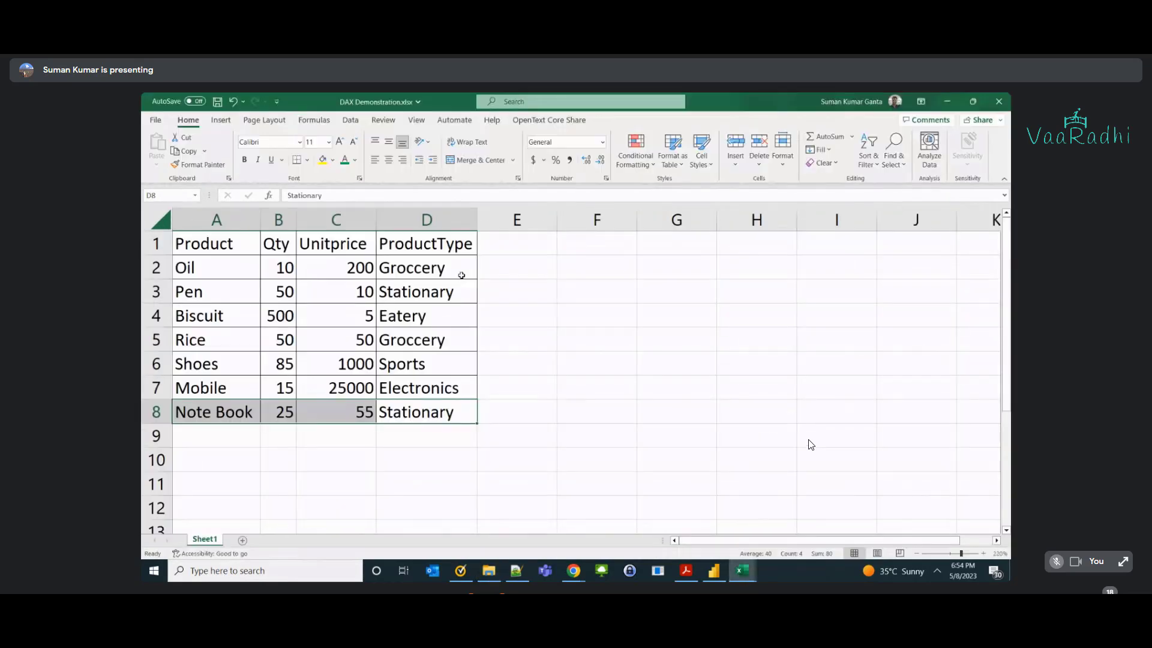
Switch through Power BI Desktop back to the DAX Text Functions workbook.
{"action": "key", "text": "alt+Tab"}
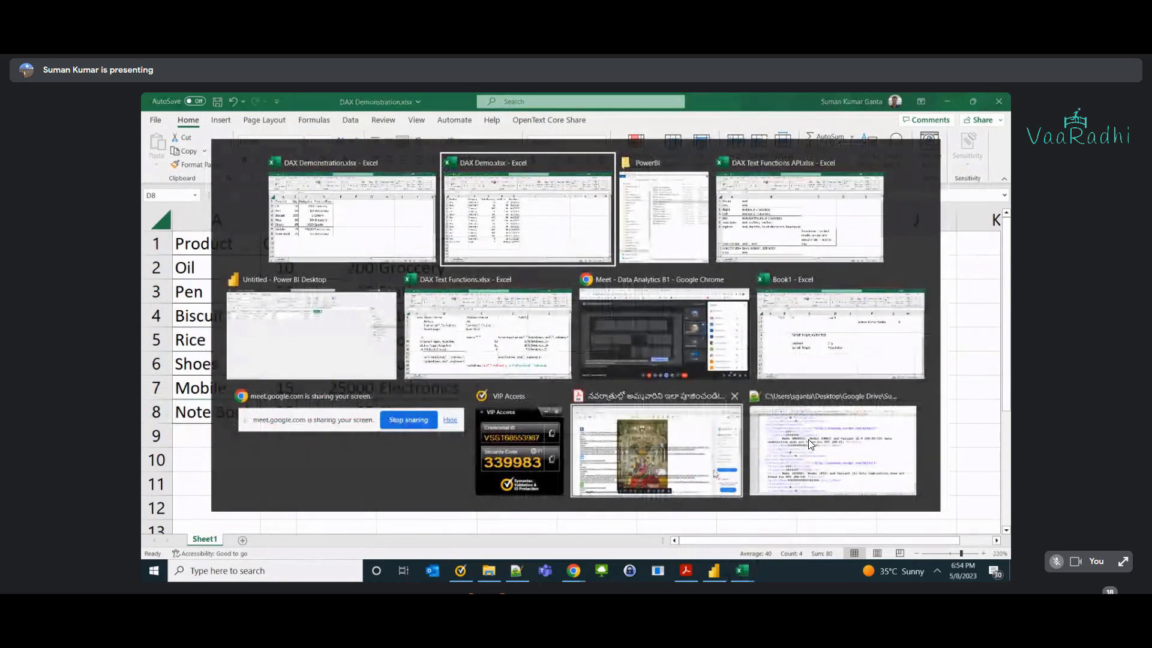
{"action": "left_click", "coordinate": [715, 572]}
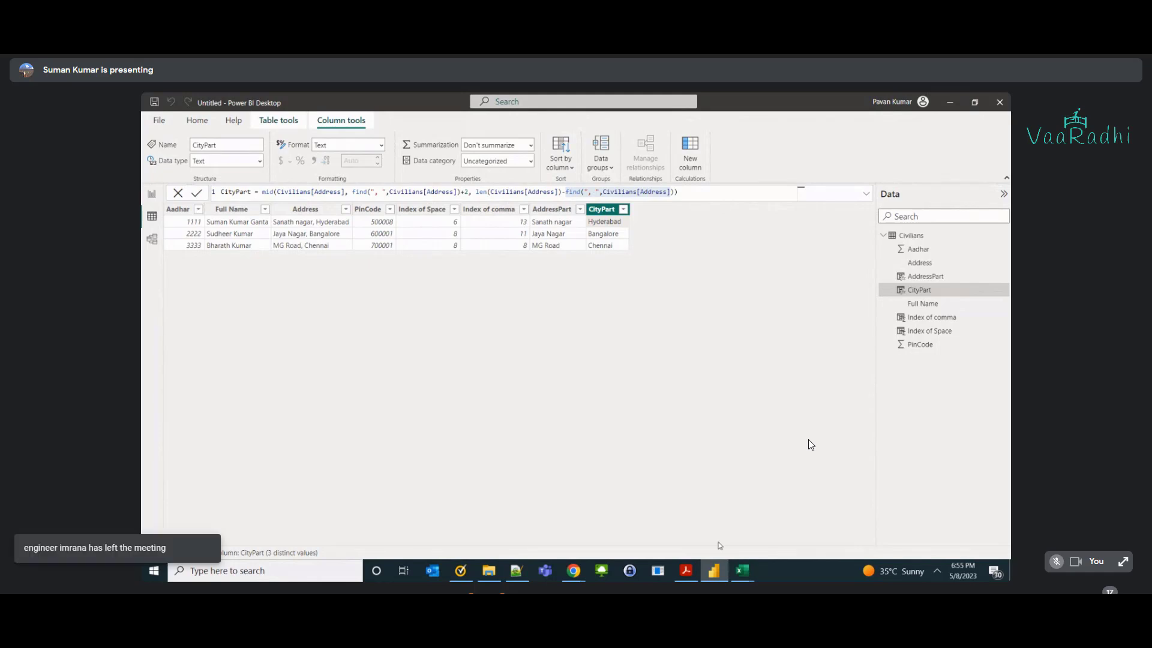
{"action": "mouse_move", "coordinate": [742, 570]}
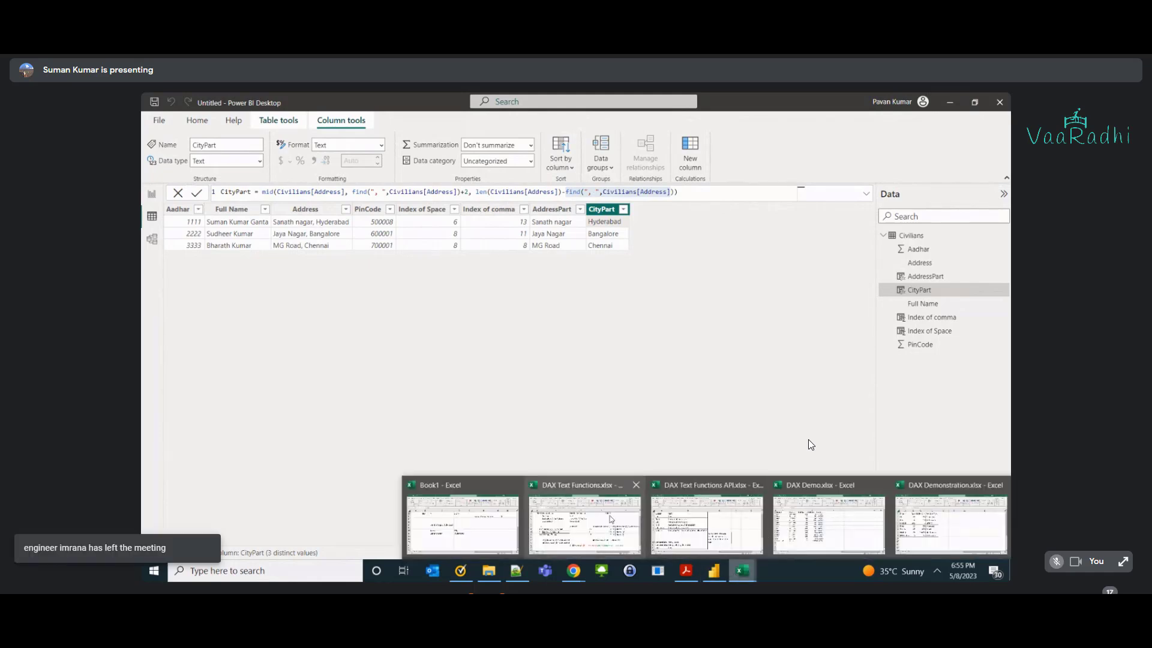
{"action": "left_click", "coordinate": [662, 514]}
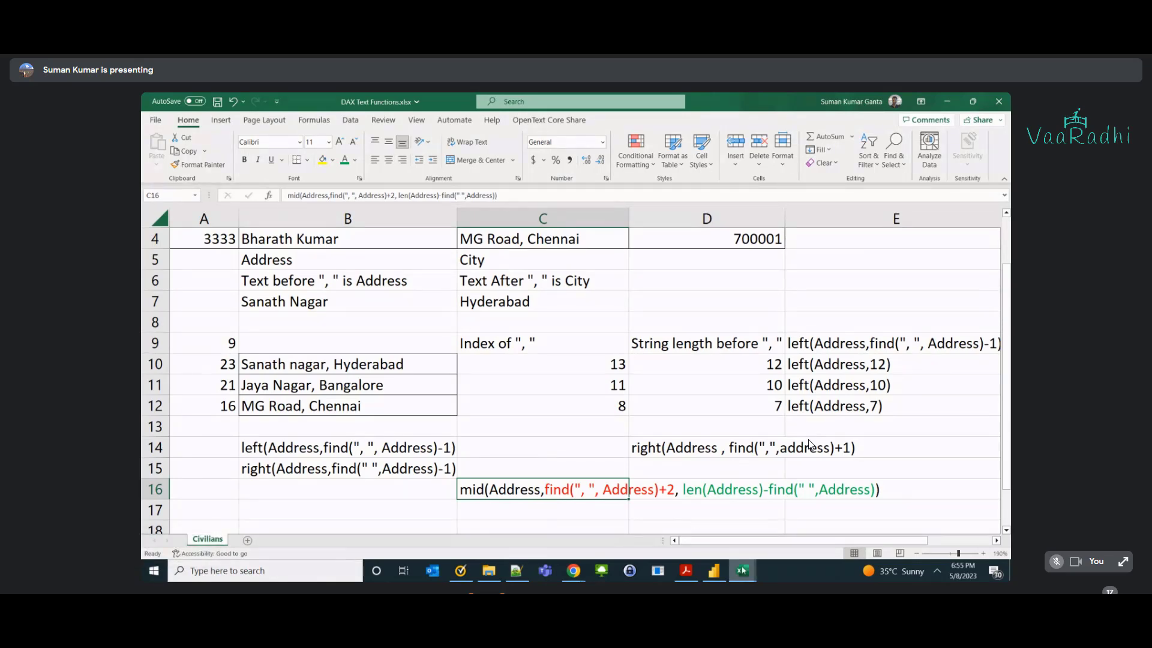
Enter Find in A13 of the DAX Text Functions API notes, below trim.
{"action": "mouse_move", "coordinate": [743, 571]}
{"action": "left_click", "coordinate": [762, 535]}
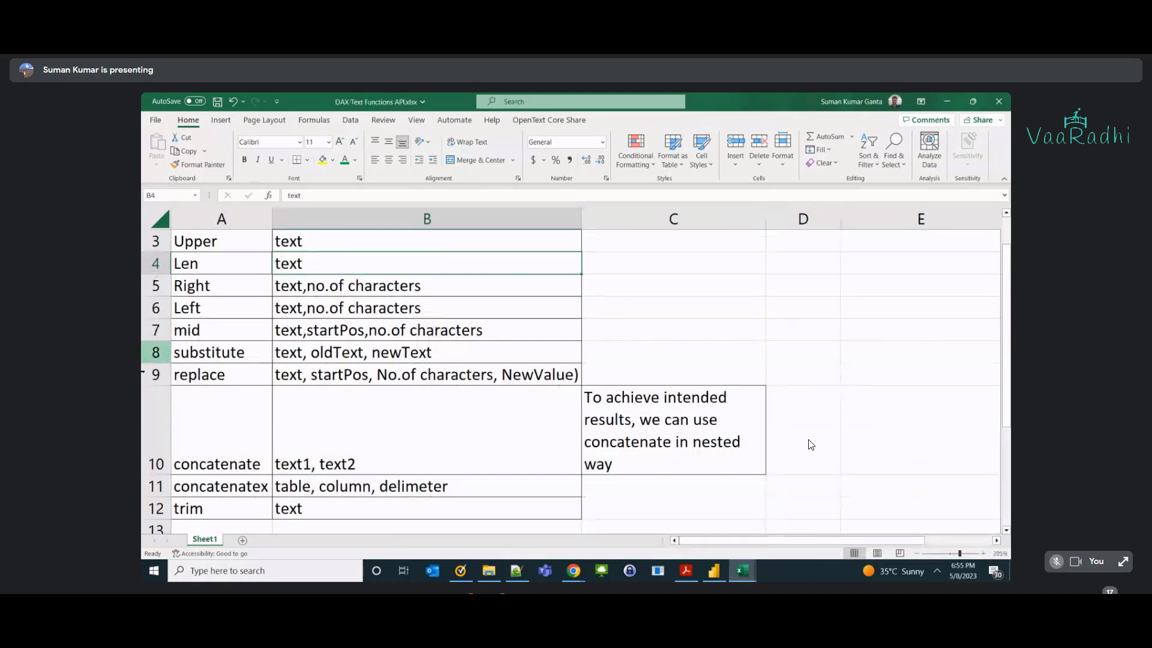
{"action": "scroll", "coordinate": [951, 404], "scroll_direction": "up", "scroll_amount": 1}
{"action": "left_click_drag", "start_coordinate": [213, 259], "coordinate": [319, 420]}
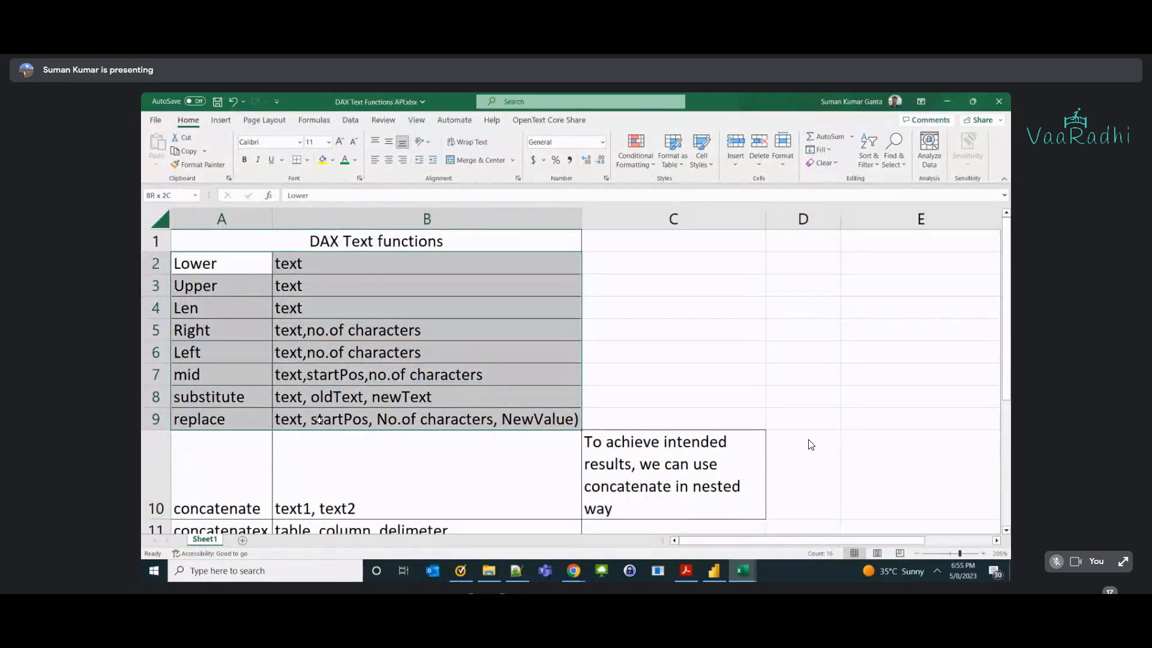
{"action": "scroll", "coordinate": [310, 435], "scroll_direction": "down", "scroll_amount": 1}
{"action": "left_click", "coordinate": [237, 505]}
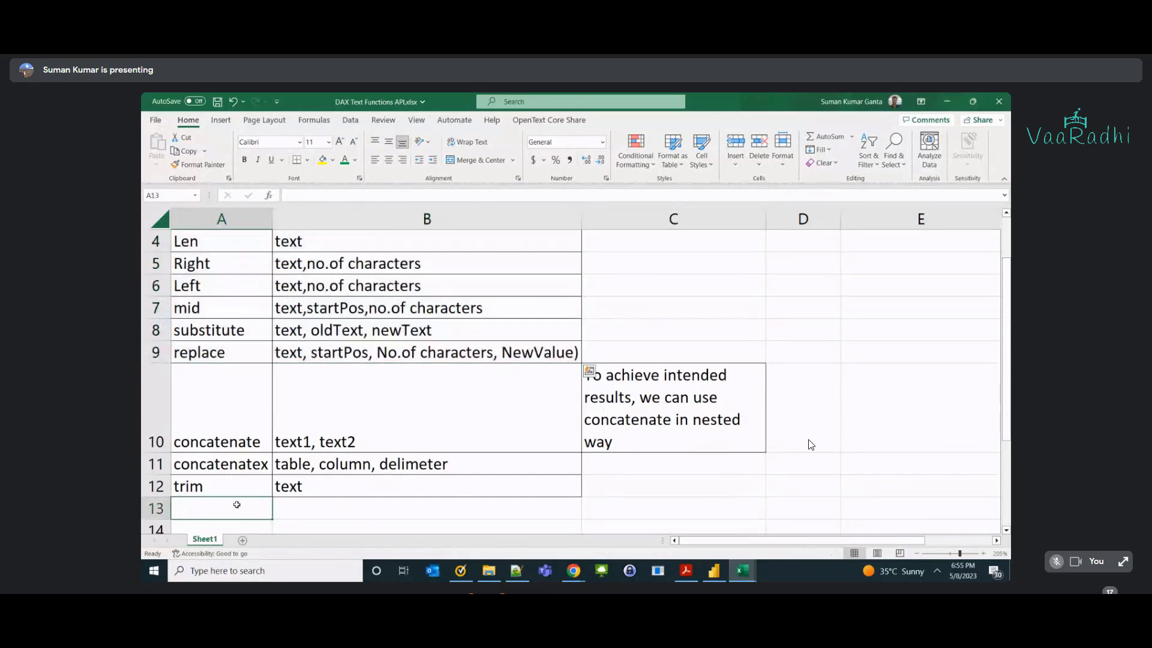
{"action": "type", "text": "Find"}
{"action": "key", "text": "Tab"}
Give Find syntax 'SearchText, Column' and description 'Returns start position of the SearchText in the Column data', then save.
{"action": "key", "text": "alt+Tab"}
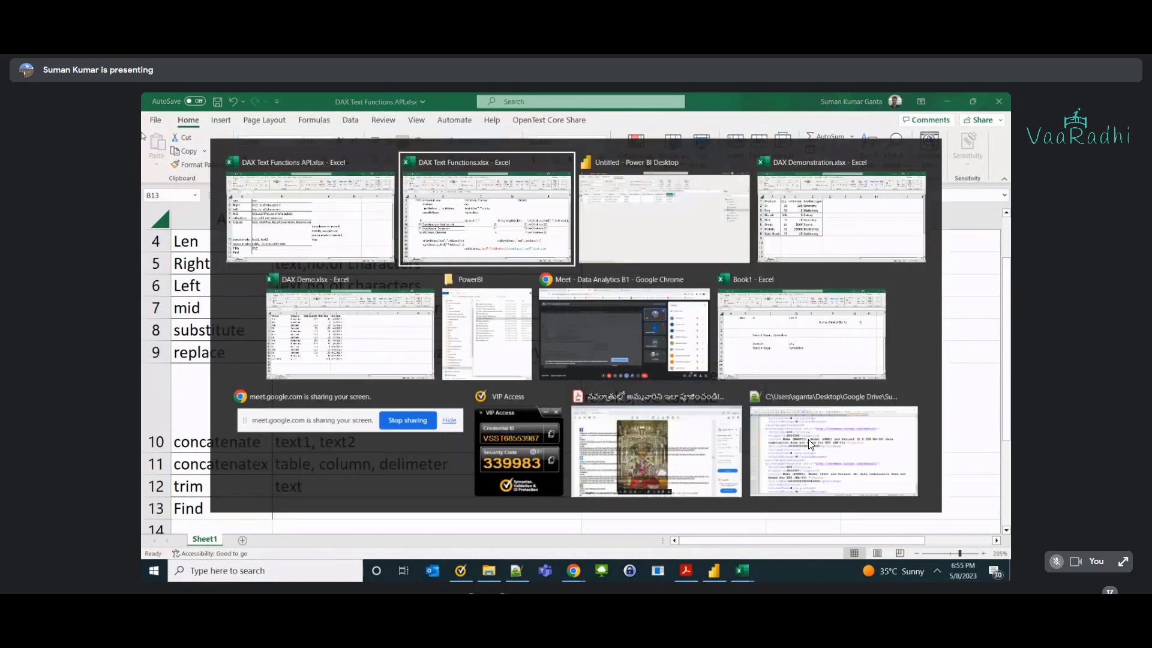
{"action": "key", "text": "alt+Tab"}
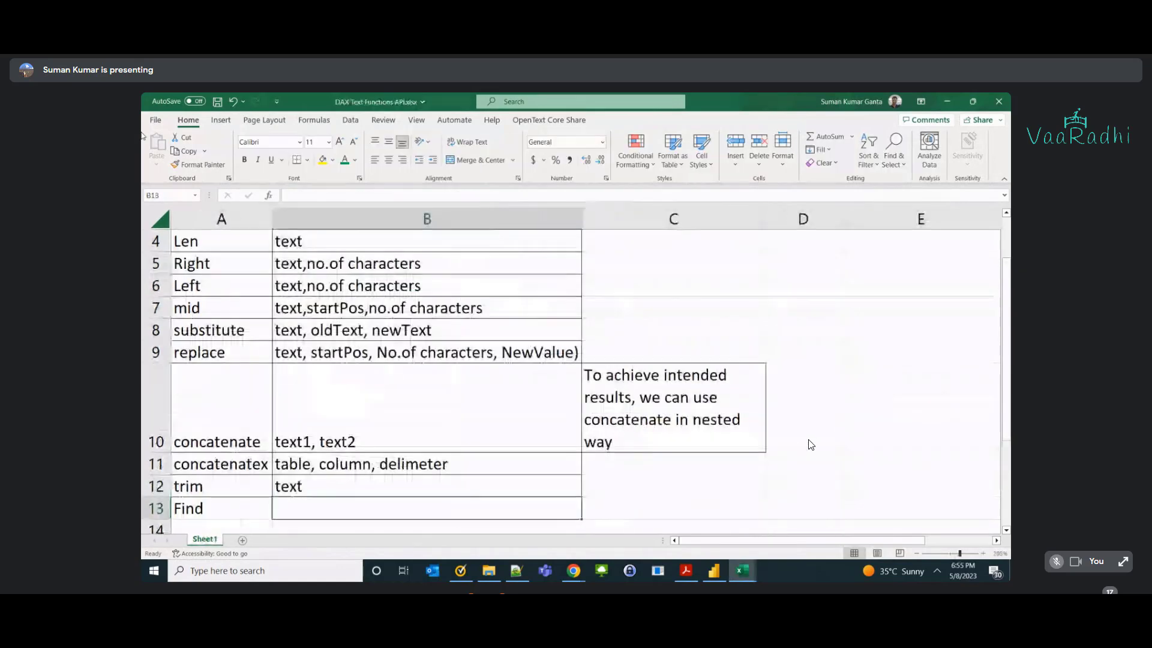
{"action": "key", "text": "alt+Tab"}
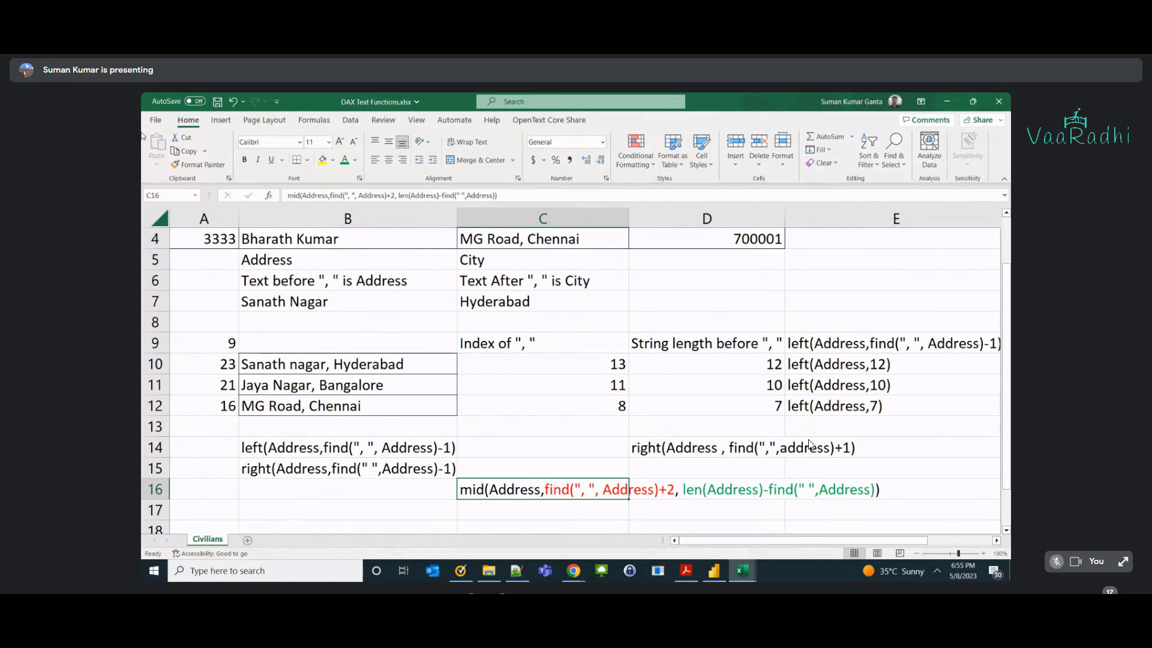
{"action": "key", "text": "alt+Tab"}
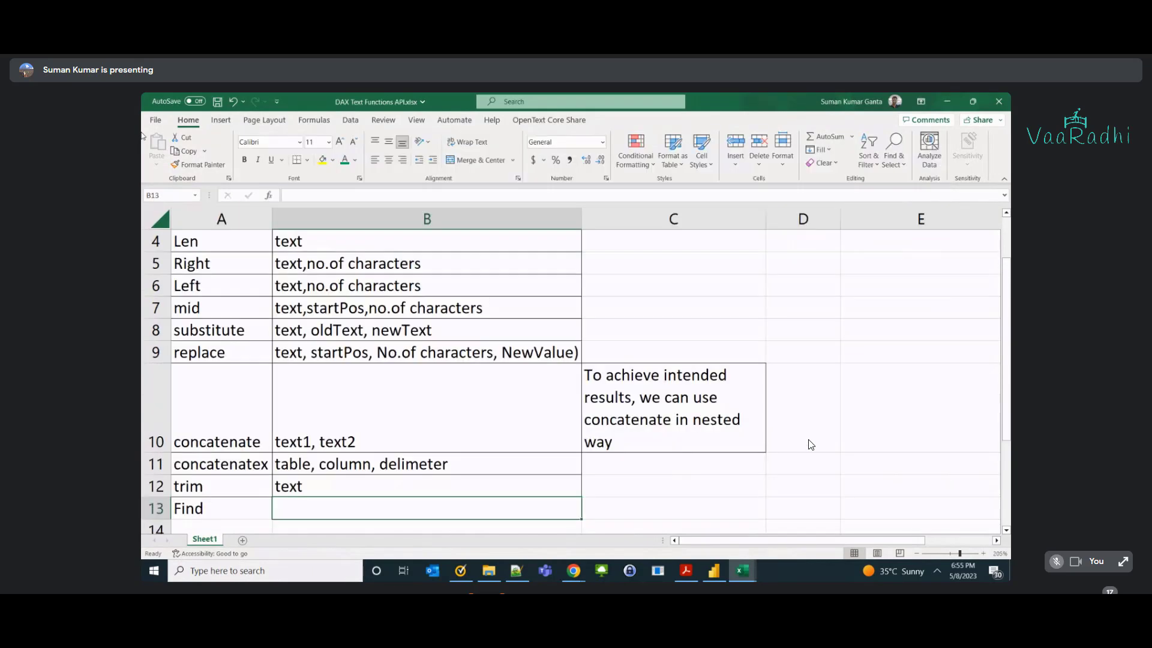
{"action": "type", "text": "Re"}
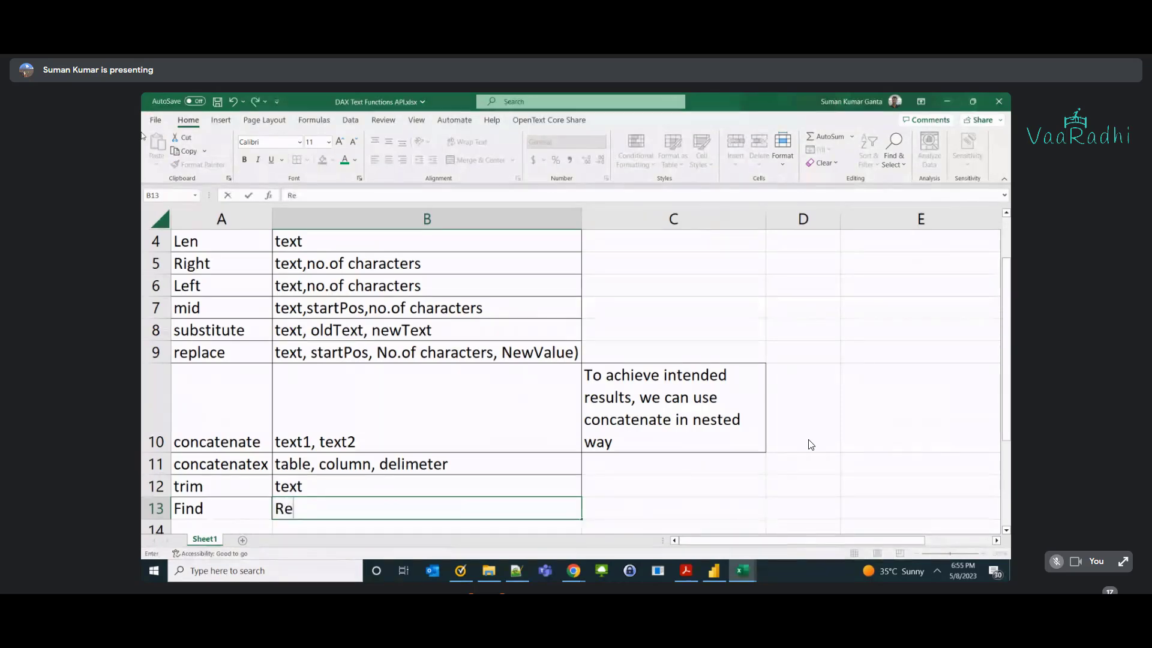
{"action": "type", "text": "turns"}
{"action": "key", "text": "BackSpace"}
{"action": "key", "text": "BackSpace"}
{"action": "key", "text": "BackSpace"}
{"action": "key", "text": "BackSpace"}
{"action": "key", "text": "BackSpace"}
{"action": "key", "text": "BackSpace"}
{"action": "key", "text": "BackSpace"}
{"action": "type", "text": "SearchText, Column"}
{"action": "key", "text": "Tab"}
{"action": "type", "text": "Return"}
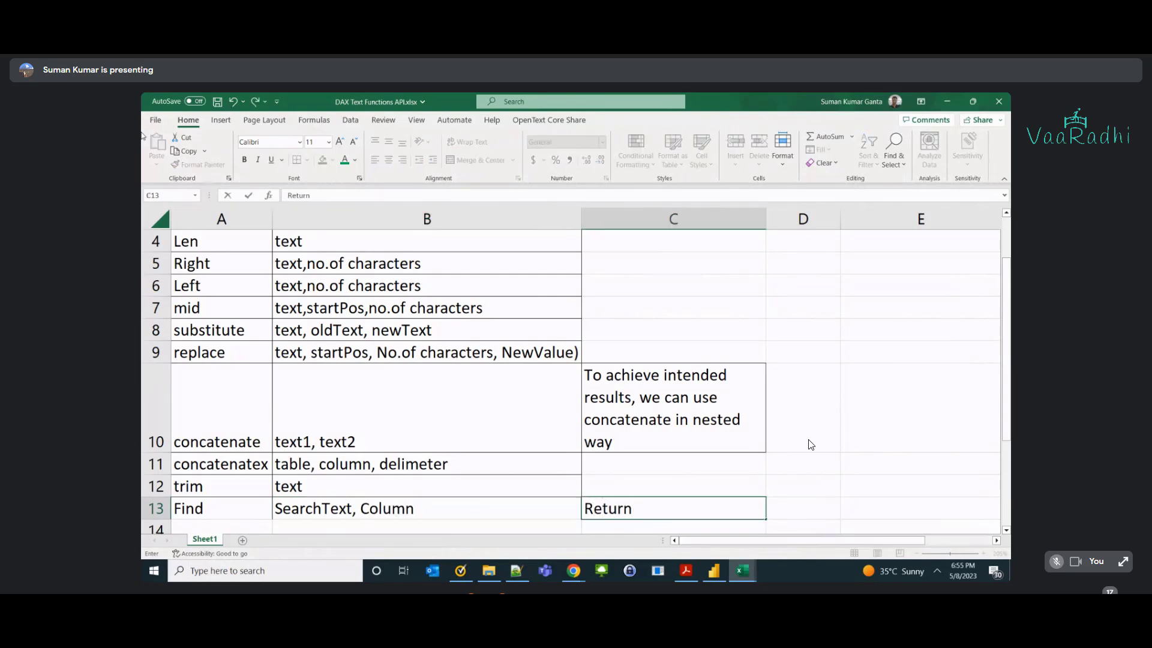
{"action": "type", "text": "s start position "}
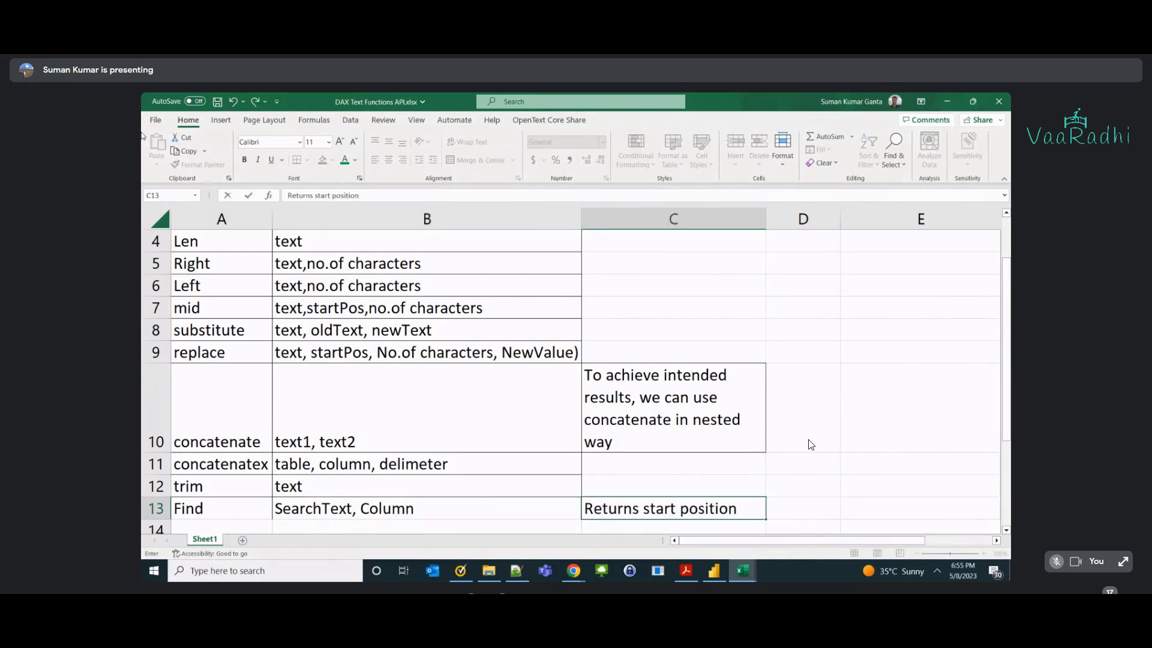
{"action": "type", "text": "of the SearchText "}
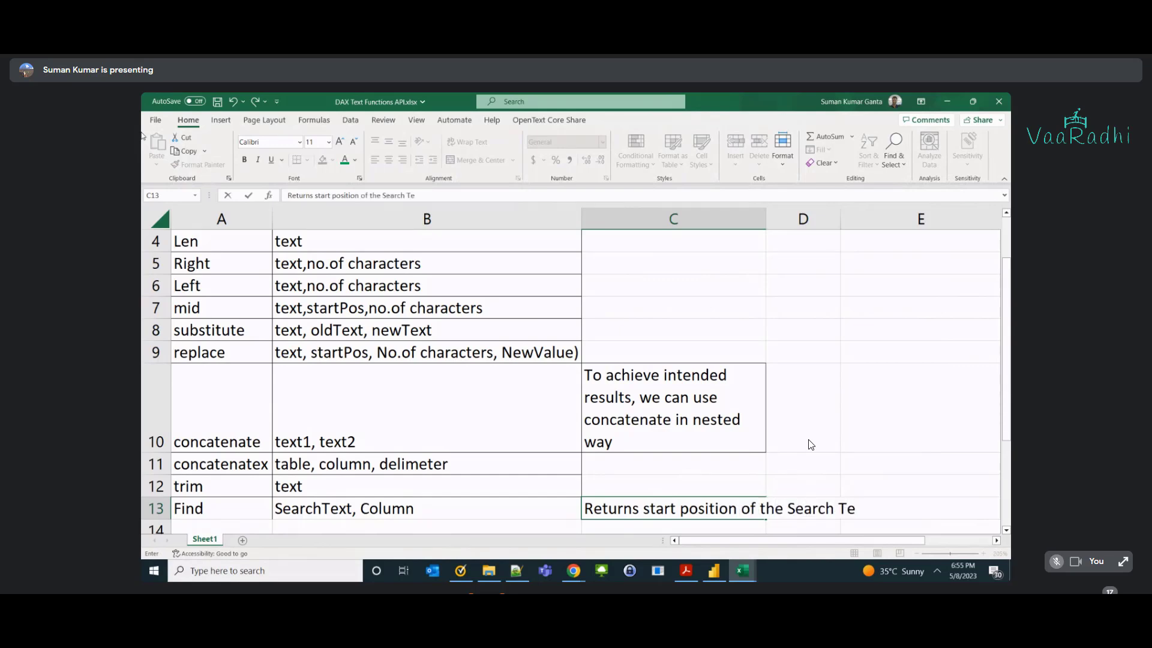
{"action": "type", "text": "in the Column data"}
{"action": "key", "text": "Return"}
{"action": "key", "text": "ctrl+s"}
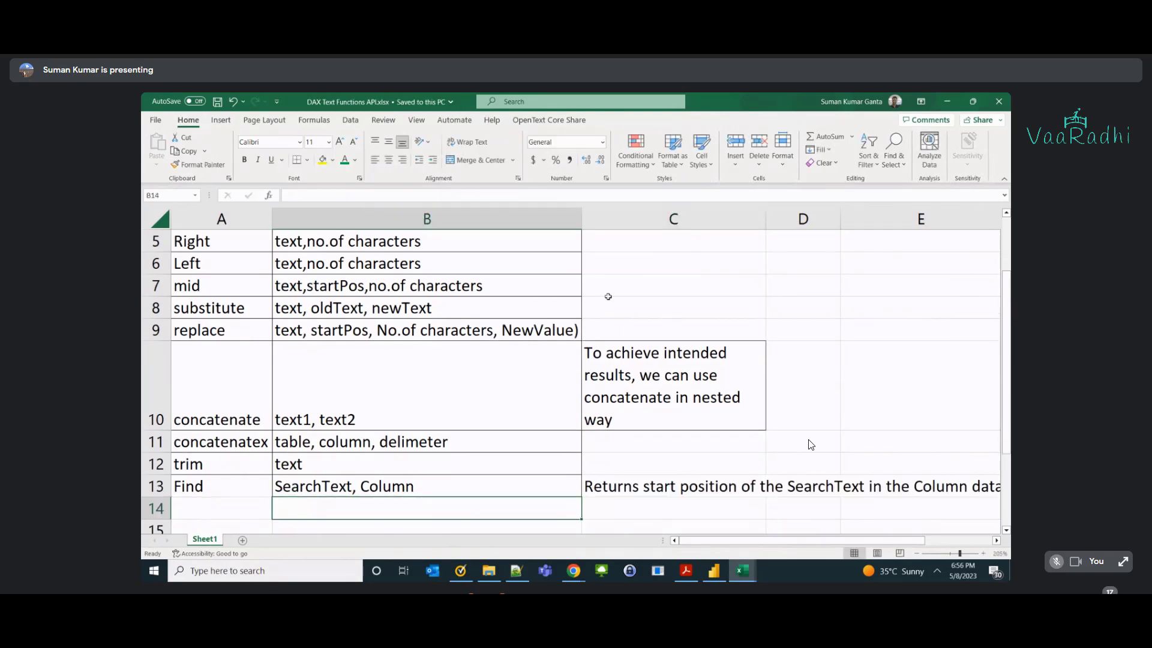
Wrap text in the Find description cell C13 and enter combineValues in A14.
{"action": "left_click", "coordinate": [651, 487]}
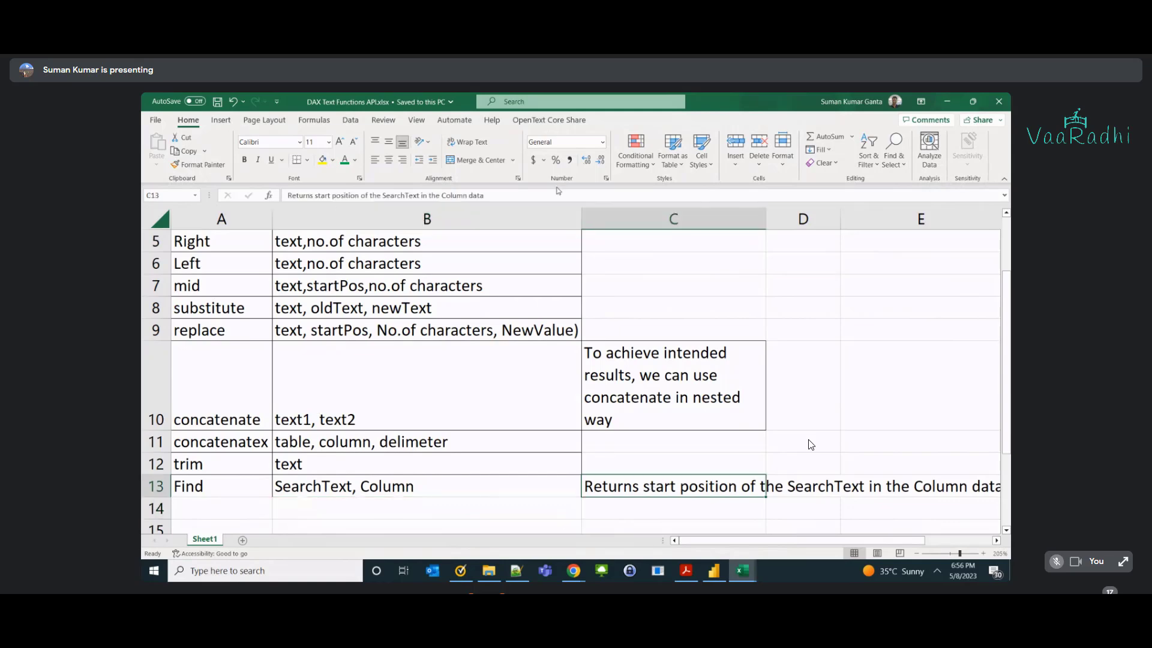
{"action": "left_click", "coordinate": [467, 141]}
{"action": "scroll", "coordinate": [318, 388], "scroll_direction": "down", "scroll_amount": 2}
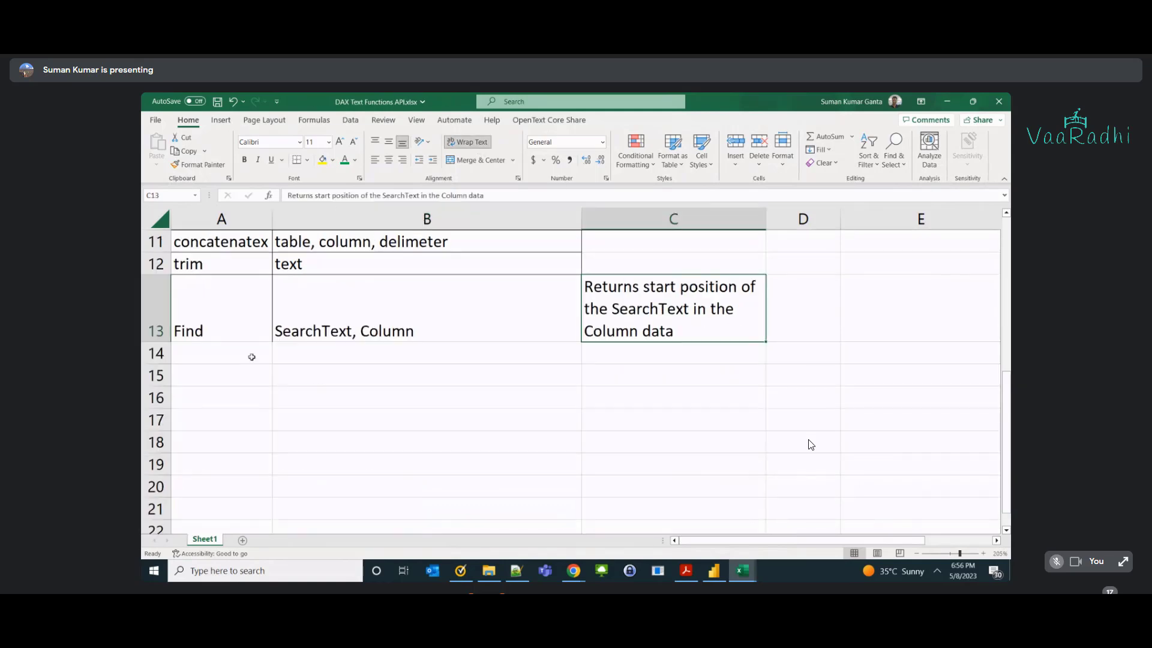
{"action": "left_click", "coordinate": [252, 357]}
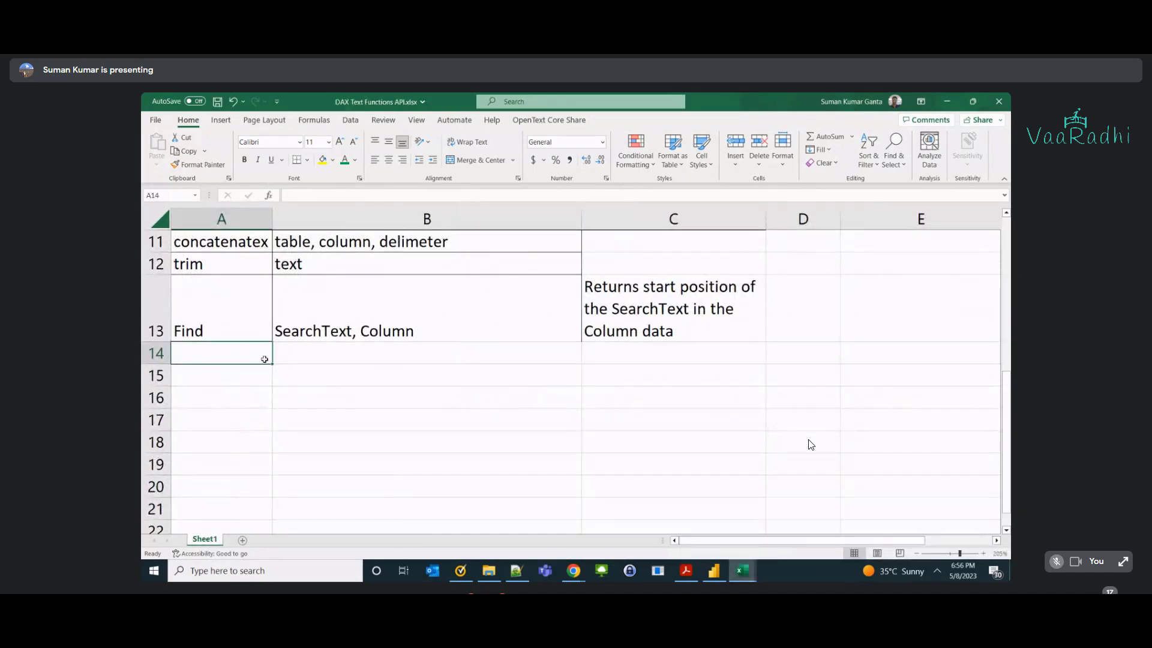
{"action": "type", "text": "combin"}
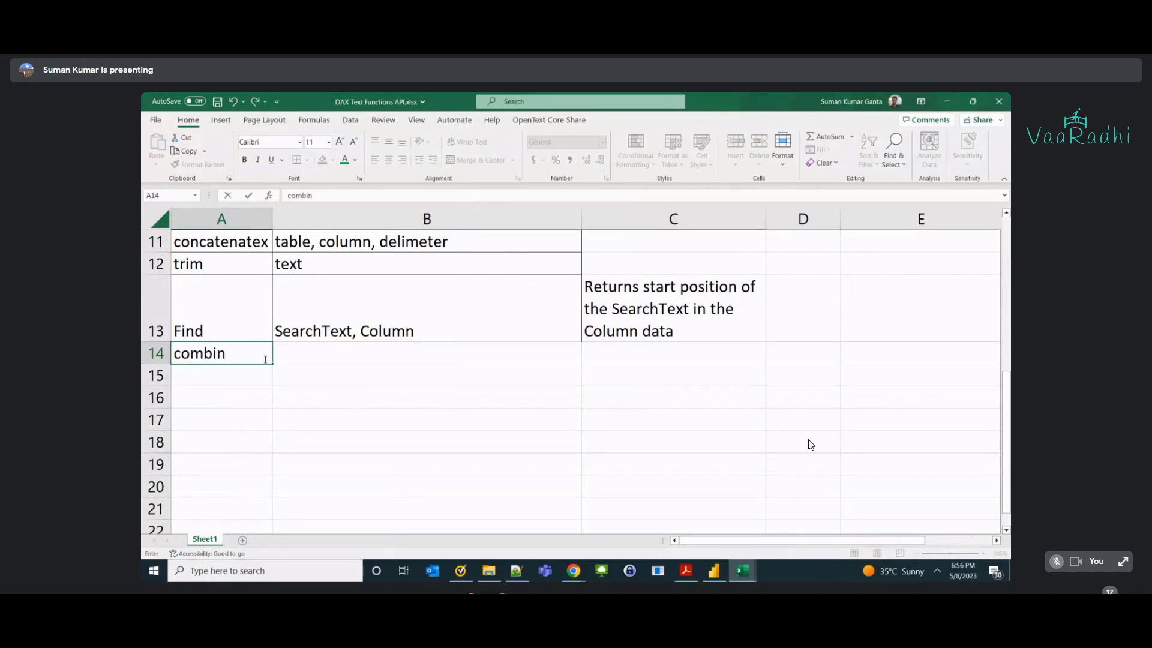
{"action": "type", "text": "eVal"}
{"action": "type", "text": "ues"}
{"action": "key", "text": "Return"}
{"action": "key", "text": "alt+Tab"}
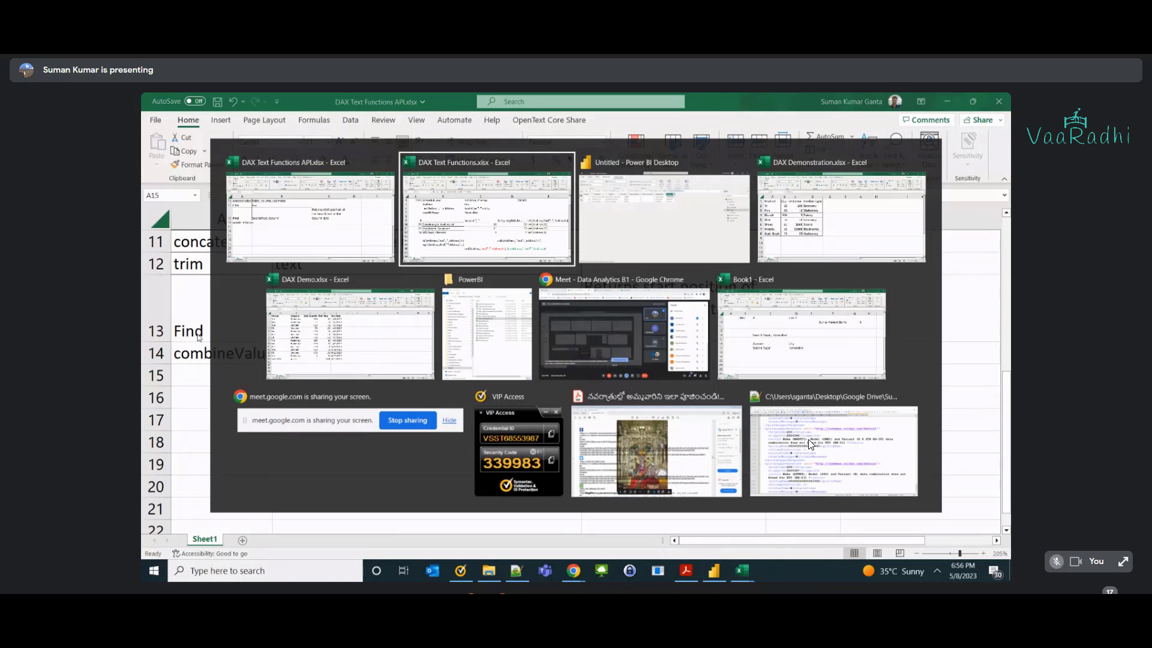
Start an Excel import, then cancel the file picker and the ManyToMany navigator.
{"action": "left_click", "coordinate": [672, 248]}
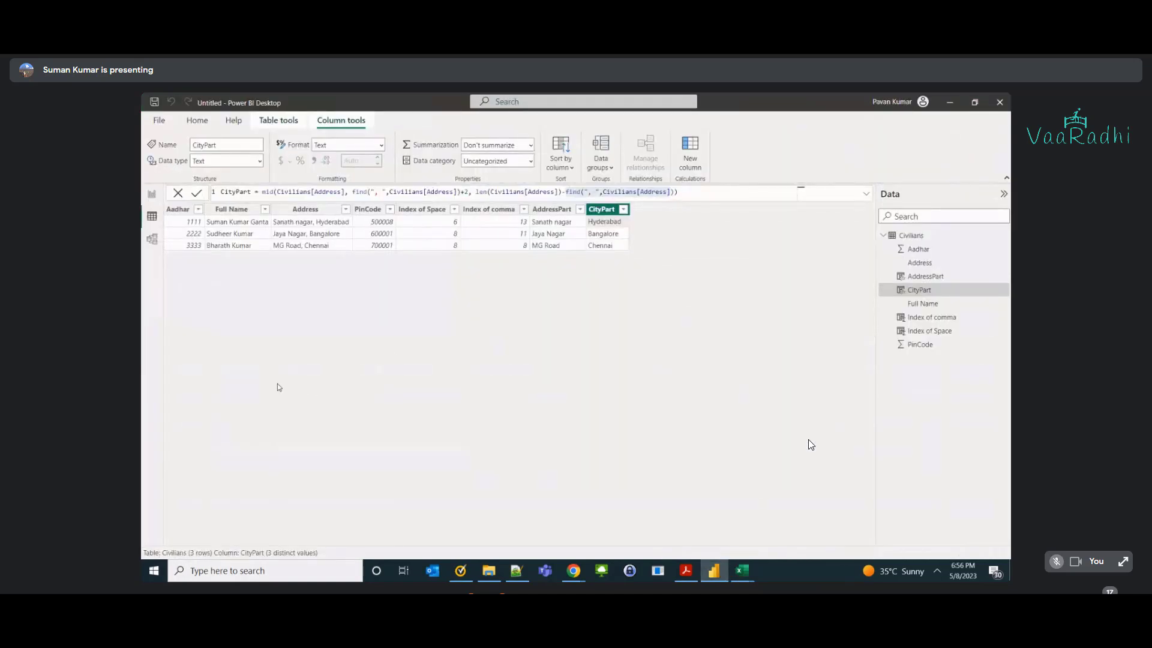
{"action": "left_click", "coordinate": [198, 120]}
{"action": "left_click", "coordinate": [254, 167]}
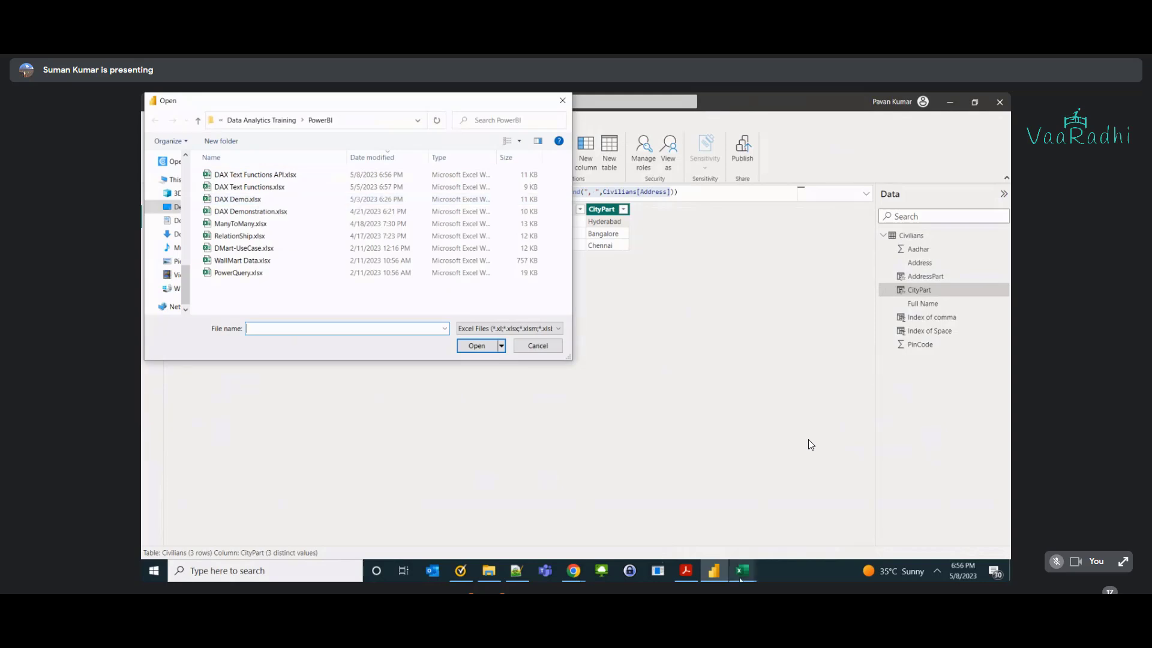
{"action": "mouse_move", "coordinate": [742, 570]}
{"action": "mouse_move", "coordinate": [881, 528]}
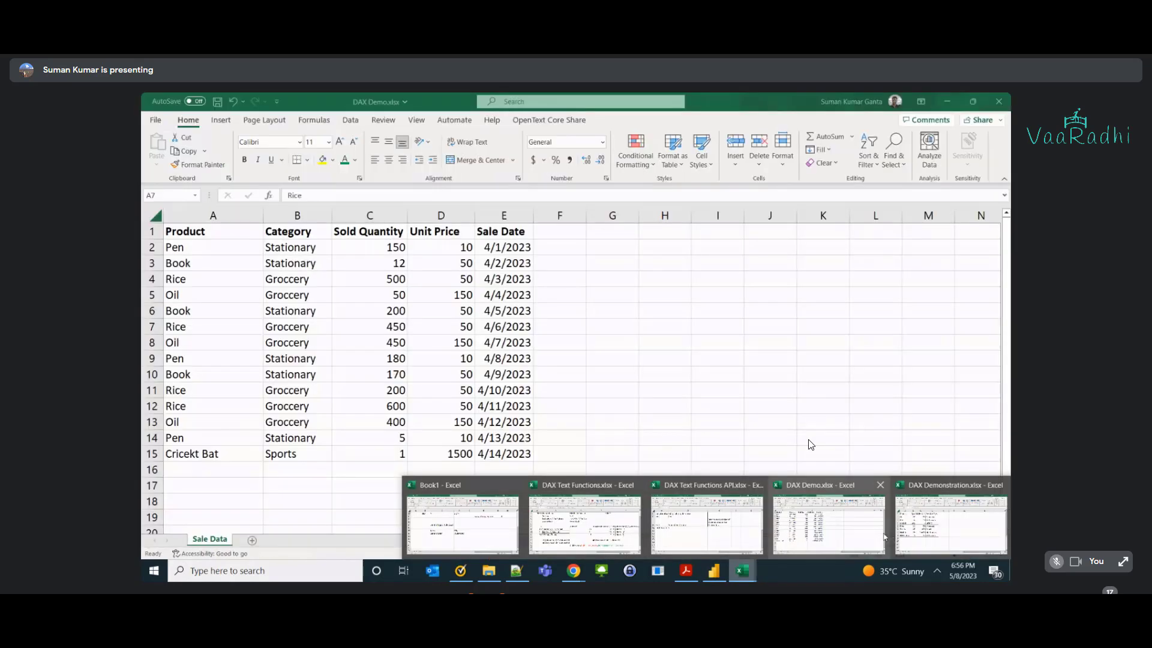
{"action": "mouse_move", "coordinate": [936, 540]}
{"action": "key", "text": "alt+Tab"}
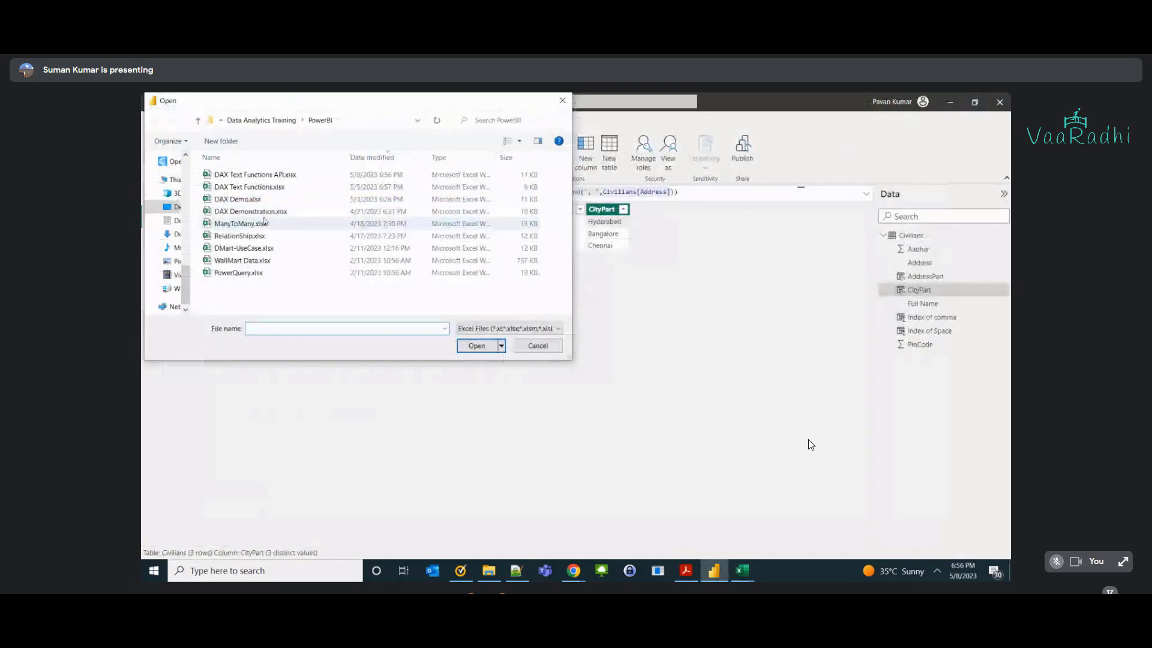
{"action": "key", "text": "Escape"}
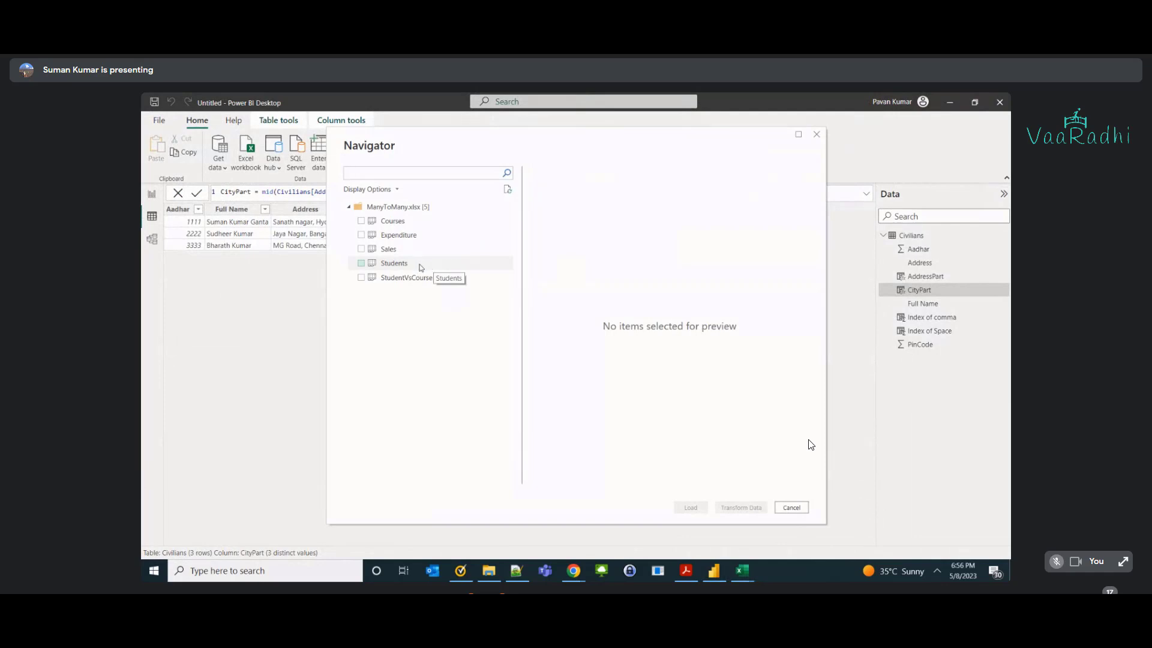
{"action": "key", "text": "Escape"}
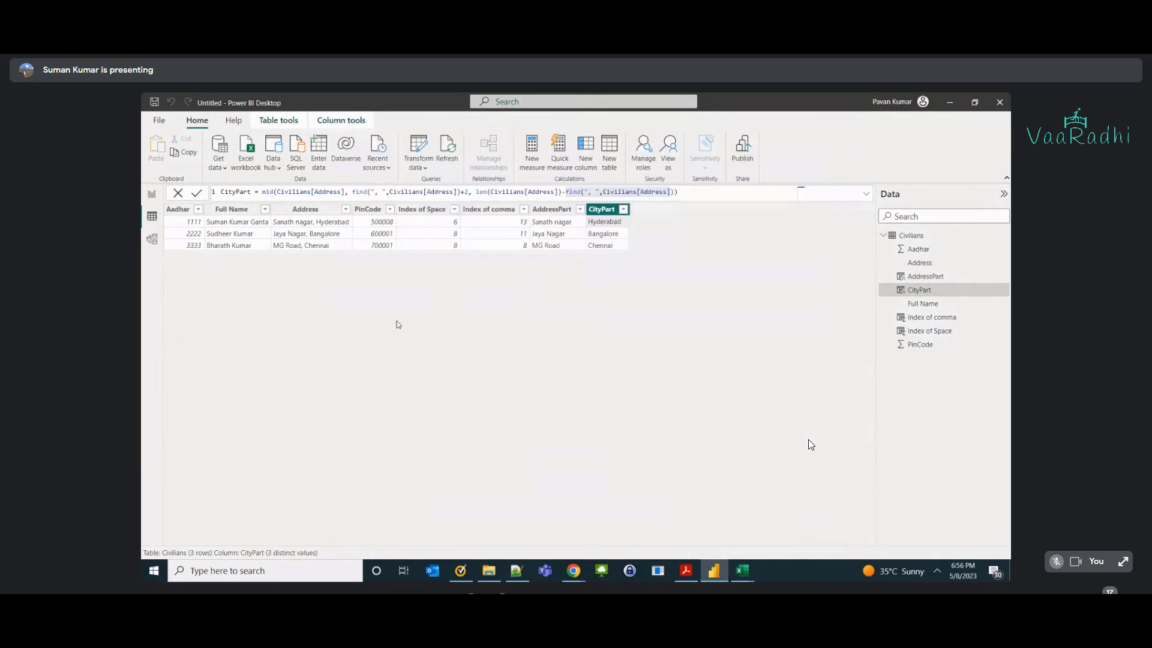
Import Sheet1 from DAX Demonstration.xlsx and view its rows in Data view.
{"action": "left_click", "coordinate": [240, 161]}
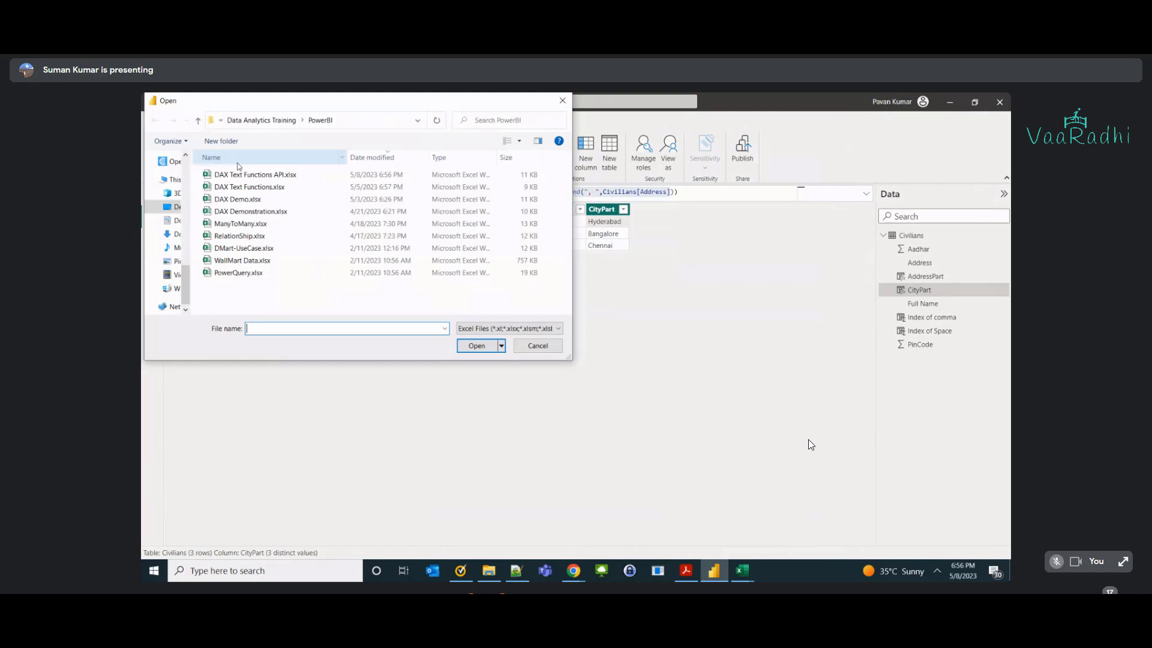
{"action": "left_click", "coordinate": [264, 211]}
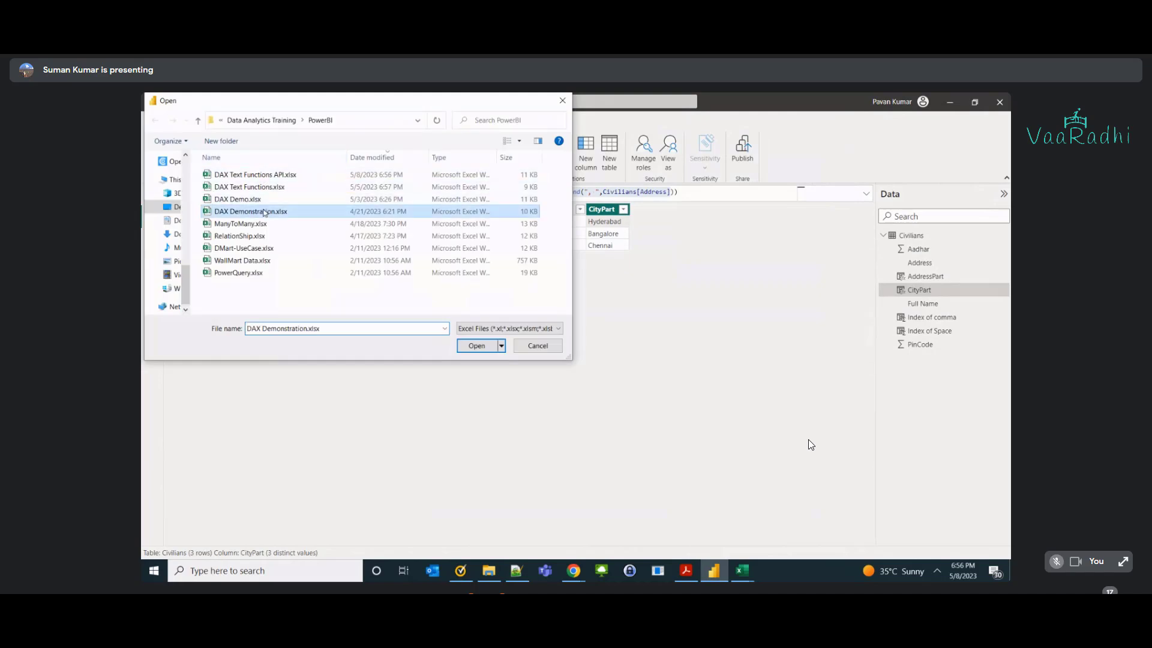
{"action": "left_click", "coordinate": [493, 346]}
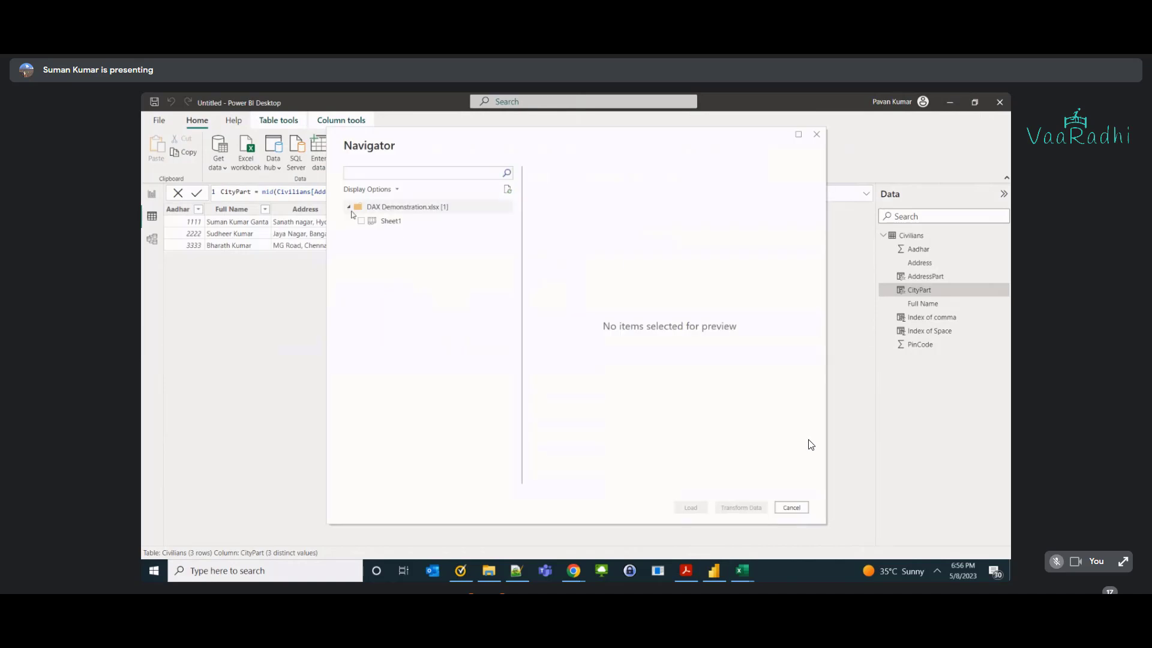
{"action": "left_click", "coordinate": [361, 220]}
{"action": "left_click", "coordinate": [691, 507]}
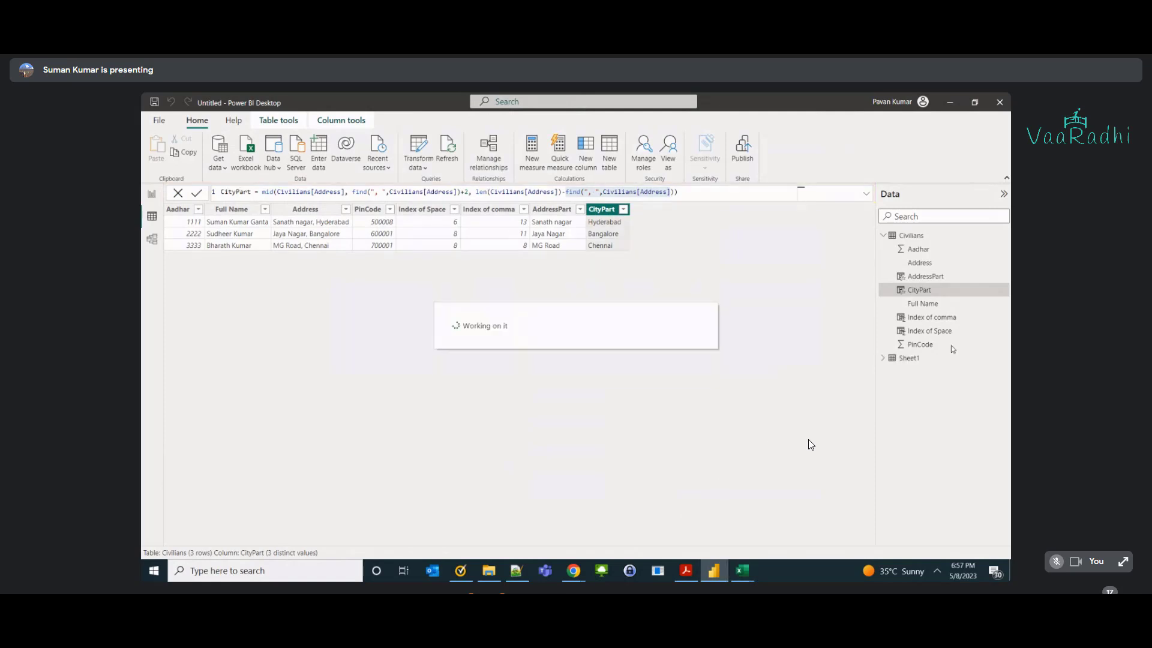
{"action": "left_click", "coordinate": [883, 358]}
{"action": "left_click", "coordinate": [915, 360]}
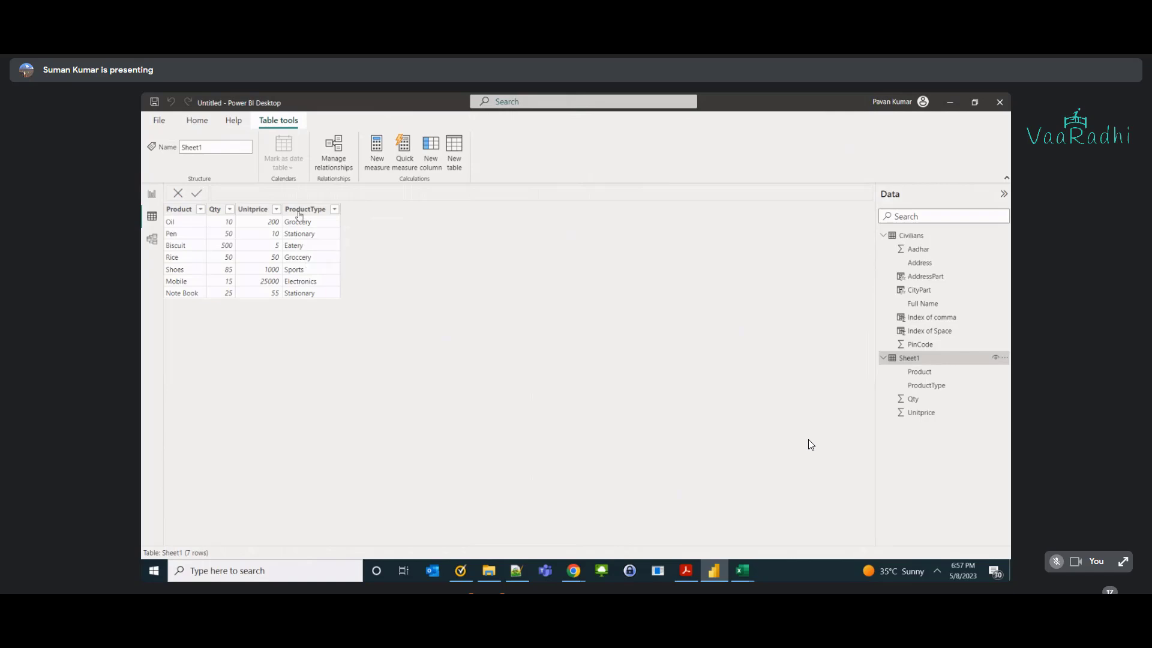
In the DAX notes workbook, enter Oil in B17 and Grocerry in C17.
{"action": "key", "text": "alt+Tab"}
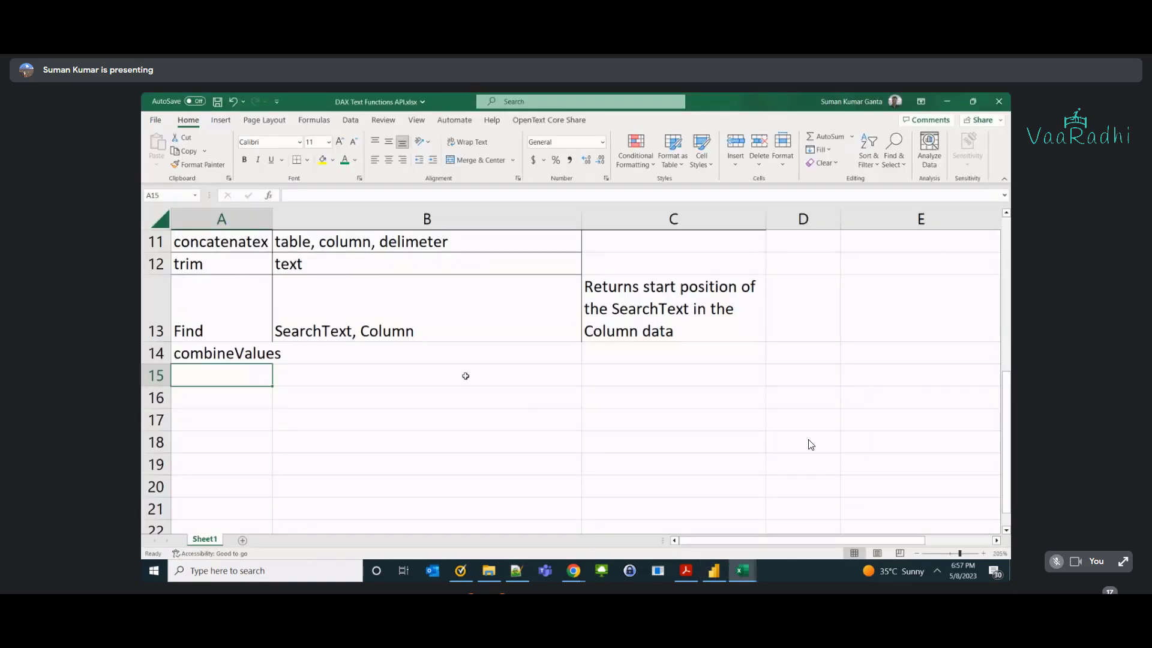
{"action": "left_click", "coordinate": [489, 416]}
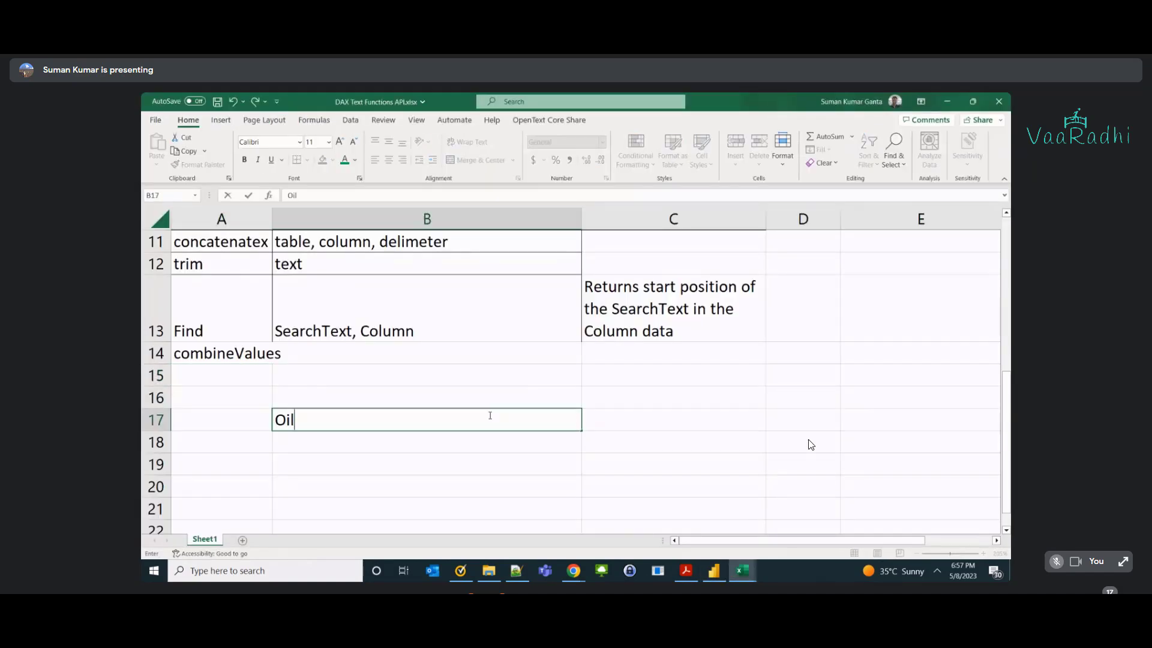
{"action": "type", "text": "Oil"}
{"action": "key", "text": "Tab"}
{"action": "key", "text": "alt+Tab"}
{"action": "key", "text": "alt+Tab"}
{"action": "type", "text": "Fr"}
{"action": "key", "text": "BackSpace"}
{"action": "key", "text": "BackSpace"}
{"action": "type", "text": "Grocerry"}
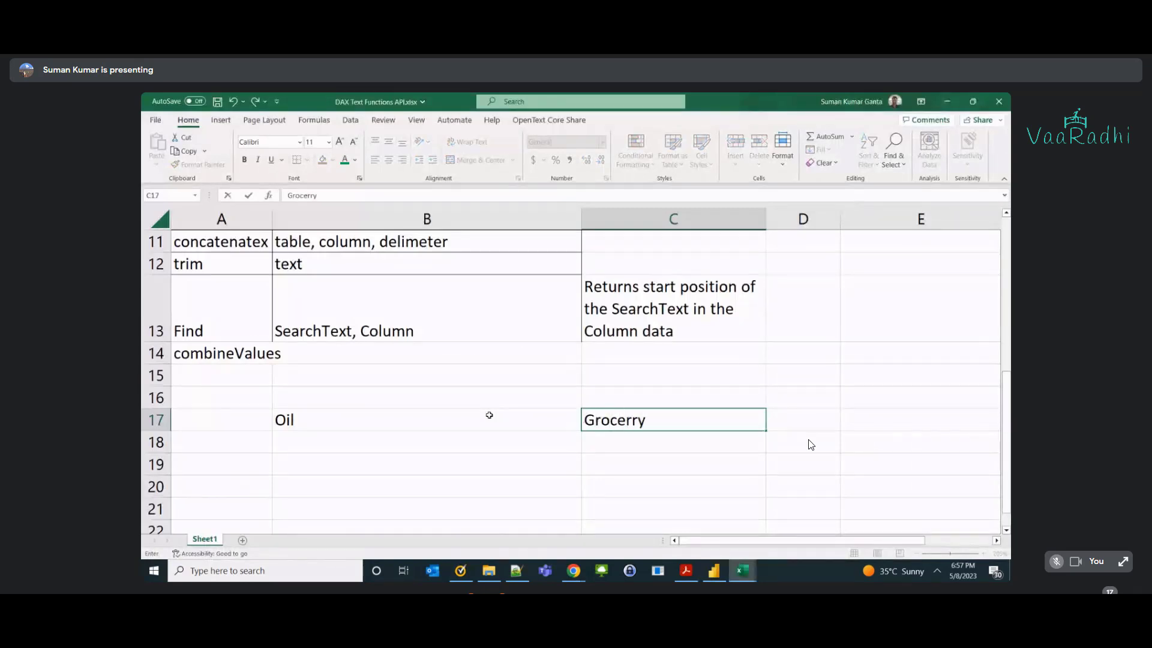
{"action": "key", "text": "Return"}
Enter the joined text 'Oil - Groccery' in D17.
{"action": "left_click", "coordinate": [810, 443]}
{"action": "key", "text": "Up"}
{"action": "type", "text": "i"}
{"action": "key", "text": "BackSpace"}
{"action": "type", "text": "Oil - Grocce"}
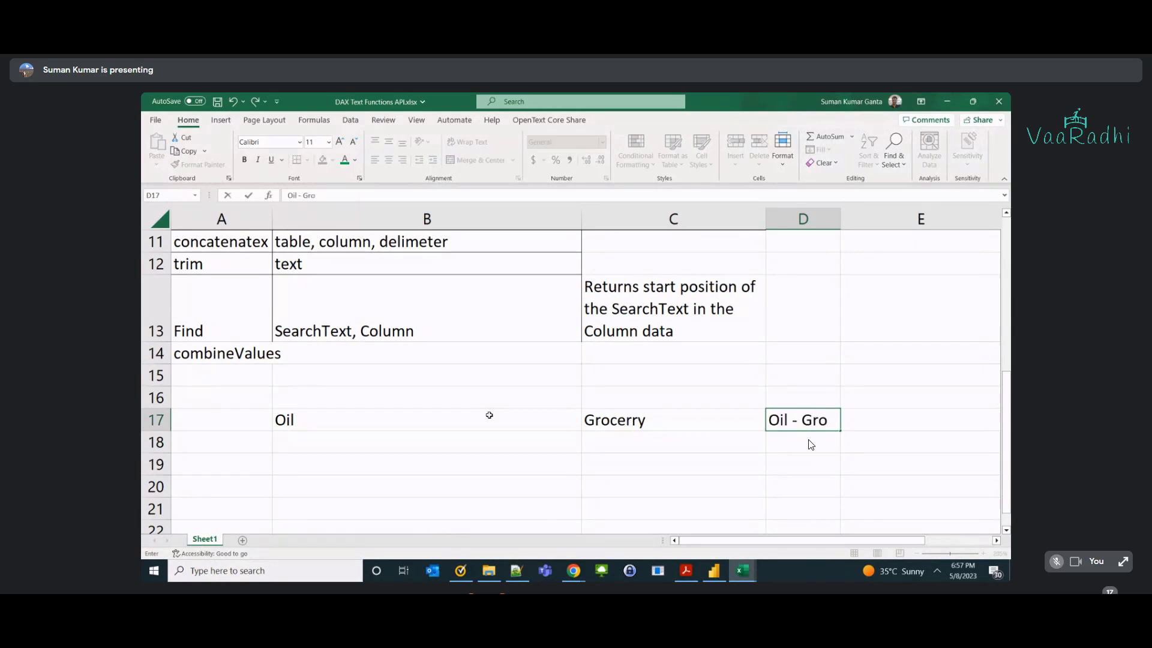
{"action": "key", "text": "BackSpace"}
{"action": "key", "text": "BackSpace"}
{"action": "type", "text": "erry"}
{"action": "key", "text": "BackSpace"}
{"action": "key", "text": "BackSpace"}
{"action": "key", "text": "BackSpace"}
{"action": "key", "text": "BackSpace"}
{"action": "type", "text": "cery"}
{"action": "key", "text": "Return"}
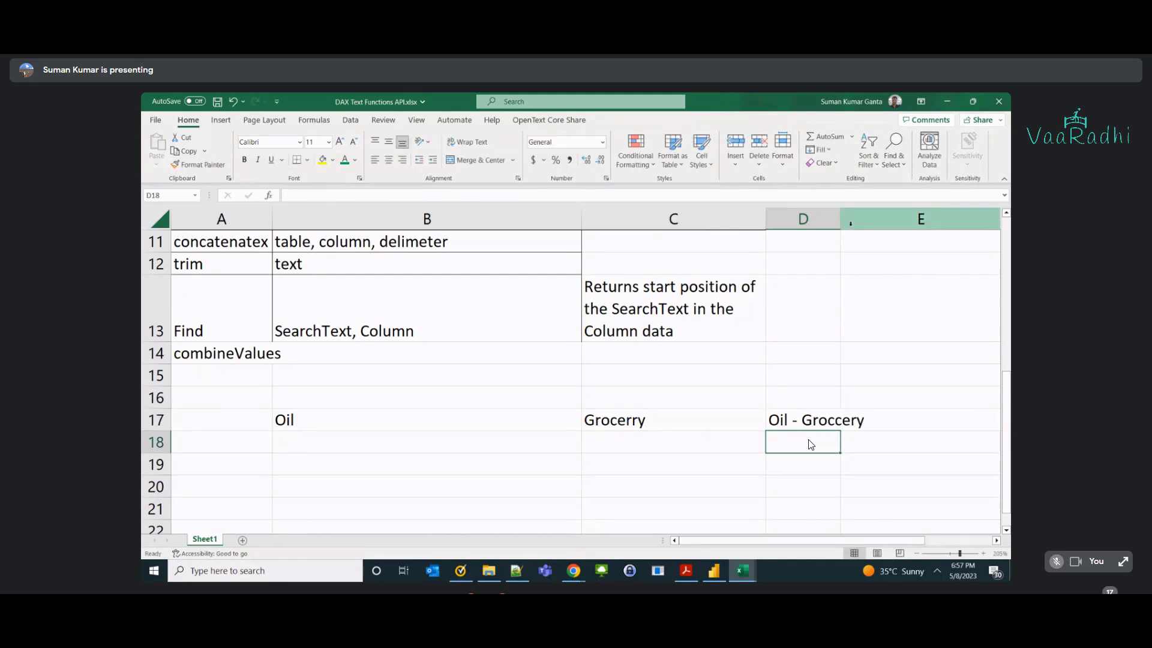
Review the concatenate notes in row 10 and its text1, text2 syntax.
{"action": "scroll", "coordinate": [387, 345], "scroll_direction": "up", "scroll_amount": 1}
{"action": "left_click", "coordinate": [179, 332]}
{"action": "left_click", "coordinate": [282, 346]}
{"action": "scroll", "coordinate": [282, 346], "scroll_direction": "down", "scroll_amount": 1}
{"action": "scroll", "coordinate": [317, 294], "scroll_direction": "up", "scroll_amount": 1}
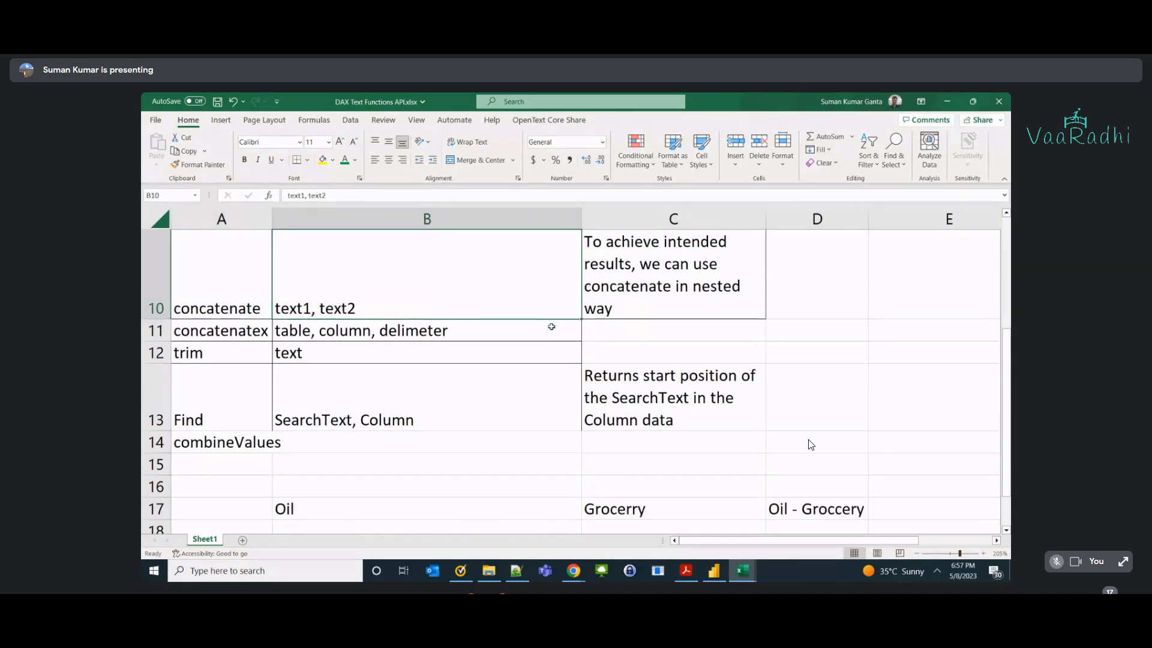
{"action": "scroll", "coordinate": [546, 359], "scroll_direction": "down", "scroll_amount": 1}
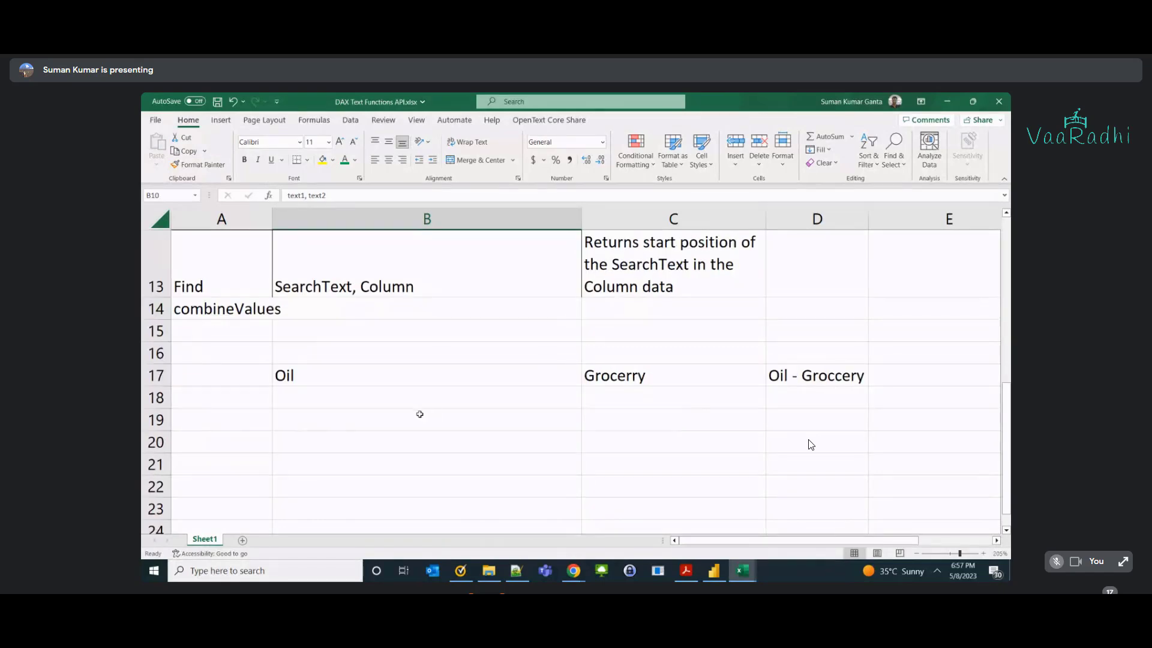
Enter 'OilGroccery' as a new example in B19.
{"action": "left_click", "coordinate": [382, 422]}
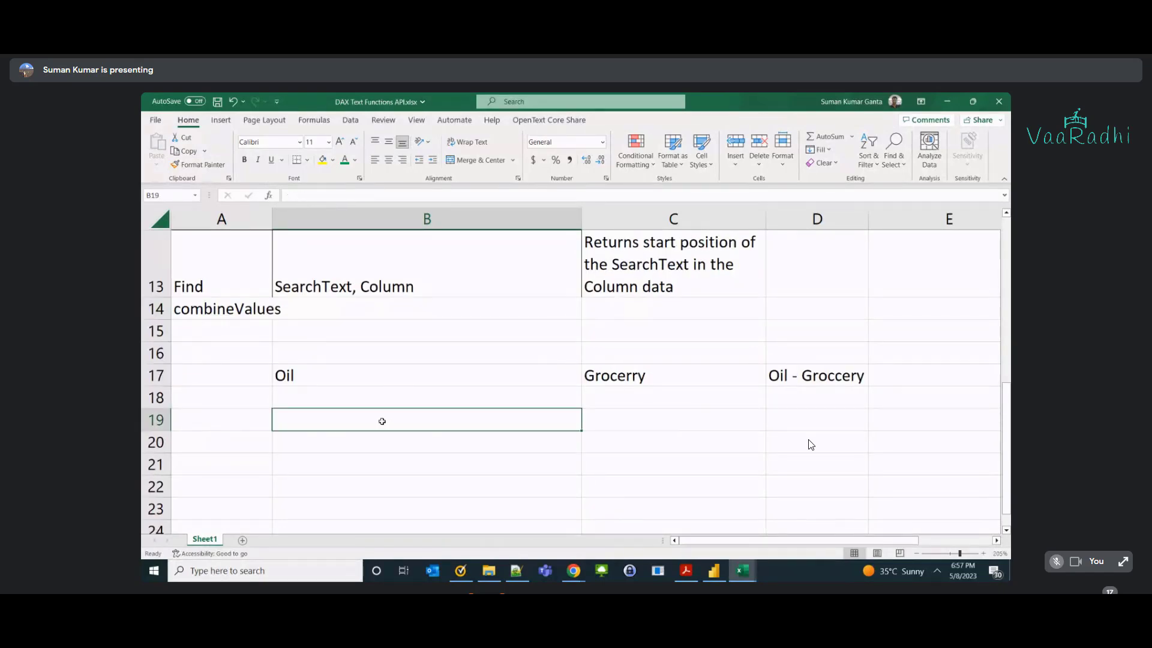
{"action": "type", "text": "OilGroc"}
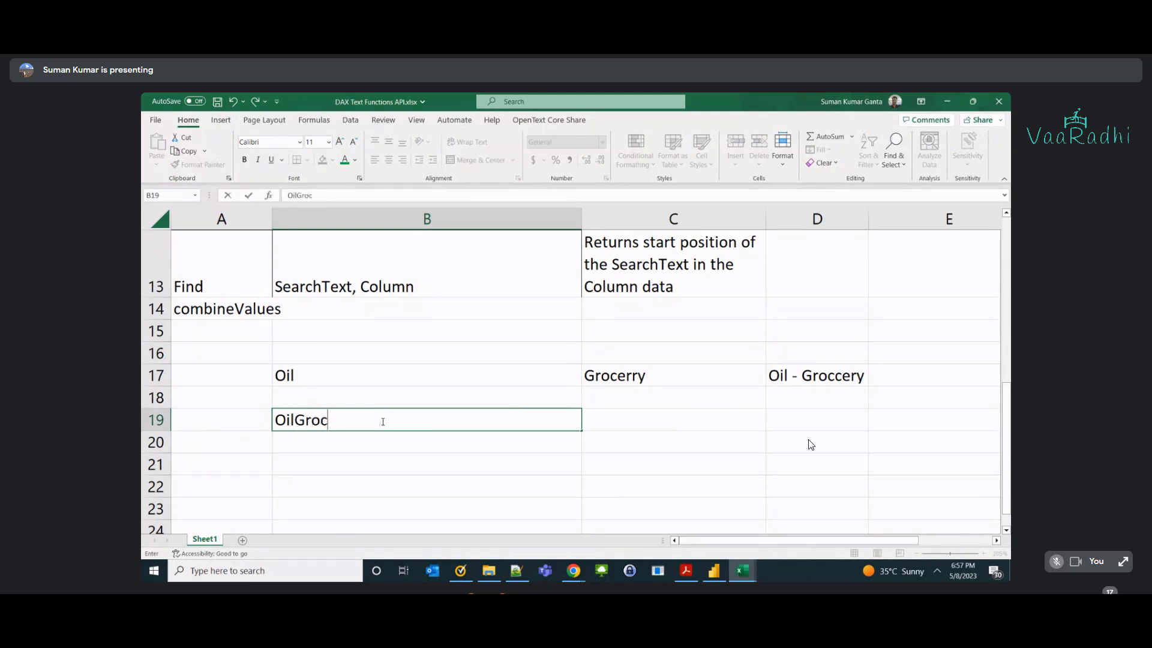
{"action": "type", "text": "cery"}
{"action": "key", "text": "Return"}
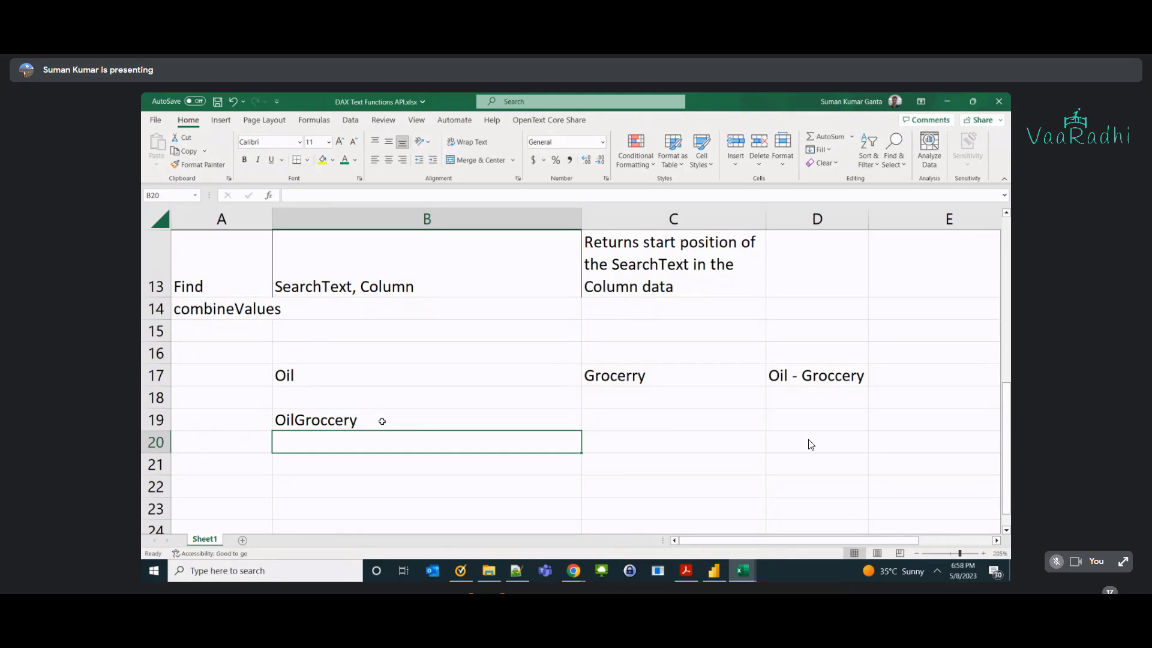
Put =CONCATENATE(B17,"-") in B20 so it shows Oil-.
{"action": "key", "text": "Up"}
{"action": "key", "text": "Up"}
{"action": "key", "text": "Up"}
{"action": "key", "text": "Right"}
{"action": "key", "text": "Right"}
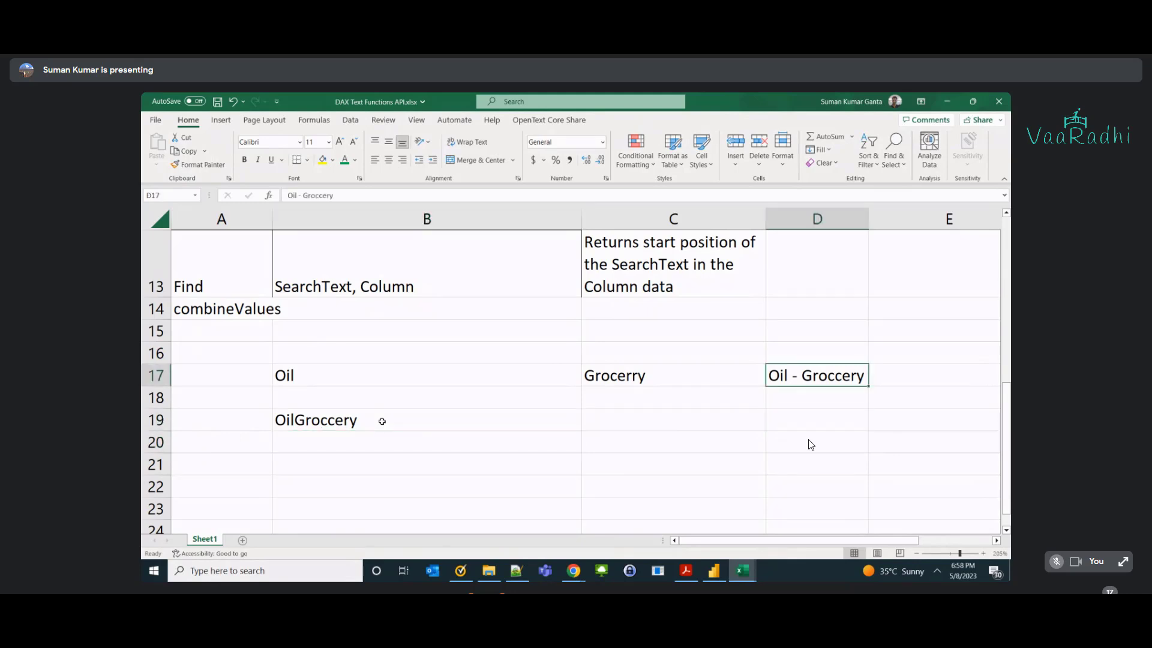
{"action": "key", "text": "Down"}
{"action": "key", "text": "Down"}
{"action": "key", "text": "Down"}
{"action": "key", "text": "Left"}
{"action": "key", "text": "Left"}
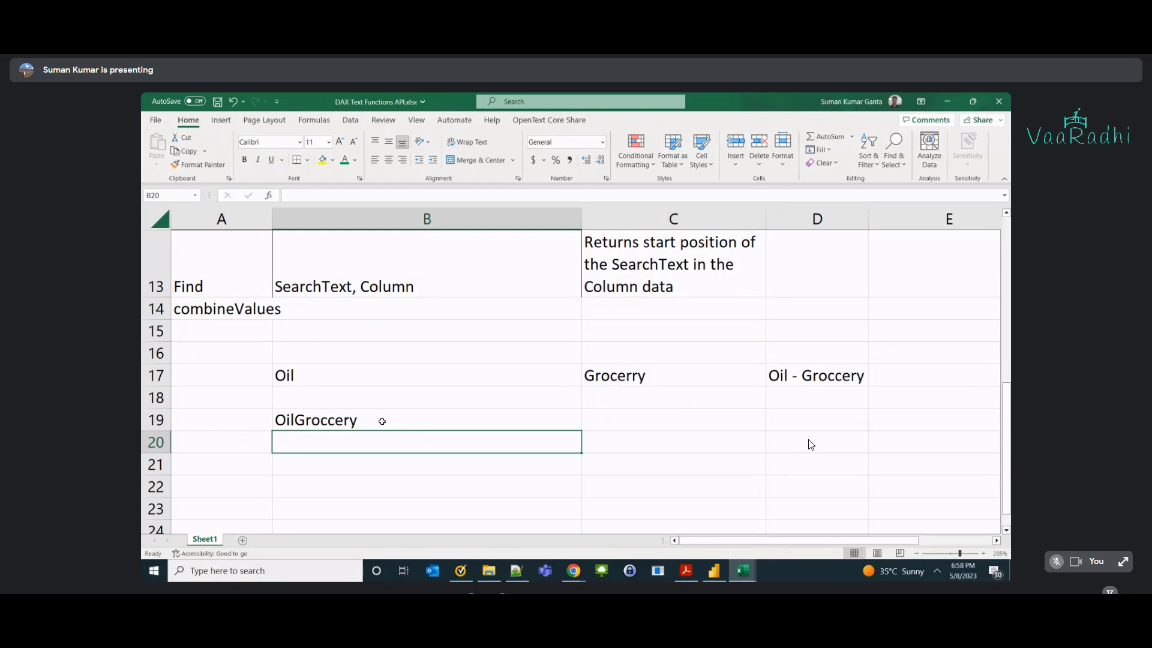
{"action": "type", "text": "concaten"}
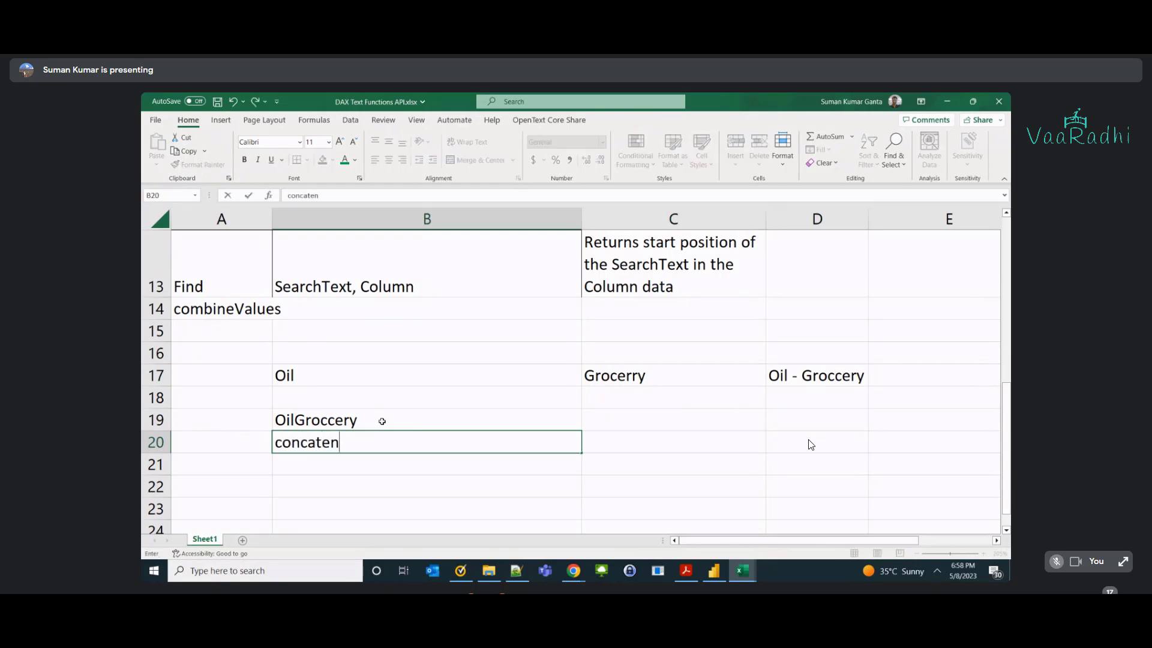
{"action": "type", "text": "ate("}
{"action": "type", "text": "Ol"}
{"action": "type", "text": "l, "}
{"action": "type", "text": "\"-\""}
{"action": "type", "text": ")"}
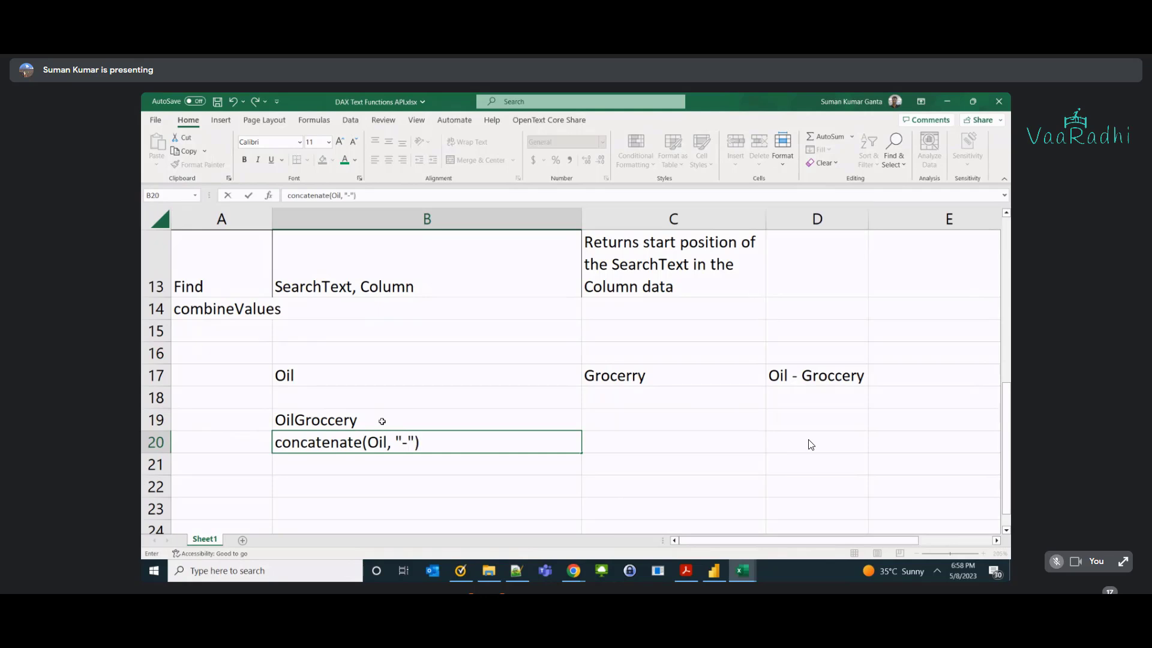
{"action": "key", "text": "Return"}
{"action": "key", "text": "Up"}
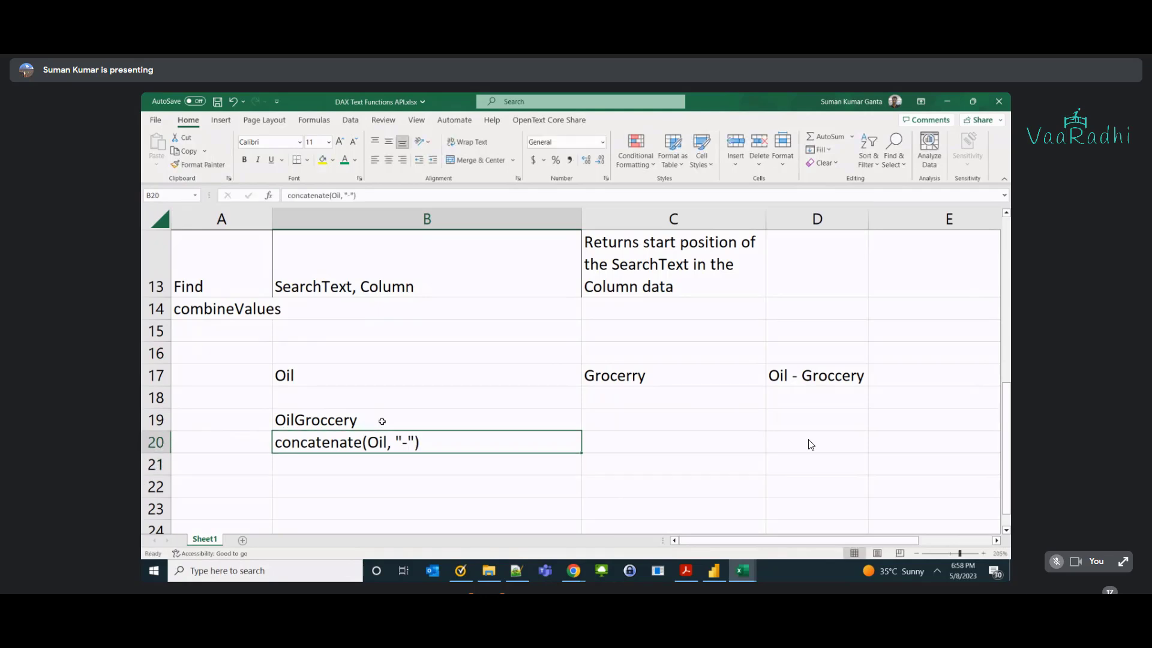
{"action": "type", "text": "=conc"}
{"action": "key", "text": "Tab"}
{"action": "left_click", "coordinate": [382, 421]}
{"action": "key", "text": "Up"}
{"action": "key", "text": "Up"}
{"action": "type", "text": ","}
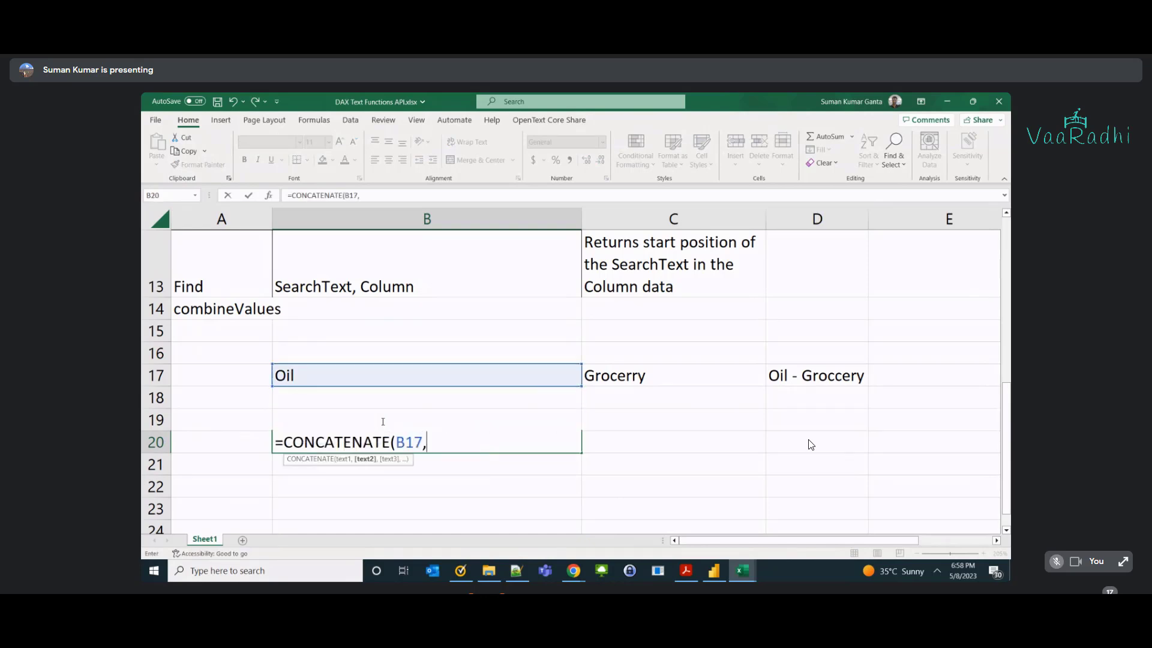
{"action": "type", "text": "\"-\")"}
{"action": "key", "text": "Return"}
Put the nested =CONCATENATE(B20,C17) in B21, giving Oil-Grocerry, and display both formulas.
{"action": "key", "text": "Up"}
{"action": "key", "text": "Down"}
{"action": "type", "text": "con"}
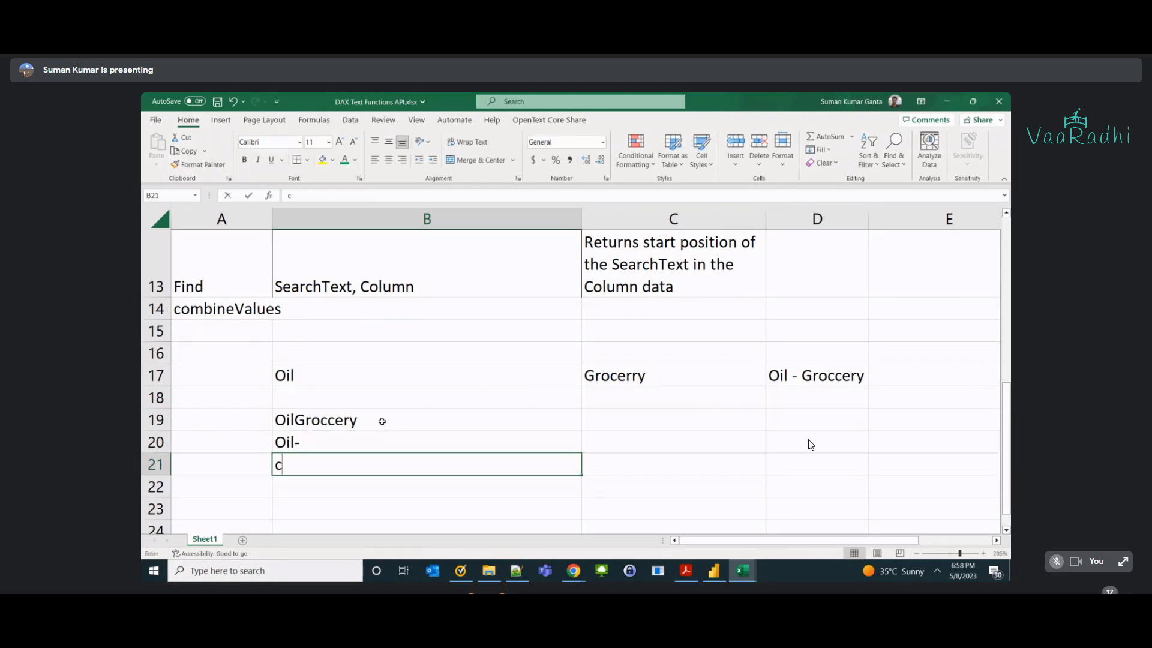
{"action": "key", "text": "BackSpace"}
{"action": "key", "text": "BackSpace"}
{"action": "key", "text": "BackSpace"}
{"action": "type", "text": "=c"}
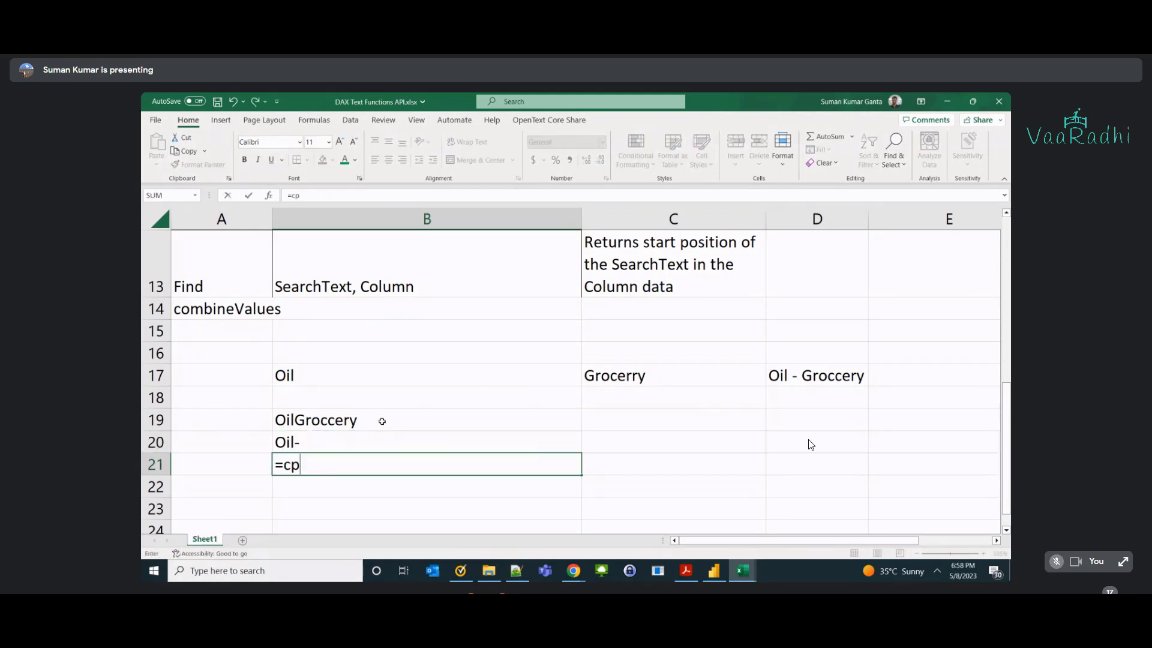
{"action": "type", "text": "onc"}
{"action": "key", "text": "Tab"}
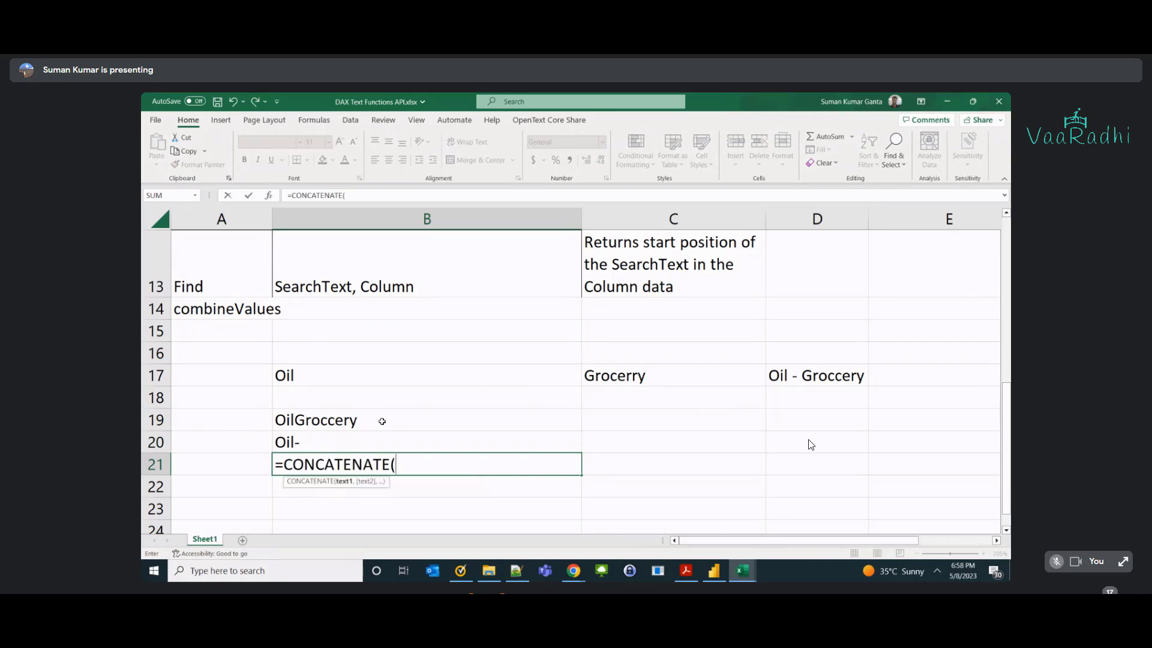
{"action": "key", "text": "Up"}
{"action": "type", "text": ","}
{"action": "key", "text": "Up"}
{"action": "key", "text": "Up"}
{"action": "key", "text": "Up"}
{"action": "key", "text": "Up"}
{"action": "key", "text": "Right"}
{"action": "key", "text": "Return"}
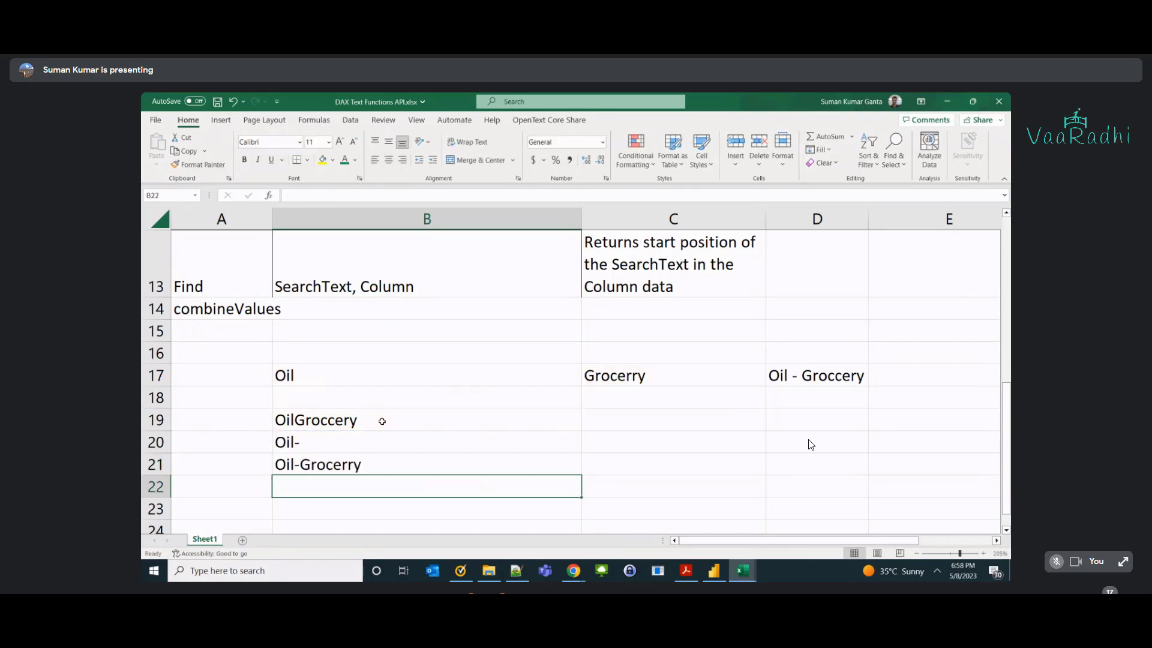
{"action": "key", "text": "Up"}
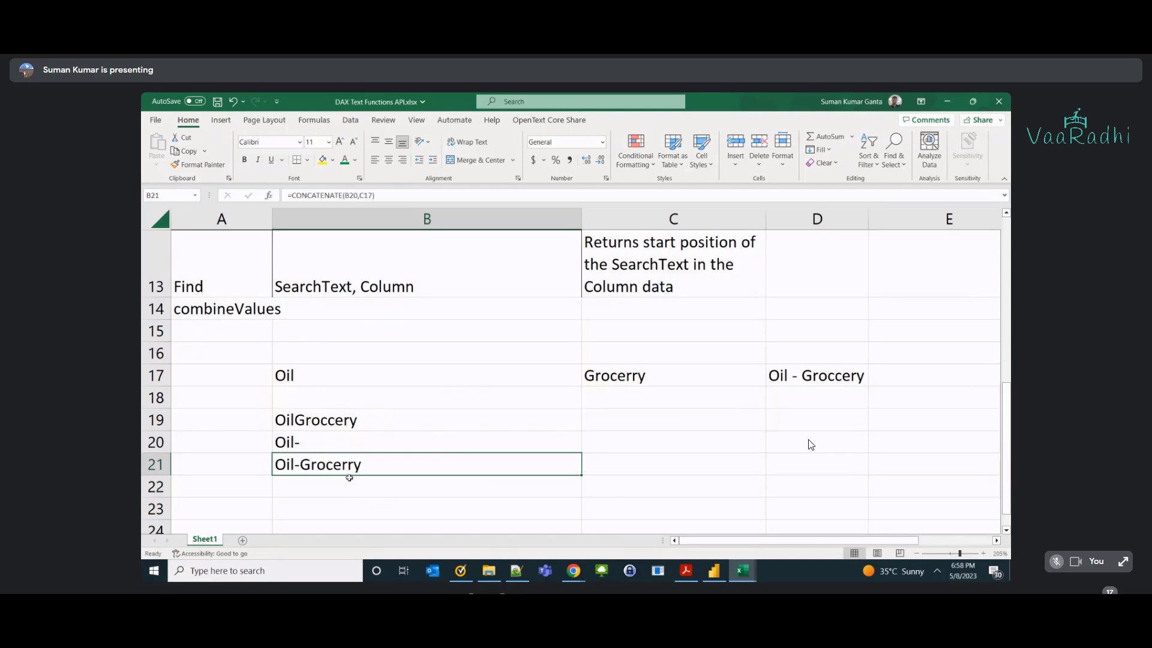
{"action": "left_click", "coordinate": [349, 449]}
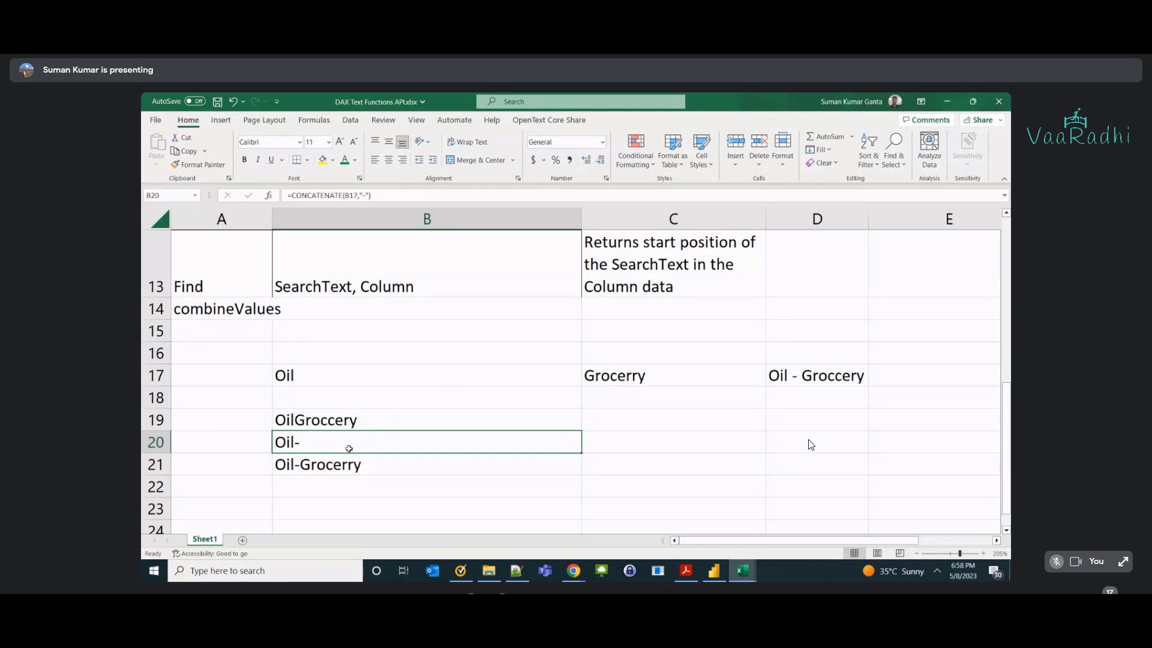
Recheck the B21 formula, 'Oil - Groccery', and the concatenate text1, text2 syntax note.
{"action": "scroll", "coordinate": [811, 445], "scroll_direction": "up", "scroll_amount": 1}
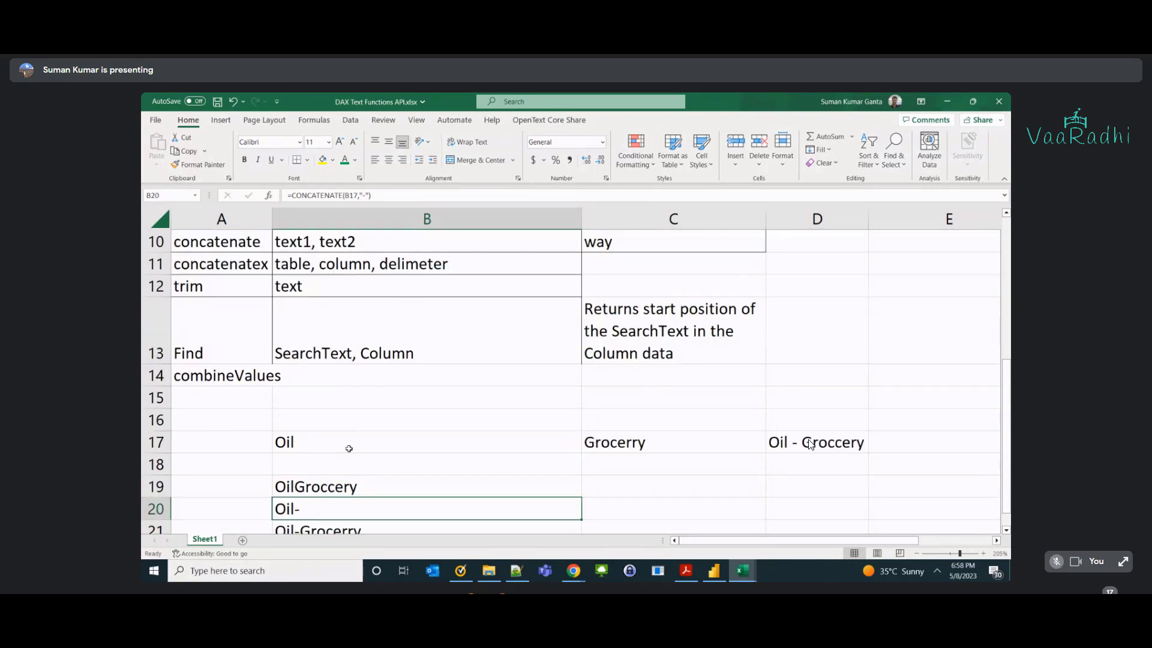
{"action": "scroll", "coordinate": [349, 448], "scroll_direction": "down", "scroll_amount": 1}
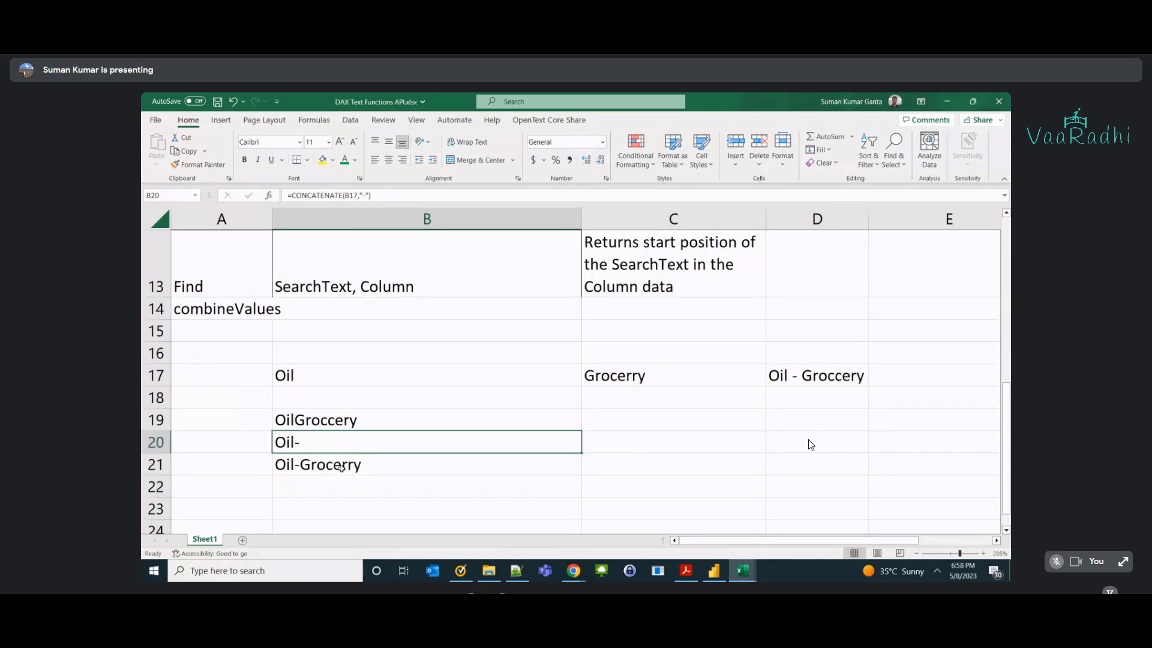
{"action": "double_click", "coordinate": [342, 465]}
{"action": "left_click", "coordinate": [794, 371]}
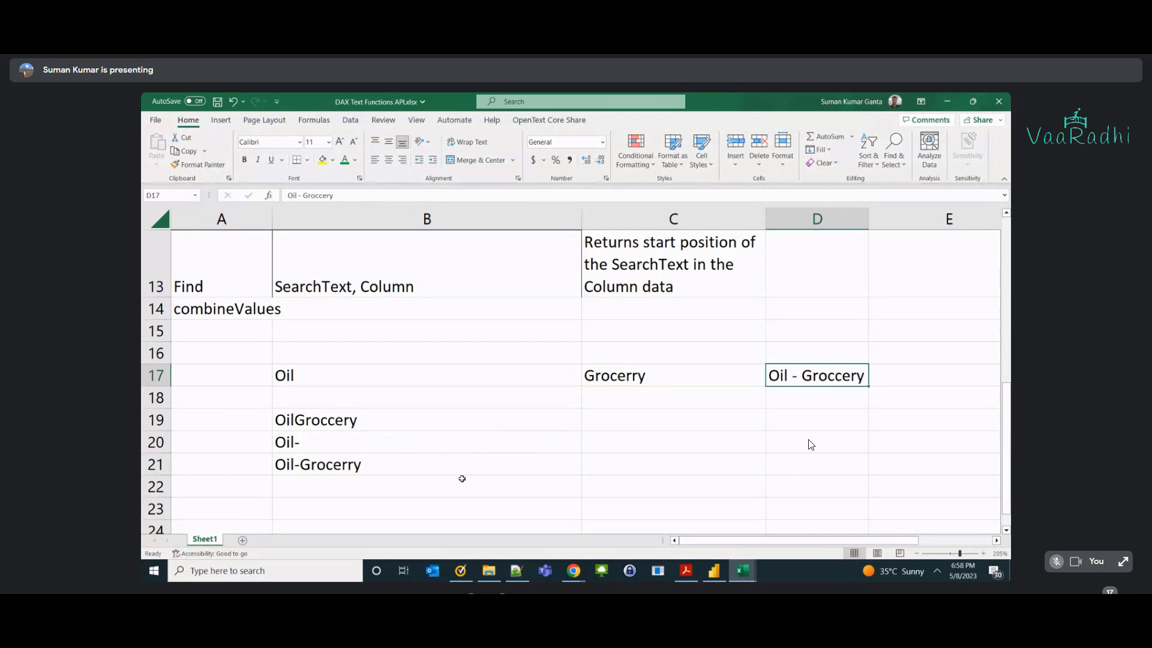
{"action": "scroll", "coordinate": [465, 478], "scroll_direction": "up", "scroll_amount": 1}
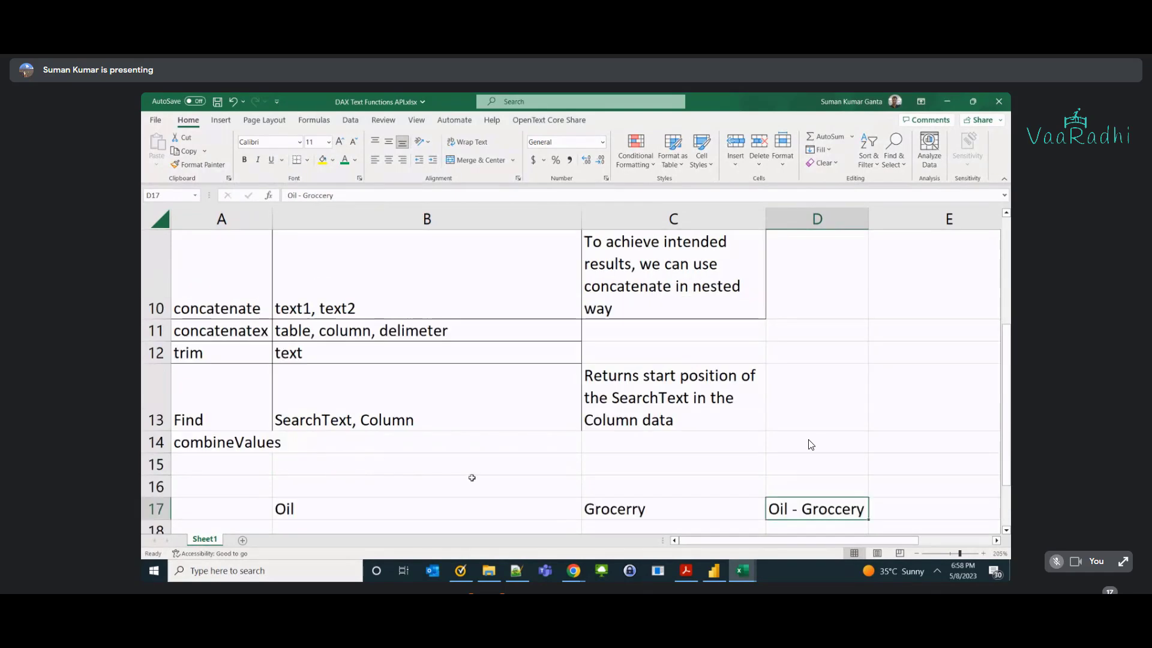
{"action": "left_click", "coordinate": [253, 306]}
{"action": "left_click", "coordinate": [388, 303]}
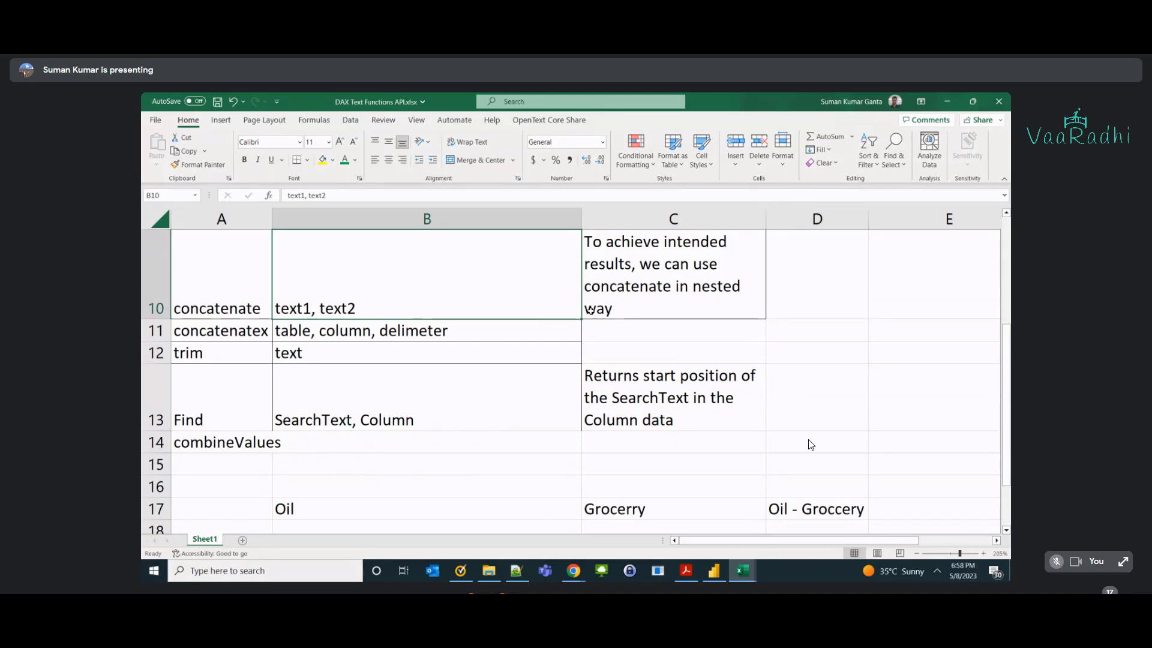
{"action": "scroll", "coordinate": [571, 462], "scroll_direction": "down", "scroll_amount": 1}
{"action": "scroll", "coordinate": [571, 461], "scroll_direction": "up", "scroll_amount": 1}
{"action": "scroll", "coordinate": [390, 309], "scroll_direction": "down", "scroll_amount": 1}
Re-commit the B20 and B21 CONCATENATE formulas, then return to Power BI Desktop.
{"action": "left_click", "coordinate": [350, 441]}
{"action": "double_click", "coordinate": [352, 442]}
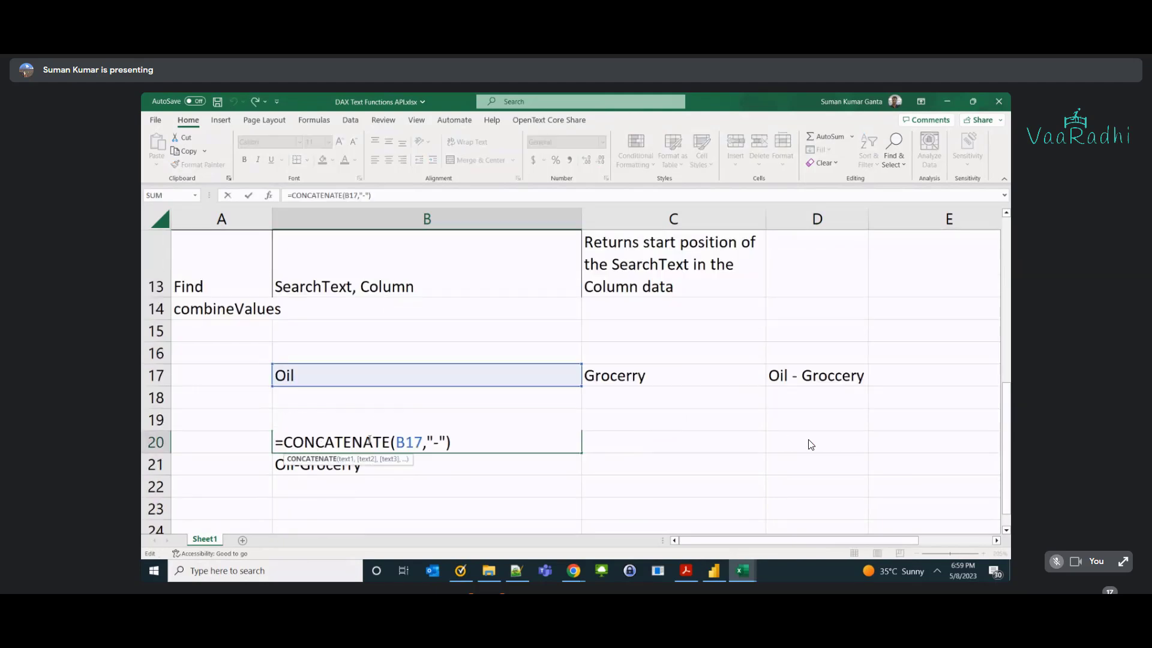
{"action": "key", "text": "Return"}
{"action": "left_click", "coordinate": [393, 462]}
{"action": "double_click", "coordinate": [393, 462]}
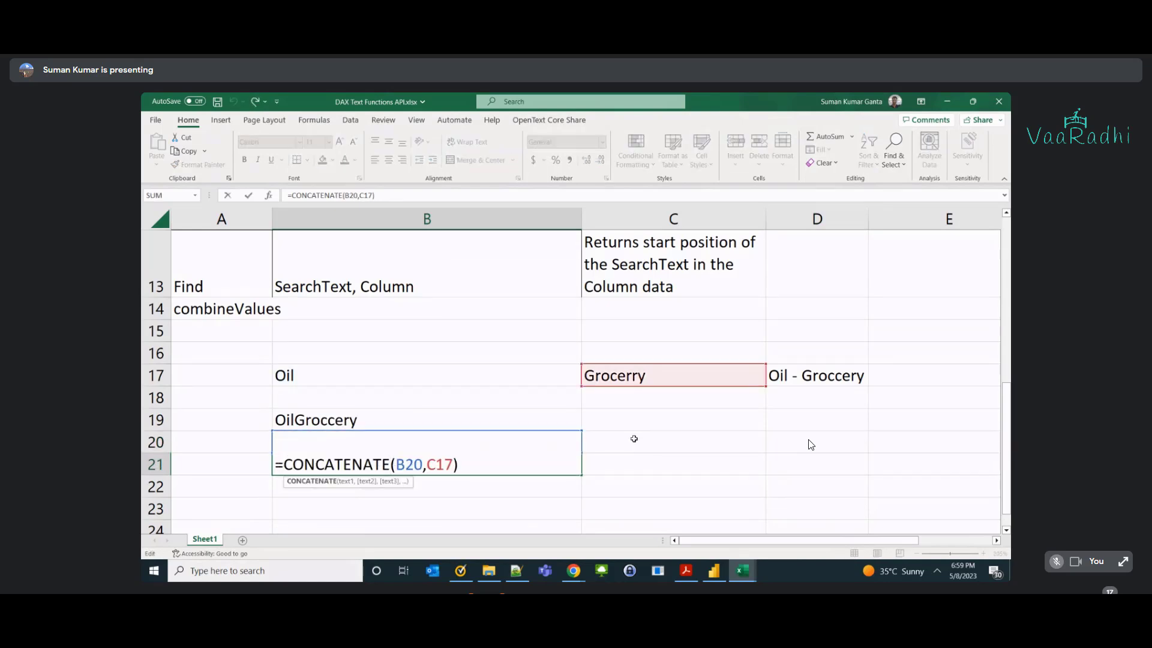
{"action": "key", "text": "ctrl+Return"}
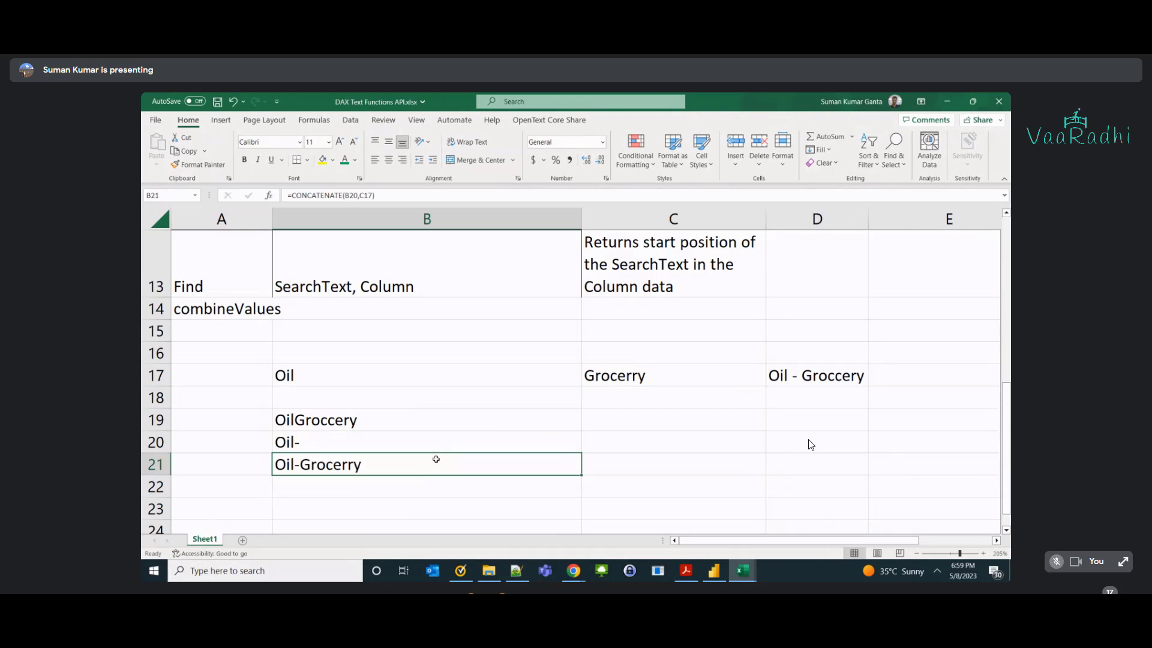
{"action": "key", "text": "alt+Tab"}
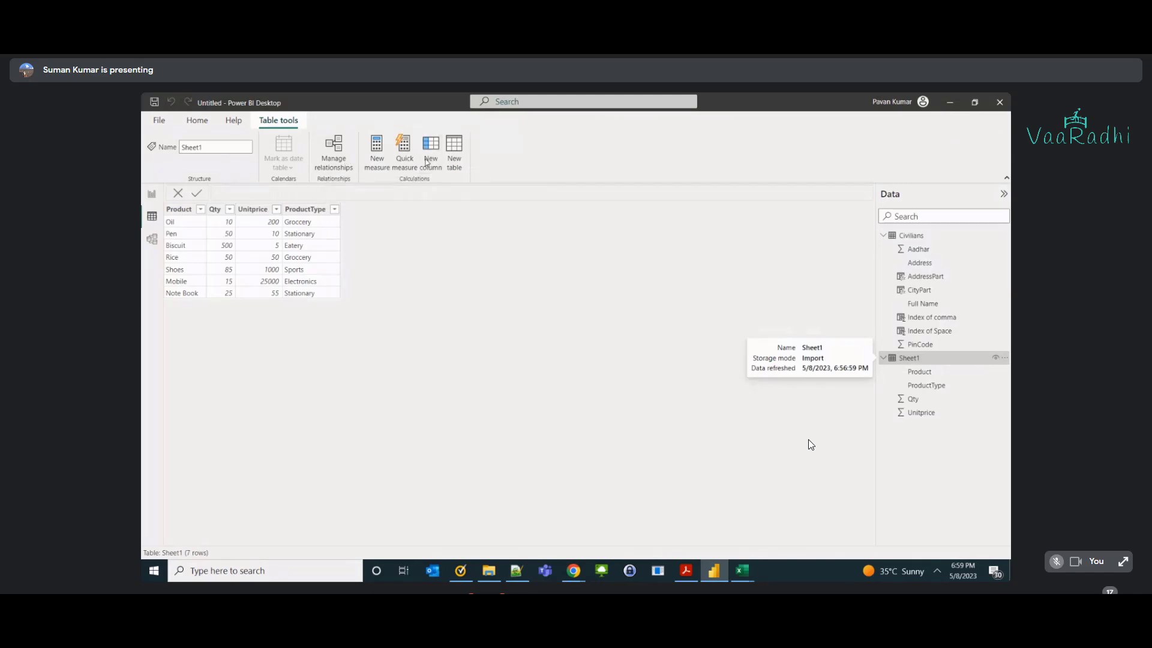
Add a new Sheet1 column named Concatenation that uses COMBINEVALUES.
{"action": "left_click", "coordinate": [430, 157]}
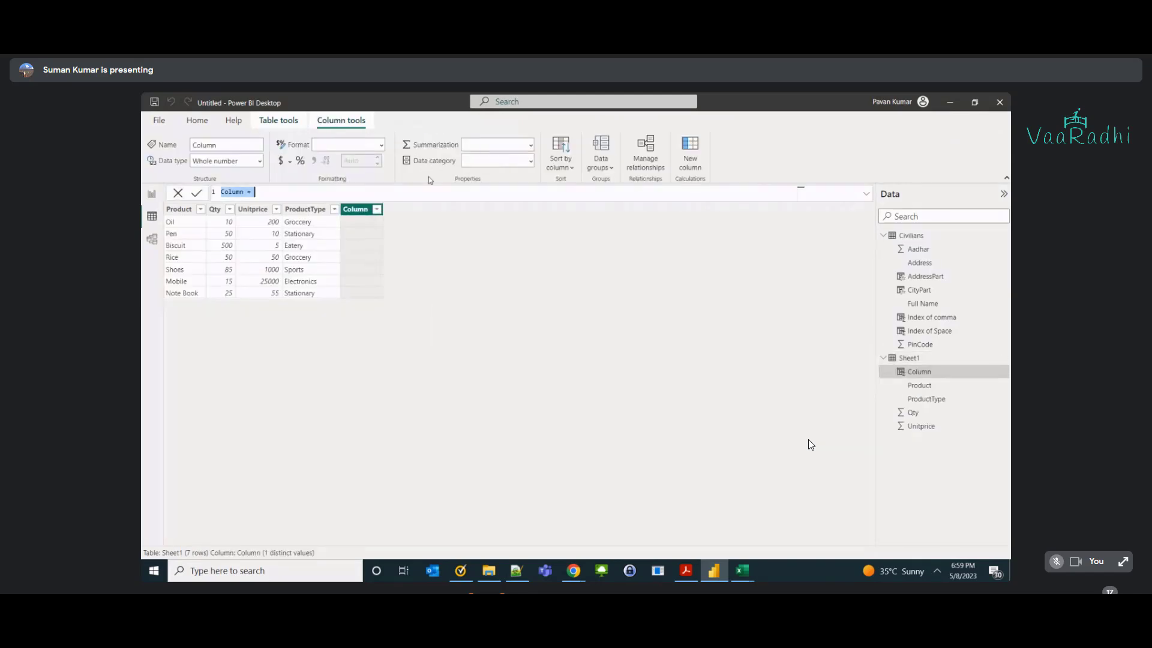
{"action": "type", "text": "Coh"}
{"action": "type", "text": "catenation"}
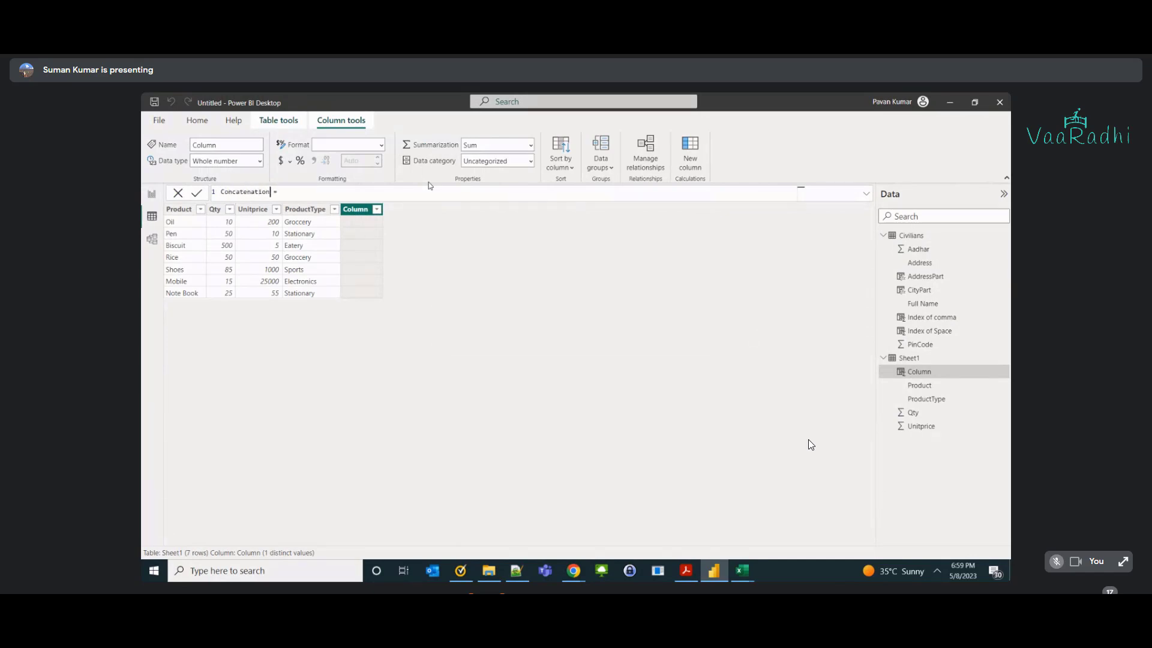
{"action": "key", "text": "End"}
{"action": "type", "text": "combi"}
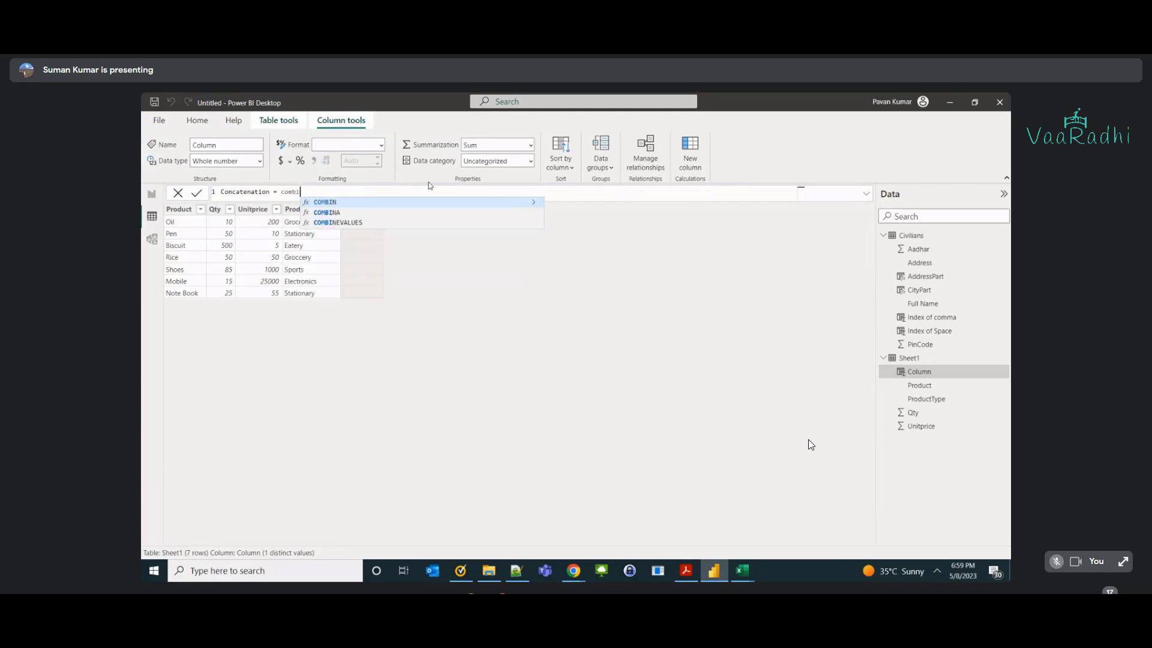
{"action": "key", "text": "Down"}
{"action": "key", "text": "Down"}
{"action": "key", "text": "Tab"}
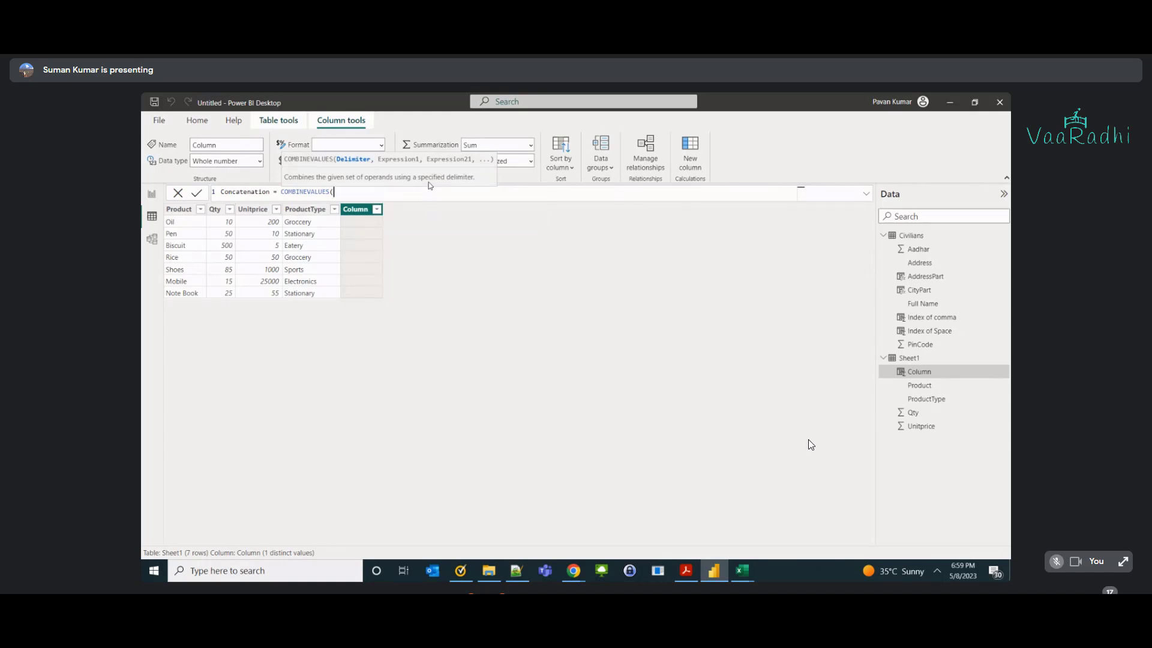
Complete it as COMBINEVALUES("-", Sheet1[Product], Sheet1[ProductType]) to get values like Oil-Groccery.
{"action": "type", "text": "\""}
{"action": "type", "text": ","}
{"action": "type", "text": "prod"}
{"action": "key", "text": "Tab"}
{"action": "type", "text": ",shee"}
{"action": "key", "text": "Down"}
{"action": "key", "text": "Down"}
{"action": "key", "text": "Tab"}
{"action": "type", "text": ")"}
{"action": "key", "text": "Return"}
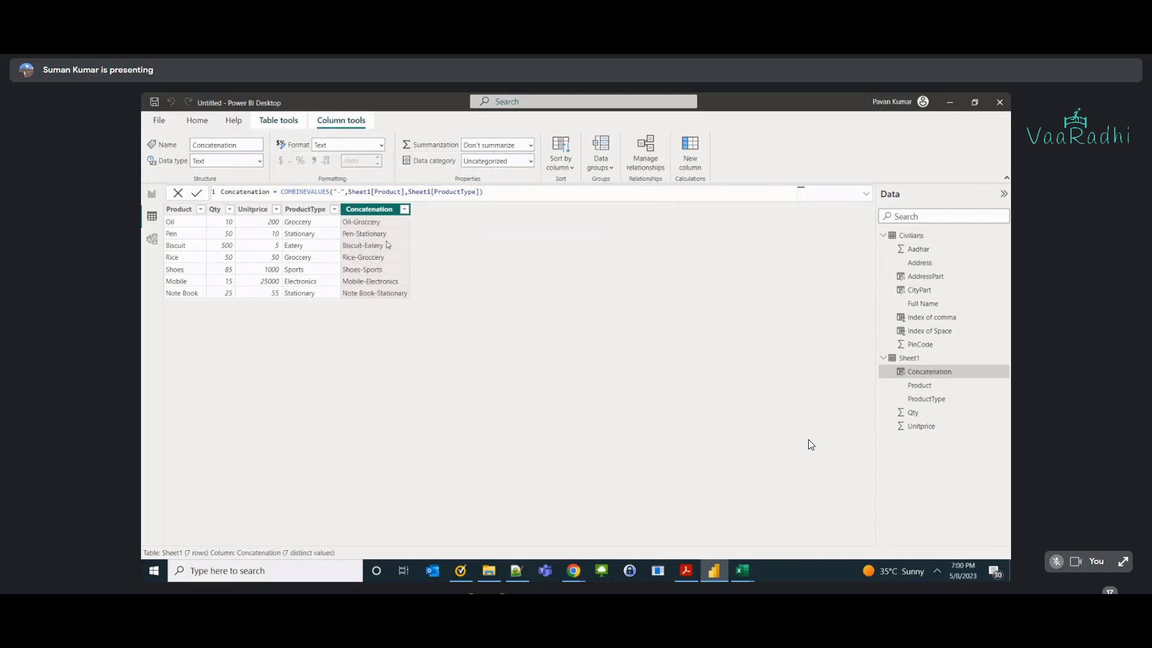
Append Sheet1[Qty] as a third COMBINEVALUES argument, giving values like Oil-Groccery-10.
{"action": "left_click", "coordinate": [480, 193]}
{"action": "type", "text": ",qu"}
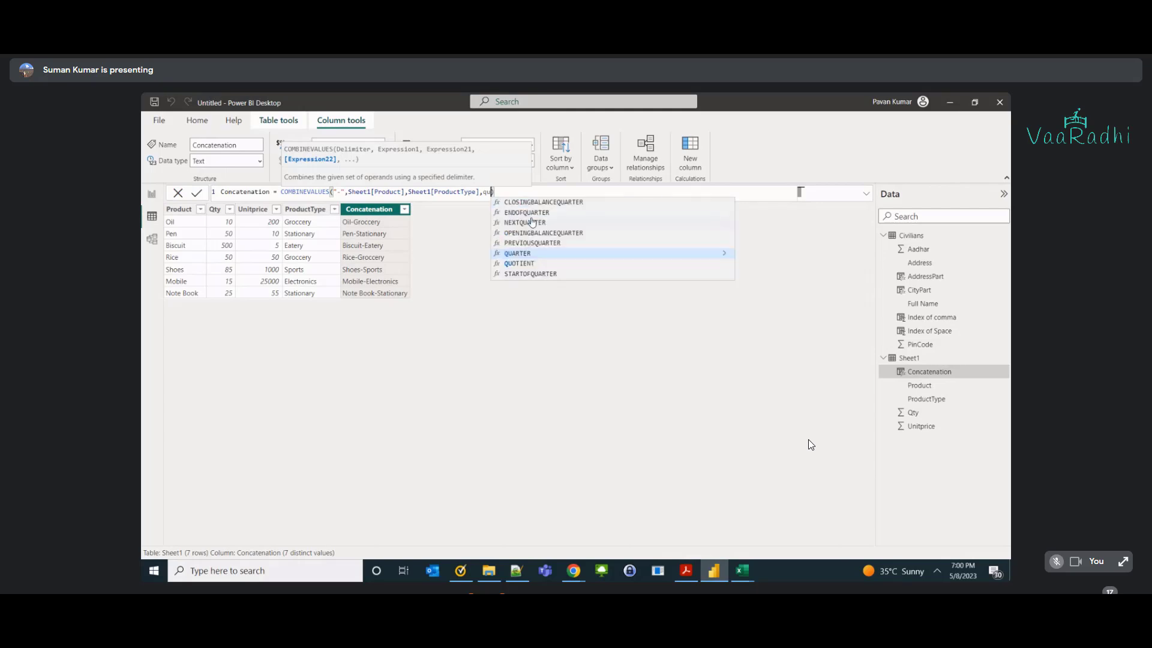
{"action": "key", "text": "BackSpace"}
{"action": "key", "text": "BackSpace"}
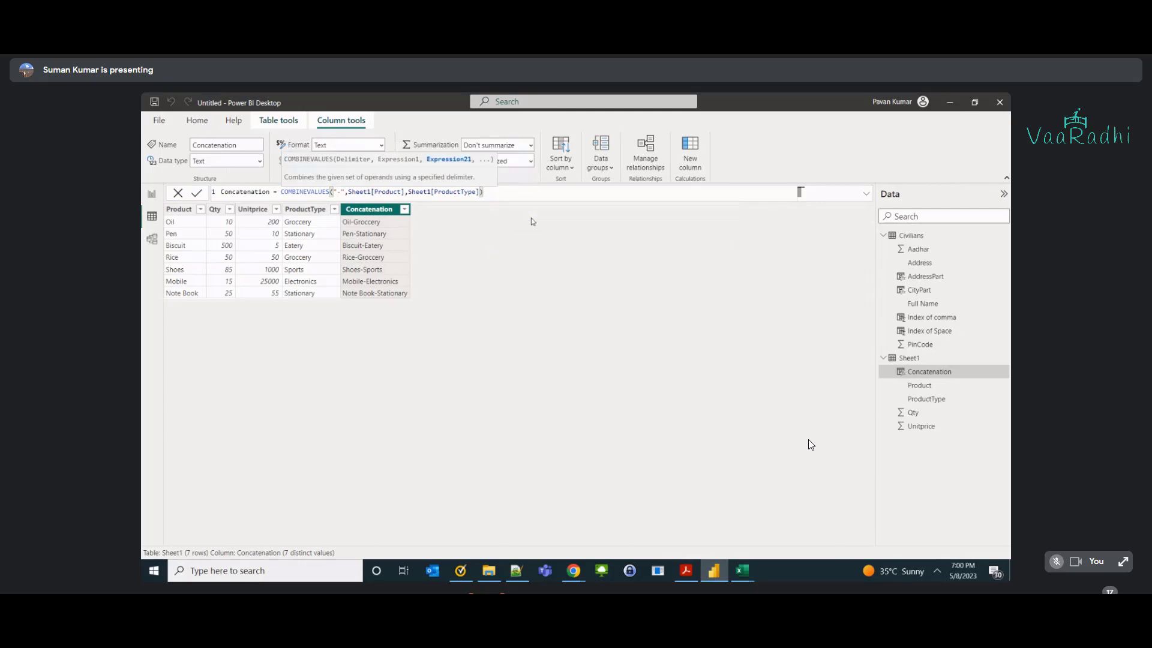
{"action": "type", "text": "qua"}
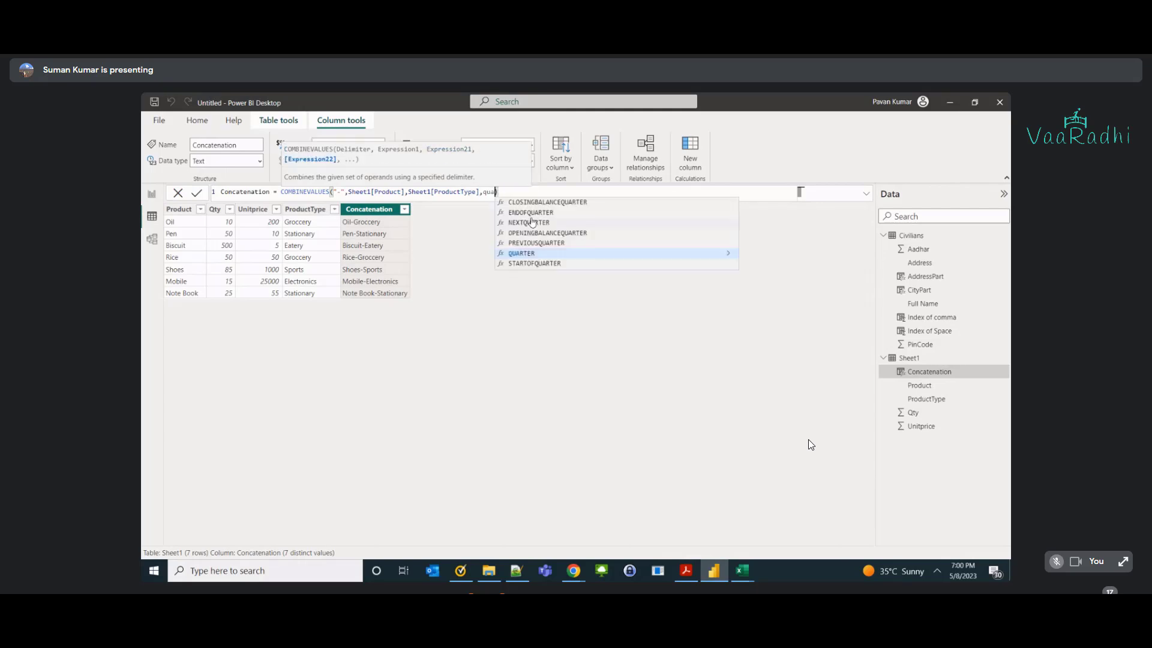
{"action": "key", "text": "BackSpace"}
{"action": "key", "text": "BackSpace"}
{"action": "key", "text": "BackSpace"}
{"action": "type", "text": "qt"}
{"action": "key", "text": "Tab"}
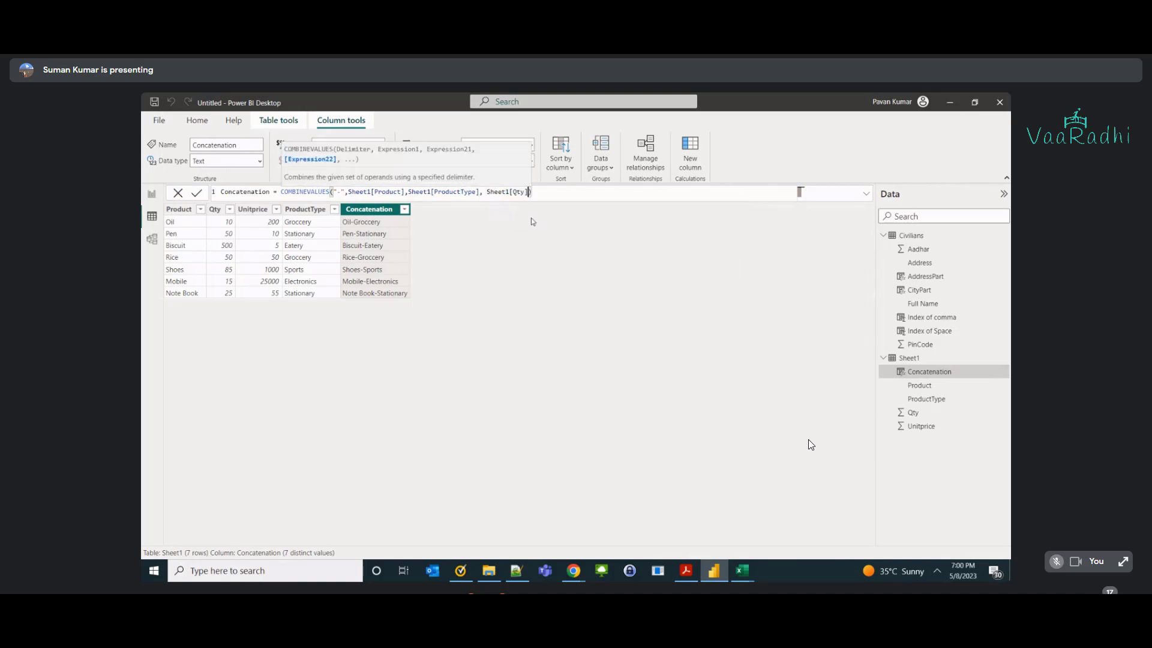
{"action": "key", "text": "Return"}
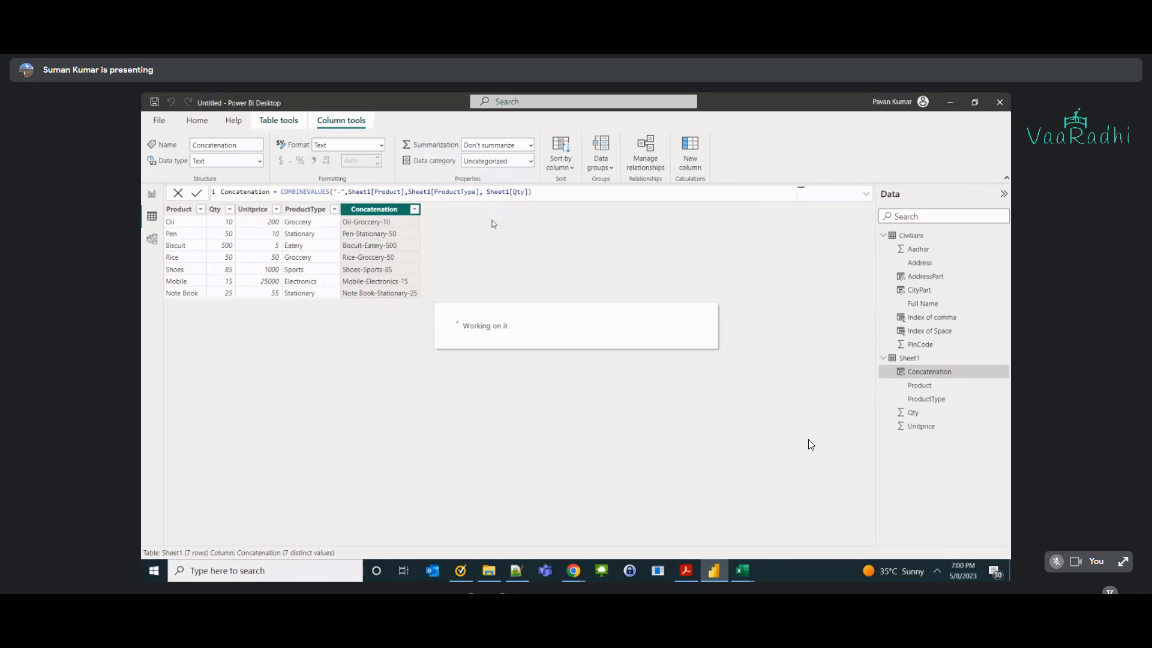
Point out the delimiter and Sheet1 references, copy the formula, and go back to Excel.
{"action": "left_click", "coordinate": [337, 192]}
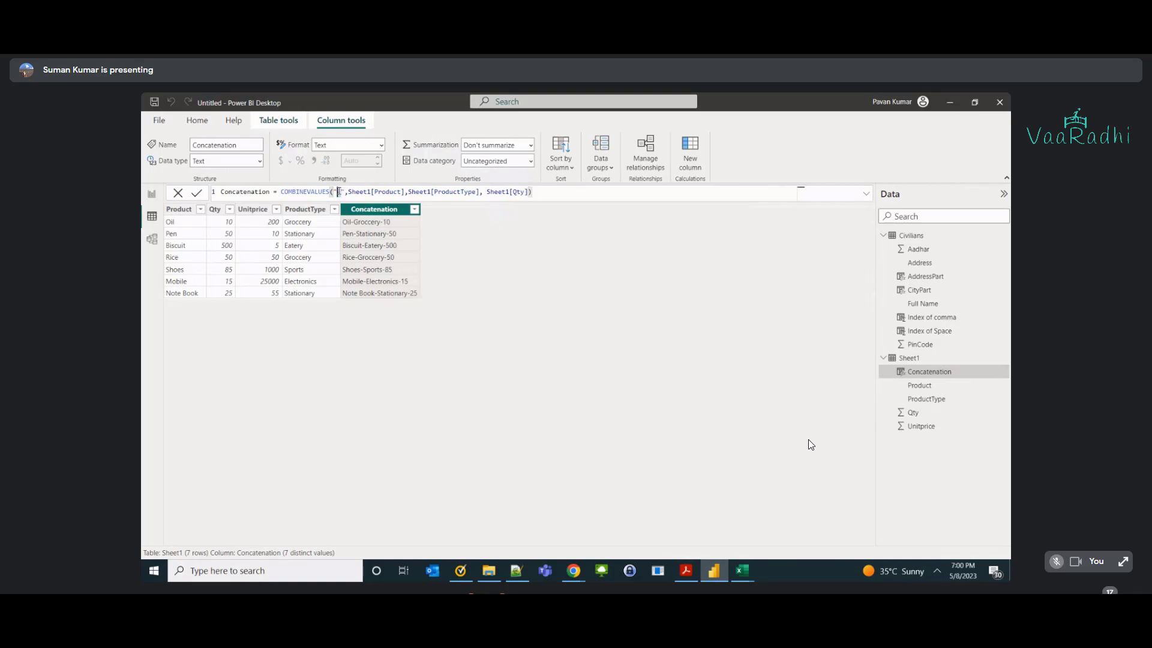
{"action": "double_click", "coordinate": [360, 191]}
{"action": "double_click", "coordinate": [412, 192]}
{"action": "left_click", "coordinate": [338, 192]}
{"action": "left_click_drag", "start_coordinate": [282, 191], "coordinate": [576, 201]}
{"action": "key", "text": "ctrl+c"}
{"action": "key", "text": "alt+Tab"}
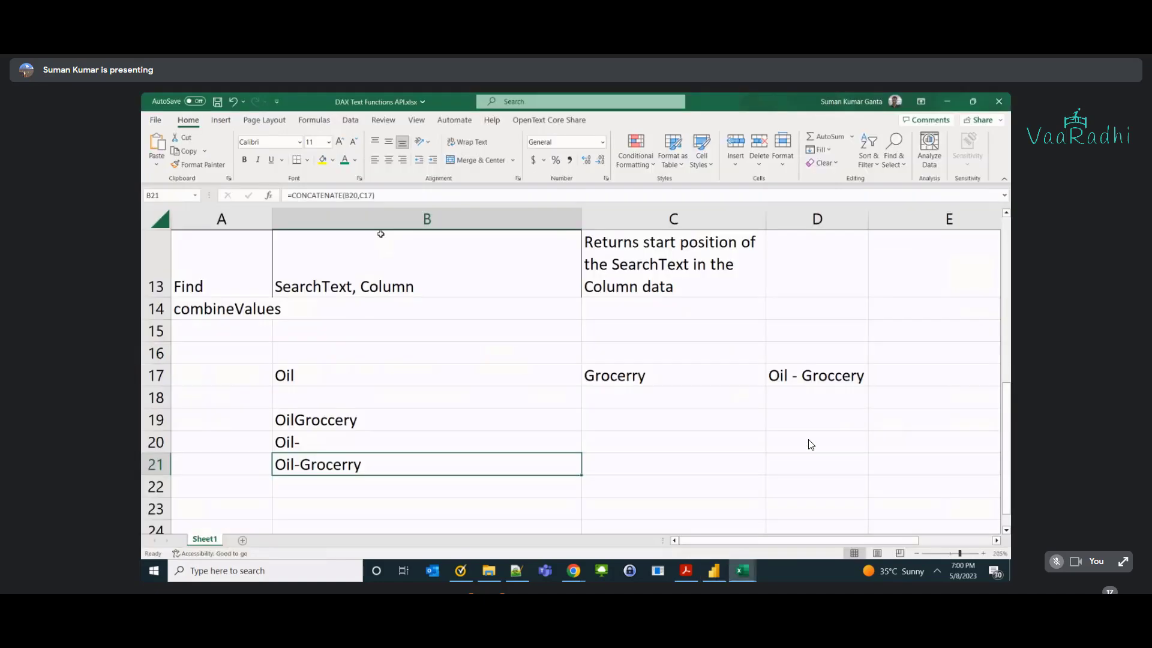
Undo the concatenate demo entries and paste the COMBINEVALUES formula into B14.
{"action": "key", "text": "ctrl+z"}
{"action": "key", "text": "ctrl+z"}
{"action": "key", "text": "ctrl+z"}
{"action": "key", "text": "ctrl+z"}
{"action": "key", "text": "ctrl+z"}
{"action": "key", "text": "ctrl+z"}
{"action": "key", "text": "ctrl+z"}
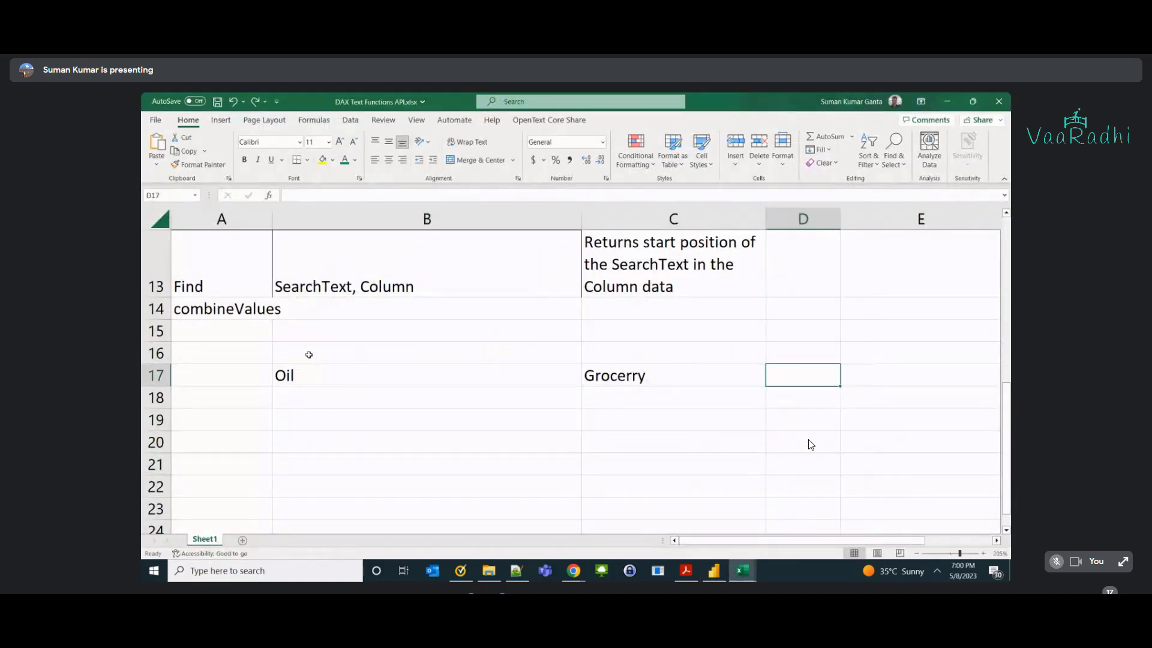
{"action": "double_click", "coordinate": [293, 308]}
{"action": "key", "text": "ctrl+v"}
{"action": "left_click", "coordinate": [316, 360]}
{"action": "left_click", "coordinate": [357, 309]}
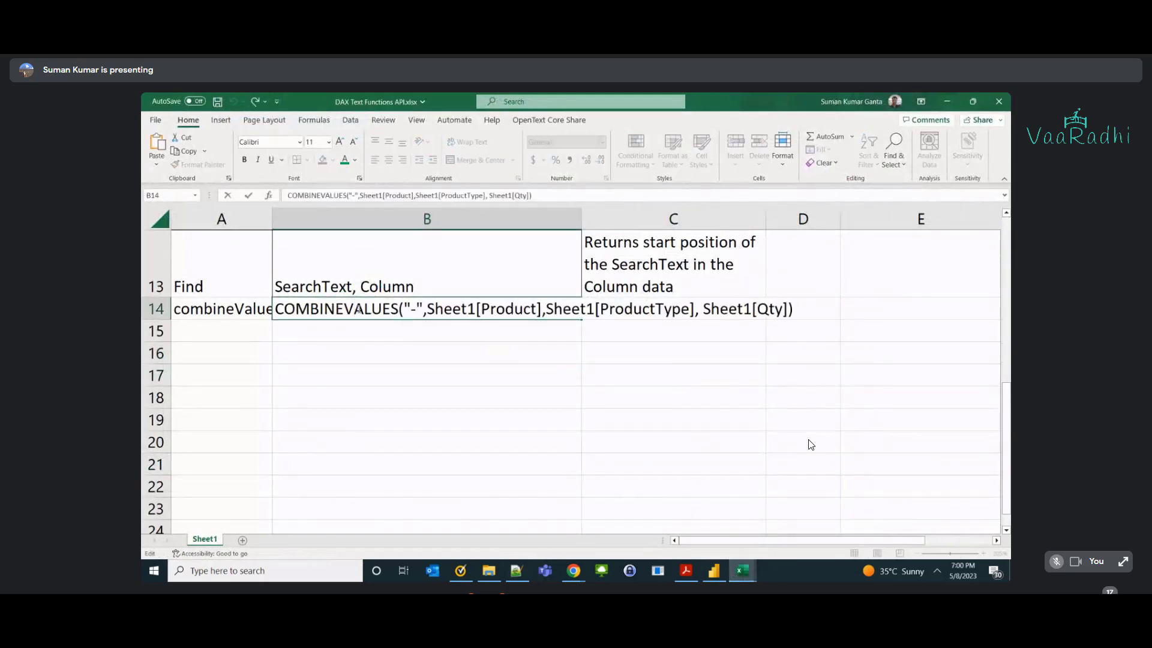
Write the syntax 'delimeter, col1, col2, col3...' in B14 and save the workbook.
{"action": "type", "text": "delim"}
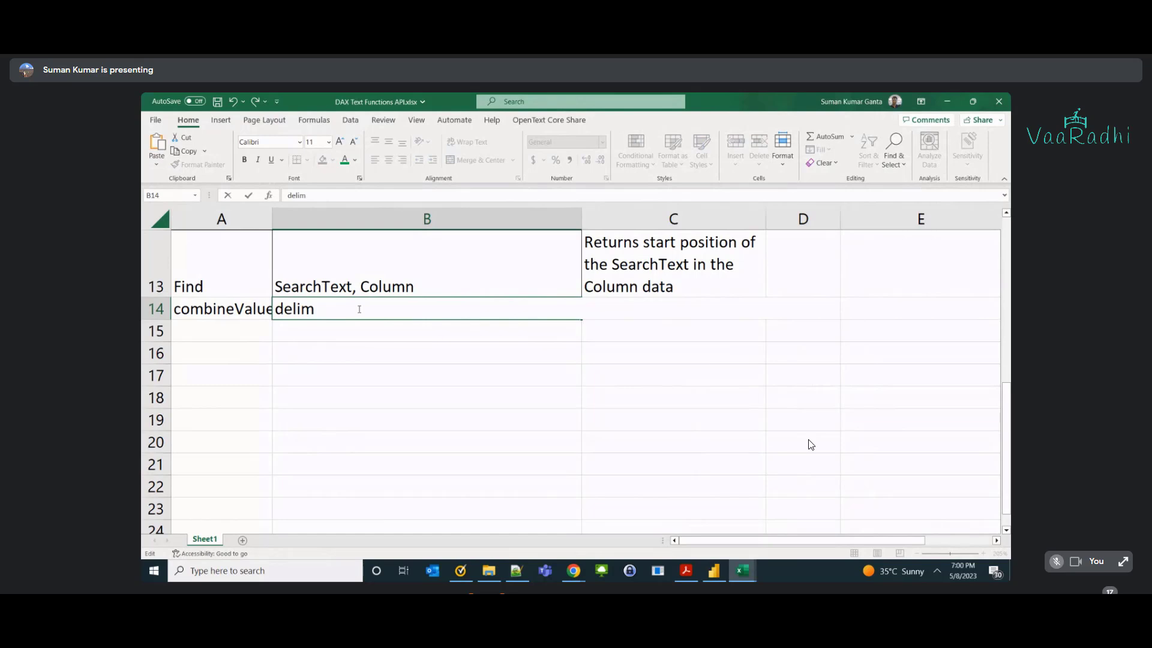
{"action": "type", "text": "eter, col1,  col2, co"}
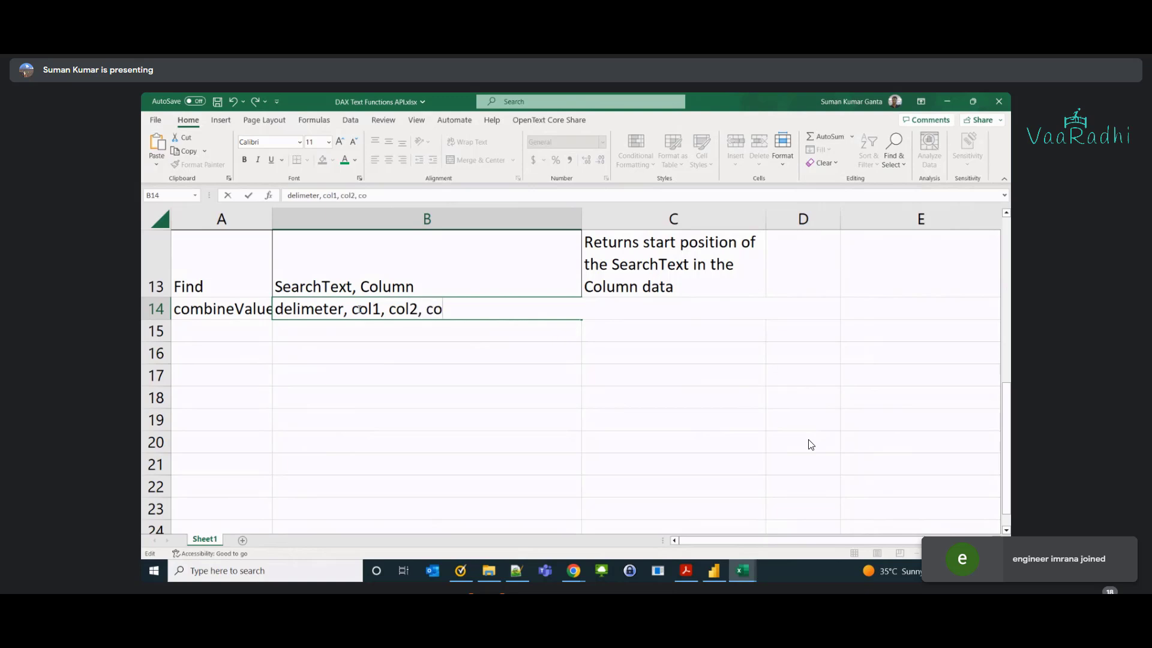
{"action": "type", "text": "l3..."}
{"action": "key", "text": "Return"}
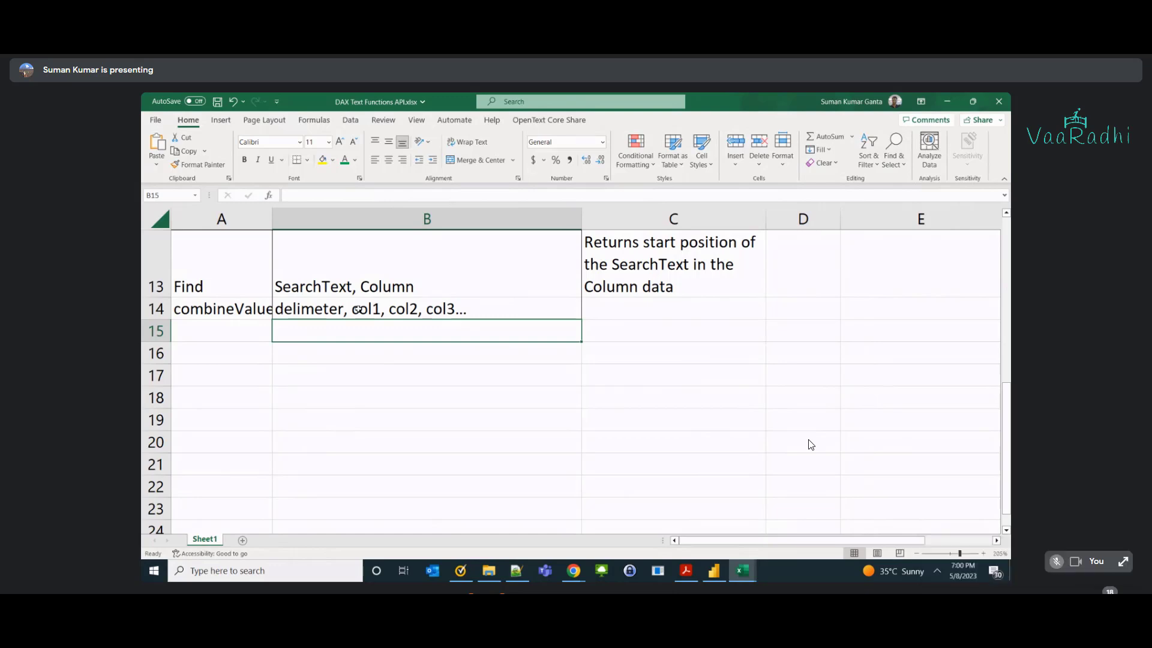
{"action": "key", "text": "ctrl+s"}
{"action": "key", "text": "ctrl+s"}
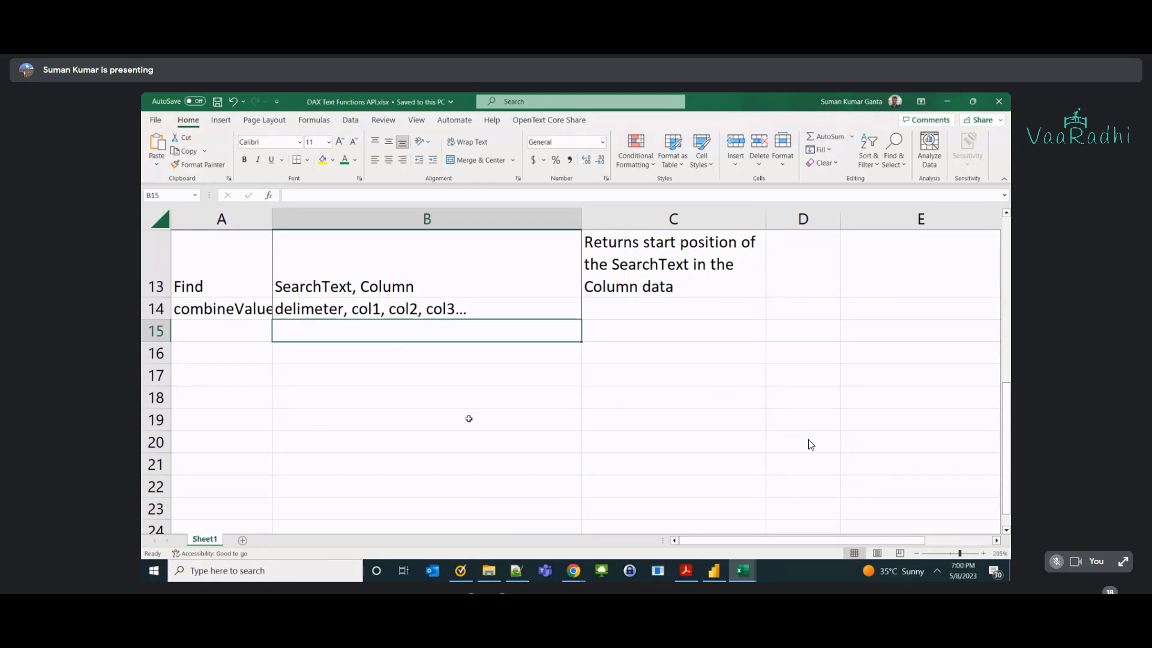
Stop presenting the screen in Google Meet.
{"action": "scroll", "coordinate": [468, 419], "scroll_direction": "up", "scroll_amount": 1}
{"action": "mouse_move", "coordinate": [573, 571]}
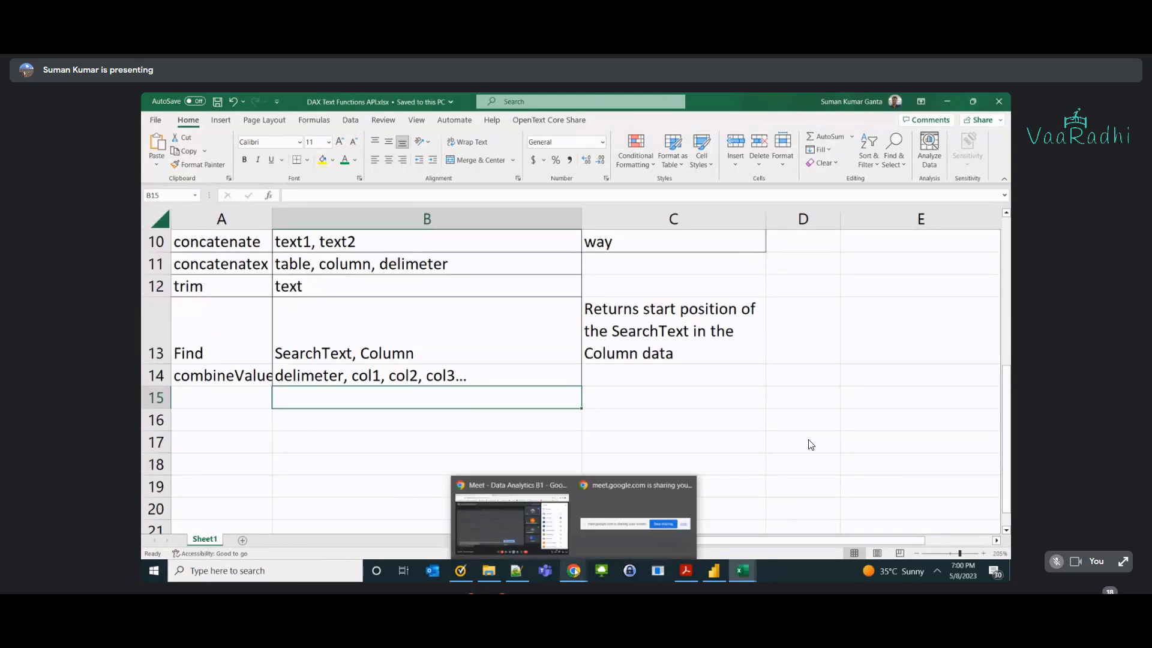
{"action": "left_click", "coordinate": [513, 507]}
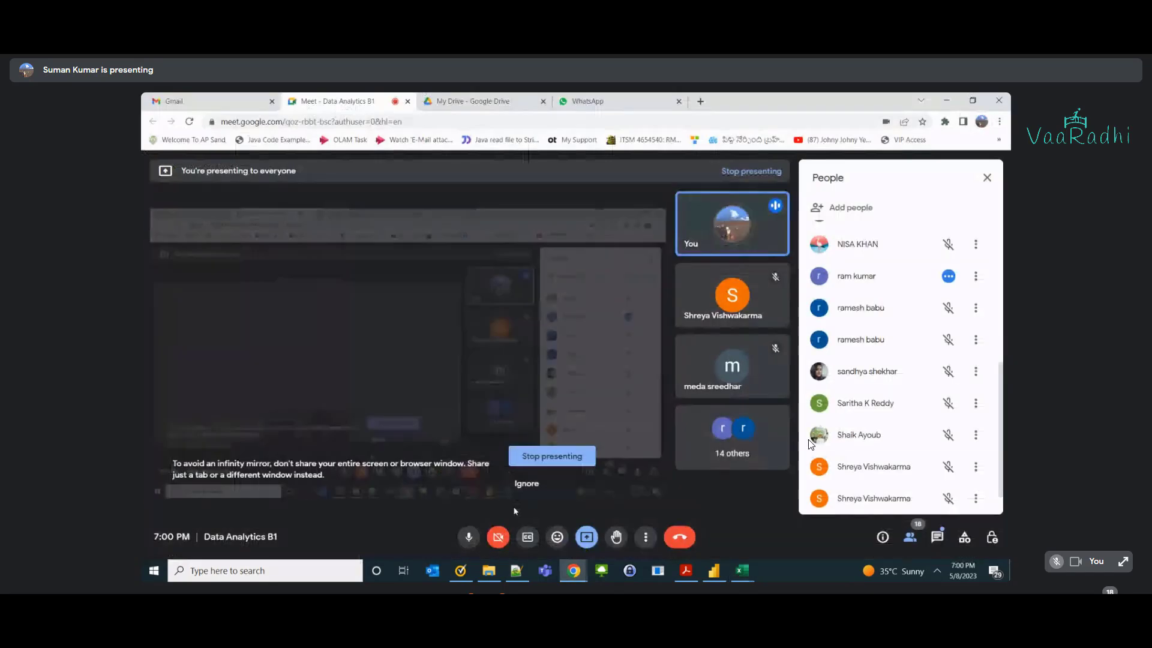
{"action": "left_click", "coordinate": [552, 455]}
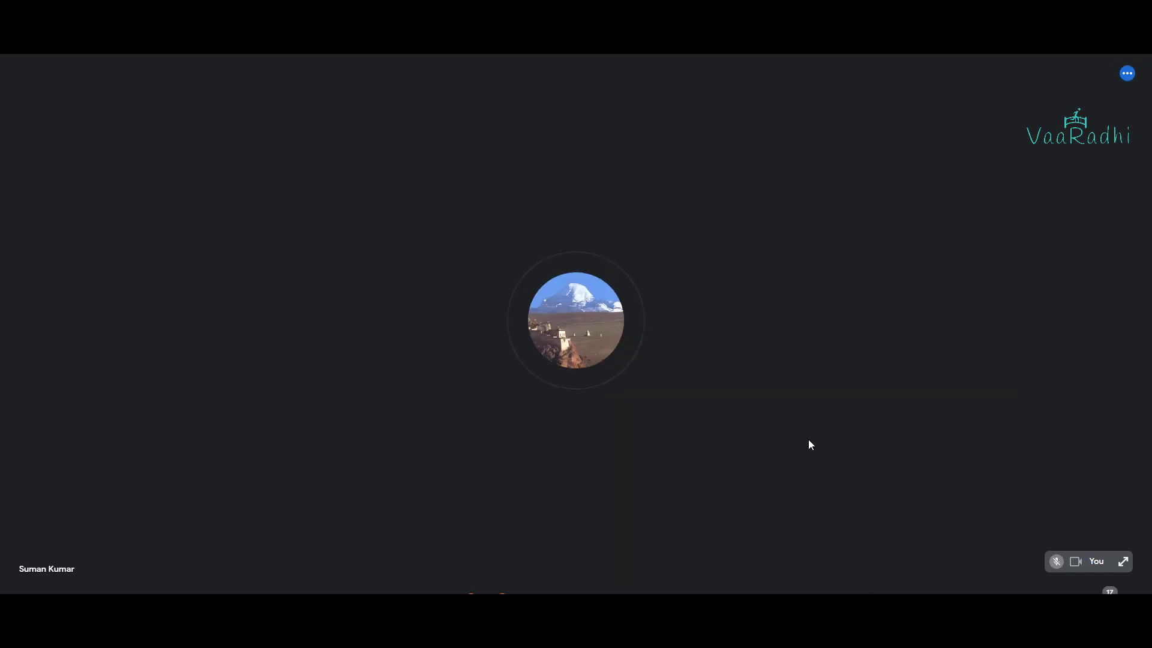